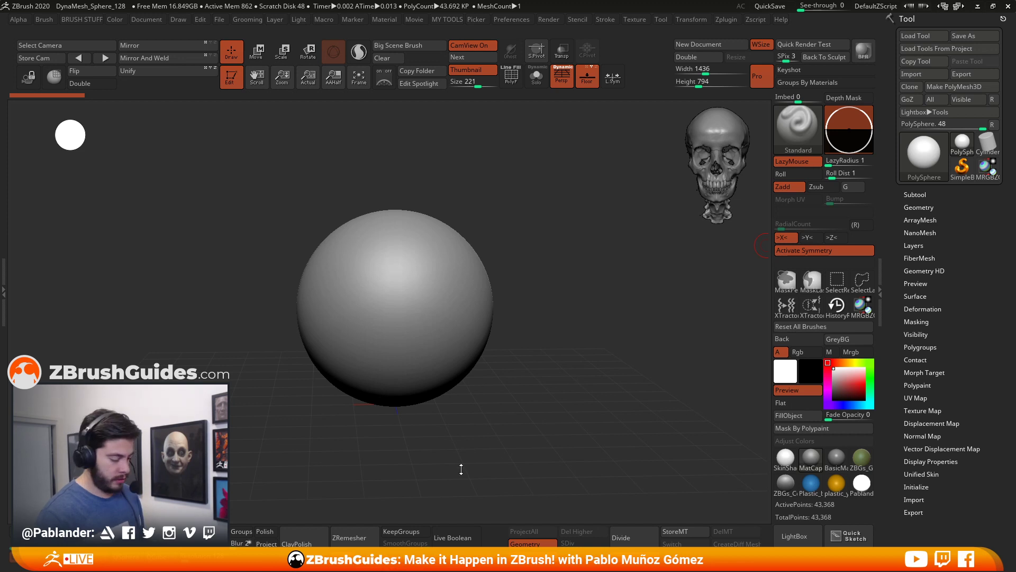
Step: Look over the toucan creature artwork on ArtStation and the bird reference photos, and return to the sphere in ZBrush
alt+drag(548, 311, 565, 312)
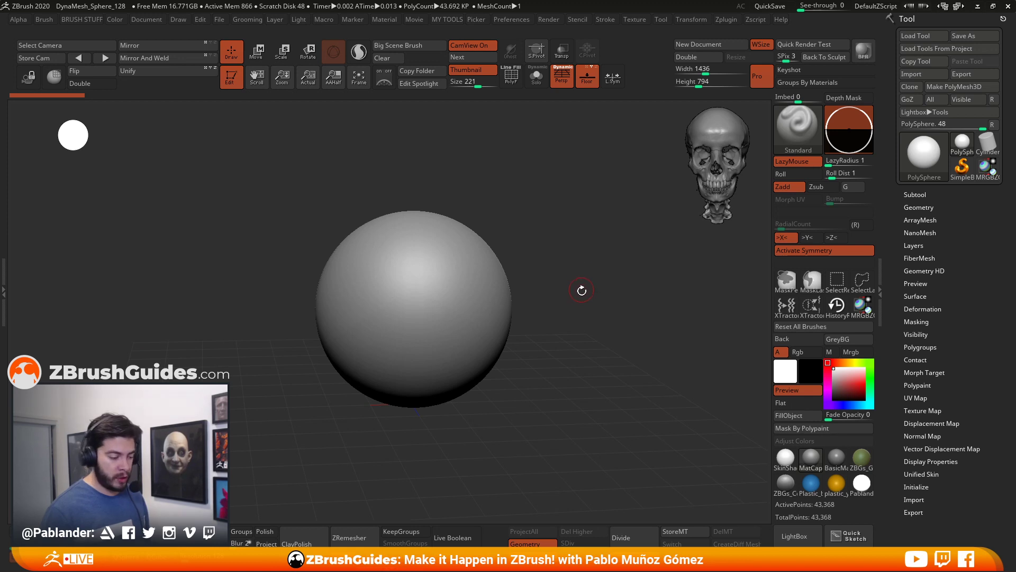
drag(577, 302, 588, 302)
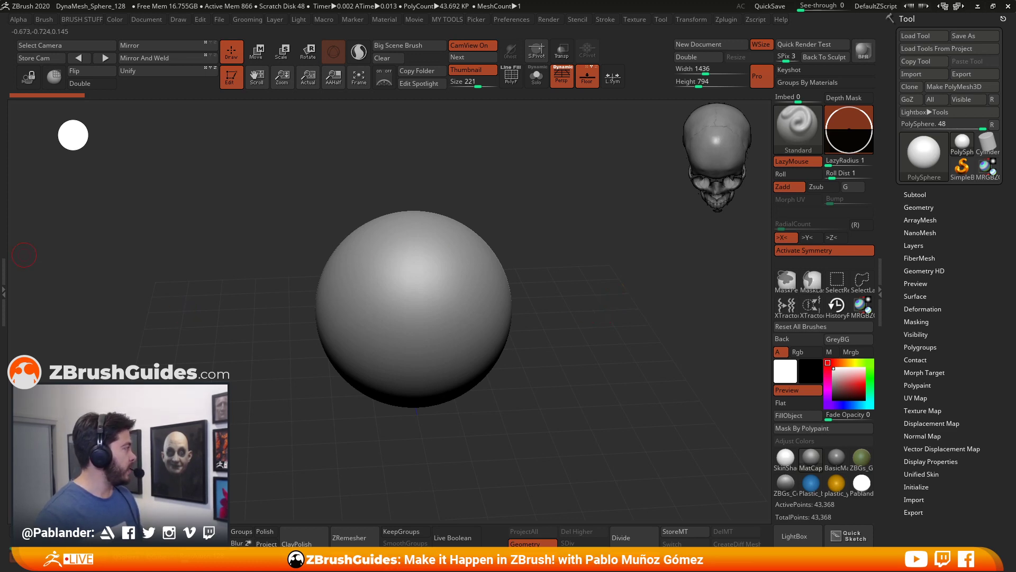
drag(0, 318, 370, 1)
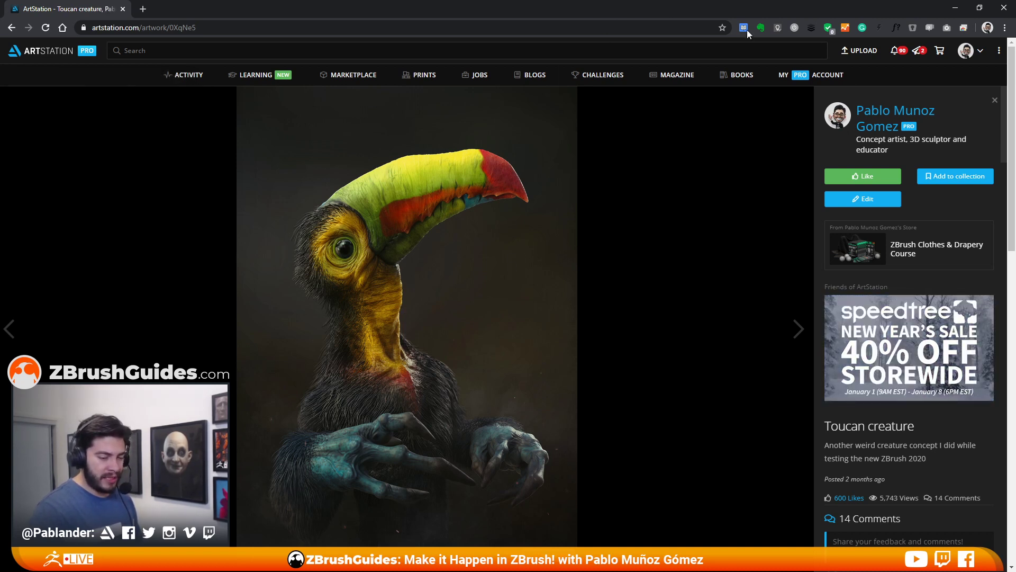
drag(624, 9, 0, 74)
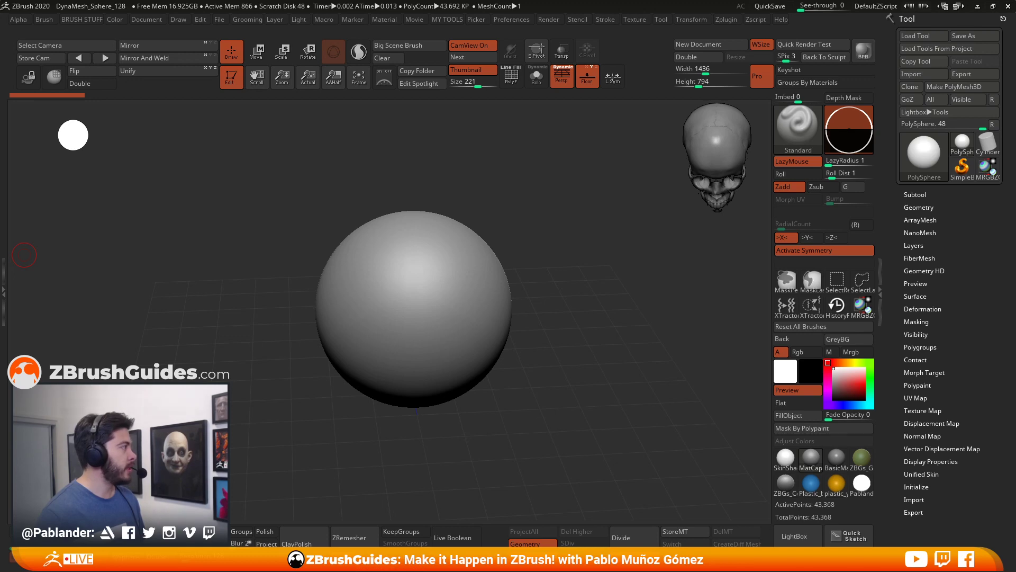
right_drag(0, 105, 191, 66)
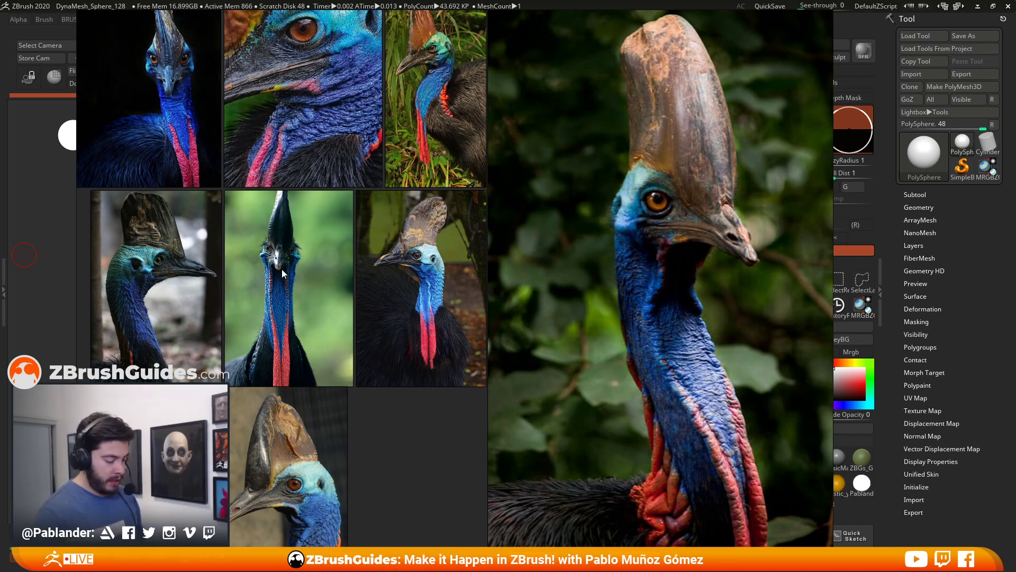
right_drag(698, 339, 0, 316)
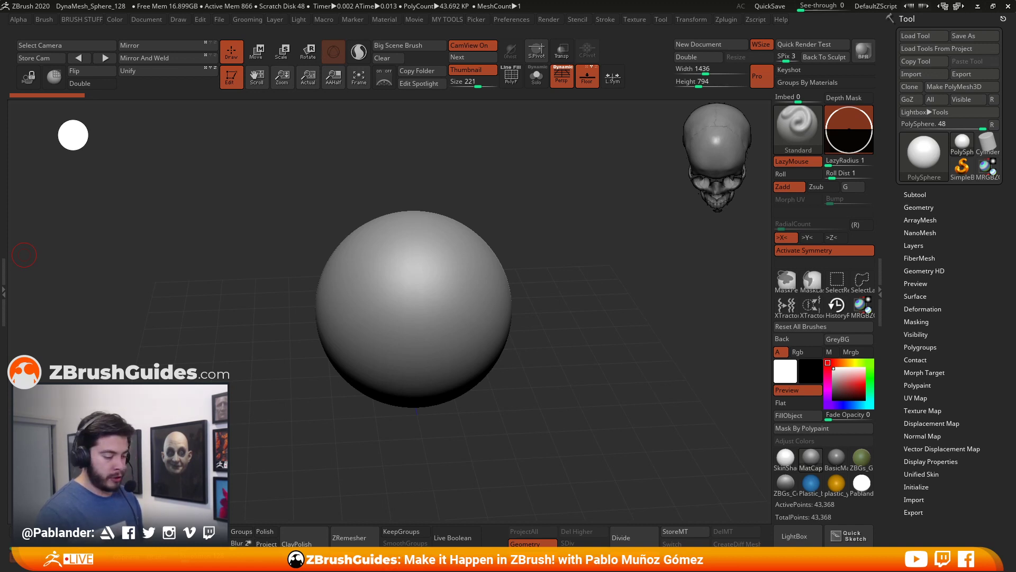
Step: Scale the sphere down uniformly to roughly half its size and return to Draw mode in side view
drag(559, 331, 538, 306)
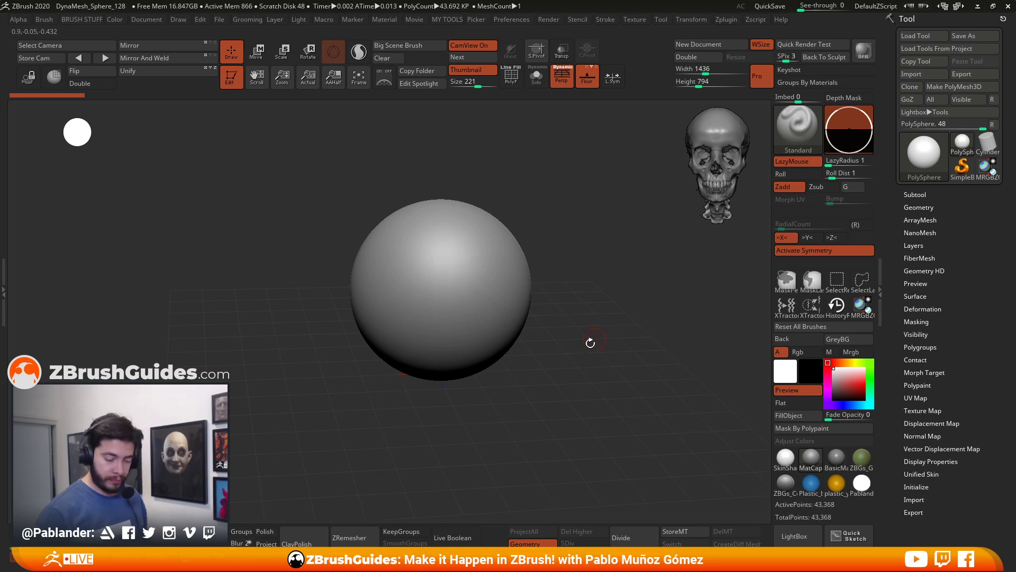
mouse_move(599, 348)
mouse_down()
mouse_move(614, 369)
mouse_move(595, 346)
mouse_up()
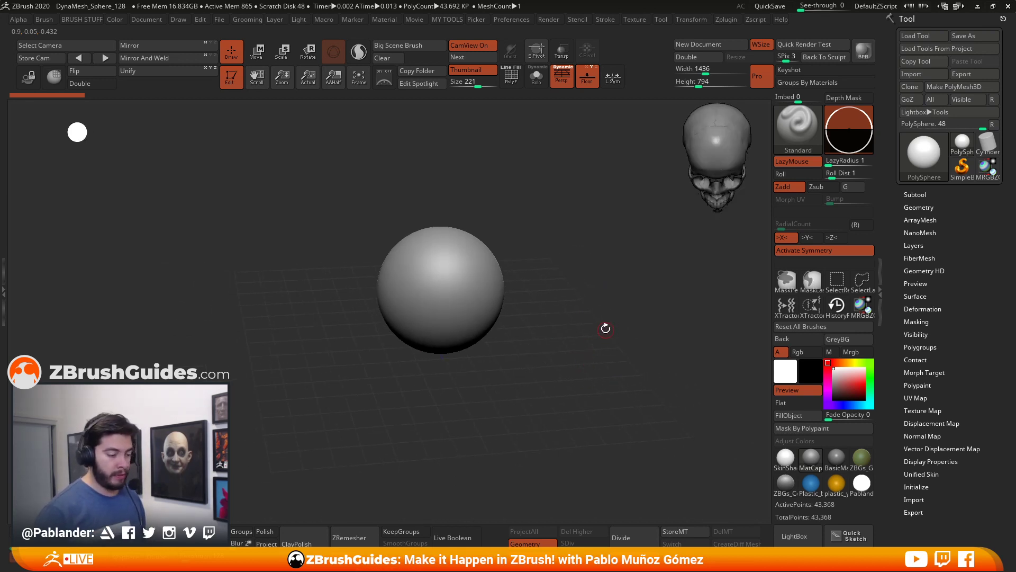
drag(583, 371, 505, 258)
key(w)
drag(421, 284, 395, 296)
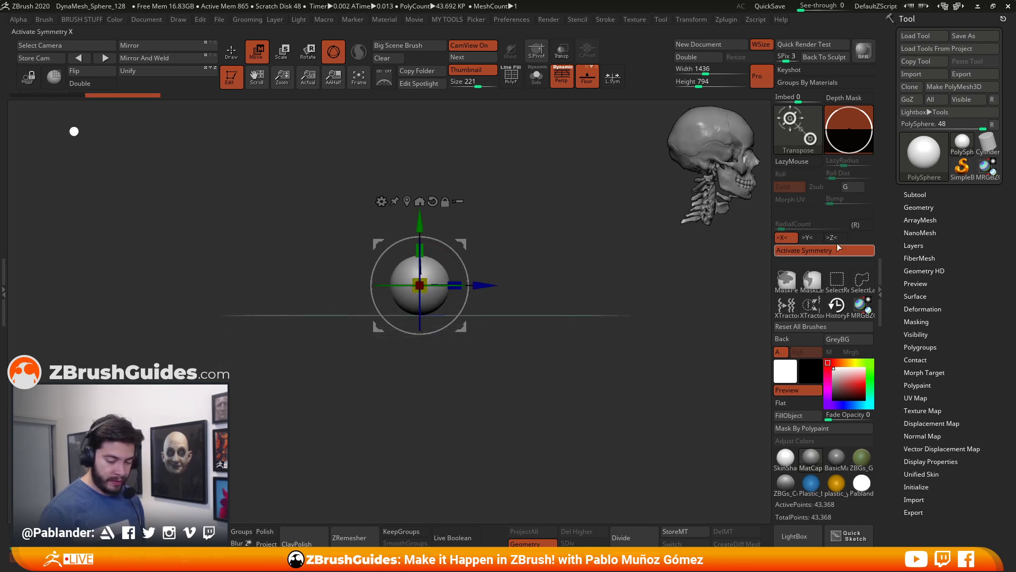
key(q)
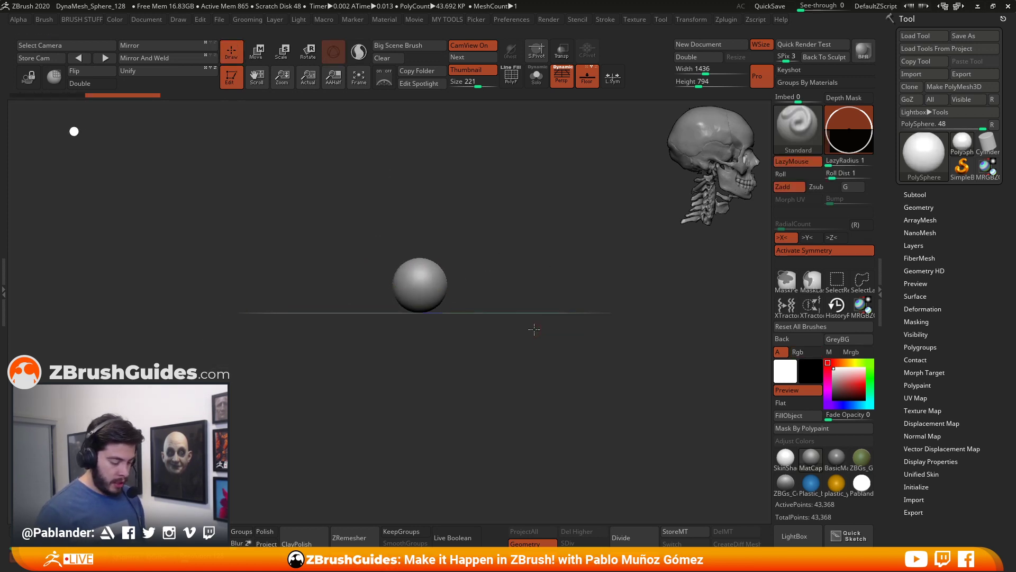
Step: Append a Cylinder3D as a second subtool beneath the PolySphere
click(917, 195)
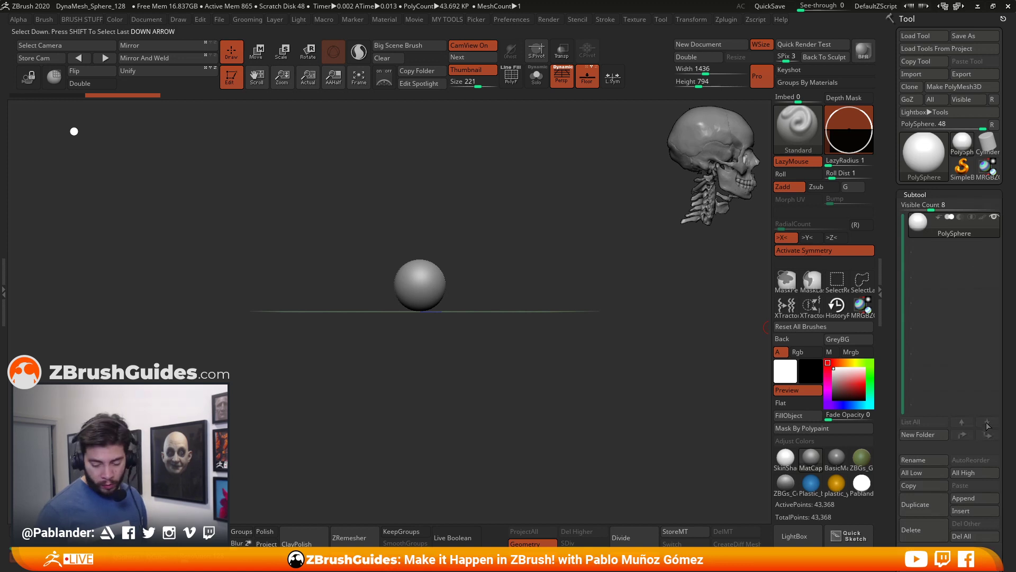
click(977, 501)
click(970, 499)
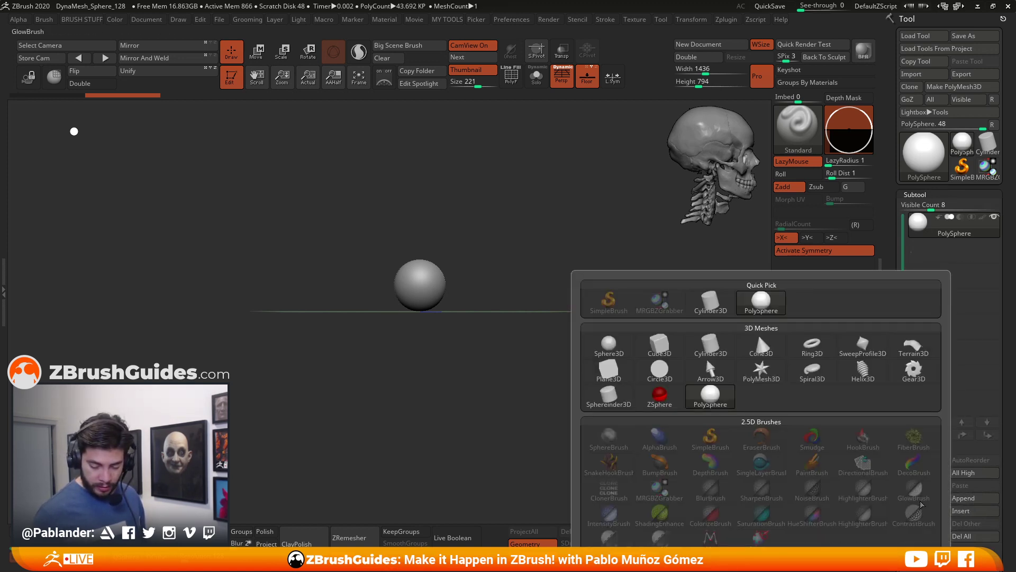
click(715, 361)
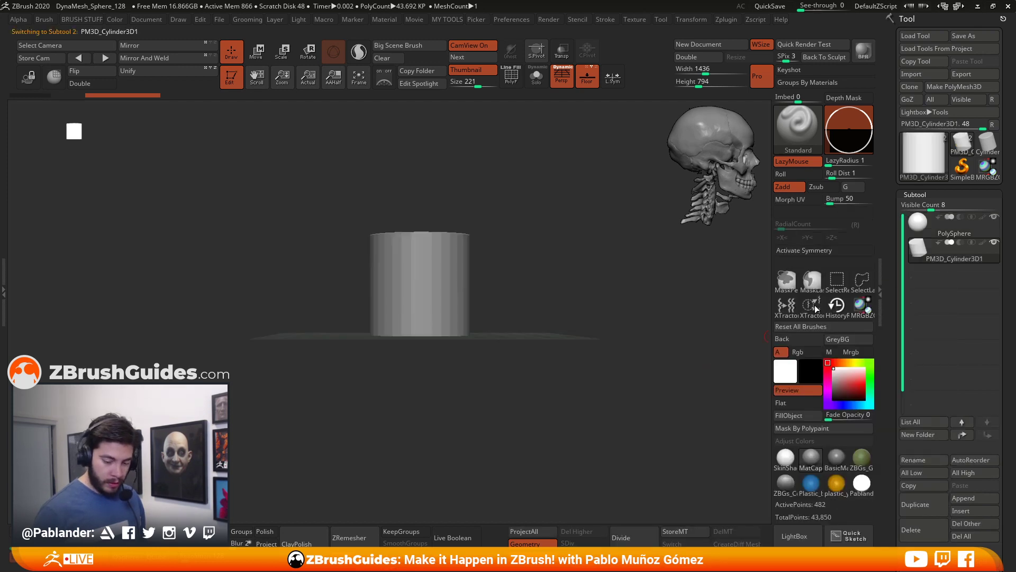
Step: Stretch the cylinder vertically to about twice its height and turn off perspective
drag(594, 333, 596, 316)
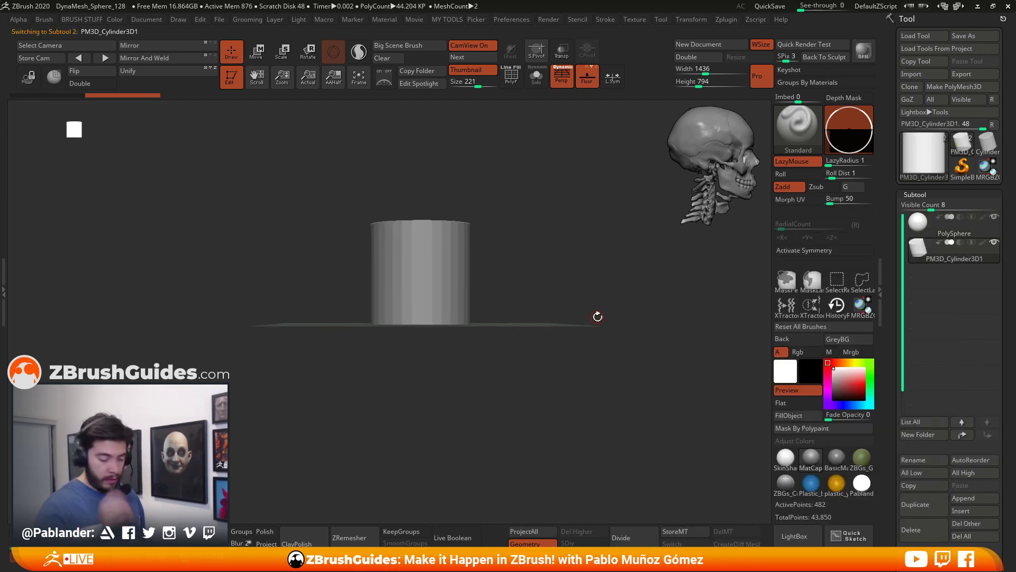
key(w)
drag(421, 241, 473, 209)
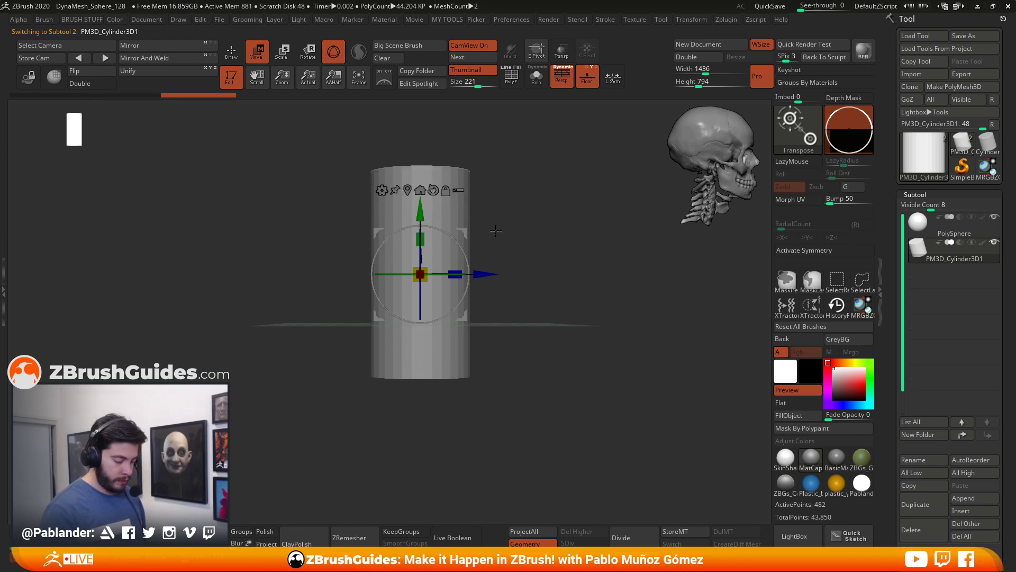
ctrl+right_drag(473, 209, 506, 256)
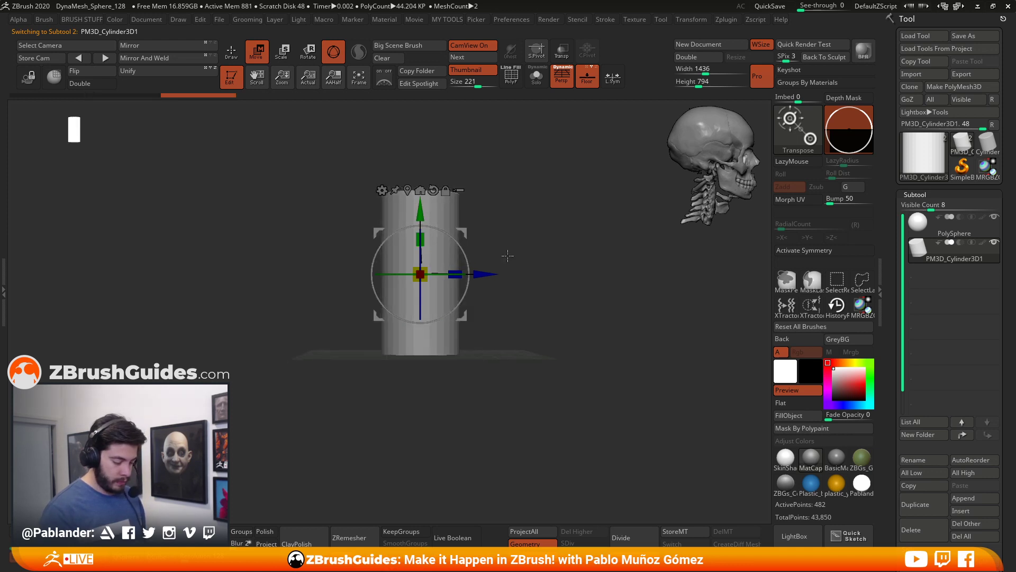
click(562, 79)
Step: Make the cylinder narrower than the sphere and move it down beneath the sphere as a neck
drag(408, 209, 410, 300)
drag(412, 354, 403, 365)
ctrl+right_drag(530, 301, 572, 302)
drag(443, 347, 439, 350)
drag(444, 286, 442, 259)
alt+right_drag(549, 269, 558, 312)
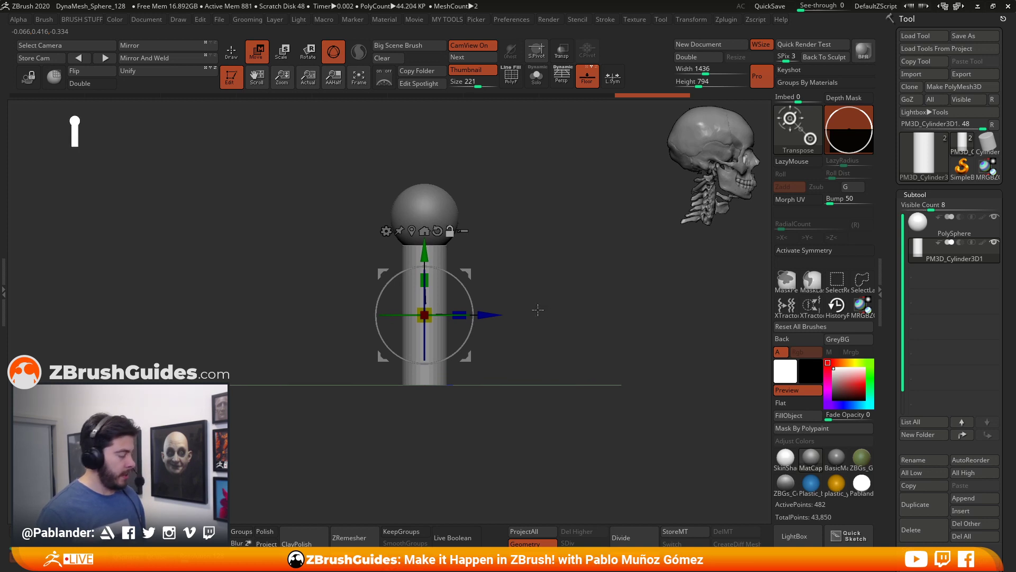
Step: Lengthen the neck cylinder and adjust its height so its upper end meets the underside of the sphere
drag(430, 306, 431, 275)
drag(532, 260, 479, 282)
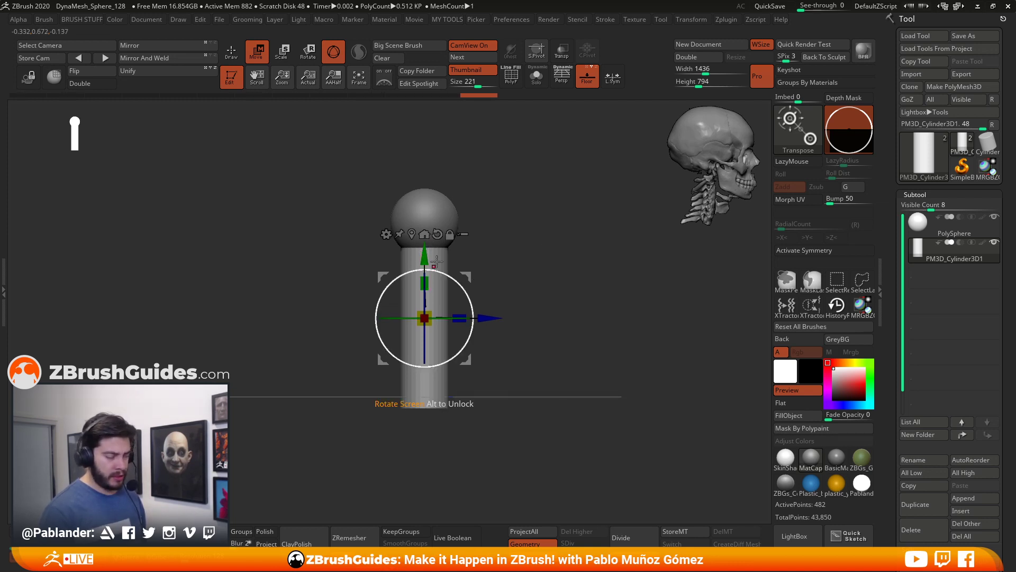
drag(425, 253, 425, 265)
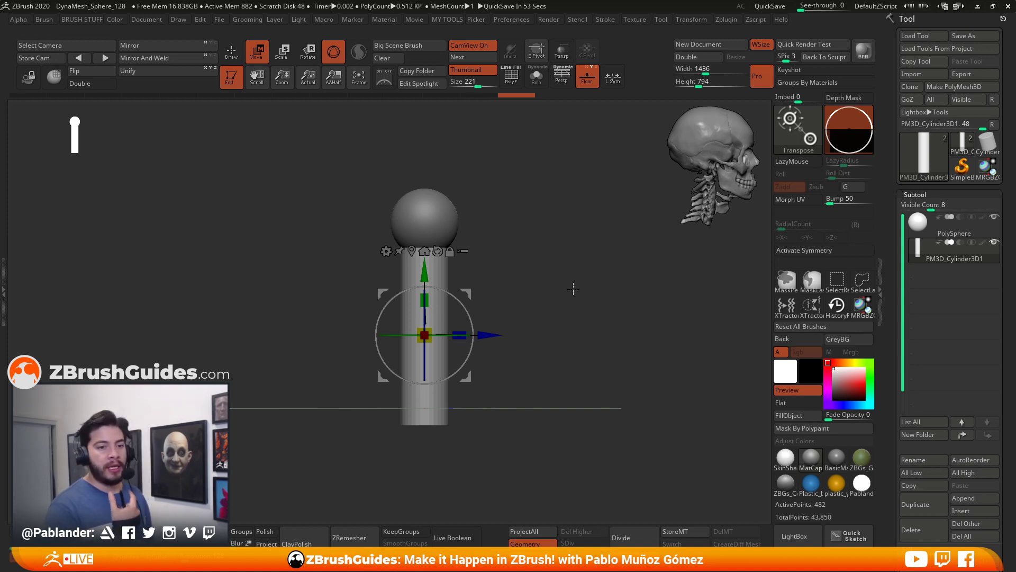
drag(426, 298, 427, 293)
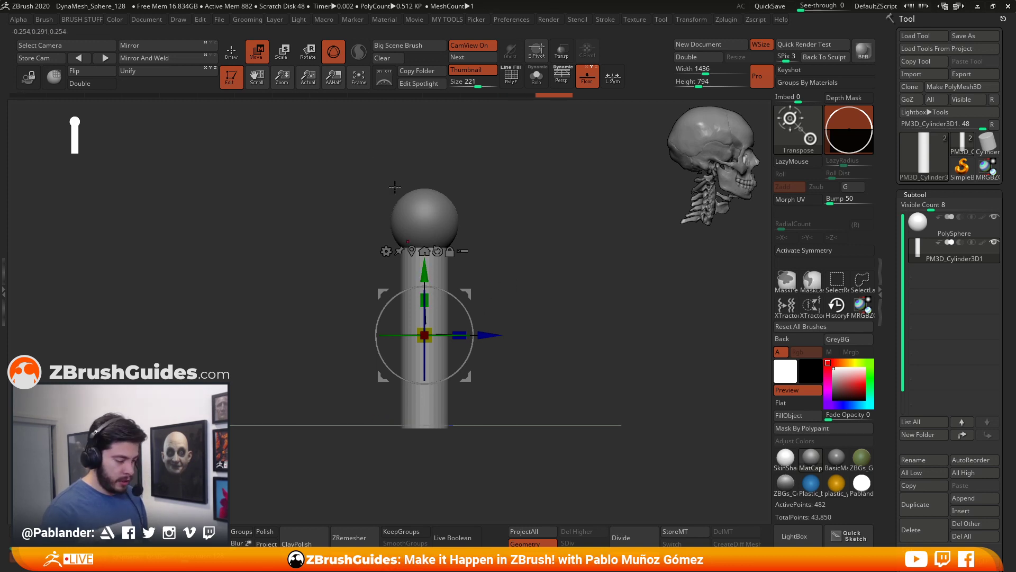
drag(429, 299, 426, 283)
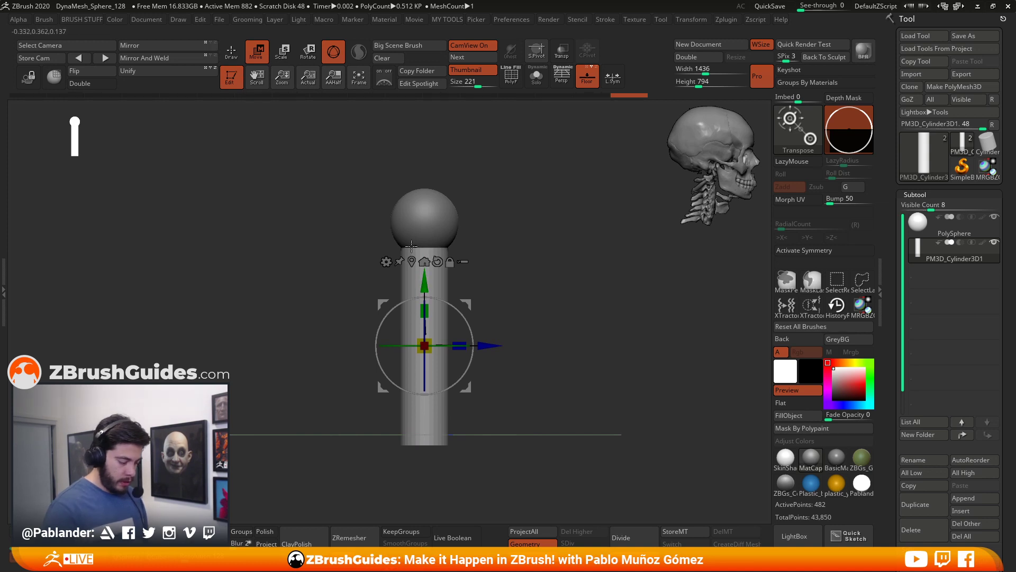
Step: Apply the Bend Curve deformer to the neck cylinder
alt+drag(527, 277, 540, 261)
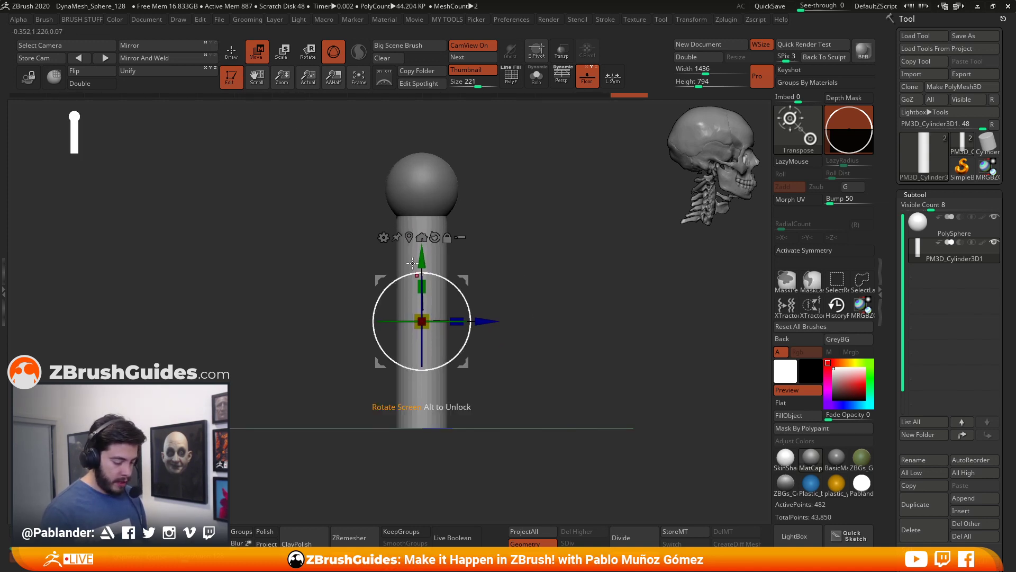
click(383, 238)
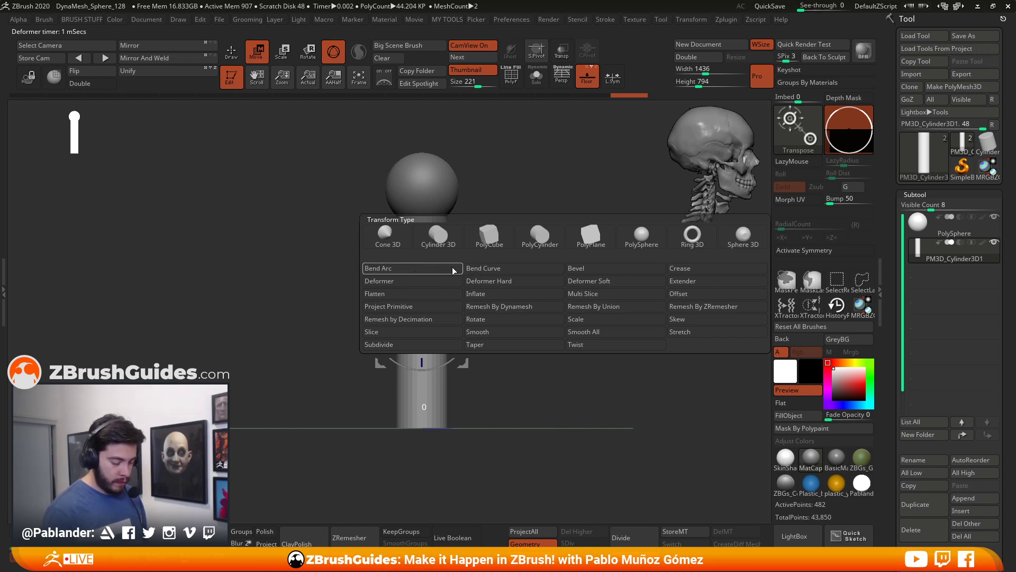
click(512, 268)
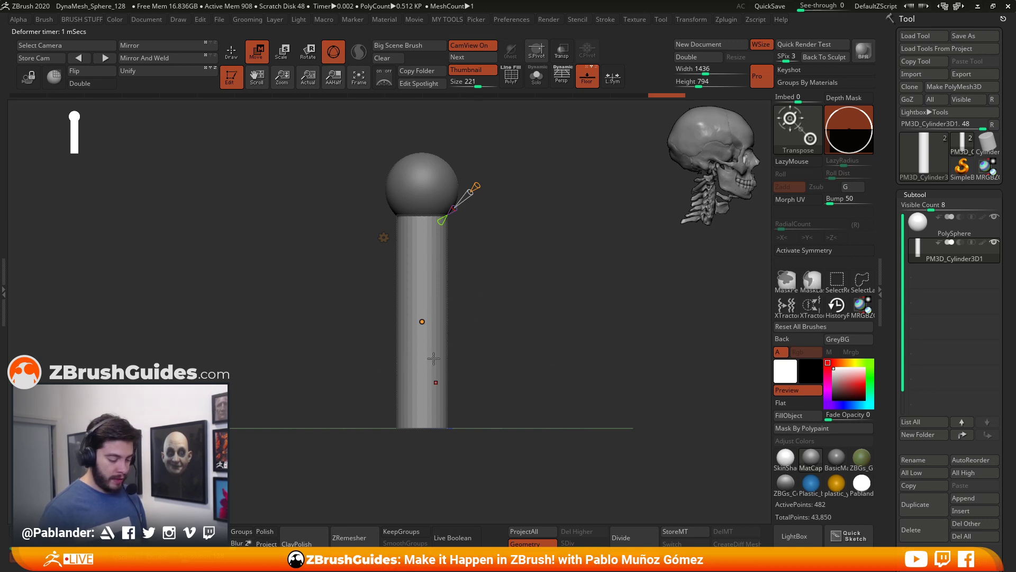
drag(535, 337, 530, 360)
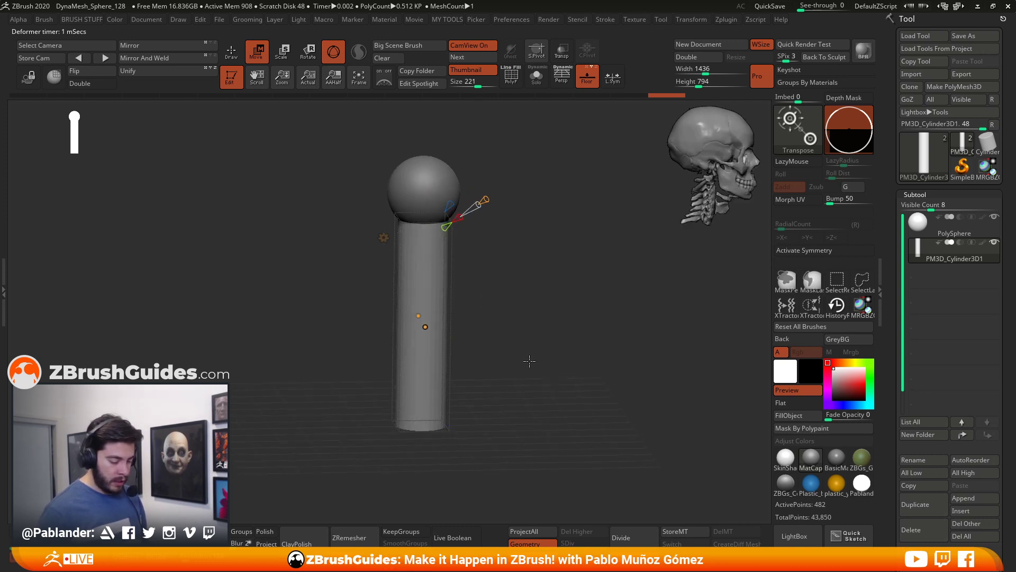
drag(512, 258, 535, 281)
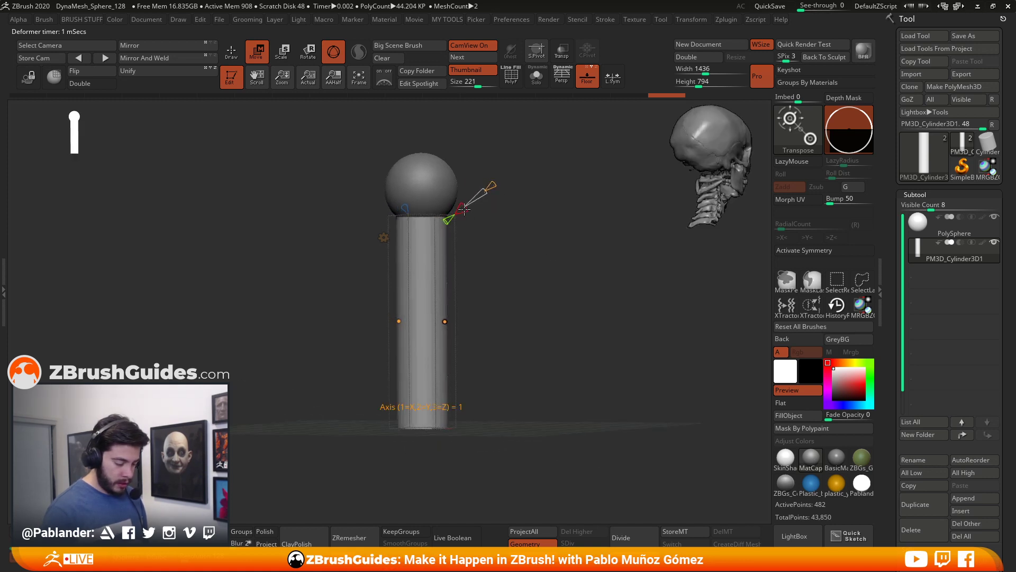
Step: Change the Bend Curve axis so its control points lie along the cylinder's length, at its upper and lower ends
drag(463, 209, 491, 256)
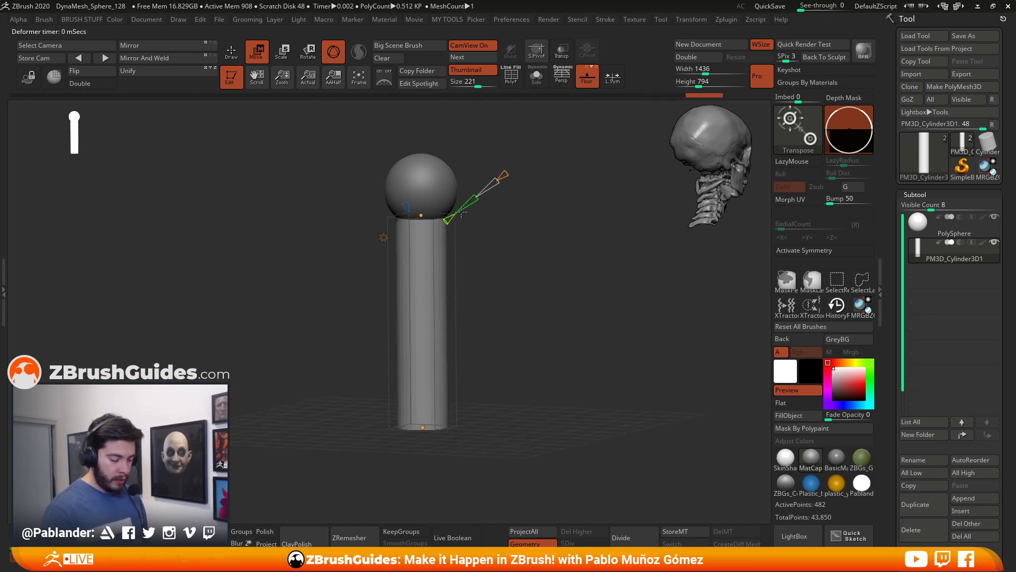
mouse_move(465, 224)
shift+mouse_down()
mouse_move(475, 212)
mouse_move(465, 220)
shift+mouse_up()
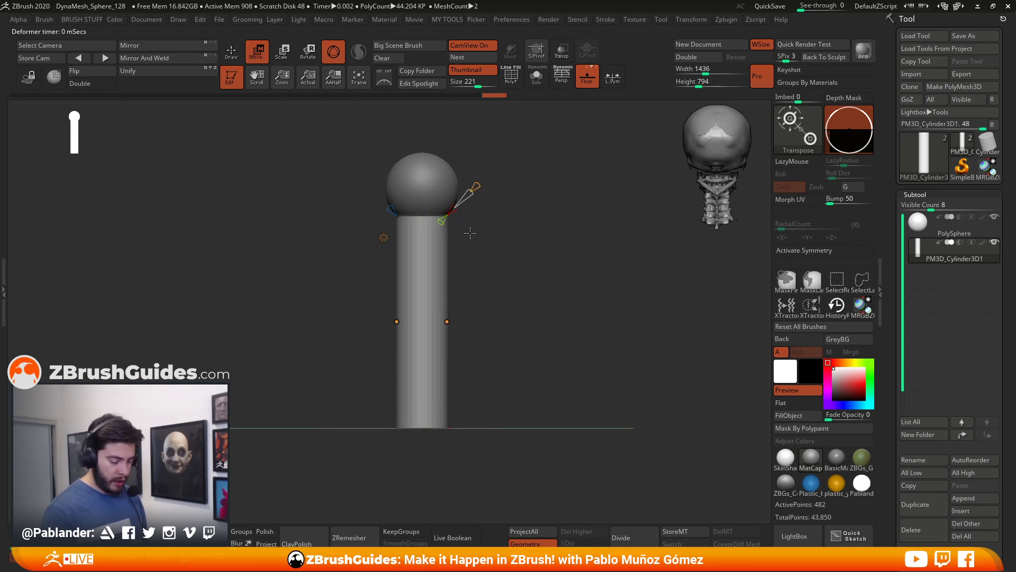
alt+drag(535, 292, 539, 287)
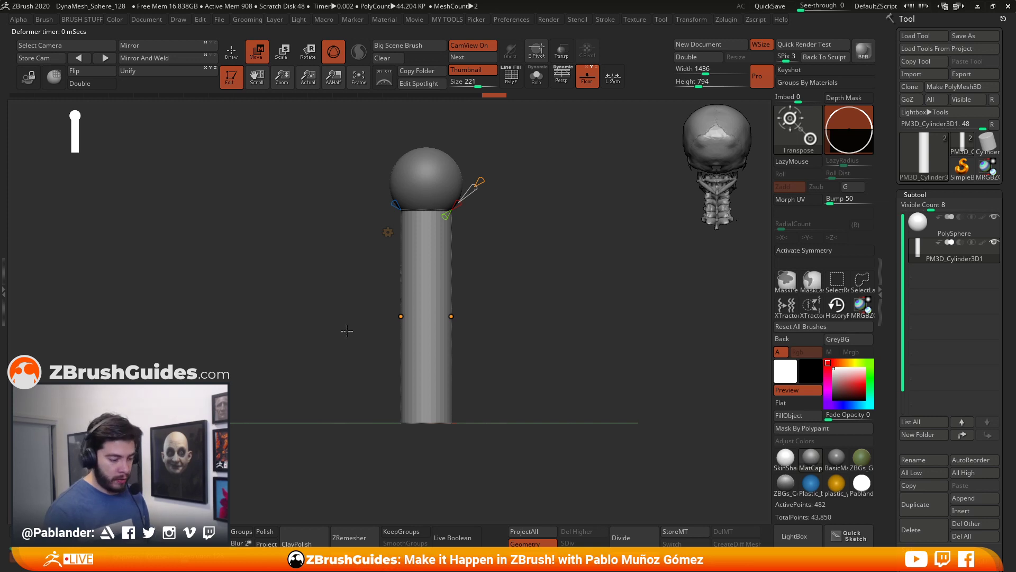
drag(551, 297, 522, 254)
drag(469, 203, 477, 196)
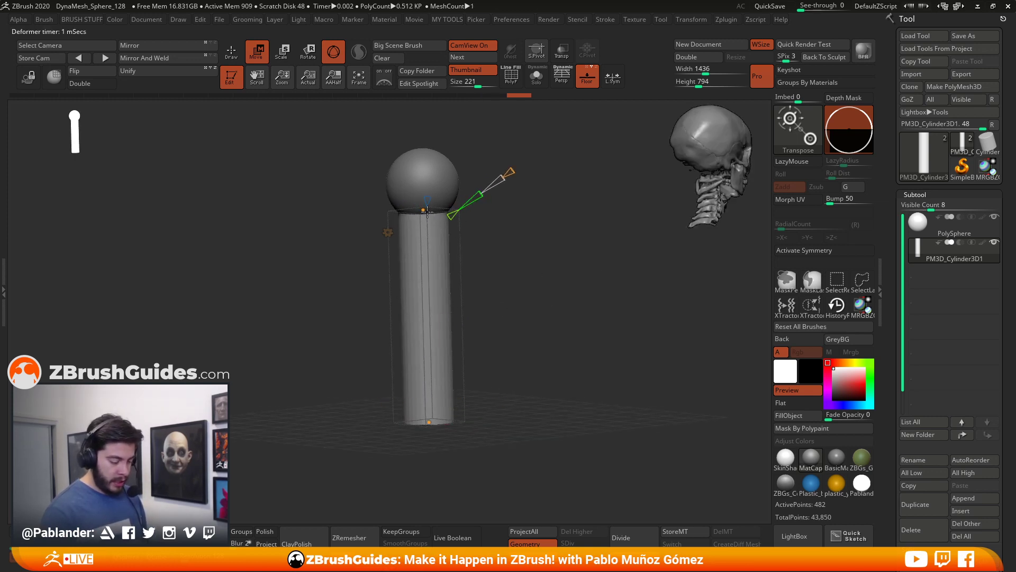
drag(478, 295, 487, 318)
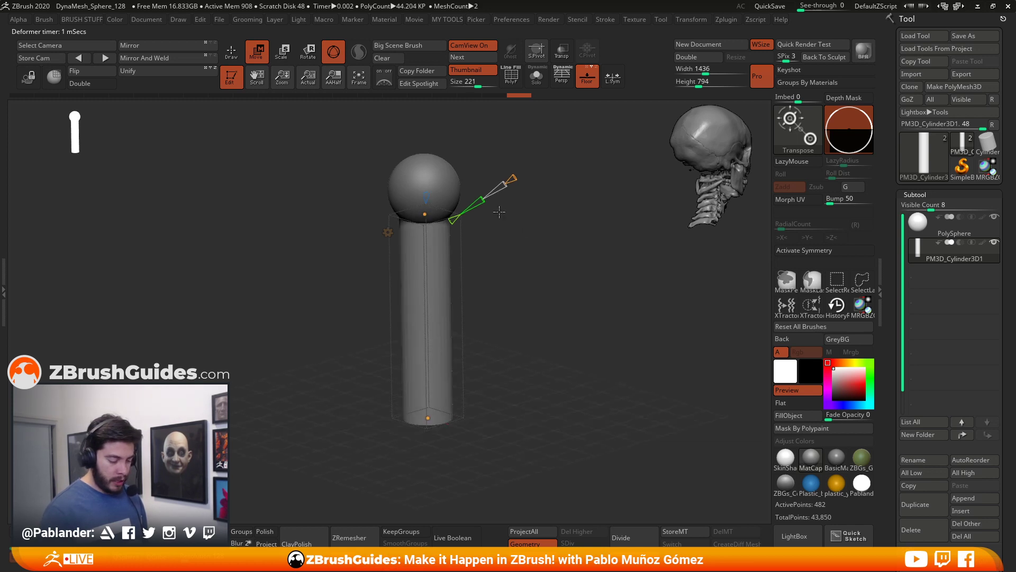
drag(479, 199, 492, 194)
drag(486, 275, 503, 216)
click(490, 200)
mouse_move(544, 282)
shift+mouse_down()
mouse_move(551, 288)
mouse_move(545, 283)
shift+mouse_up()
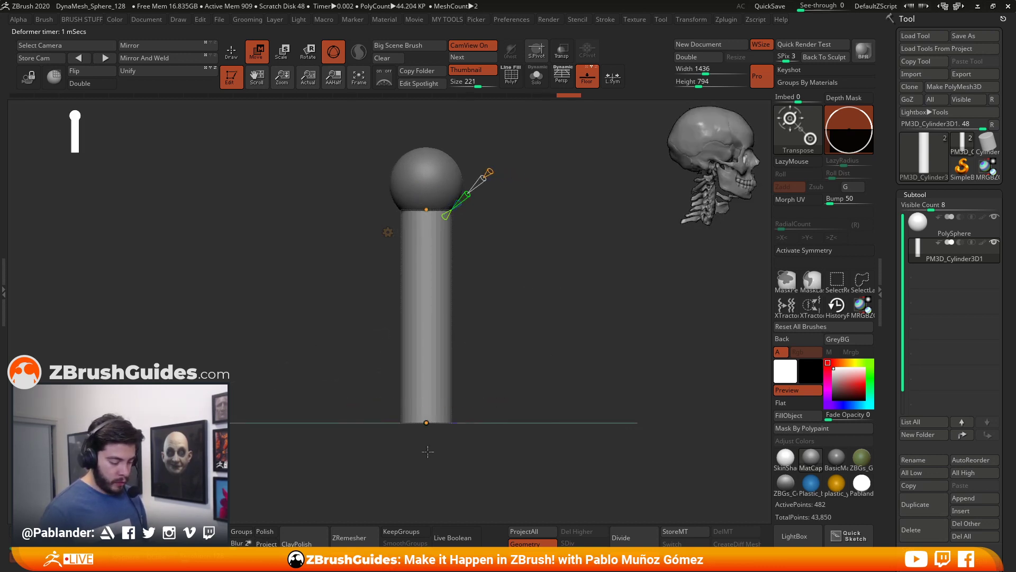
Step: Raise the number of bend curve control points to five along the cylinder
alt+drag(516, 196, 519, 234)
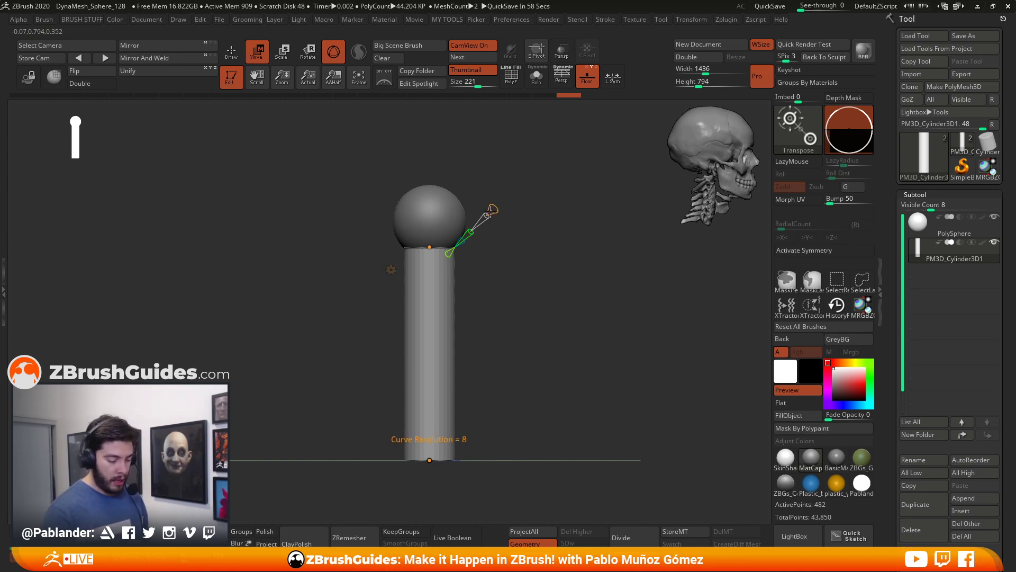
drag(495, 204, 498, 204)
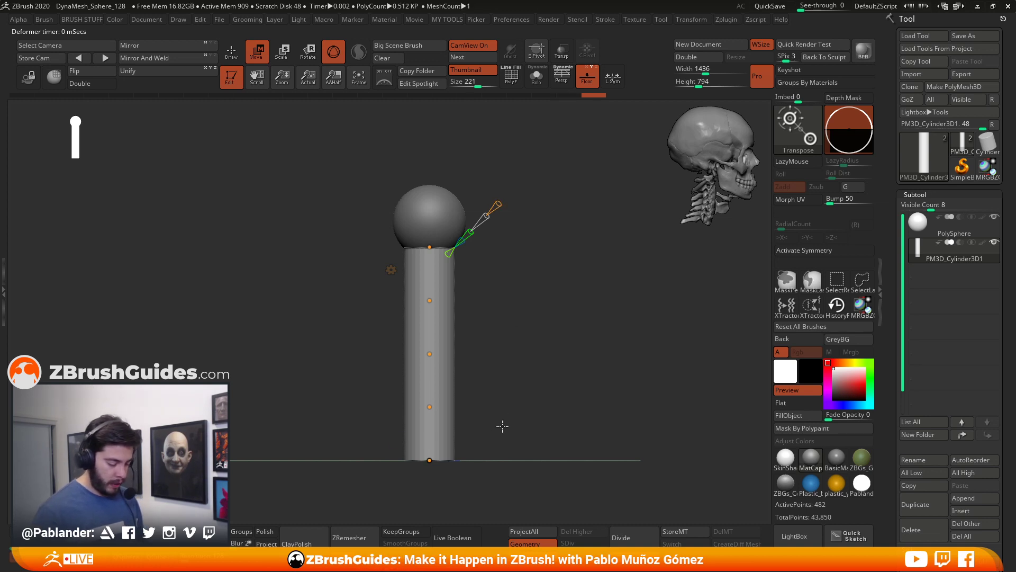
alt+drag(530, 382, 542, 353)
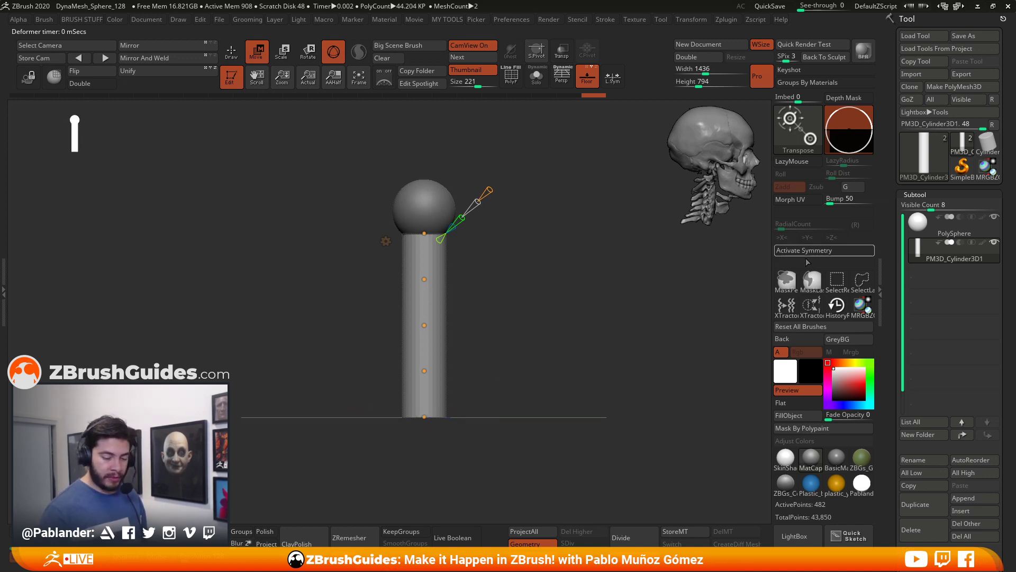
Step: Turn on X symmetry and pull the neck cylinder's lower end and upper bend points backward to start an S-curve
click(816, 251)
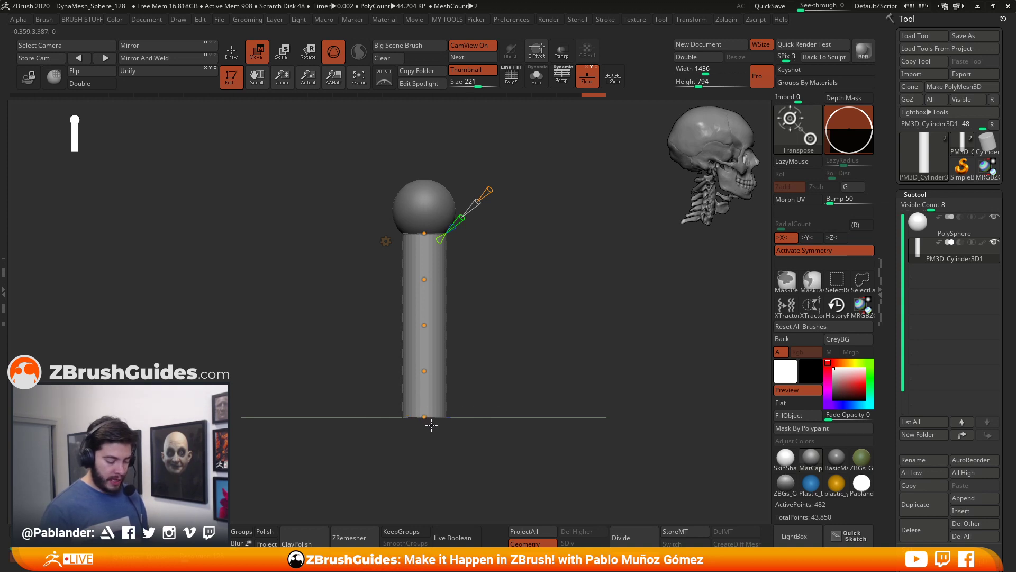
drag(424, 417, 378, 425)
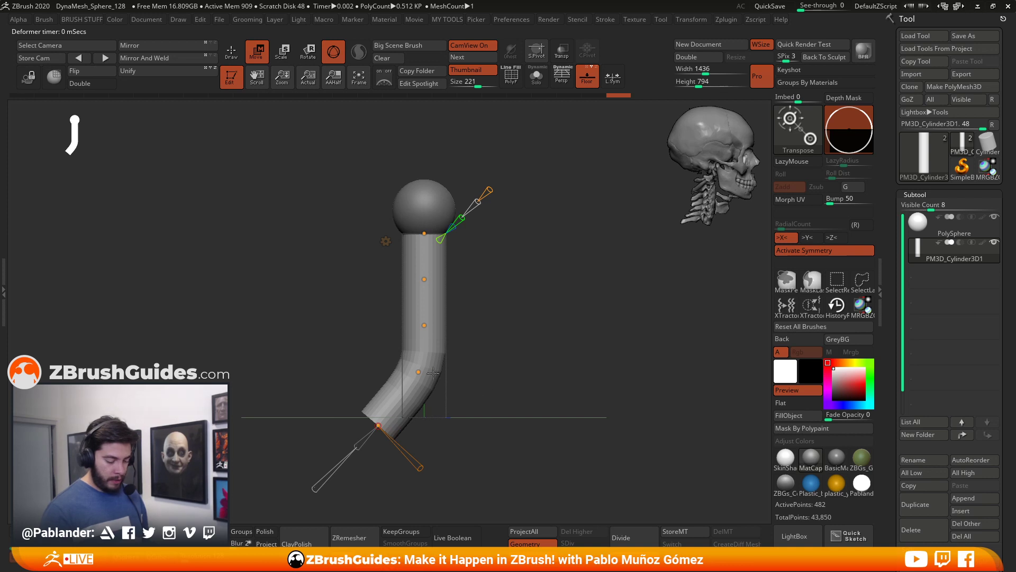
drag(378, 425, 418, 223)
drag(423, 277, 407, 270)
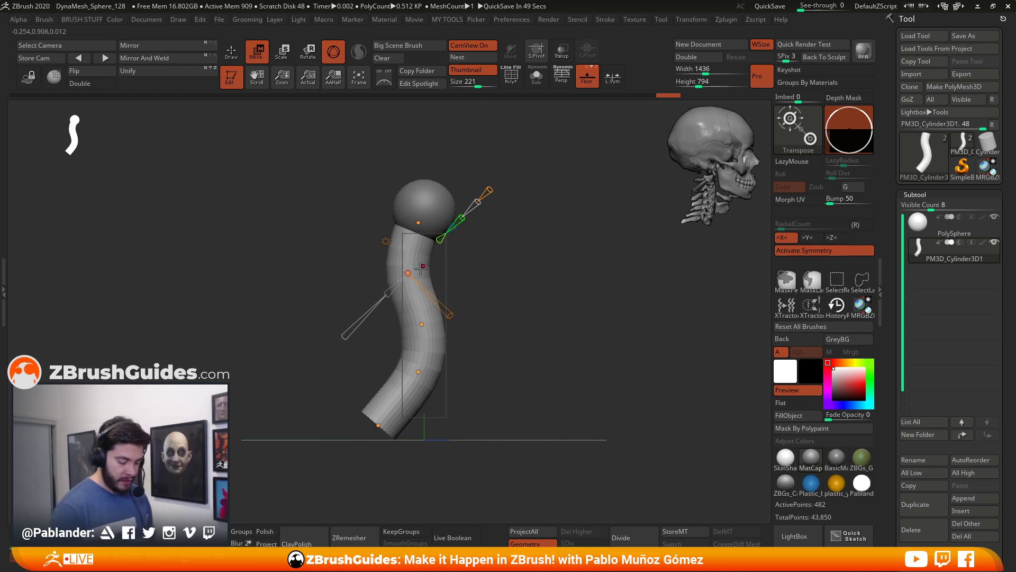
drag(408, 273, 403, 264)
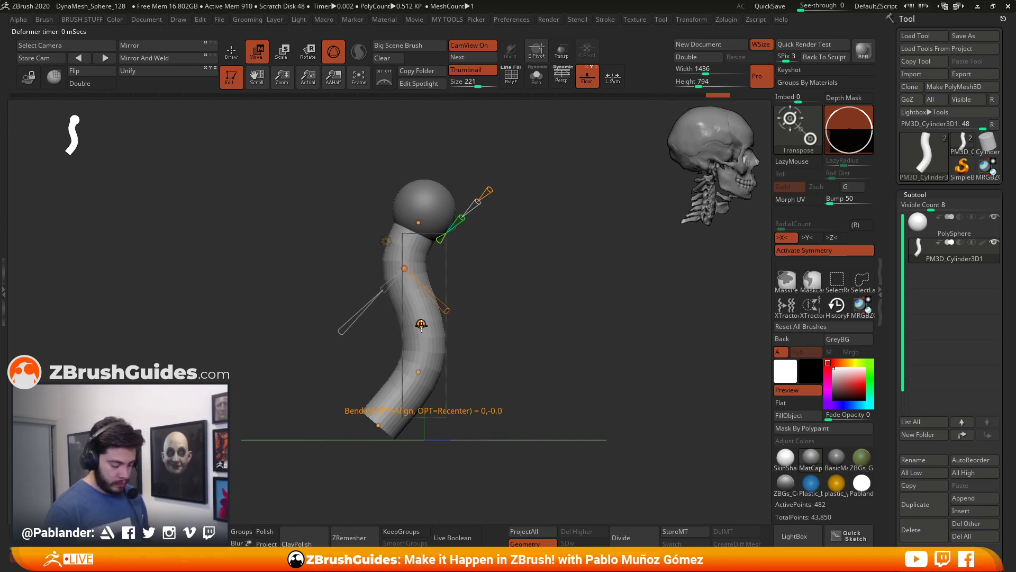
Step: Deepen the neck's S-curve by pushing the second-lowest bend point forward and raising the points above it toward the head
drag(418, 371, 426, 387)
drag(420, 324, 412, 320)
click(402, 267)
drag(422, 221, 418, 212)
drag(402, 266, 407, 261)
drag(413, 320, 419, 315)
drag(426, 387, 434, 380)
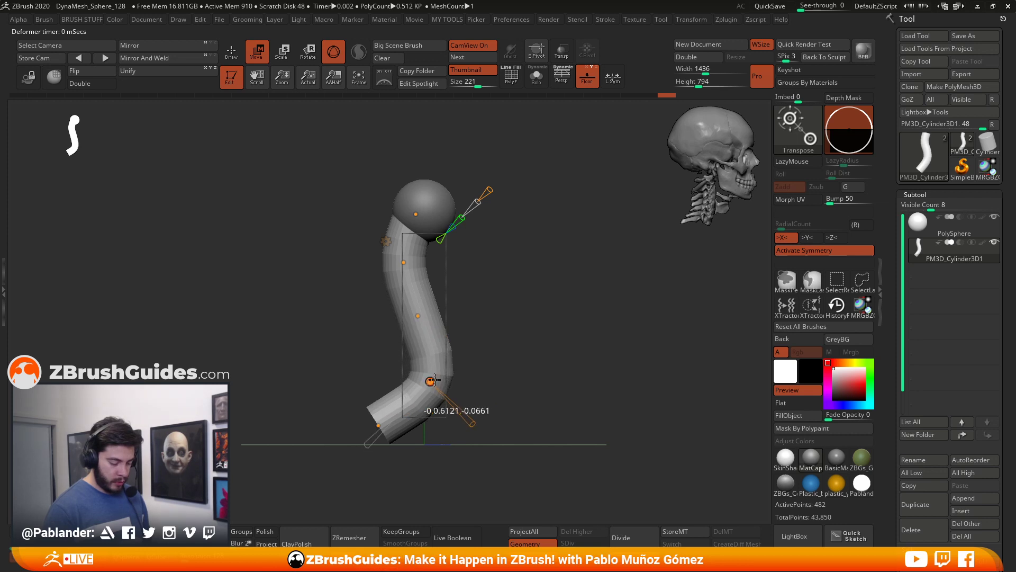
Step: Bring the neck's lower end forward under the head and shift the middle bend point slightly up and back
click(376, 423)
drag(376, 423, 377, 427)
drag(431, 381, 431, 383)
drag(556, 319, 530, 365)
drag(366, 443, 388, 436)
drag(421, 399, 424, 388)
drag(388, 435, 426, 374)
drag(407, 331, 397, 320)
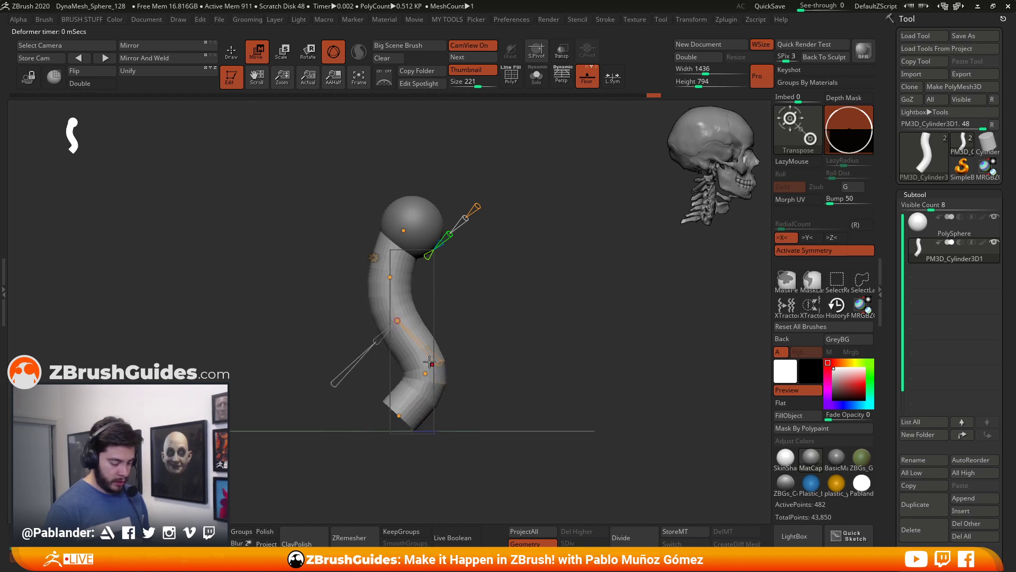
Step: Shorten the neck by raising its lower bend points, and move the upper ones up to keep the curve smooth
drag(424, 373, 425, 363)
drag(399, 415, 397, 397)
drag(425, 361, 422, 355)
drag(397, 319, 391, 311)
drag(390, 276, 389, 272)
drag(391, 311, 397, 307)
drag(390, 272, 389, 259)
drag(396, 307, 398, 306)
drag(389, 259, 391, 258)
click(424, 355)
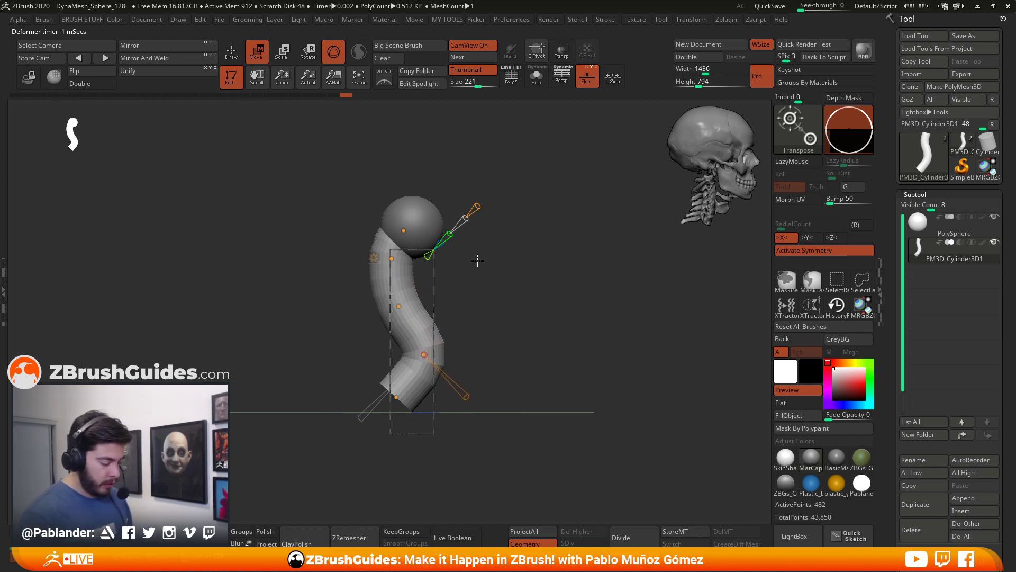
Step: Flare the neck's lower open end by widening it and slightly narrowing the cross-section at the bend point above
ctrl+right_drag(542, 306, 574, 328)
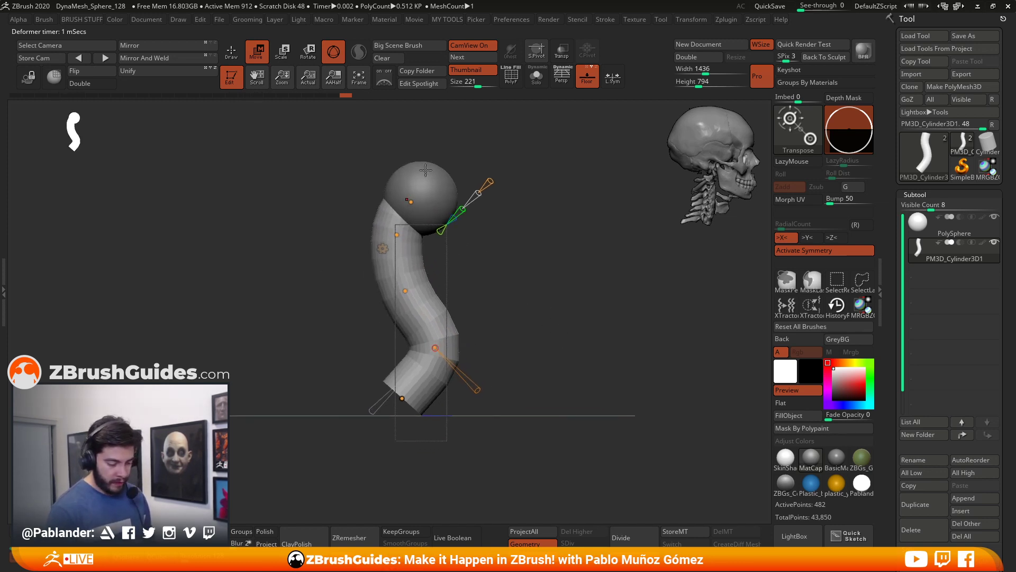
click(403, 398)
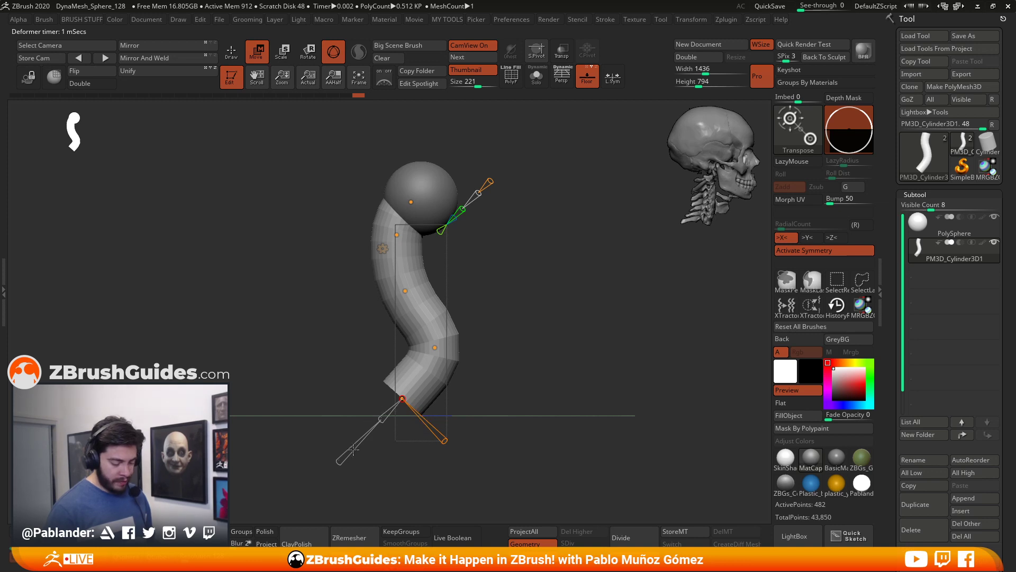
click(405, 291)
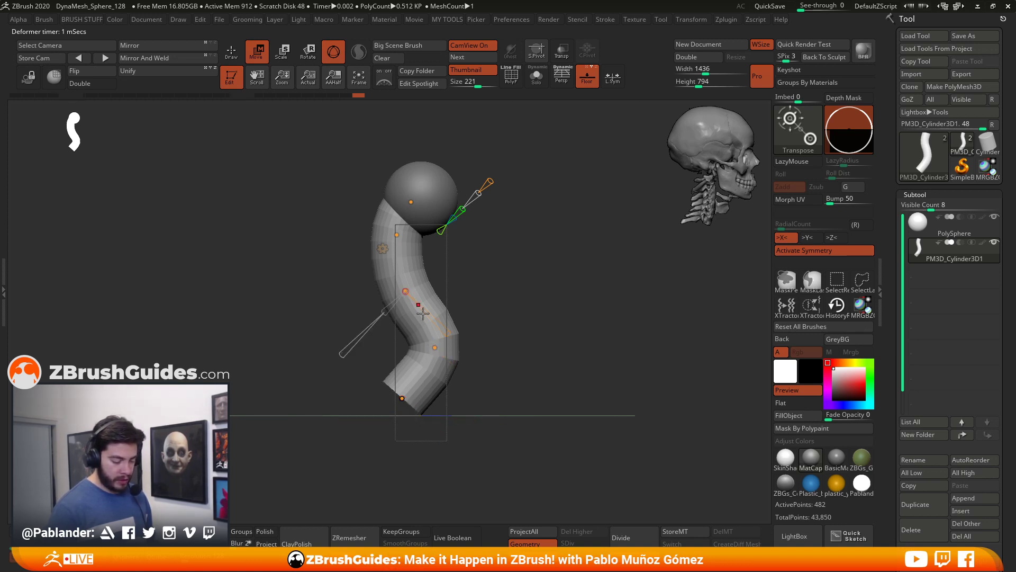
click(403, 398)
alt+drag(499, 370, 494, 352)
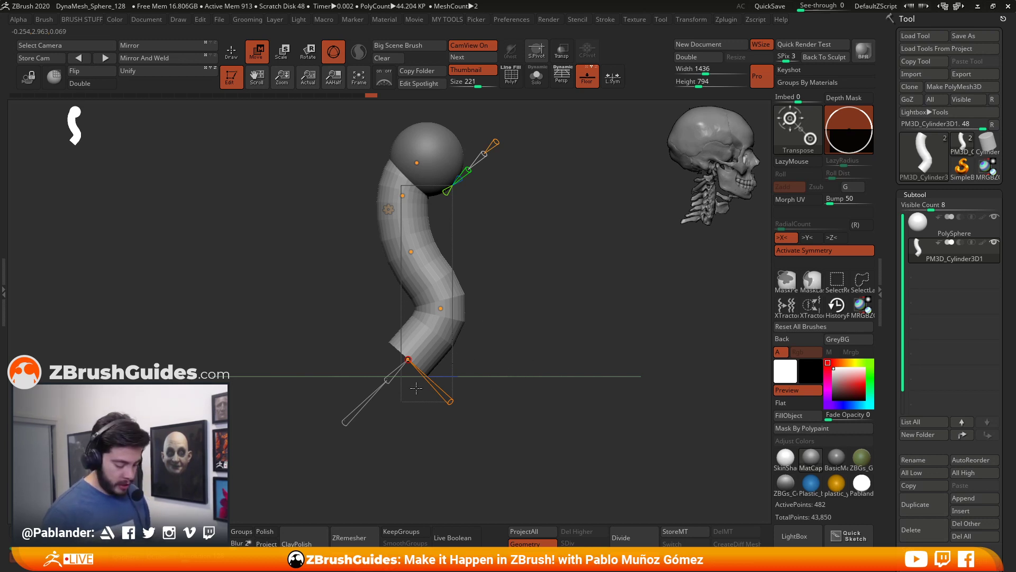
drag(388, 378, 382, 383)
click(440, 308)
drag(423, 328, 423, 328)
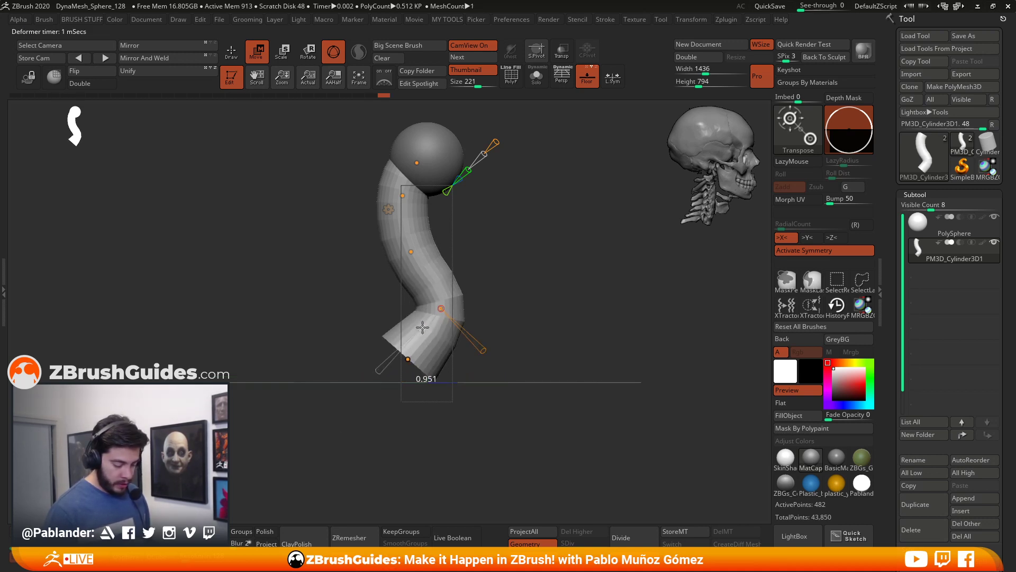
click(408, 359)
drag(386, 382, 390, 378)
Step: Slim the neck's middle section and adjust its two uppermost bend points so the top sits farther inside the sphere
click(411, 252)
drag(392, 272, 396, 269)
click(403, 195)
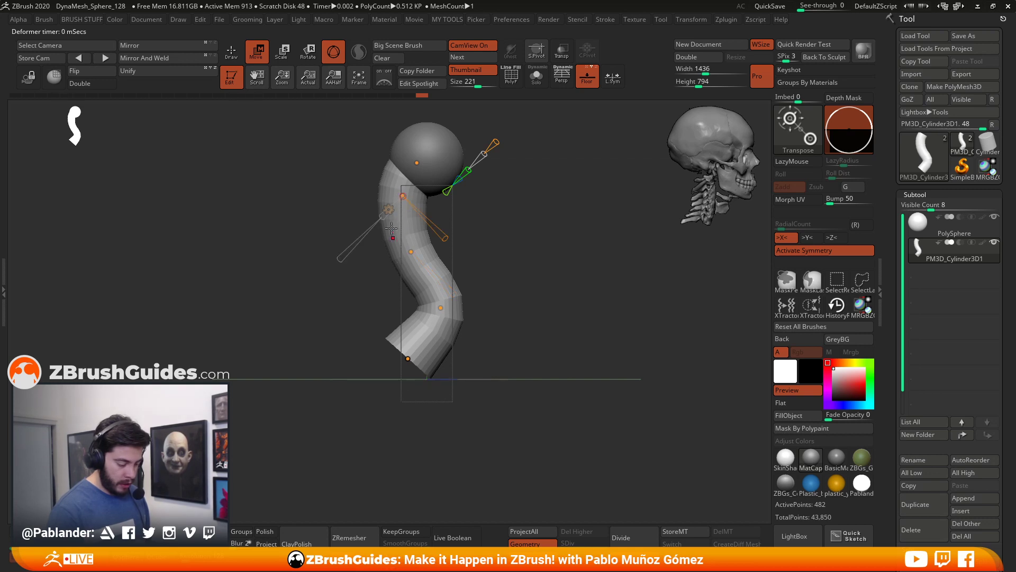
click(417, 162)
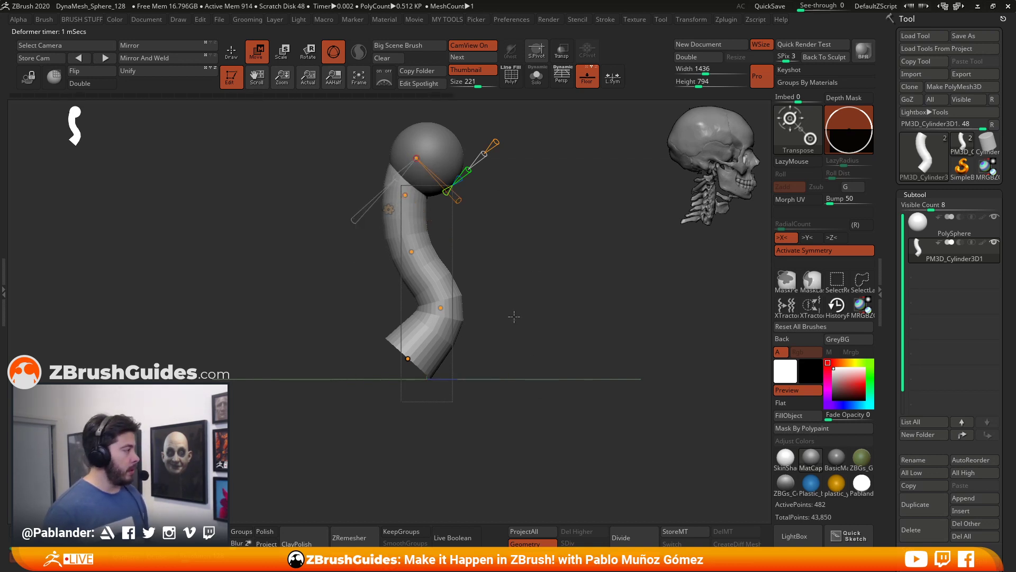
drag(405, 195, 401, 192)
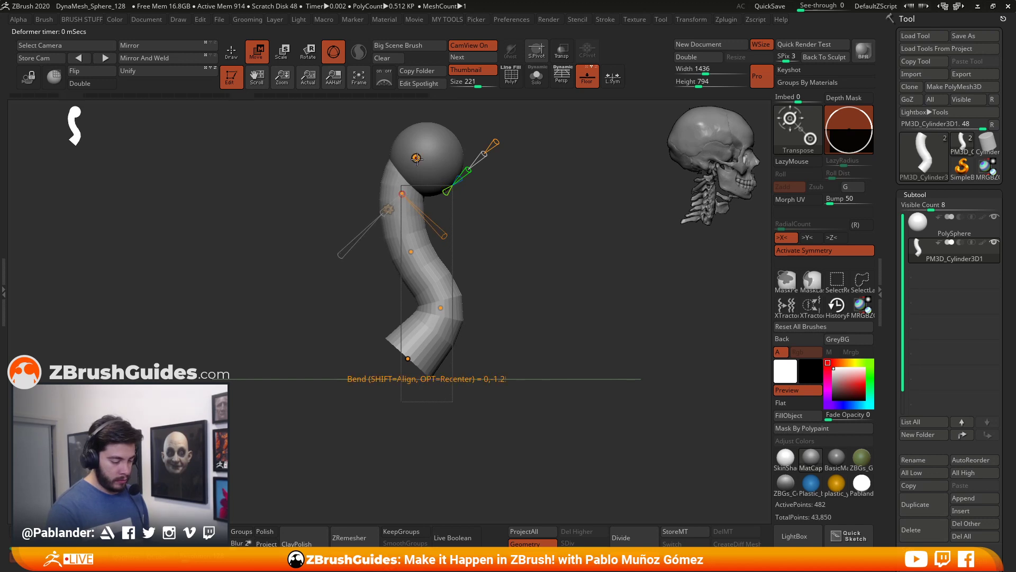
drag(416, 158, 415, 154)
click(402, 193)
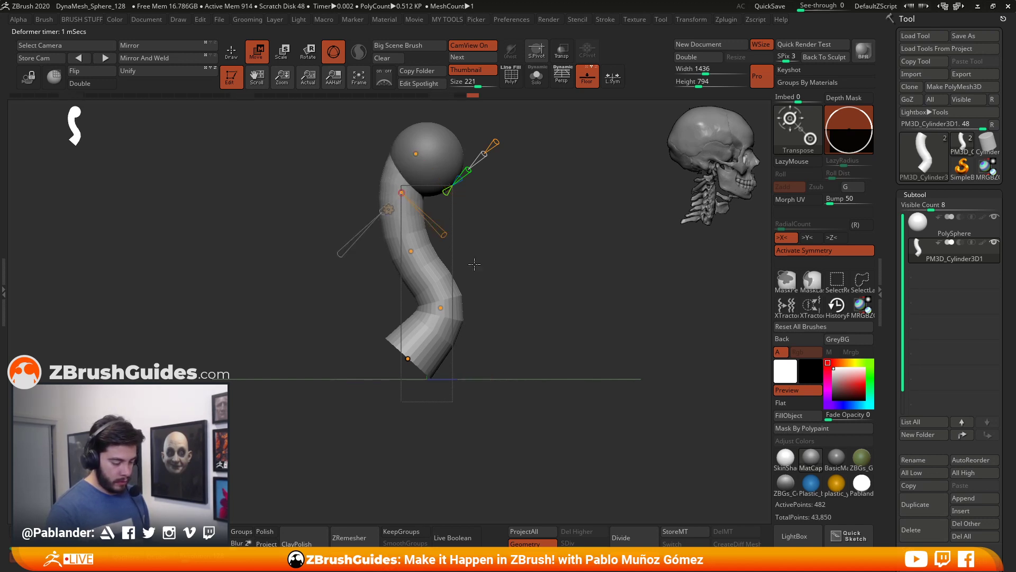
Step: Nudge the neck's lowest bend point down and back, and accept the Bend Curve deformation
click(440, 309)
drag(407, 358, 406, 362)
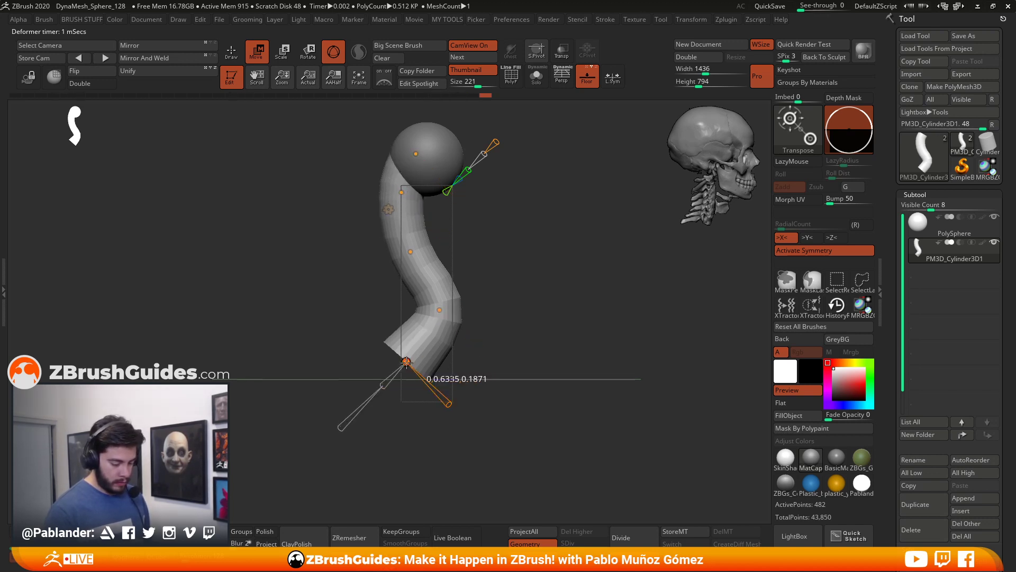
click(388, 209)
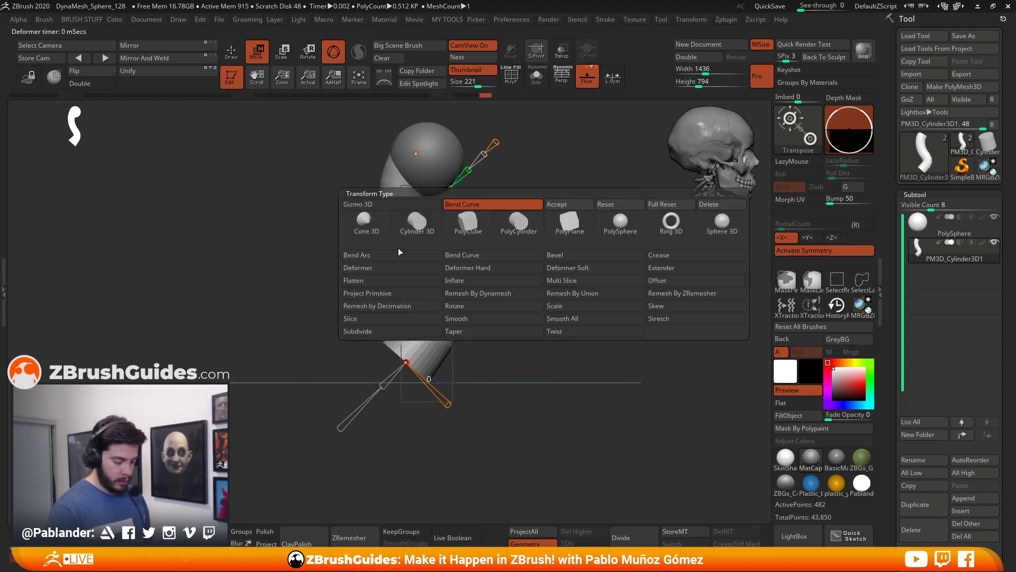
click(566, 201)
key(q)
mouse_move(502, 259)
mouse_down()
mouse_move(561, 315)
mouse_move(563, 359)
mouse_move(529, 360)
mouse_move(542, 353)
mouse_up()
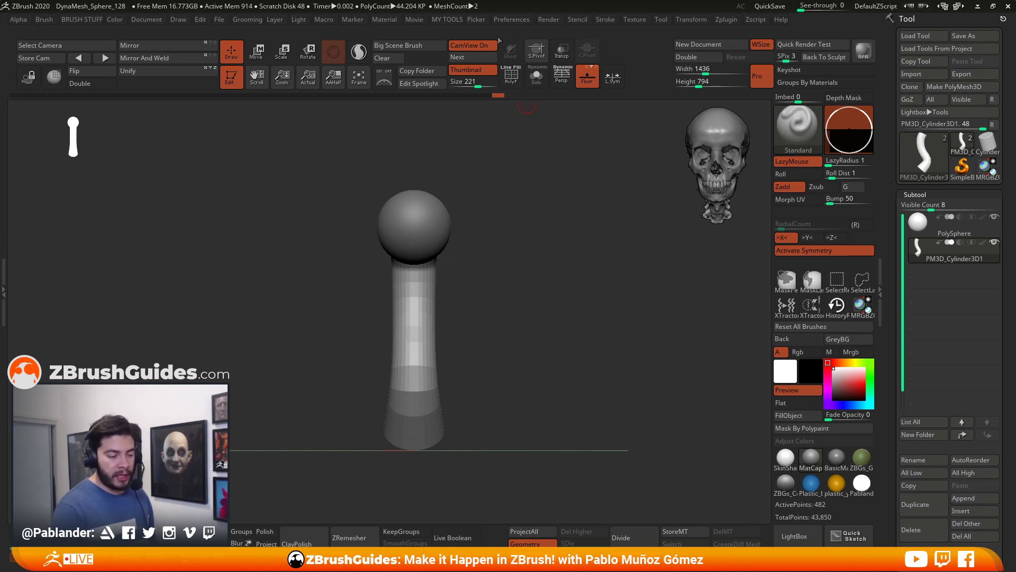
Step: Open the CamView section of the preferences to examine its options
click(510, 20)
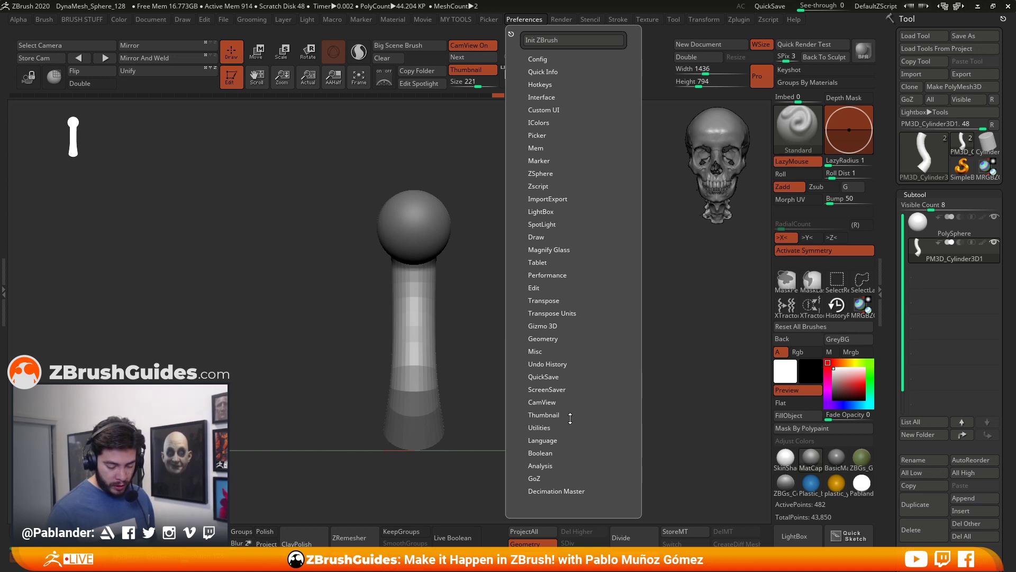
key(shift)
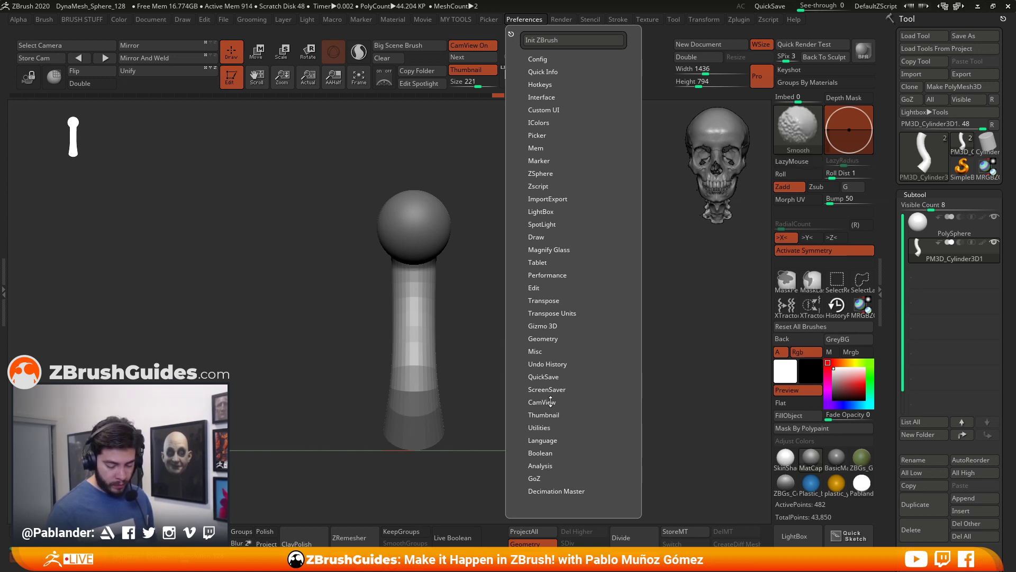
click(551, 402)
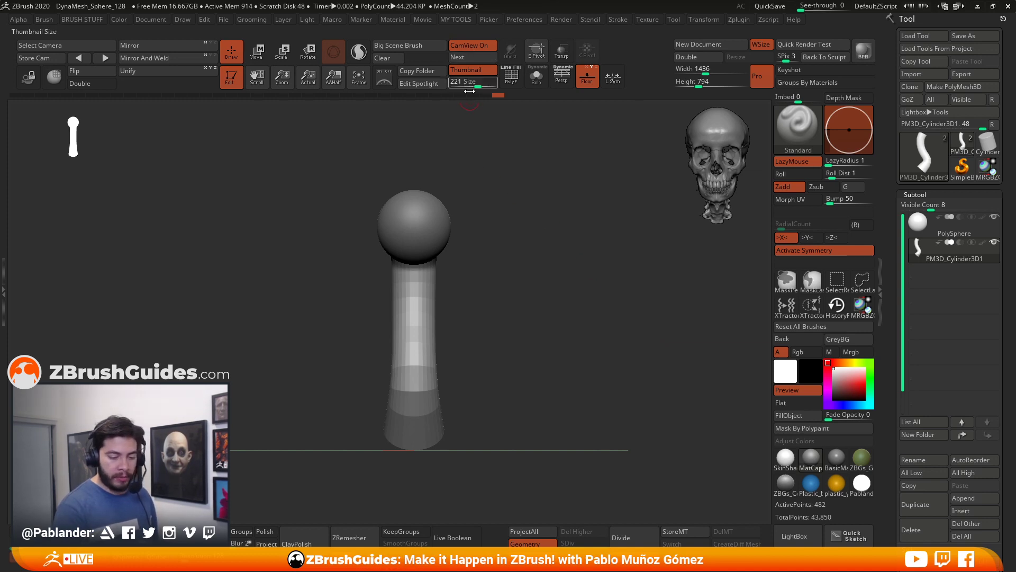
Step: Cycle the CamView reference through the anatomy figure, coloured head and skeleton back to the skull, comparing how they follow the view
alt+drag(581, 220, 560, 246)
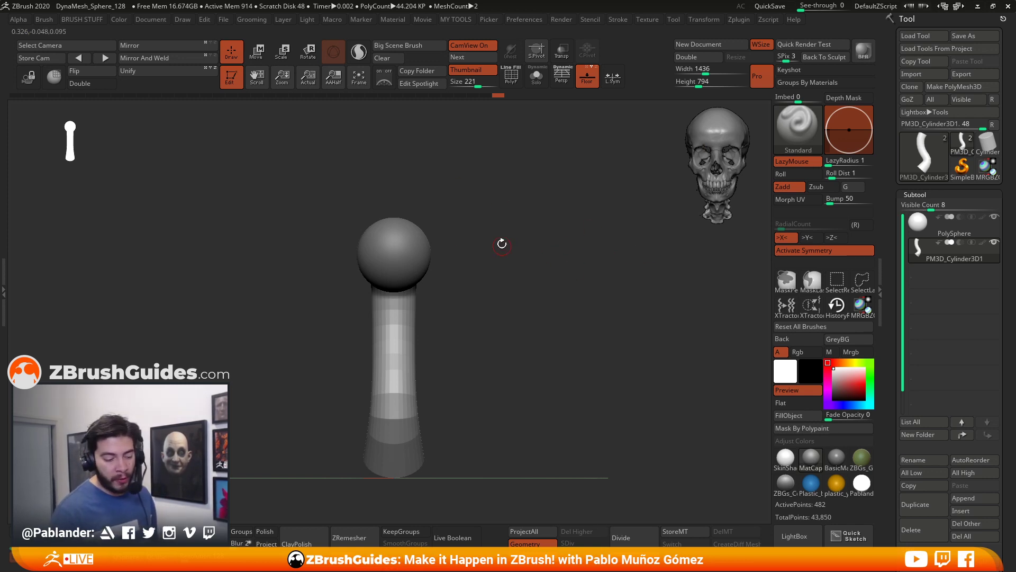
click(469, 58)
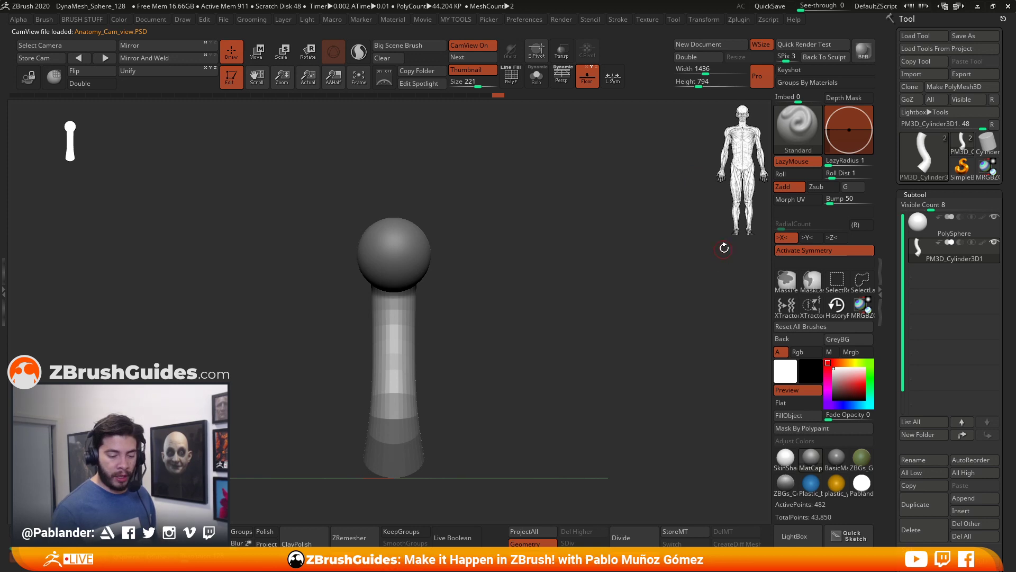
click(473, 57)
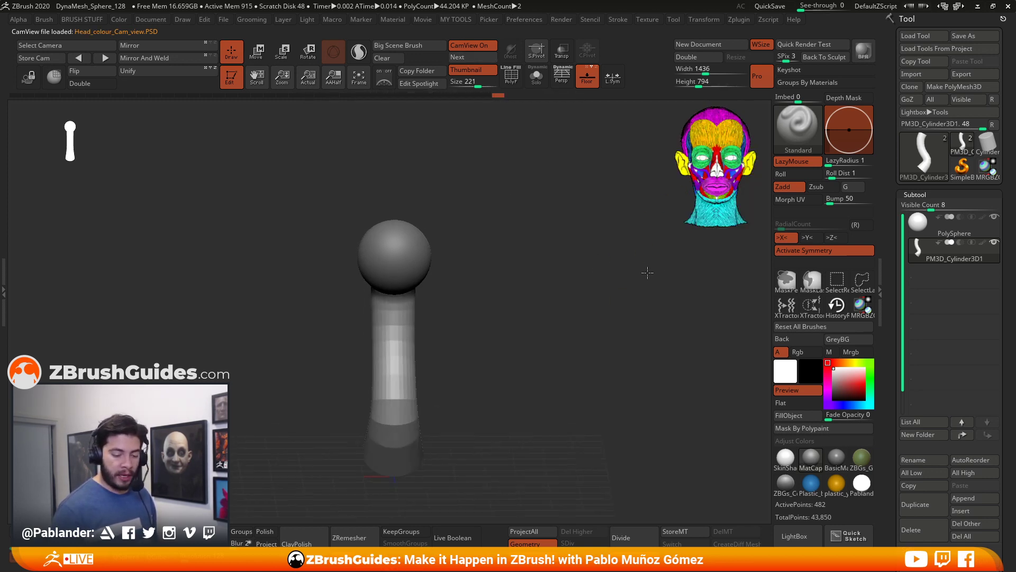
drag(556, 307, 617, 360)
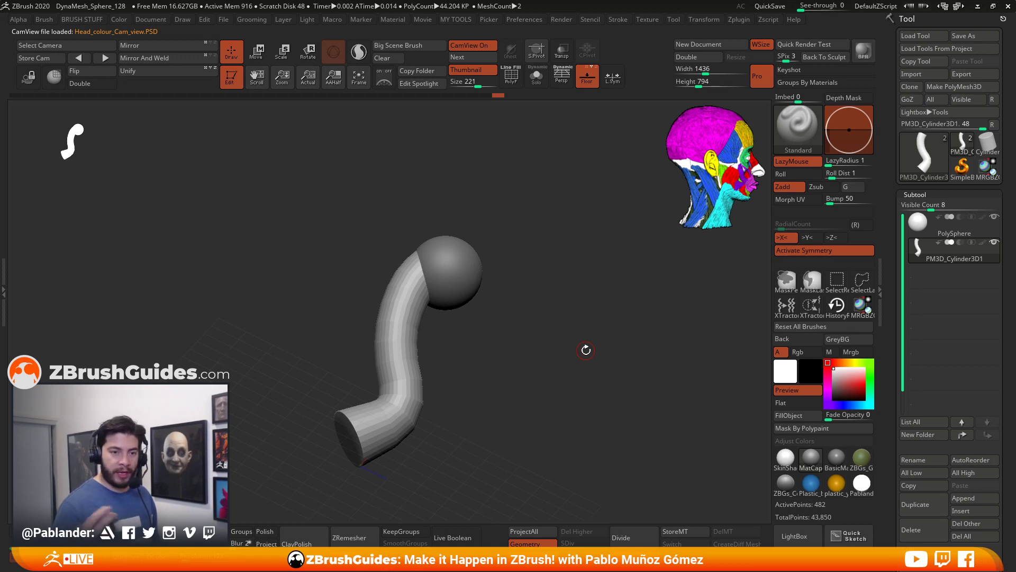
drag(596, 322, 573, 341)
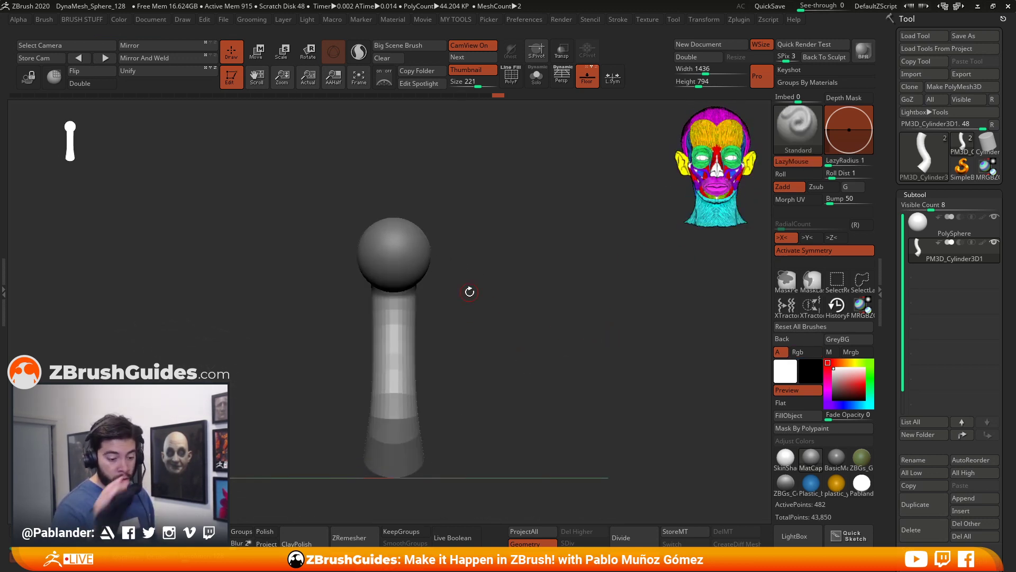
mouse_move(585, 315)
mouse_down()
mouse_move(564, 315)
mouse_move(579, 306)
mouse_move(566, 311)
mouse_move(560, 281)
mouse_move(589, 288)
mouse_move(593, 301)
mouse_up()
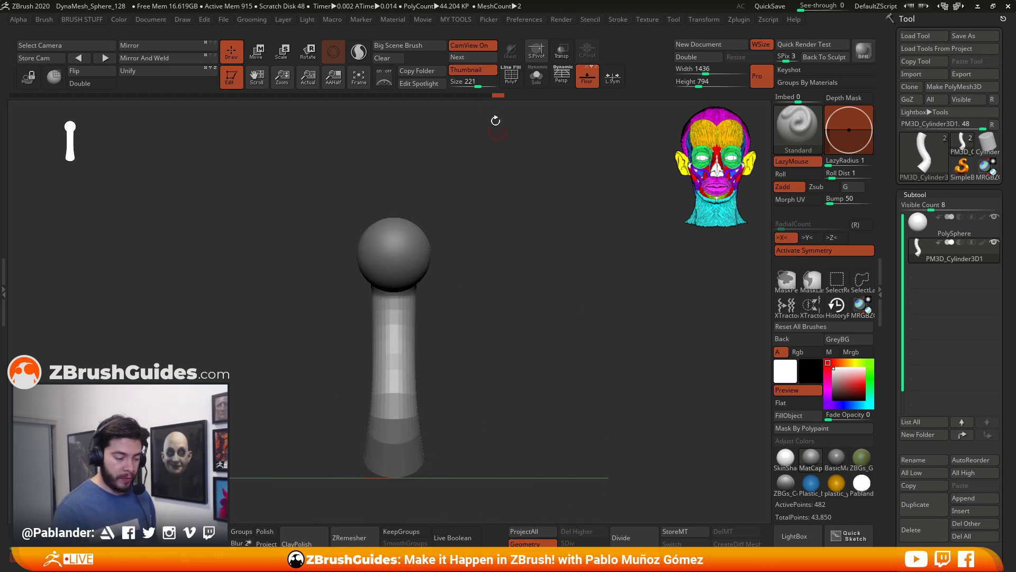
click(464, 57)
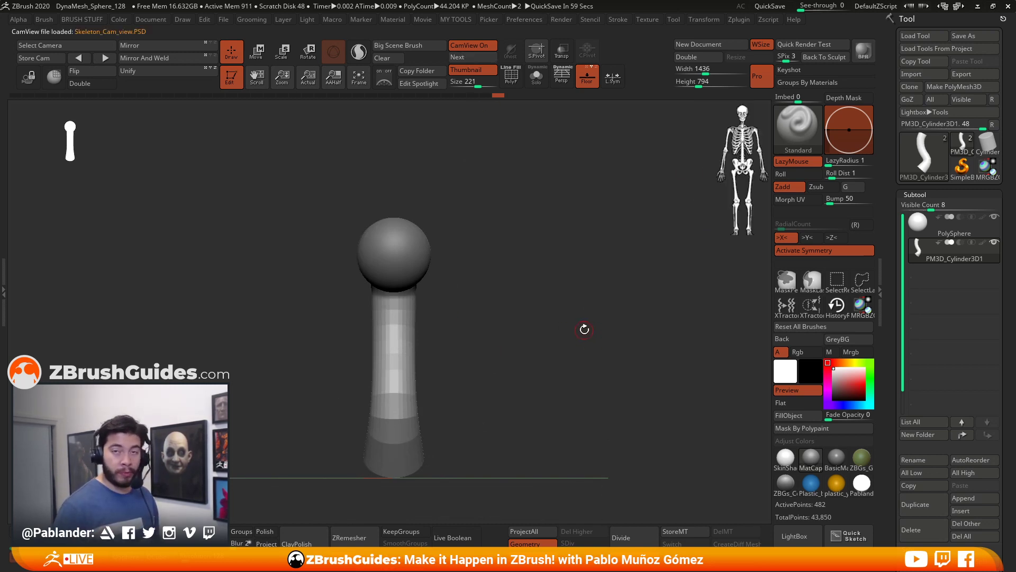
click(464, 57)
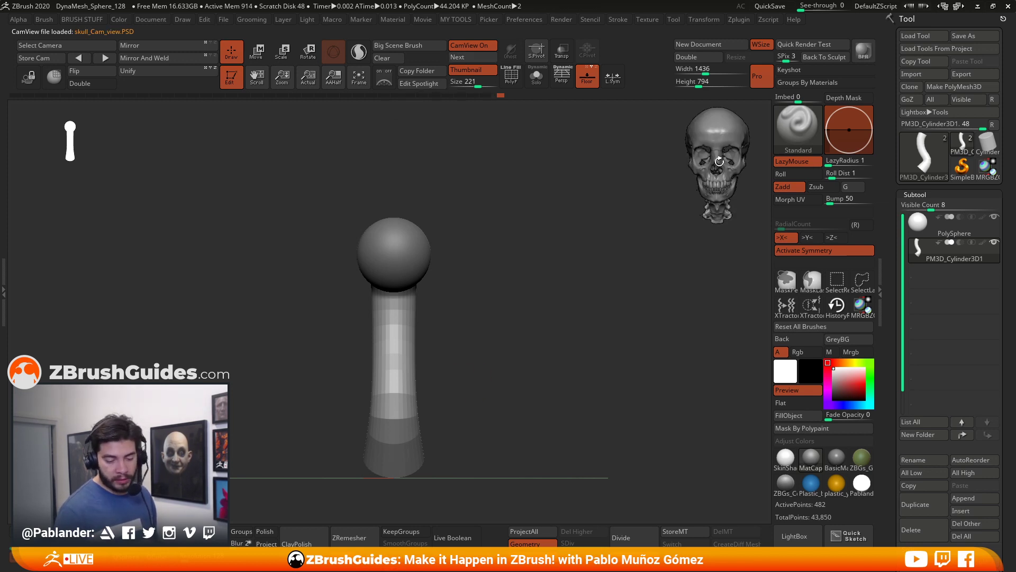
Step: Open LightBox and browse its Tool files for the CamViewAXIS.ZTL model
drag(543, 330, 585, 327)
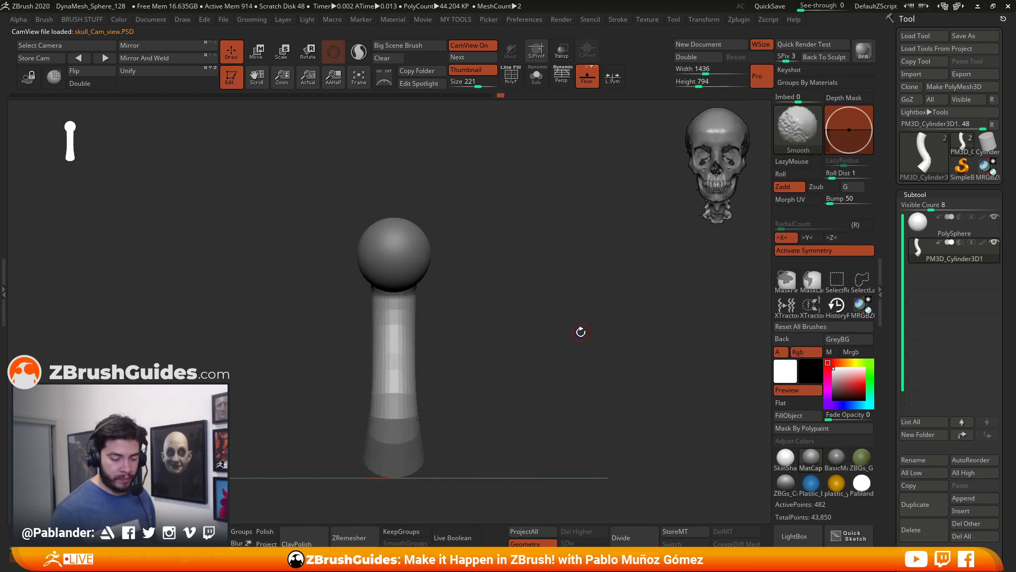
alt+drag(517, 353, 551, 320)
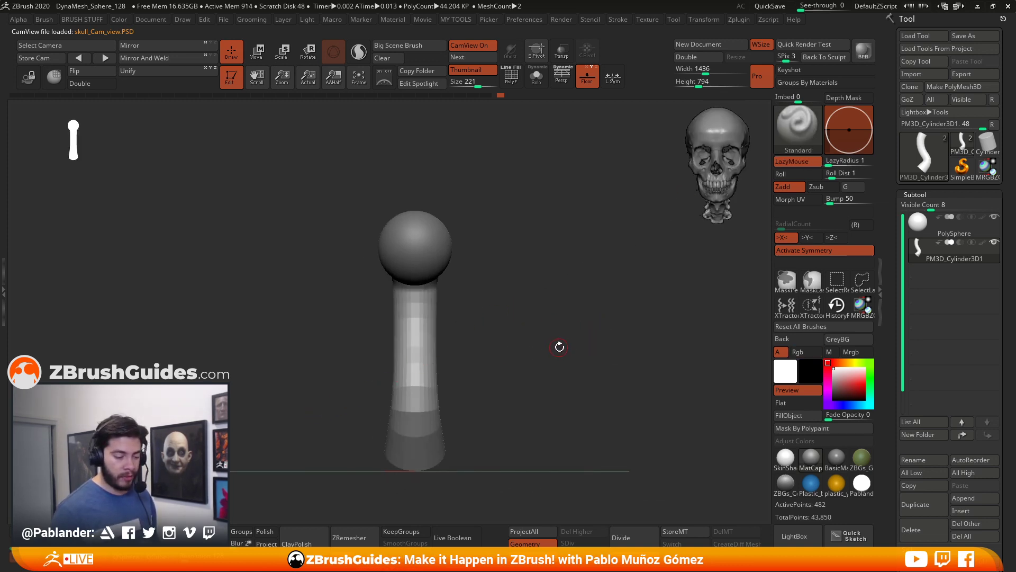
alt+drag(552, 353, 547, 345)
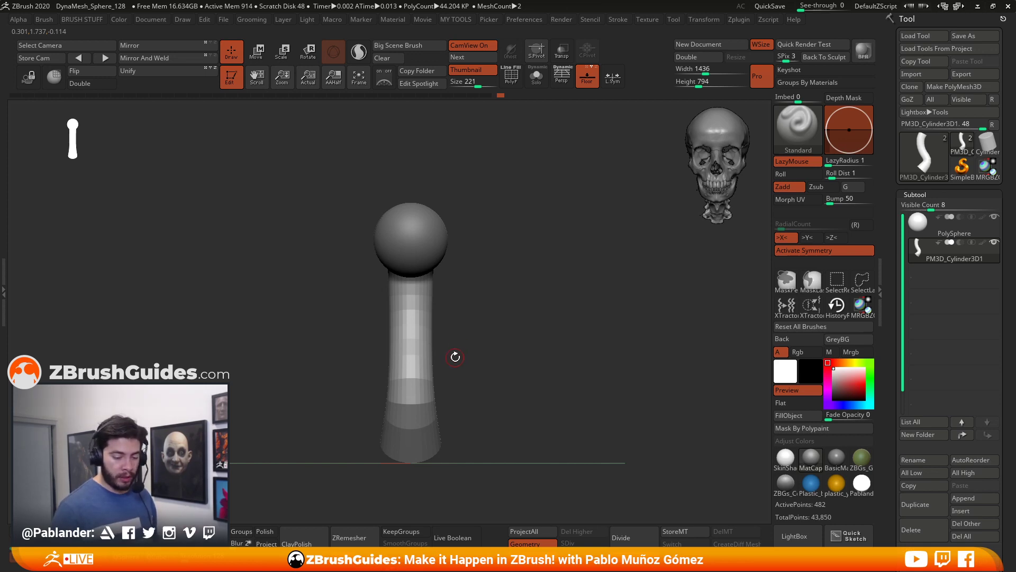
key(comma)
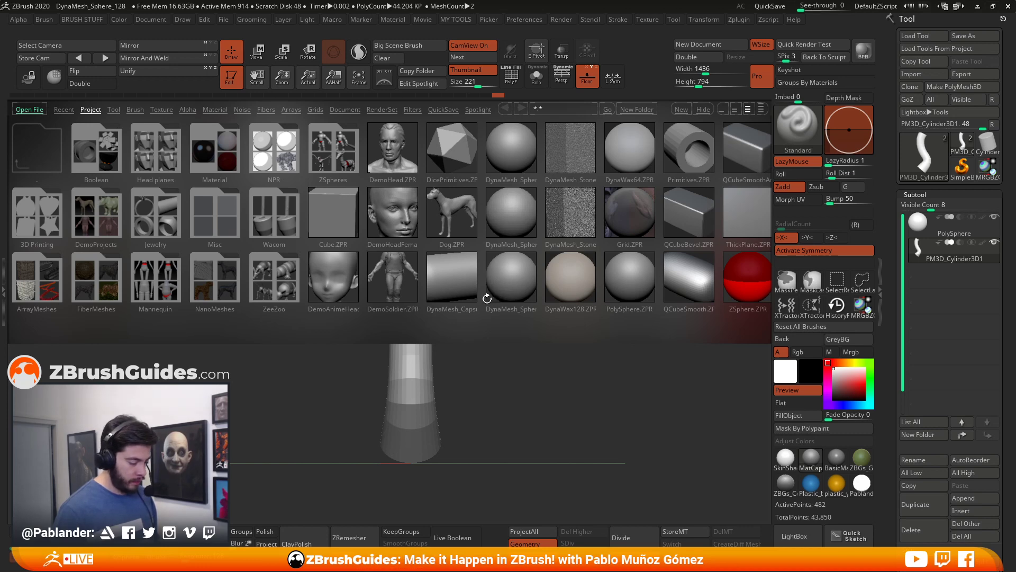
click(113, 110)
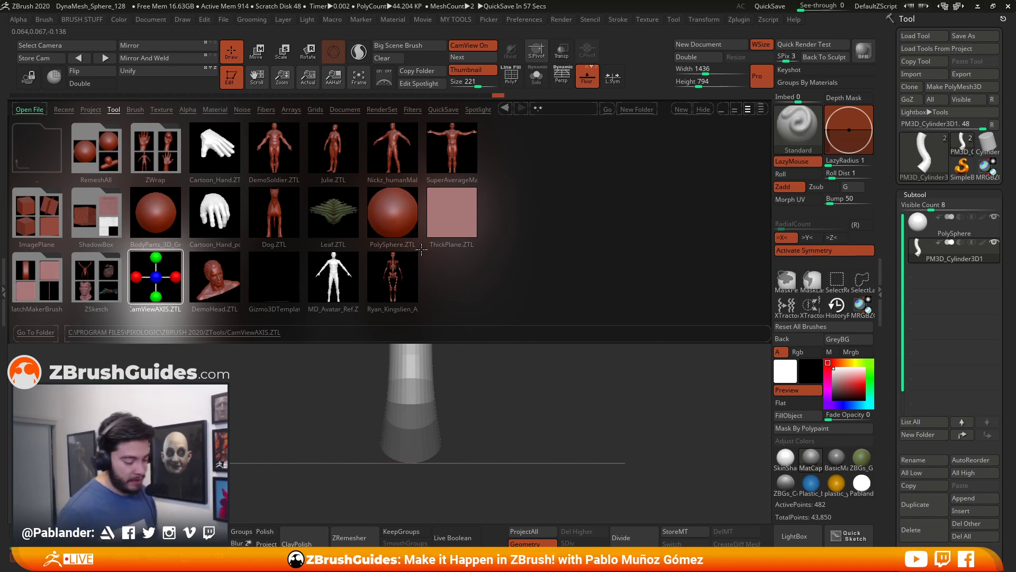
Step: Load the Nickz_humanMaleAverage.ZTL model from LightBox and frame the full figure on the canvas
click(399, 154)
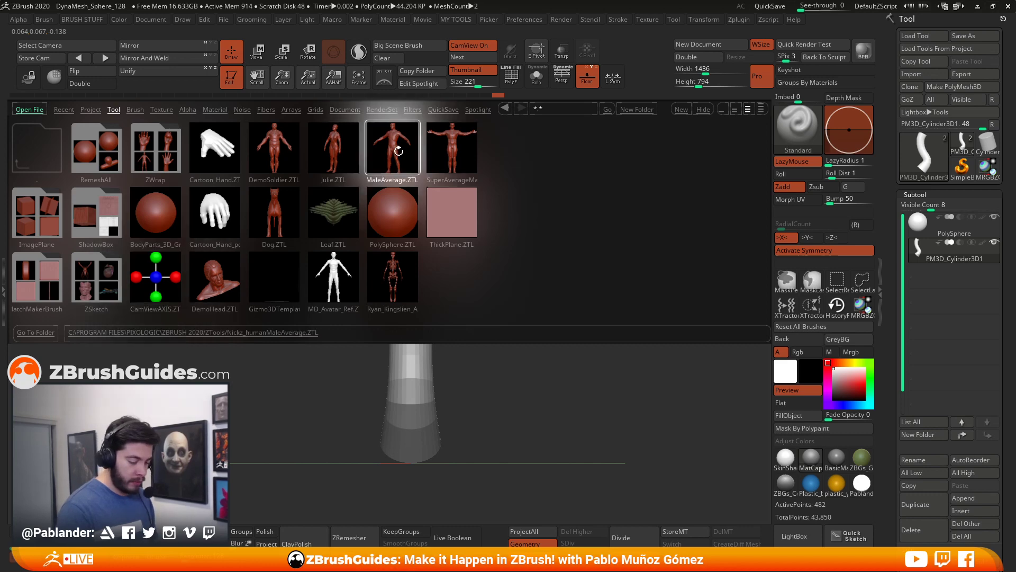
click(399, 154)
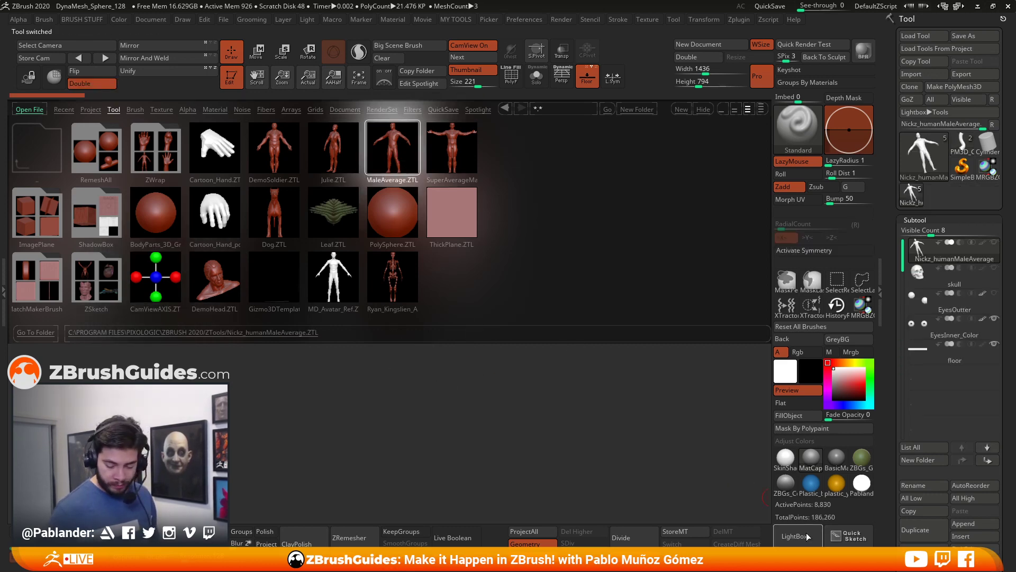
click(806, 536)
mouse_move(526, 225)
mouse_down()
mouse_move(476, 218)
mouse_move(528, 218)
mouse_move(537, 251)
mouse_up()
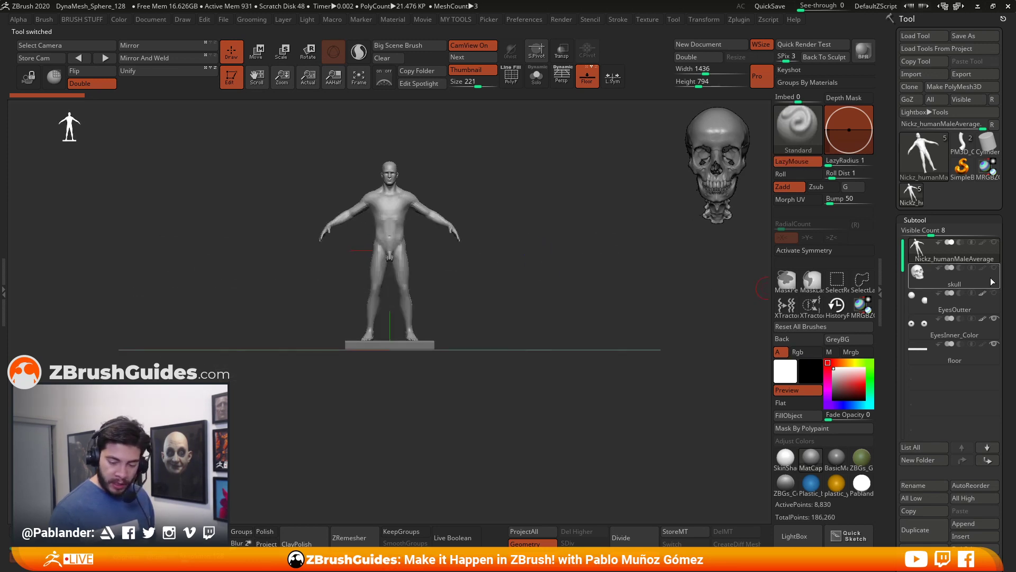
Step: Make the skull subtool visible, place it above the male body in the subtool list, and select the body
mouse_move(984, 280)
drag(983, 280, 973, 260)
click(983, 261)
drag(556, 268, 592, 270)
click(974, 278)
Step: Delete the male body, both eye subtools and the floor, keeping only the skull subtool
scroll(987, 360, down, 3)
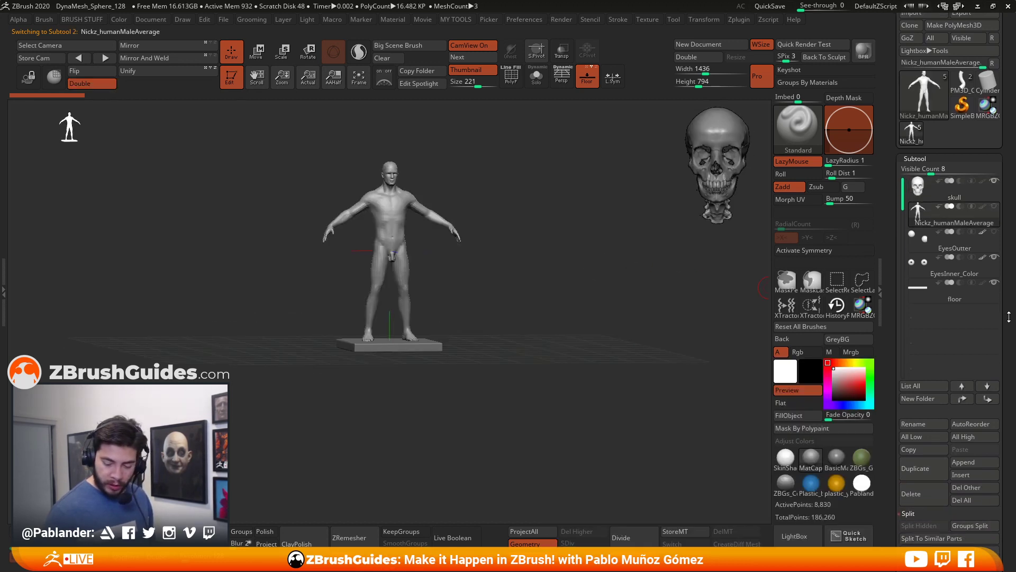
click(921, 458)
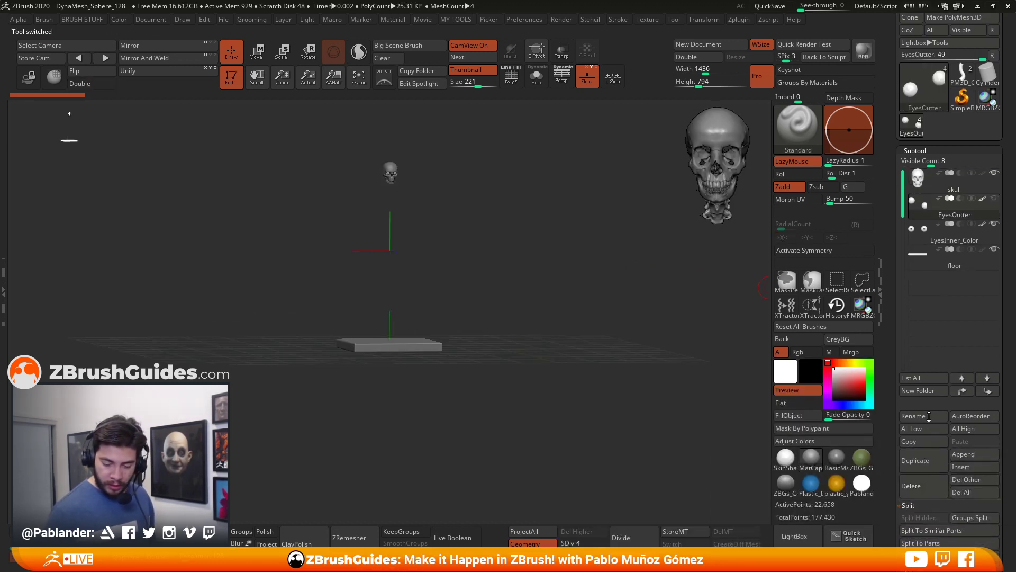
click(922, 486)
click(922, 485)
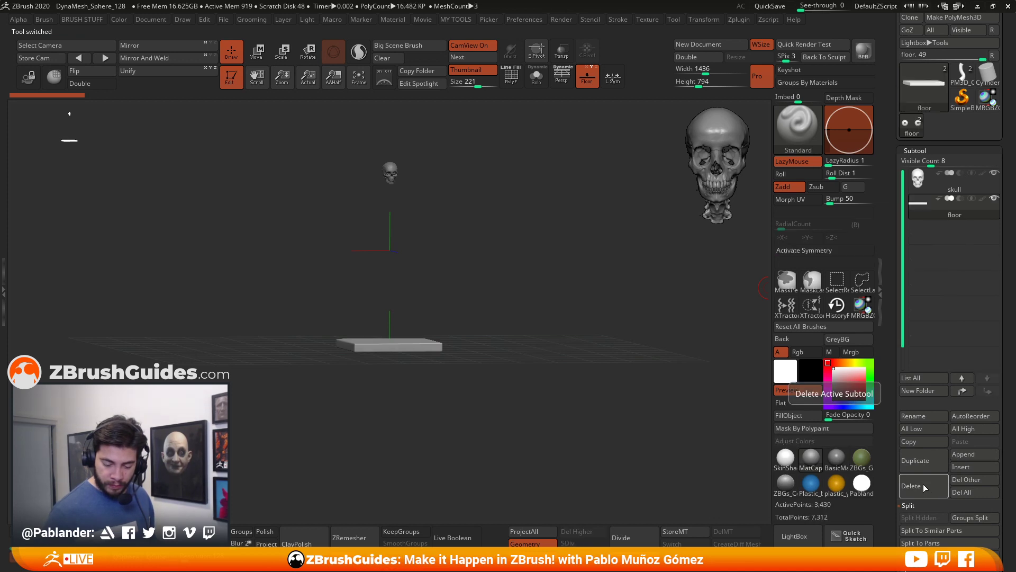
click(923, 483)
click(918, 484)
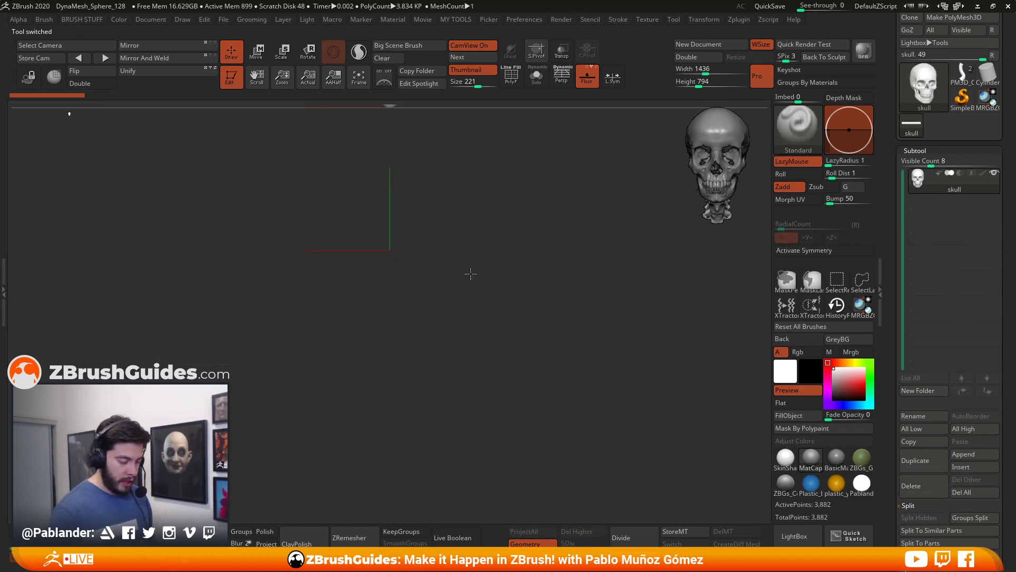
Step: Unify the skull to resize and centre it, and frame it in front view
drag(471, 254, 564, 296)
click(146, 73)
mouse_move(545, 356)
mouse_down()
mouse_move(561, 356)
mouse_move(548, 353)
mouse_up()
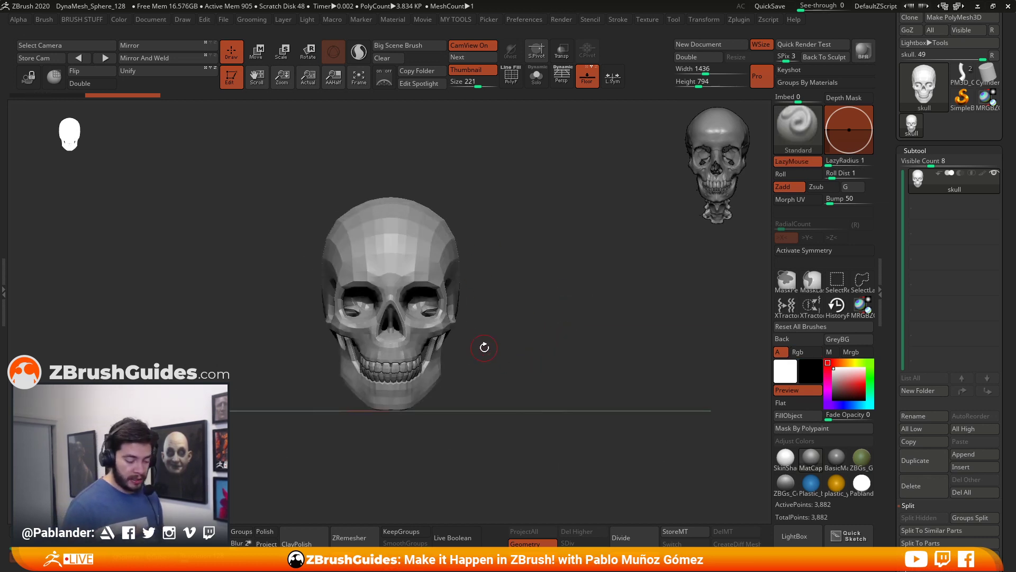
alt+drag(504, 348, 525, 333)
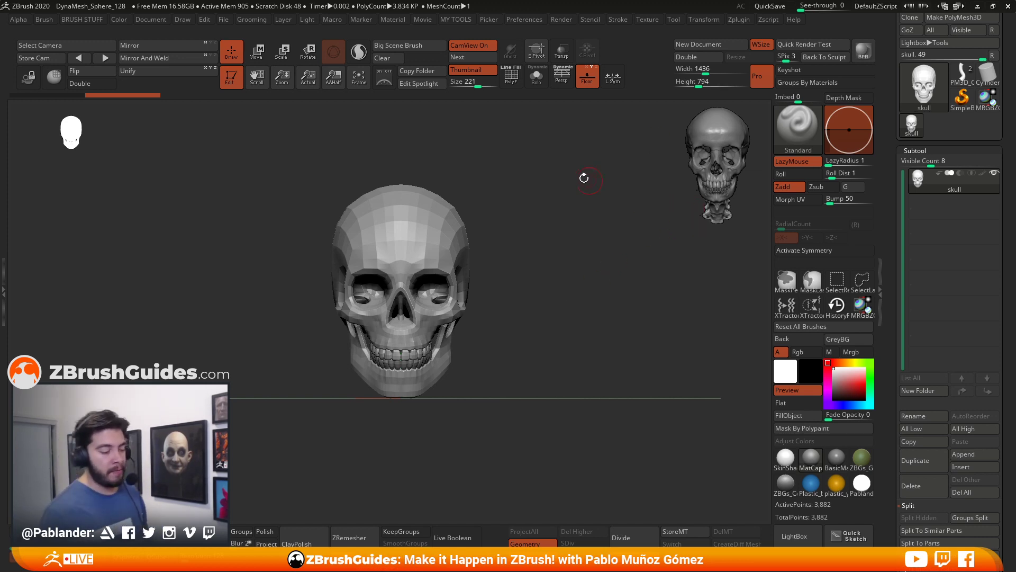
Step: Load the CamViewAXIS.ZTL model from LightBox and frame the whole axis in front view
click(800, 537)
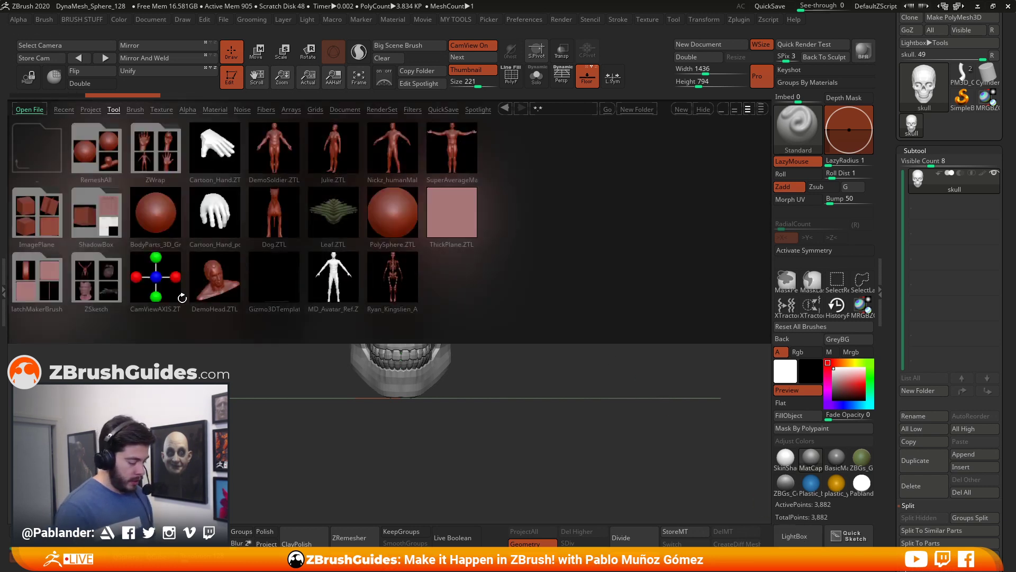
double_click(156, 273)
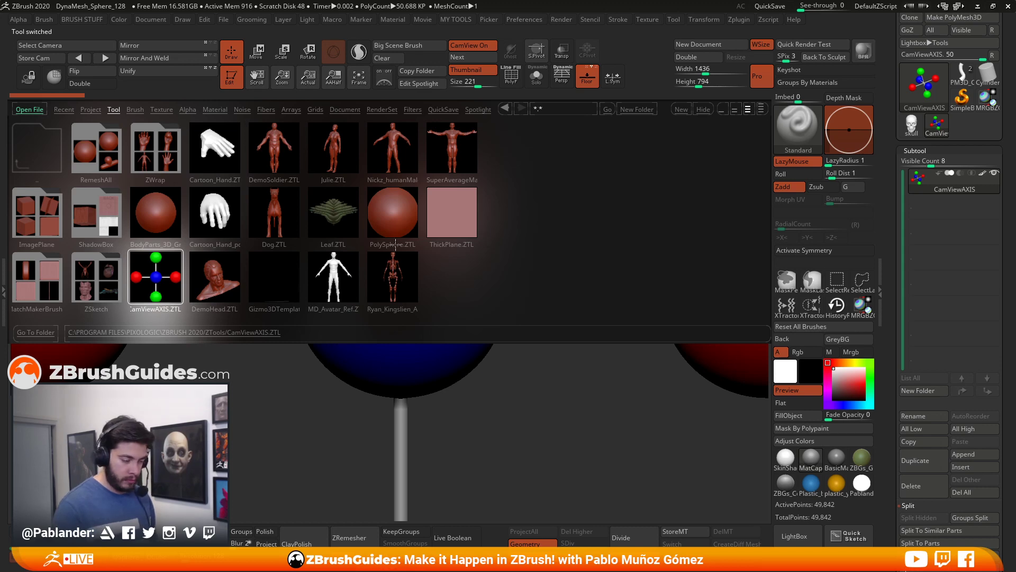
click(795, 535)
ctrl+right_drag(594, 440, 556, 358)
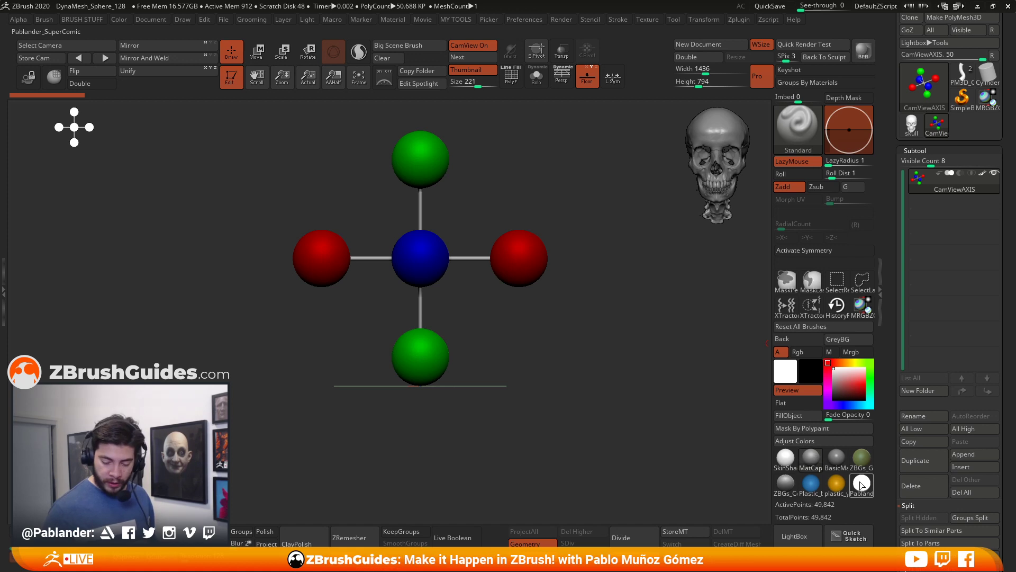
Step: Choose the Flat Color standard material to display the axis model without shading
mouse_move(868, 487)
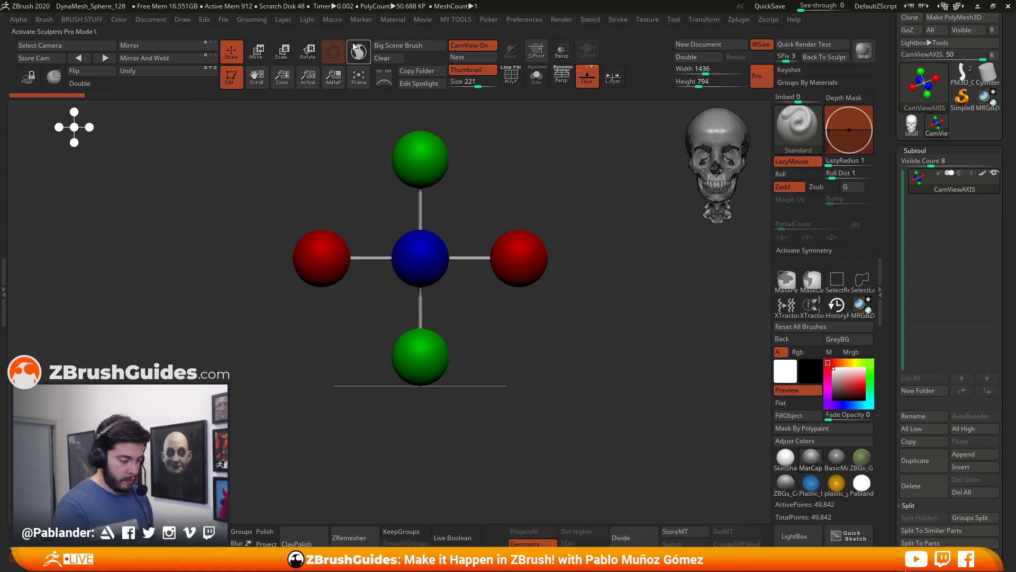
click(391, 20)
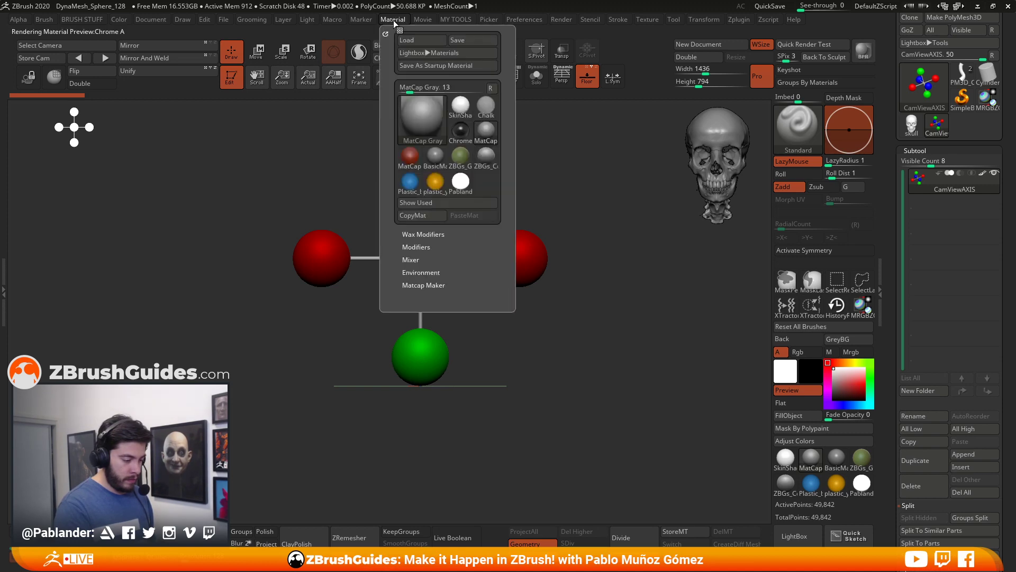
click(428, 109)
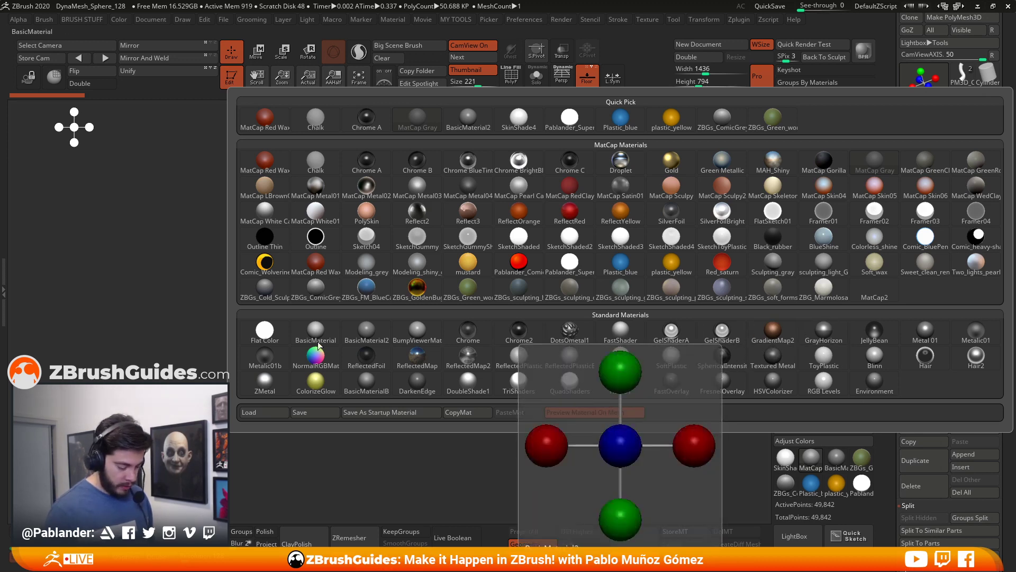
click(275, 340)
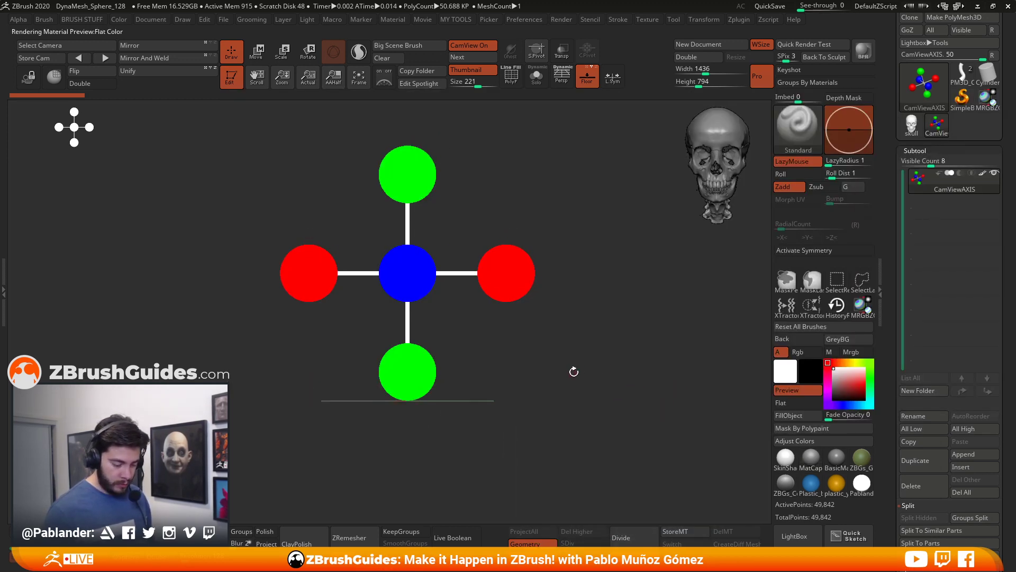
Step: Switch to the skull tool and fill it with bright yellow using only the Rgb channel
click(914, 129)
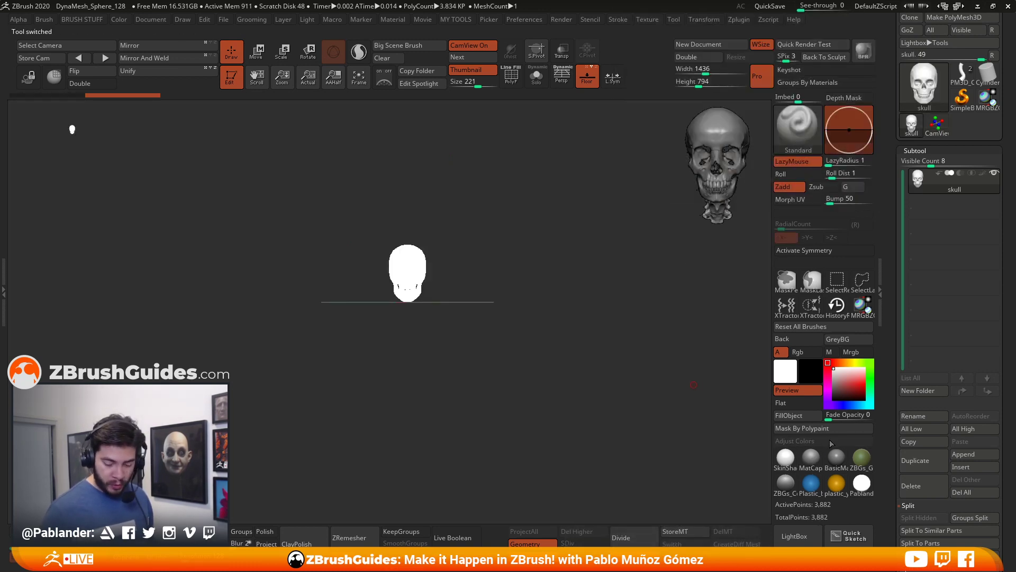
click(865, 379)
click(852, 363)
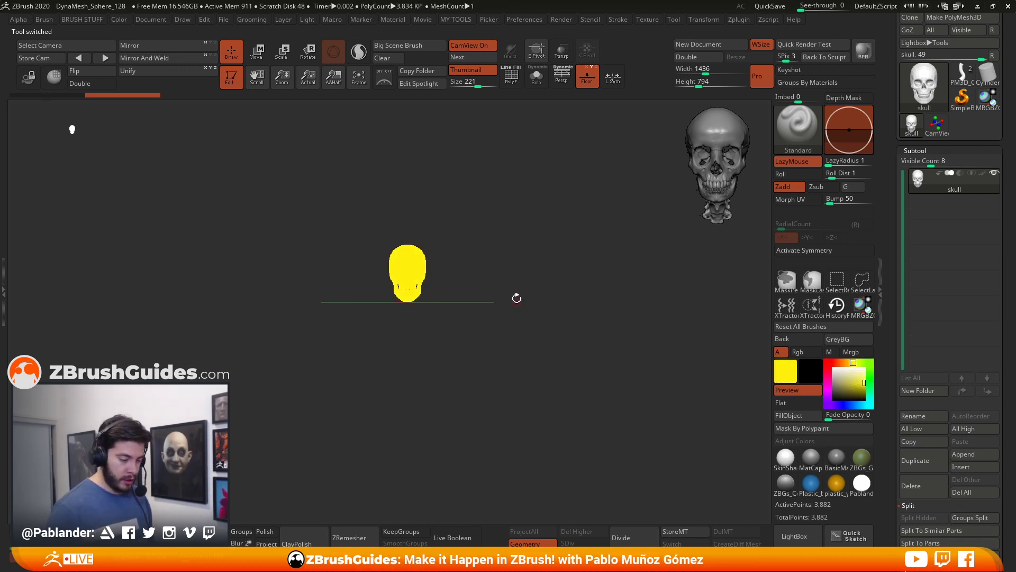
click(820, 352)
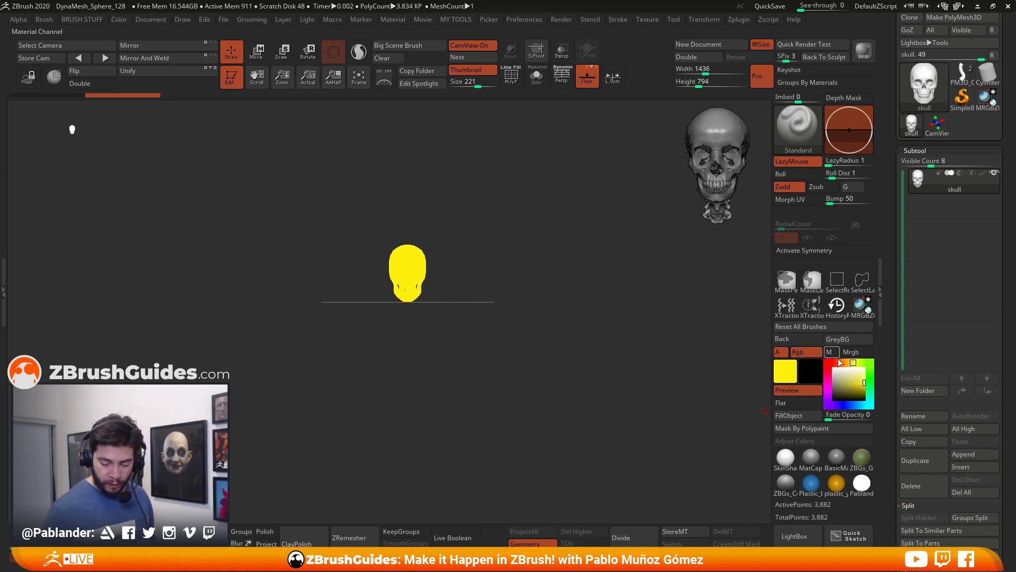
click(799, 415)
alt+drag(515, 346, 516, 406)
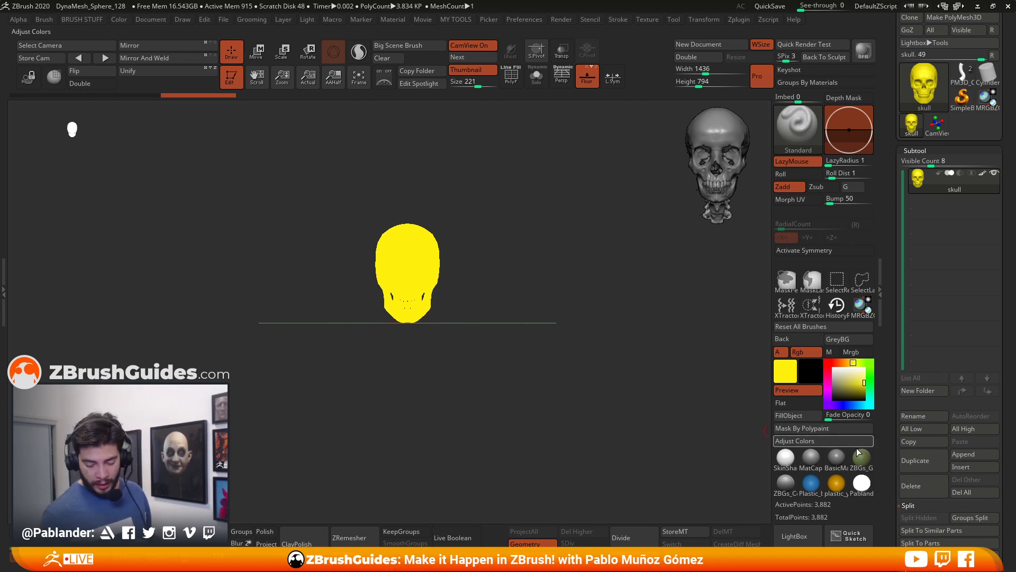
Step: Compare materials on the skull, fill it with BasicMaterial2 in material-only mode, and make SkinShade4 the current material
click(835, 456)
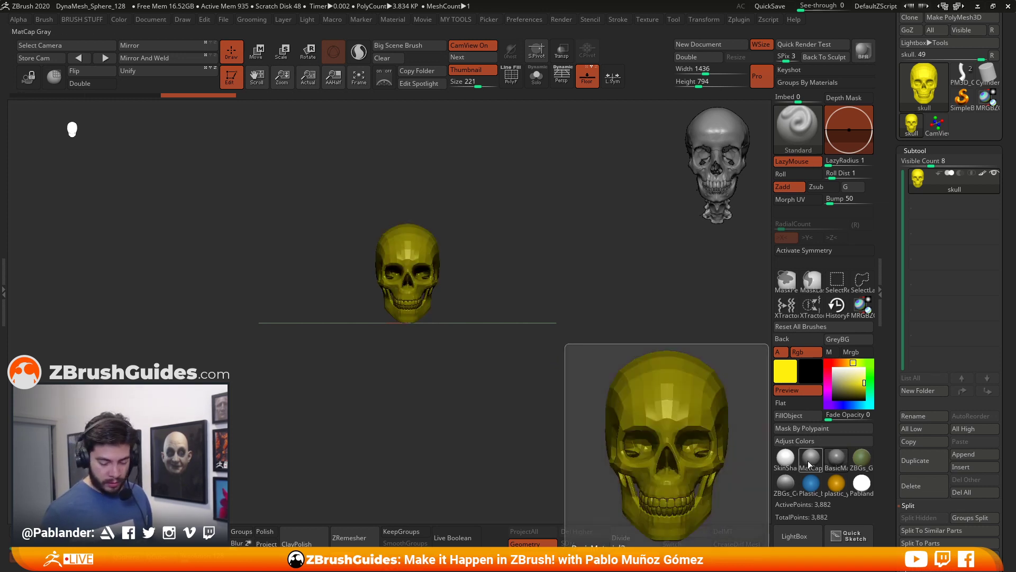
click(786, 457)
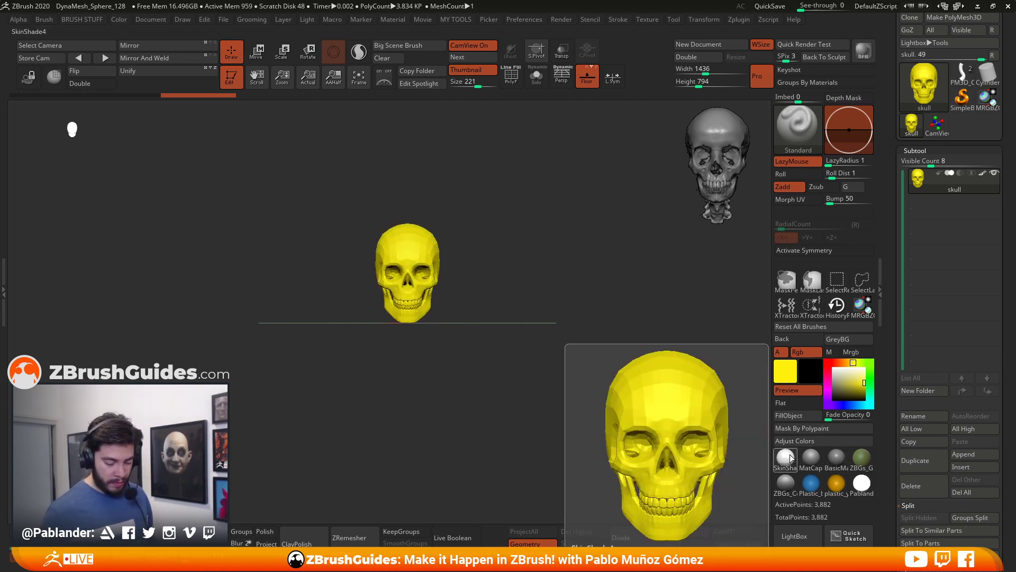
click(836, 456)
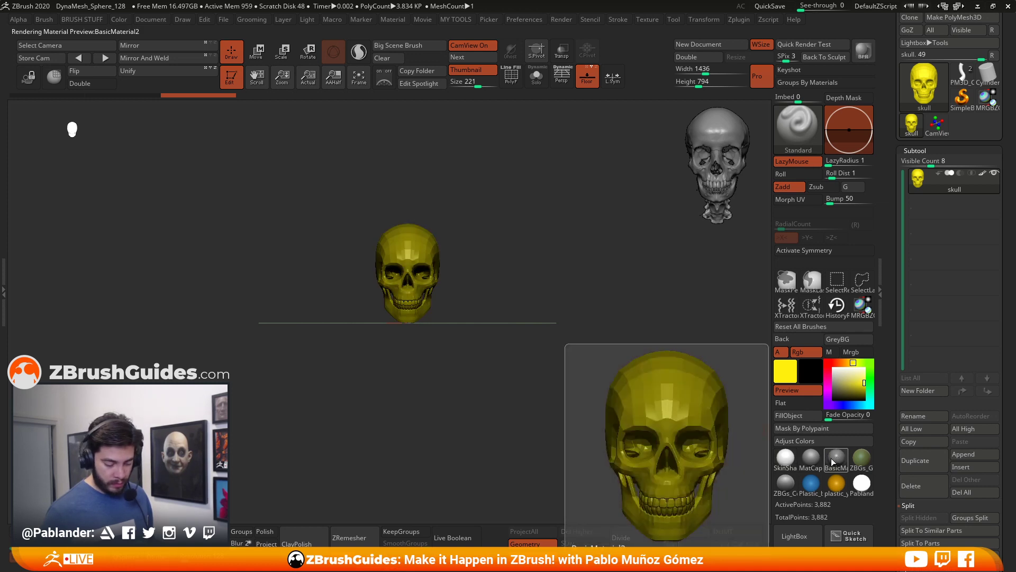
click(830, 352)
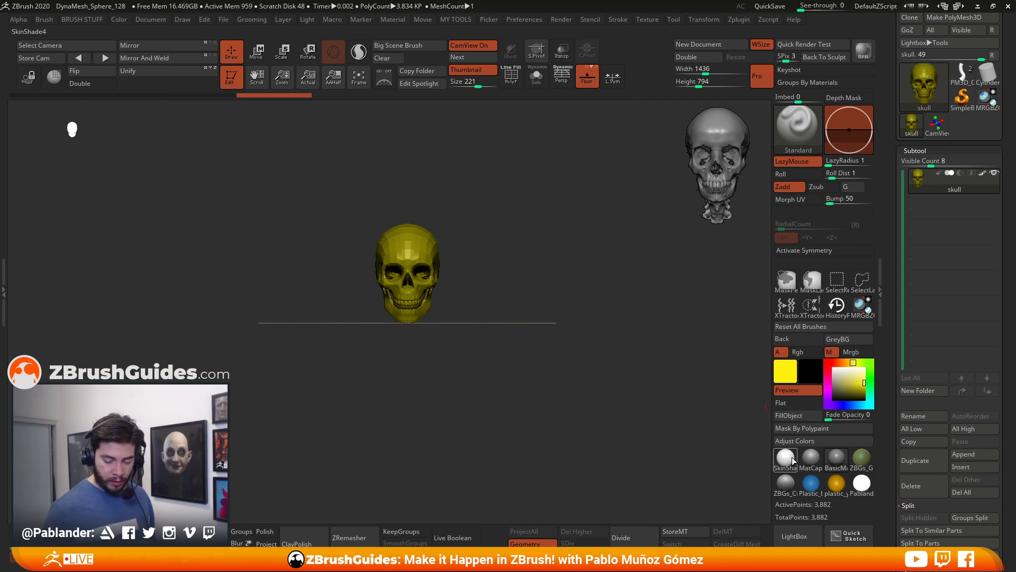
click(396, 21)
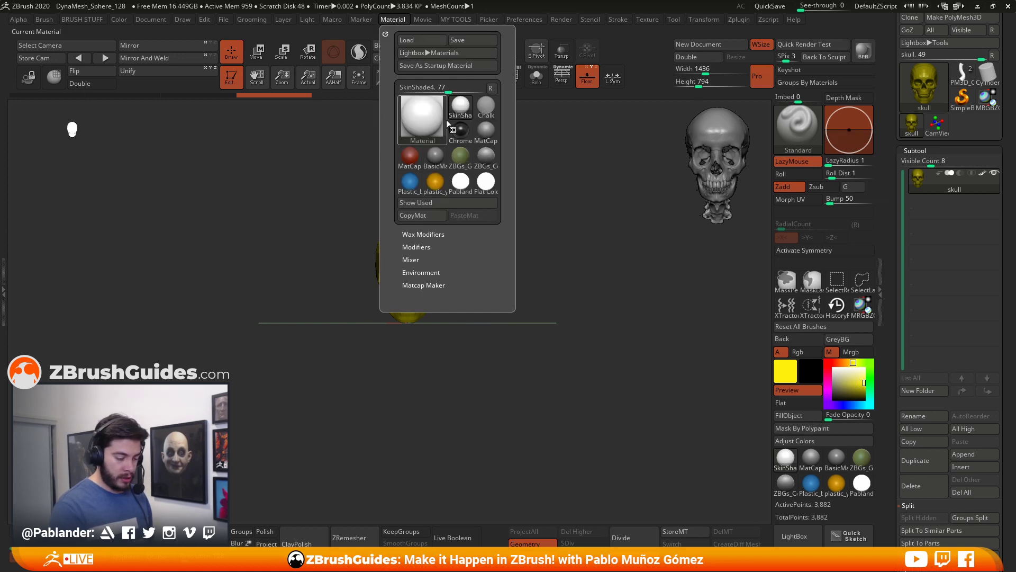
Step: Copy the CamViewAXIS subtool and paste it into the skull tool as a second subtool
click(930, 130)
ctrl+right_drag(521, 406, 529, 377)
alt+right_drag(543, 330, 548, 347)
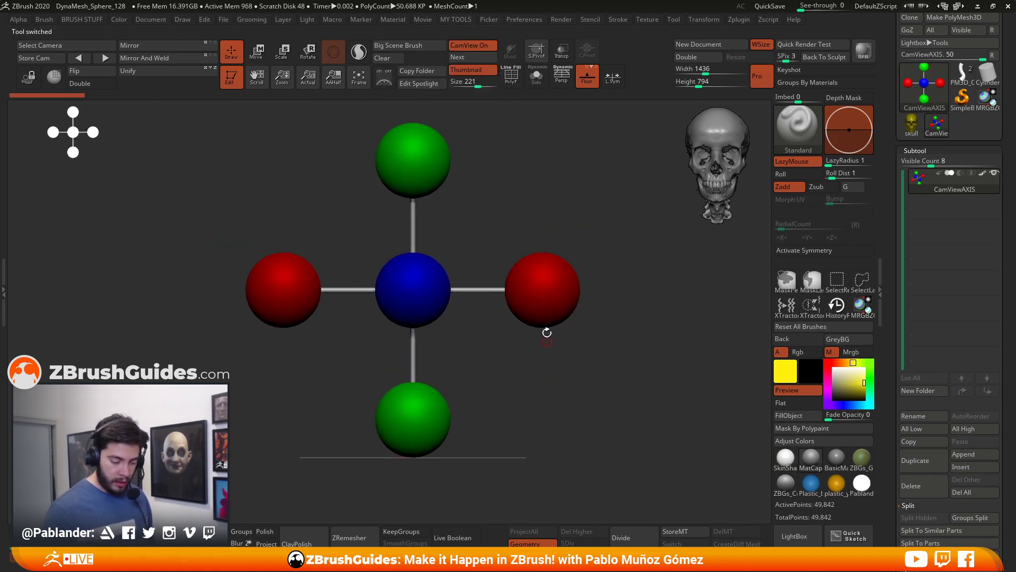
click(927, 443)
click(912, 126)
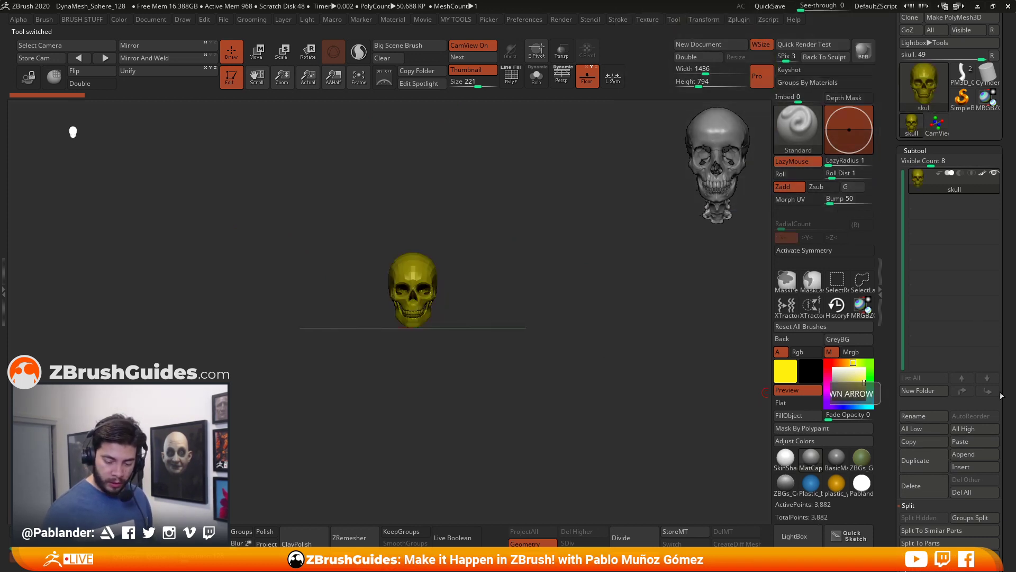
click(974, 442)
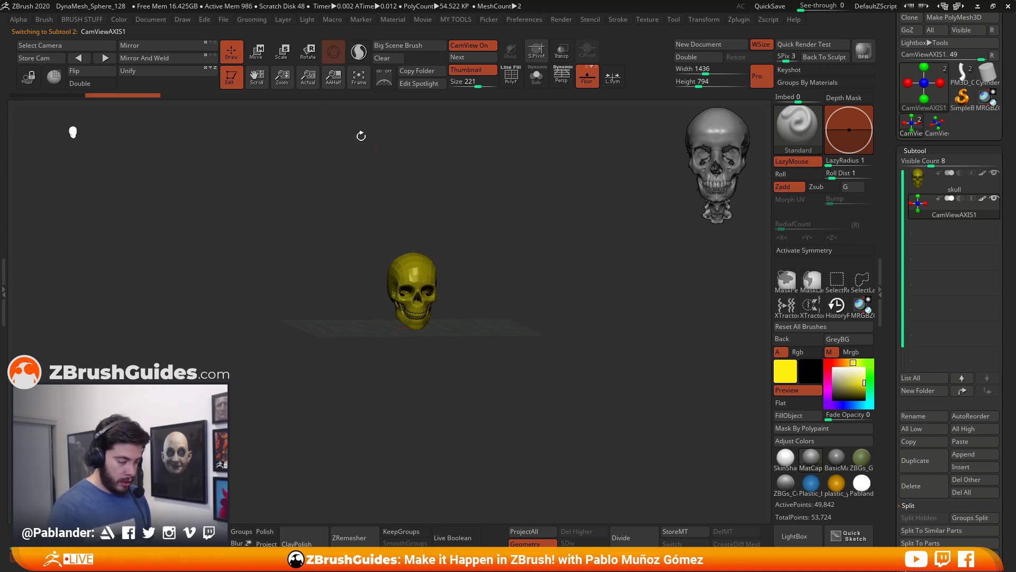
Step: Select the Move gizmo for the pasted axis and unify its size to fit the skull
click(263, 58)
drag(467, 221, 489, 224)
drag(415, 224, 415, 280)
drag(484, 264, 508, 293)
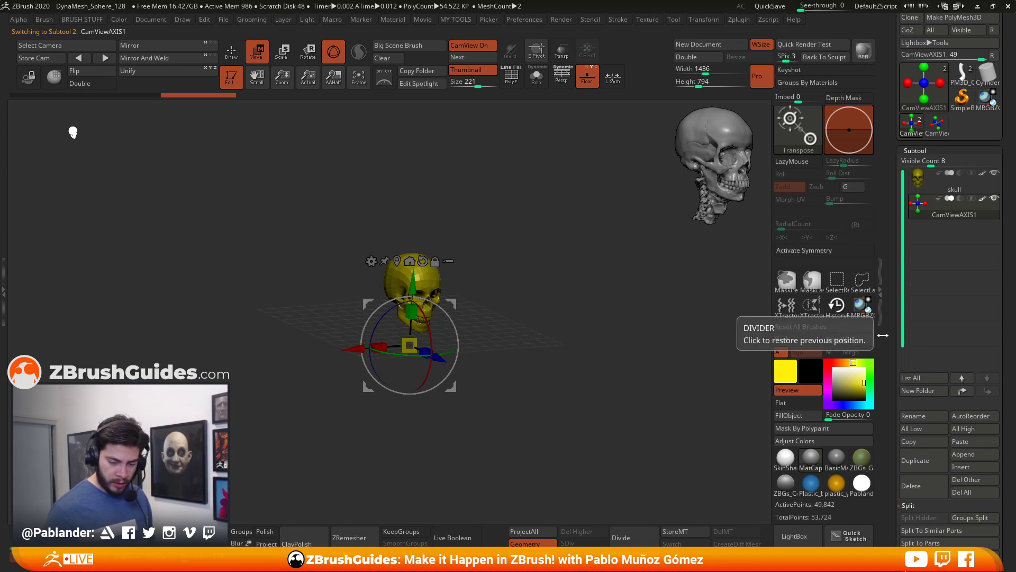
click(166, 73)
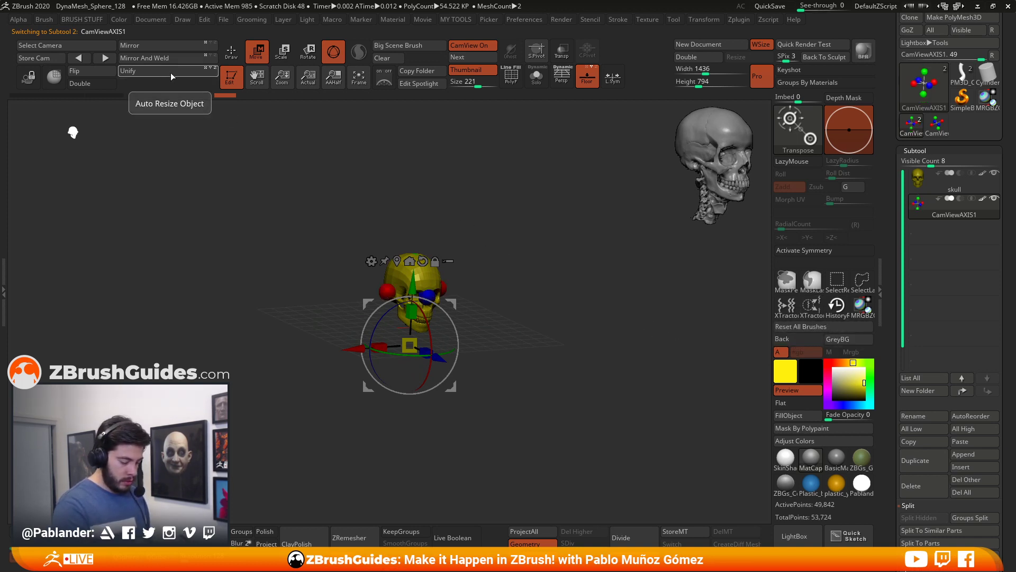
Step: Centre the gizmo on the axis, move the axis straight down below the skull and scale it smaller
shift+drag(479, 244, 481, 233)
click(400, 262)
drag(414, 226, 413, 299)
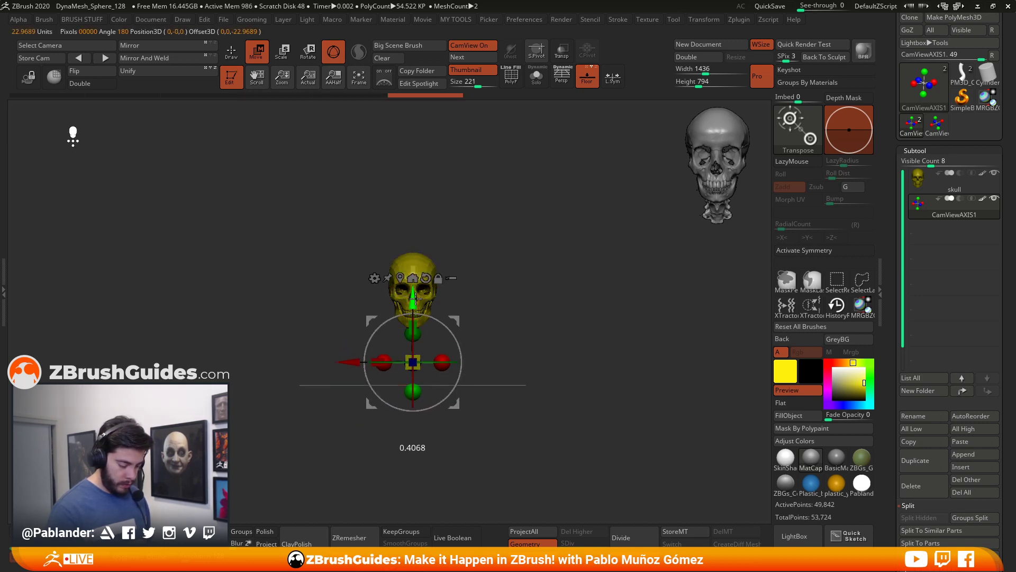
drag(413, 361, 412, 342)
drag(413, 300, 413, 297)
mouse_move(492, 286)
shift+mouse_down()
mouse_move(556, 294)
mouse_move(511, 308)
shift+mouse_up()
Step: Return to Draw mode and fill the axis subtool with the Flat Color material, keeping the skull shaded
click(240, 56)
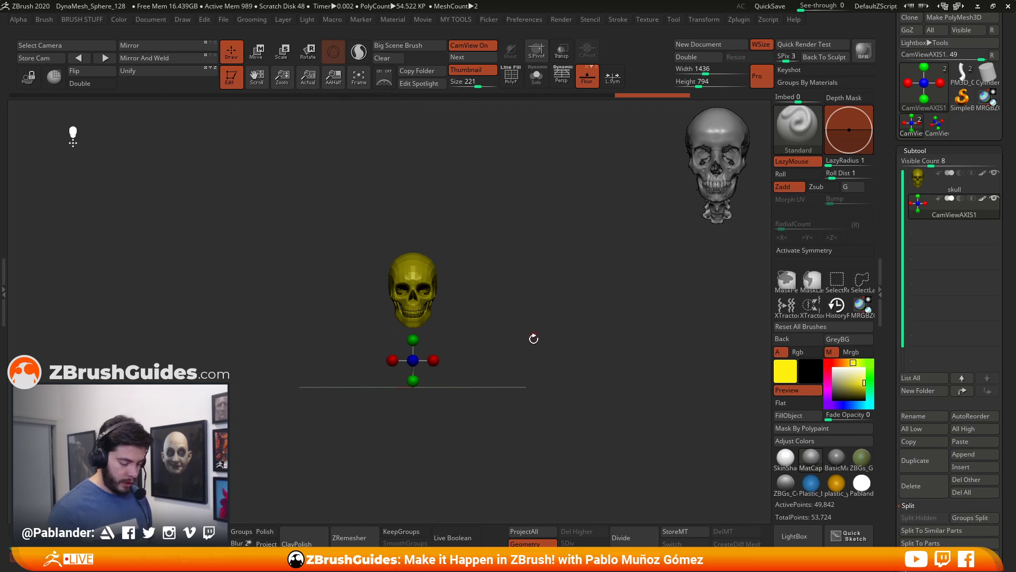
shift+drag(477, 365, 526, 359)
drag(442, 335, 519, 188)
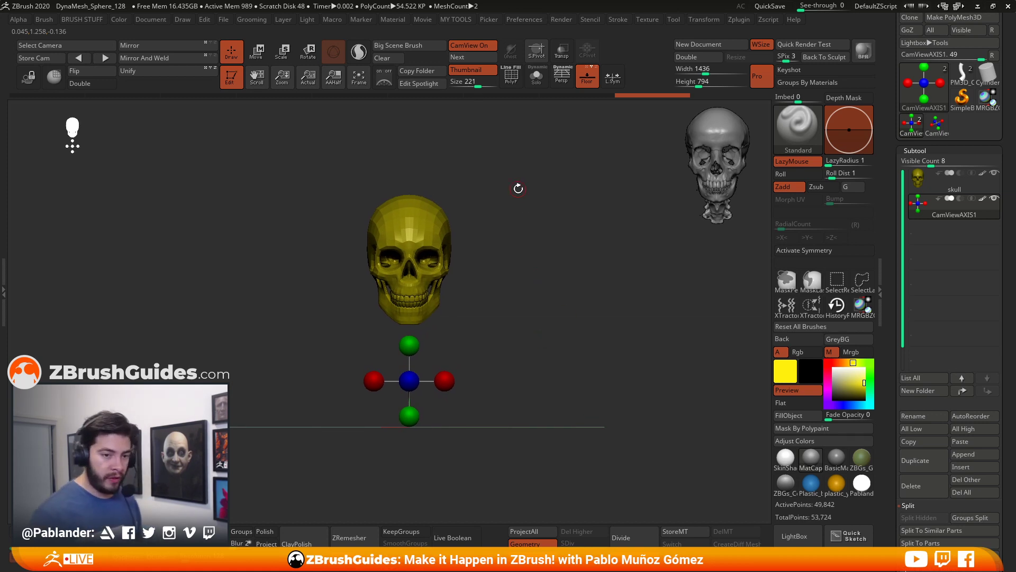
drag(526, 338, 528, 343)
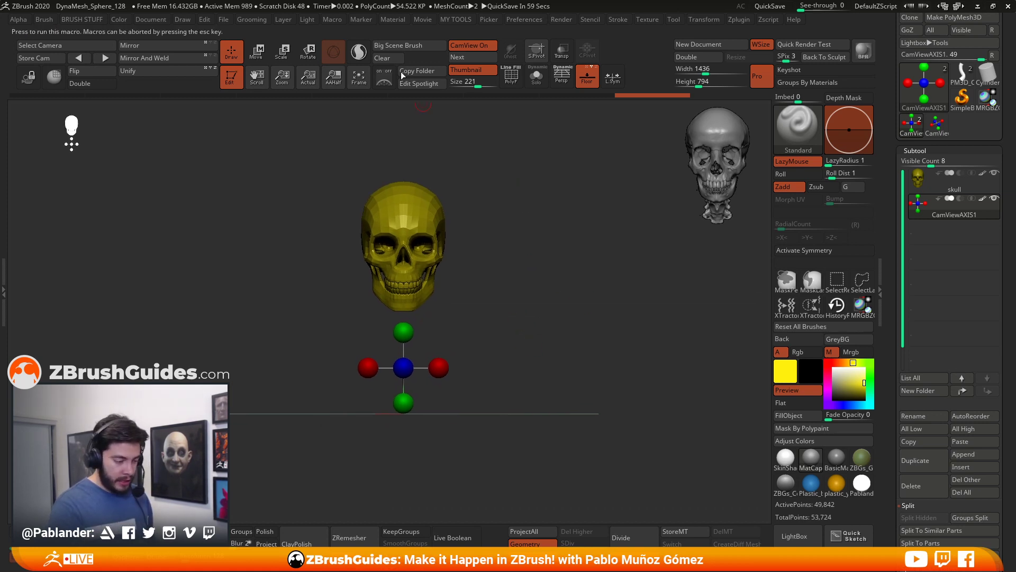
click(393, 19)
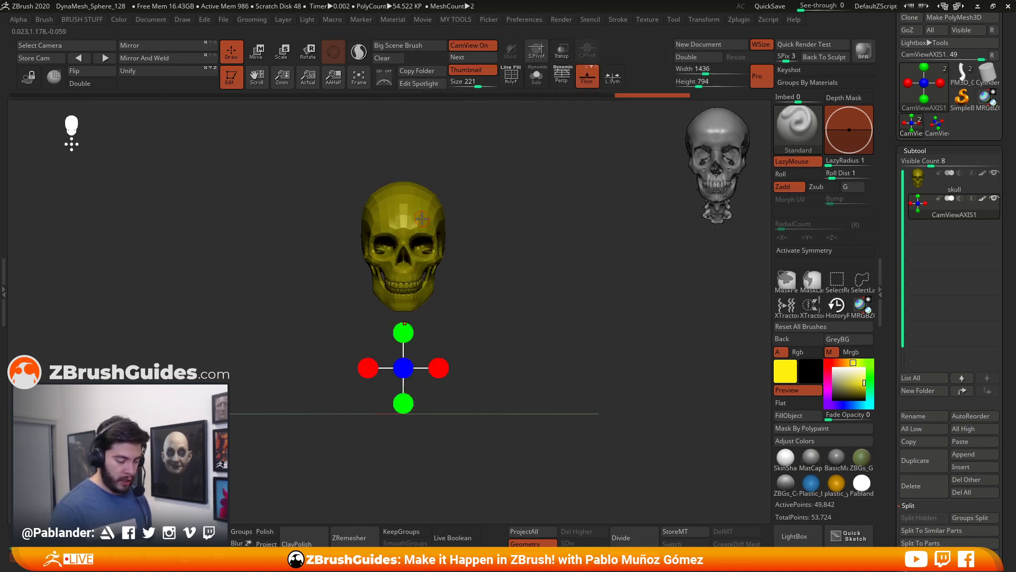
Step: Frame the skull and axis from the front and make a custom CamView from them at size 250
drag(489, 246, 522, 268)
alt+drag(526, 367, 577, 389)
click(522, 20)
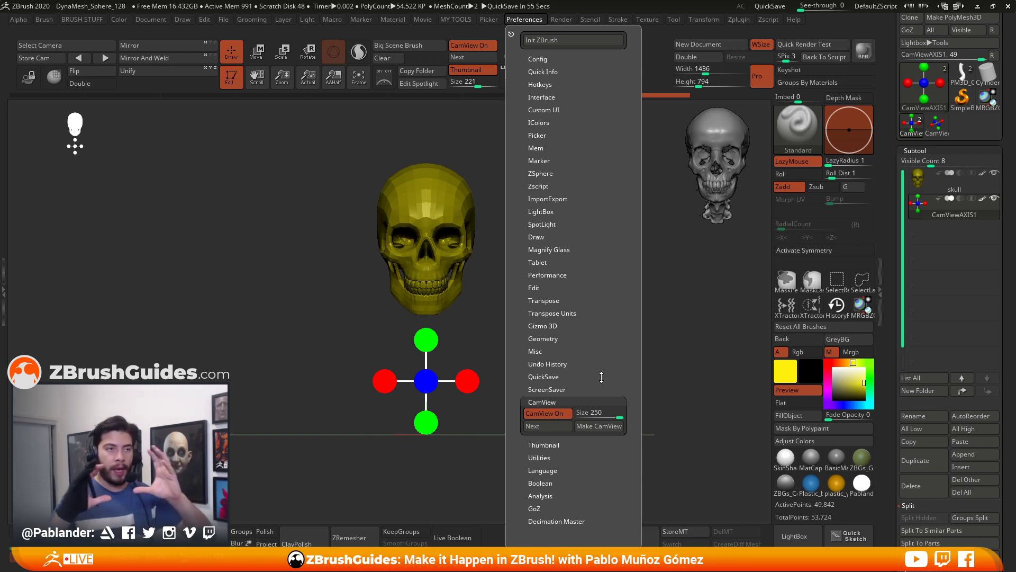
key(1)
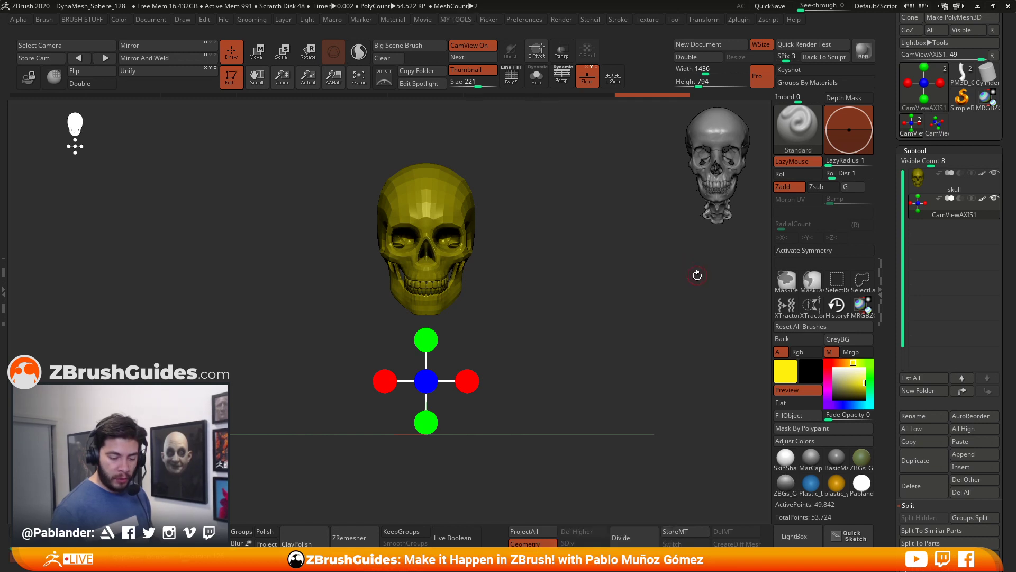
drag(582, 288, 585, 238)
click(525, 20)
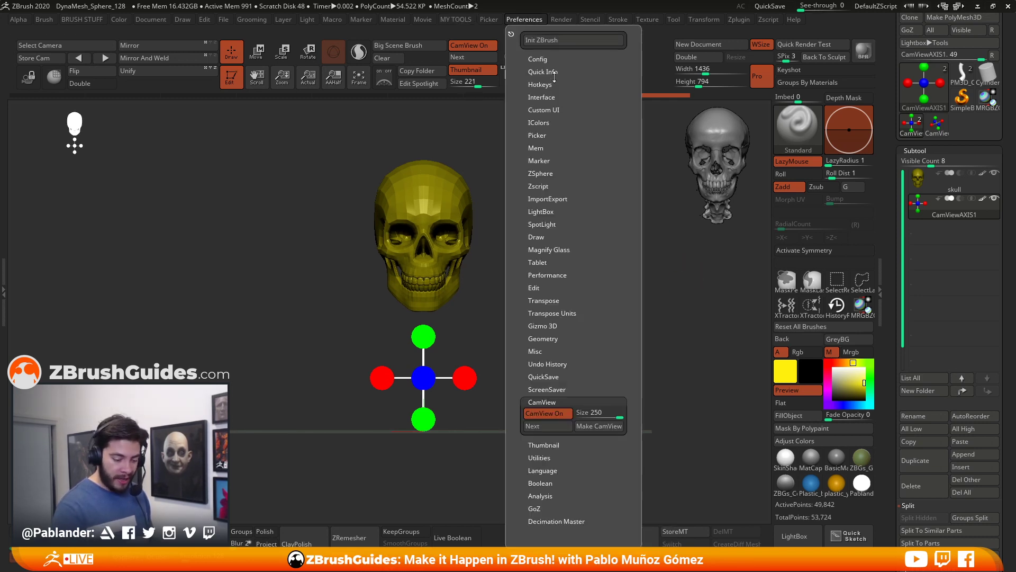
scroll(598, 396, down, 1)
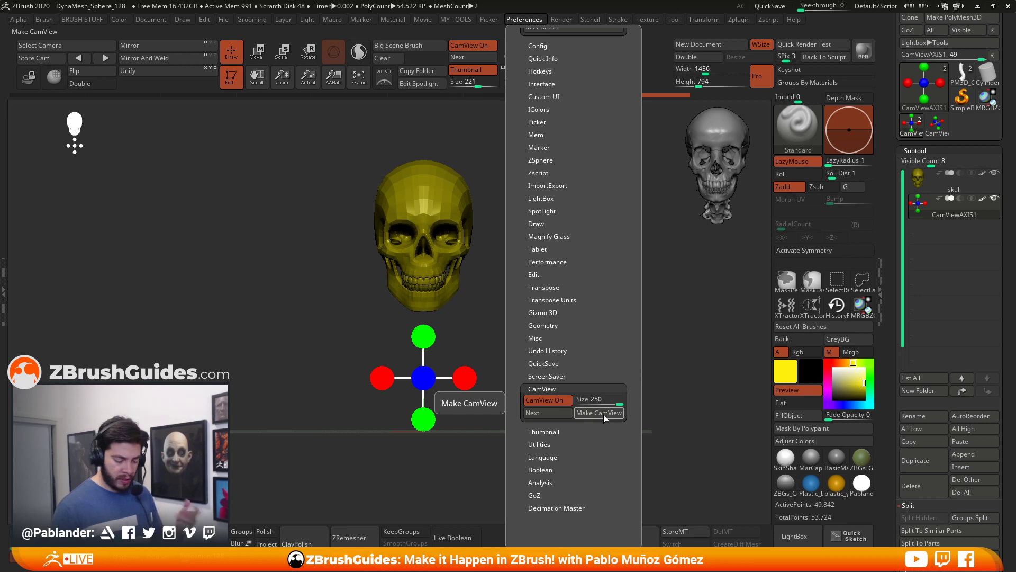
mouse_move(616, 402)
mouse_down()
mouse_move(600, 402)
mouse_move(627, 398)
mouse_up()
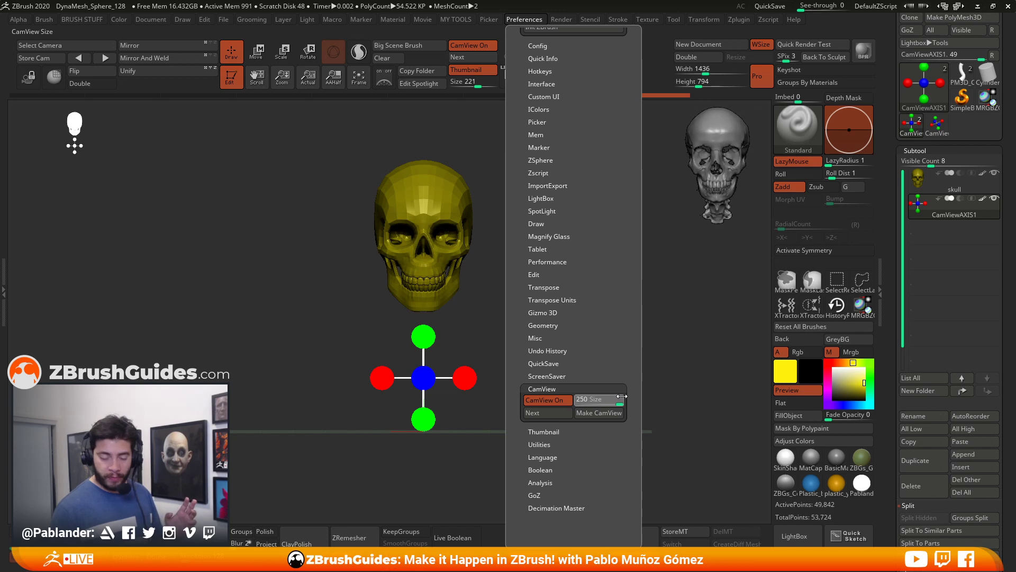
click(601, 415)
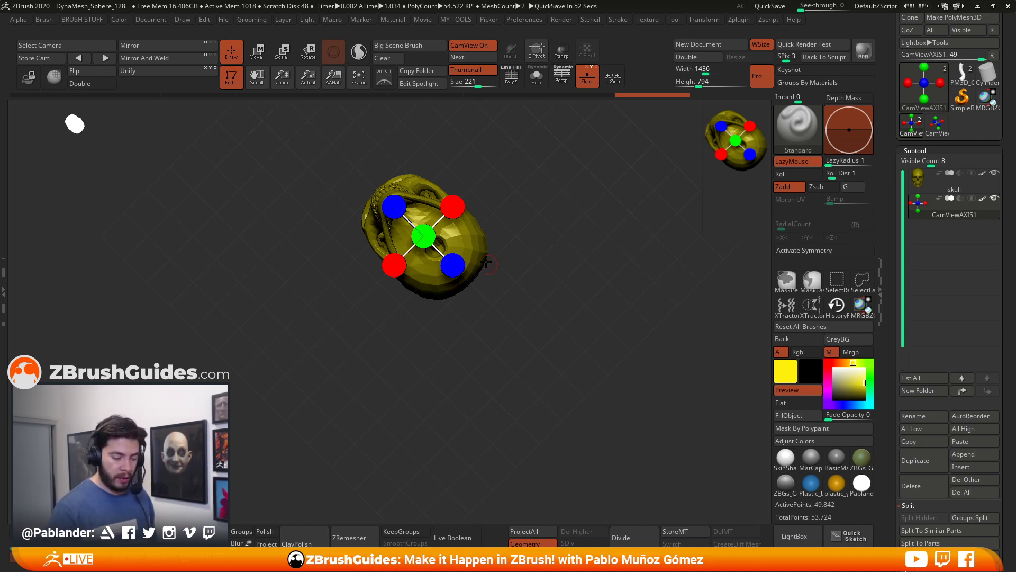
Step: Test the new CamView by orbiting the model and snapping to different views with its red, green and blue axis ends
drag(689, 193, 536, 279)
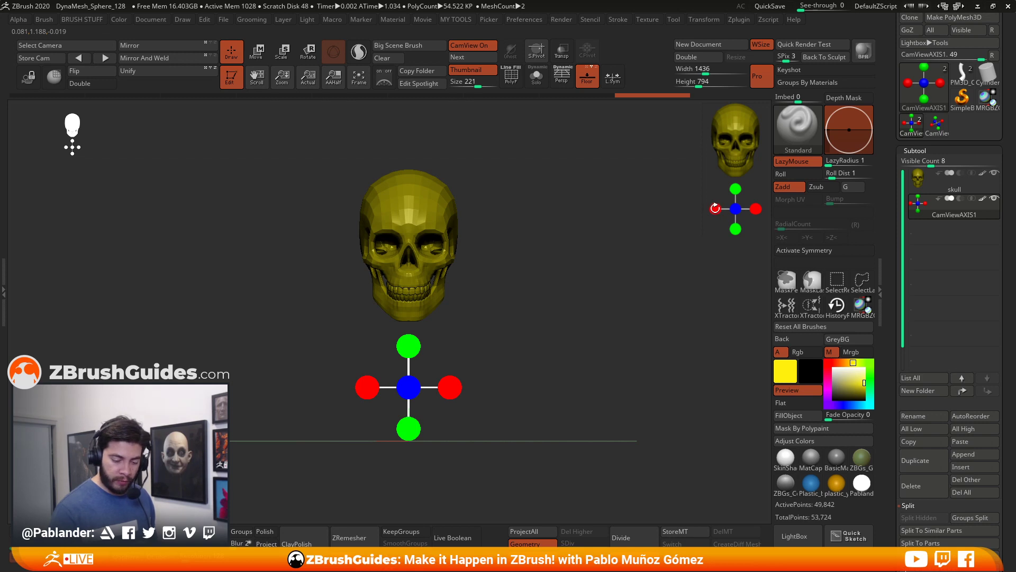
click(714, 208)
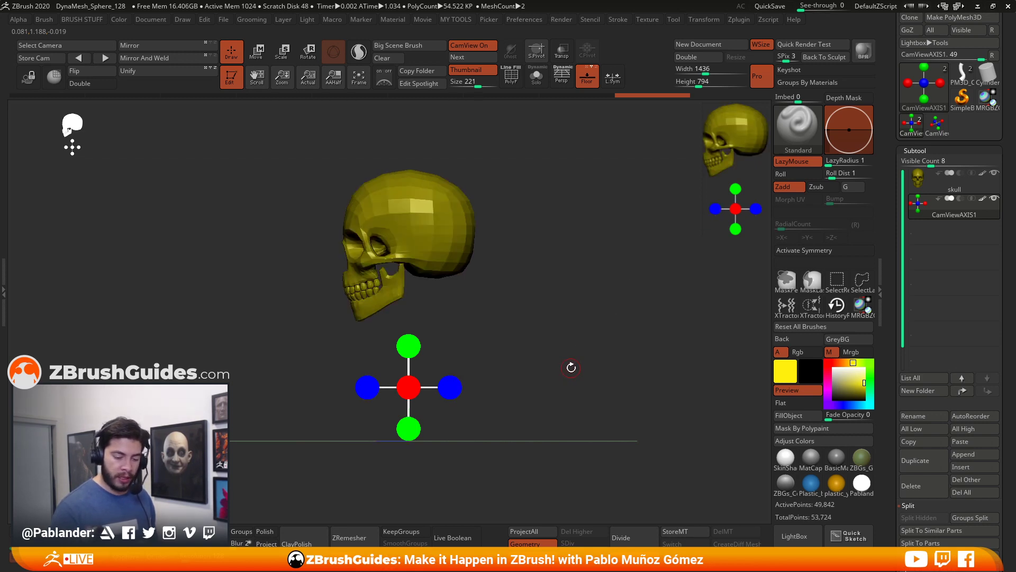
click(735, 227)
drag(672, 301, 688, 263)
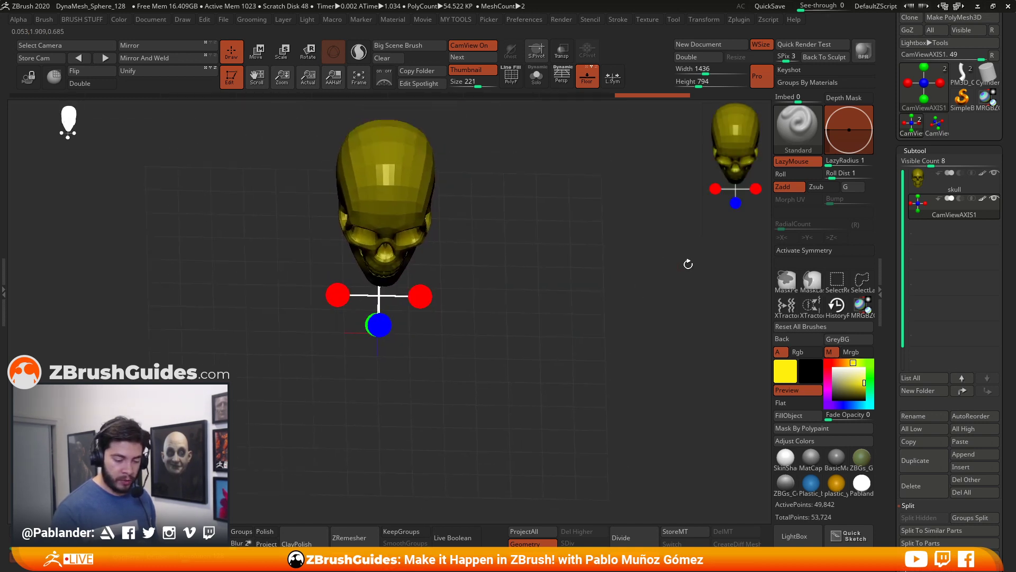
click(735, 205)
drag(736, 207, 707, 260)
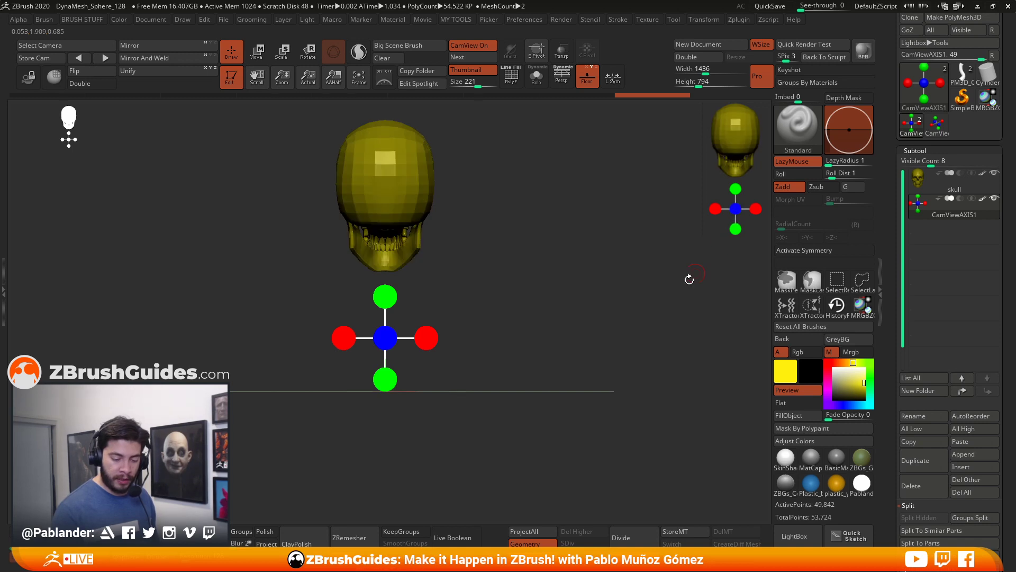
click(756, 210)
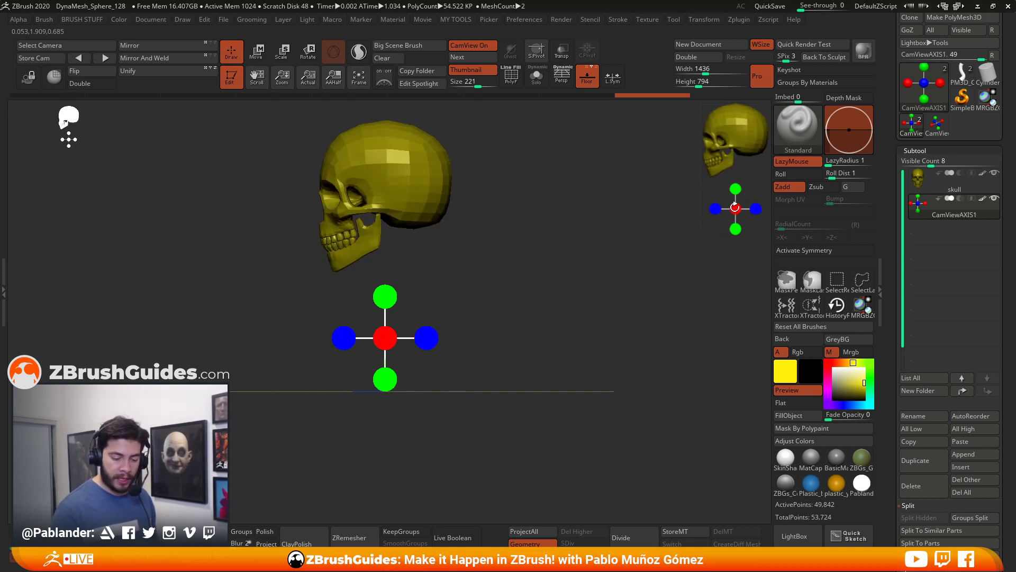
click(734, 207)
click(737, 187)
drag(720, 245, 736, 212)
click(735, 211)
click(735, 219)
drag(702, 293, 644, 286)
drag(538, 217, 749, 328)
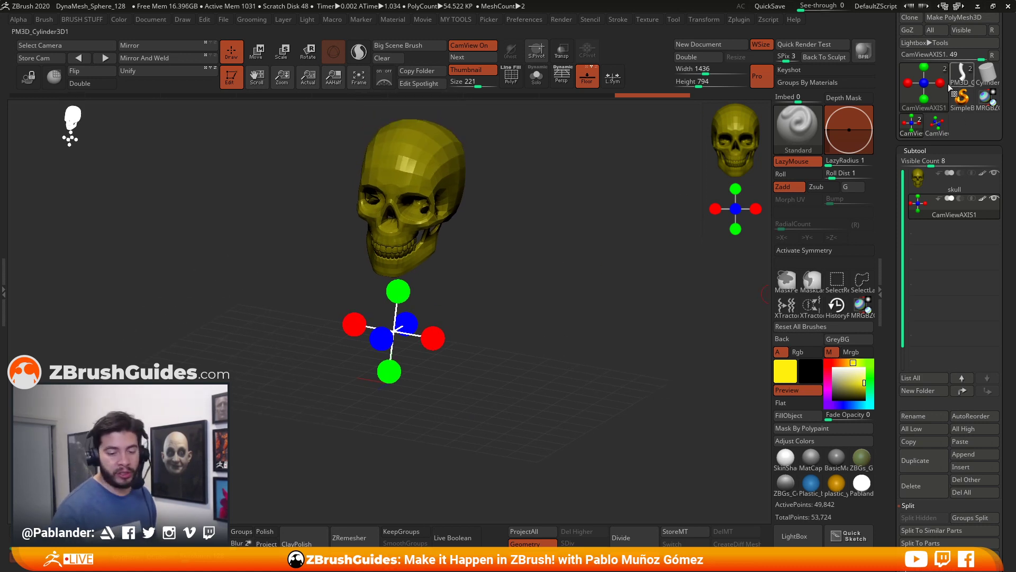
Step: Switch back to the PM3D_Cylinder head-and-neck tool, give it a shaded grey material and check it from several angles
click(963, 76)
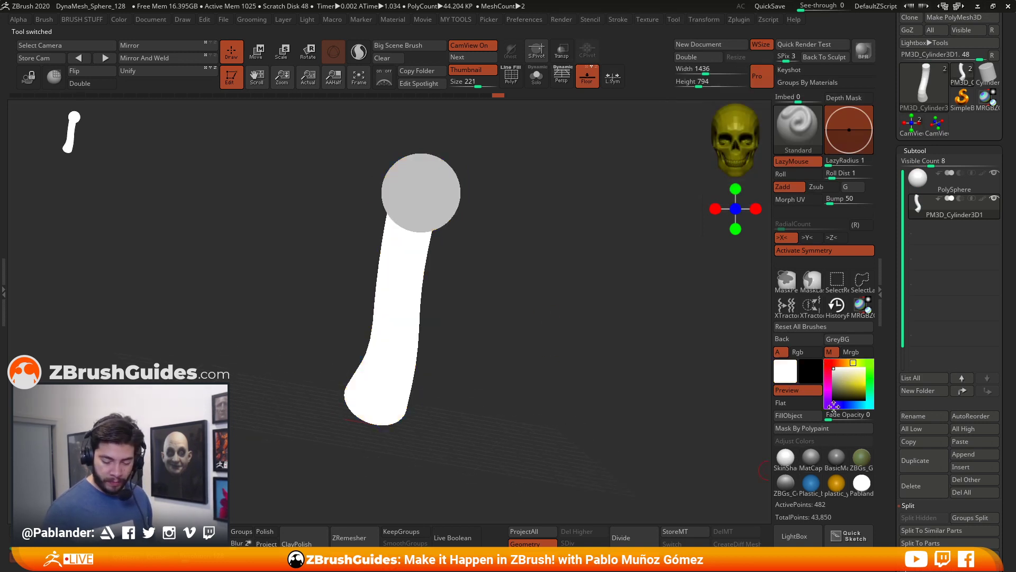
mouse_move(592, 417)
mouse_down()
mouse_move(587, 370)
mouse_move(549, 328)
mouse_move(478, 306)
mouse_move(676, 244)
mouse_move(558, 274)
mouse_move(595, 298)
mouse_up()
drag(557, 268, 555, 327)
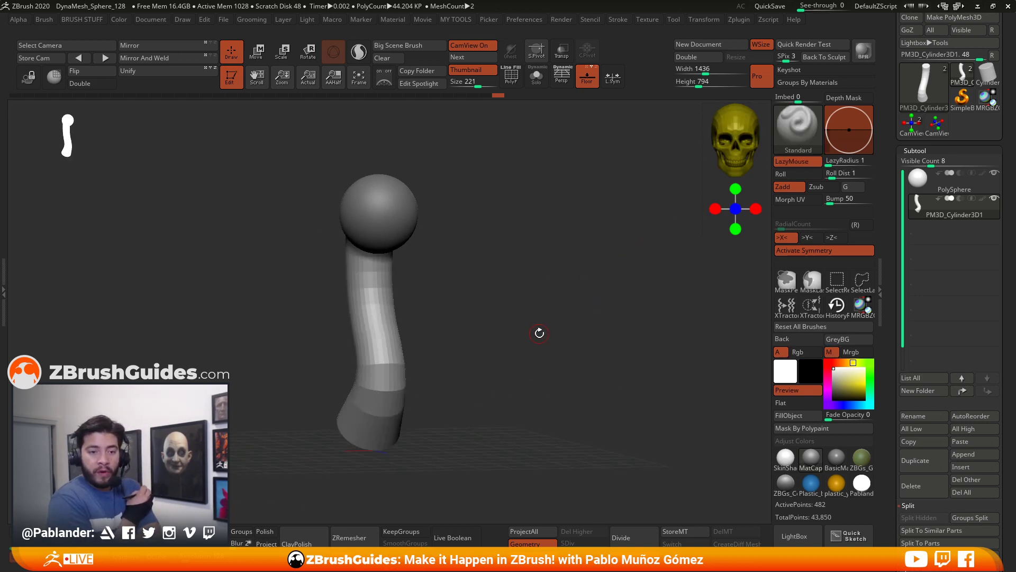
drag(539, 332, 406, 243)
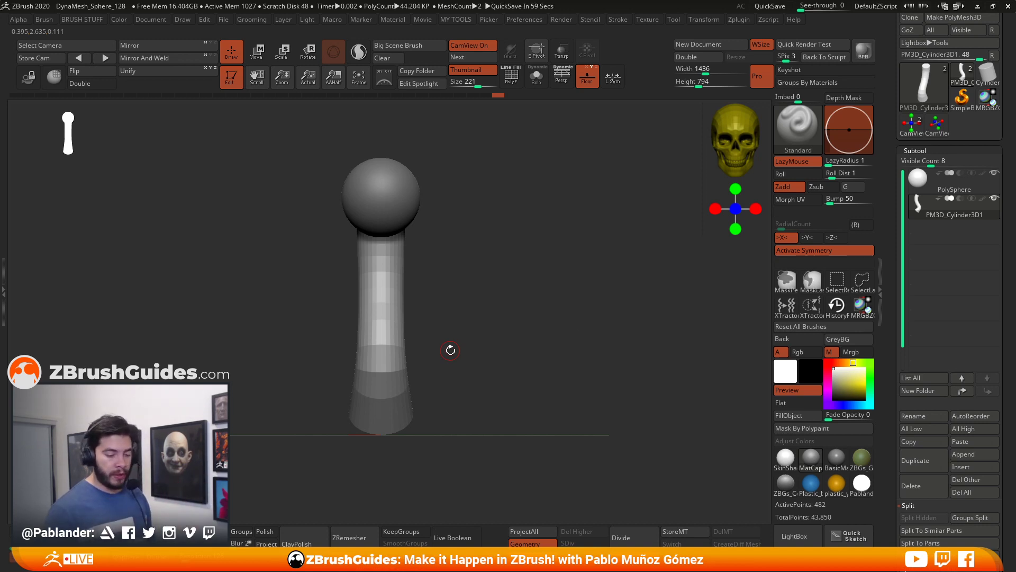
drag(450, 350, 635, 311)
shift+drag(724, 222, 549, 301)
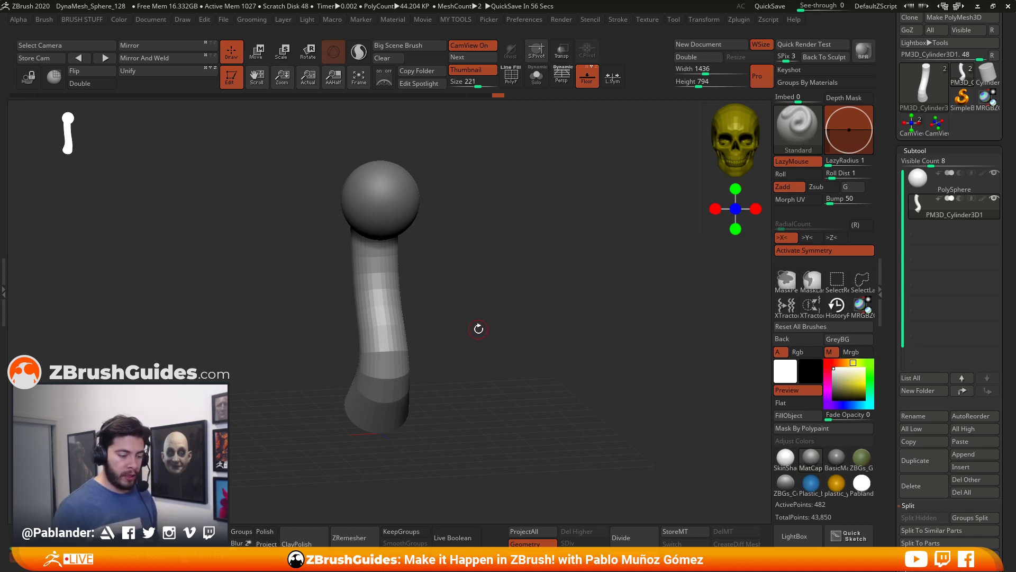
drag(521, 286, 501, 306)
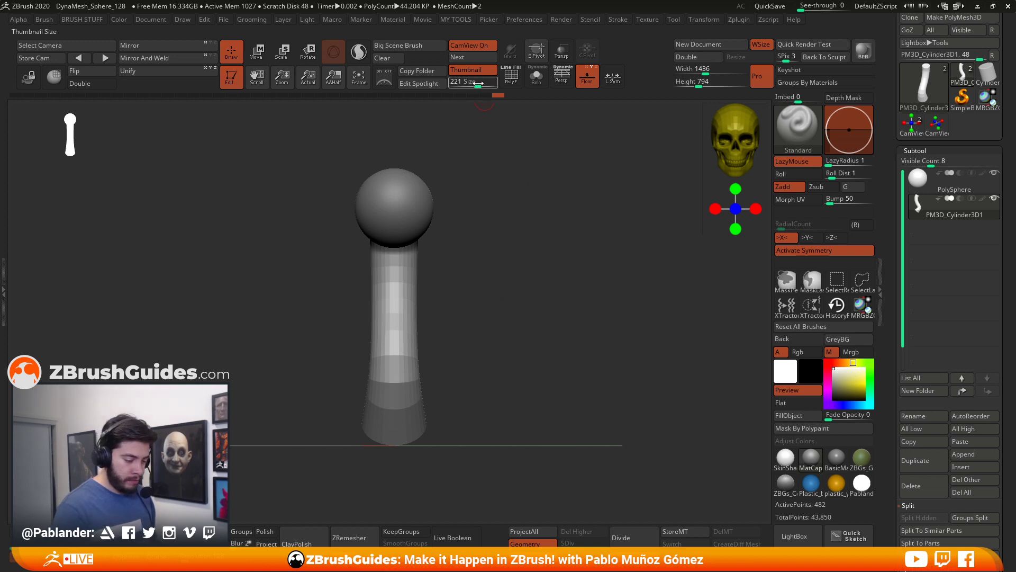
Step: Enlarge the silhouette thumbnail to size 512 and turn the head and neck to the side
drag(480, 85, 497, 84)
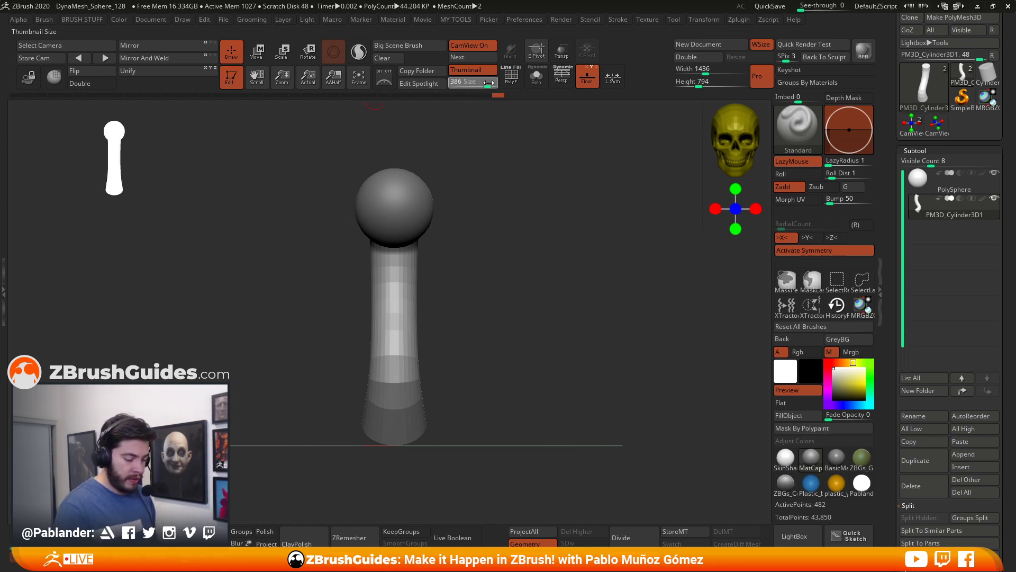
drag(492, 168, 567, 286)
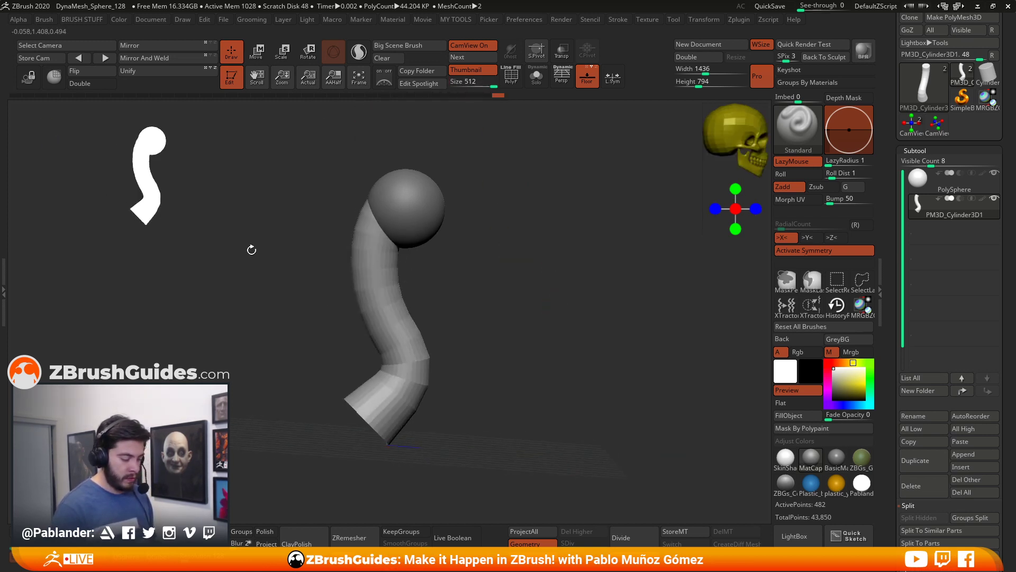
drag(312, 292, 482, 426)
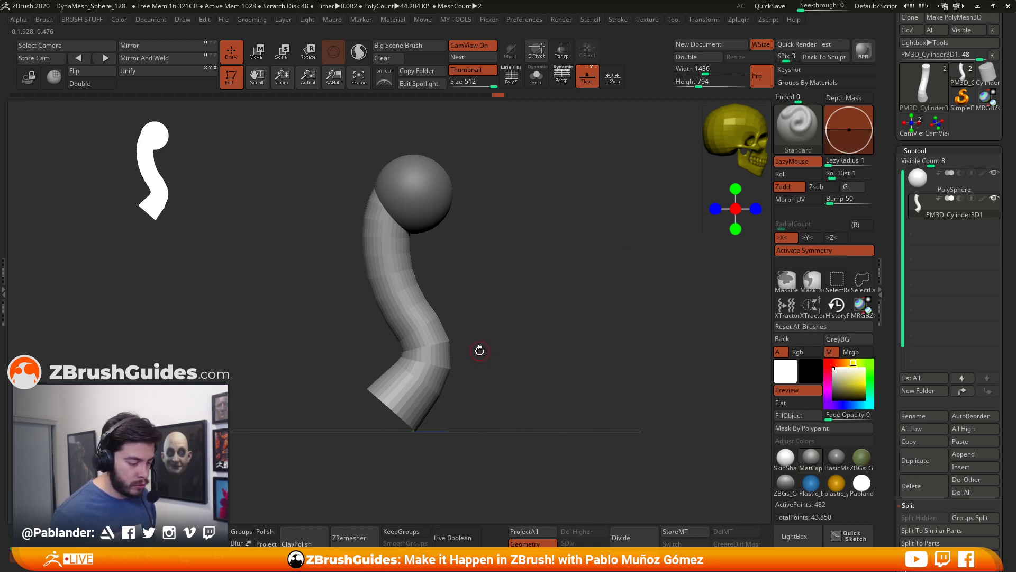
click(648, 19)
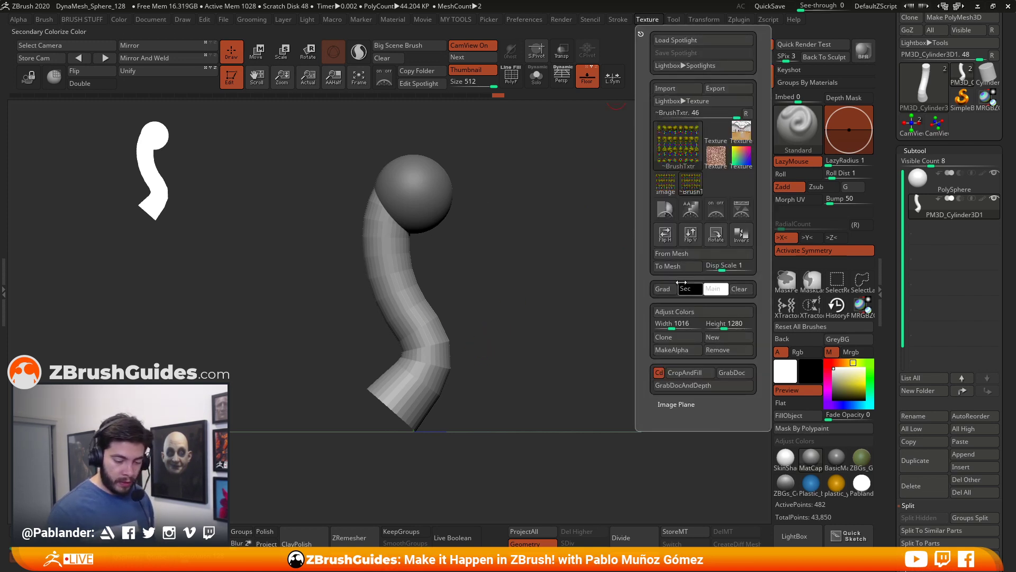
mouse_move(679, 165)
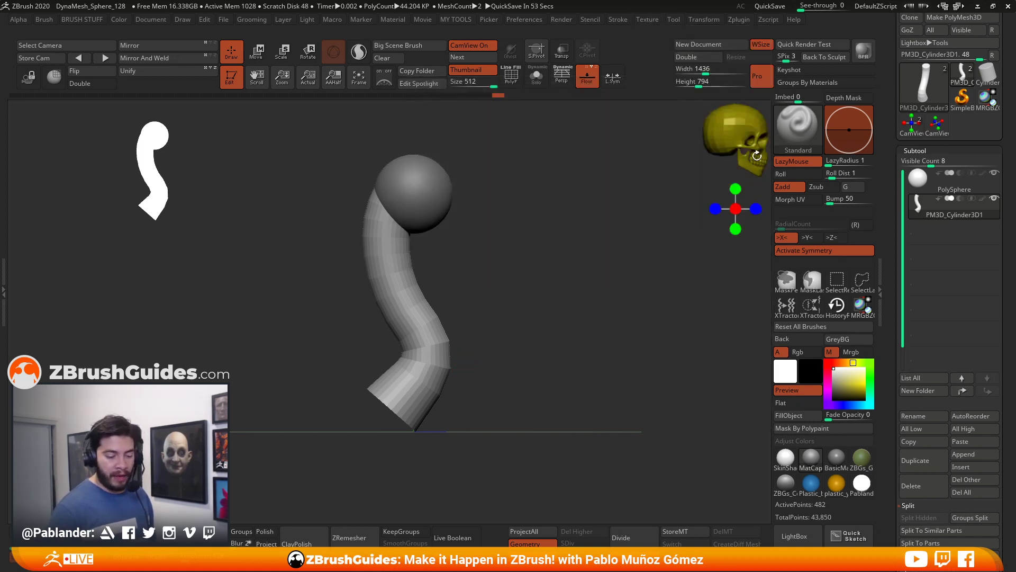
Step: Cycle through the available CamViews until skull_Cam_view is loaded
click(468, 58)
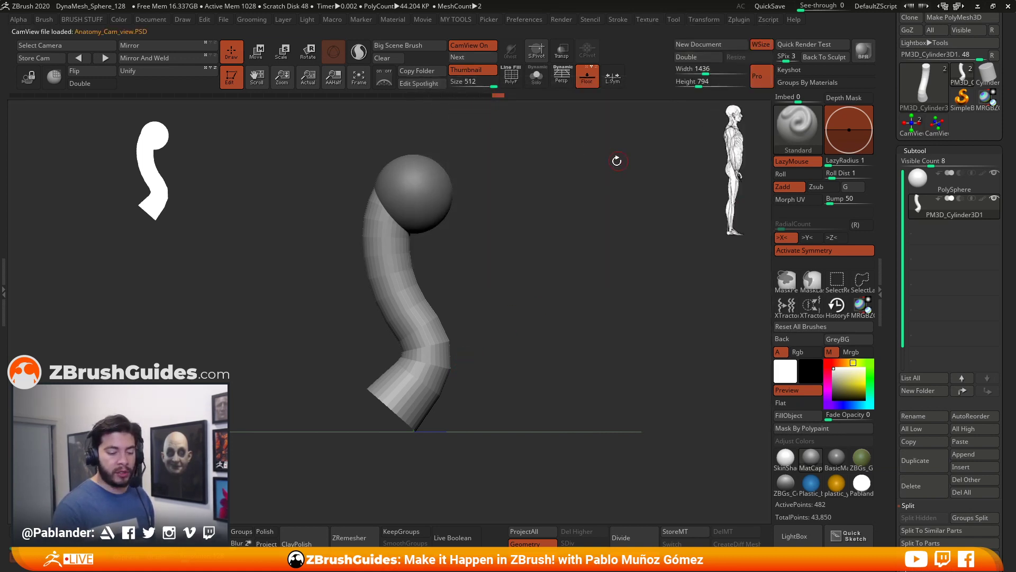
click(471, 57)
click(471, 56)
click(471, 56)
click(470, 56)
click(469, 56)
click(470, 57)
click(470, 57)
click(470, 58)
click(469, 58)
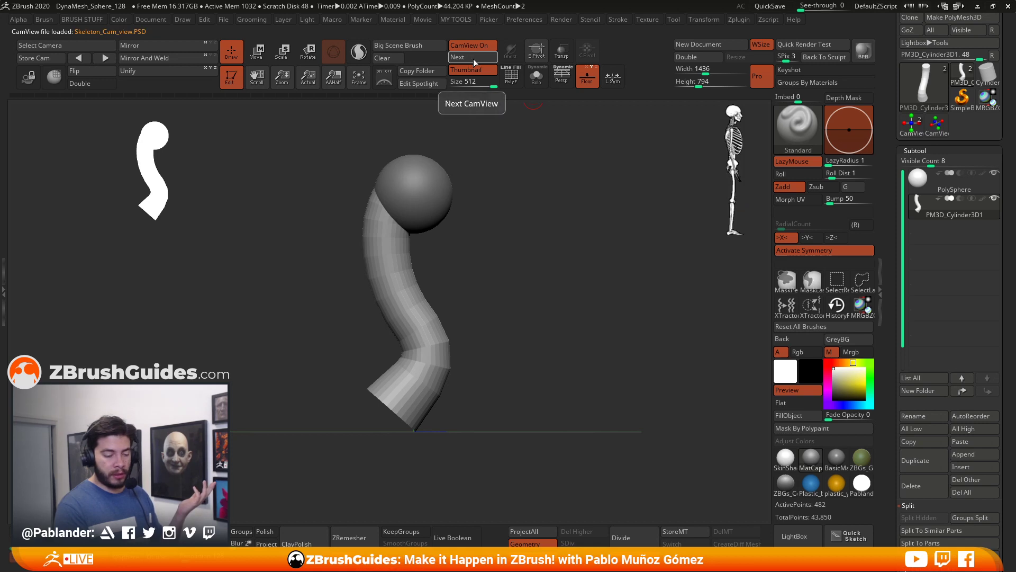
click(472, 58)
Step: Select the PolySphere head subtool in side view and duplicate it
mouse_move(544, 325)
mouse_down()
mouse_move(554, 331)
mouse_move(533, 361)
mouse_move(545, 367)
mouse_move(529, 367)
mouse_move(543, 364)
mouse_up()
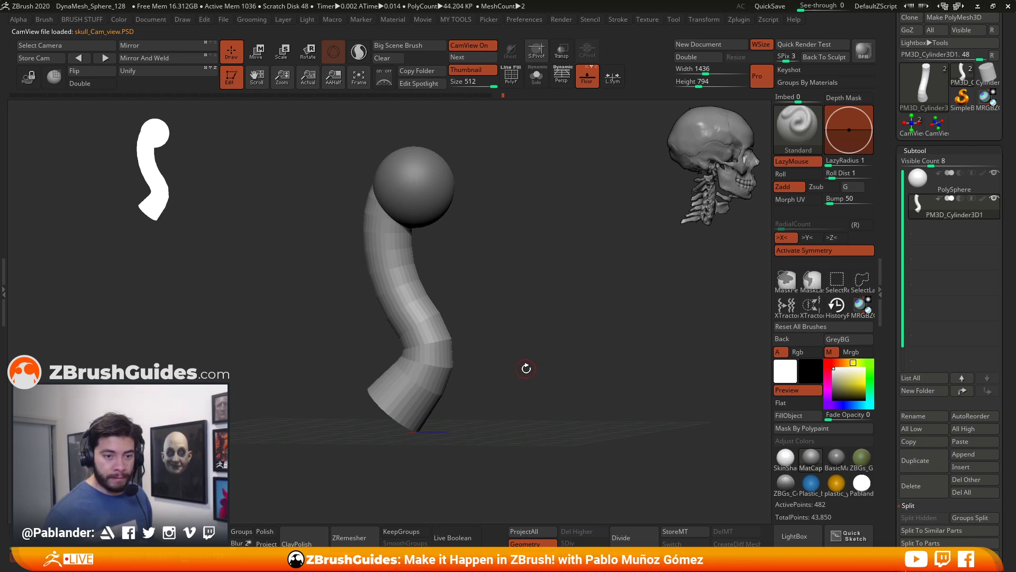
drag(563, 343, 496, 317)
scroll(1005, 306, down, 3)
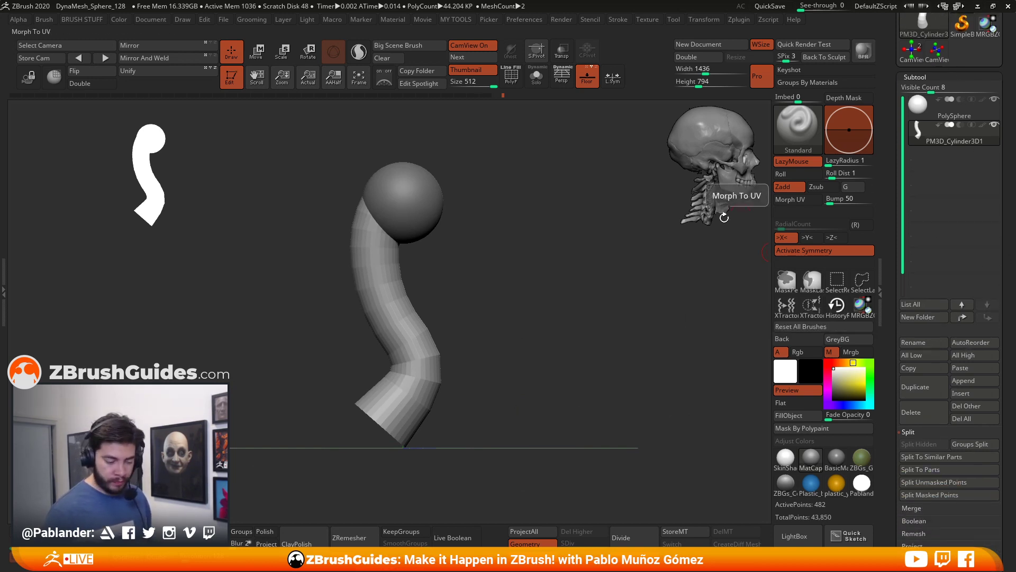
alt+drag(573, 258, 576, 272)
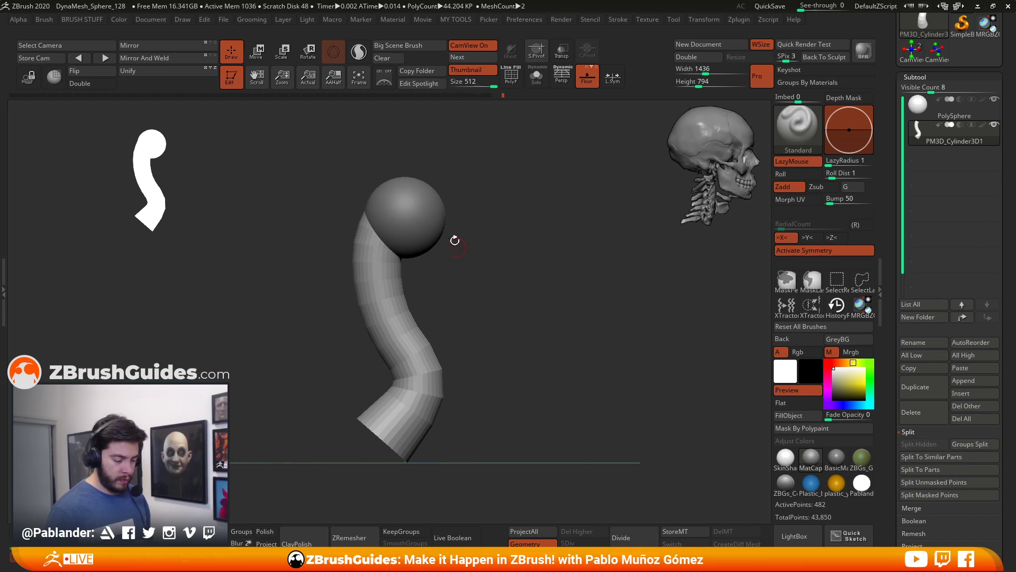
drag(490, 233, 608, 223)
click(948, 112)
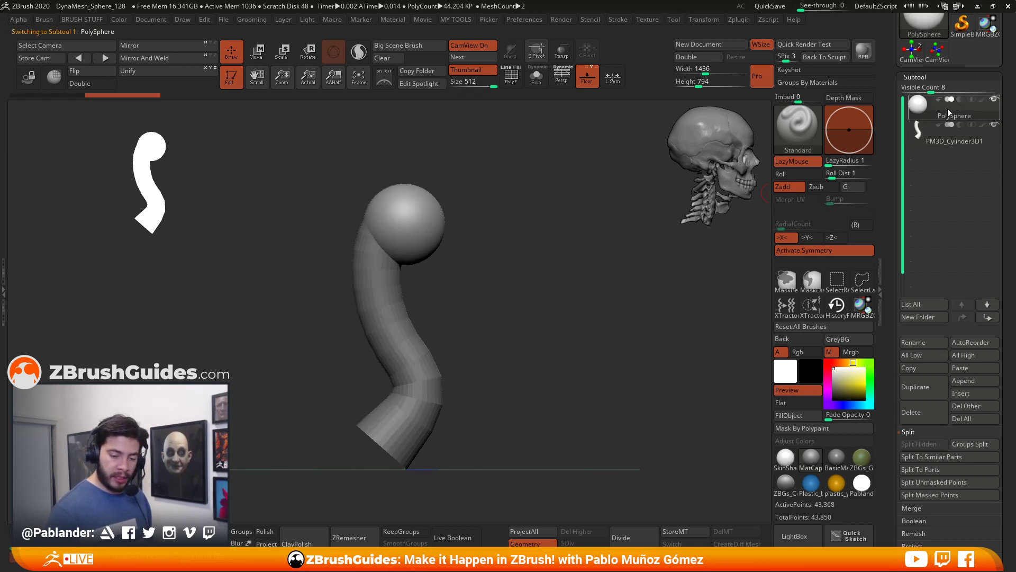
click(916, 386)
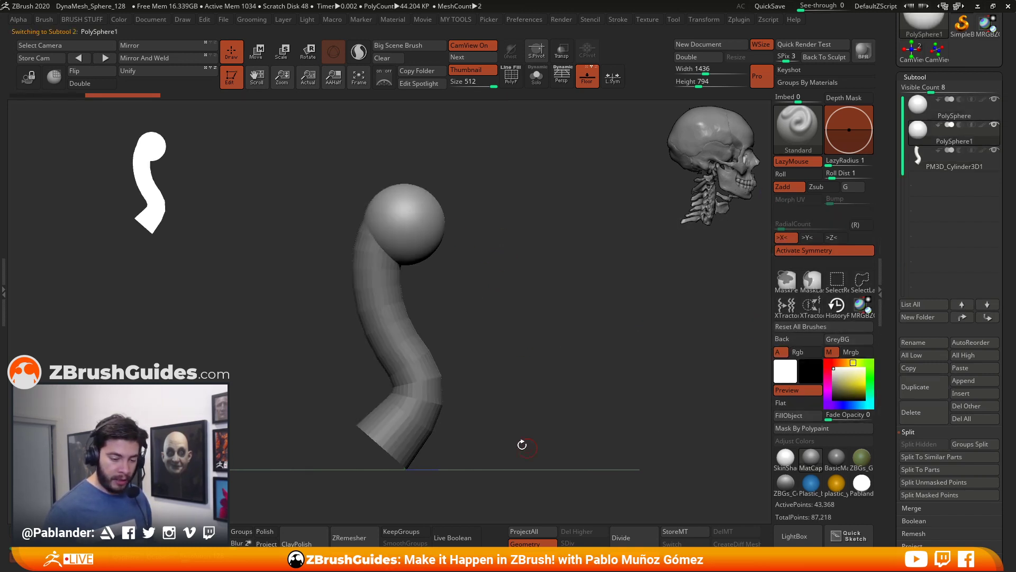
Step: Turn the duplicated sphere into a forward-pointing Cone 3D primitive and increase its segments with the cone's handles
key(w)
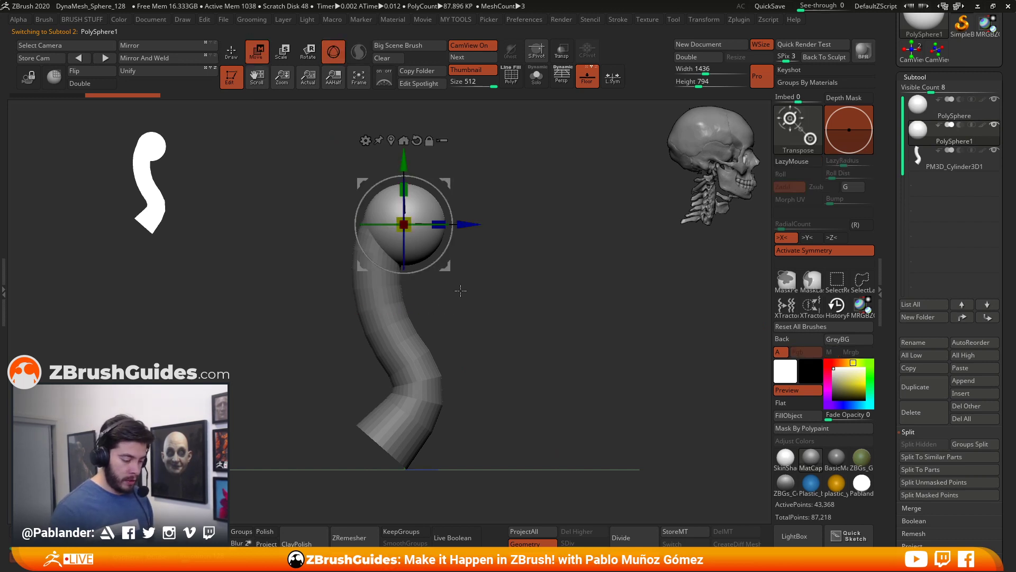
click(366, 140)
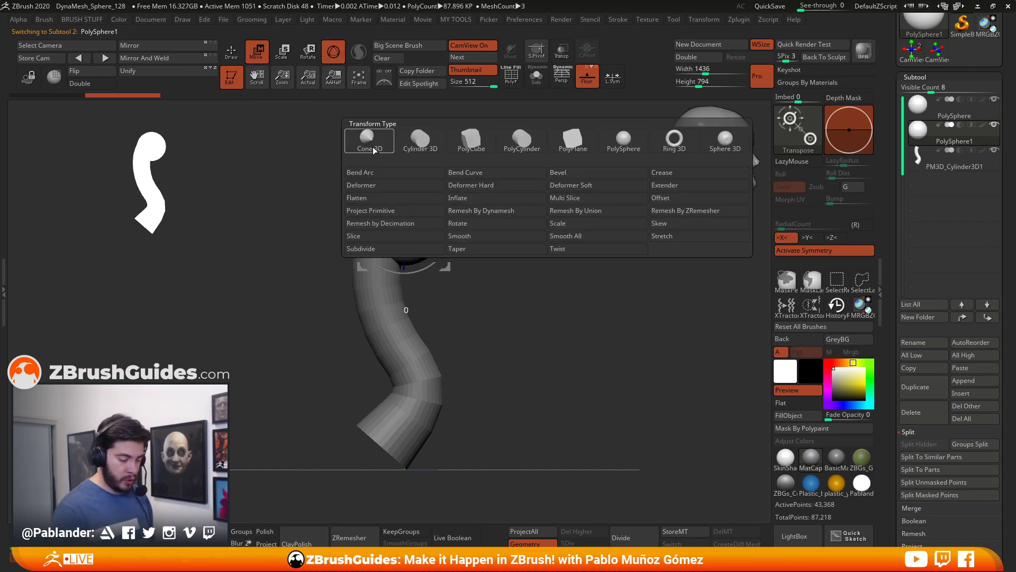
click(379, 149)
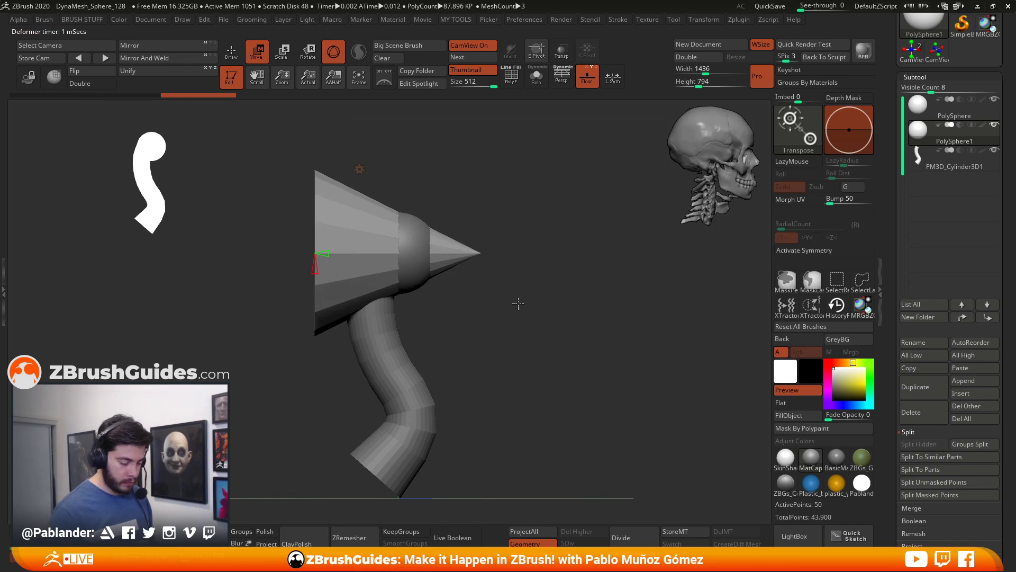
mouse_move(460, 300)
mouse_down()
mouse_move(488, 316)
mouse_move(471, 312)
mouse_up()
mouse_move(350, 272)
mouse_down()
mouse_move(368, 269)
mouse_move(356, 272)
mouse_up()
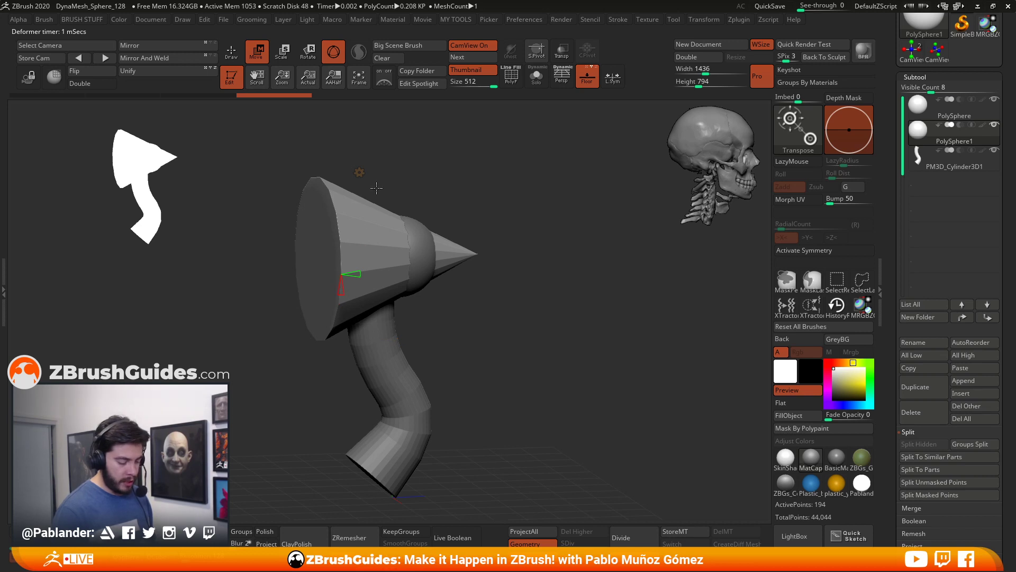
Step: Return the cone to Gizmo 3D, scale it down and move it to the front of the head sphere as a beak
click(359, 172)
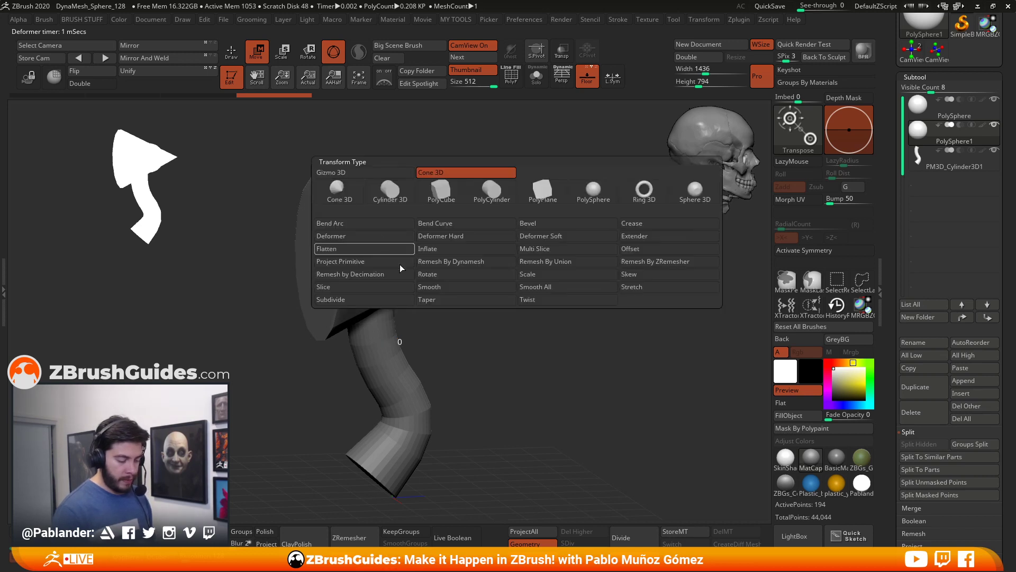
click(391, 173)
drag(394, 259, 382, 261)
drag(433, 214, 518, 250)
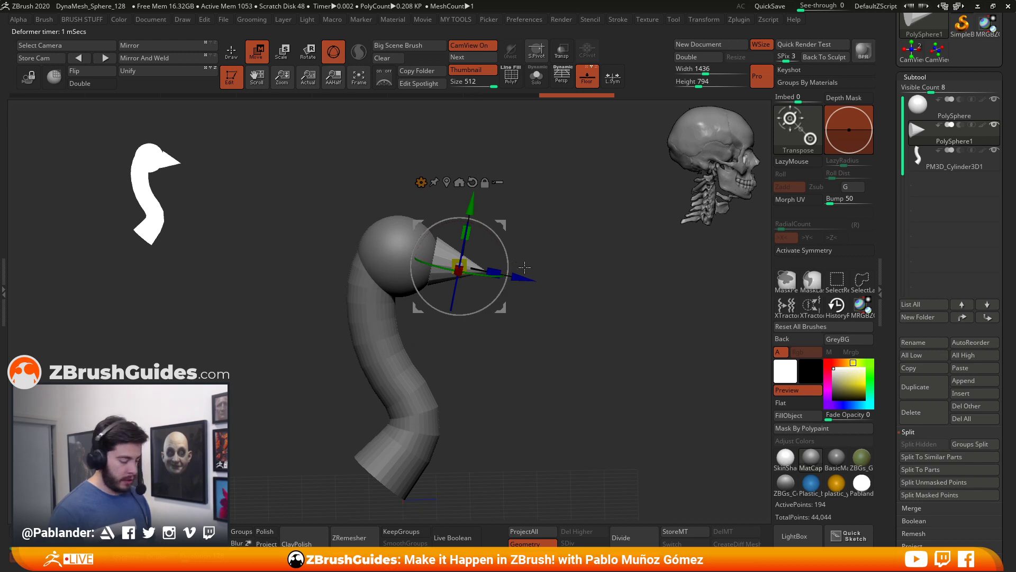
Step: Lengthen the beak cone along its axis, nudge it against the head sphere and return to Draw mode
mouse_move(494, 272)
mouse_down()
mouse_move(537, 280)
mouse_move(485, 260)
mouse_up()
drag(522, 225, 520, 235)
drag(504, 271, 499, 268)
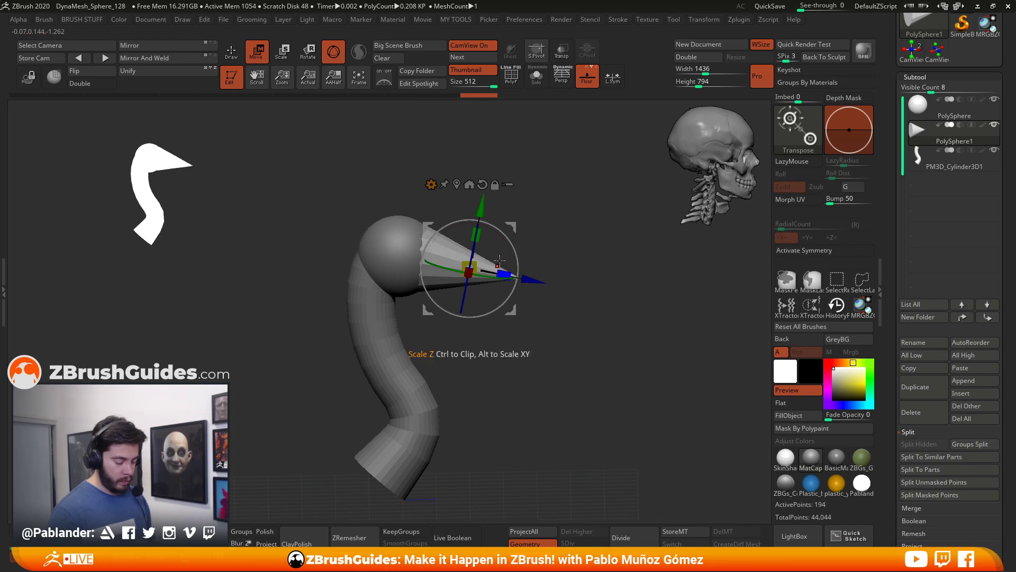
drag(512, 227, 510, 228)
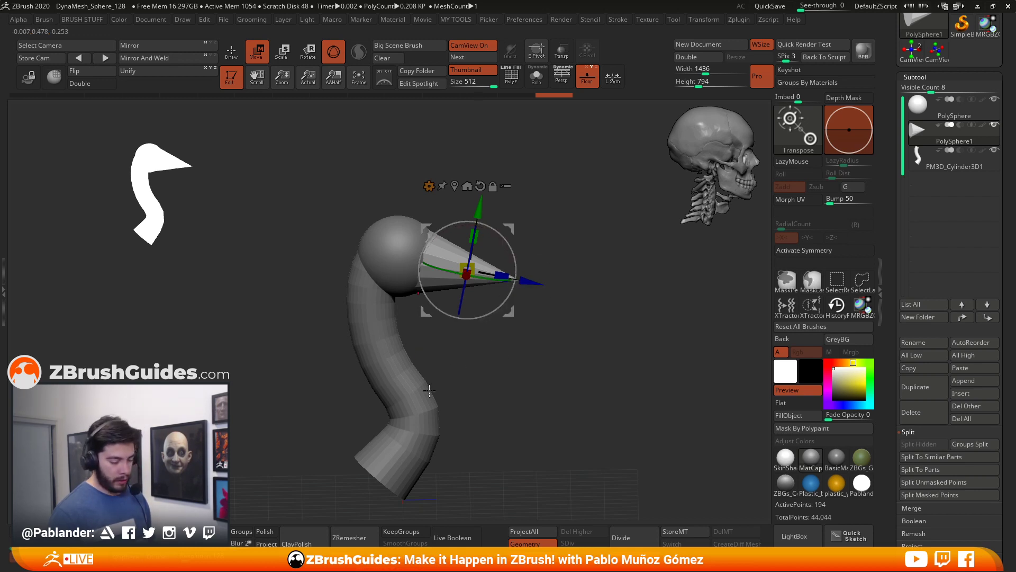
click(428, 186)
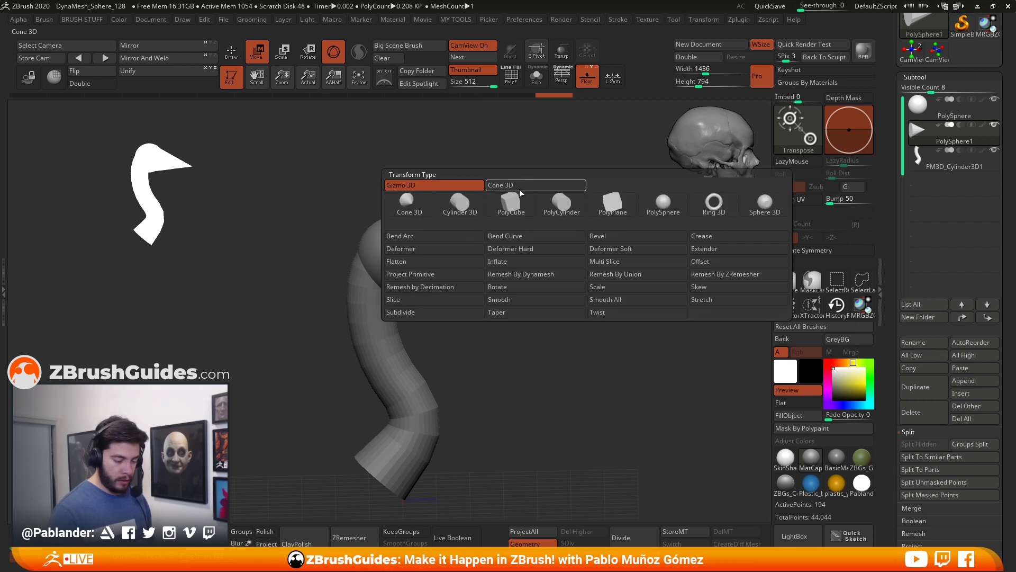
key(q)
mouse_move(574, 245)
mouse_down()
mouse_move(551, 299)
mouse_move(590, 306)
mouse_up()
alt+drag(531, 364, 520, 345)
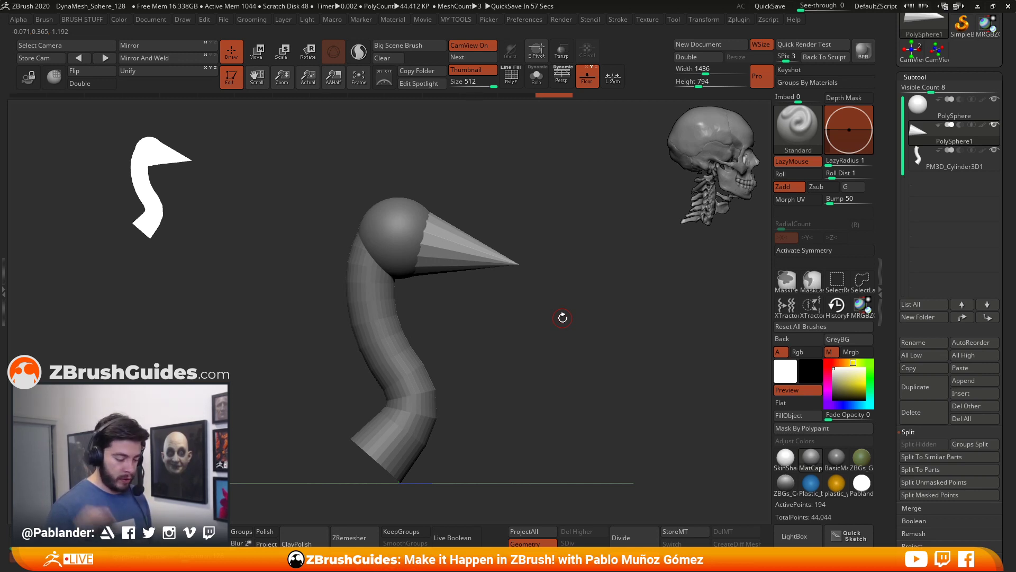
Step: Duplicate the beak subtool, turn the duplicate into a PolySphere primitive and return it to Gizmo 3D
mouse_move(552, 320)
mouse_down()
mouse_move(551, 335)
mouse_move(514, 319)
mouse_move(523, 325)
mouse_up()
alt+drag(506, 205, 511, 223)
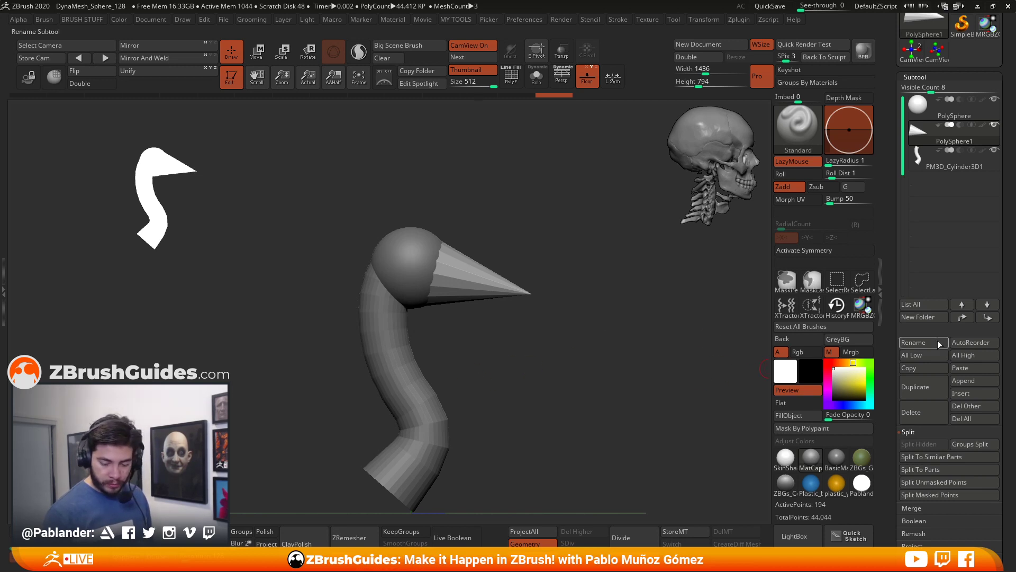
click(926, 380)
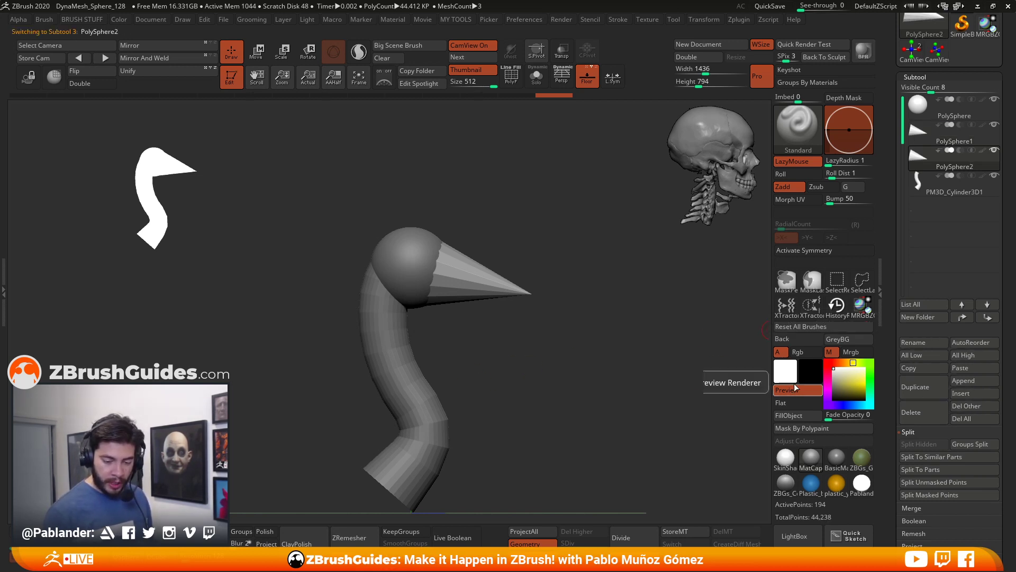
click(256, 51)
click(442, 198)
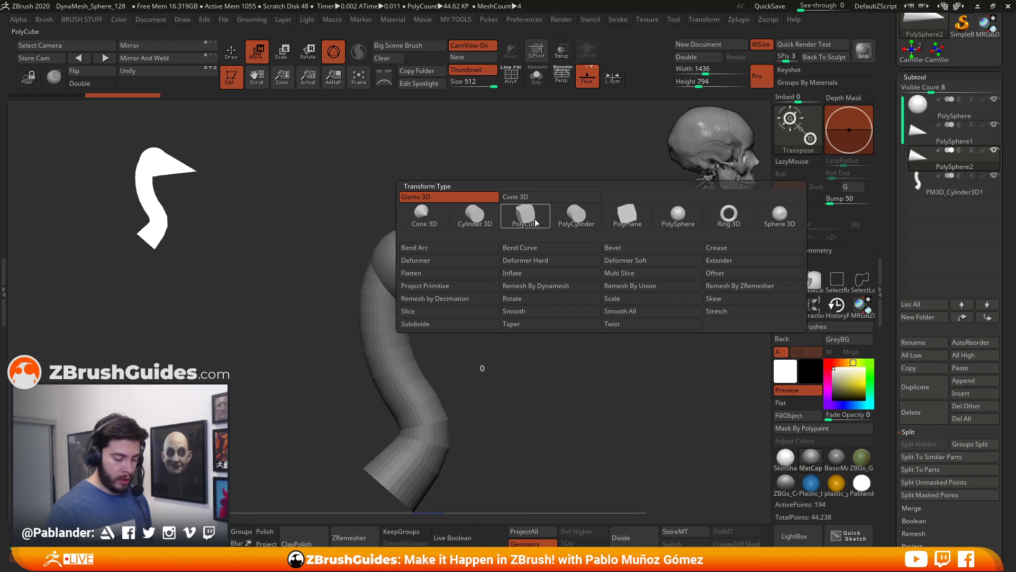
click(678, 215)
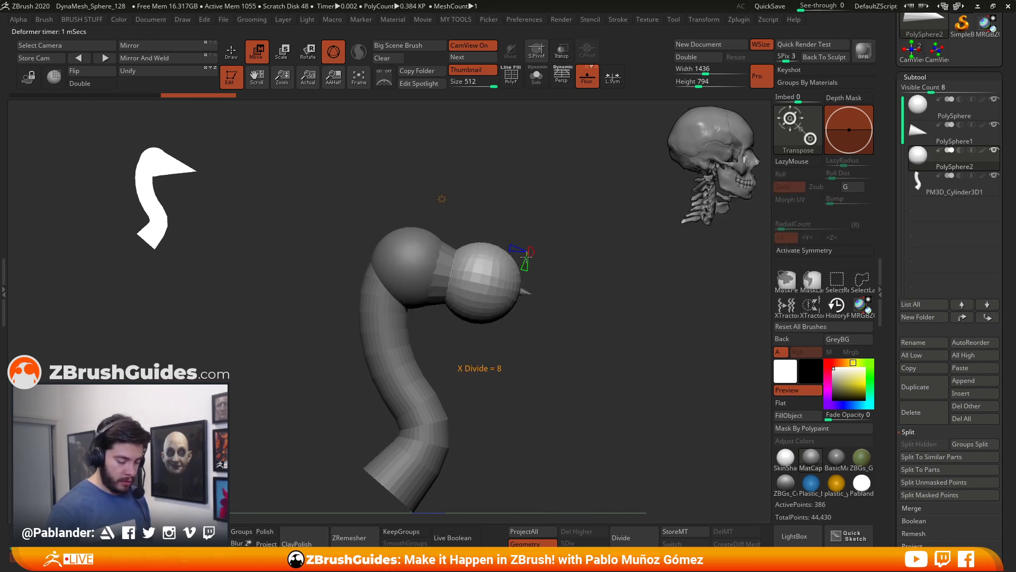
click(442, 199)
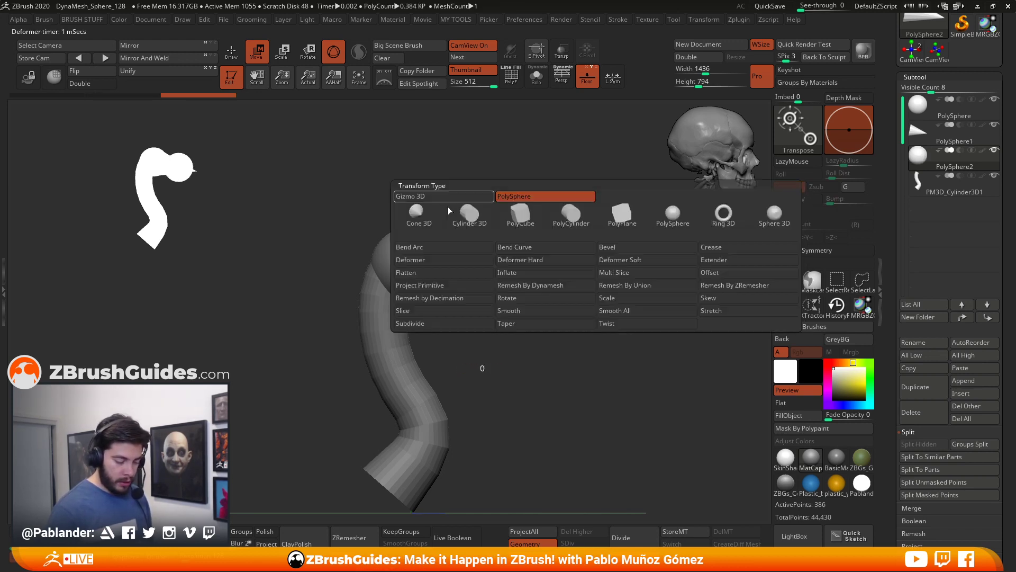
click(484, 199)
Step: Move the new sphere above the head, flatten it sideways into a thin disc and fine-tune its size and position
drag(478, 281, 423, 193)
shift+drag(495, 179, 520, 178)
drag(446, 200, 412, 199)
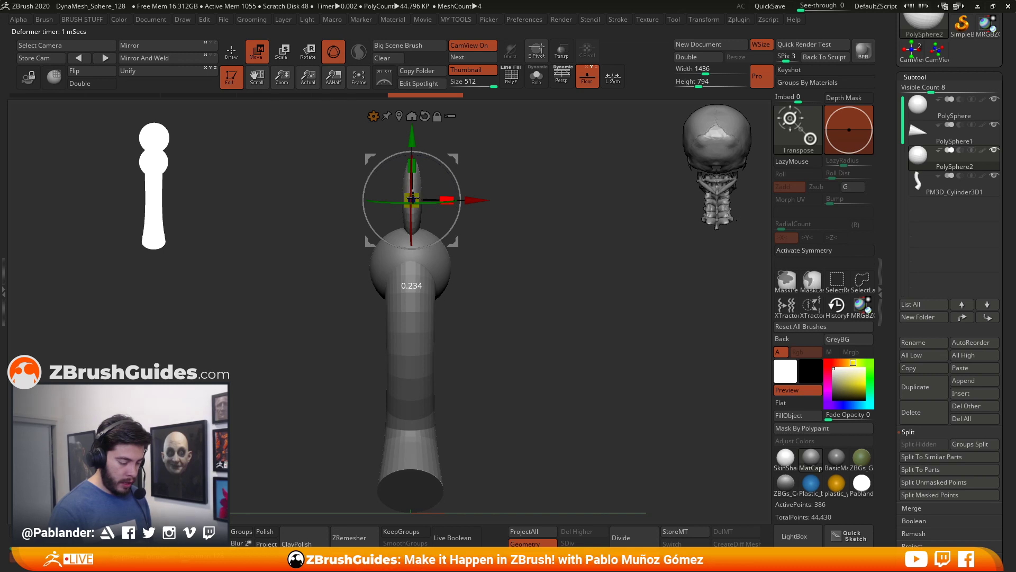
shift+drag(567, 250, 530, 259)
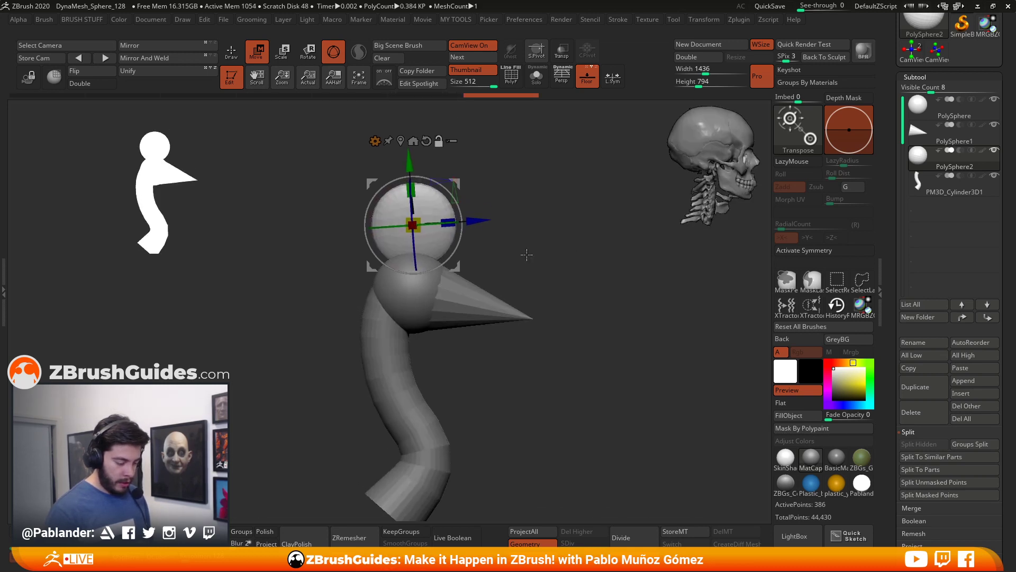
drag(457, 184, 457, 190)
drag(458, 271, 456, 269)
drag(415, 225, 422, 216)
drag(456, 269, 467, 271)
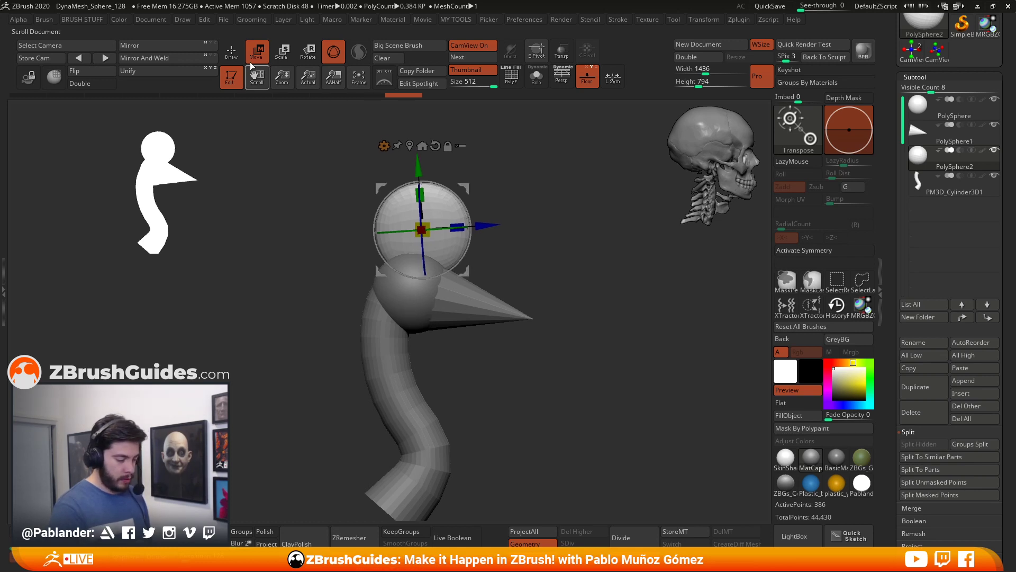
key(q)
Step: Select the Move brush and activate X symmetry for the flattened sphere
mouse_move(561, 404)
mouse_down()
mouse_move(538, 351)
mouse_move(501, 351)
mouse_move(535, 369)
mouse_move(547, 236)
mouse_up()
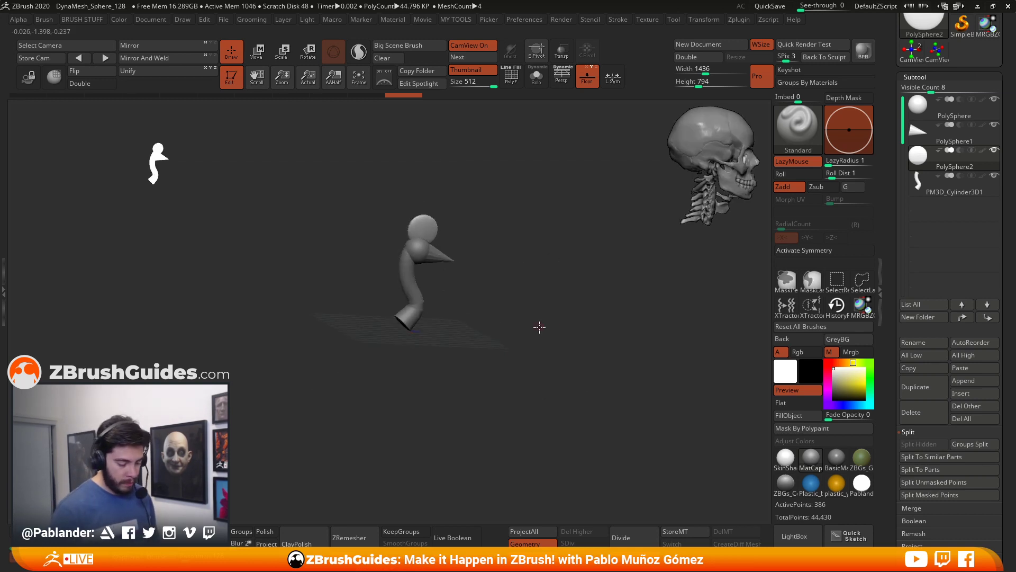
shift+drag(540, 323, 447, 265)
drag(508, 151, 435, 218)
drag(525, 356, 512, 360)
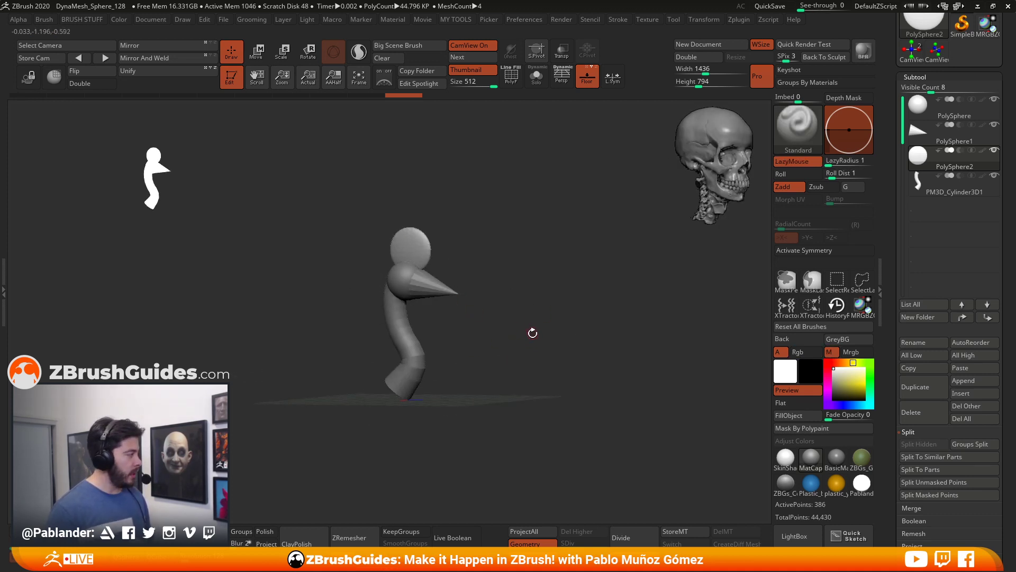
alt+drag(531, 323, 501, 359)
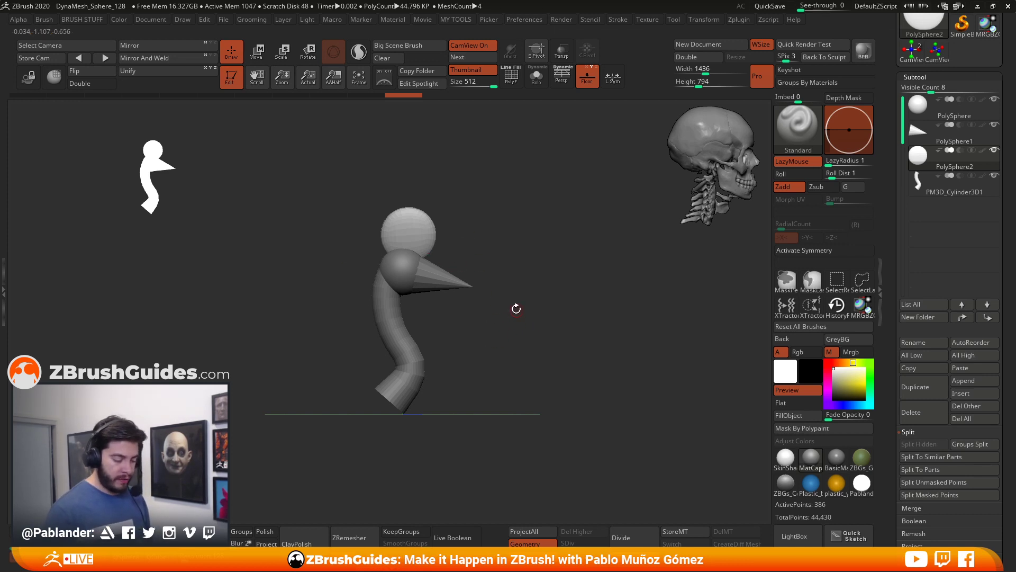
key(space)
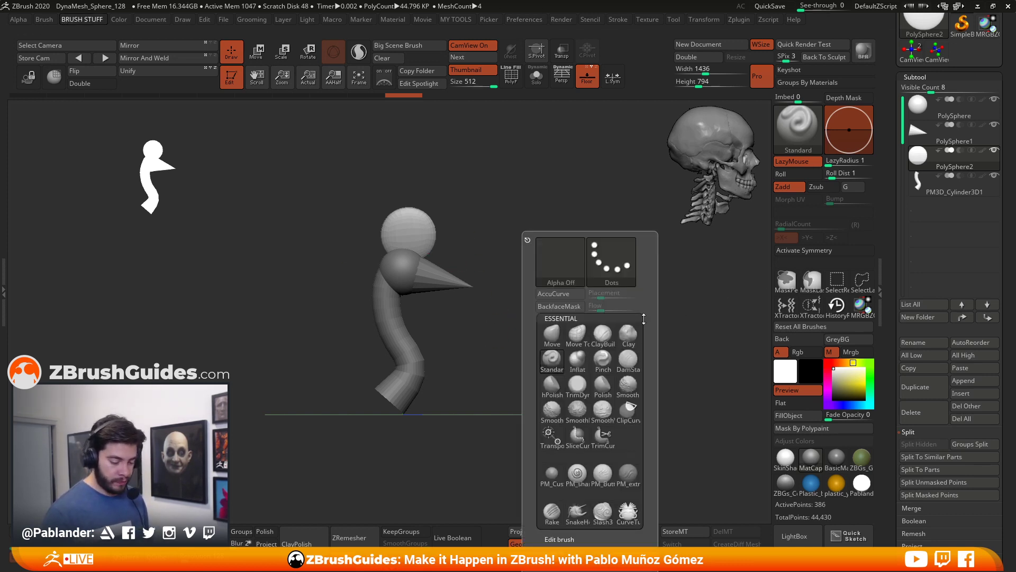
key(space)
click(560, 333)
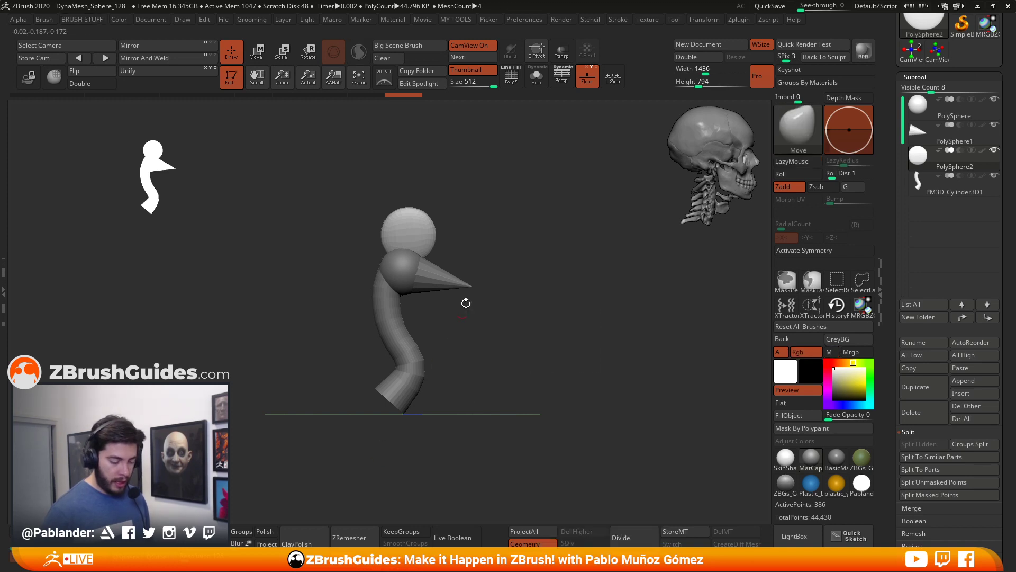
key(space)
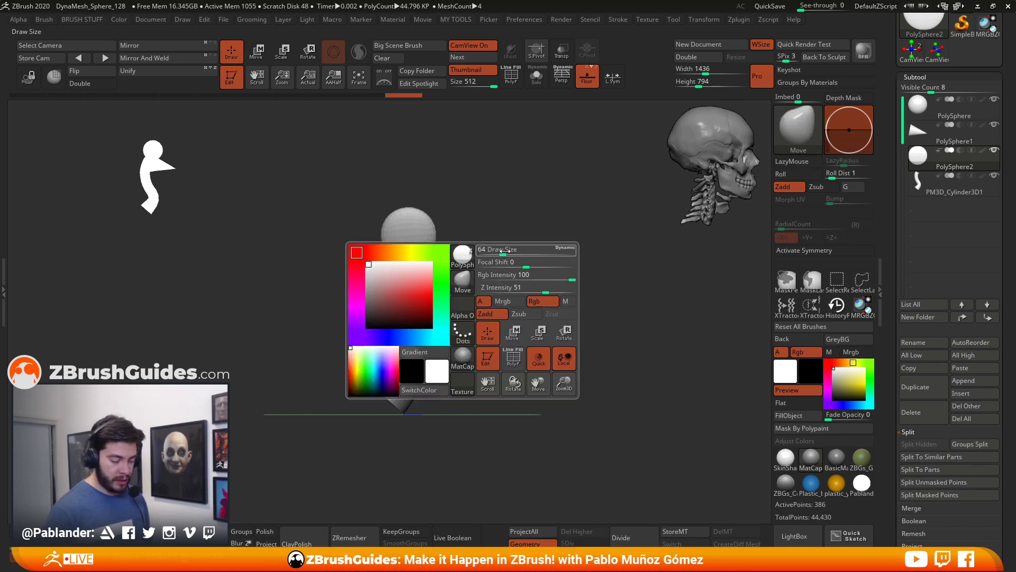
click(827, 253)
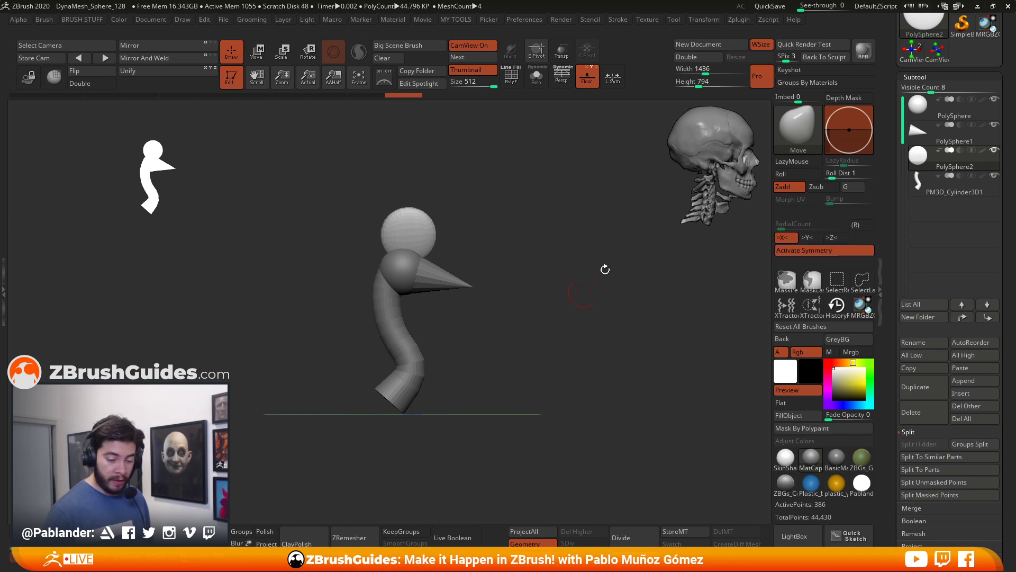
Step: Switch through the beak and neck subtools and reselect the flattened sphere above the head
click(954, 141)
click(956, 190)
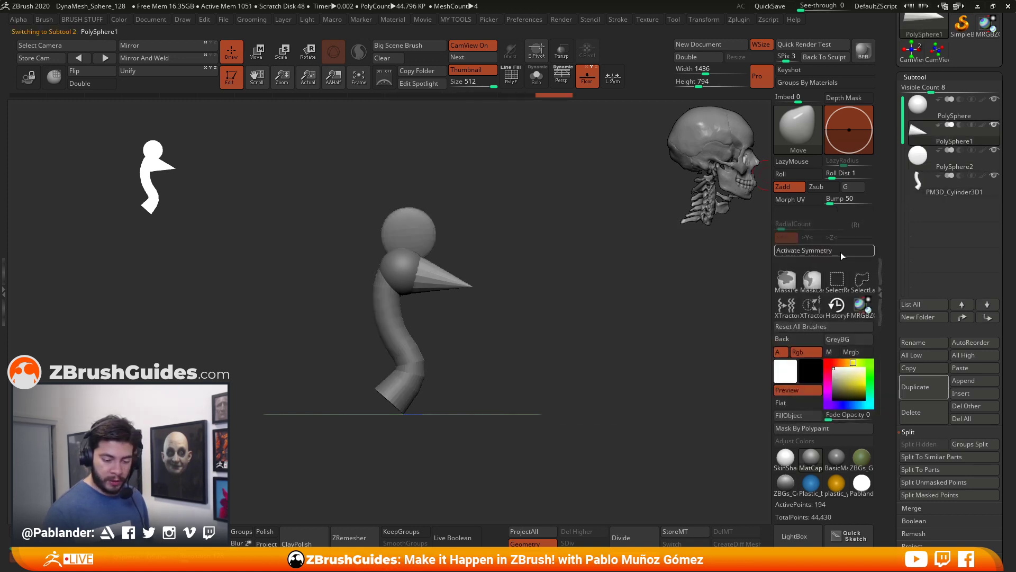
click(959, 158)
click(964, 181)
alt+drag(505, 278, 455, 265)
alt+click(438, 232)
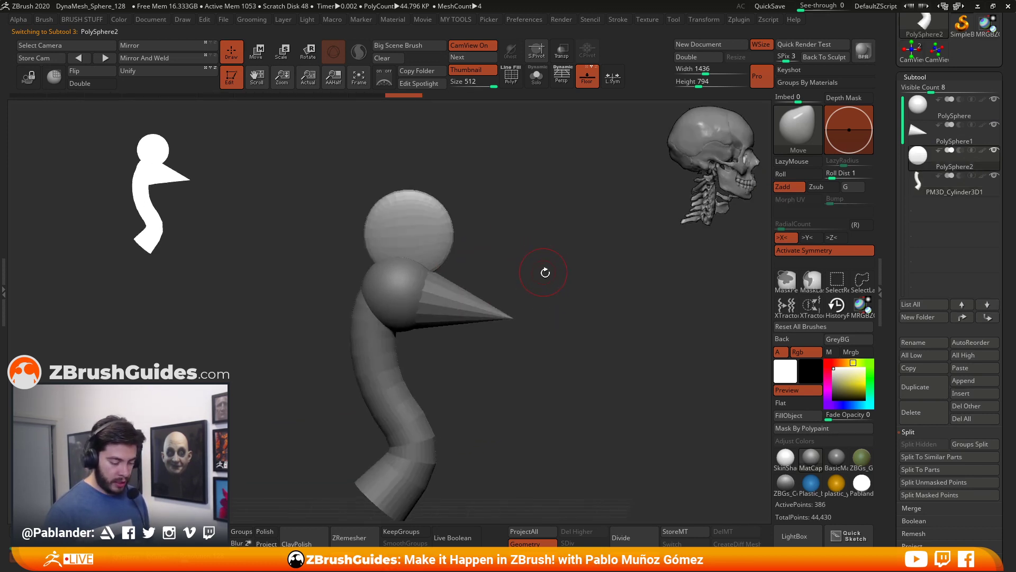
key(space)
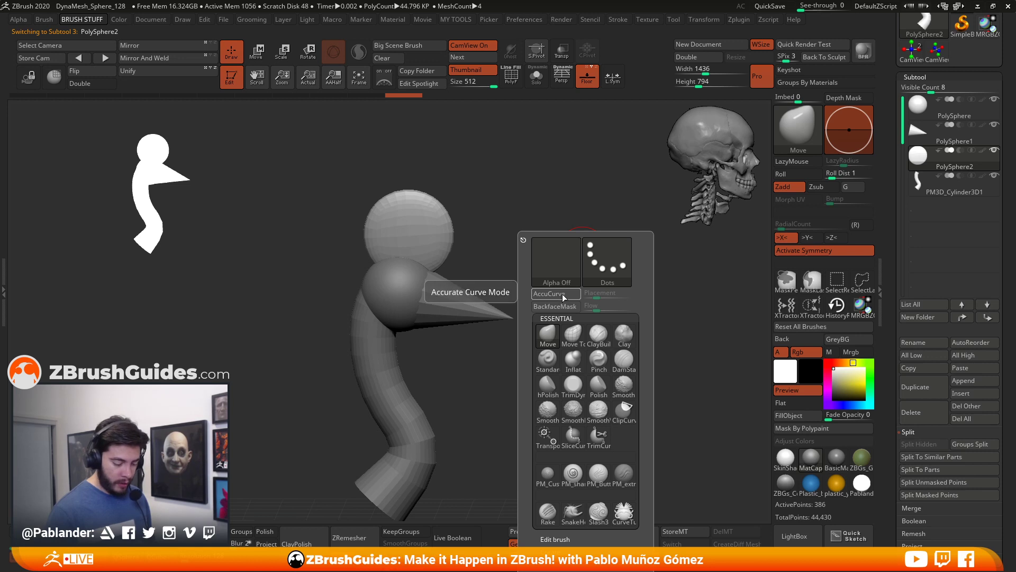
drag(445, 214, 503, 201)
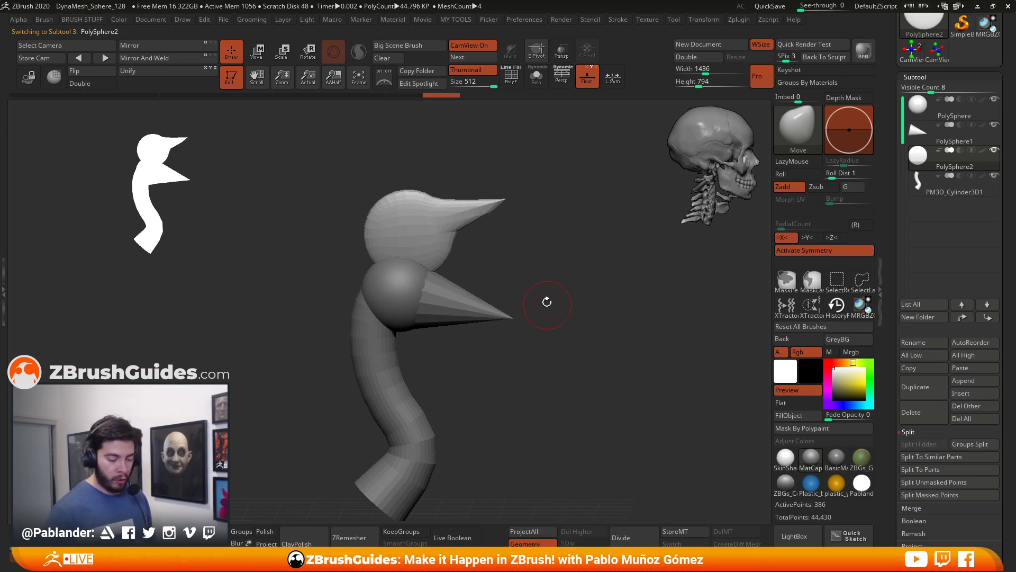
key(ctrl+z)
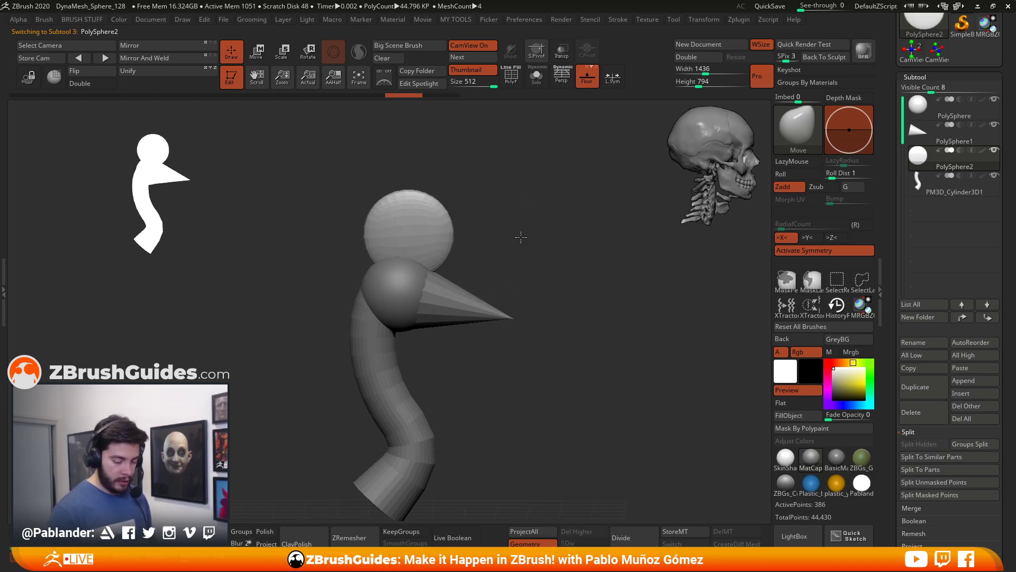
Step: Pull the lower edges of the flattened sphere down onto the head and beak with the Move brush to form a crest
key(space)
drag(521, 237, 530, 236)
alt+drag(565, 269, 573, 258)
drag(456, 254, 467, 275)
drag(386, 255, 382, 252)
alt+drag(541, 222, 566, 236)
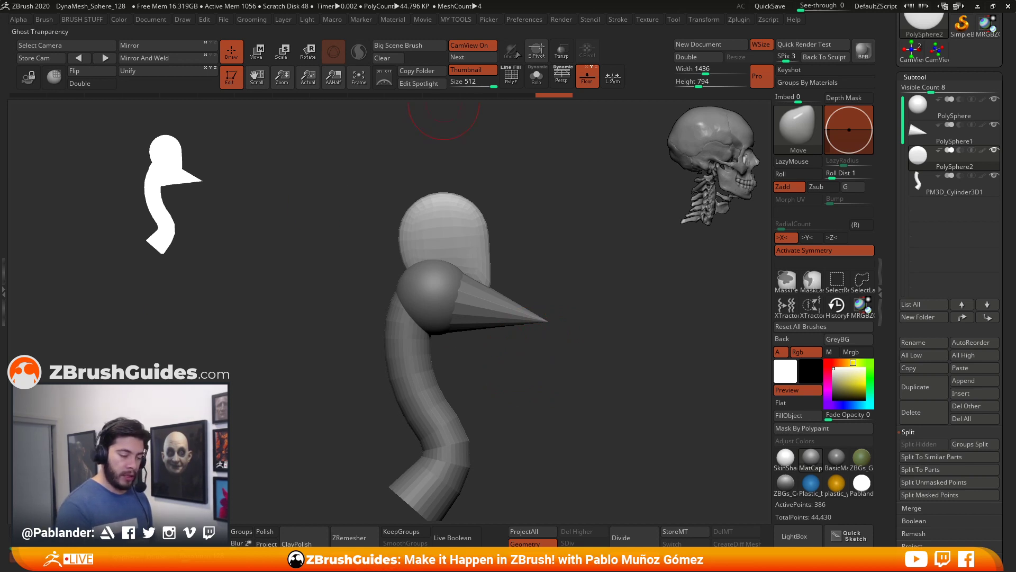
Step: Frame the model and set the silhouette thumbnail's background color to white in the preferences
key(f)
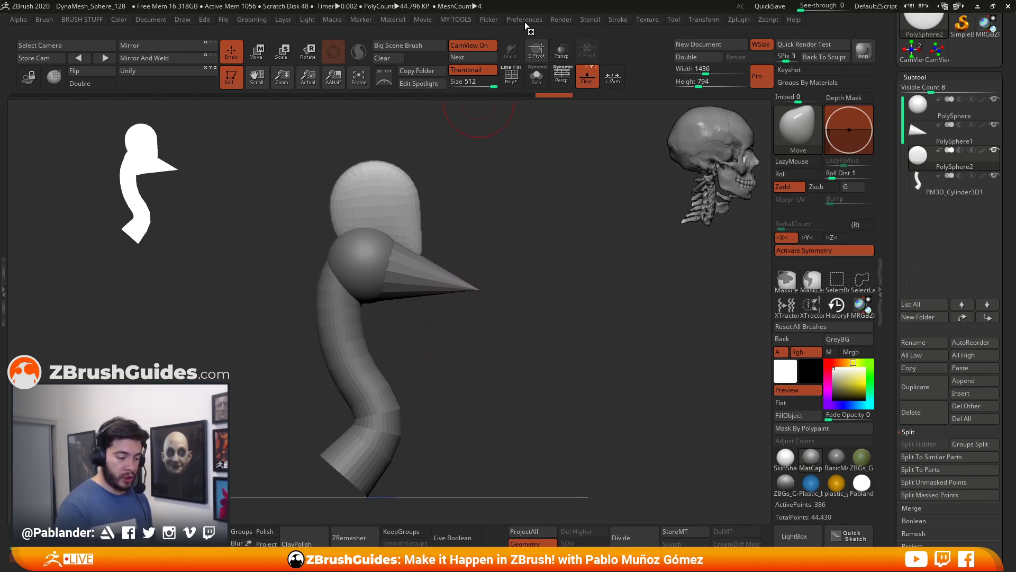
click(524, 20)
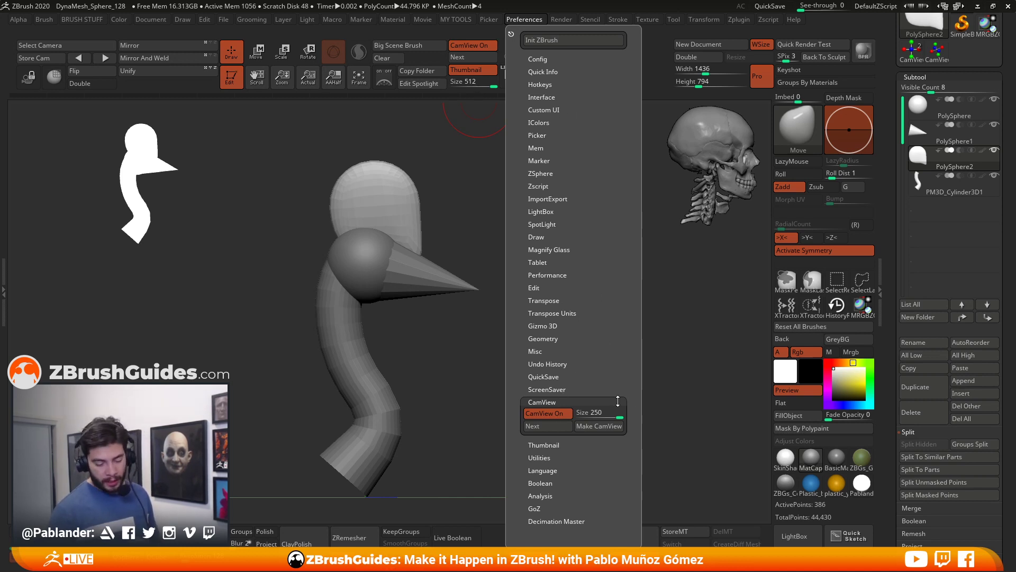
click(566, 444)
drag(591, 336, 591, 288)
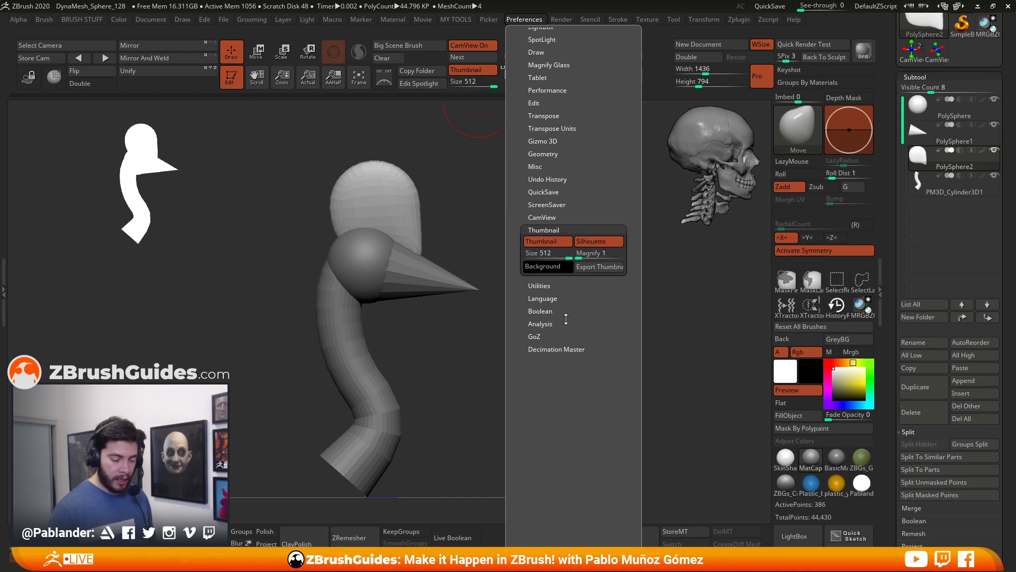
drag(557, 268, 789, 367)
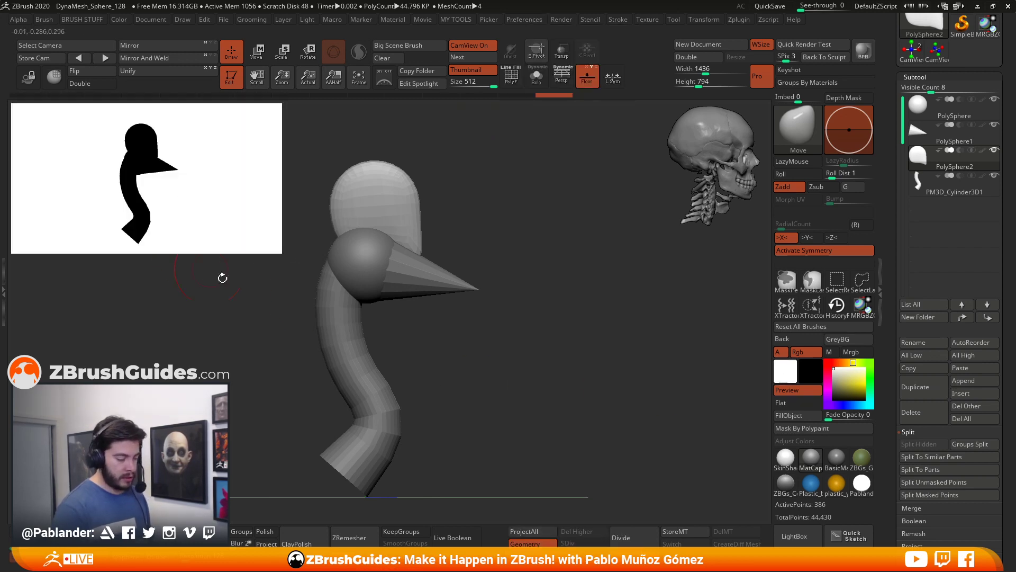
Step: Reduce the silhouette thumbnail size to 237 and set it back to 512
click(524, 19)
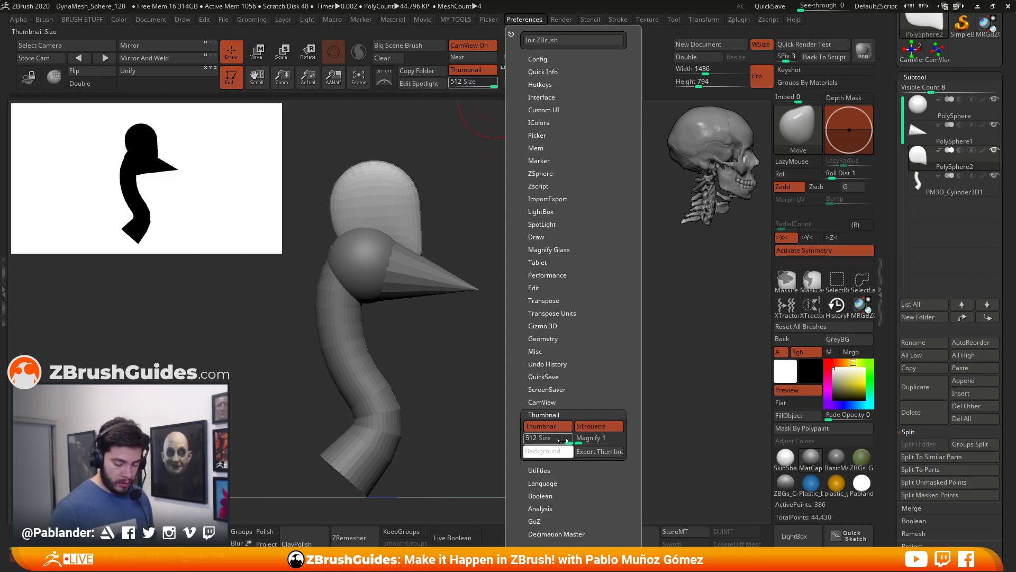
drag(569, 441, 555, 441)
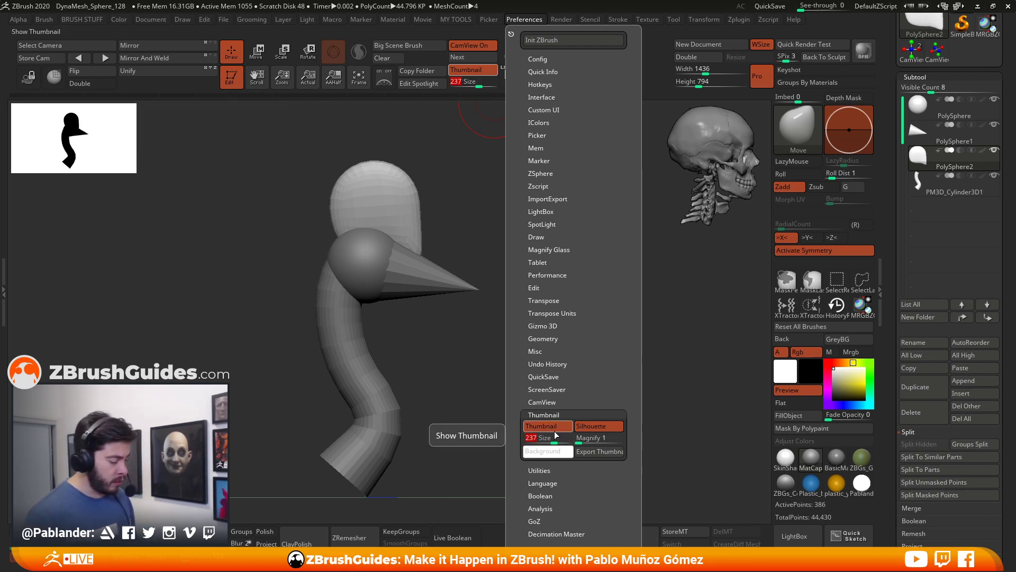
drag(555, 438, 576, 441)
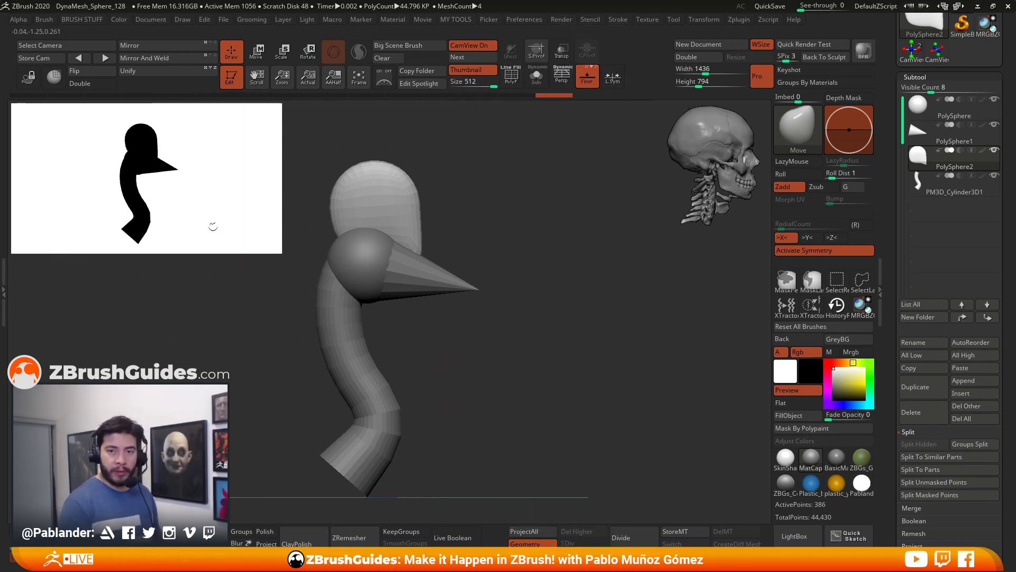
Step: Try blue as the silhouette thumbnail's background color in the preferences, and set it to a dark gray matching the canvas
alt+drag(564, 388, 474, 353)
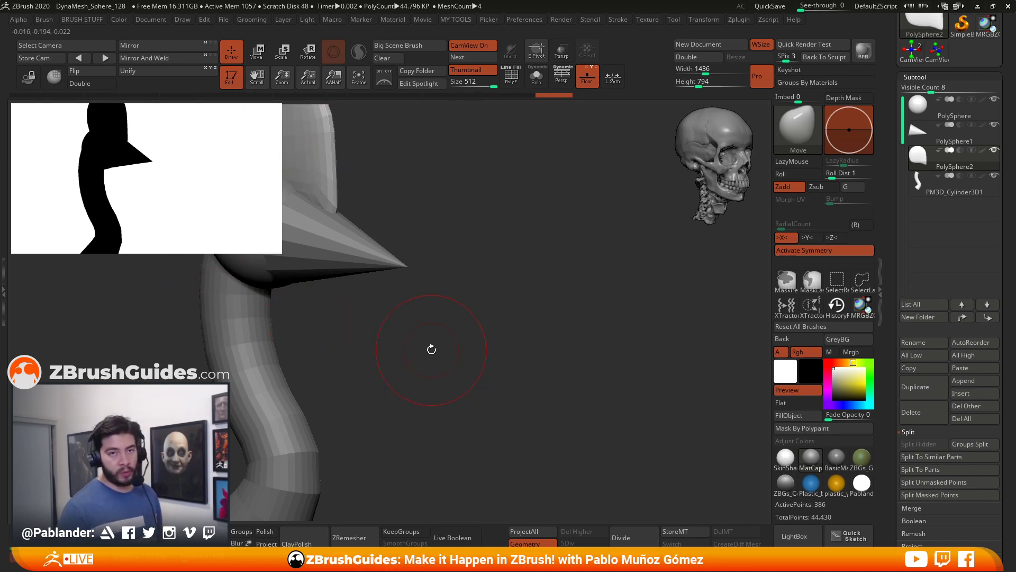
mouse_move(462, 328)
mouse_down()
mouse_move(556, 356)
mouse_move(490, 349)
mouse_move(531, 374)
mouse_move(544, 366)
mouse_up()
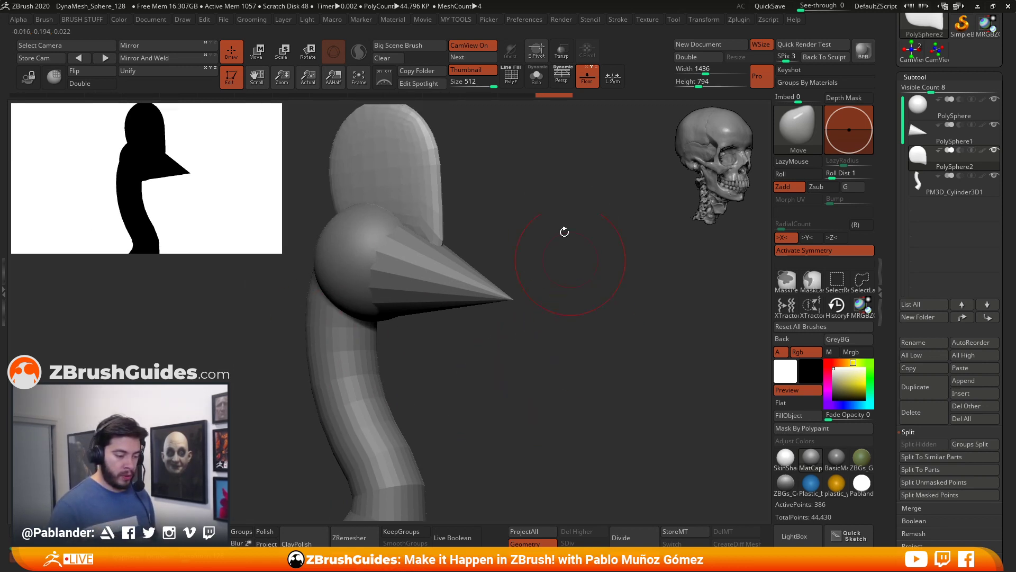
click(526, 19)
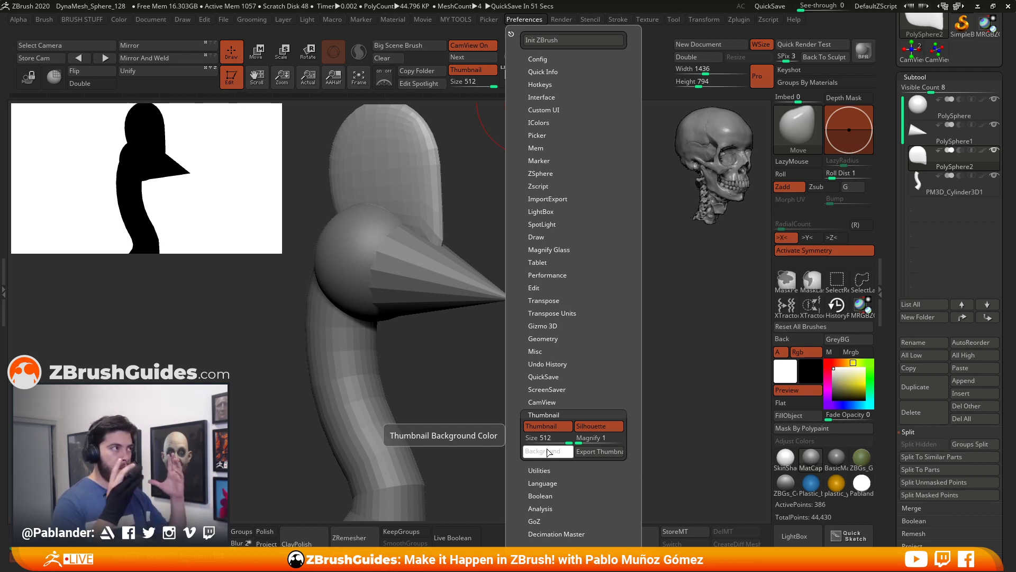
drag(548, 452, 847, 405)
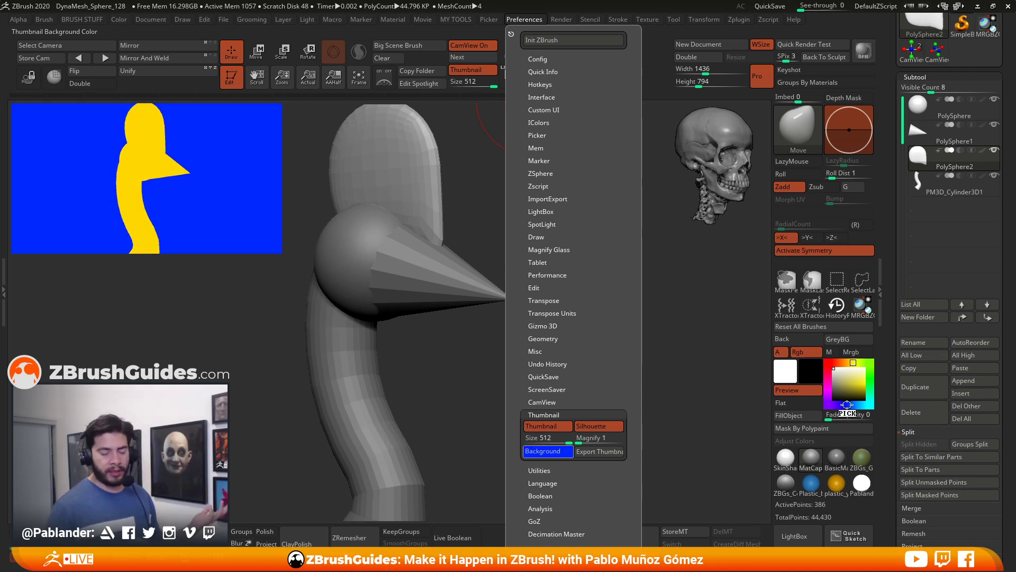
drag(847, 405, 812, 369)
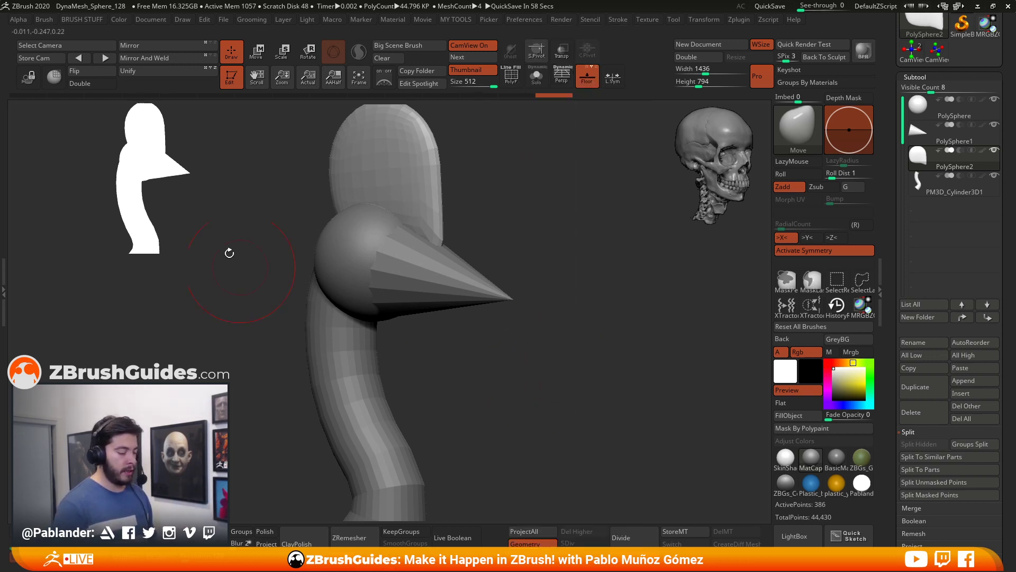
Step: Flatten the top of the crest and reshape its rear edge with the Move brush
mouse_move(618, 384)
alt+mouse_down()
mouse_move(392, 375)
mouse_move(363, 363)
mouse_move(371, 353)
mouse_move(628, 379)
alt+mouse_up()
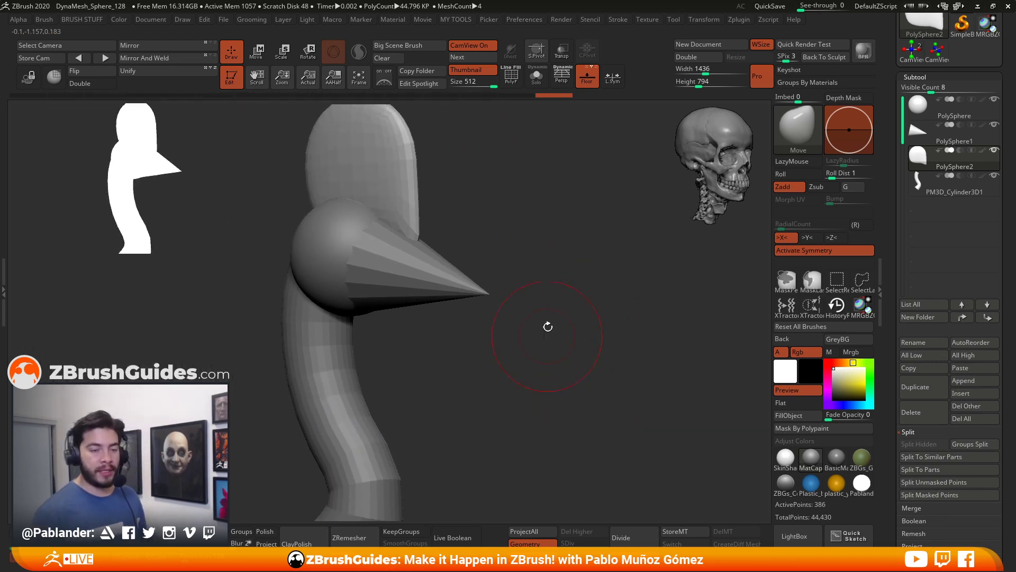
alt+drag(538, 362, 538, 329)
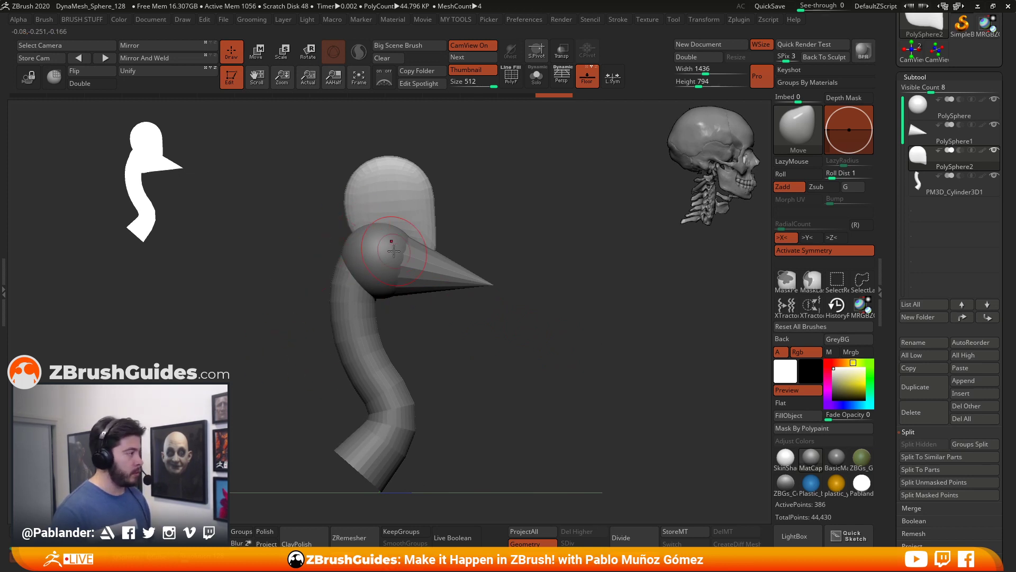
mouse_move(363, 184)
mouse_down()
mouse_move(355, 172)
mouse_move(367, 165)
mouse_move(412, 165)
mouse_move(393, 158)
mouse_up()
mouse_move(449, 195)
alt+mouse_down()
mouse_move(467, 205)
mouse_move(447, 188)
mouse_move(437, 192)
mouse_move(440, 207)
alt+mouse_up()
drag(451, 221, 446, 219)
mouse_move(361, 209)
mouse_down()
mouse_move(369, 235)
mouse_move(368, 188)
mouse_up()
drag(387, 168, 430, 179)
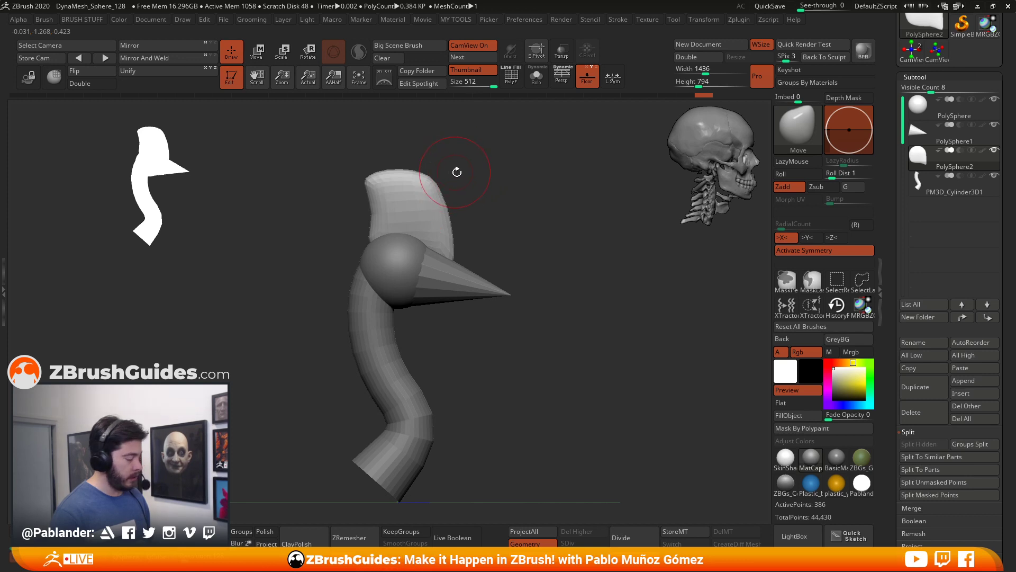
Step: Pull the crest's upper tip backward and curve its front and rear edges with the Move brush
mouse_move(405, 182)
mouse_down()
mouse_move(365, 197)
mouse_move(368, 174)
mouse_up()
drag(384, 174, 388, 171)
alt+drag(512, 203, 527, 218)
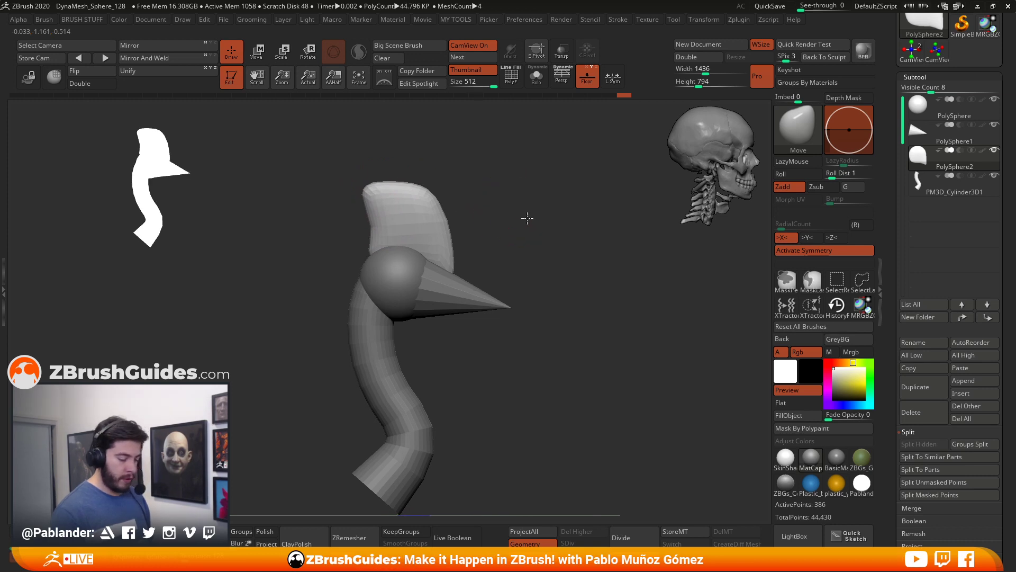
mouse_move(380, 239)
mouse_down()
mouse_move(386, 206)
mouse_move(373, 188)
mouse_move(436, 194)
mouse_up()
mouse_move(457, 236)
mouse_down()
mouse_move(457, 263)
mouse_move(453, 245)
mouse_up()
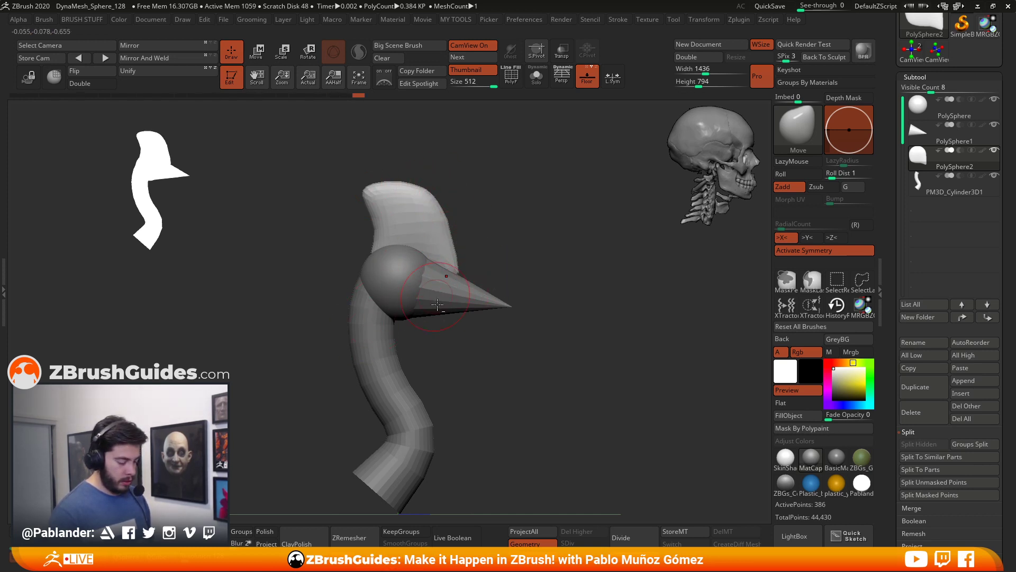
Step: Select the head sphere and adjust its form around the neck and the beak's base with the Move brush
alt+drag(420, 342, 422, 324)
alt+click(381, 253)
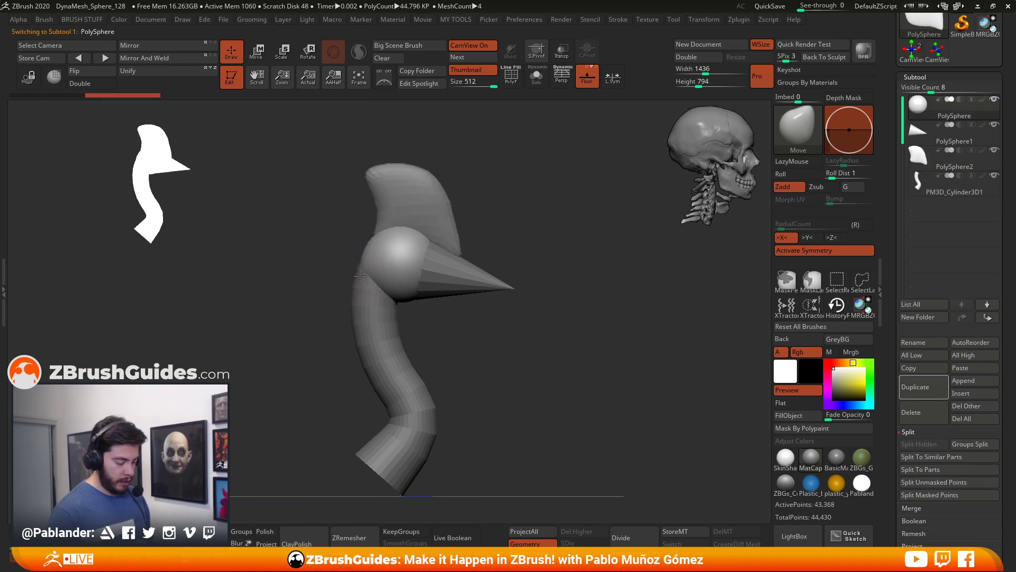
drag(360, 285, 377, 295)
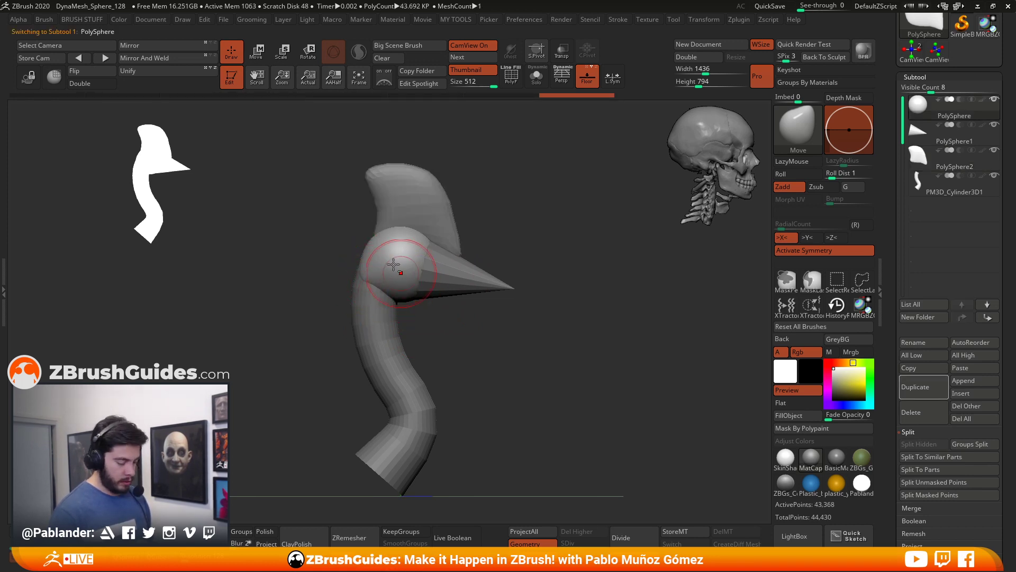
drag(424, 266, 416, 265)
drag(495, 239, 502, 249)
mouse_move(412, 260)
mouse_down()
mouse_move(434, 266)
mouse_move(401, 266)
mouse_up()
mouse_move(515, 301)
mouse_down()
mouse_move(537, 322)
mouse_move(521, 305)
mouse_up()
drag(505, 242, 555, 283)
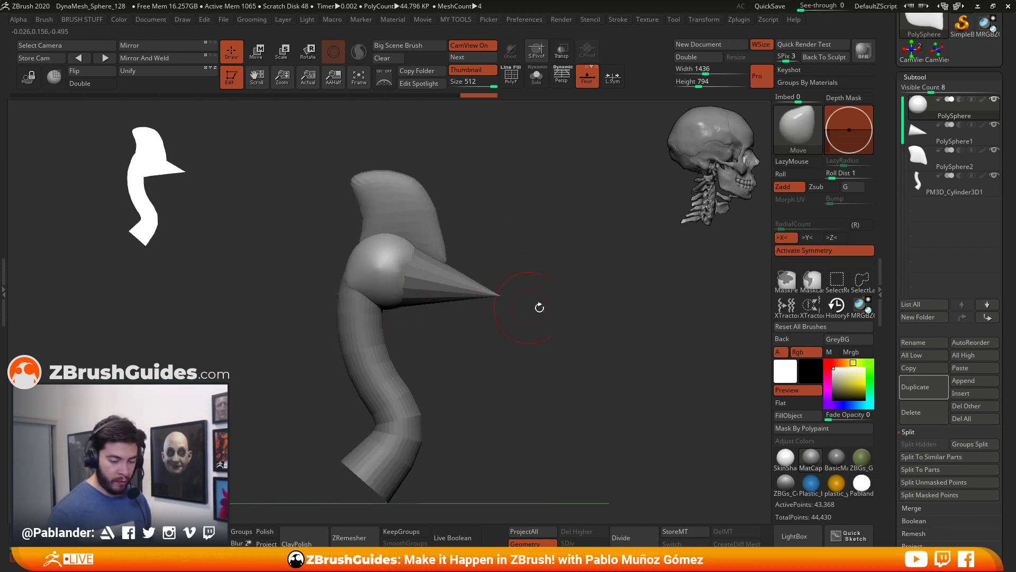
Step: Merge the head sphere with the beak subtool below it using MergeDown
mouse_move(947, 105)
scroll(929, 450, down, 5)
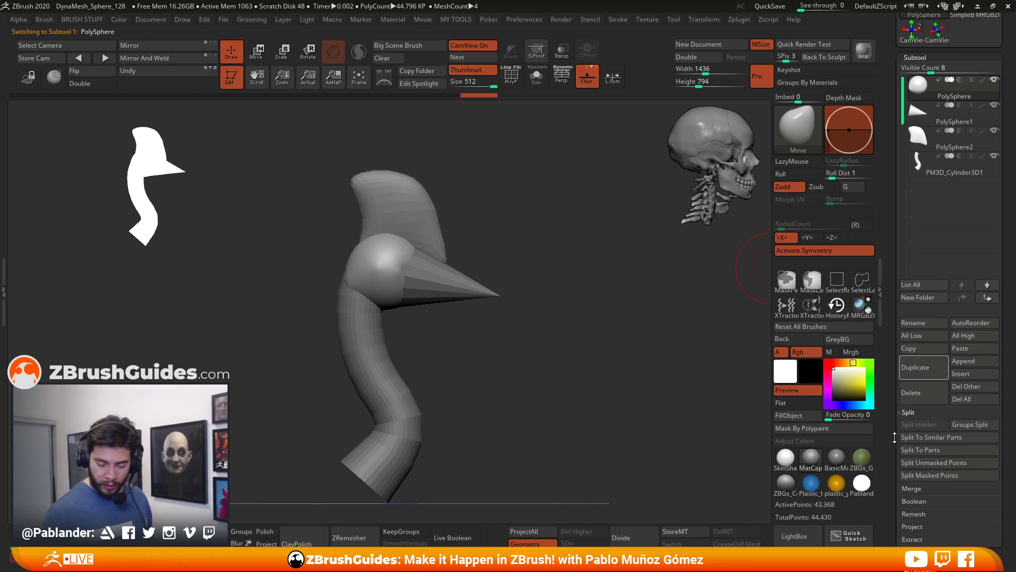
click(931, 360)
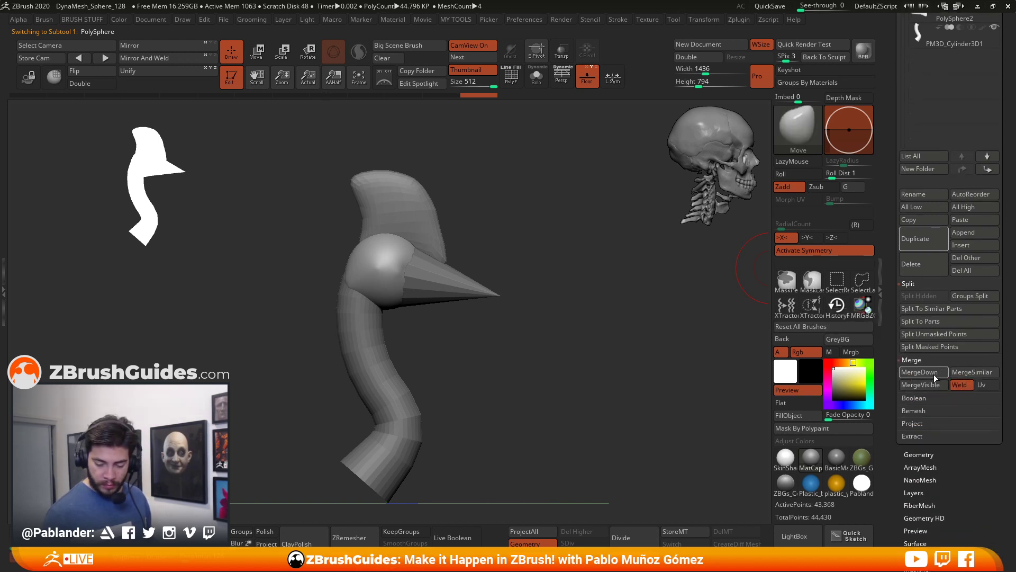
click(935, 373)
click(828, 397)
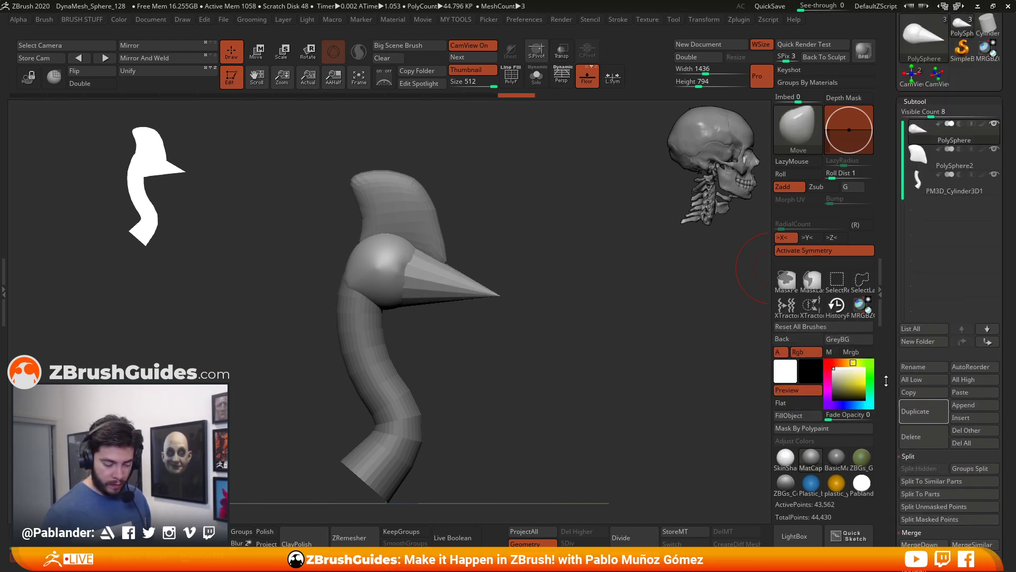
Step: Isolate the merged head and beak in Solo mode, show its wireframe, and fuse the two parts with DynaMesh
drag(589, 325, 562, 286)
click(536, 77)
drag(536, 106, 548, 279)
click(511, 76)
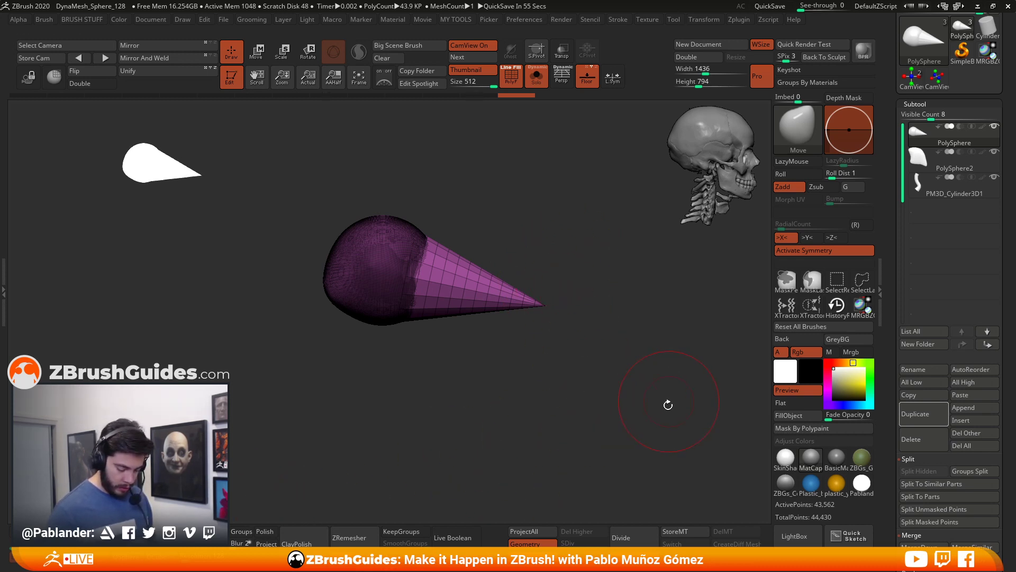
key(ctrl)
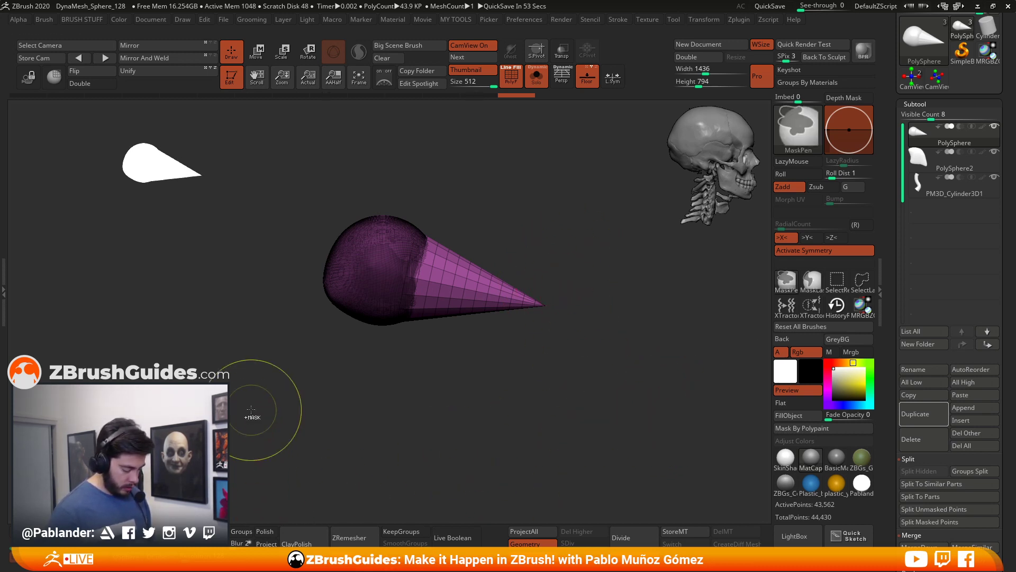
ctrl+drag(246, 382, 301, 447)
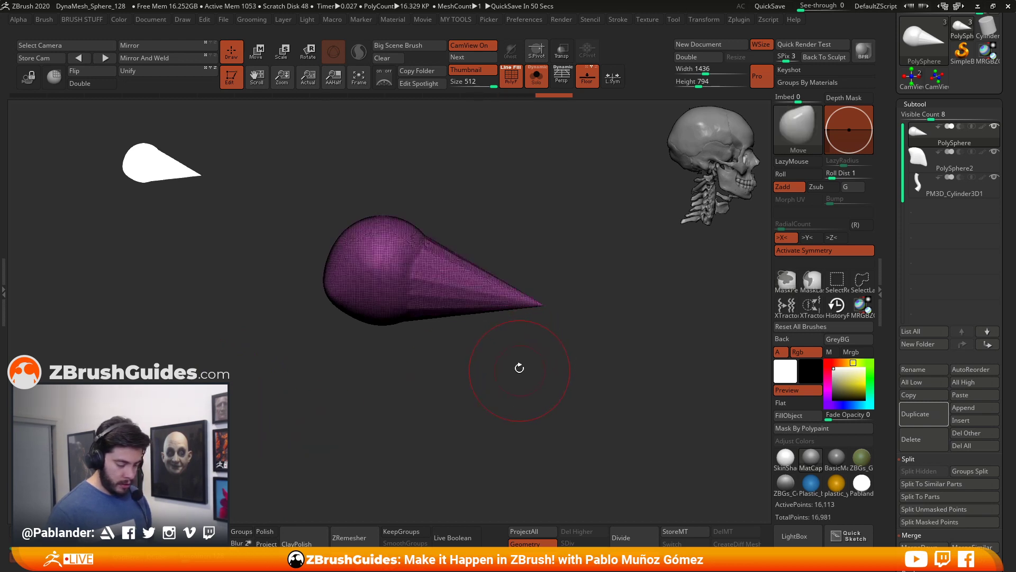
Step: Smooth the seam between beak and head and the back of the head, and turn off Solo and the wireframe
key(shift)
shift+drag(521, 296, 481, 283)
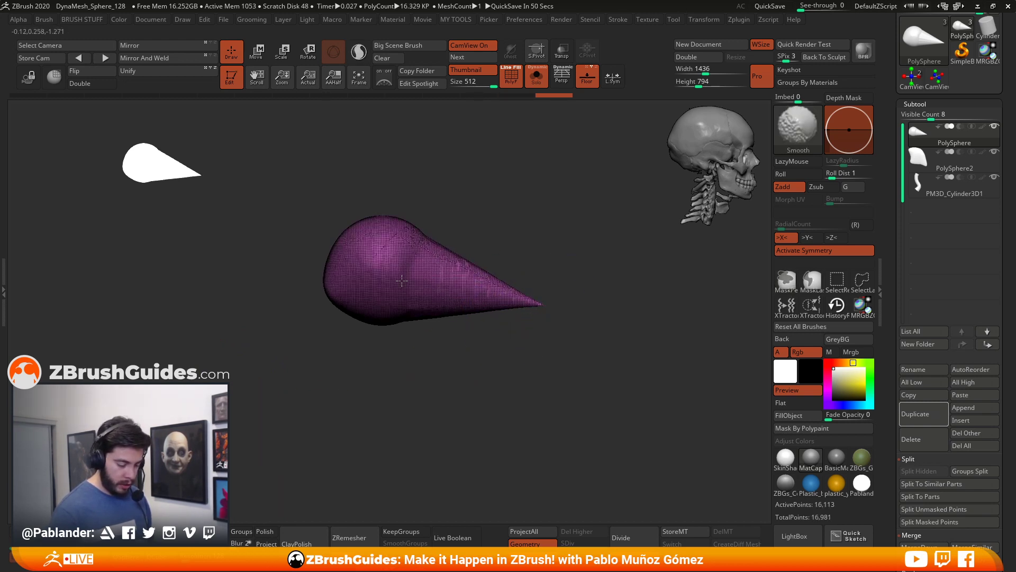
shift+drag(328, 274, 334, 296)
click(536, 75)
click(510, 75)
Step: Push a symmetrical eye-socket indentation into the side of the head with the Move brush
mouse_move(590, 304)
alt+mouse_down()
mouse_move(540, 297)
mouse_move(562, 280)
mouse_move(455, 293)
mouse_move(465, 290)
alt+mouse_up()
key(shift)
key(ctrl+z)
mouse_move(466, 235)
mouse_down()
mouse_move(442, 233)
mouse_move(448, 240)
mouse_up()
mouse_move(582, 224)
mouse_down()
mouse_move(497, 240)
mouse_move(522, 279)
mouse_move(573, 286)
mouse_up()
shift+drag(580, 244, 572, 237)
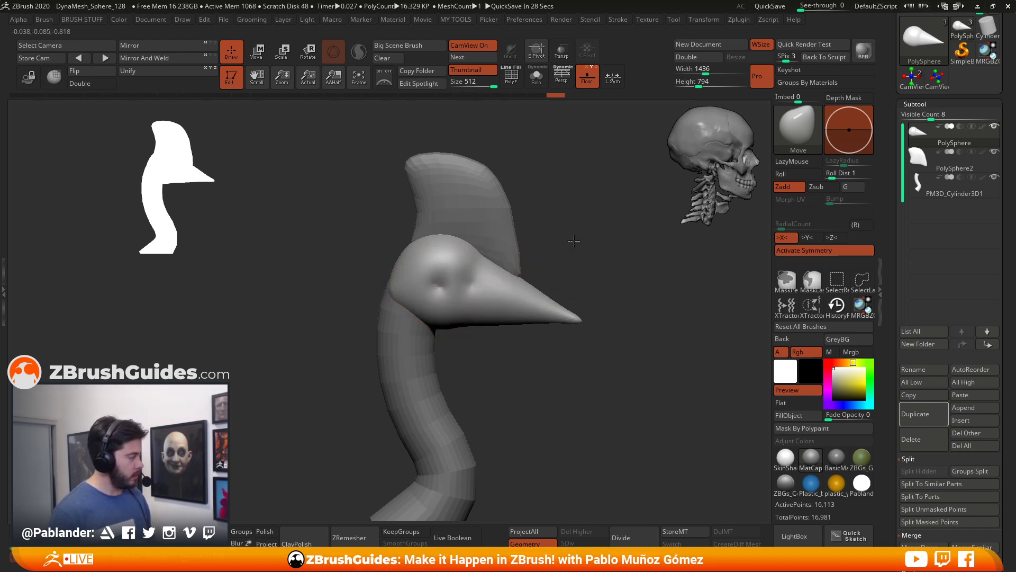
drag(573, 241, 532, 265)
drag(432, 288, 433, 285)
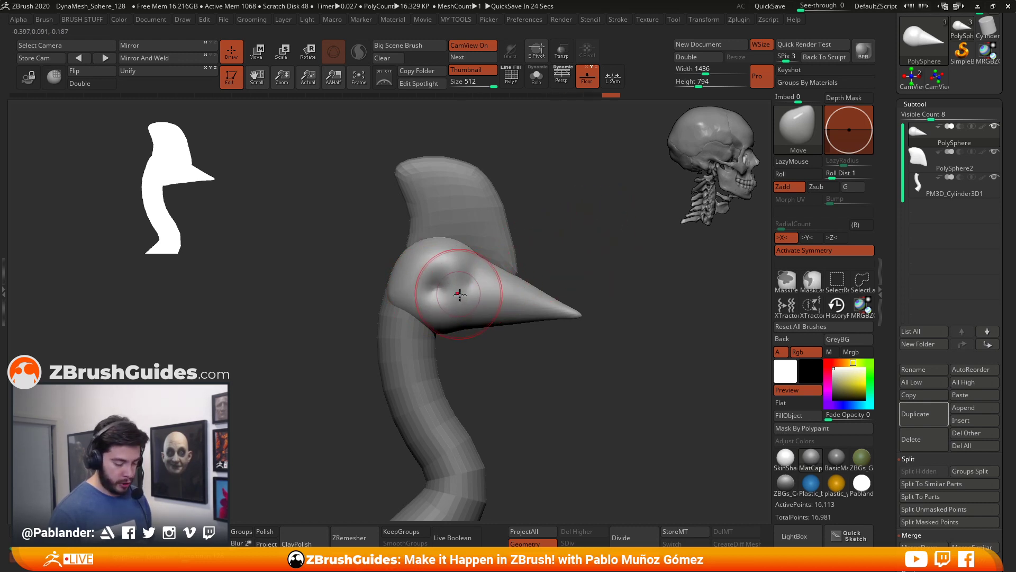
key(ctrl+z)
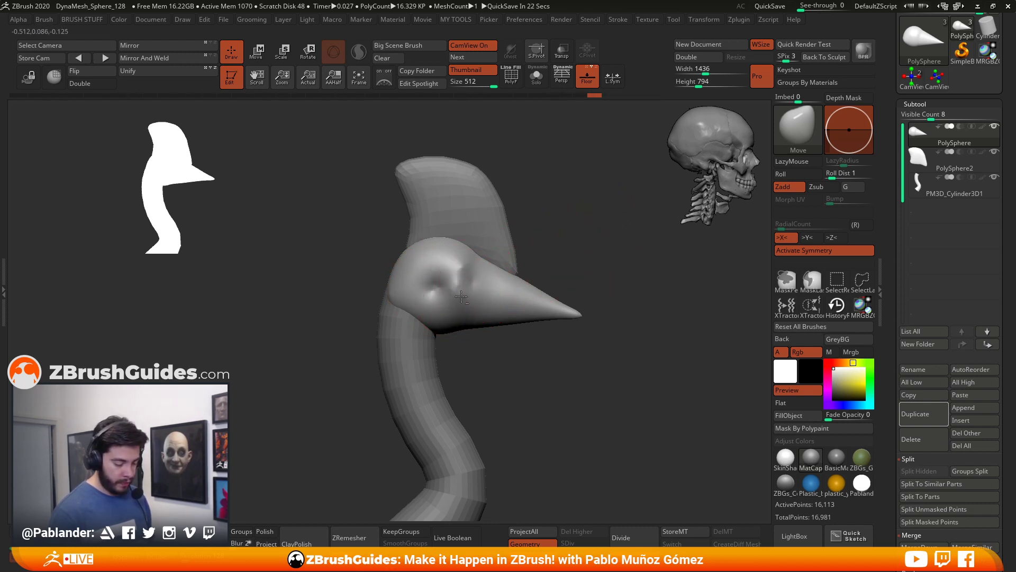
key(ctrl+shift+z)
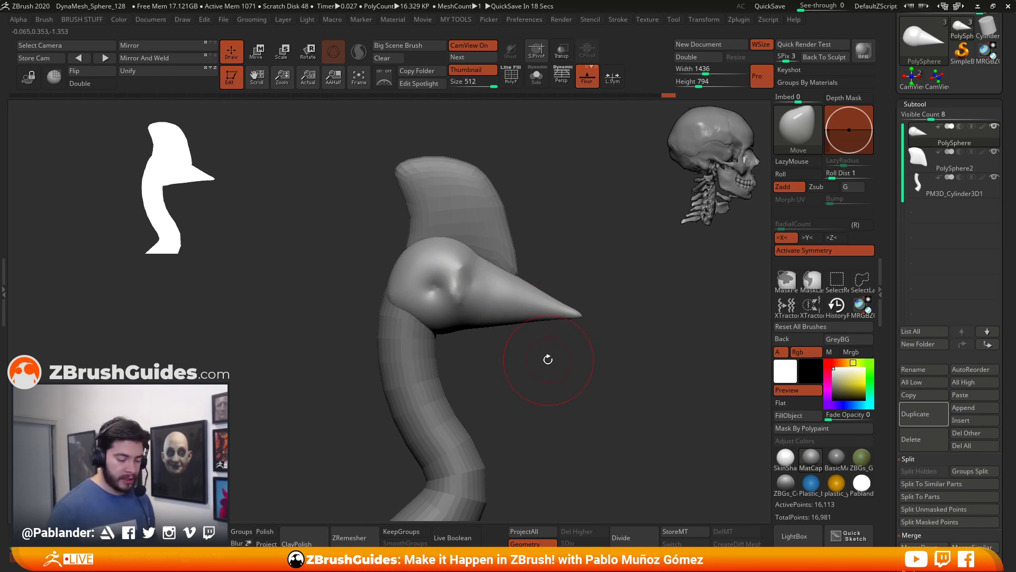
Step: Deepen the area in front of the eye socket and define the transition to the beak
shift+drag(462, 289, 460, 297)
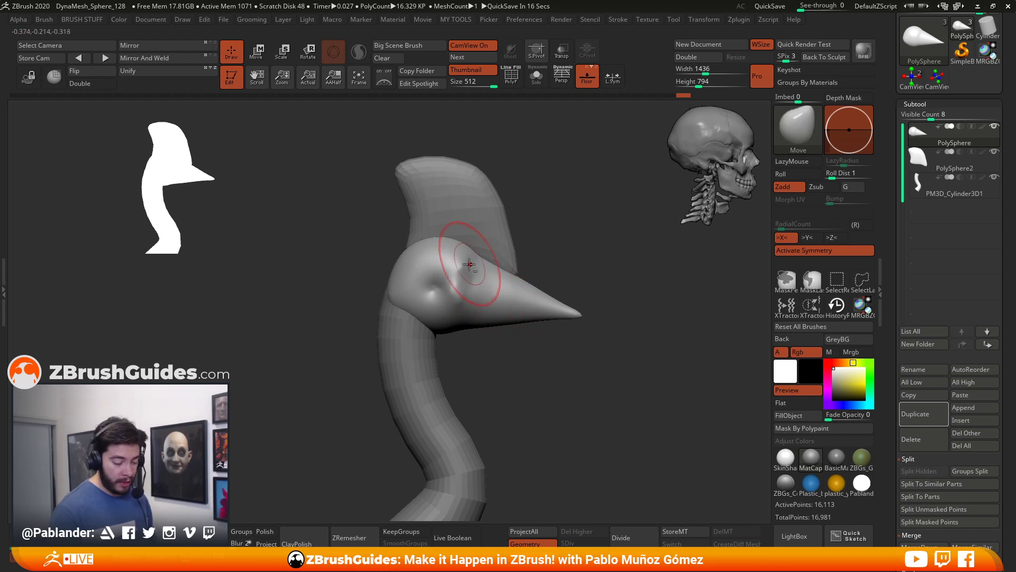
key(space)
right_drag(471, 278, 538, 236)
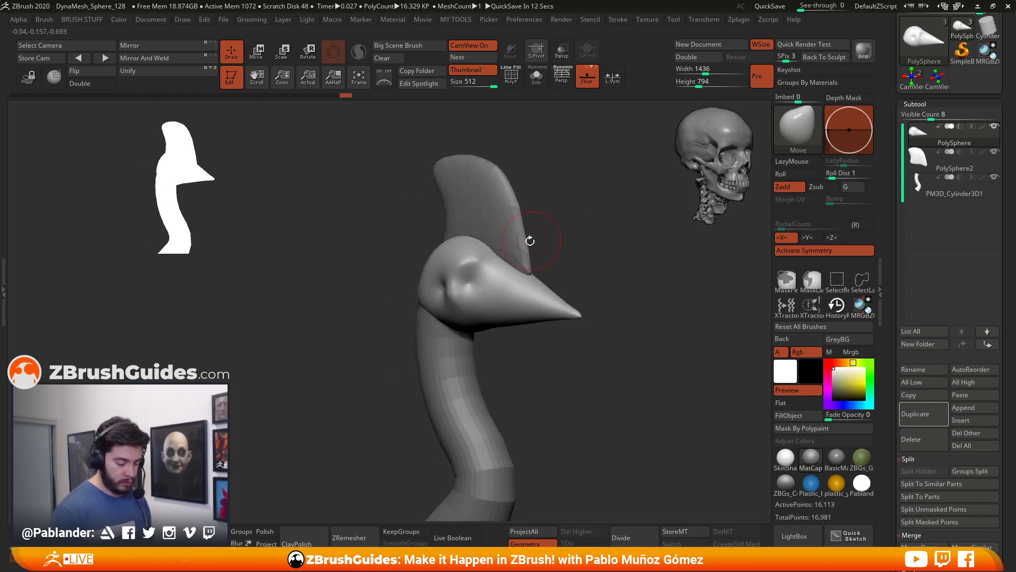
mouse_move(472, 278)
mouse_down()
mouse_move(476, 285)
mouse_move(472, 276)
mouse_move(490, 269)
mouse_up()
right_drag(489, 268, 590, 254)
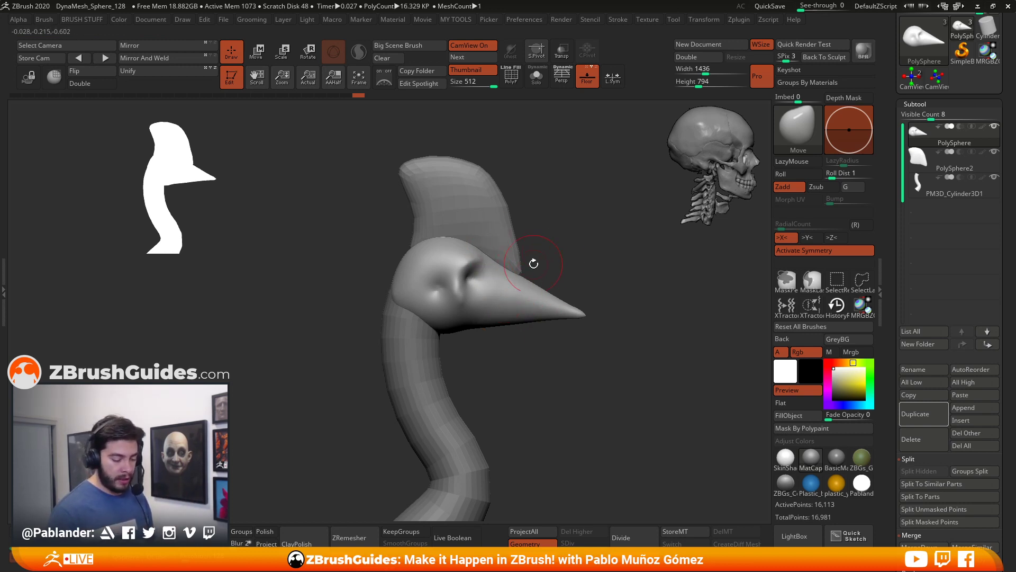
Step: Refine the top of the beak near the eye socket and pull the beak's tip downward
drag(536, 253, 551, 241)
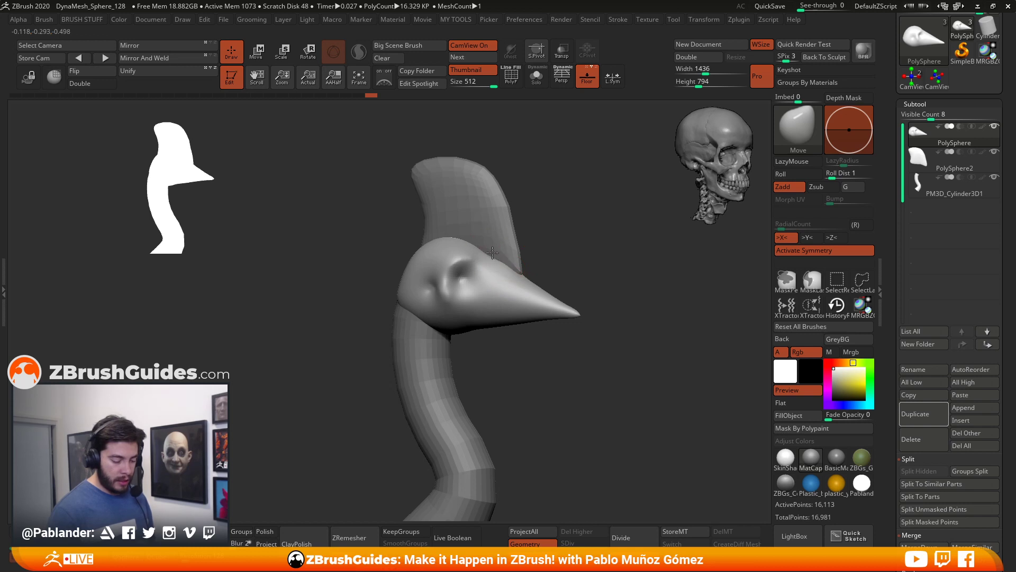
drag(619, 236, 546, 231)
drag(506, 260, 556, 275)
right_click(510, 323)
drag(571, 240, 583, 239)
drag(569, 313, 571, 326)
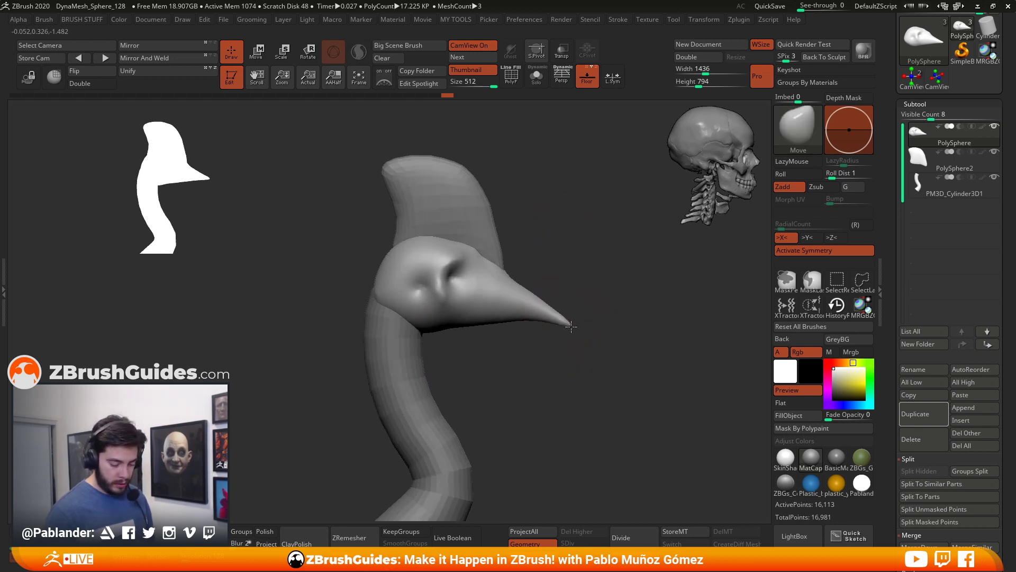
Step: Arch the beak's lower edge and pull the underside of the head down toward the front of the neck
drag(532, 288, 567, 315)
drag(493, 319, 495, 315)
alt+drag(516, 373, 522, 350)
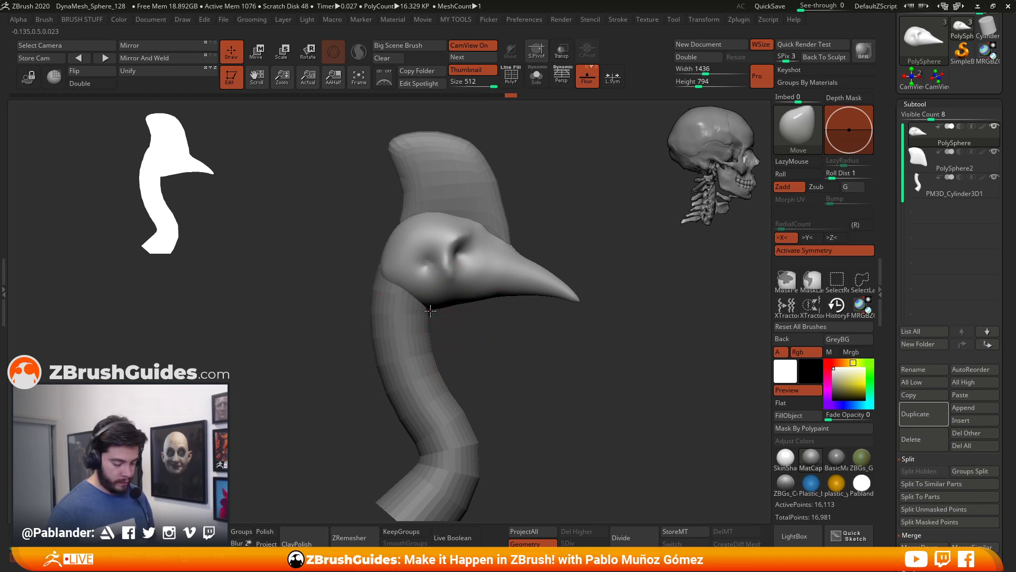
drag(430, 309, 436, 318)
mouse_move(500, 320)
mouse_down()
mouse_move(511, 310)
mouse_move(503, 290)
mouse_up()
Step: Select the neck cylinder and adjust its lower bend with the Move brush
drag(574, 224, 476, 232)
alt+click(414, 270)
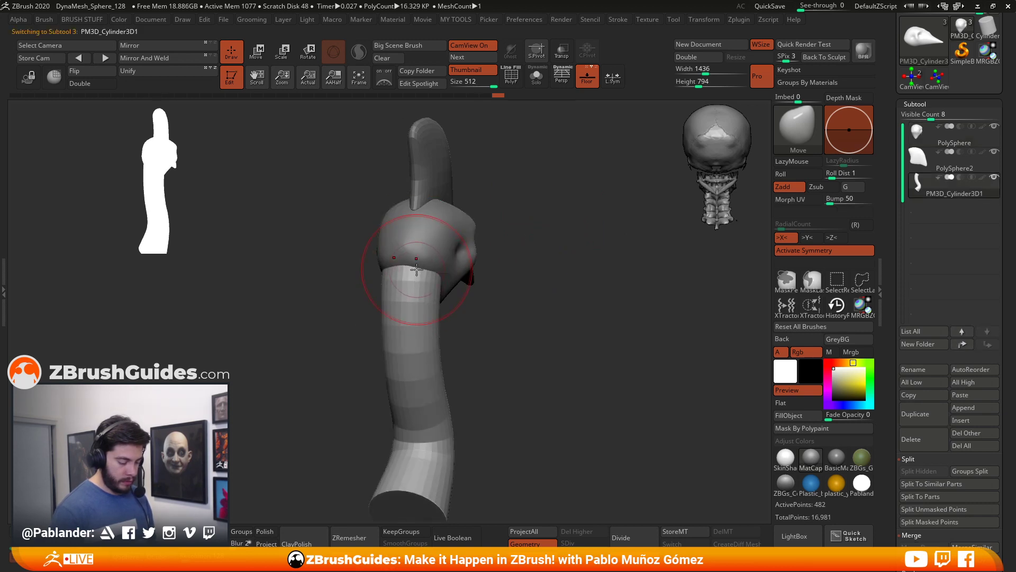
mouse_move(508, 297)
mouse_down()
mouse_move(460, 299)
mouse_move(426, 272)
mouse_move(428, 293)
mouse_up()
alt+drag(527, 344, 511, 321)
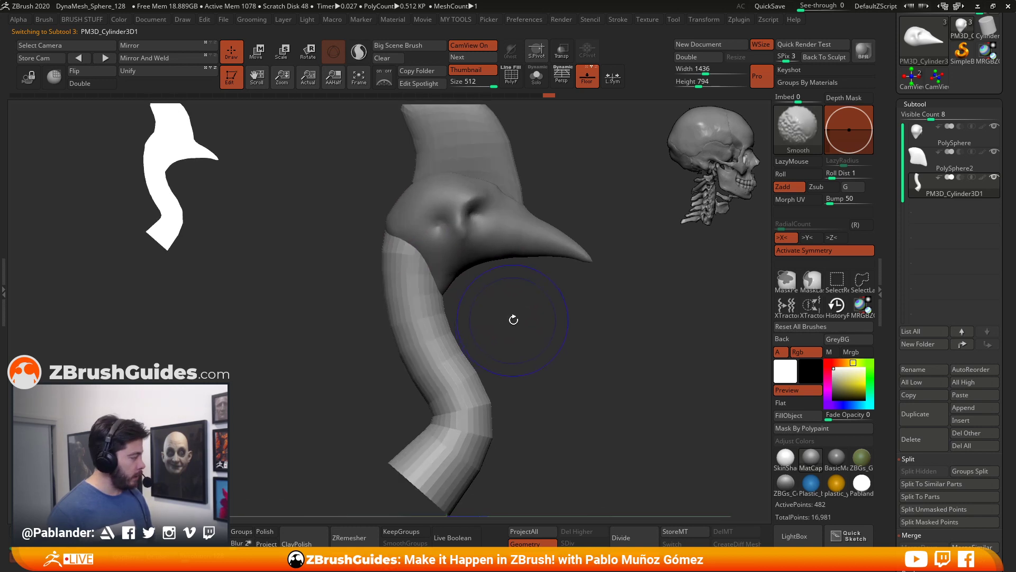
drag(461, 373, 442, 403)
mouse_move(534, 381)
alt+mouse_down()
mouse_move(527, 321)
mouse_move(543, 313)
alt+mouse_up()
Step: Push the neck's base downward and round out its S-curve with a resized Move brush
key(space)
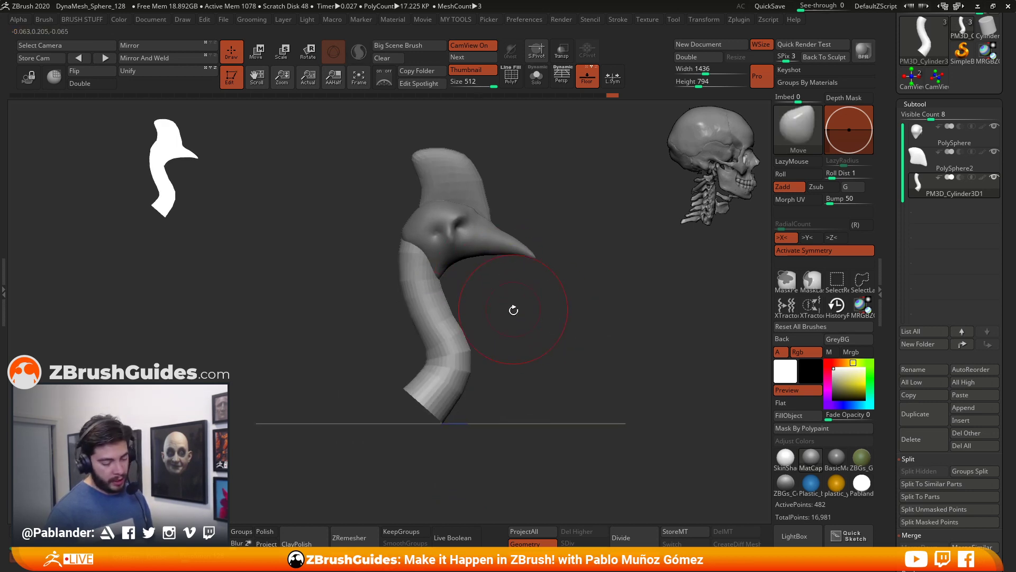
drag(437, 411, 424, 413)
mouse_move(427, 357)
mouse_down()
mouse_move(413, 331)
mouse_move(444, 309)
mouse_up()
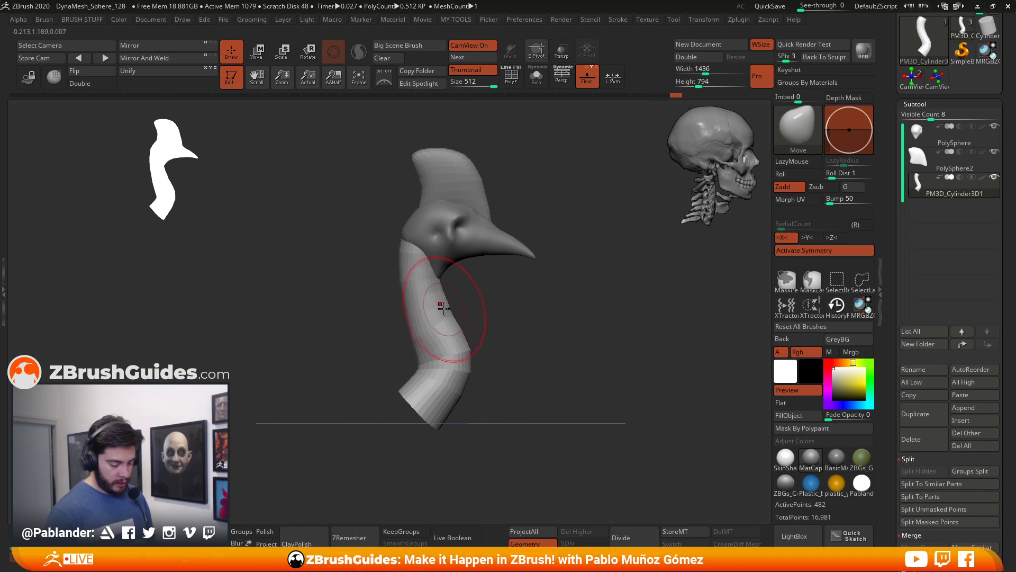
drag(462, 385, 466, 393)
mouse_move(415, 323)
mouse_down()
mouse_move(398, 282)
mouse_move(404, 312)
mouse_up()
drag(418, 365, 407, 388)
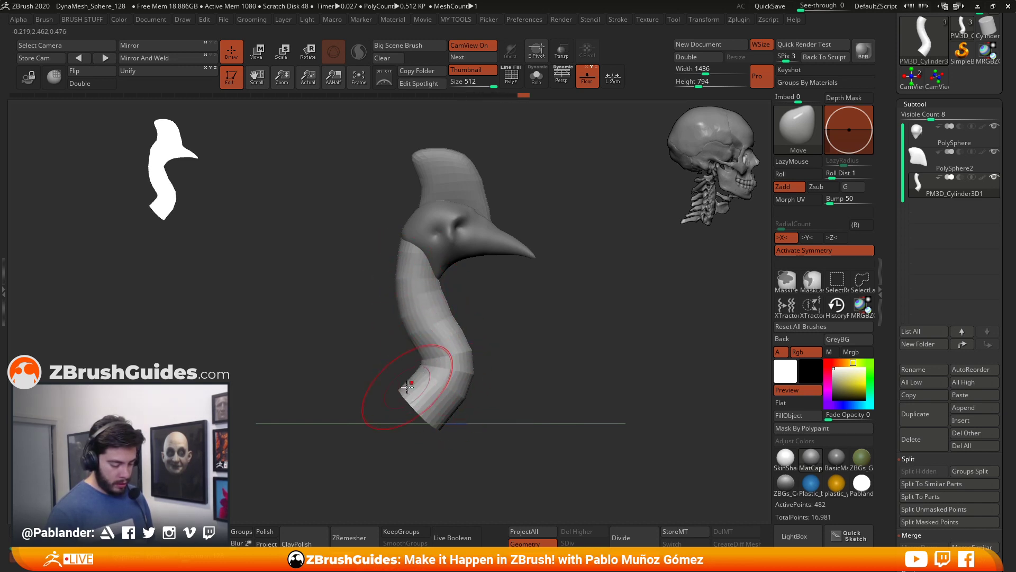
Step: Refine the neck cylinder's width from behind and its upper curve from the side with the Move brush
drag(533, 345, 524, 281)
mouse_move(459, 252)
mouse_down()
mouse_move(444, 249)
mouse_move(555, 250)
mouse_move(472, 249)
mouse_up()
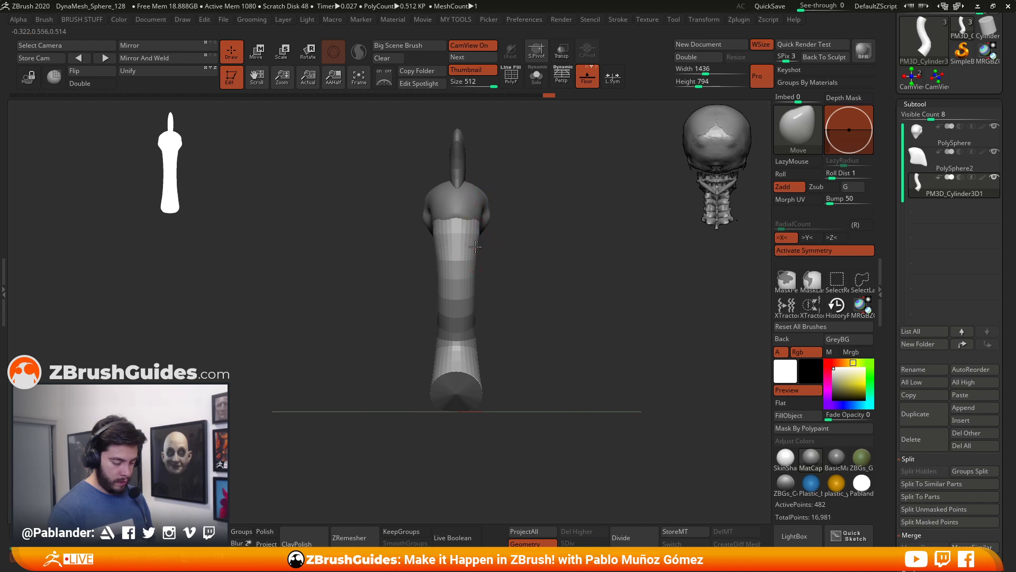
drag(526, 300, 507, 341)
mouse_move(476, 374)
mouse_down()
mouse_move(497, 374)
mouse_move(475, 342)
mouse_move(619, 343)
mouse_up()
mouse_move(573, 373)
alt+mouse_down()
mouse_move(537, 376)
mouse_move(497, 360)
mouse_move(540, 324)
mouse_move(572, 267)
mouse_move(538, 342)
alt+mouse_up()
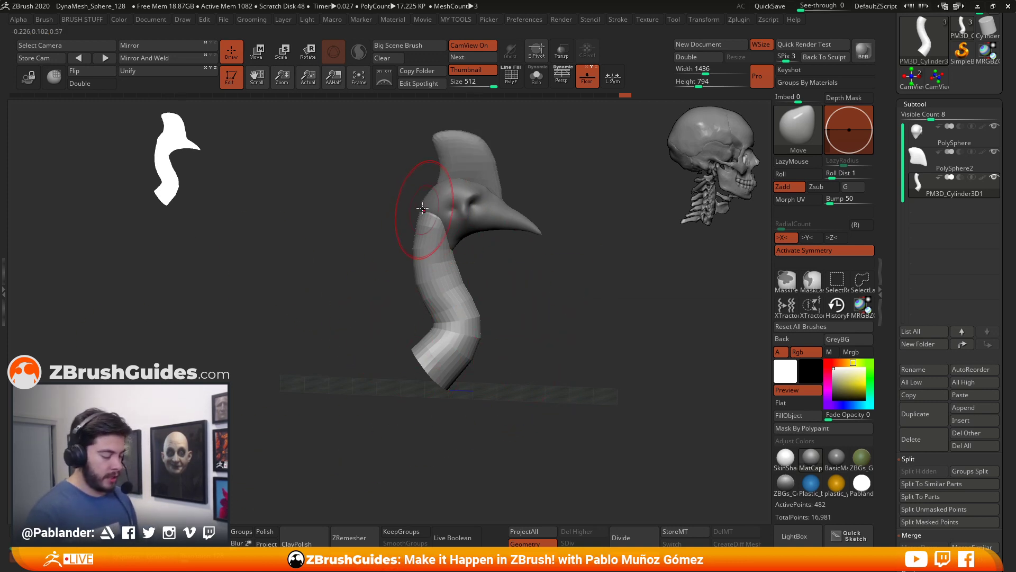
drag(500, 263, 480, 344)
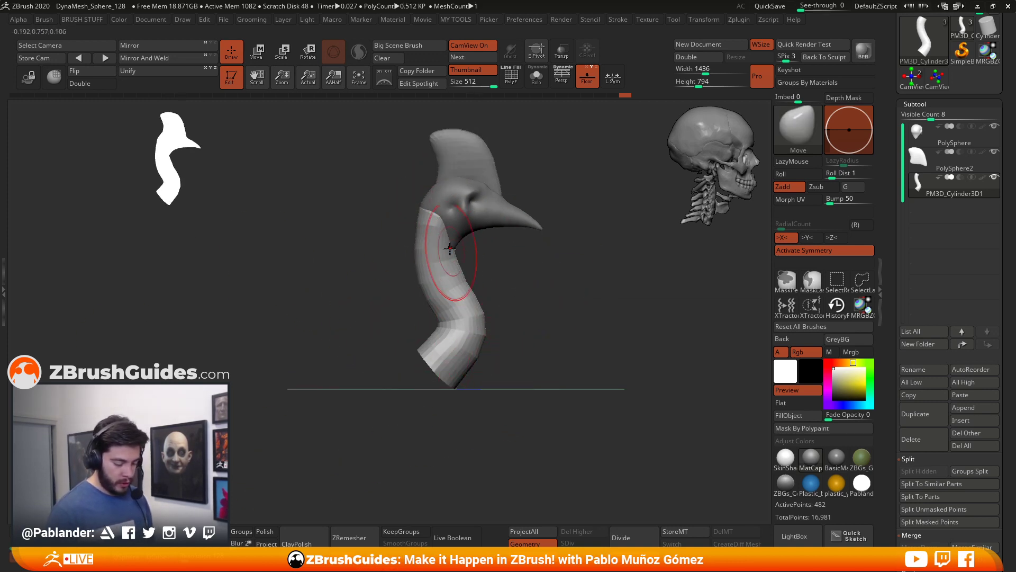
drag(505, 260, 529, 275)
drag(466, 286, 431, 249)
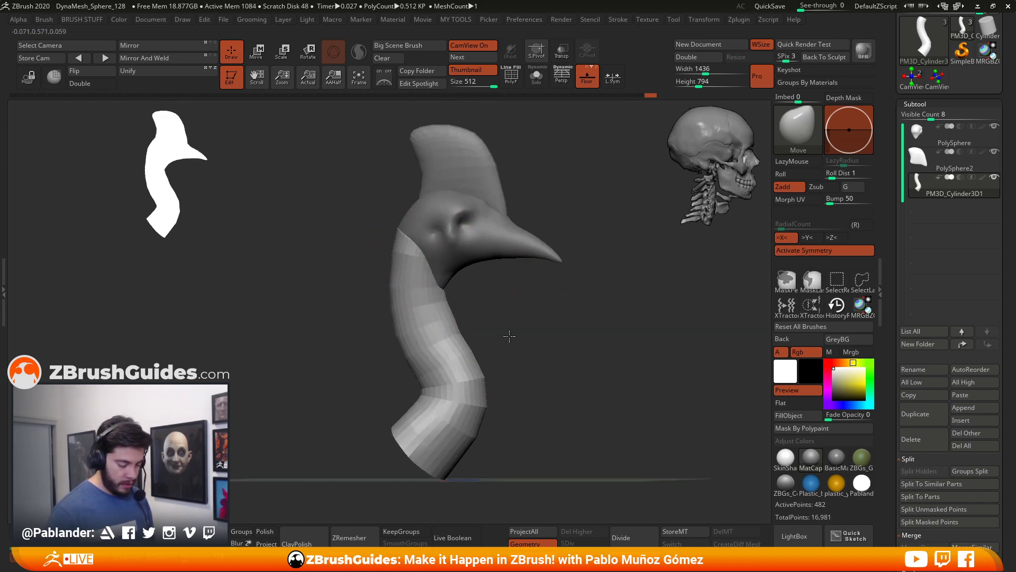
shift+drag(519, 340, 545, 324)
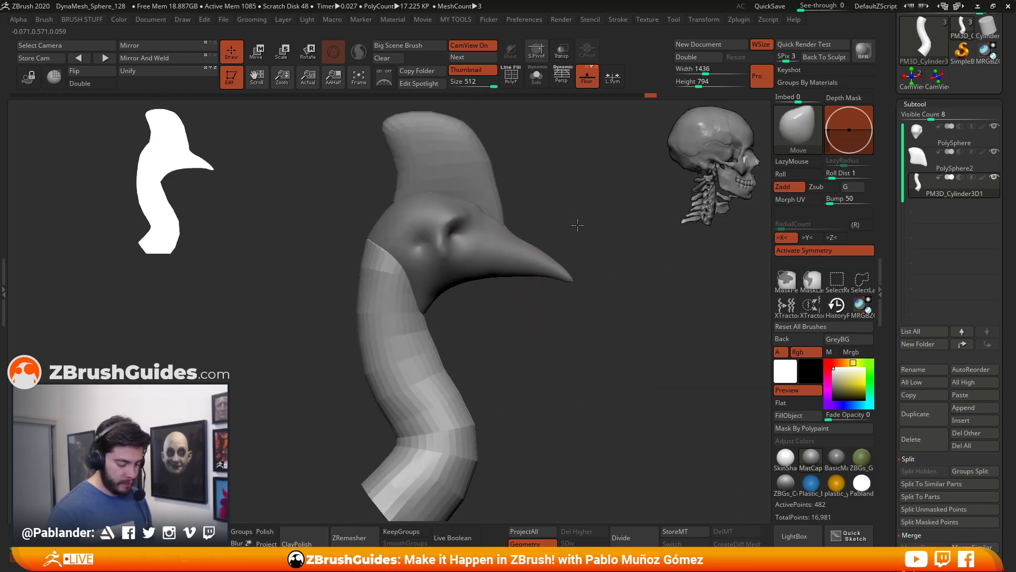
Step: Select the crest and pull its rear edge and top outward to broaden its silhouette
alt+click(392, 195)
drag(378, 214, 367, 173)
drag(436, 145, 439, 140)
alt+drag(555, 182, 562, 200)
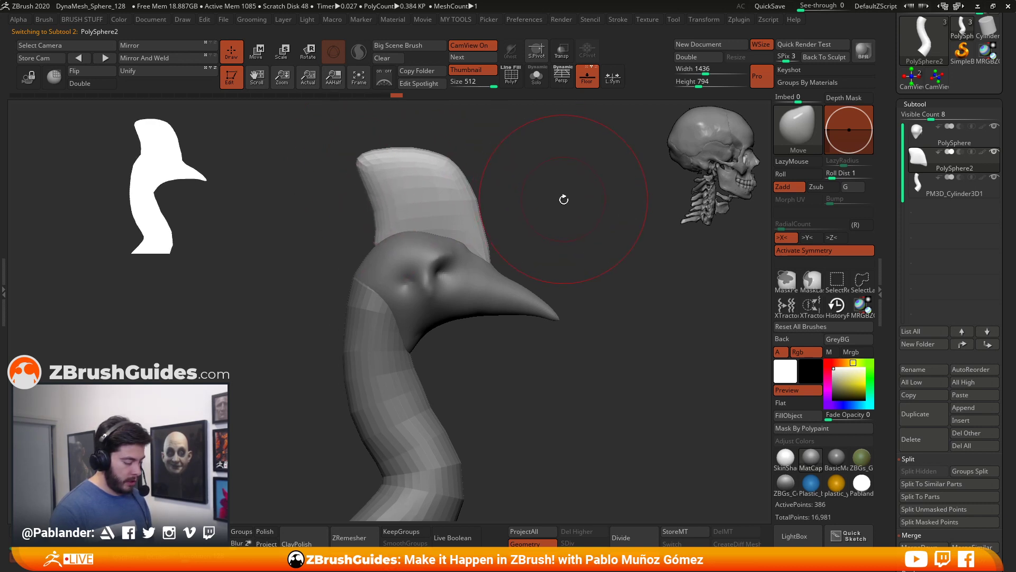
Step: Select the head, reshape the beak's lower edge, and extend the beak's tip forward and slightly down
alt+click(485, 287)
key(space)
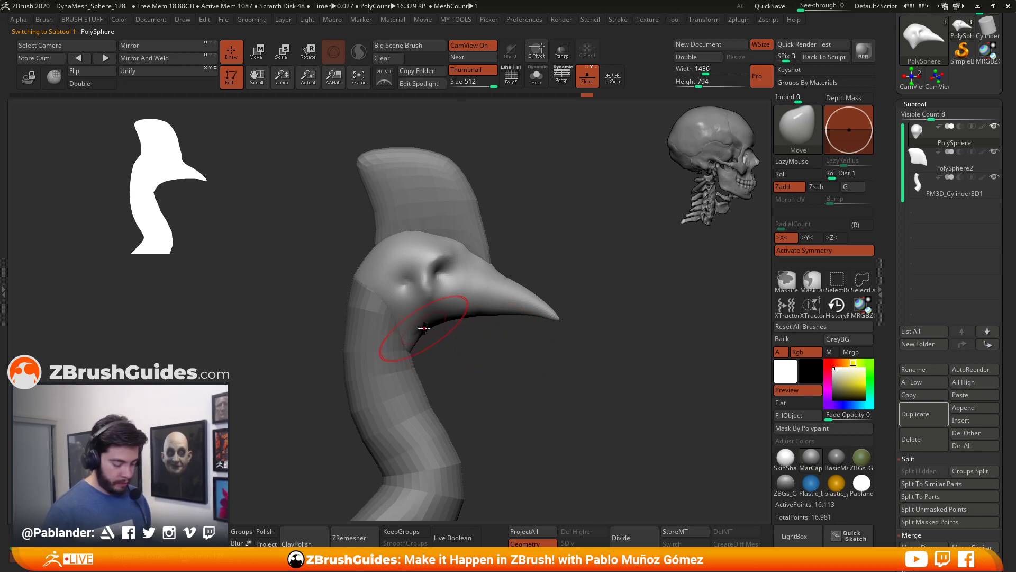
mouse_move(417, 337)
mouse_down()
mouse_move(479, 344)
mouse_move(484, 315)
mouse_up()
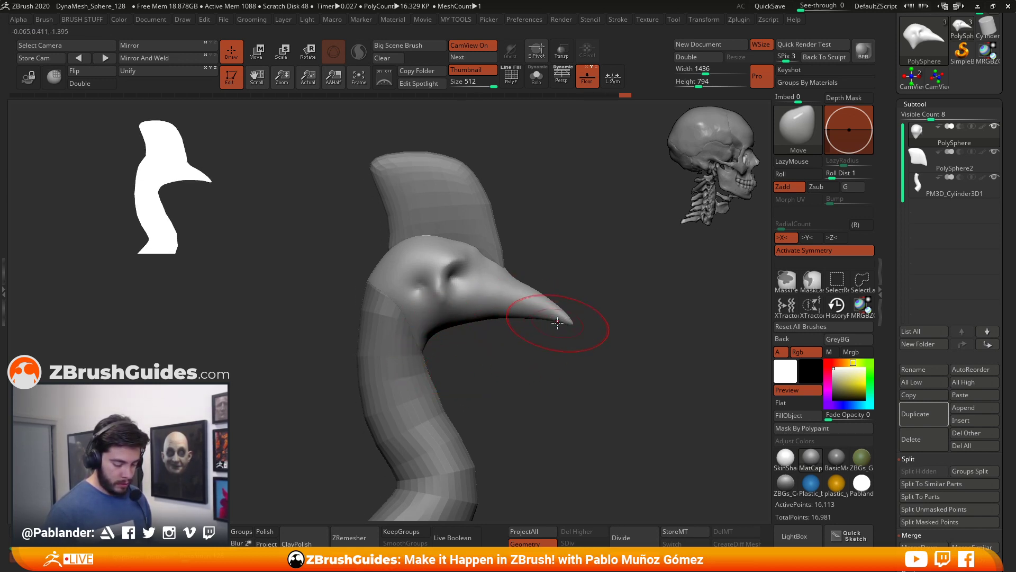
key(space)
drag(571, 321, 590, 331)
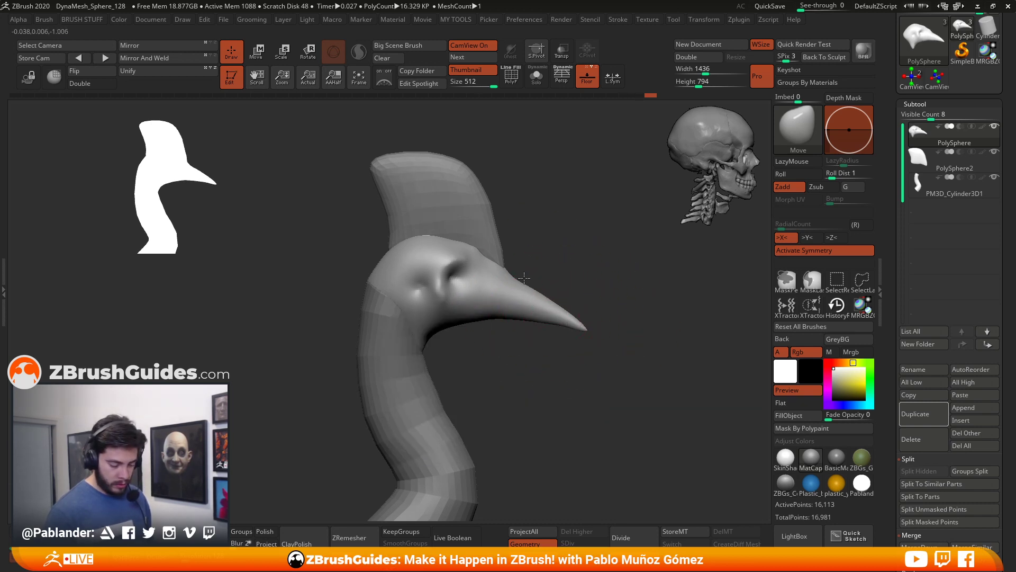
Step: Round out the beak's upper ridge toward the tip with a resized Move brush
key(space)
drag(581, 248, 574, 245)
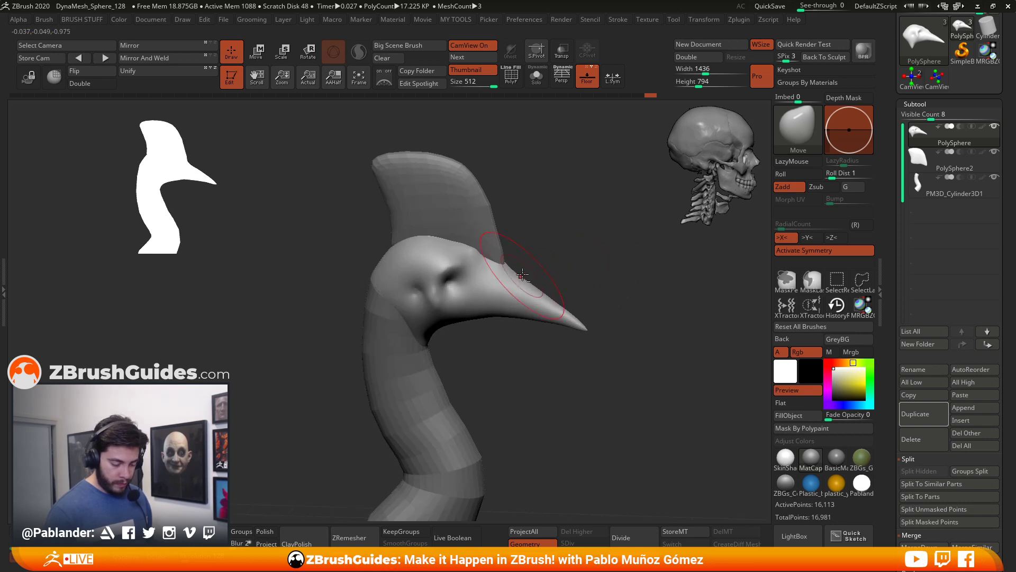
mouse_move(539, 288)
mouse_down()
mouse_move(594, 317)
mouse_move(593, 334)
mouse_move(582, 323)
mouse_up()
mouse_move(553, 373)
mouse_down()
mouse_move(594, 404)
mouse_move(602, 385)
mouse_up()
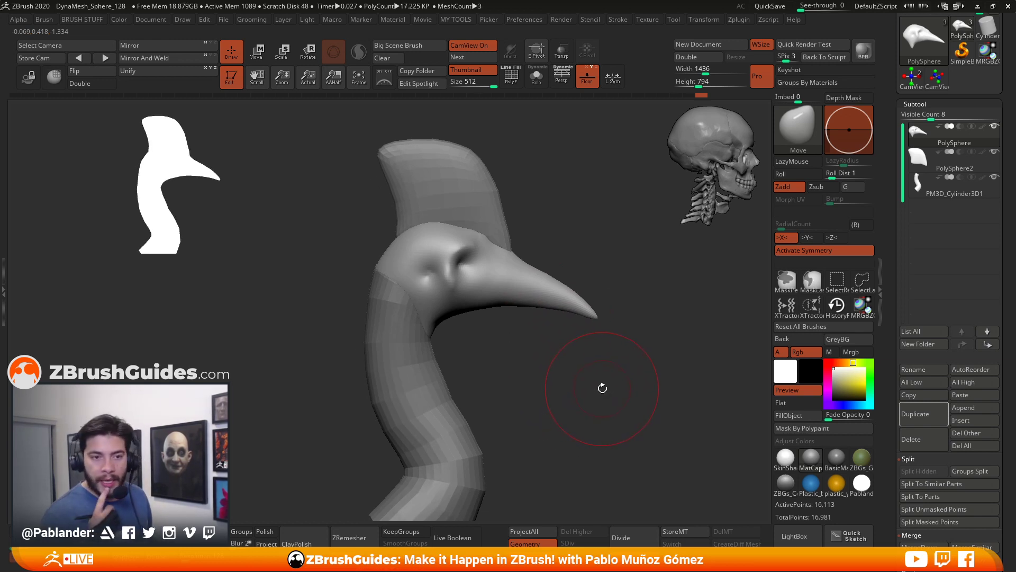
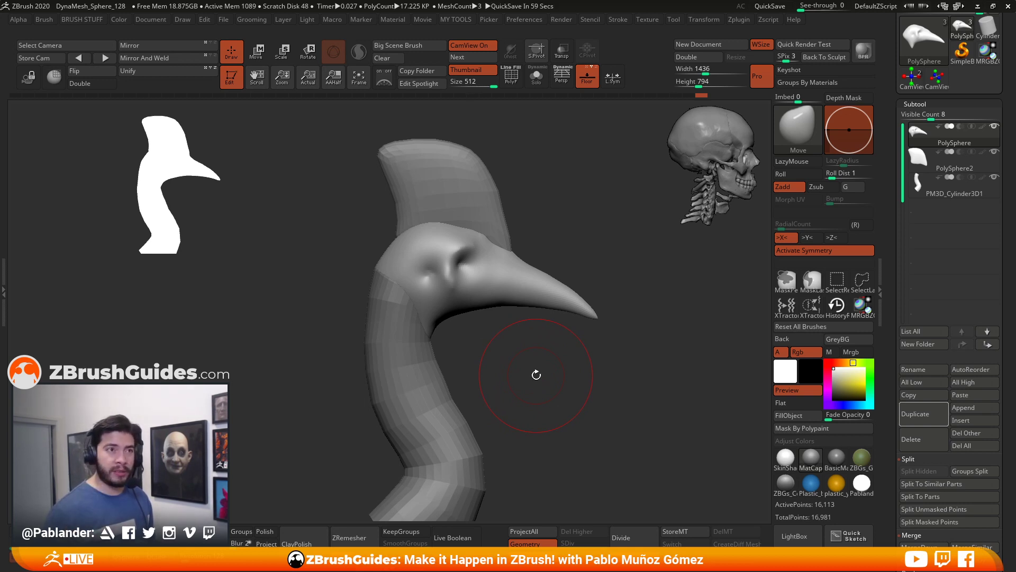
Step: Step back through the recent head and beak edits to compare with the earlier shape
drag(549, 362, 517, 342)
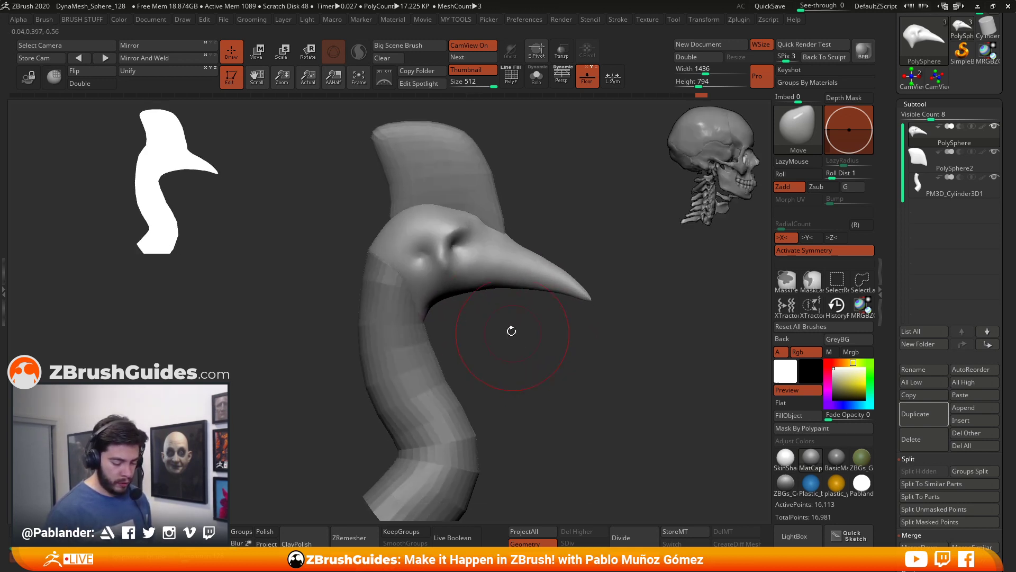
mouse_move(469, 298)
mouse_down()
mouse_move(539, 312)
mouse_move(572, 287)
mouse_move(533, 256)
mouse_move(566, 238)
mouse_up()
key(ctrl+z)
key(ctrl+z)
key(ctrl+z)
key(ctrl+z)
key(ctrl+z)
key(ctrl+z)
key(ctrl+z)
key(ctrl+z)
key(ctrl+z)
key(ctrl+z)
key(ctrl+z)
key(ctrl+z)
key(ctrl+z)
key(ctrl+z)
key(ctrl+z)
key(ctrl+z)
key(ctrl+z)
Step: Pull the cheeks beneath the eye sockets outward on both sides of the head, working from the front view
key(space)
drag(589, 276, 495, 260)
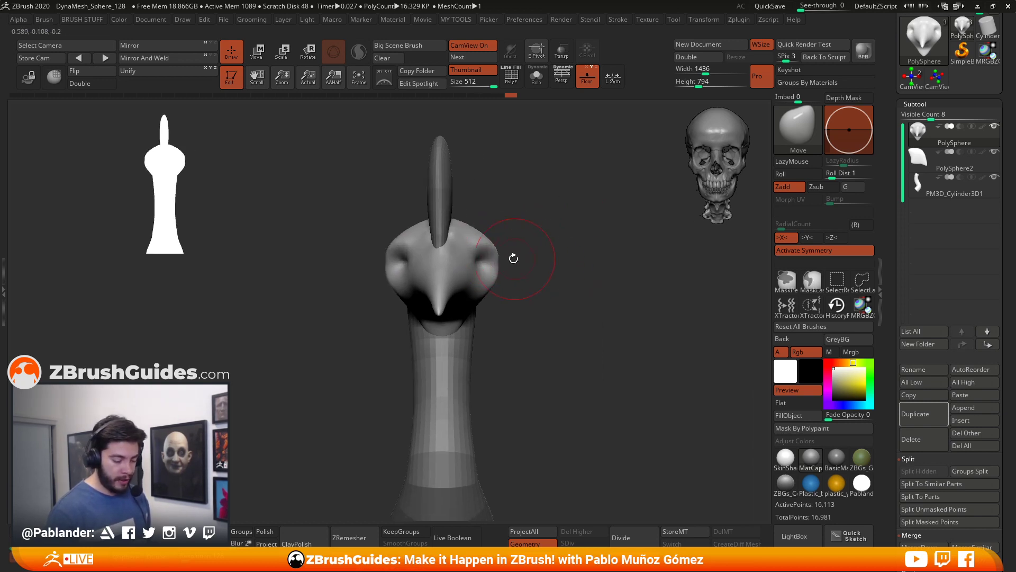
drag(548, 263, 545, 265)
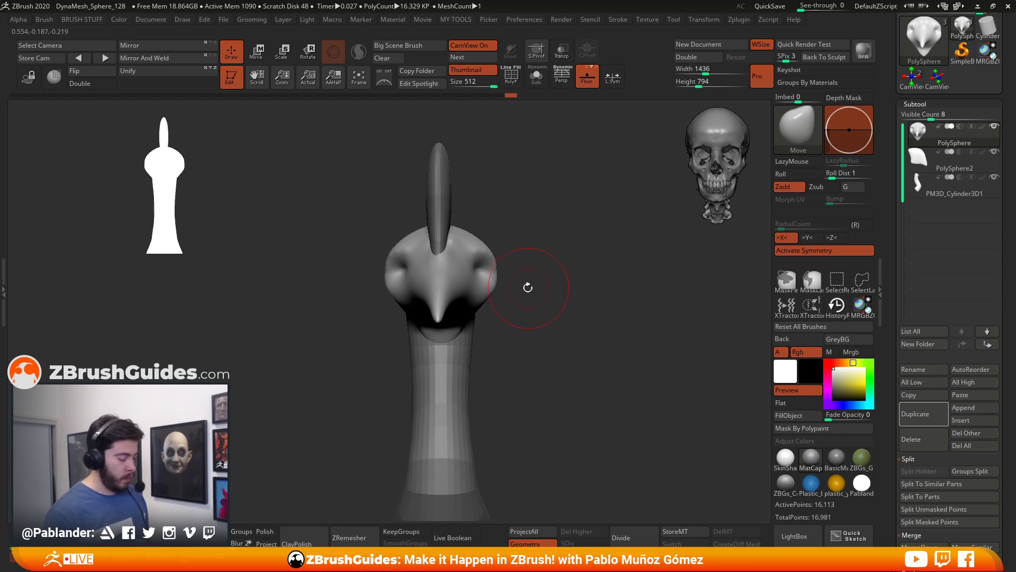
drag(497, 287, 501, 287)
right_click(498, 260)
drag(598, 235, 495, 245)
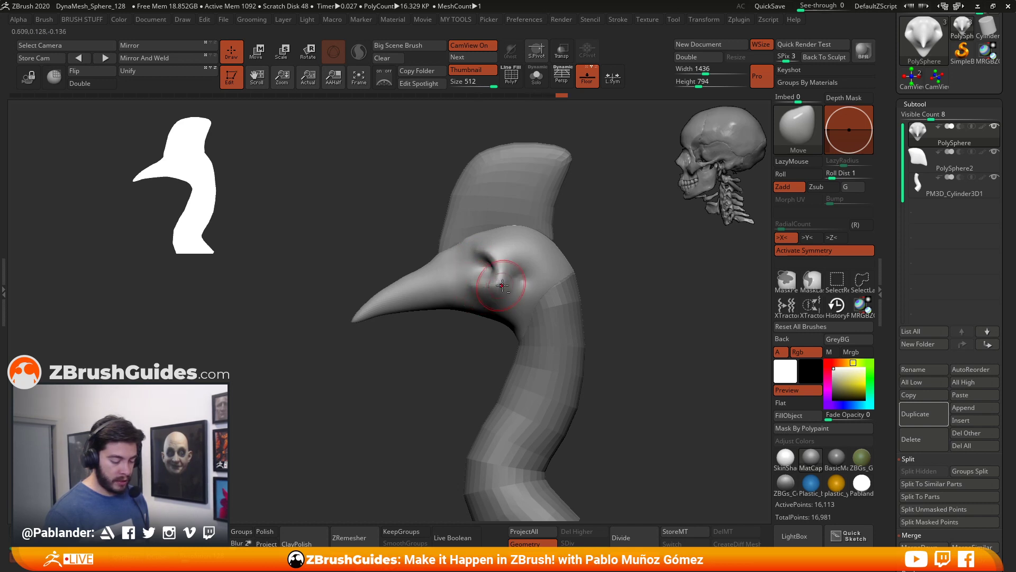
shift+drag(454, 329, 521, 318)
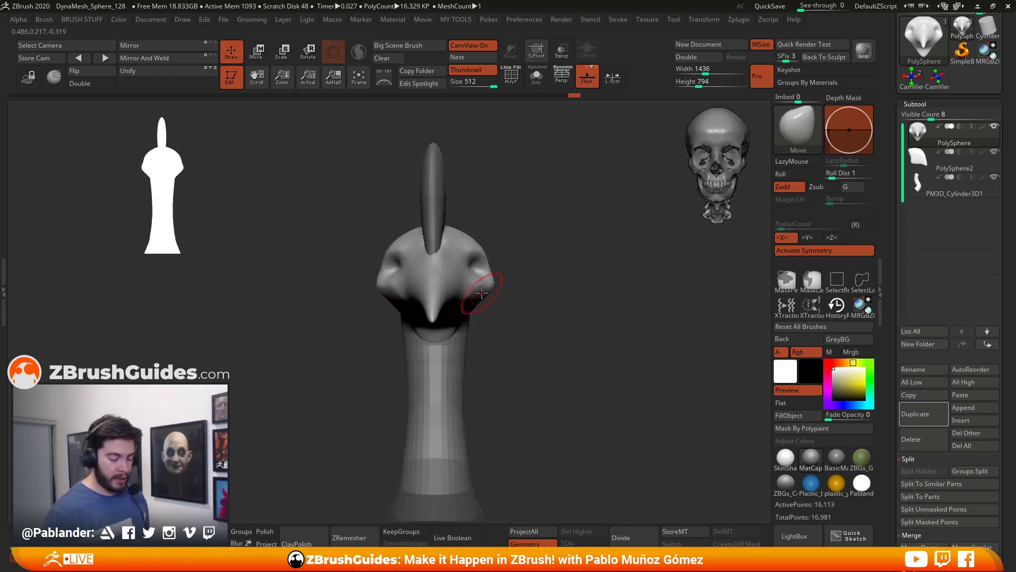
shift+drag(530, 336, 512, 310)
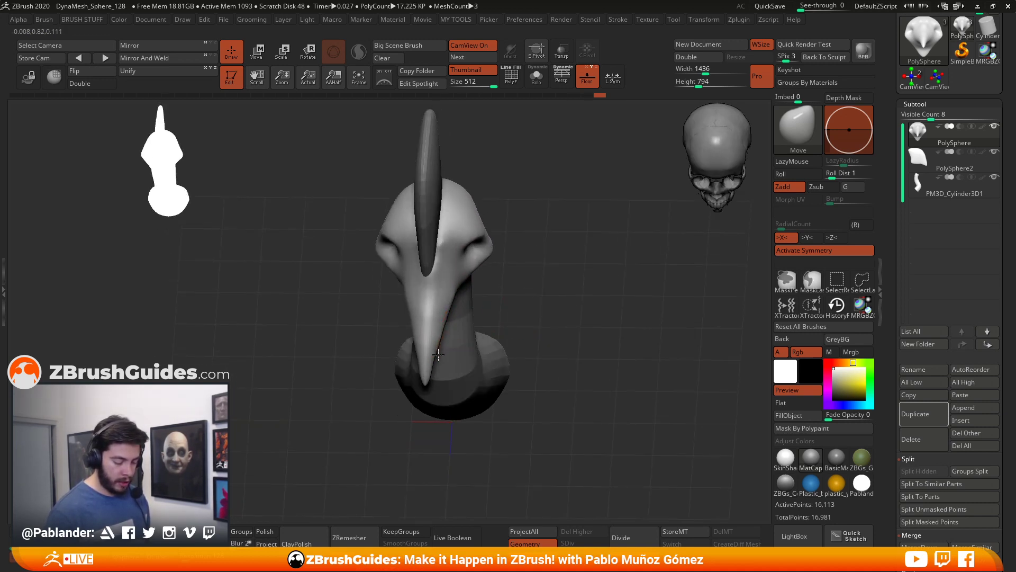
Step: Reshape the eye sockets and the side of the head behind them with a resized Move brush
shift+drag(519, 295, 556, 295)
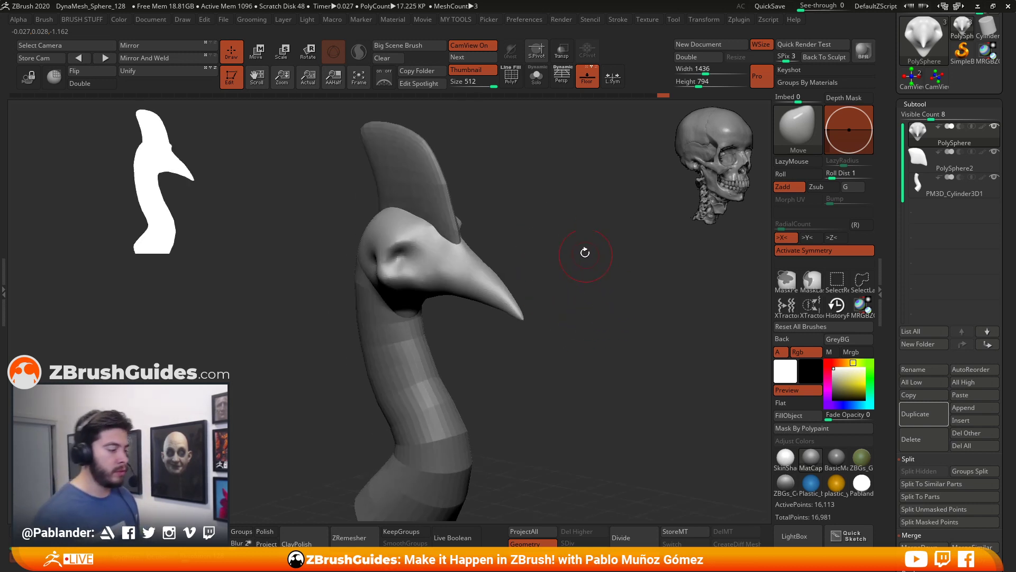
drag(588, 313, 564, 309)
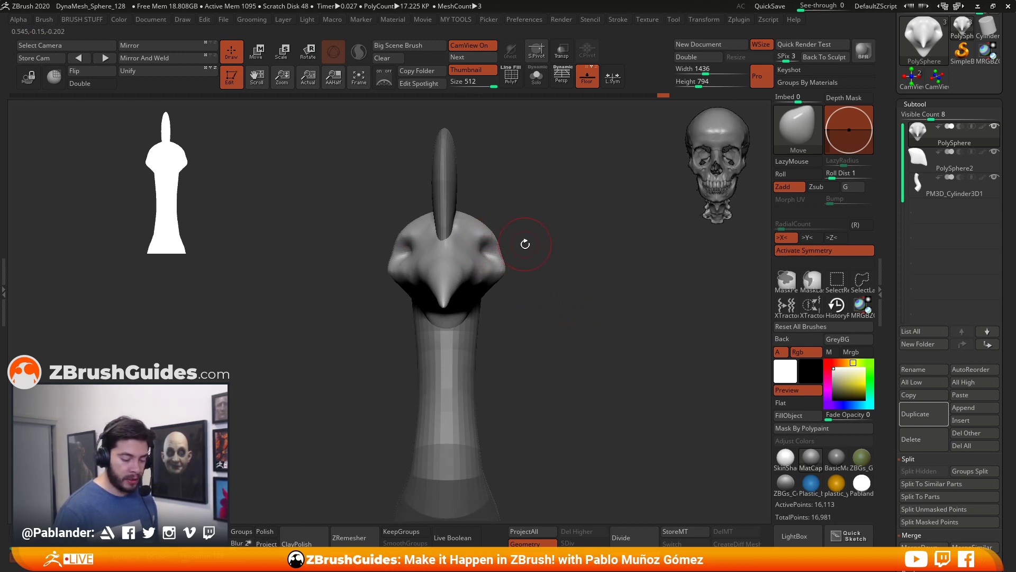
drag(508, 241, 494, 250)
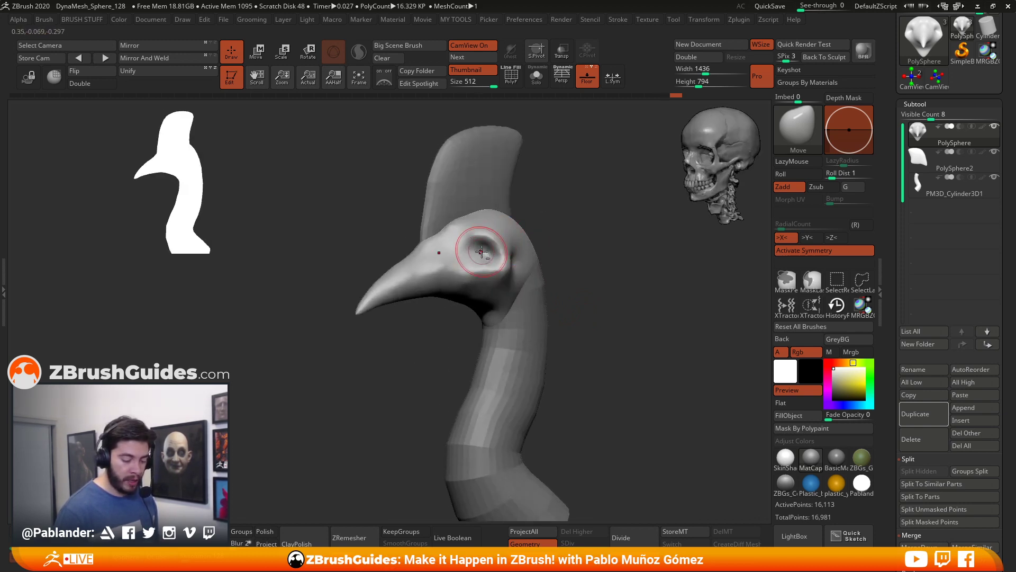
right_drag(475, 252, 478, 254)
mouse_move(543, 257)
mouse_down()
mouse_move(540, 284)
mouse_move(508, 258)
mouse_move(438, 295)
mouse_up()
alt+right_drag(458, 285, 429, 273)
key(space)
drag(449, 262, 458, 261)
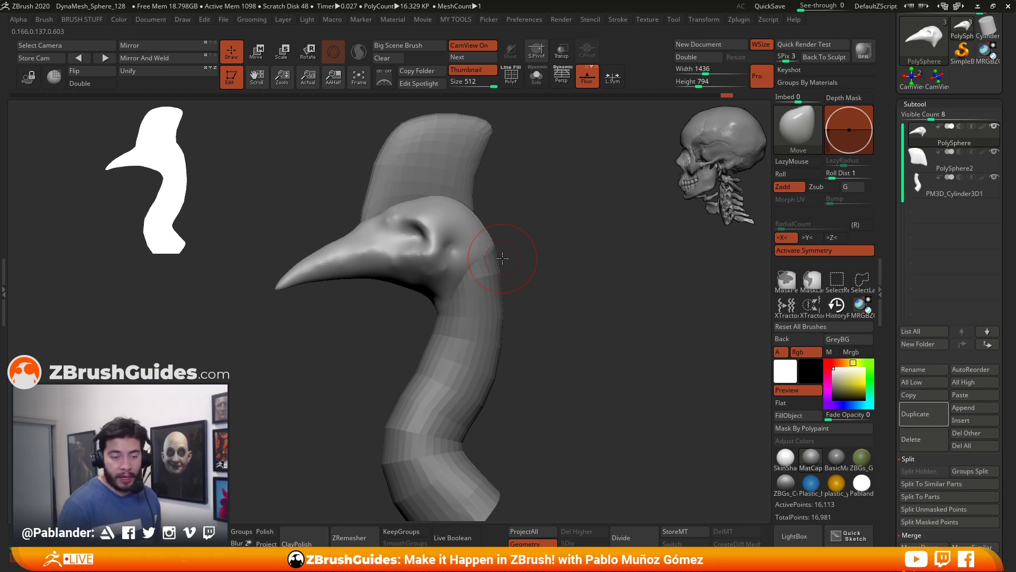
Step: Refine the head's profile along the brow, the back of the skull and the throat below the beak
mouse_move(559, 255)
mouse_down()
mouse_move(524, 261)
mouse_move(488, 244)
mouse_move(452, 246)
mouse_up()
drag(399, 270, 397, 271)
drag(522, 277, 506, 323)
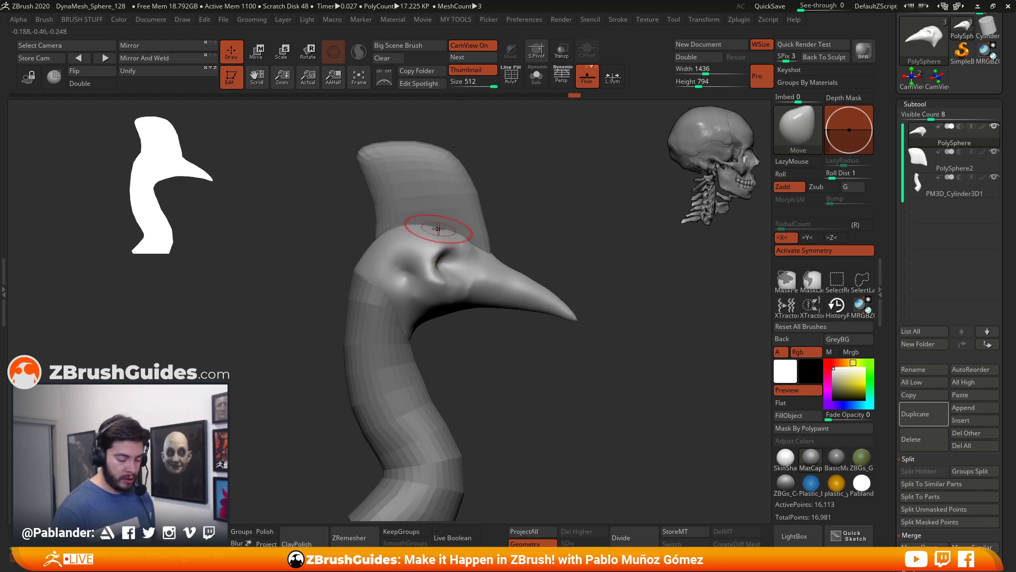
mouse_move(453, 232)
mouse_down()
mouse_move(454, 219)
mouse_move(484, 239)
mouse_up()
drag(367, 266, 363, 249)
drag(460, 336, 419, 313)
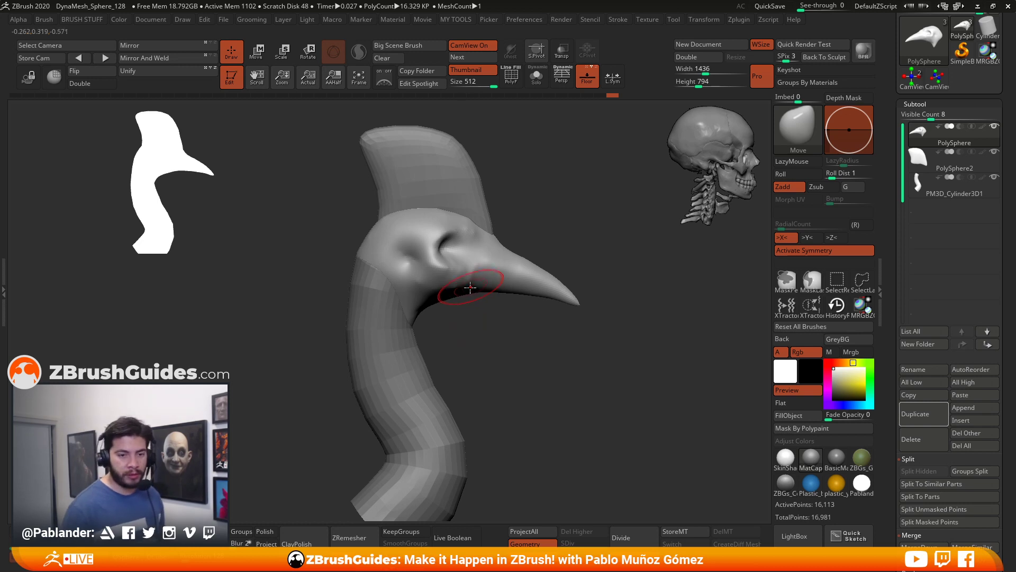
drag(480, 318, 458, 309)
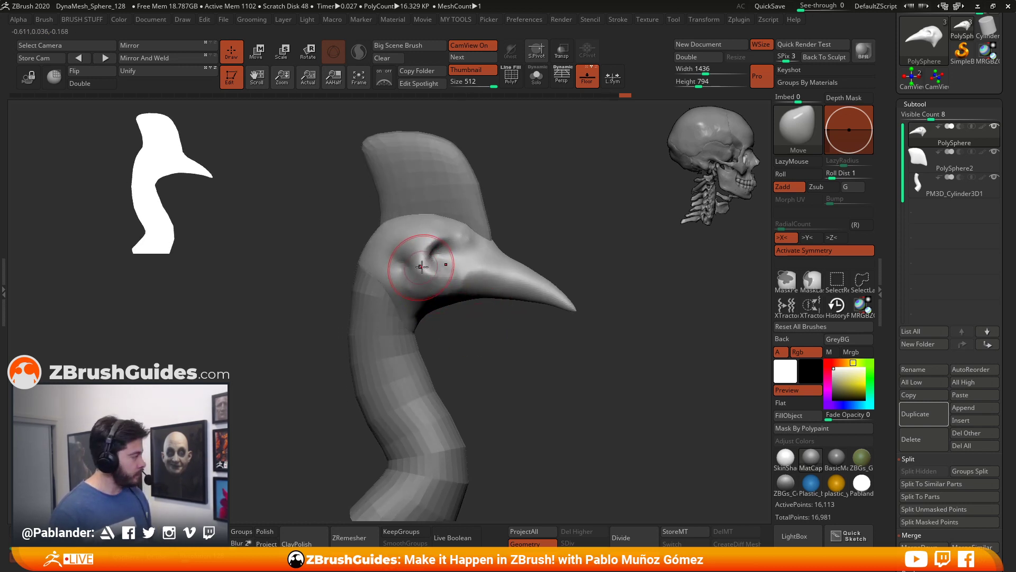
Step: Reshape the eye socket and the cheek ridge behind it, resizing the Move brush between strokes
key(space)
drag(445, 262, 466, 264)
drag(529, 320, 513, 320)
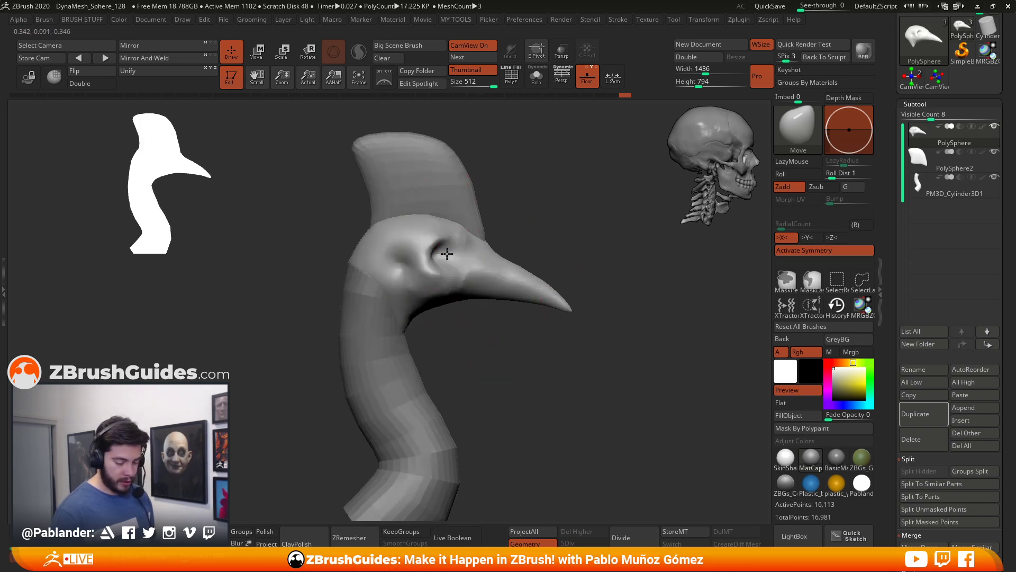
key(space)
drag(460, 272, 449, 272)
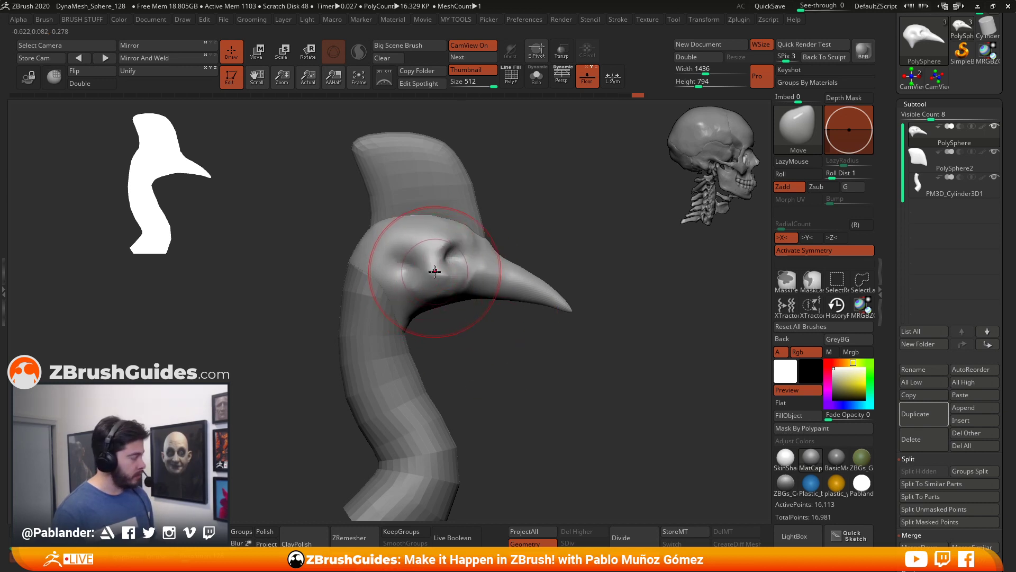
key(space)
drag(435, 271, 387, 278)
Step: Deepen and reshape the hollow behind the eye socket on the side of the head
key(space)
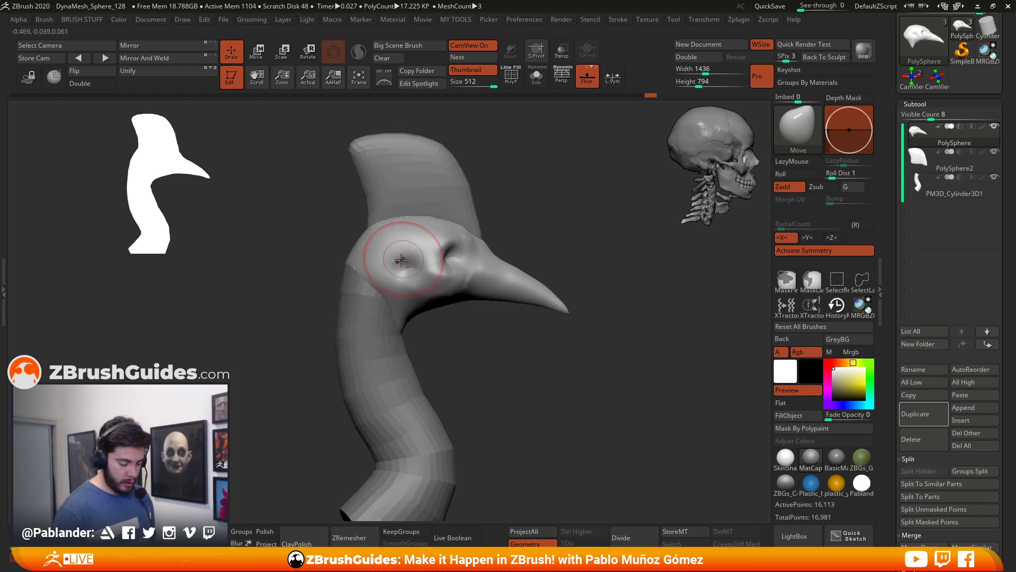
mouse_move(416, 286)
right_down()
mouse_move(423, 291)
mouse_move(414, 270)
right_up()
key(space)
drag(414, 272, 408, 272)
drag(410, 269, 413, 253)
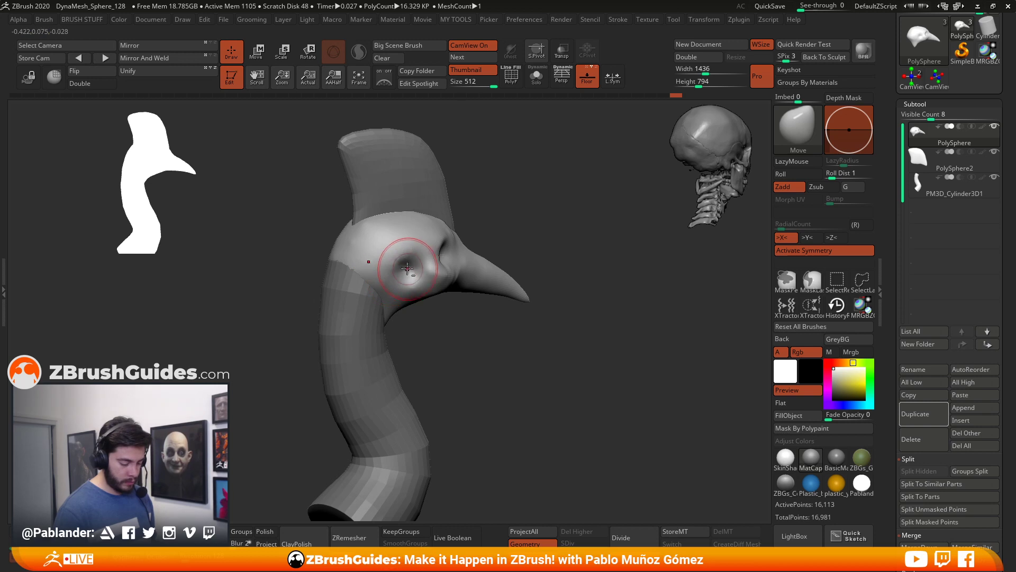
right_drag(459, 331, 419, 269)
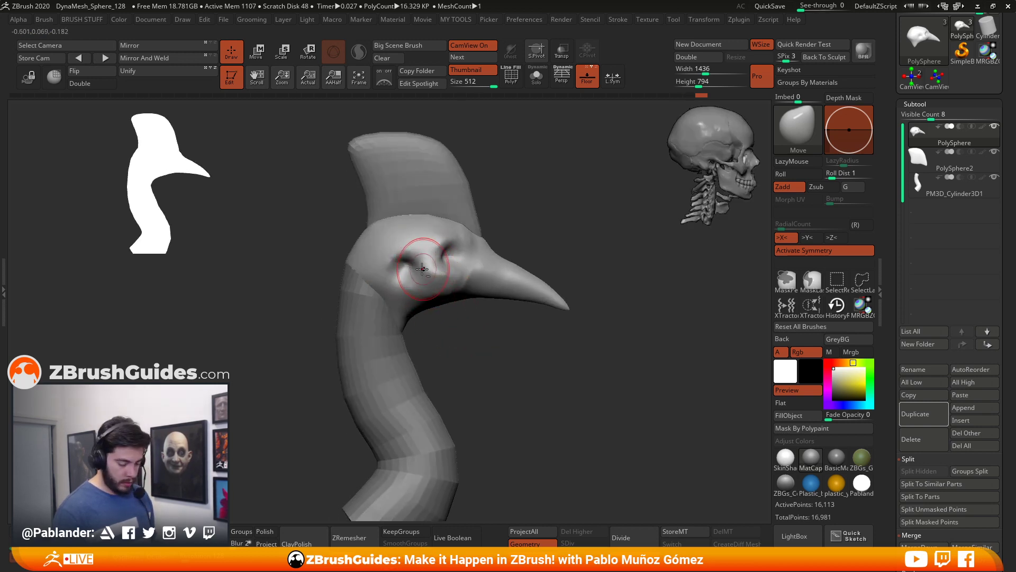
right_drag(468, 328, 457, 308)
Step: Raise the beak's upper ridge in front of the eye socket and curve it down to the tip
mouse_move(496, 340)
right_down()
mouse_move(479, 315)
mouse_move(501, 349)
mouse_move(537, 272)
right_up()
key(space)
right_drag(537, 231, 479, 223)
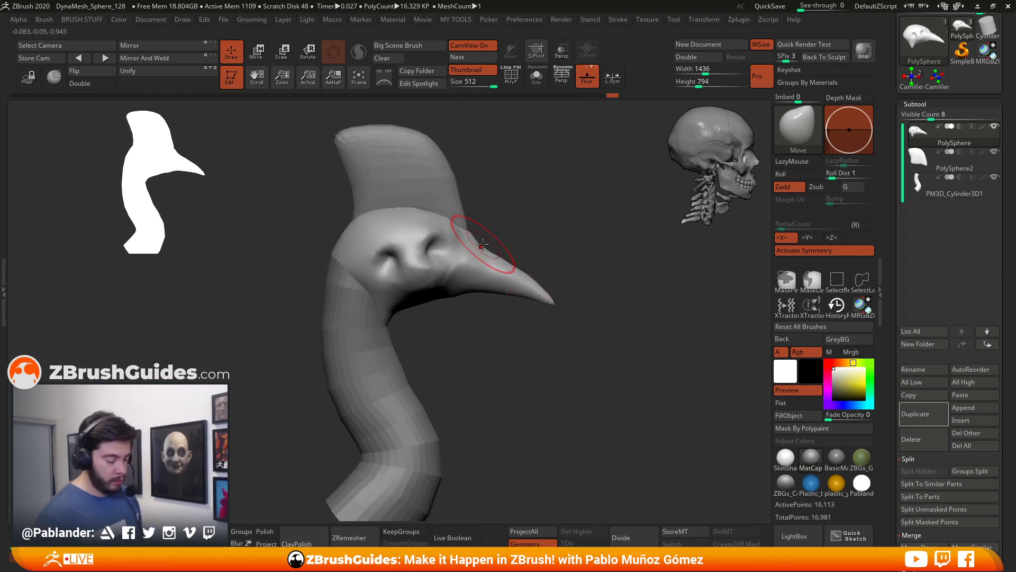
right_drag(526, 223, 516, 218)
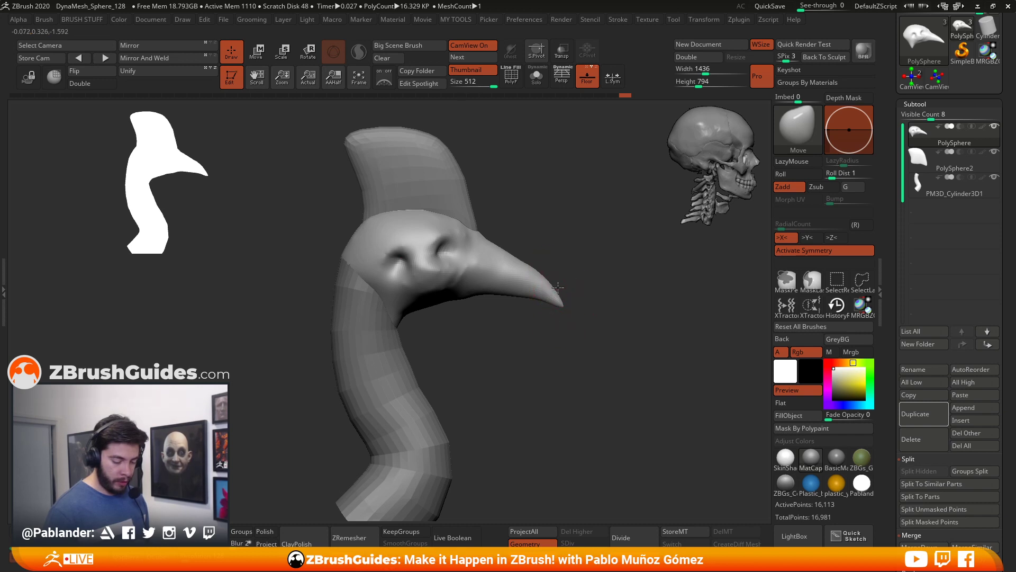
drag(532, 268, 567, 302)
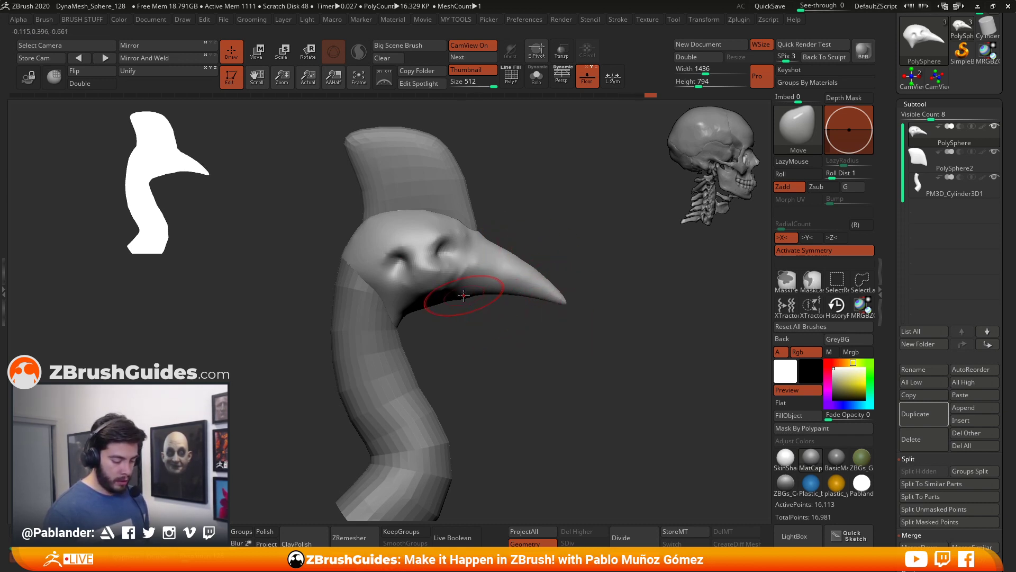
Step: Make the neck cylinder active and adjust its upper end where it meets the back of the head
alt+drag(460, 348, 554, 326)
alt+click(422, 288)
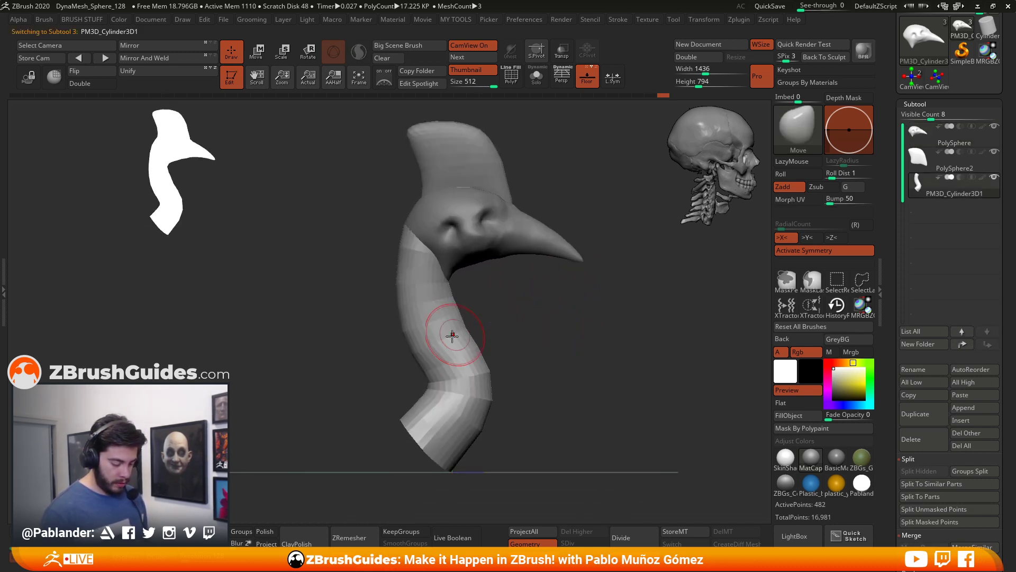
click(406, 301)
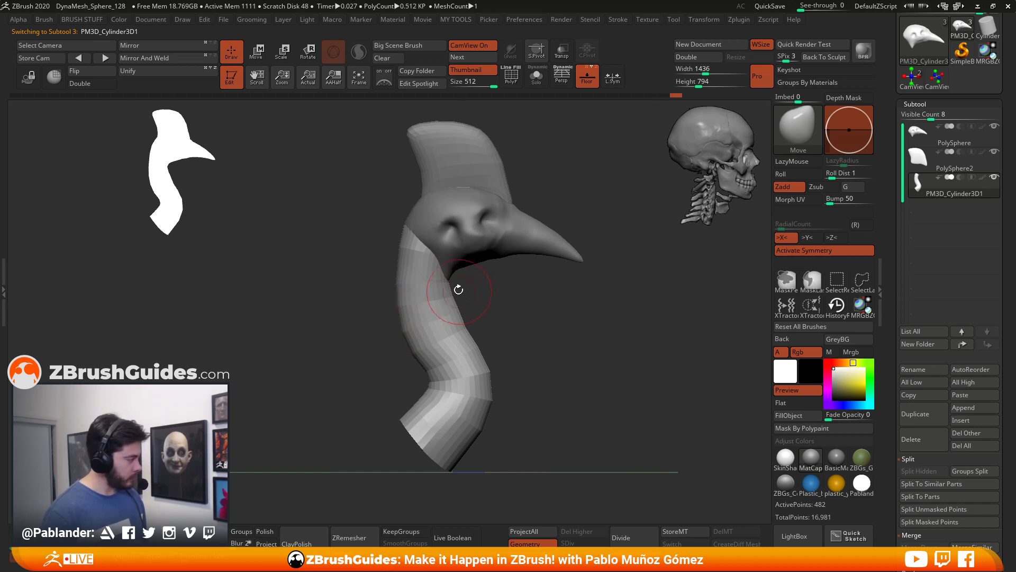
drag(431, 258, 438, 244)
Step: Make the head active again and adjust the sides of the skull above the neck with the Move brush, checking the back and front
alt+click(435, 236)
drag(467, 286, 519, 279)
mouse_move(516, 233)
mouse_down()
mouse_move(574, 223)
mouse_move(538, 236)
mouse_move(540, 260)
mouse_up()
key(space)
shift+drag(521, 264, 484, 272)
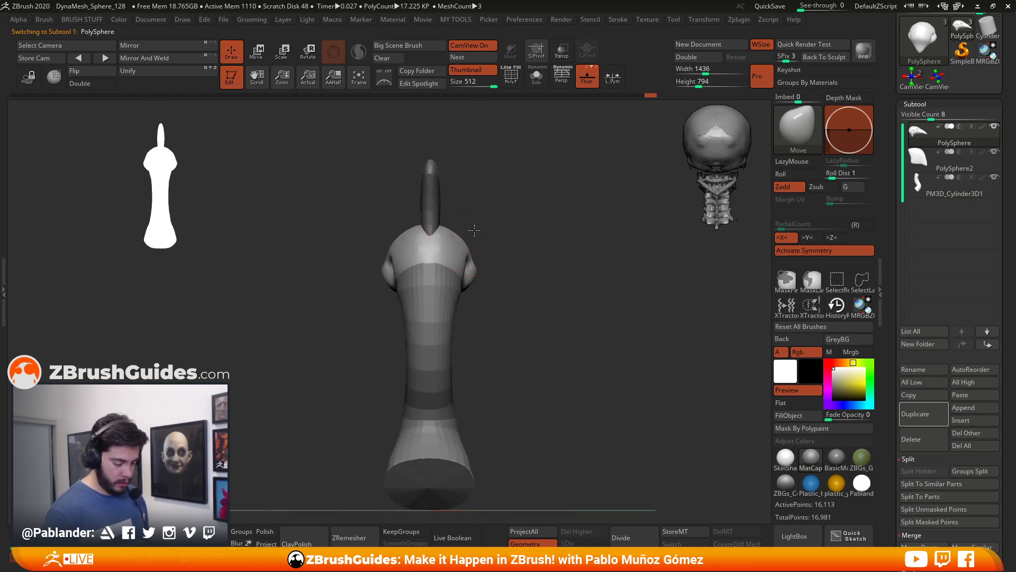
key(space)
alt+drag(515, 197, 518, 217)
drag(459, 254, 505, 263)
mouse_move(506, 265)
right_down()
mouse_move(520, 266)
mouse_move(549, 220)
mouse_move(525, 212)
mouse_move(535, 250)
right_up()
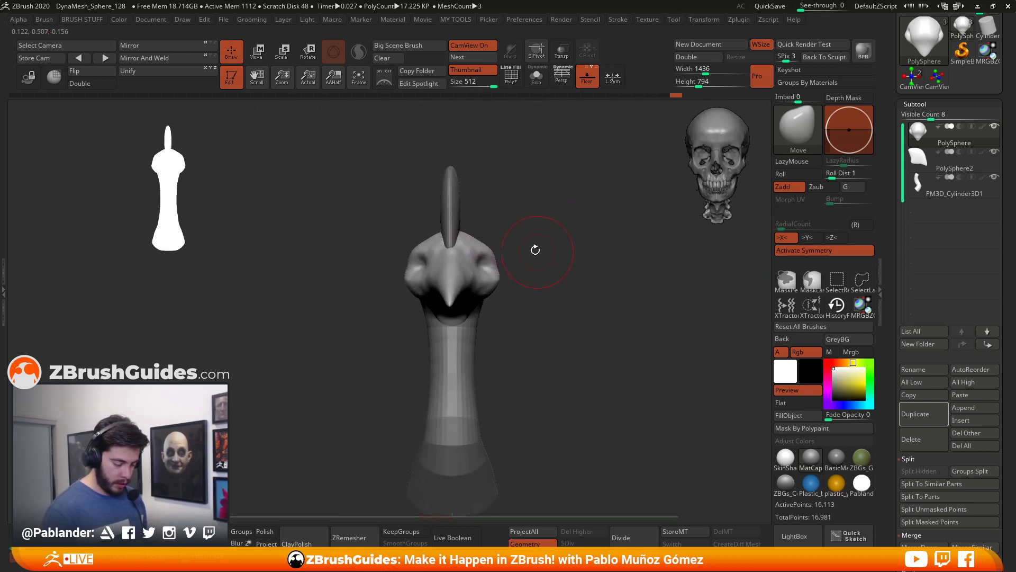
Step: Make the crest active and shift it sideways onto the head's centre line with symmetry turned off
alt+click(456, 220)
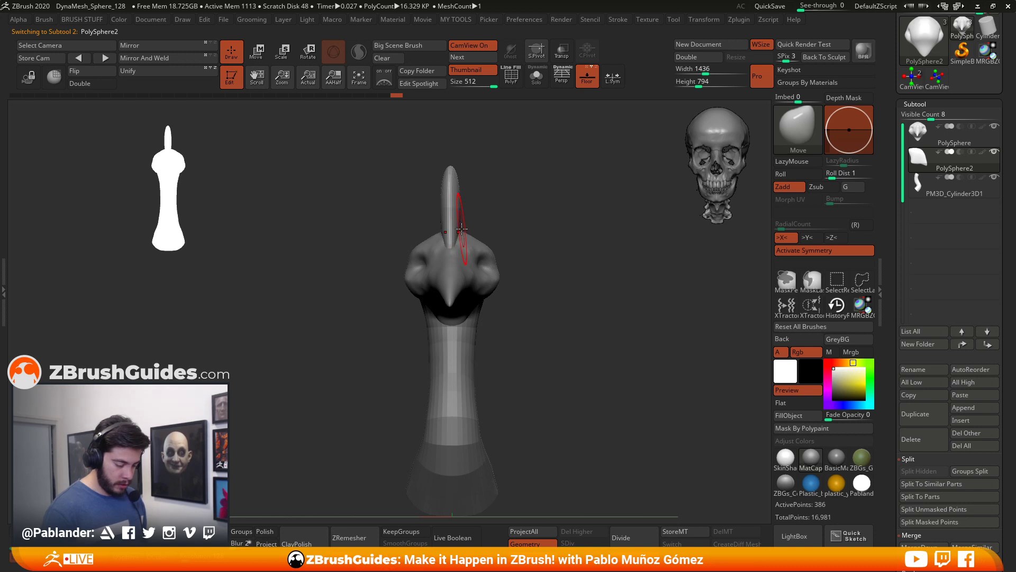
right_drag(528, 301, 535, 358)
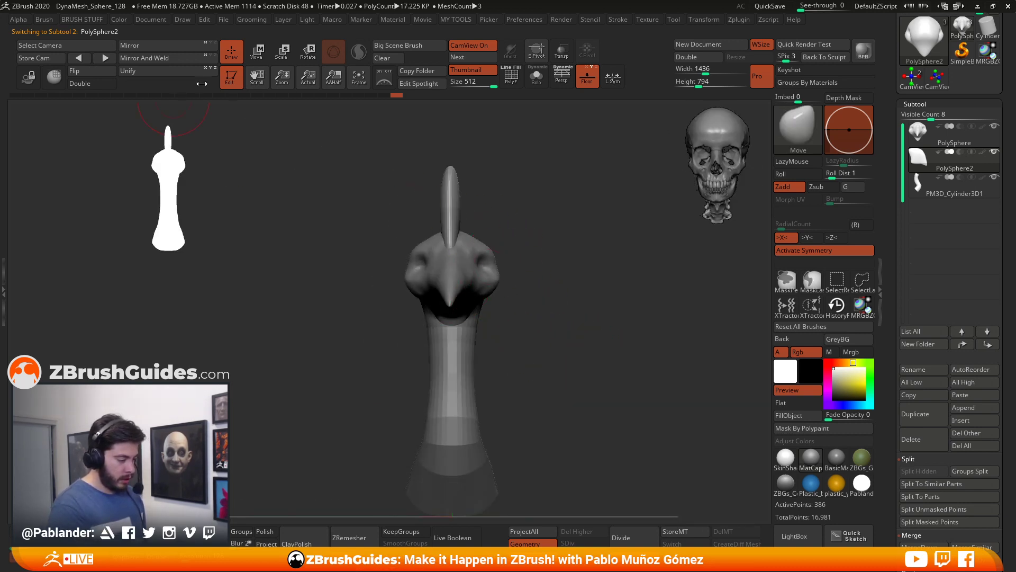
key(w)
alt+right_drag(542, 187, 541, 225)
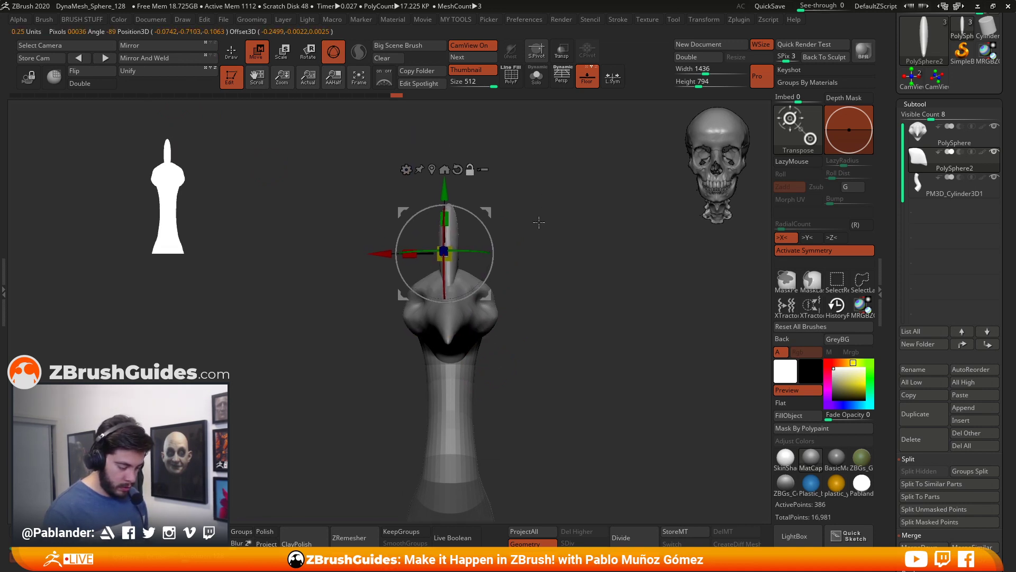
click(567, 81)
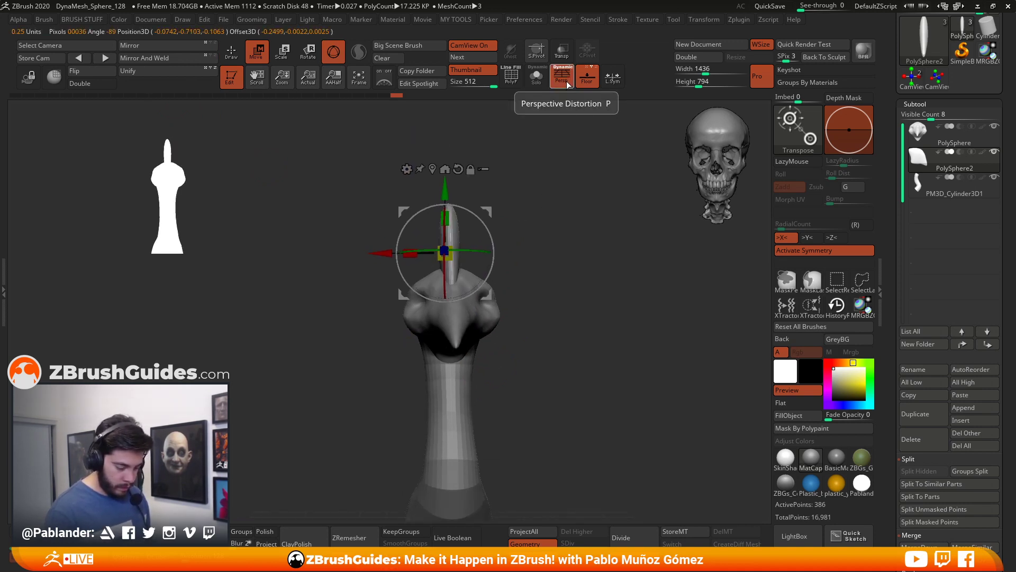
key(p)
drag(385, 250, 387, 253)
click(797, 250)
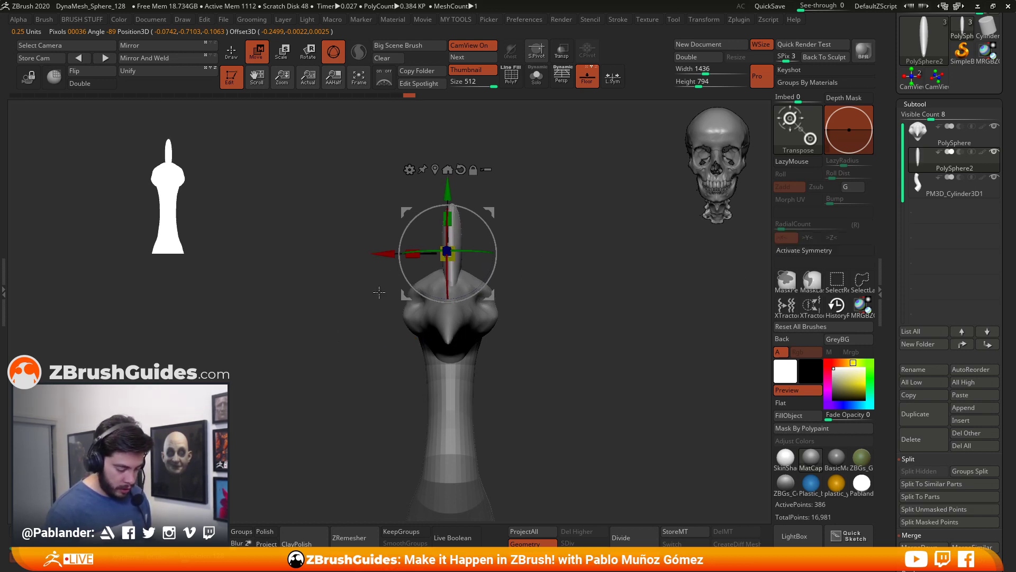
alt+drag(489, 208, 612, 332)
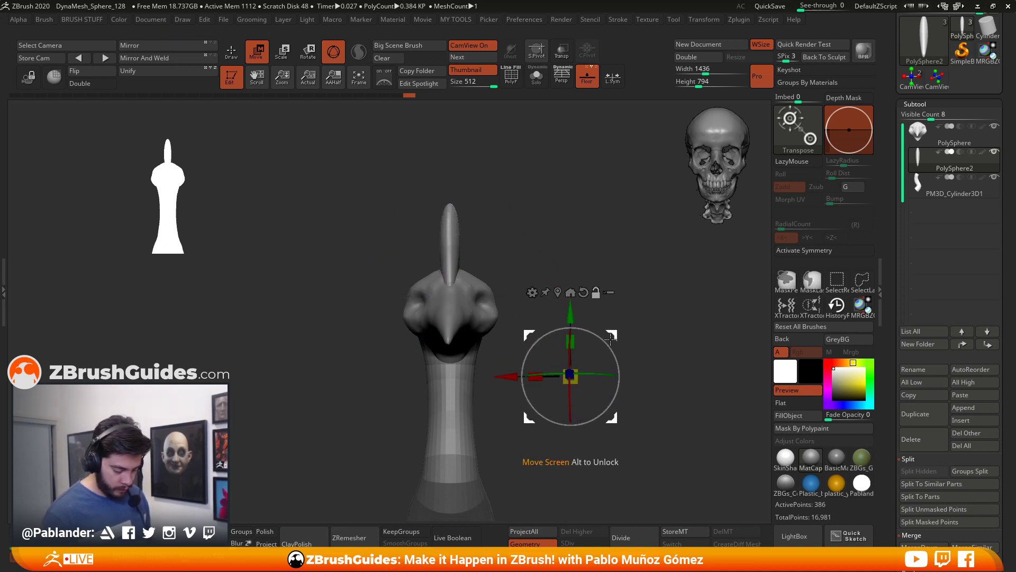
drag(511, 376, 510, 375)
Step: Mirror and weld the crest, and reactivate X symmetry for sculpting
click(231, 51)
click(153, 58)
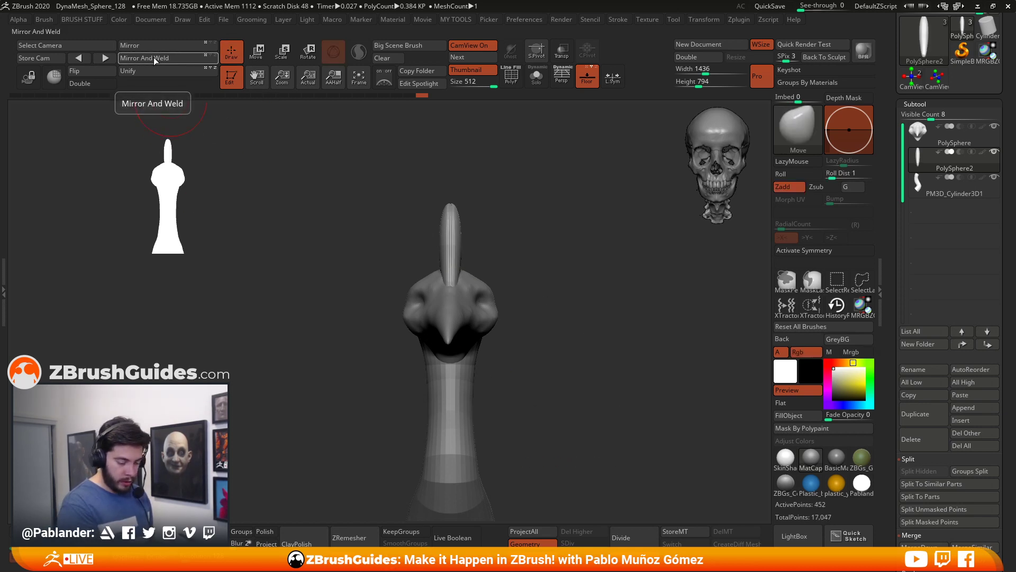
key(x)
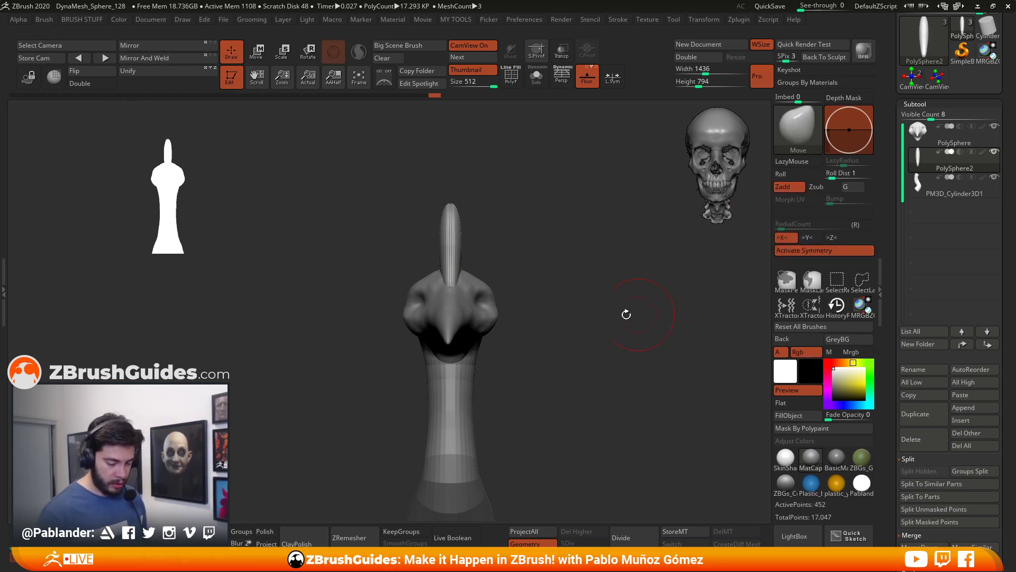
Step: Widen the crest's base where it meets the forehead and taper it toward the top
shift+drag(450, 268, 450, 214)
right_drag(451, 214, 488, 215)
shift+drag(435, 211, 373, 211)
mouse_move(479, 201)
right_down()
mouse_move(487, 200)
mouse_move(486, 256)
mouse_move(579, 227)
right_up()
right_drag(492, 227, 521, 276)
mouse_move(519, 278)
mouse_down()
mouse_move(523, 286)
mouse_move(501, 257)
mouse_move(479, 265)
mouse_up()
right_drag(571, 232, 520, 233)
drag(509, 241, 516, 245)
drag(505, 233, 502, 231)
mouse_move(554, 229)
right_down()
mouse_move(524, 229)
mouse_move(599, 286)
mouse_move(579, 276)
right_up()
mouse_move(490, 283)
mouse_down()
mouse_move(493, 294)
mouse_move(487, 275)
mouse_up()
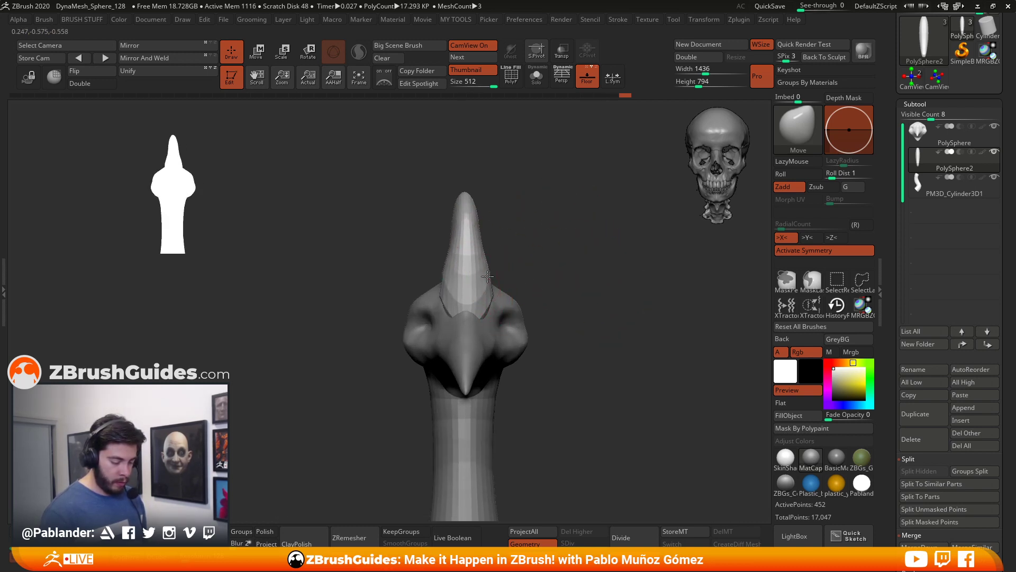
right_drag(508, 252, 571, 236)
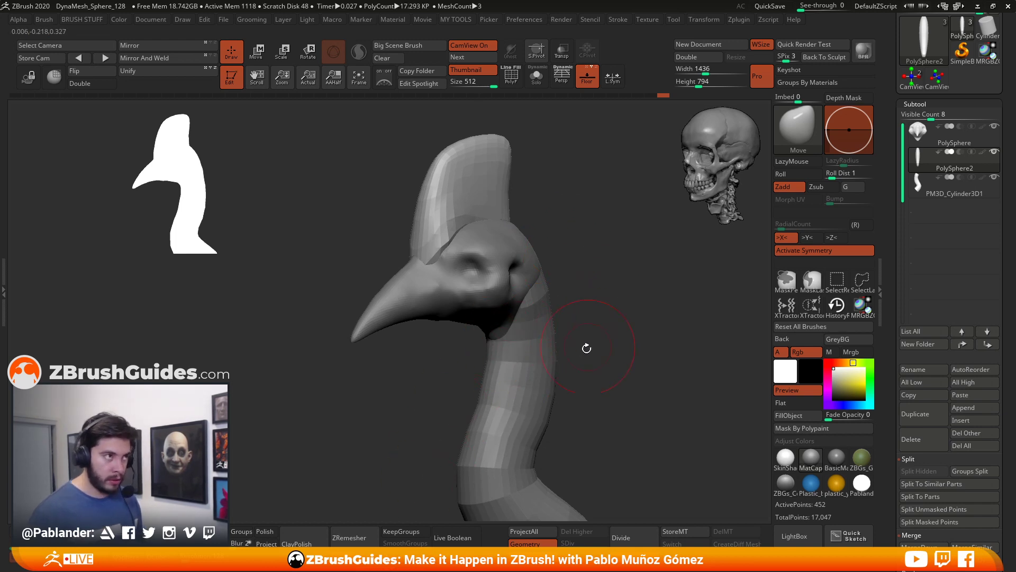
Step: Reshape the crest's upper tip from the front and smooth its surface
right_drag(589, 311, 567, 295)
mouse_move(558, 251)
right_down()
mouse_move(420, 240)
mouse_move(481, 243)
mouse_move(445, 206)
right_up()
drag(498, 213, 493, 221)
right_drag(493, 220, 476, 223)
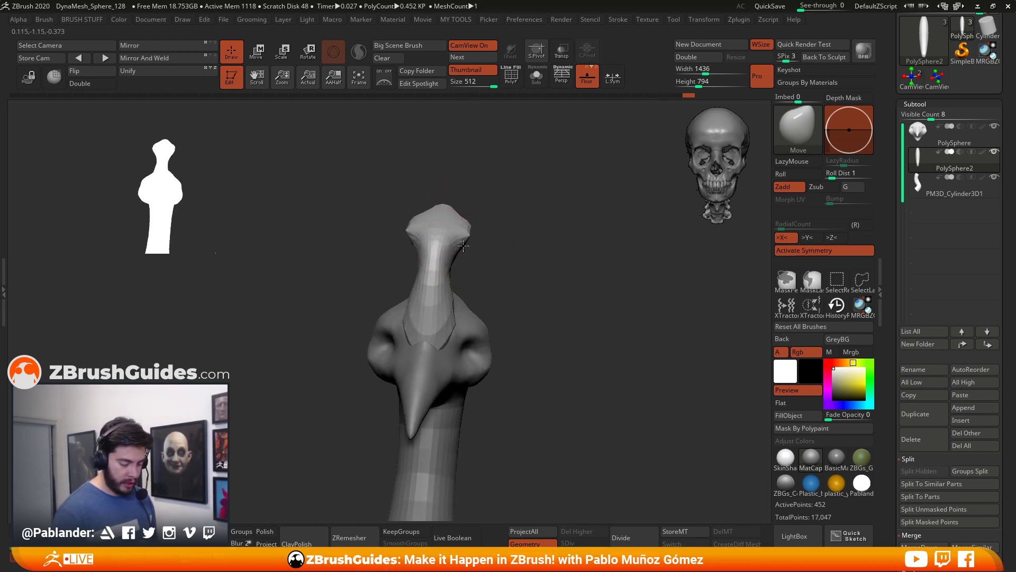
right_drag(525, 283, 481, 286)
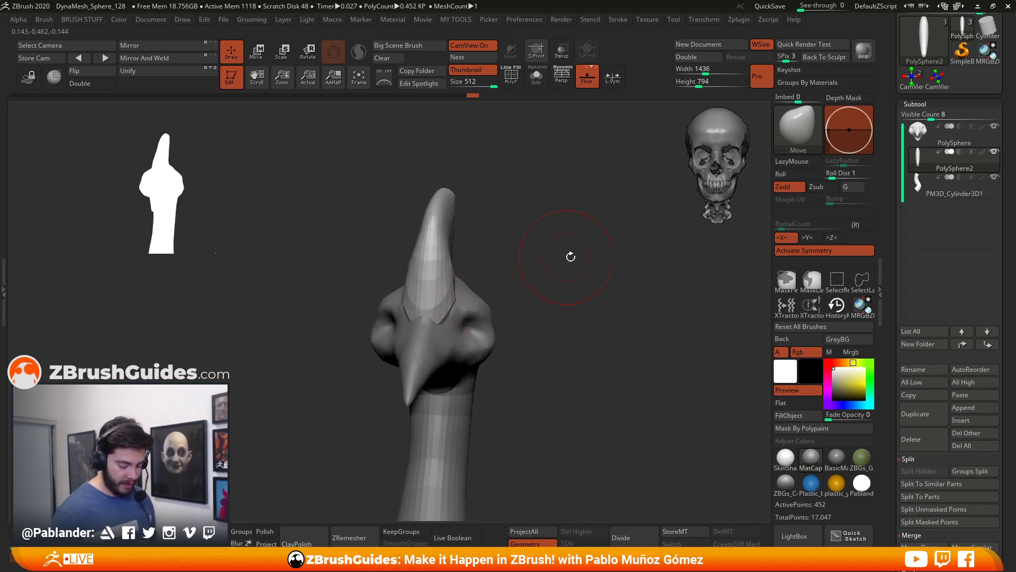
right_drag(555, 254, 476, 283)
right_drag(548, 268, 557, 243)
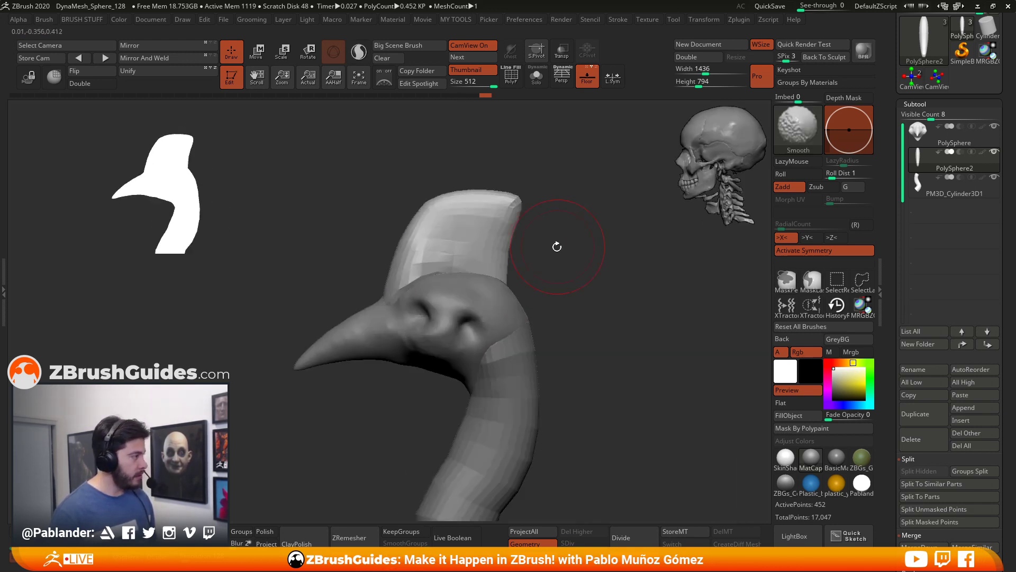
Step: Thicken the crest's sides and shape its rear tip, checking the front, back and side
right_drag(445, 272, 528, 275)
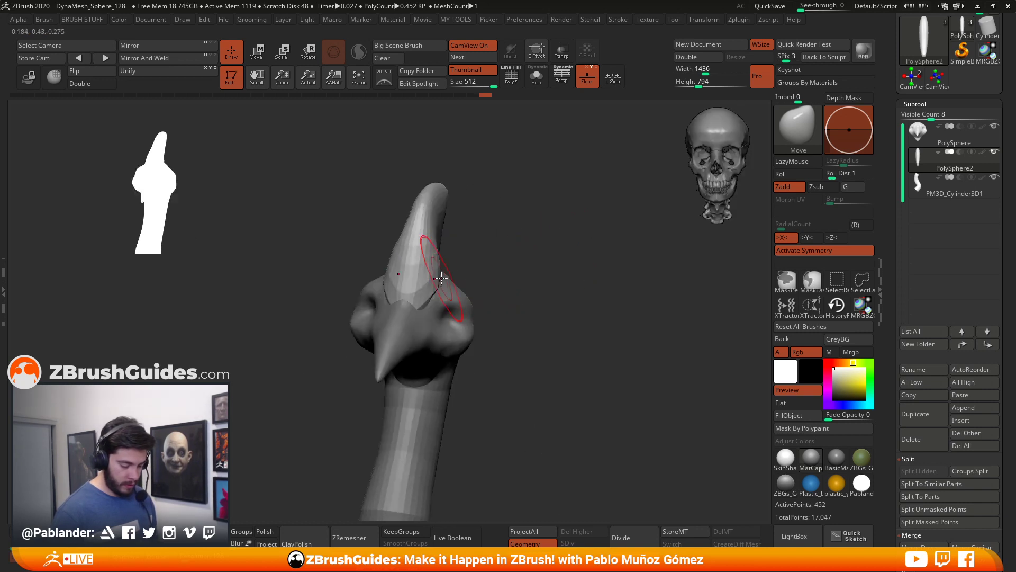
right_drag(450, 256, 508, 292)
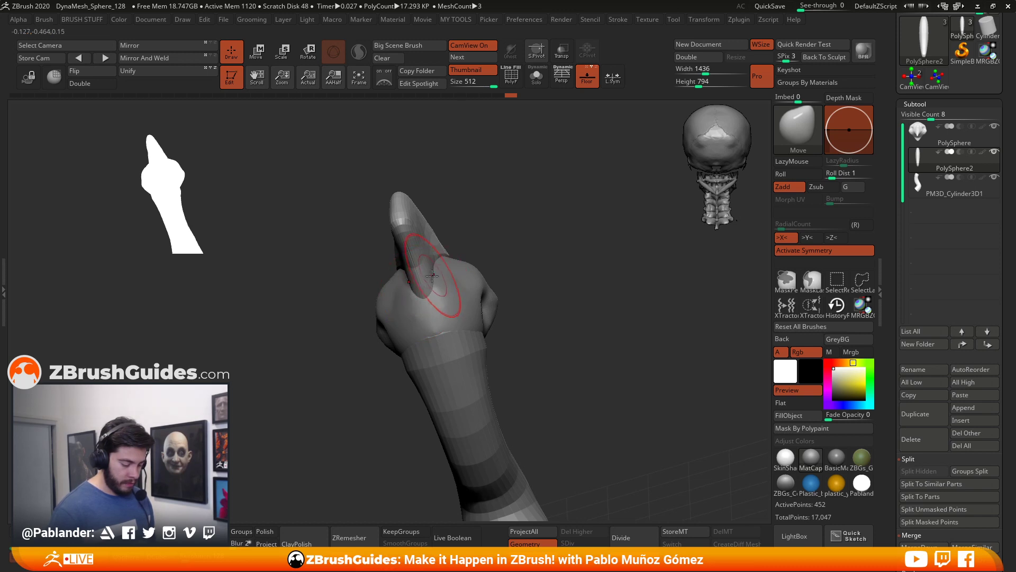
shift+right_drag(434, 259, 478, 229)
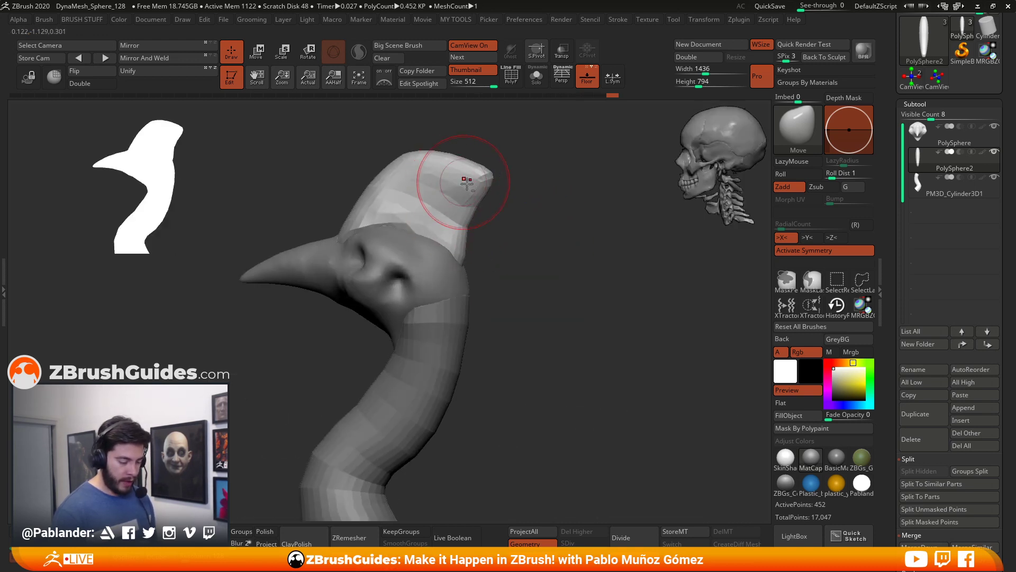
shift+right_drag(468, 186, 528, 214)
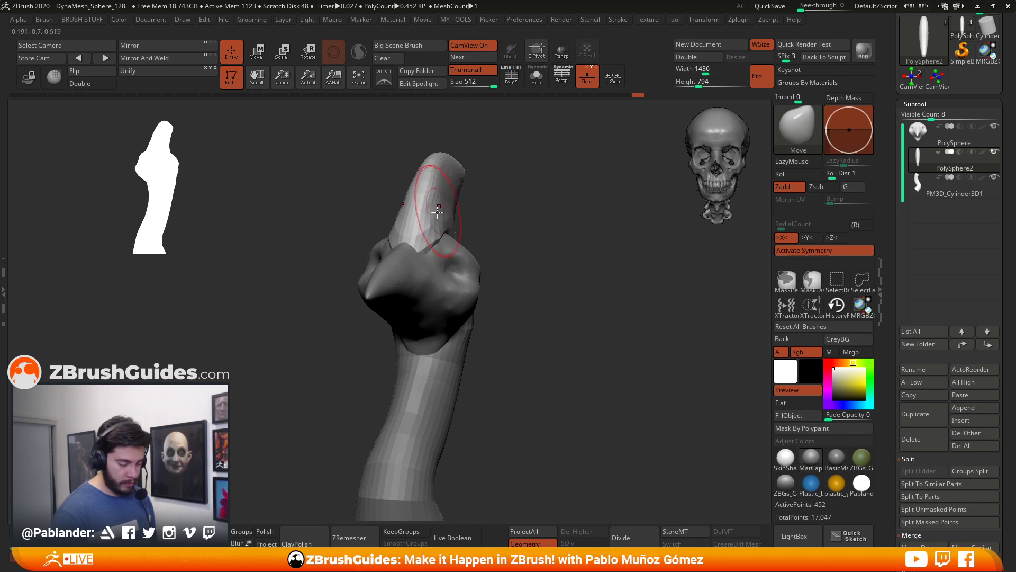
shift+drag(498, 216, 515, 229)
drag(432, 207, 444, 204)
drag(500, 225, 527, 242)
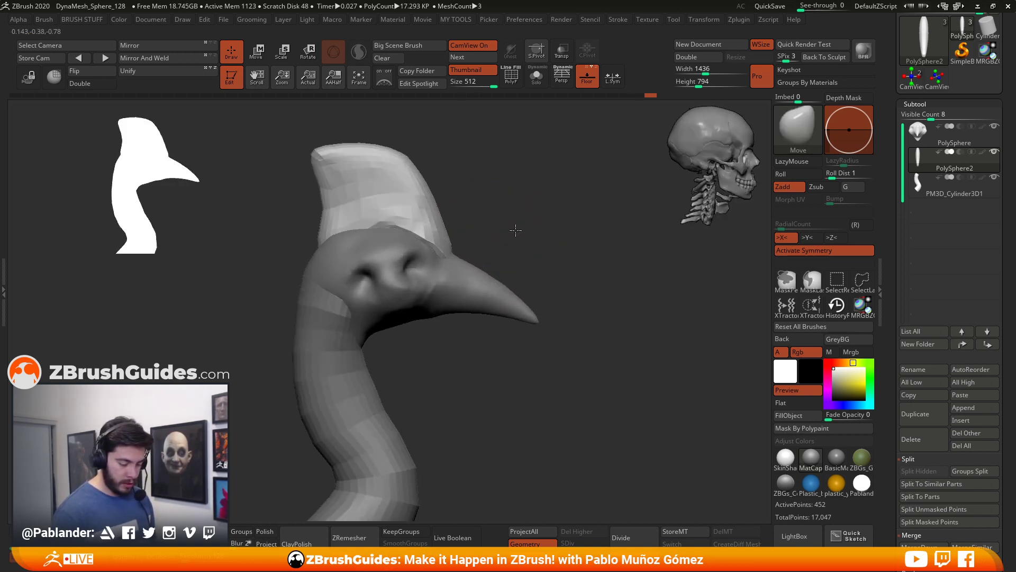
Step: Extend the crest's lower front edge forward over the base of the beak
ctrl+right_drag(425, 190, 453, 199)
mouse_move(416, 204)
mouse_down()
mouse_move(384, 192)
mouse_move(390, 230)
mouse_move(424, 196)
mouse_up()
drag(473, 270, 471, 268)
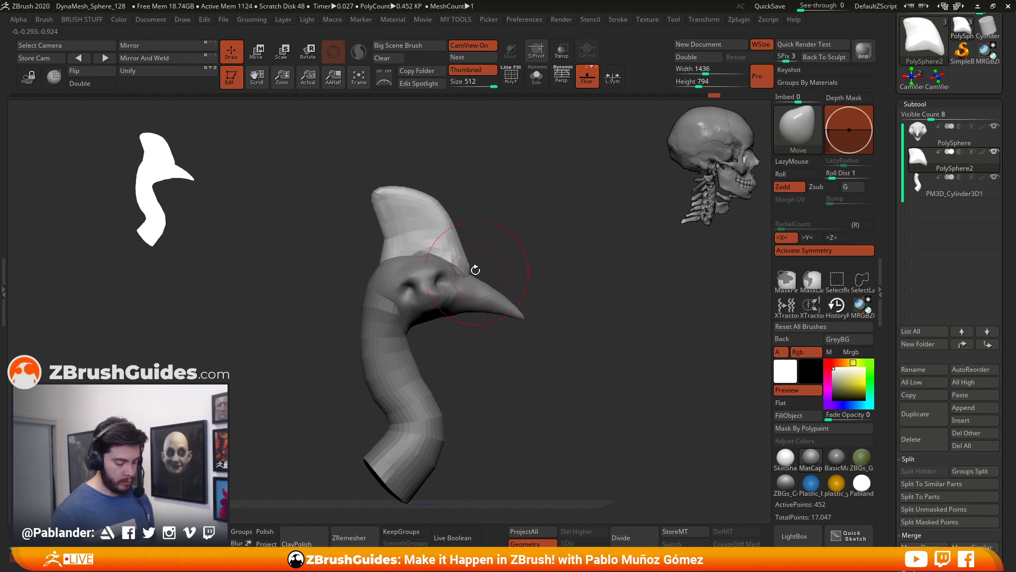
Step: Make the head active and slim the beak, refining its tip and underside with the Move brush
alt+click(525, 316)
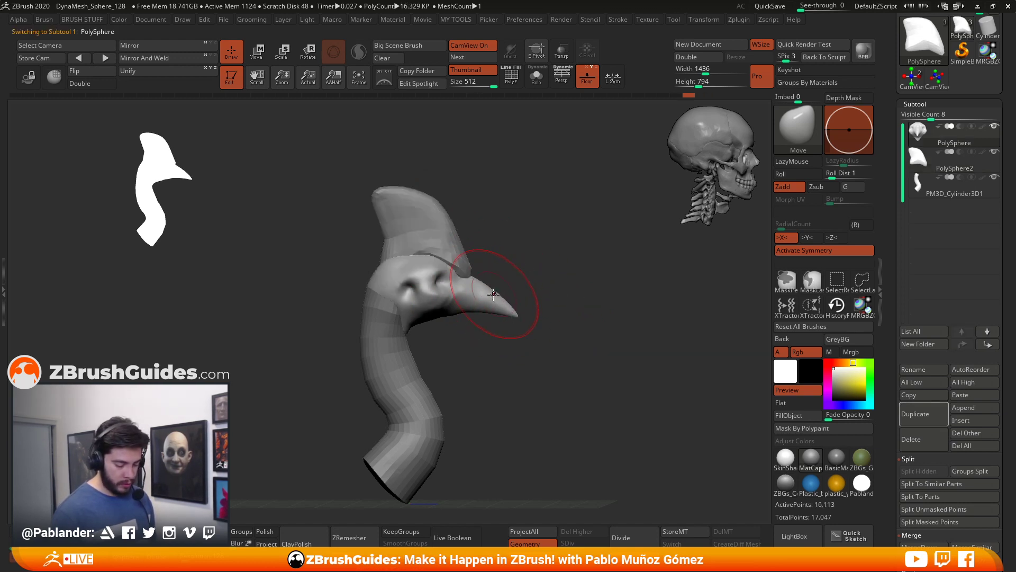
key(space)
drag(546, 286, 530, 284)
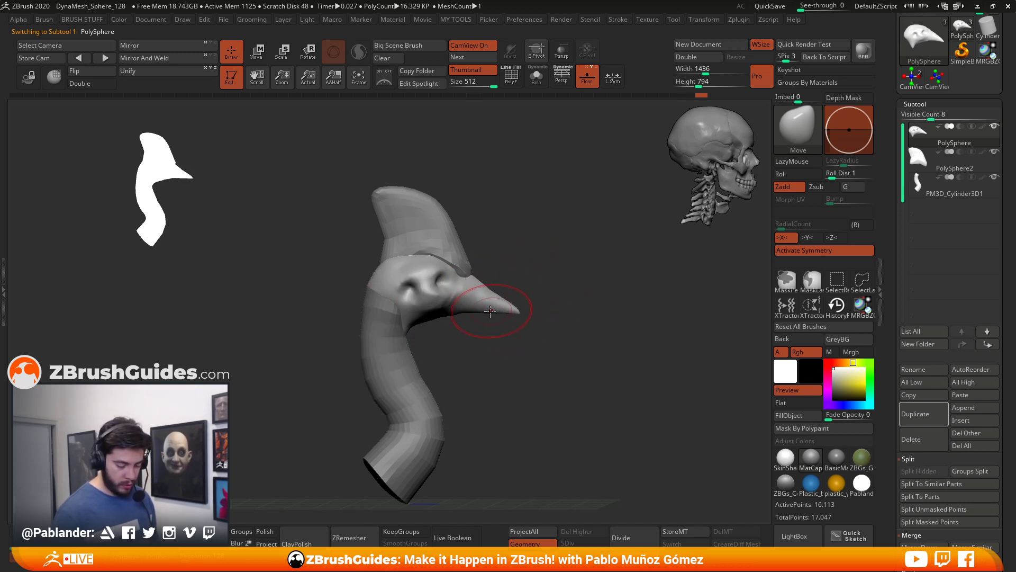
mouse_move(464, 337)
mouse_down()
mouse_move(544, 319)
mouse_move(558, 352)
mouse_move(581, 339)
mouse_move(578, 268)
mouse_move(424, 290)
mouse_move(508, 248)
mouse_move(512, 327)
mouse_move(494, 243)
mouse_move(528, 257)
mouse_move(540, 210)
mouse_up()
key(space)
key(space)
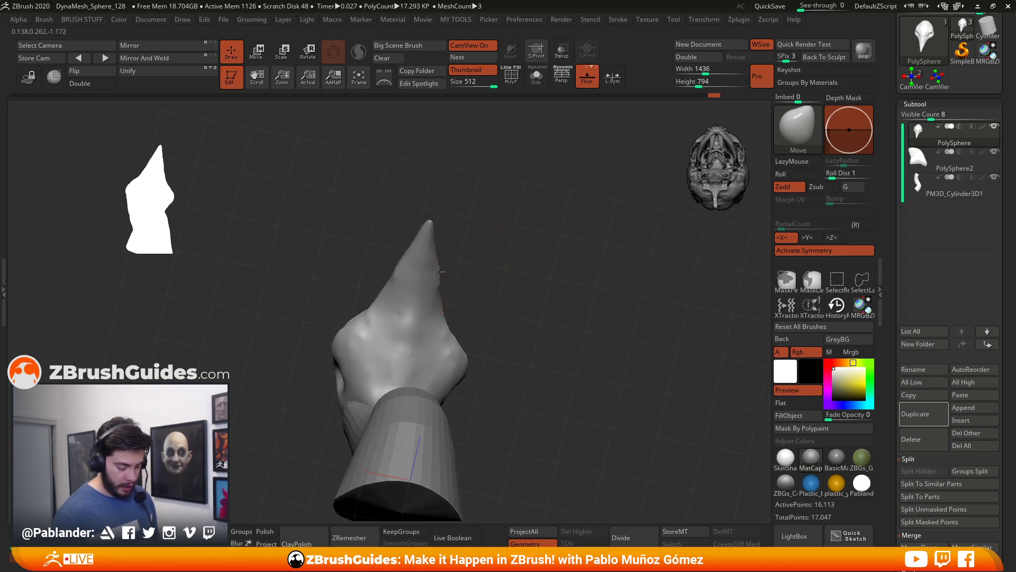
mouse_move(457, 234)
mouse_down()
mouse_move(447, 219)
mouse_move(477, 268)
mouse_move(442, 289)
mouse_move(481, 294)
mouse_move(545, 332)
mouse_move(526, 301)
mouse_move(544, 331)
mouse_move(465, 315)
mouse_move(541, 290)
mouse_move(512, 370)
mouse_up()
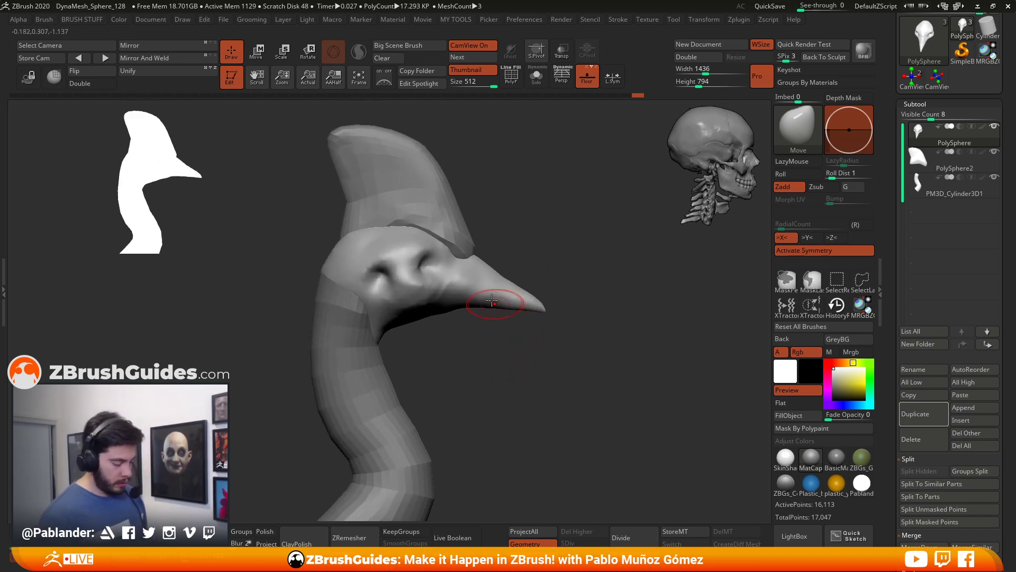
alt+drag(427, 264, 419, 261)
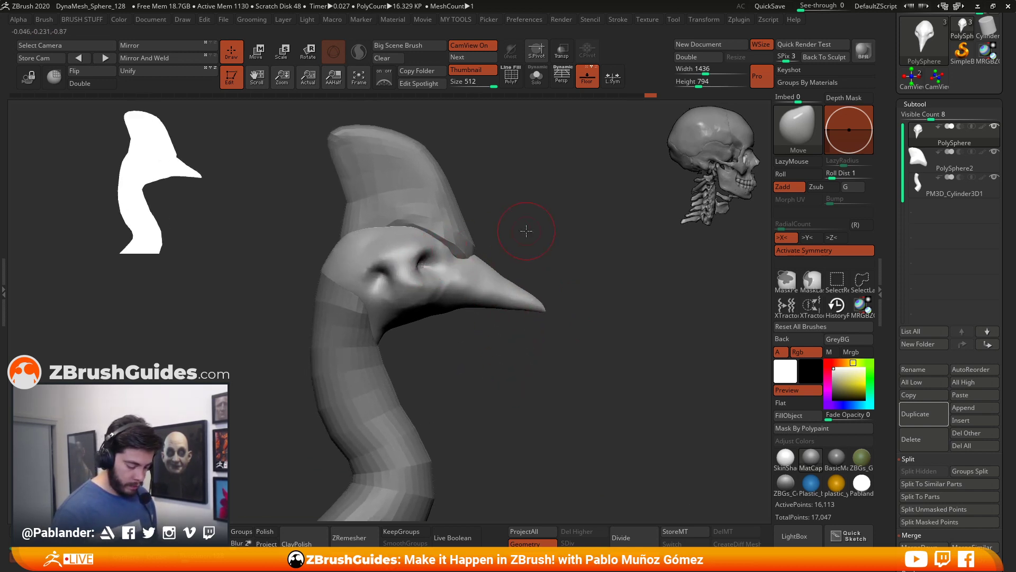
Step: Resize the Move brush and refine the width of the head and cheeks from the front
drag(527, 230, 375, 272)
mouse_move(637, 233)
mouse_down()
mouse_move(530, 232)
mouse_move(509, 204)
mouse_up()
drag(545, 293, 567, 275)
key(space)
alt+drag(502, 228, 510, 247)
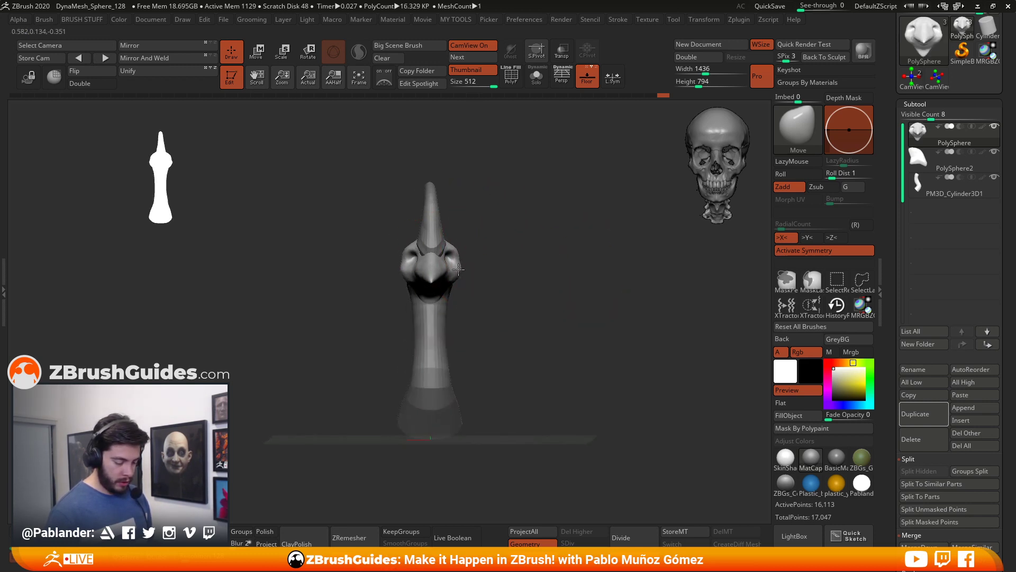
mouse_move(467, 270)
mouse_down()
mouse_move(601, 336)
mouse_move(499, 304)
mouse_move(450, 260)
mouse_up()
Step: Make the neck cylinder active, then mirror and weld it so both sides match
alt+click(449, 308)
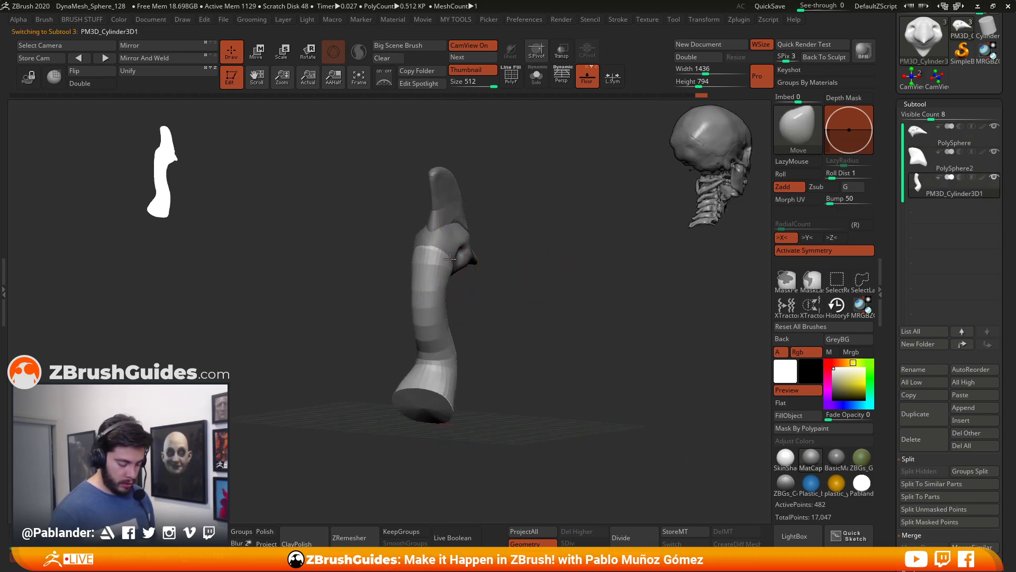
drag(537, 304, 535, 345)
mouse_move(500, 302)
alt+mouse_down()
mouse_move(546, 310)
mouse_move(526, 305)
mouse_move(539, 343)
alt+mouse_up()
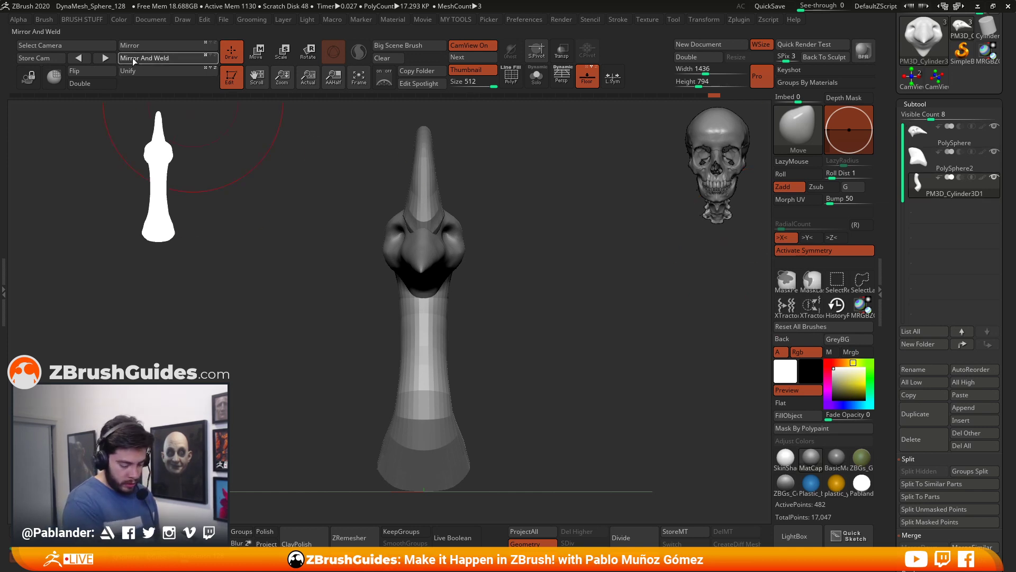
Step: Make the head active and, with symmetry off, try to straighten it along the centre line from above with the transform gizmo
click(938, 159)
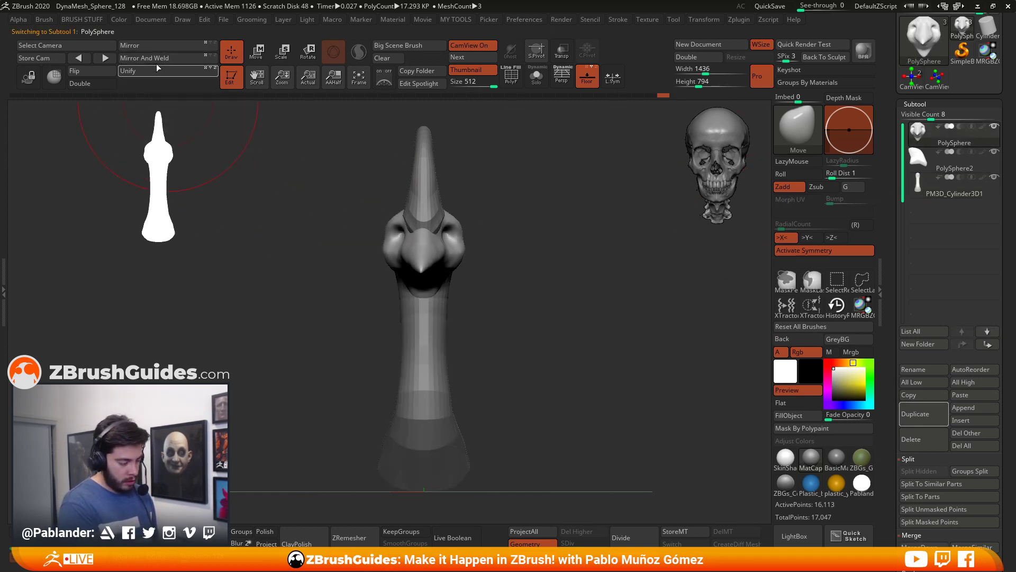
drag(519, 273, 544, 310)
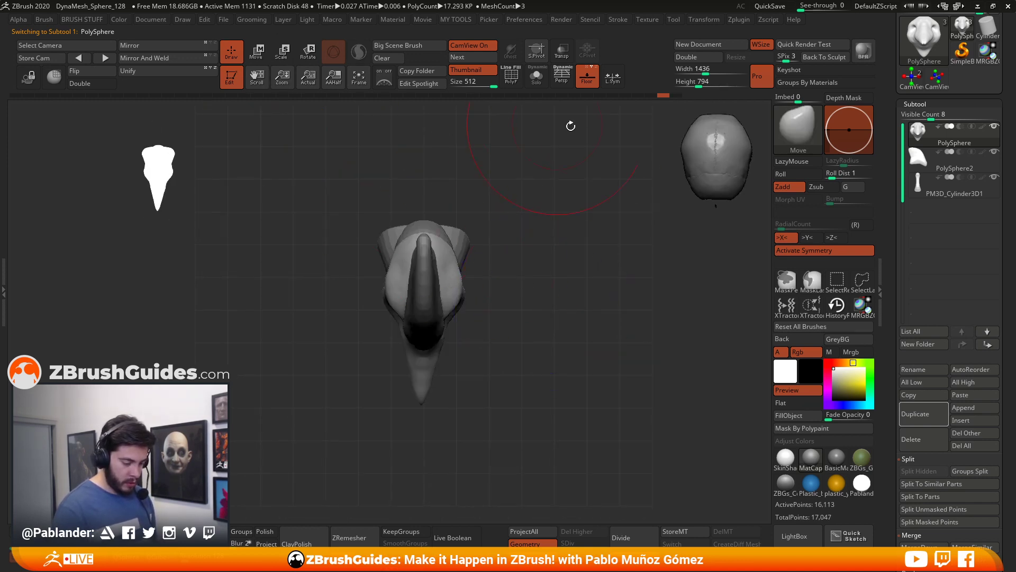
drag(541, 122, 530, 180)
key(w)
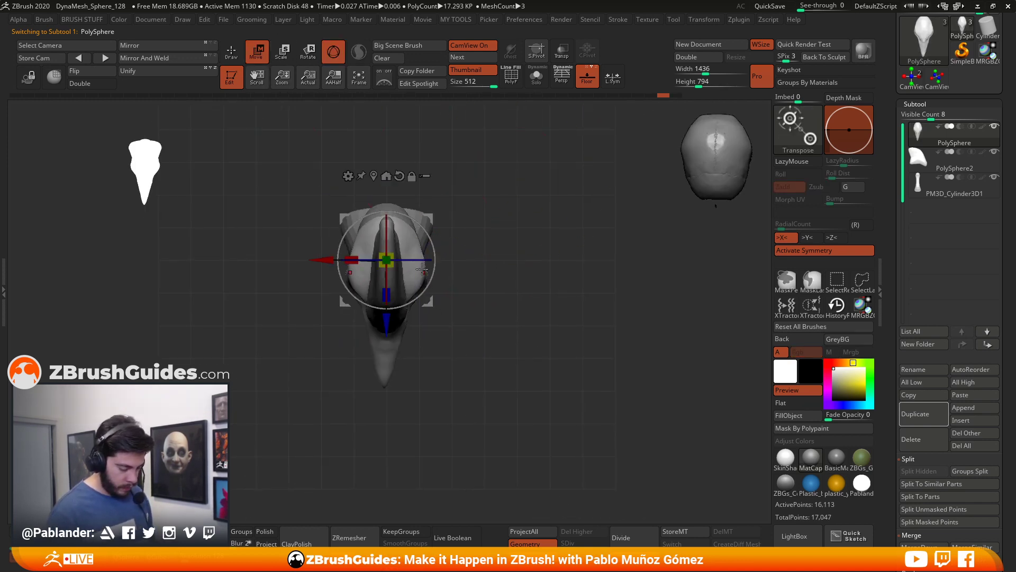
alt+drag(424, 278, 406, 296)
click(817, 253)
click(406, 213)
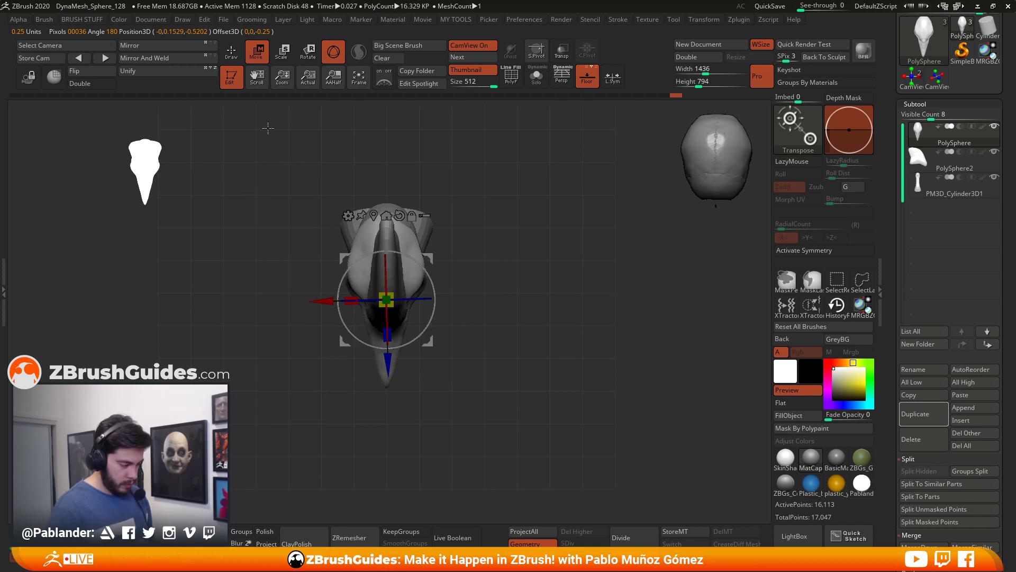
key(q)
mouse_move(414, 367)
mouse_down()
mouse_move(533, 329)
mouse_move(436, 309)
mouse_move(528, 284)
mouse_move(447, 302)
mouse_up()
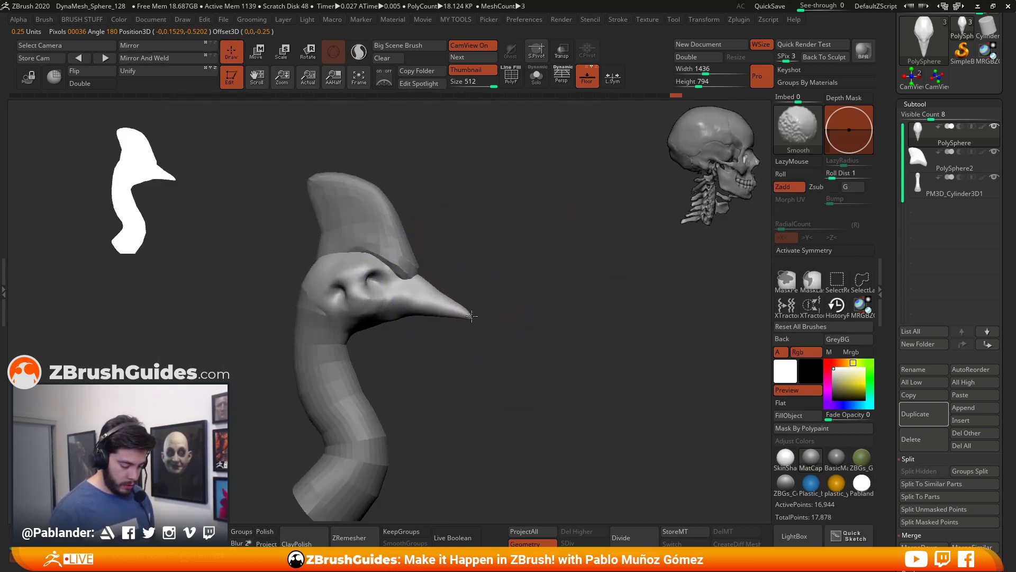
Step: Reactivate symmetry, resize the Move brush and reshape the back and top of the head around the crest's base
click(815, 252)
shift+drag(513, 330, 483, 372)
mouse_move(464, 308)
mouse_down()
mouse_move(601, 345)
mouse_move(533, 334)
mouse_move(422, 363)
mouse_move(413, 312)
mouse_move(537, 324)
mouse_move(556, 351)
mouse_move(558, 290)
mouse_move(554, 343)
mouse_move(578, 323)
mouse_move(568, 264)
mouse_move(568, 301)
mouse_up()
key(space)
key(space)
mouse_move(600, 248)
mouse_down()
mouse_move(526, 243)
mouse_move(573, 260)
mouse_move(560, 260)
mouse_move(560, 288)
mouse_up()
key(space)
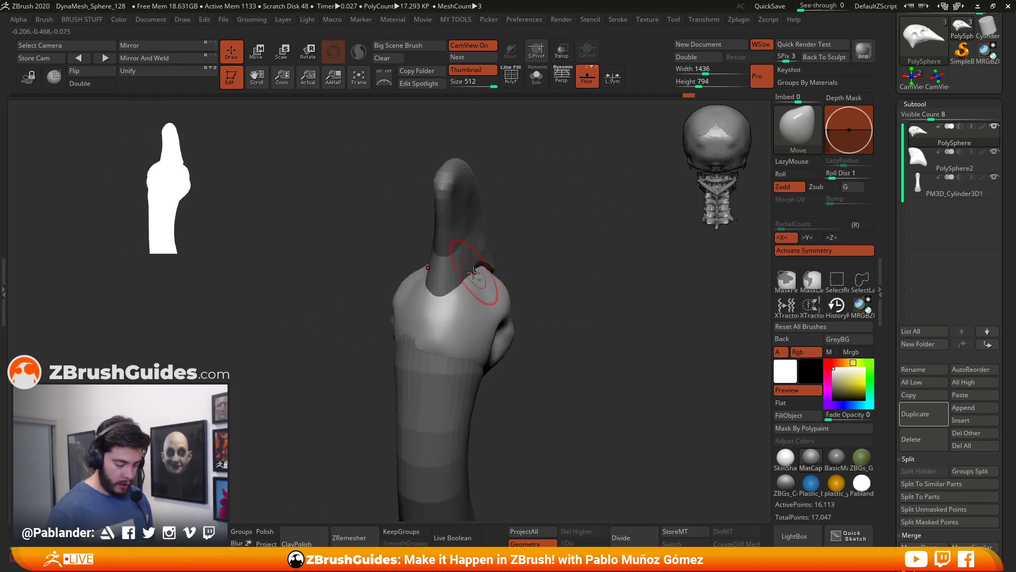
mouse_move(581, 254)
mouse_down()
mouse_move(510, 239)
mouse_move(510, 255)
mouse_move(484, 262)
mouse_move(490, 254)
mouse_up()
key(space)
mouse_move(534, 248)
mouse_down()
mouse_move(580, 249)
mouse_move(515, 273)
mouse_up()
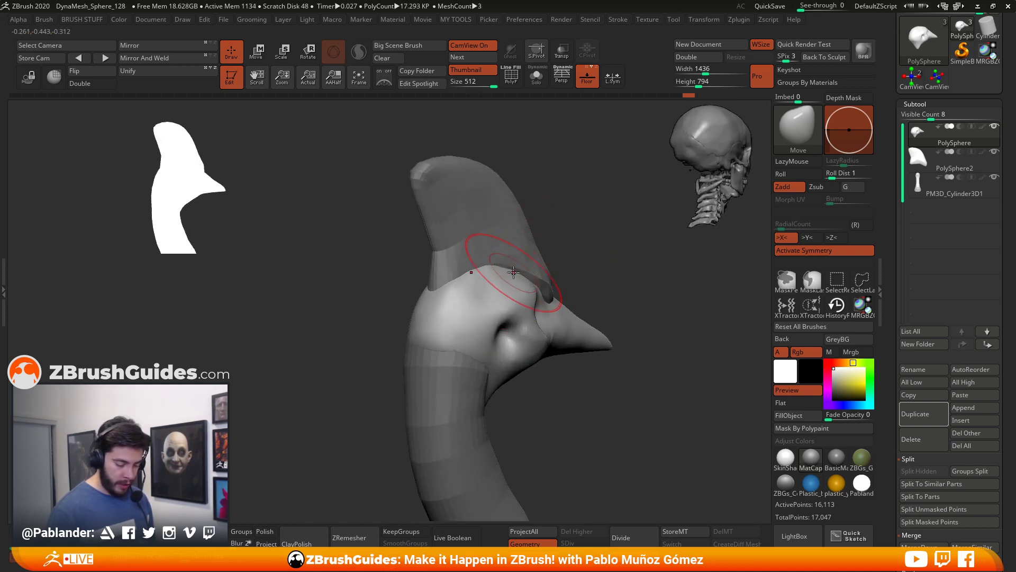
shift+drag(596, 255, 583, 242)
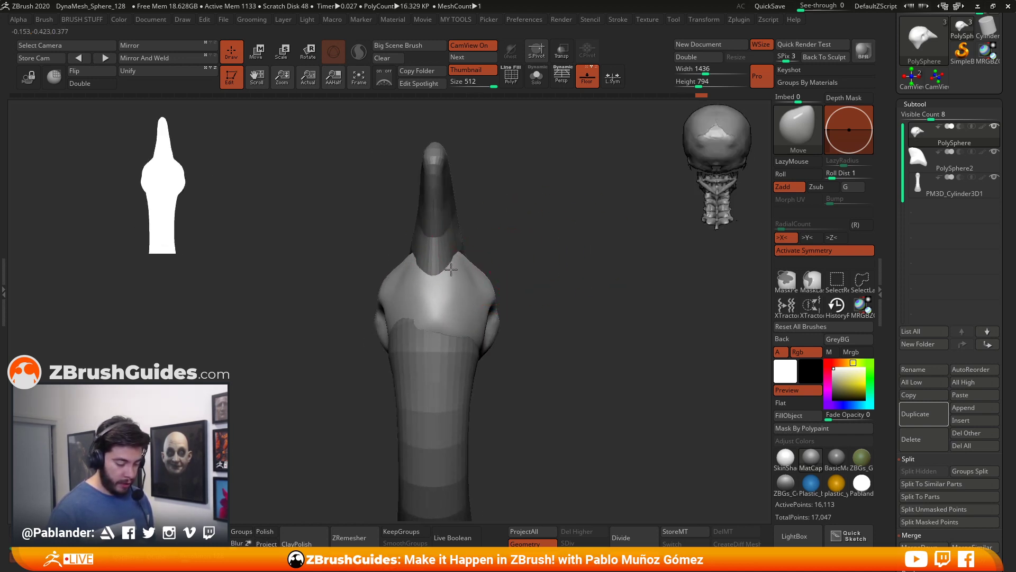
drag(510, 264, 520, 252)
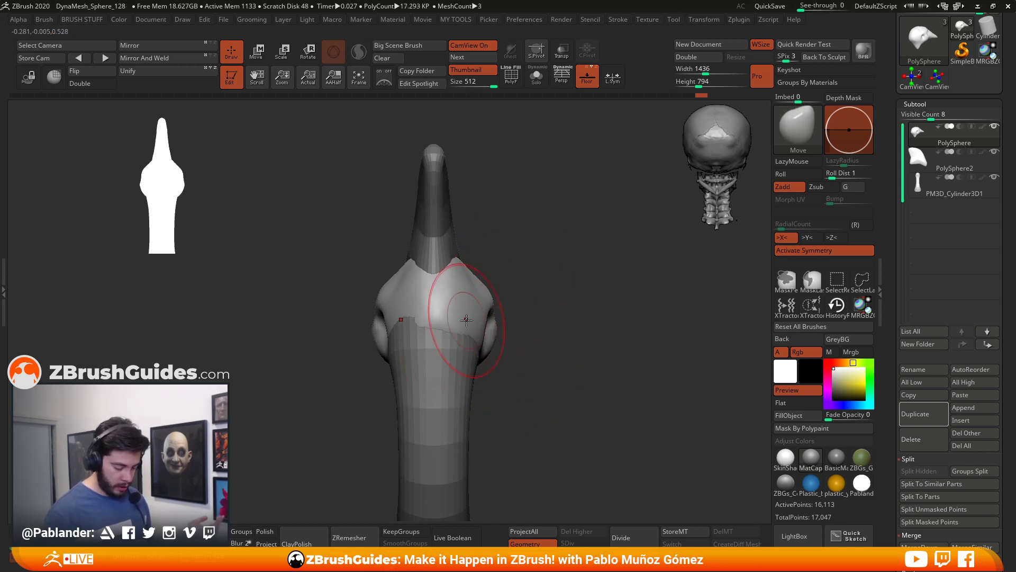
alt+drag(560, 400, 549, 385)
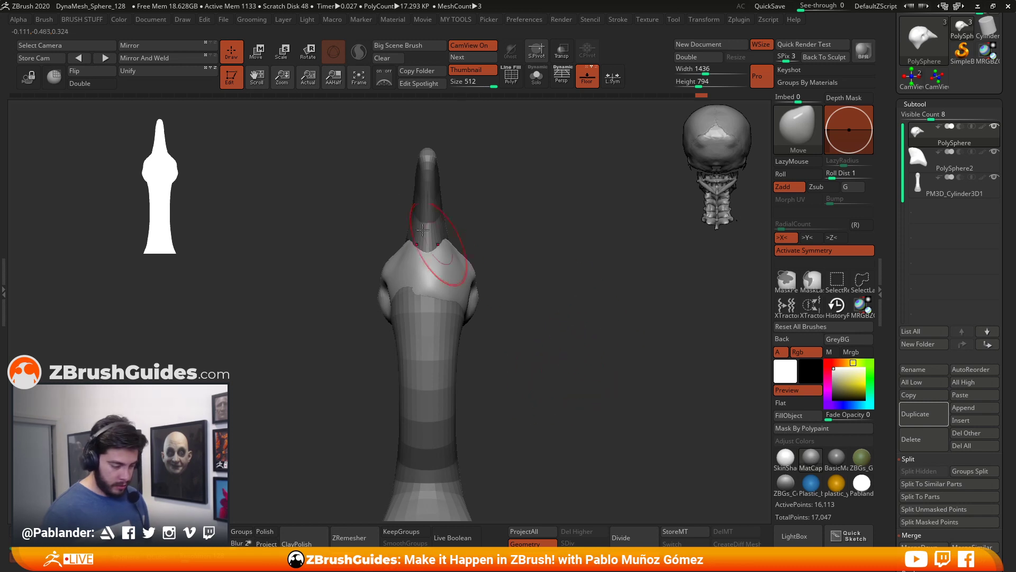
Step: Mirror and weld the head so both sides match, then check its shape around the neck and crest
click(165, 60)
mouse_move(624, 318)
mouse_down()
mouse_move(529, 317)
mouse_move(485, 340)
mouse_up()
mouse_move(550, 326)
mouse_down()
mouse_move(587, 316)
mouse_move(572, 301)
mouse_up()
drag(603, 329, 652, 332)
drag(478, 359, 545, 358)
mouse_move(438, 334)
shift+mouse_down()
mouse_move(471, 329)
mouse_move(453, 191)
shift+mouse_up()
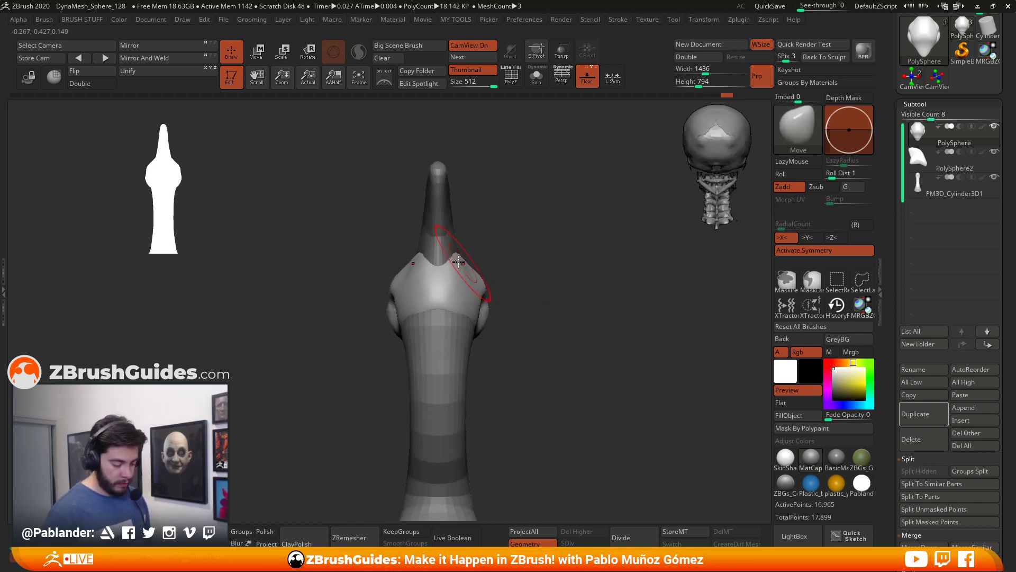
Step: Resize the Move brush and refine the skull and brow contours where the head meets the crest and beak
mouse_move(534, 237)
mouse_down()
mouse_move(514, 268)
mouse_move(549, 297)
mouse_move(561, 240)
mouse_move(526, 227)
mouse_up()
key(space)
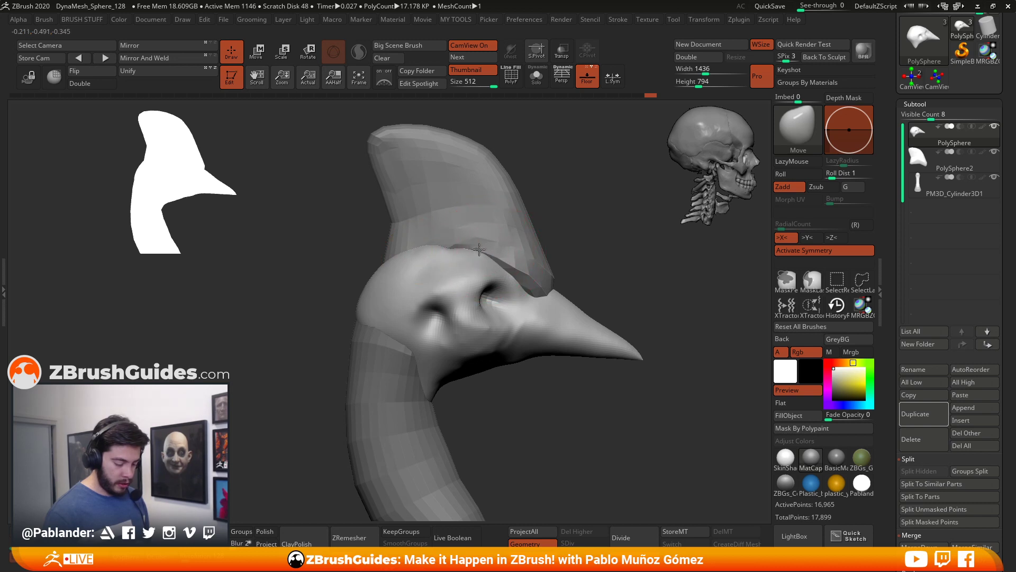
drag(564, 241, 484, 254)
right_drag(489, 249, 480, 291)
right_drag(540, 299, 450, 337)
right_drag(522, 286, 446, 260)
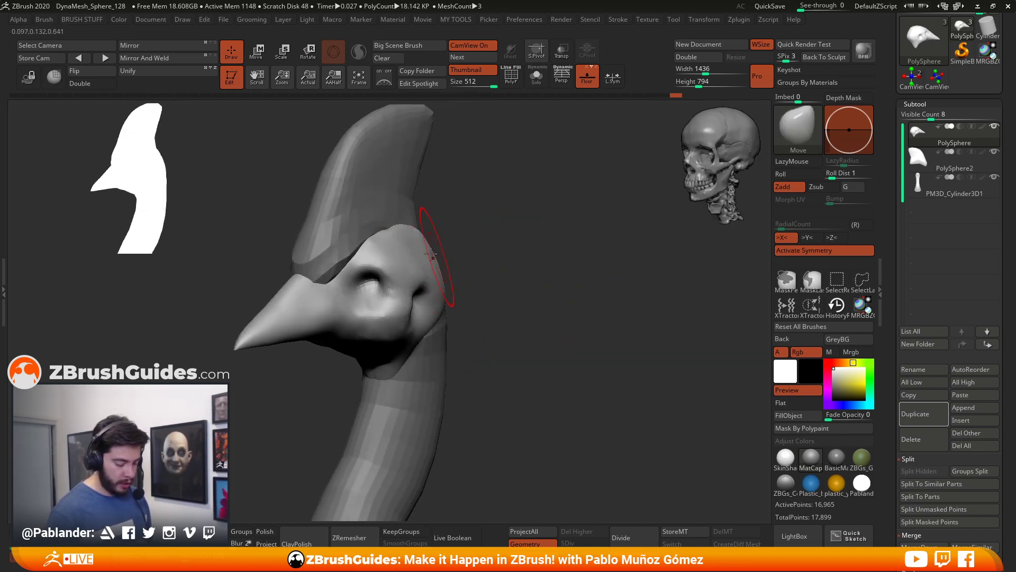
right_drag(386, 229, 404, 262)
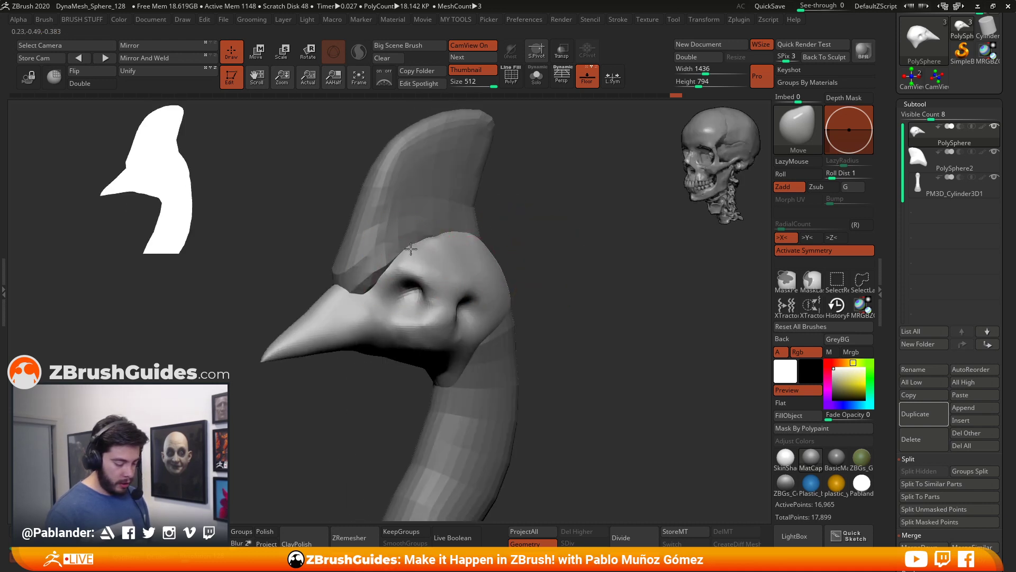
right_drag(572, 261, 526, 279)
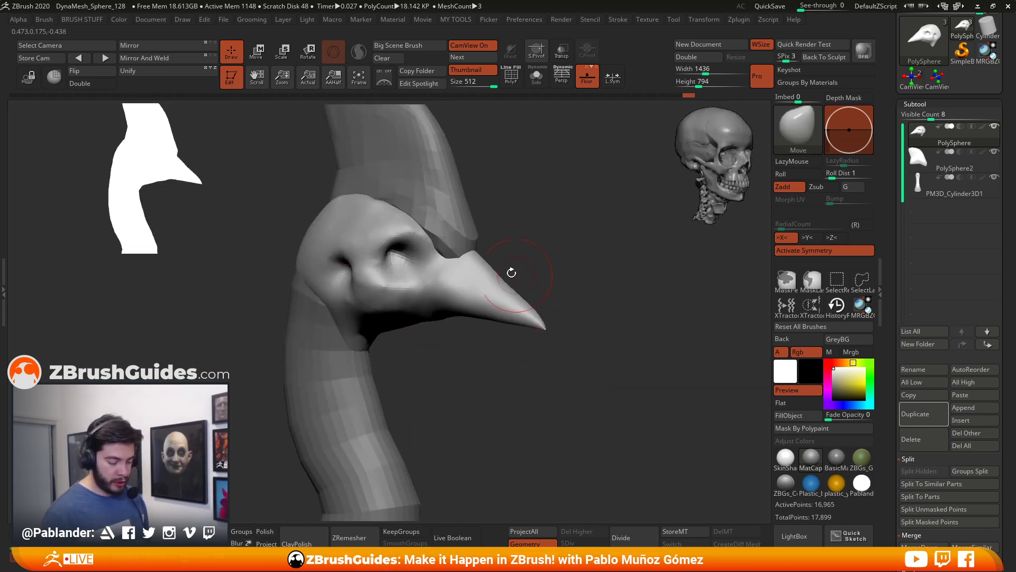
right_drag(519, 238, 451, 321)
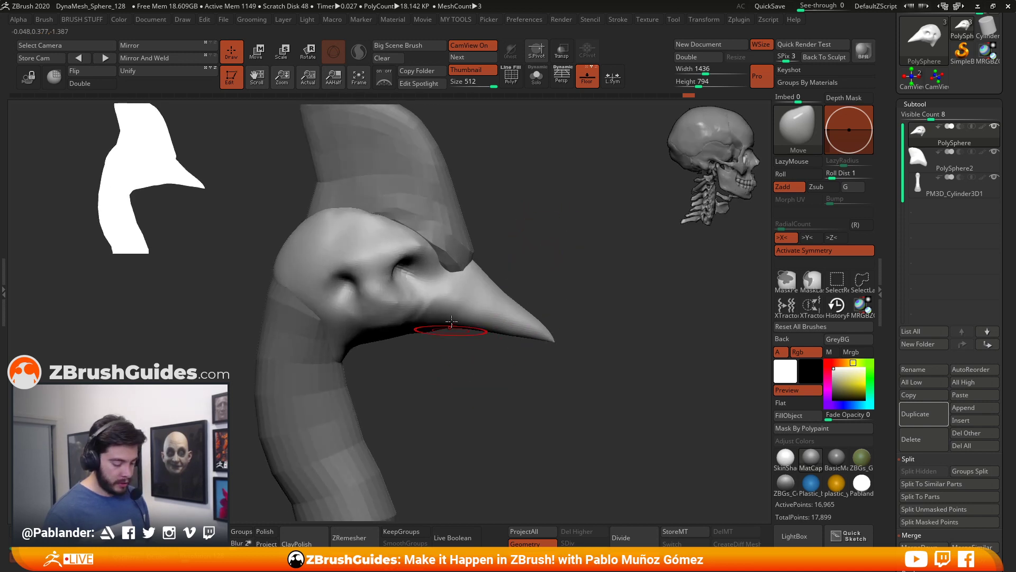
Step: Make the crest active and refine its width and front ridge from the front with the Move brush
alt+click(461, 268)
mouse_move(465, 218)
right_down()
mouse_move(408, 220)
mouse_move(492, 229)
mouse_move(507, 204)
mouse_move(462, 223)
right_up()
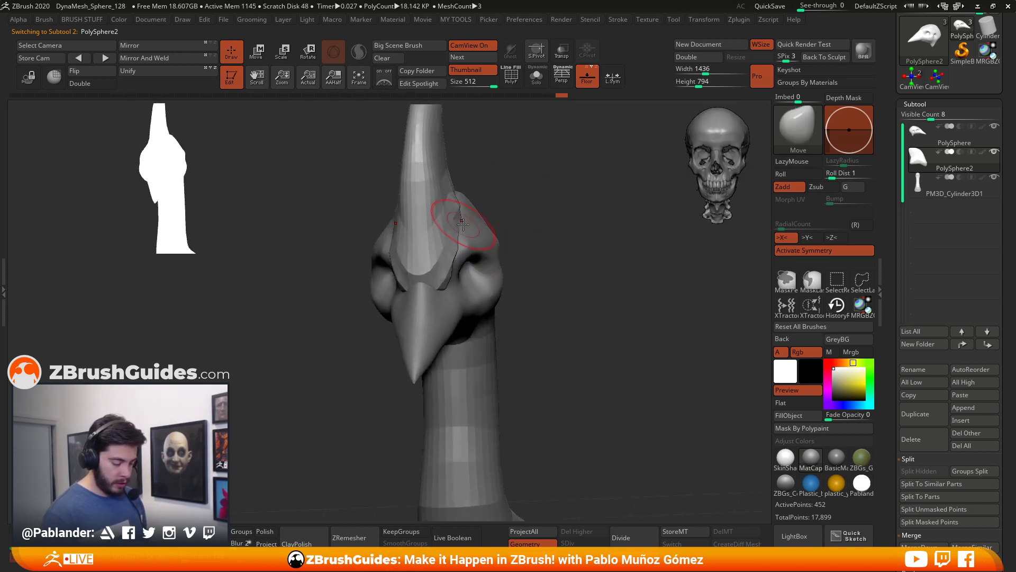
drag(470, 230, 476, 229)
mouse_move(514, 227)
right_down()
mouse_move(509, 220)
mouse_move(529, 222)
right_up()
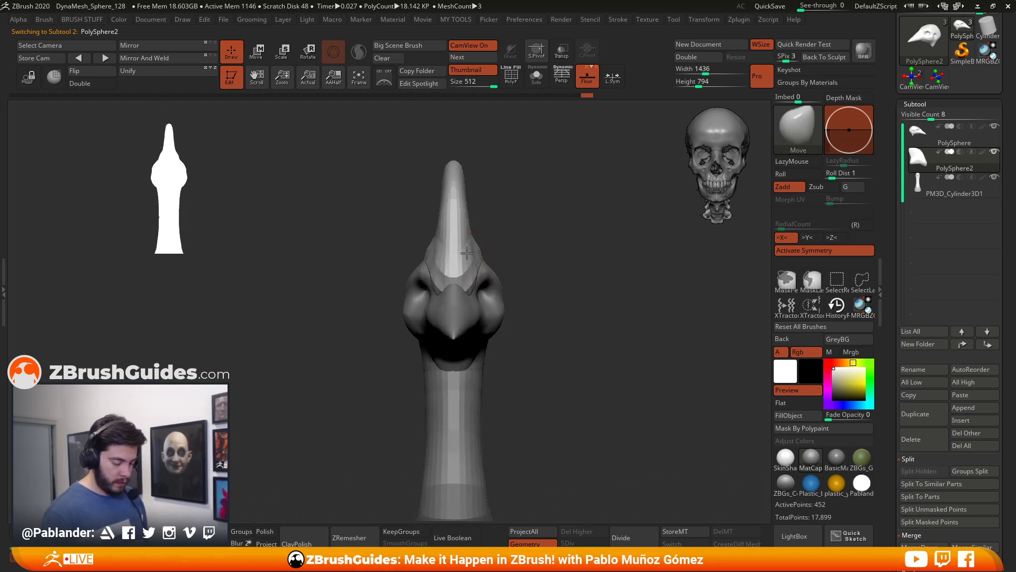
drag(467, 243, 467, 231)
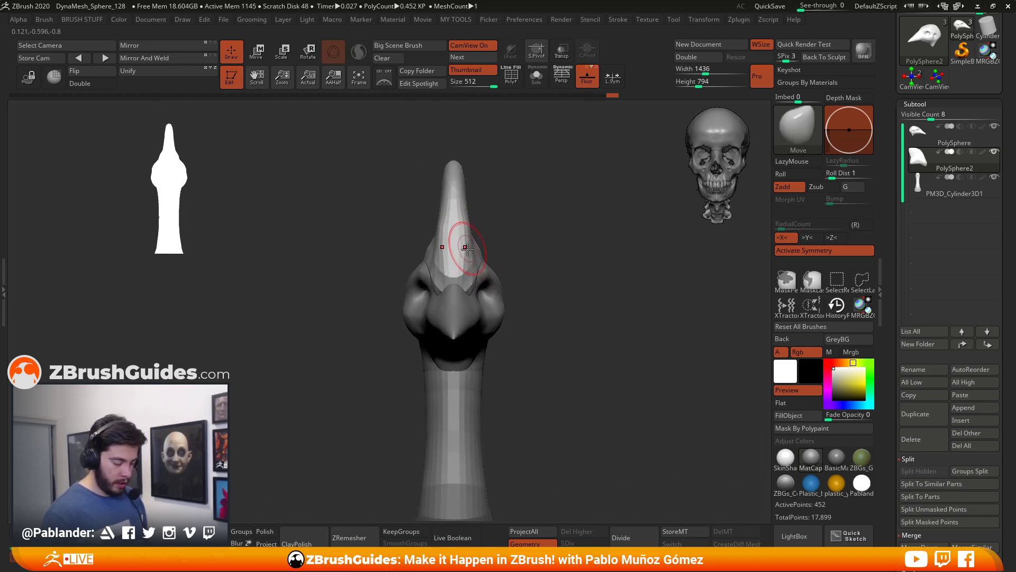
drag(465, 181, 469, 227)
shift+right_drag(455, 248, 519, 217)
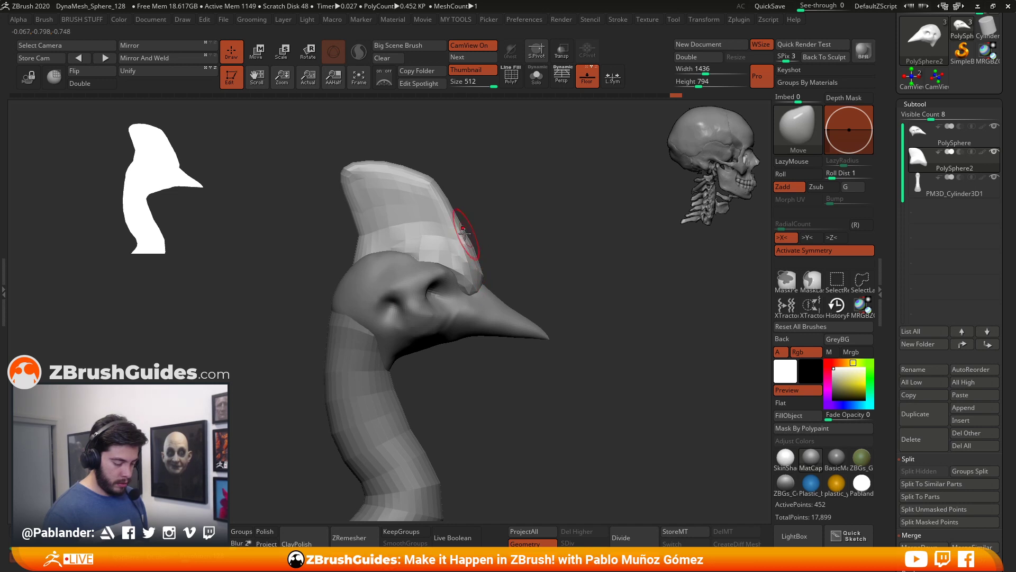
Step: Refine the crest's side profile by adjusting its front curve, back edge and rear base with the Move brush
drag(449, 198, 452, 196)
alt+right_drag(518, 198, 563, 227)
right_click(562, 226)
alt+right_drag(598, 267, 562, 255)
drag(444, 239, 441, 238)
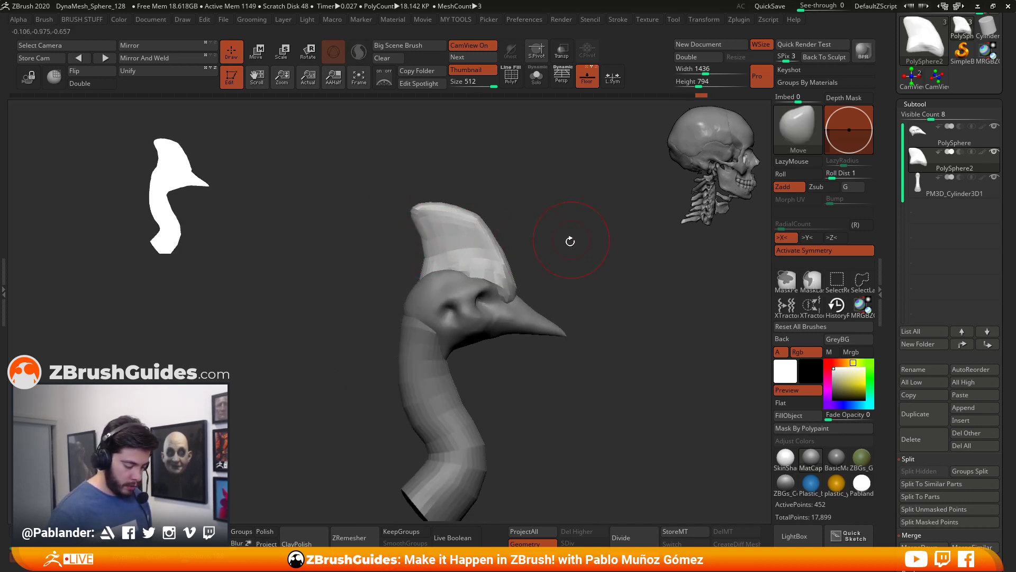
alt+right_drag(571, 236, 552, 215)
drag(418, 229, 417, 233)
mouse_move(532, 233)
right_down()
mouse_move(556, 217)
mouse_move(465, 243)
mouse_move(492, 227)
mouse_move(409, 233)
right_up()
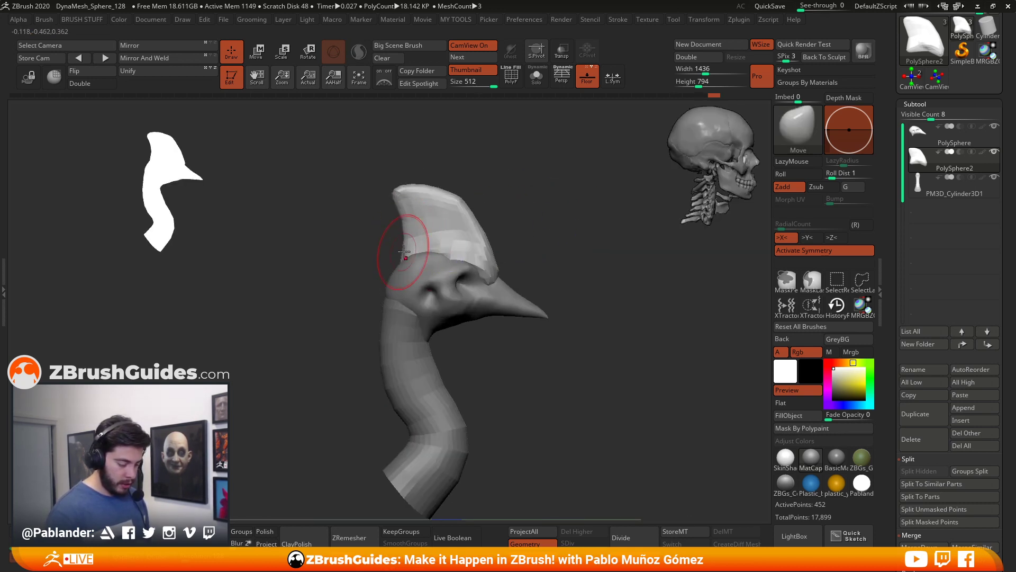
mouse_move(468, 210)
mouse_down()
mouse_move(491, 241)
mouse_move(525, 246)
mouse_up()
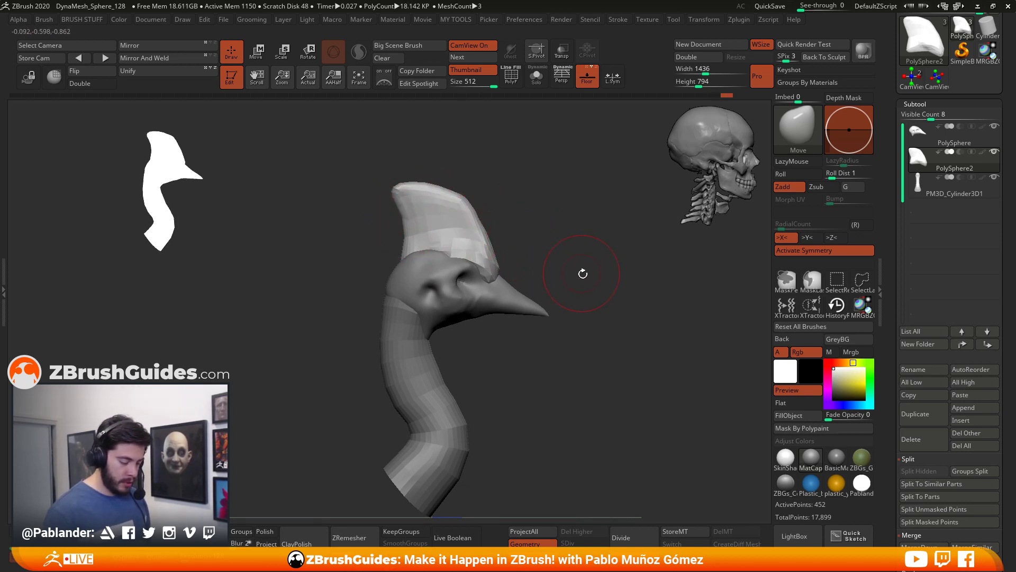
right_drag(563, 272, 440, 239)
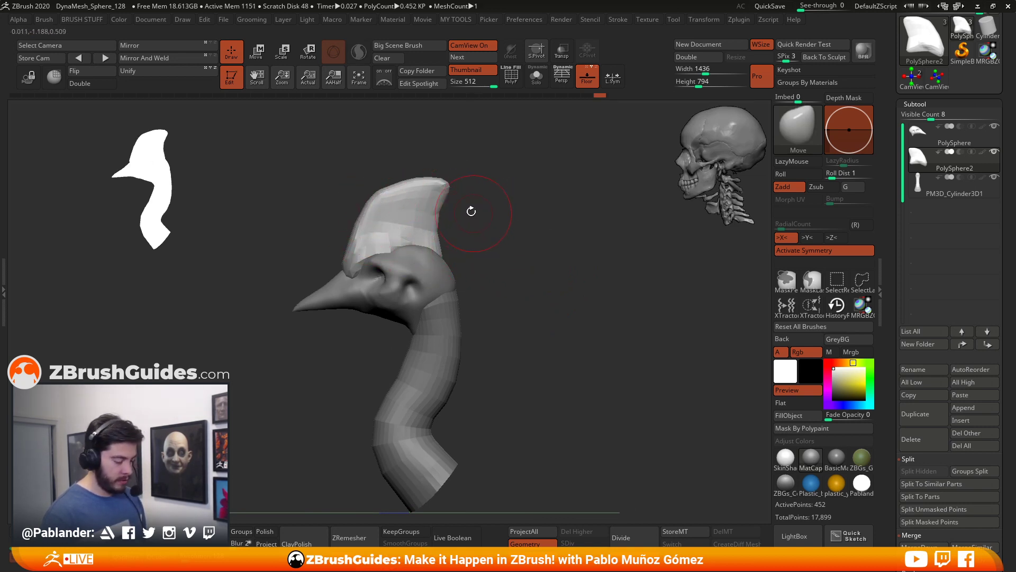
mouse_move(458, 196)
mouse_down()
mouse_move(526, 293)
mouse_move(564, 297)
mouse_move(595, 357)
mouse_move(533, 328)
mouse_move(560, 290)
mouse_move(529, 279)
mouse_up()
Step: Make the head active, reduce the brush size, and refine and smooth the underside of the beak and jaw
key(space)
alt+click(516, 246)
mouse_move(476, 237)
mouse_down()
mouse_move(461, 235)
mouse_move(479, 233)
mouse_up()
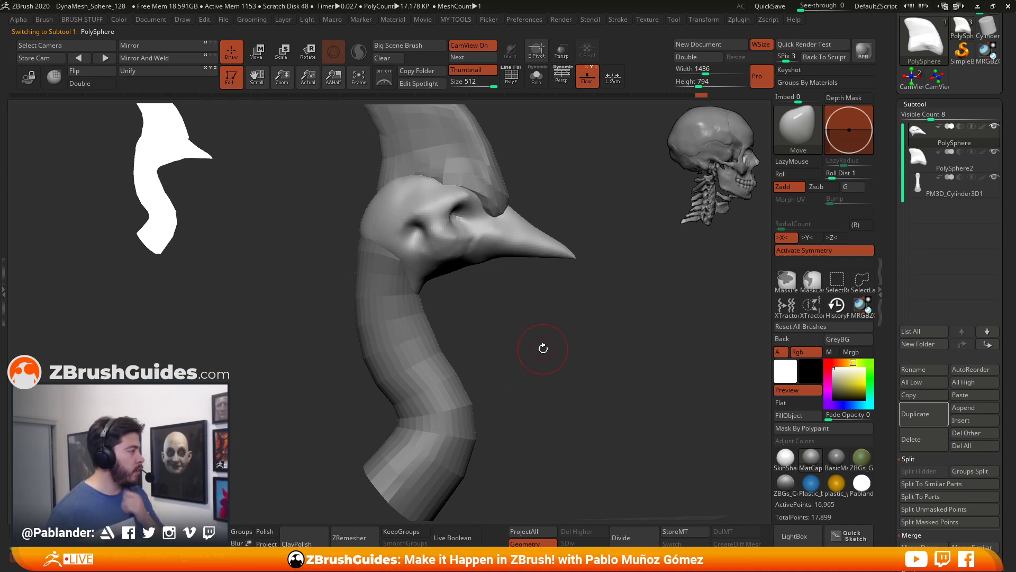
drag(533, 329, 528, 318)
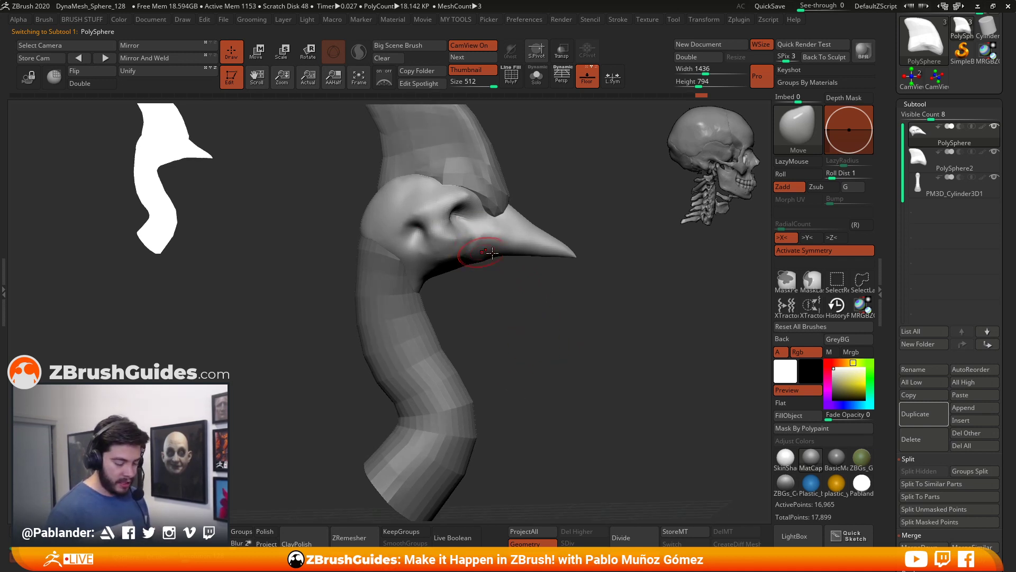
mouse_move(502, 272)
mouse_down()
mouse_move(514, 313)
mouse_move(498, 311)
mouse_move(497, 322)
mouse_move(529, 329)
mouse_move(464, 292)
mouse_up()
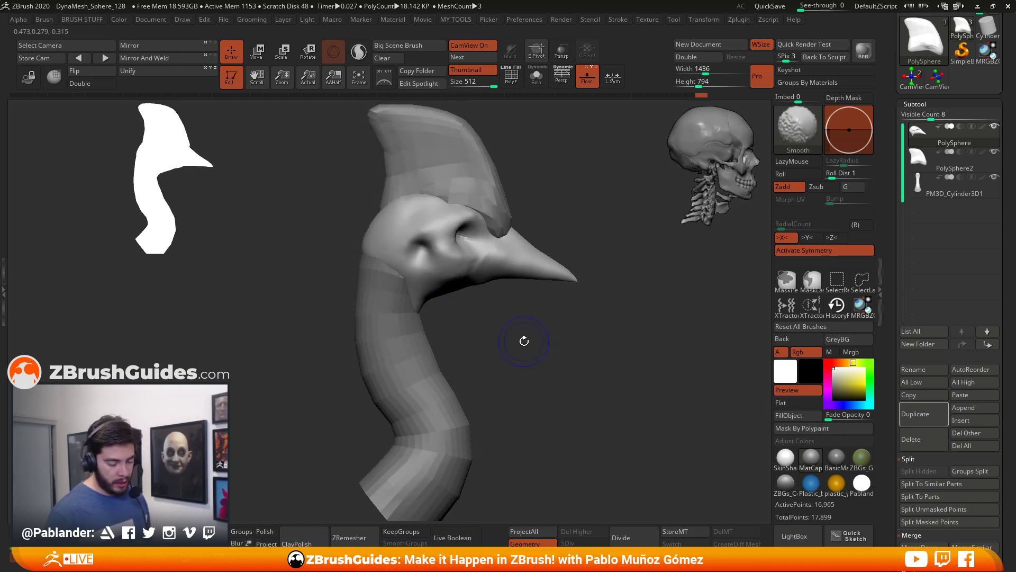
mouse_move(522, 345)
mouse_down()
mouse_move(521, 318)
mouse_move(498, 310)
mouse_move(519, 307)
mouse_move(477, 268)
mouse_move(463, 318)
mouse_up()
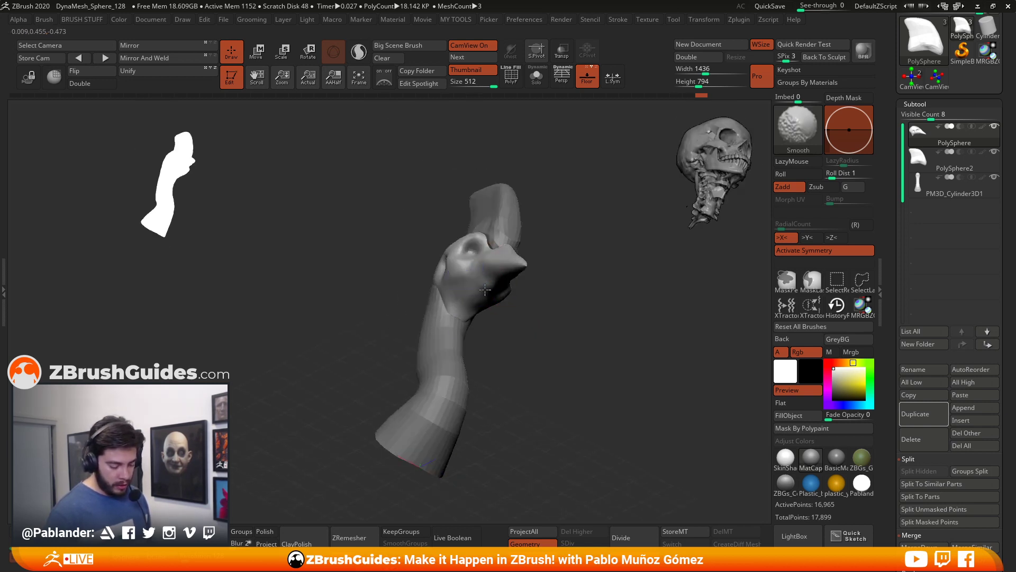
mouse_move(550, 301)
mouse_down()
mouse_move(585, 329)
mouse_move(443, 301)
mouse_move(560, 313)
mouse_move(545, 313)
mouse_move(544, 340)
mouse_move(498, 305)
mouse_move(571, 354)
mouse_move(558, 352)
mouse_up()
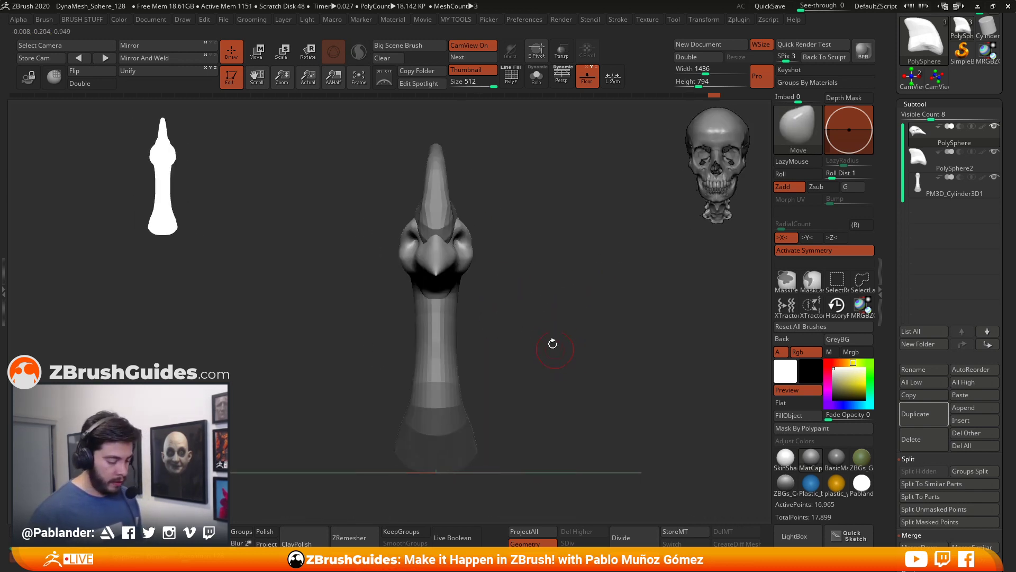
mouse_move(538, 272)
alt+mouse_down()
mouse_move(540, 300)
mouse_move(544, 279)
alt+mouse_up()
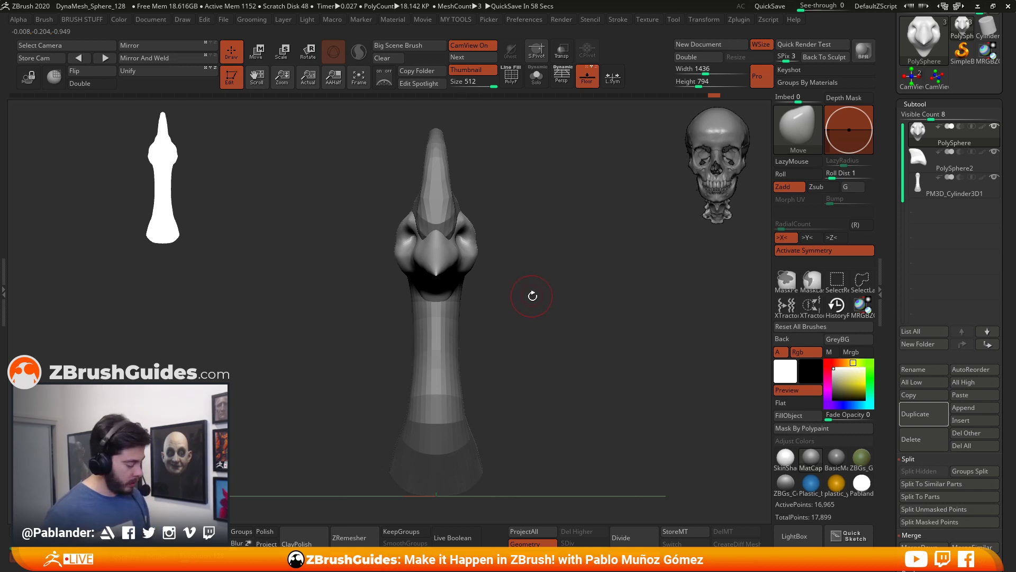
drag(549, 278, 554, 318)
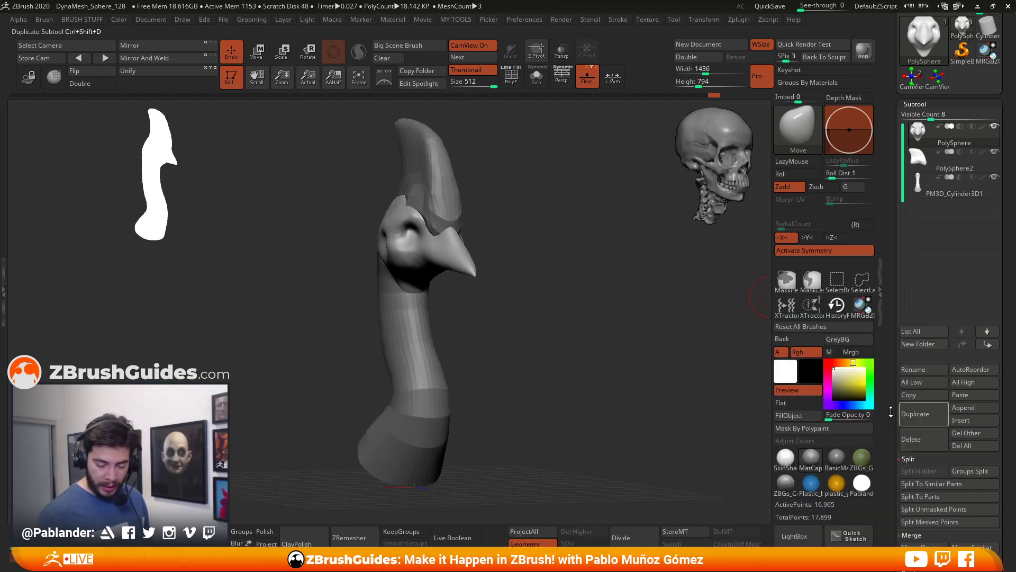
click(977, 397)
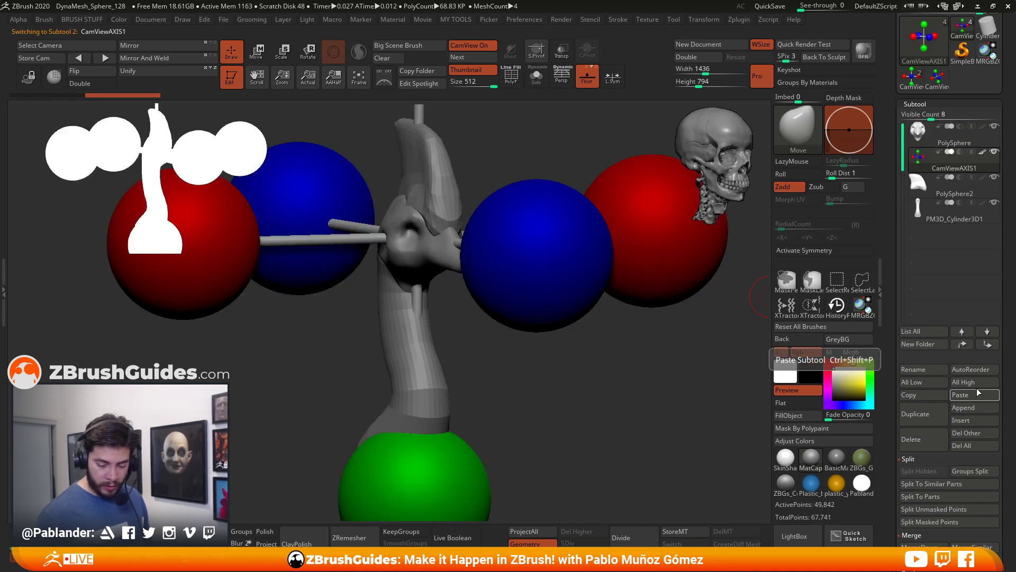
click(927, 439)
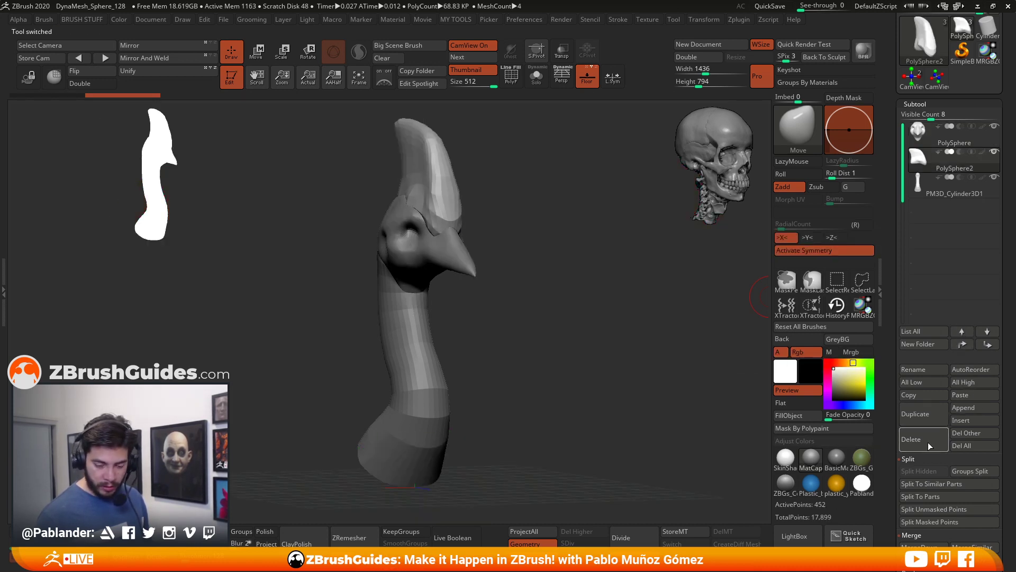
Step: Append a Sphere3D subtool, make it the active subtool, and hide the silhouette thumbnail
click(978, 408)
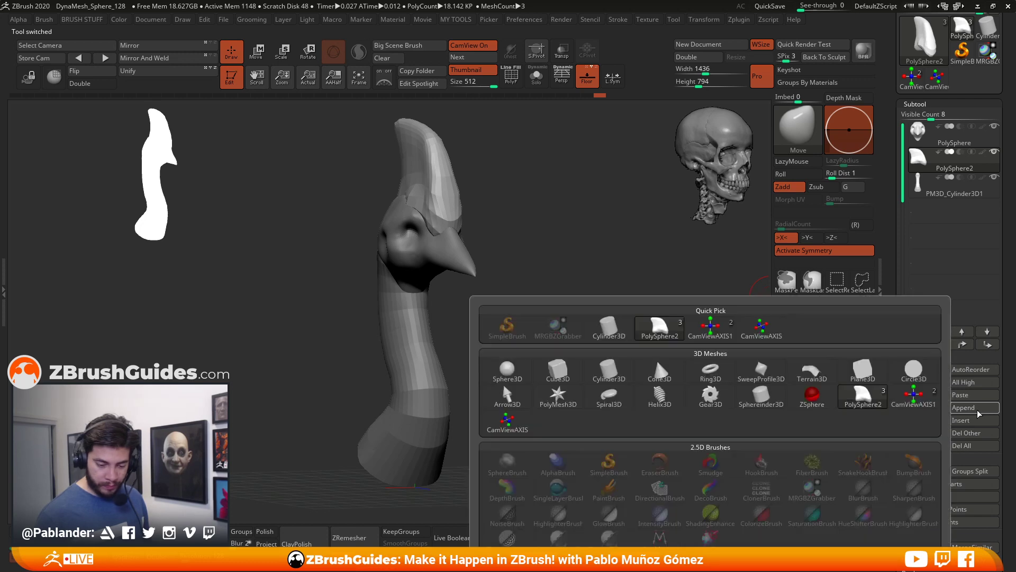
click(978, 408)
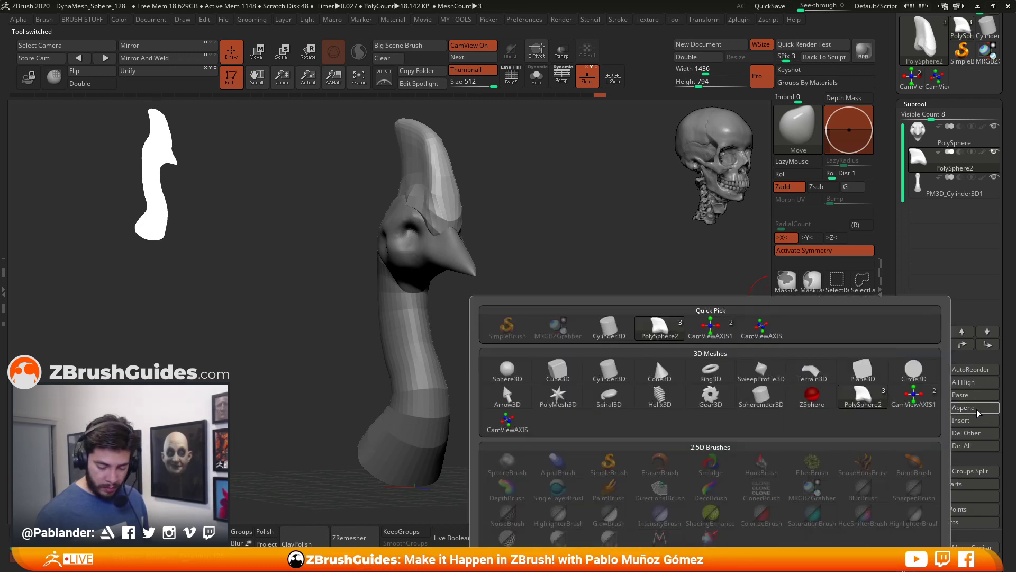
click(513, 376)
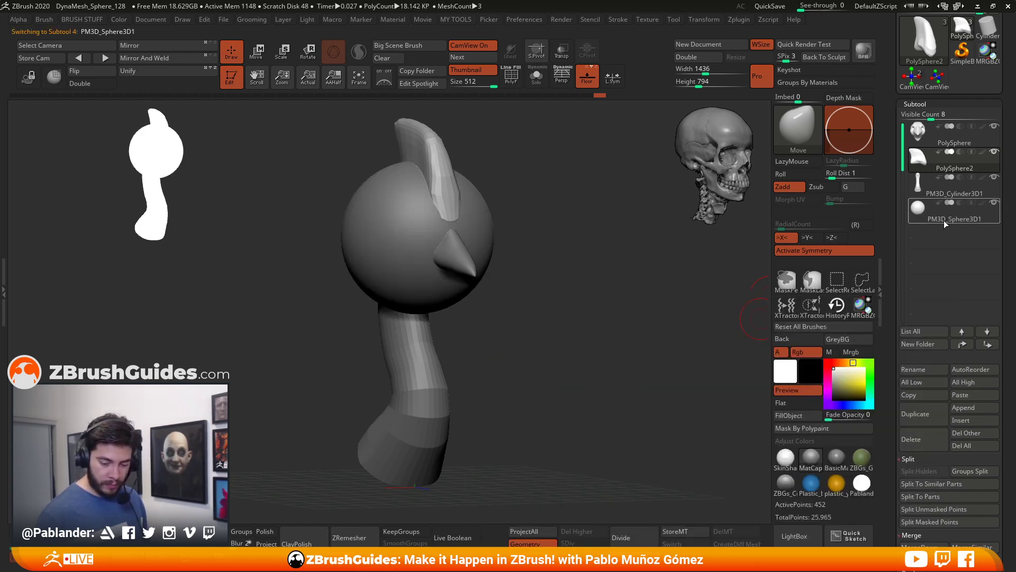
click(770, 8)
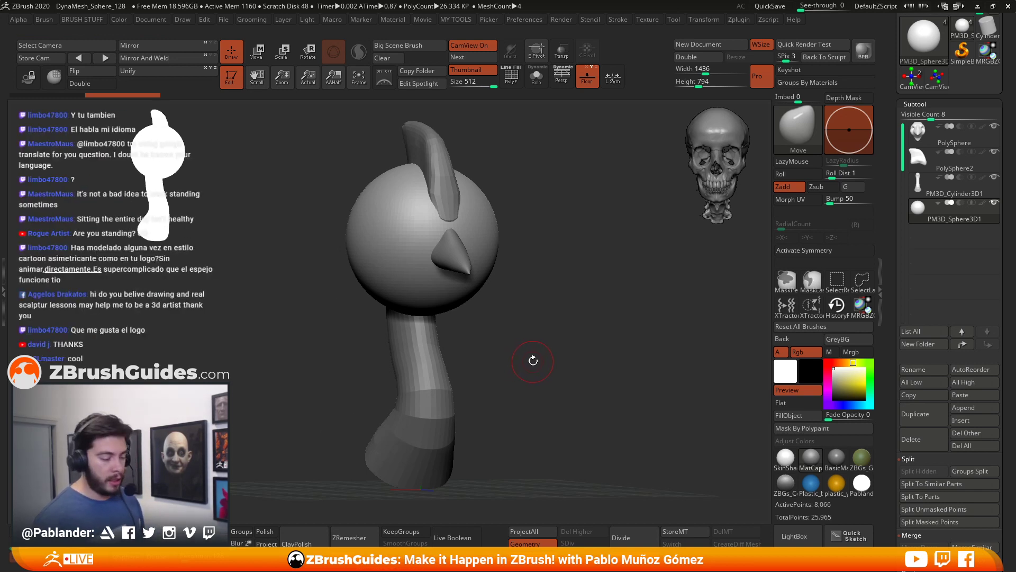
click(479, 72)
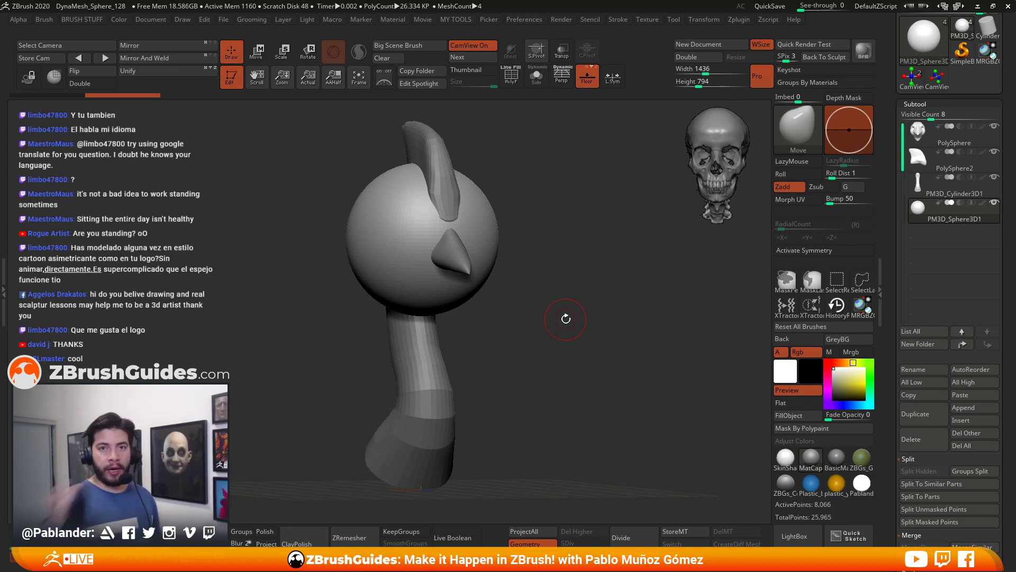
drag(573, 326, 578, 322)
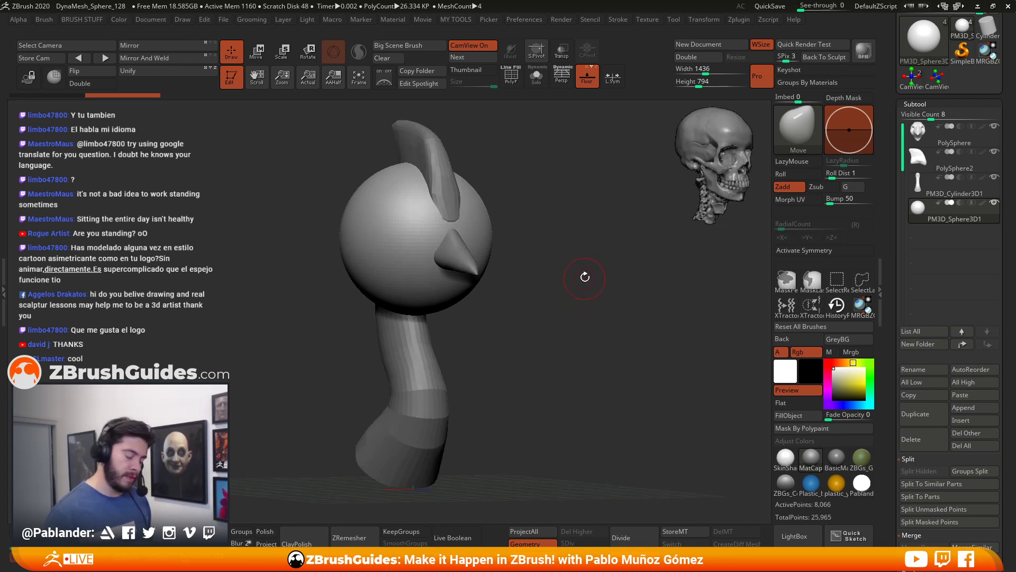
drag(509, 302, 544, 299)
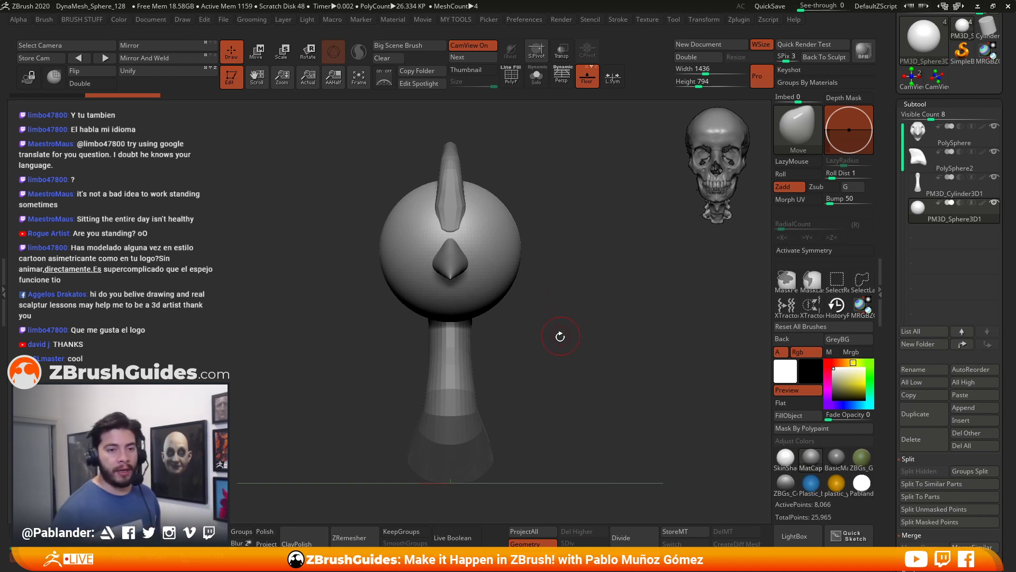
mouse_move(546, 347)
mouse_down()
mouse_move(570, 353)
mouse_move(552, 336)
mouse_up()
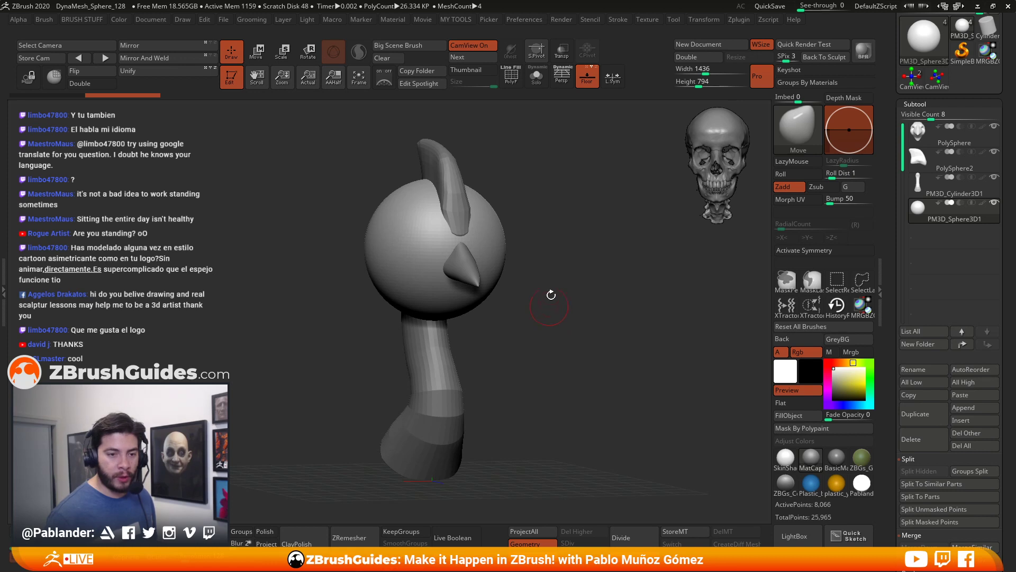
mouse_move(561, 331)
mouse_down()
mouse_move(573, 328)
mouse_move(562, 313)
mouse_up()
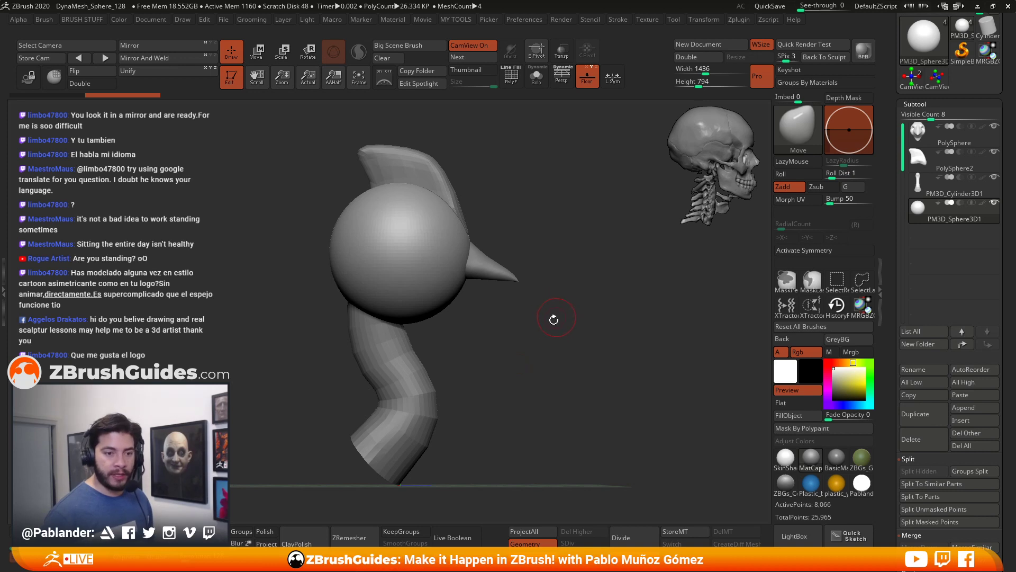
mouse_move(548, 342)
mouse_down()
mouse_move(538, 345)
mouse_move(566, 320)
mouse_move(561, 331)
mouse_up()
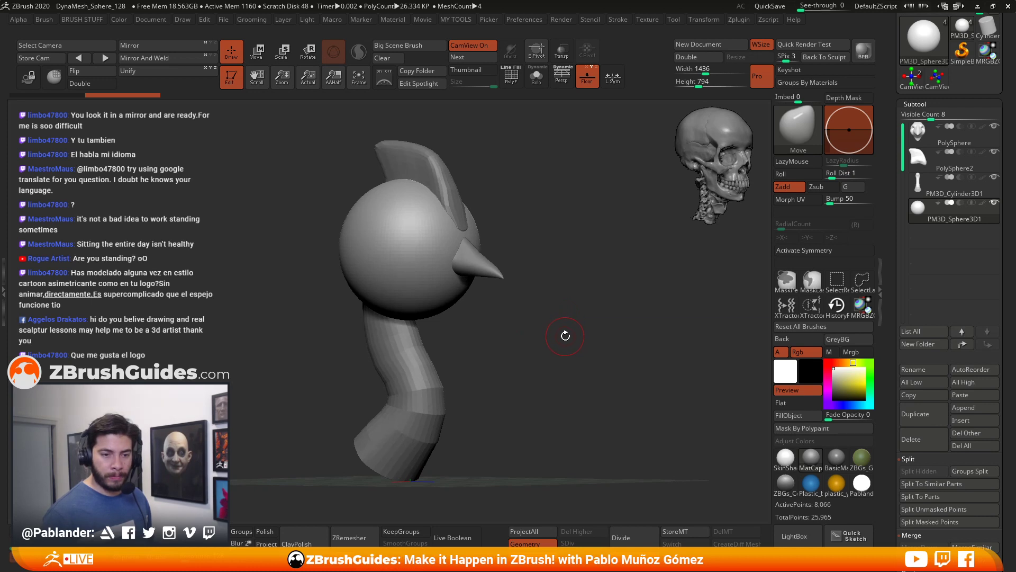
drag(560, 336, 551, 339)
Step: Scale the sphere down to eyeball size and move it into the head's eye socket with the Move gizmo
click(256, 55)
drag(425, 260, 411, 274)
drag(466, 219, 514, 264)
drag(453, 254, 546, 254)
mouse_move(483, 249)
mouse_down()
mouse_move(467, 262)
mouse_move(499, 242)
mouse_move(489, 245)
mouse_up()
drag(522, 295, 497, 296)
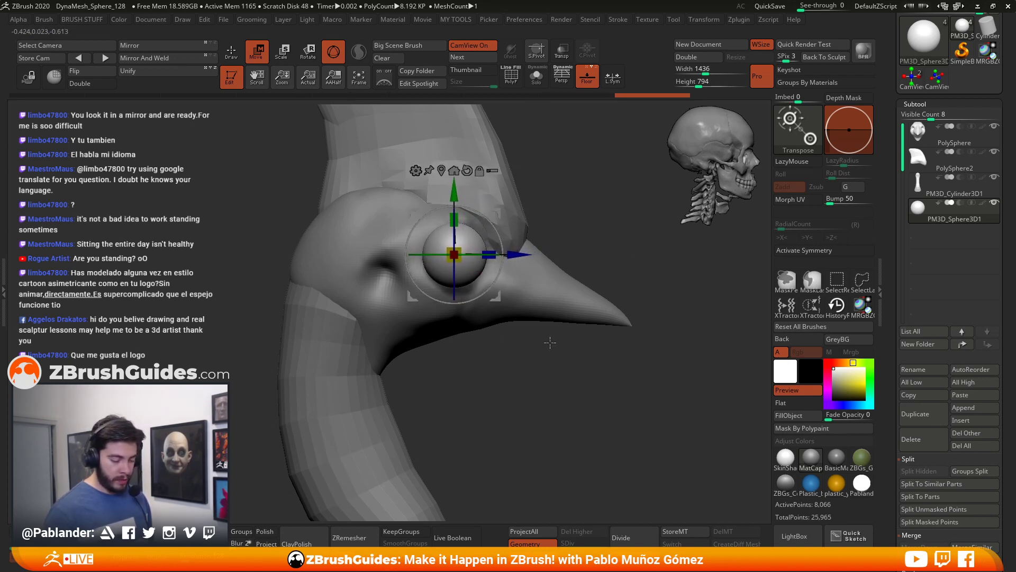
ctrl+right_drag(550, 343, 484, 265)
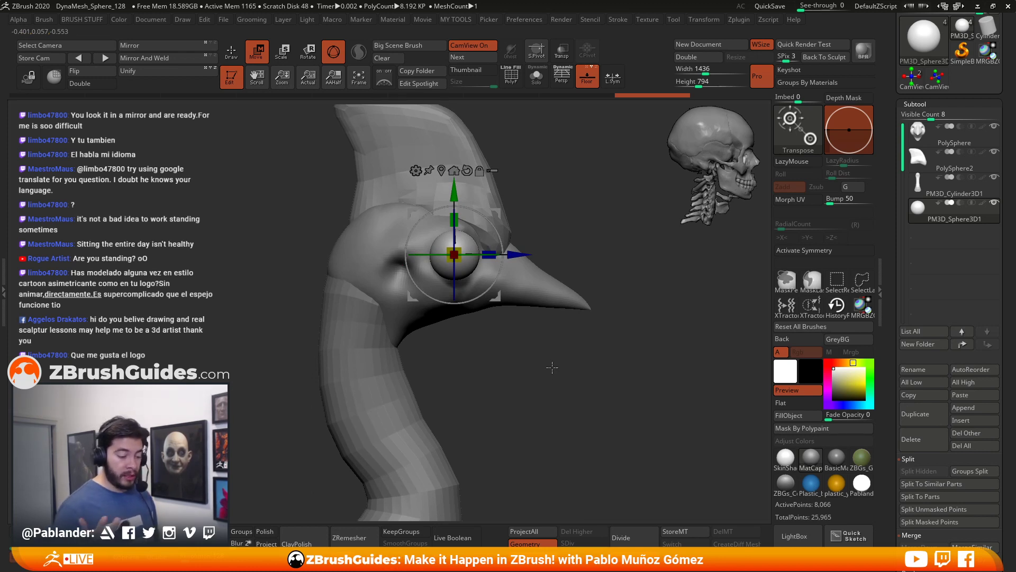
mouse_move(517, 363)
ctrl+right_down()
mouse_move(526, 334)
mouse_move(515, 358)
ctrl+right_up()
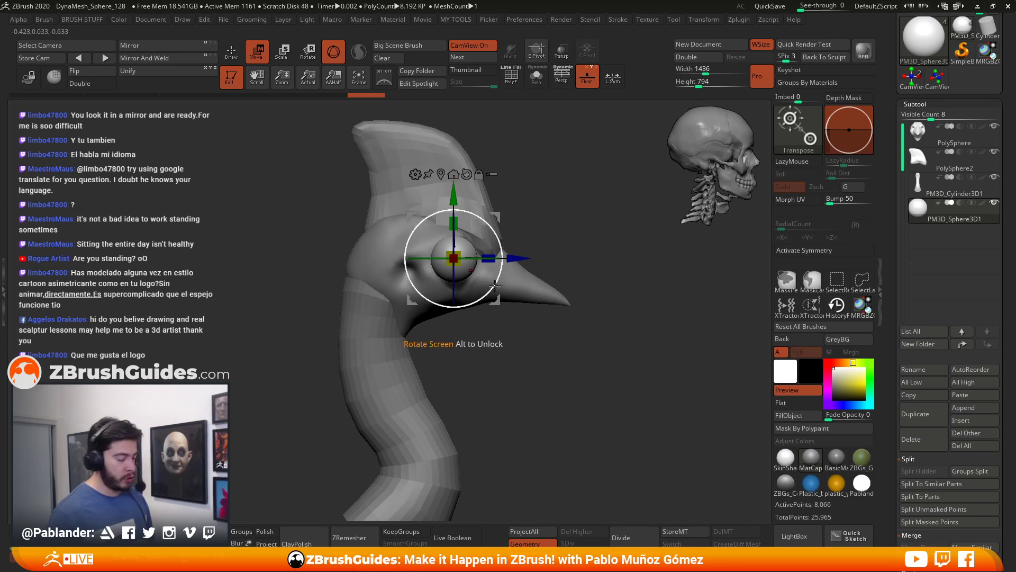
Step: Shift the eye sphere inward against the side of the head, checking its depth from the front
drag(454, 258, 458, 262)
drag(582, 289, 525, 341)
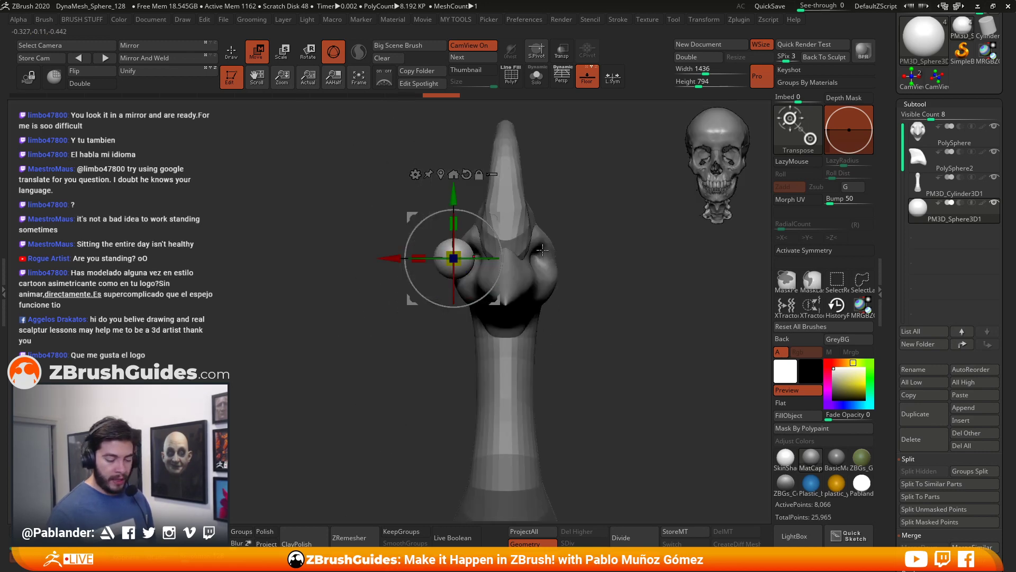
drag(544, 258, 565, 309)
drag(452, 300, 551, 286)
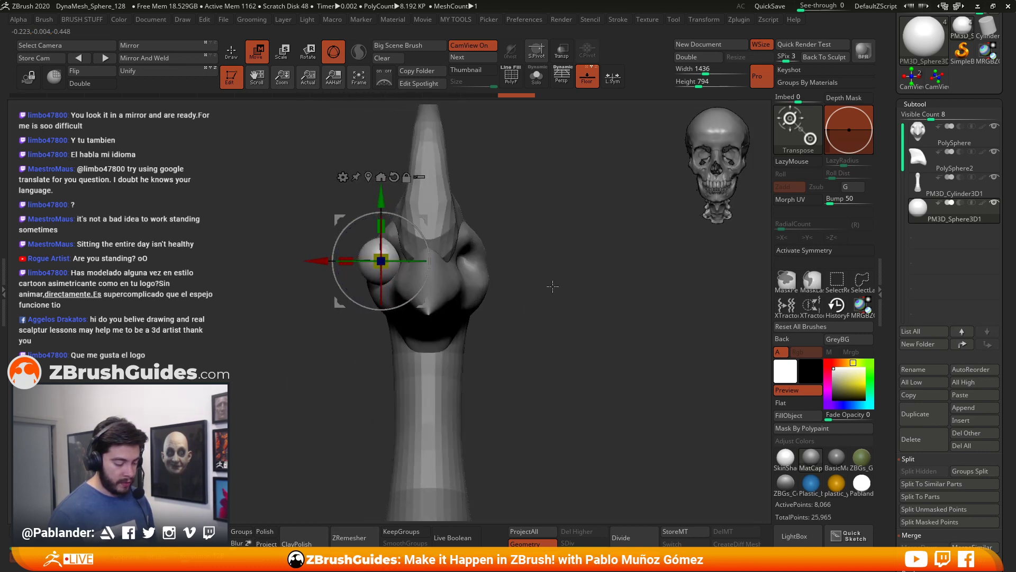
drag(426, 305, 428, 304)
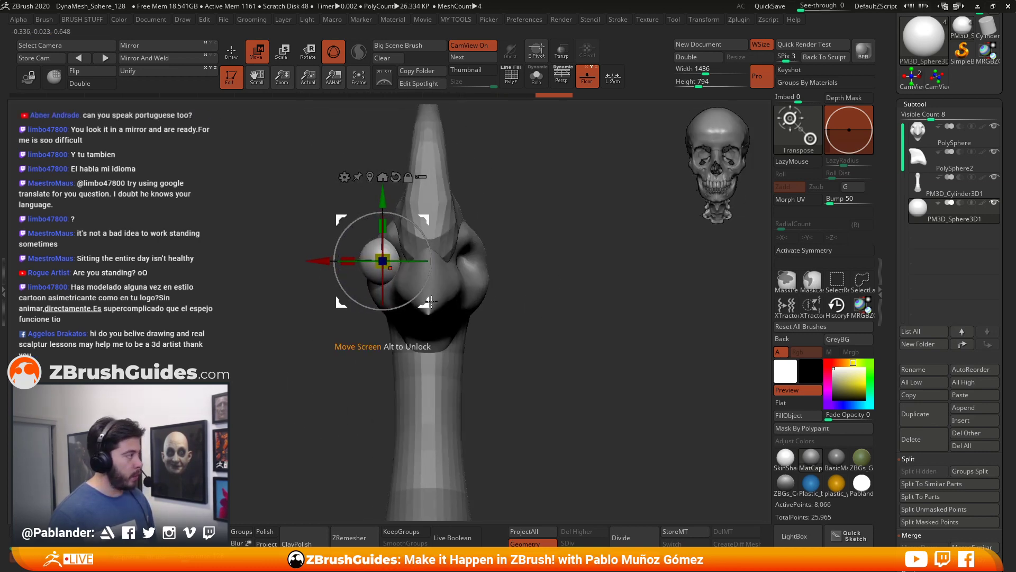
Step: Fine-tune the eye sphere's placement in the socket from both the front and side views
alt+drag(527, 270, 527, 282)
drag(426, 303, 432, 304)
shift+drag(489, 286, 455, 290)
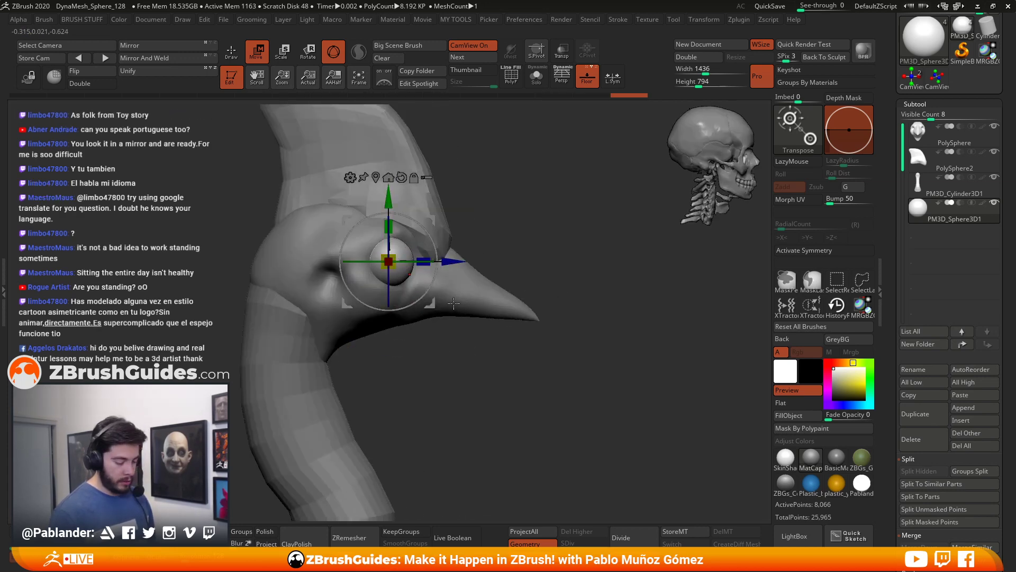
drag(430, 303, 429, 304)
alt+drag(443, 320, 459, 346)
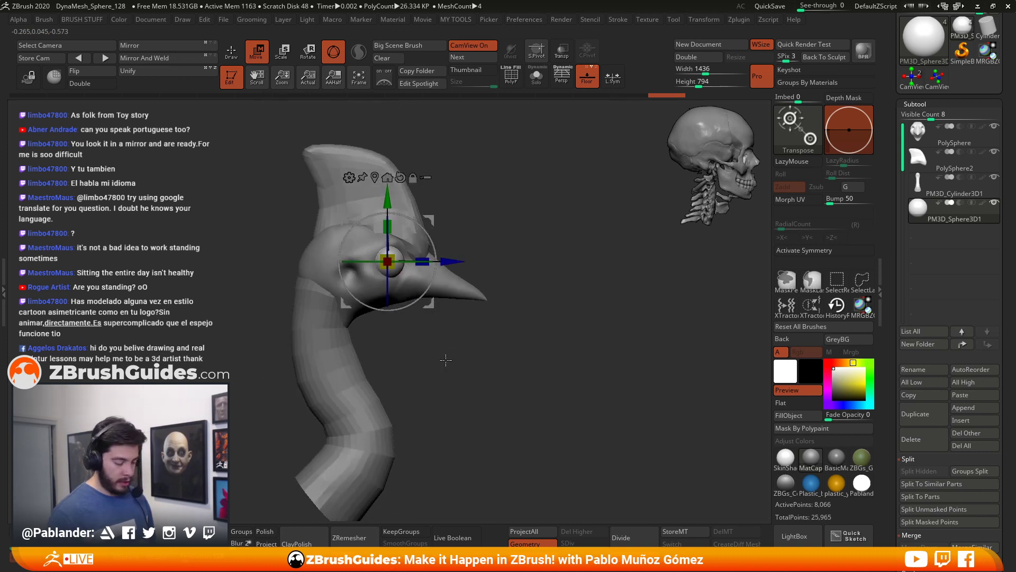
drag(430, 303, 428, 302)
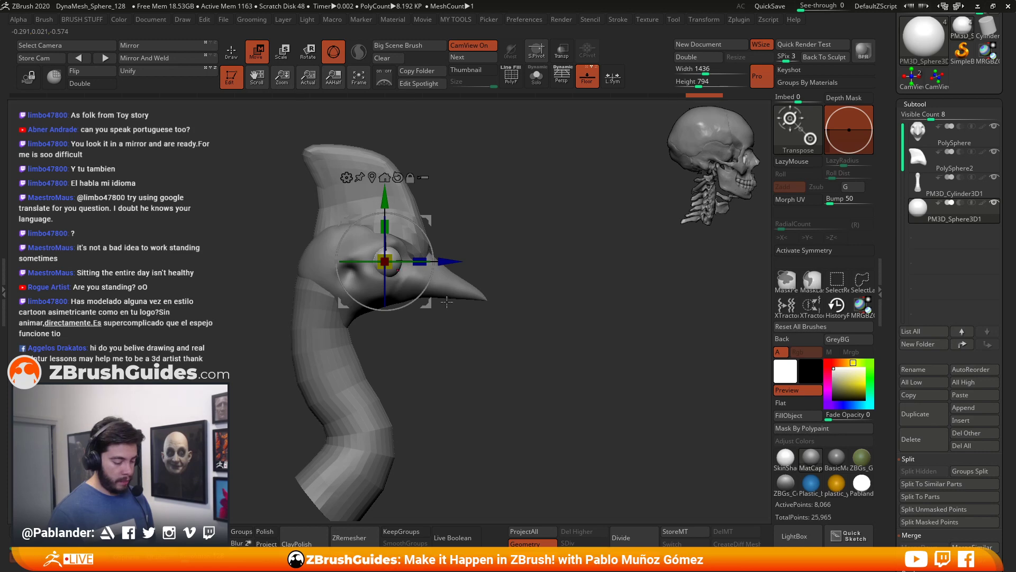
Step: Make the head active, enlarge the Move brush, and lengthen the beak while adjusting the jaw's underside
key(q)
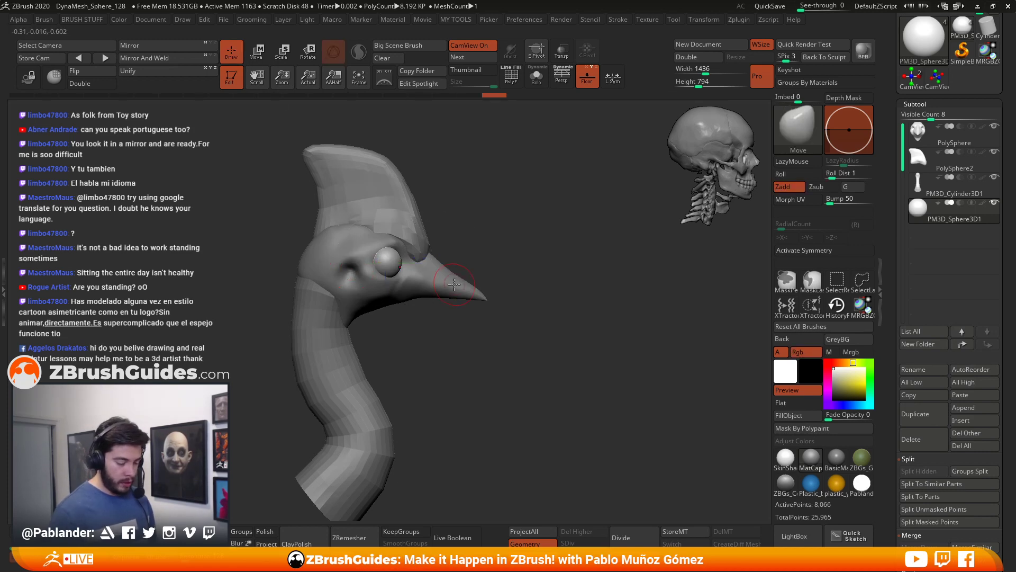
alt+click(454, 285)
key(space)
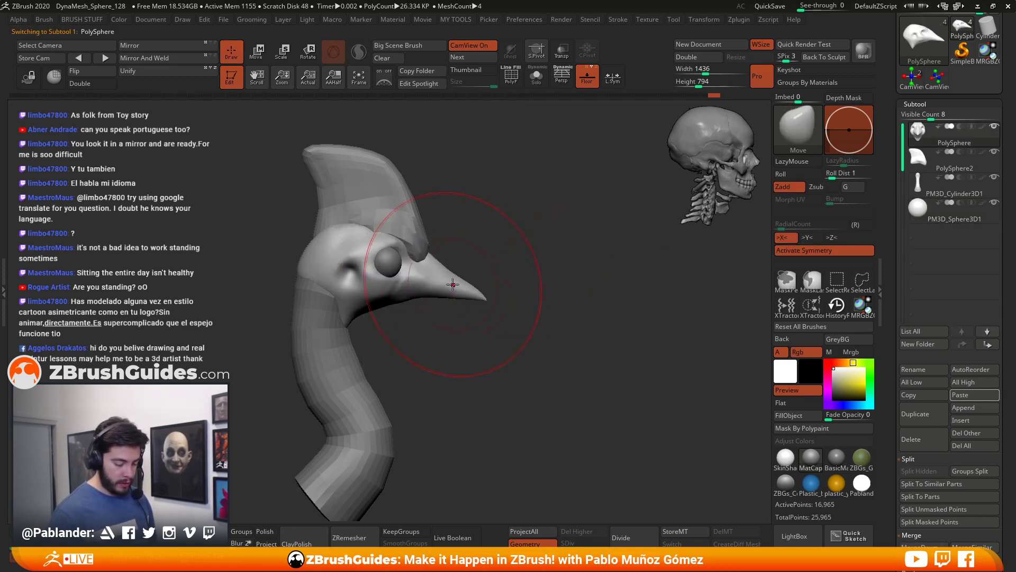
drag(484, 302, 503, 306)
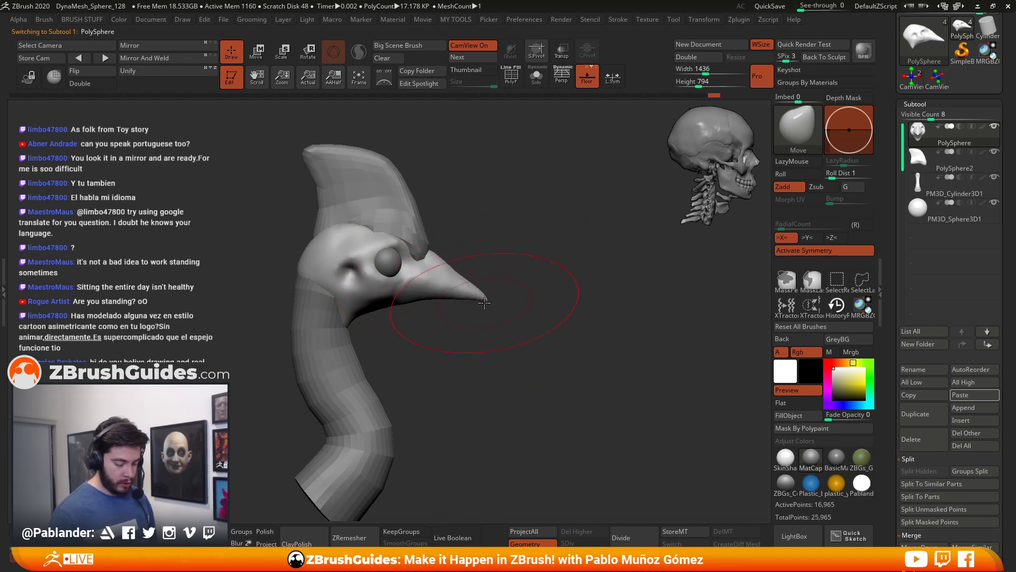
drag(360, 304, 370, 300)
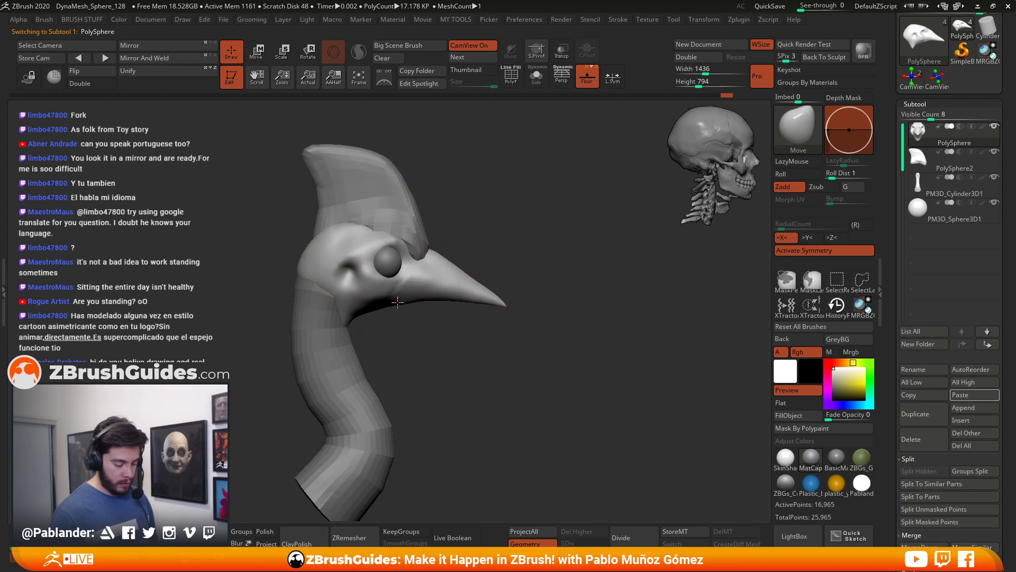
drag(494, 296, 499, 293)
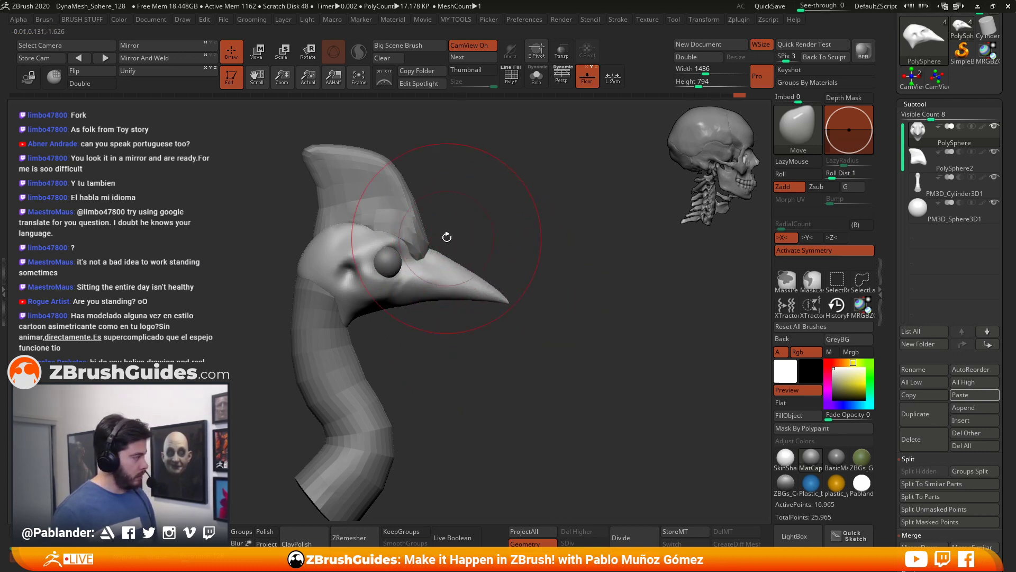
Step: Make the crest active, reshape its front edge, and raise its top outline with the Move brush
alt+click(424, 243)
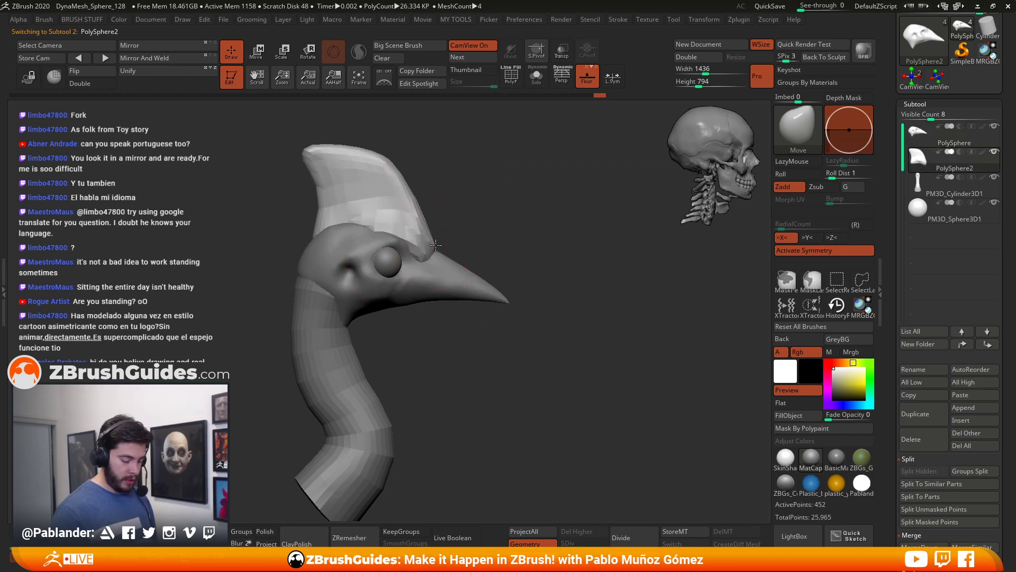
drag(434, 238, 397, 162)
alt+drag(517, 216, 445, 201)
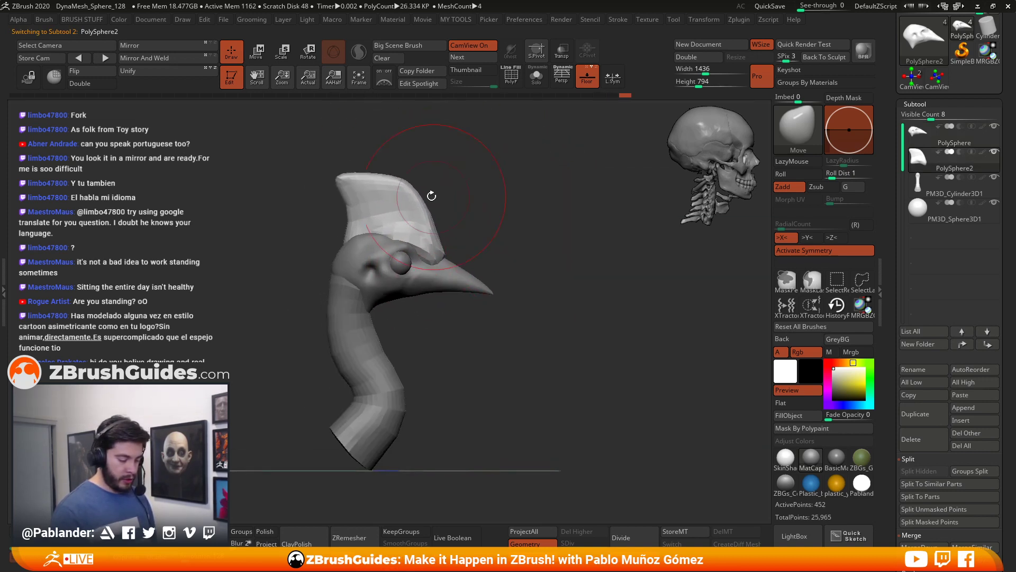
drag(367, 180, 354, 169)
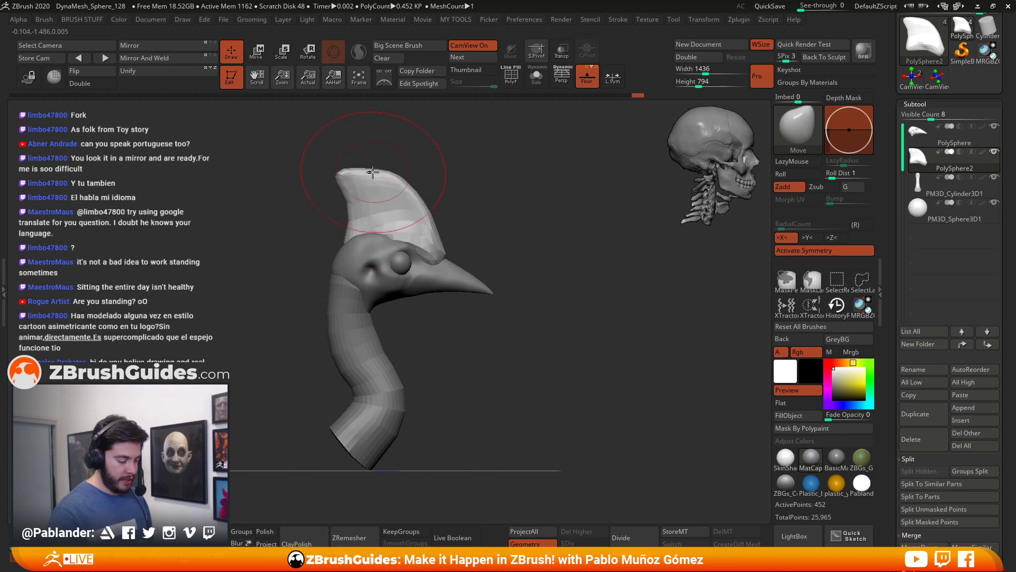
key(space)
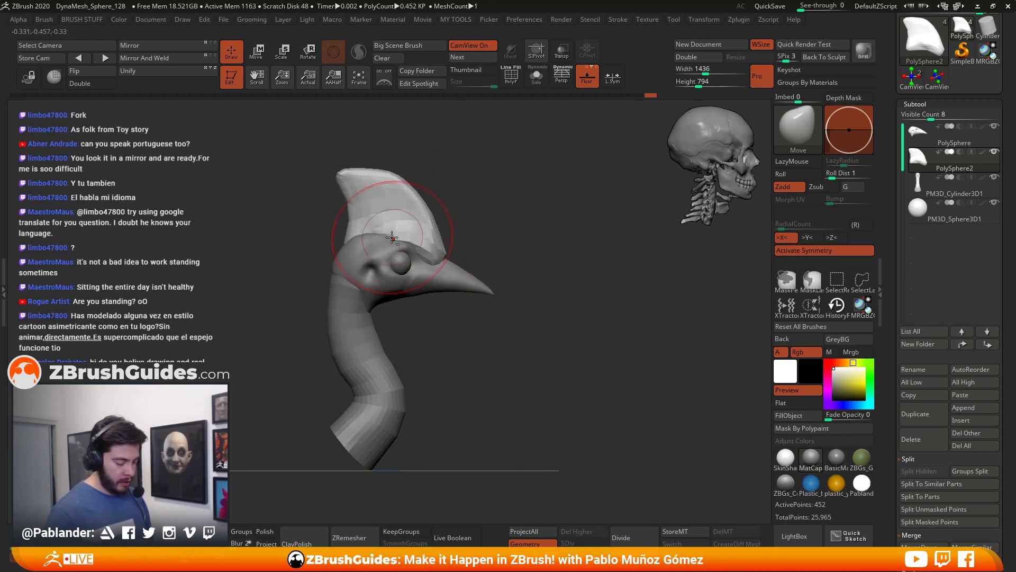
drag(537, 290, 514, 291)
drag(493, 346, 462, 328)
Step: Make the head active and adjust the side profile of the skull behind the eye with the Move brush
alt+click(443, 289)
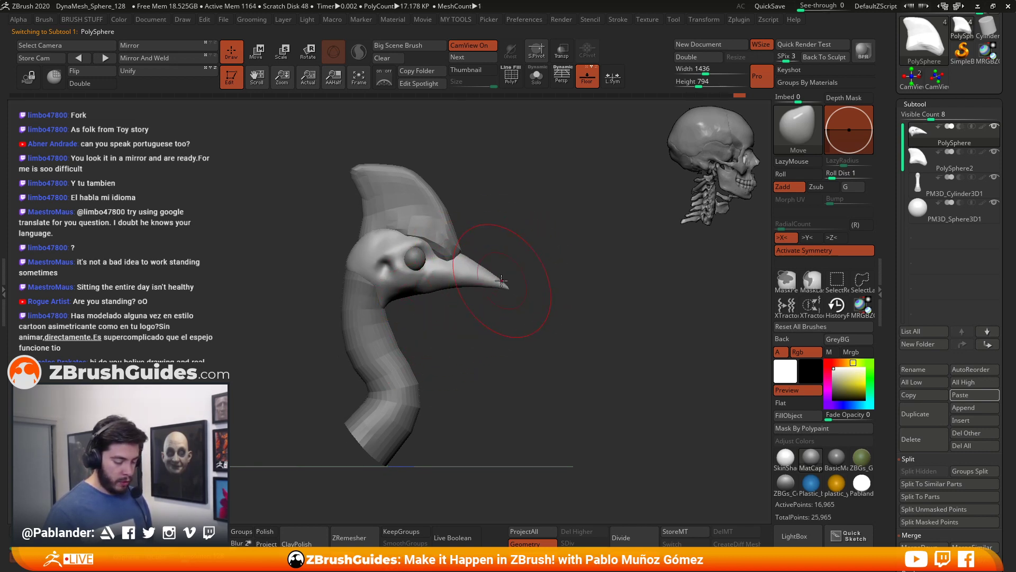
drag(383, 264, 363, 243)
mouse_move(423, 334)
mouse_down()
mouse_move(452, 327)
mouse_move(472, 286)
mouse_move(460, 307)
mouse_up()
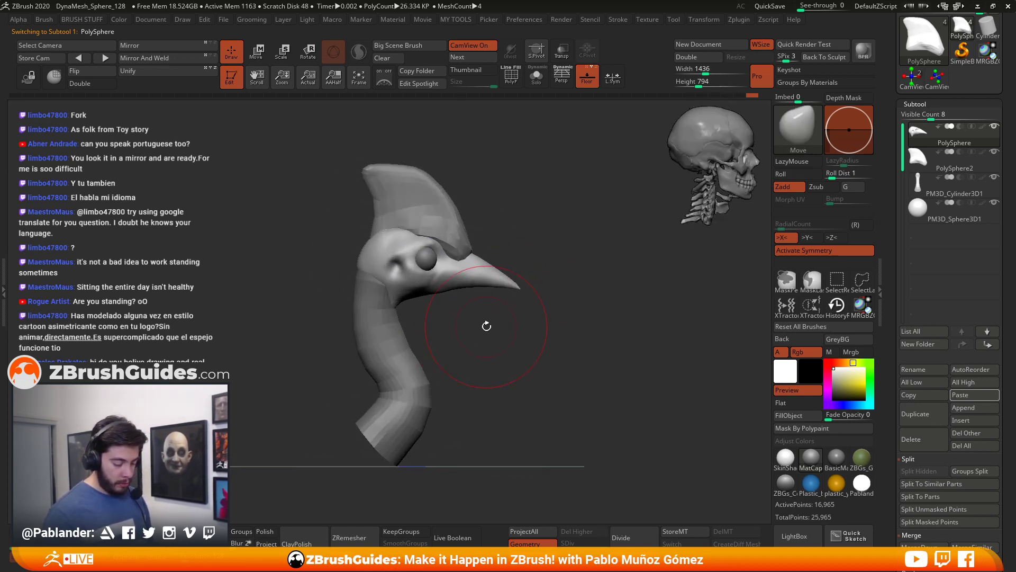
alt+drag(528, 351, 499, 338)
Step: Nudge the eye sphere slightly within its socket and duplicate it to the opposite side with Mirror And Weld
alt+click(423, 246)
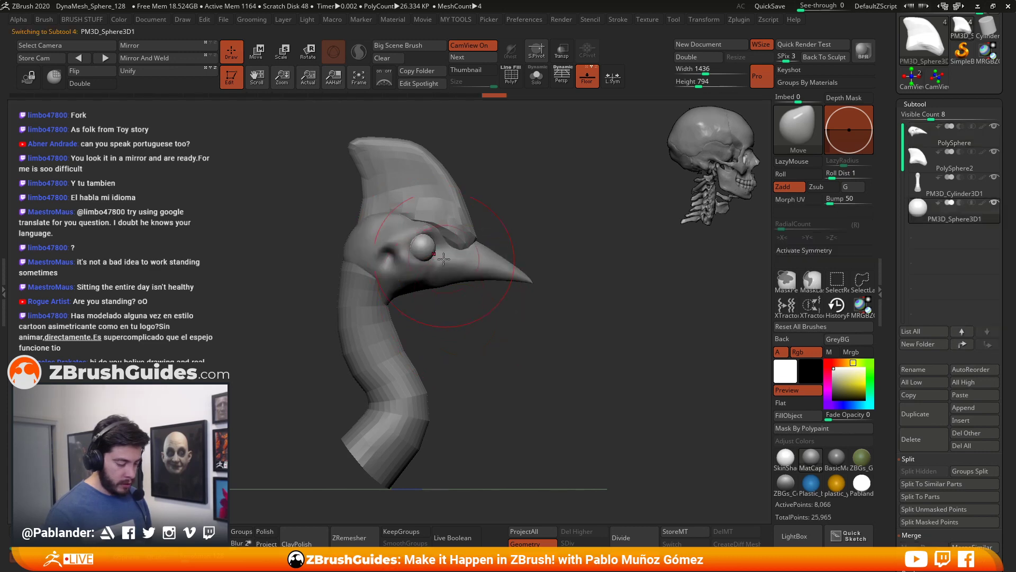
key(w)
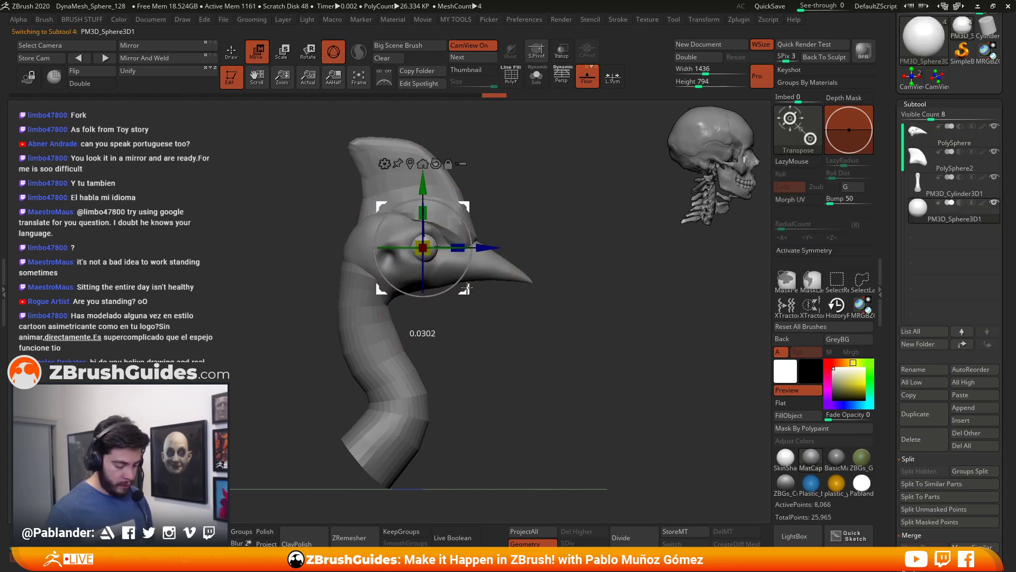
mouse_move(468, 287)
mouse_down()
mouse_move(446, 318)
mouse_move(465, 289)
mouse_up()
key(q)
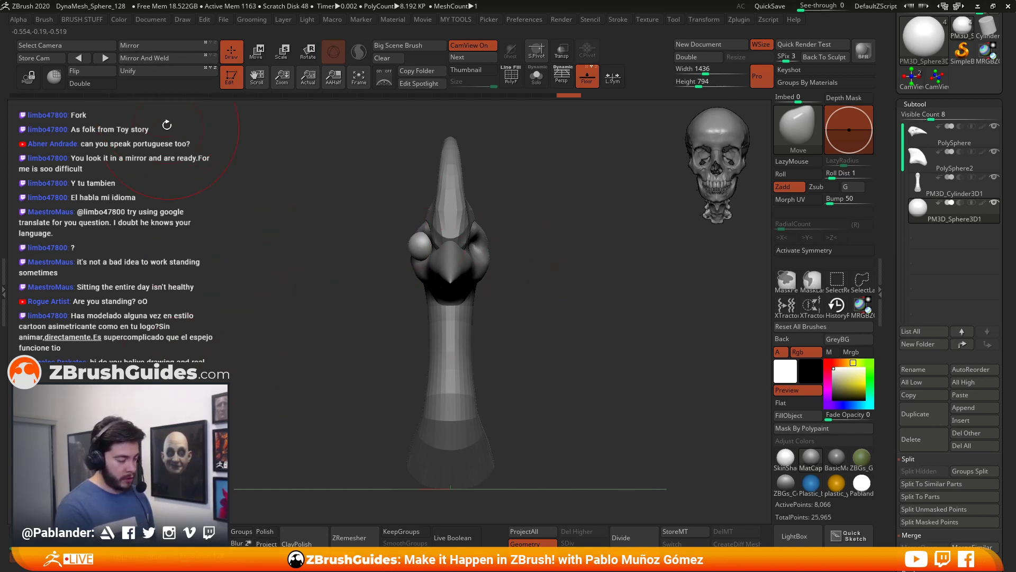
click(153, 58)
drag(303, 338, 579, 340)
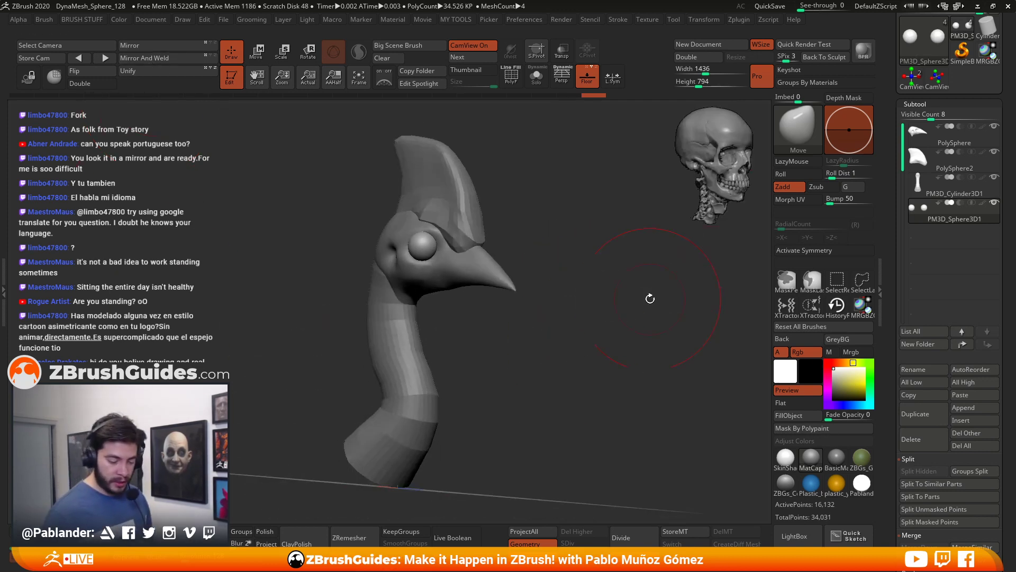
Step: Make the head active and resize the Move brush for refining the beak and jaw beneath the eye
mouse_move(514, 373)
alt+mouse_down()
mouse_move(524, 379)
mouse_move(582, 353)
mouse_move(504, 320)
mouse_move(539, 337)
alt+mouse_up()
alt+click(534, 256)
key(space)
alt+drag(555, 207, 525, 226)
drag(688, 227, 552, 240)
mouse_move(466, 273)
right_down()
mouse_move(450, 276)
mouse_move(542, 345)
mouse_move(506, 333)
mouse_move(517, 328)
mouse_move(526, 382)
mouse_move(513, 344)
right_up()
drag(514, 338, 496, 312)
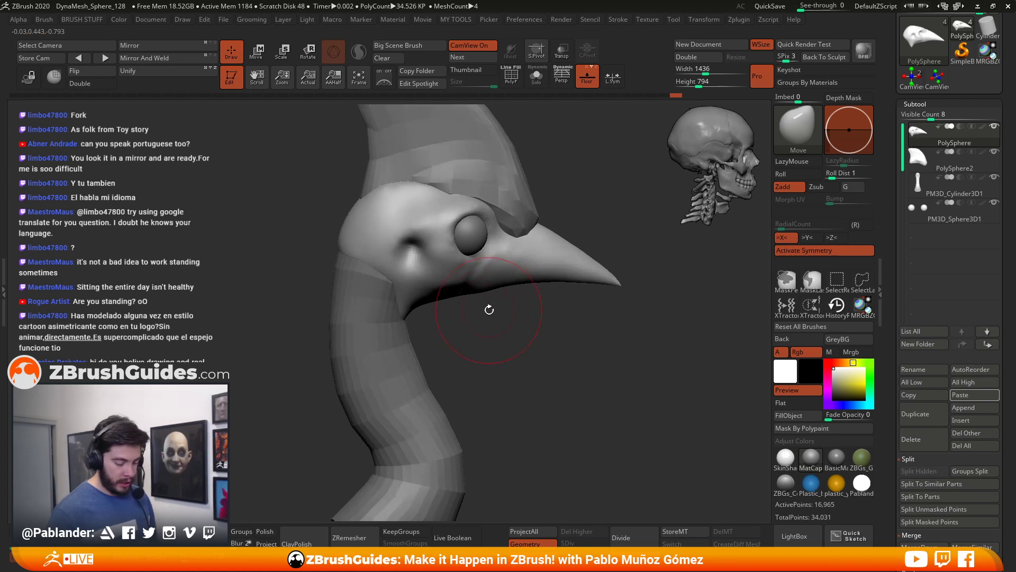
Step: Reshape the bird head's cheek and the area below the eye with the Move brush, keeping X symmetry active
mouse_move(492, 266)
mouse_down()
mouse_move(467, 281)
mouse_move(465, 301)
mouse_move(516, 312)
mouse_move(511, 300)
mouse_up()
drag(528, 247, 560, 271)
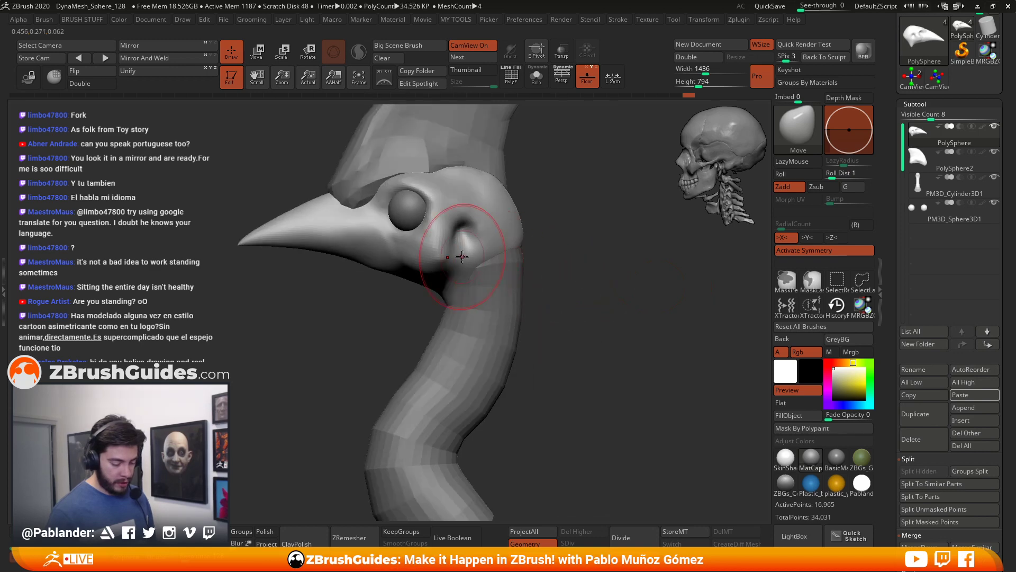
drag(564, 316, 489, 253)
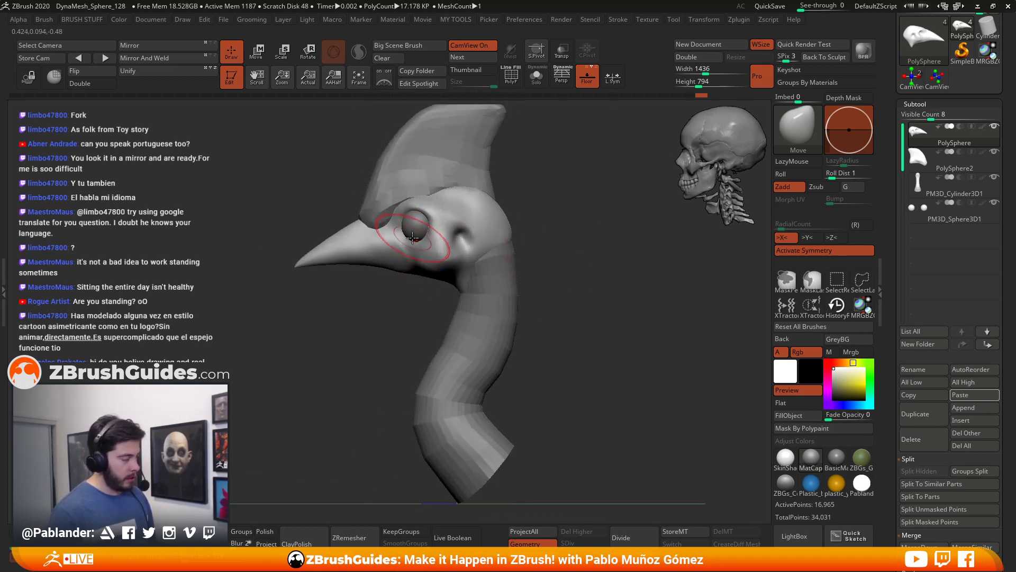
mouse_move(519, 216)
mouse_down()
mouse_move(581, 220)
mouse_move(571, 219)
mouse_up()
mouse_move(460, 201)
mouse_down()
mouse_move(516, 217)
mouse_move(461, 229)
mouse_move(515, 226)
mouse_up()
key(space)
drag(460, 251, 440, 251)
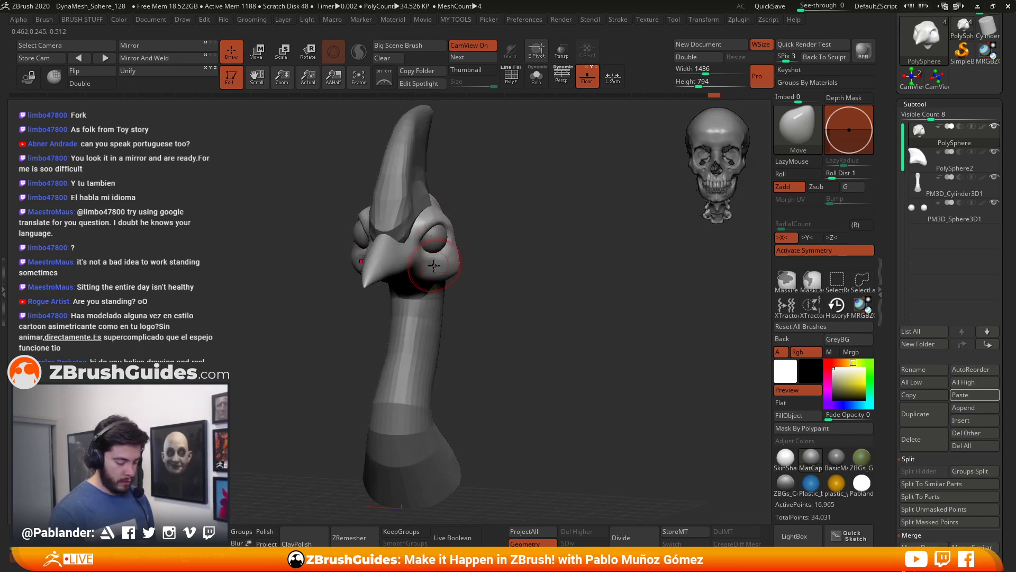
Step: Refine the outer cheek contour between the eye and the ear hollow with the Move brush
mouse_move(504, 254)
mouse_down()
mouse_move(478, 280)
mouse_move(508, 293)
mouse_move(512, 312)
mouse_up()
drag(512, 313, 550, 313)
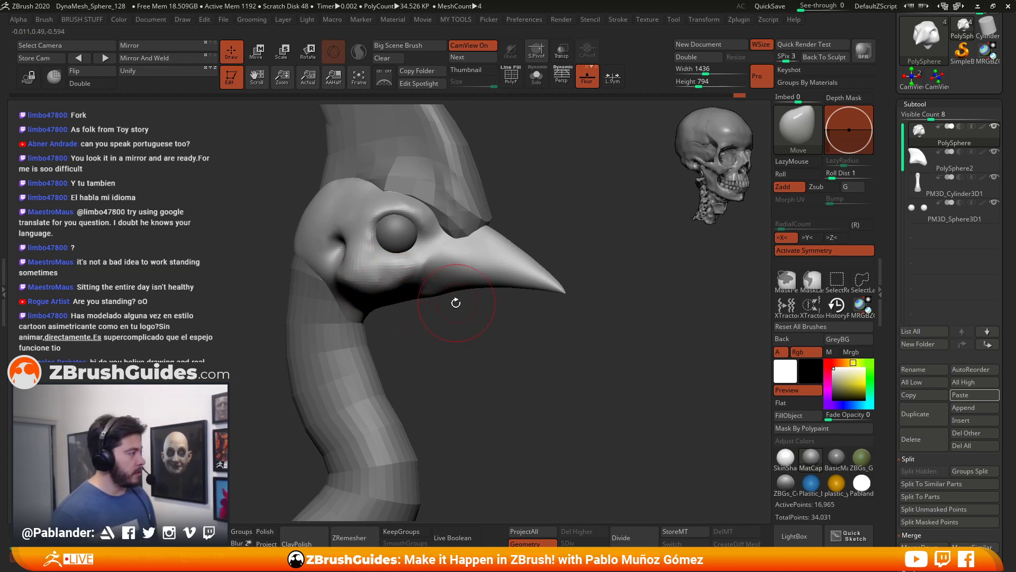
mouse_move(415, 321)
mouse_down()
mouse_move(440, 316)
mouse_move(424, 323)
mouse_move(400, 307)
mouse_up()
drag(374, 256, 376, 257)
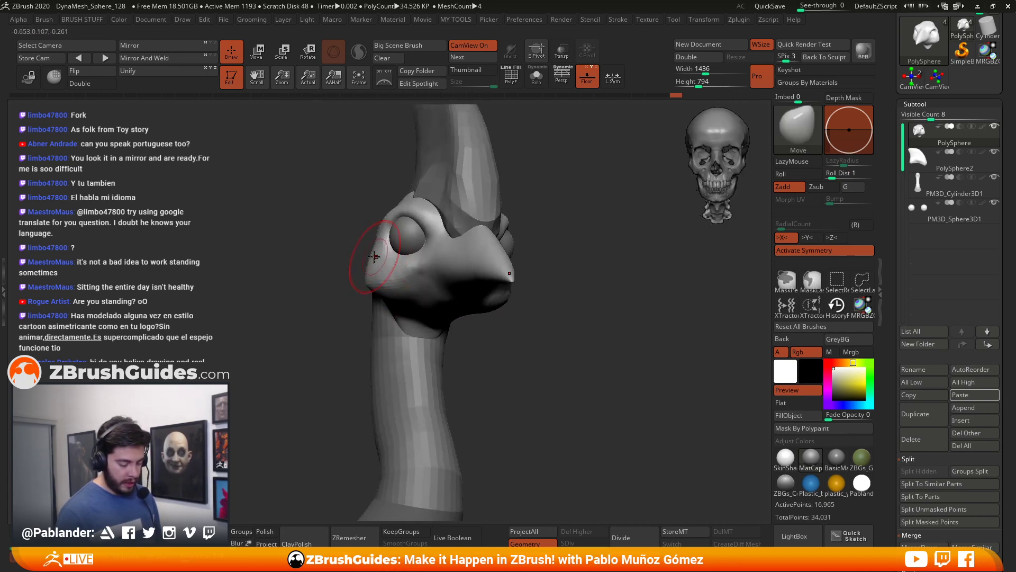
mouse_move(559, 254)
mouse_down()
mouse_move(517, 286)
mouse_move(480, 271)
mouse_up()
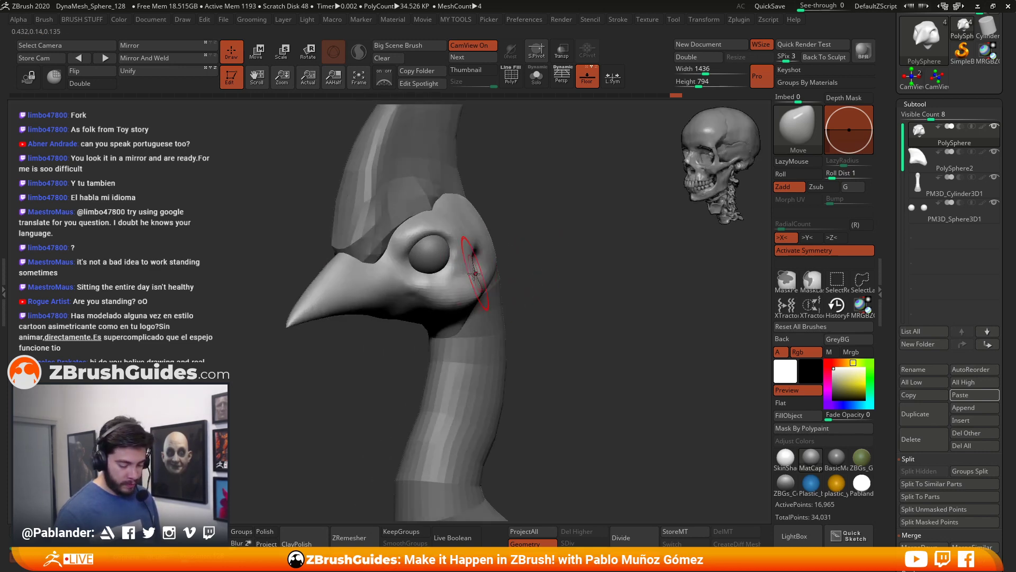
Step: Adjust the width of the head beside the eye sockets from the front with the Move brush
drag(510, 220, 603, 241)
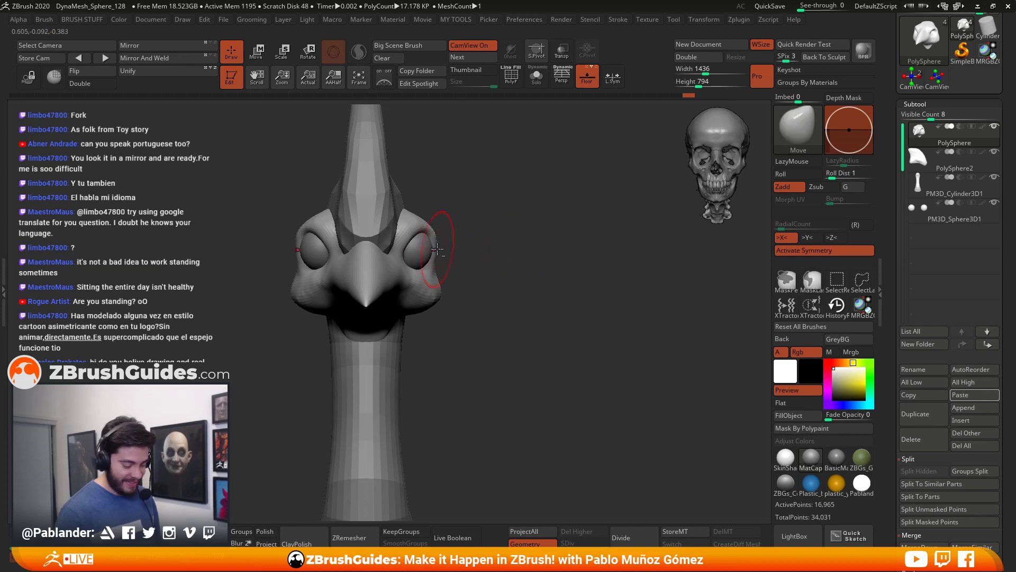
drag(426, 234, 427, 236)
alt+drag(520, 247, 542, 253)
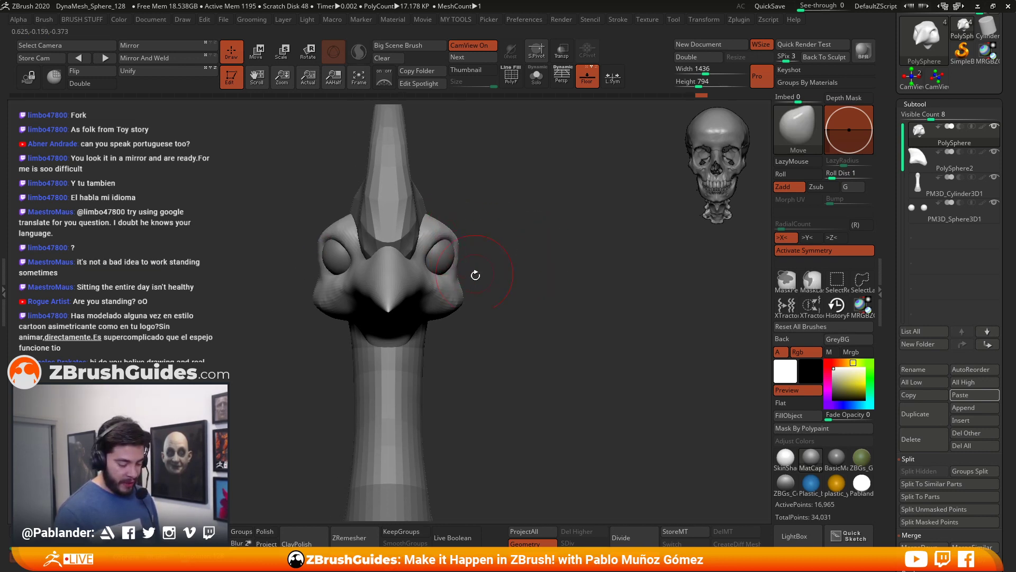
mouse_move(465, 239)
mouse_down()
mouse_move(483, 238)
mouse_move(559, 297)
mouse_move(544, 302)
mouse_move(526, 347)
mouse_move(511, 352)
mouse_move(558, 367)
mouse_move(518, 355)
mouse_move(450, 382)
mouse_up()
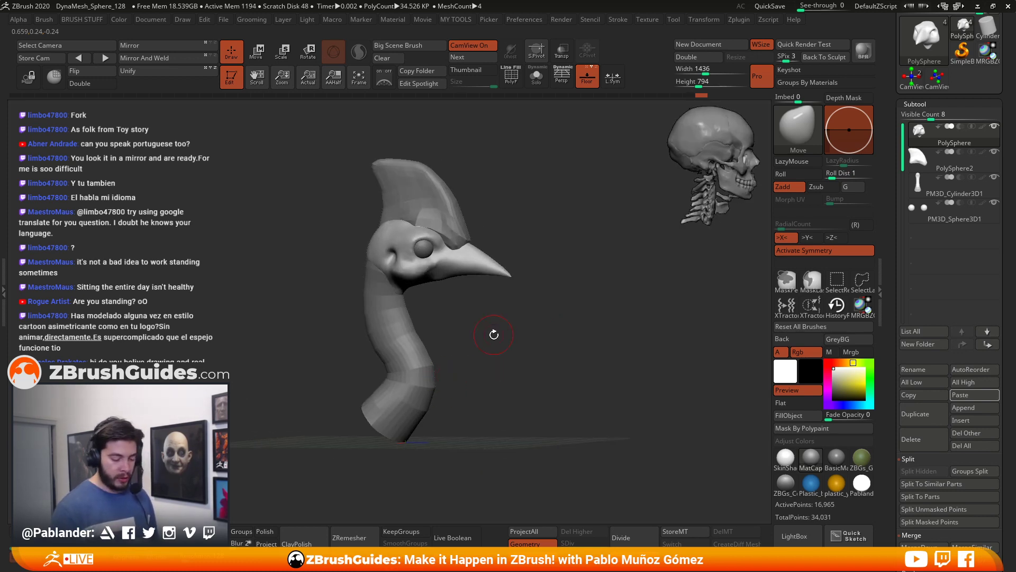
drag(494, 333, 474, 401)
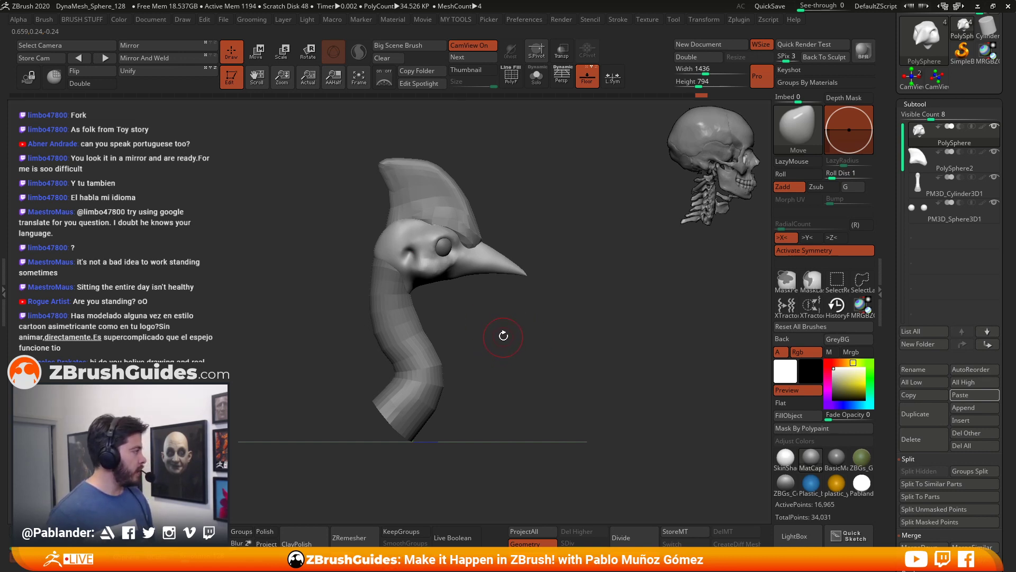
Step: Pull the back of the jaw down over the front of the neck and refine the throat transition with the Move brush
drag(498, 332, 524, 344)
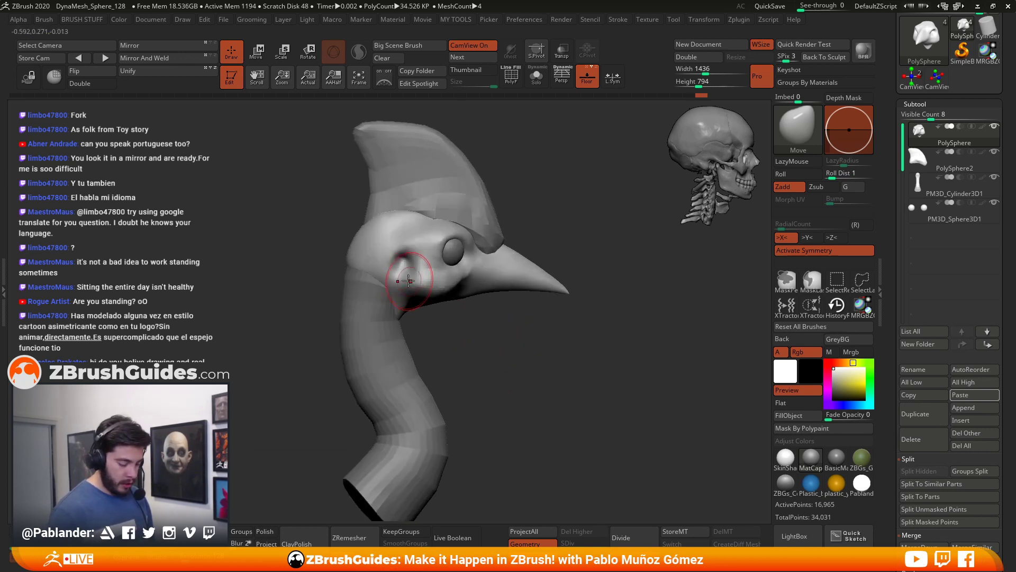
key(space)
drag(432, 273, 450, 258)
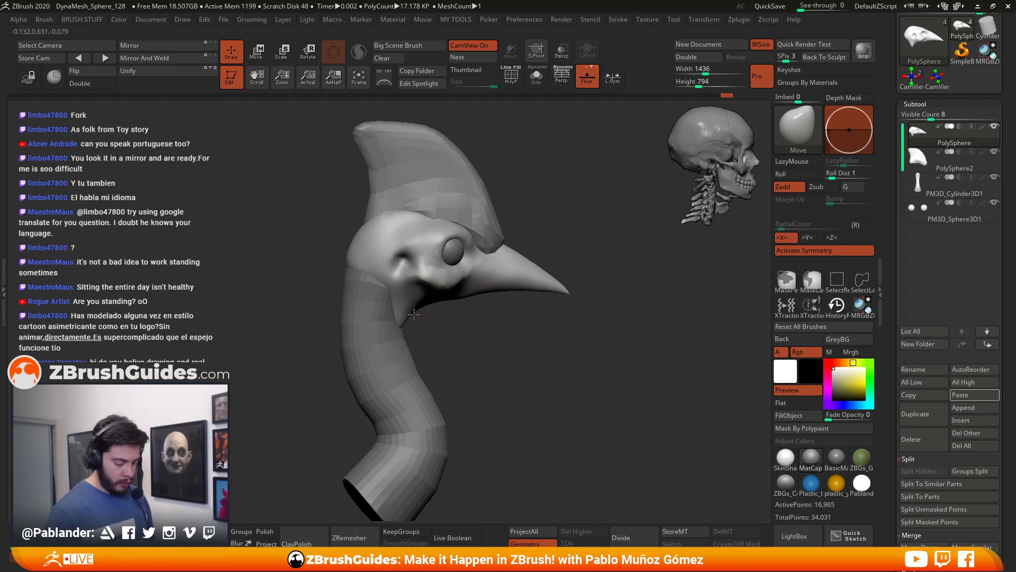
drag(428, 318, 413, 291)
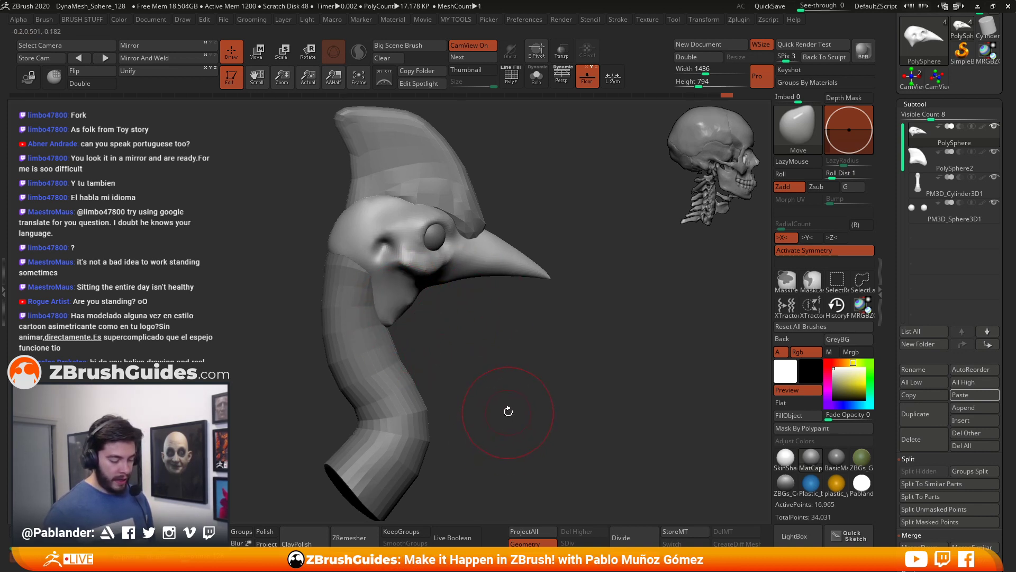
drag(460, 344, 479, 327)
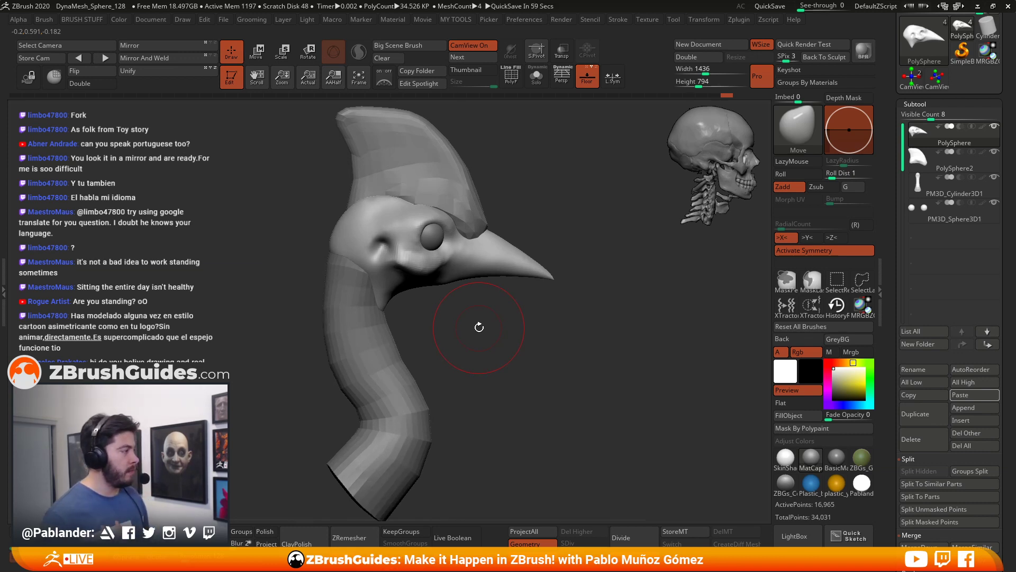
mouse_move(508, 340)
mouse_down()
mouse_move(370, 272)
mouse_move(358, 247)
mouse_up()
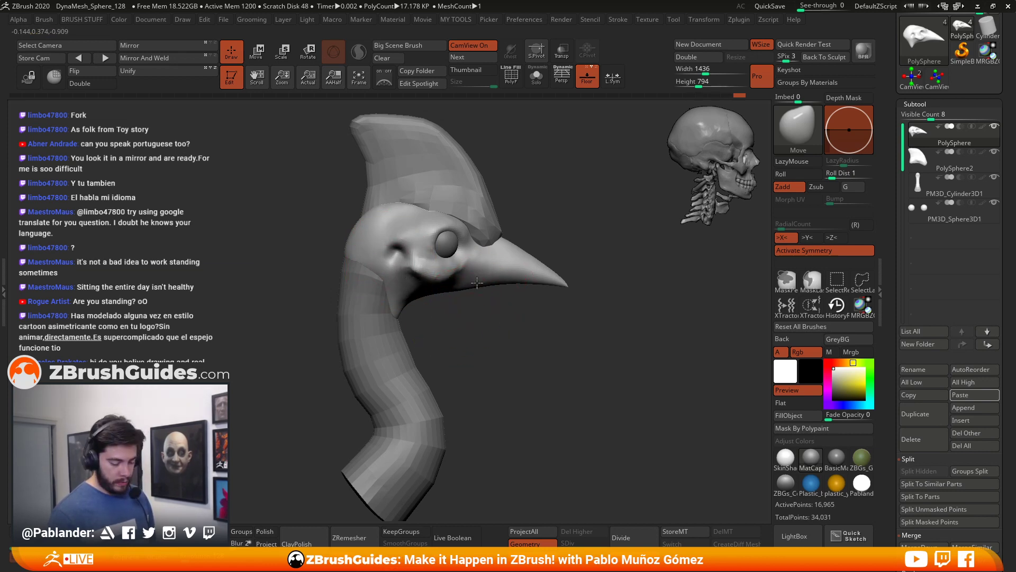
alt+drag(535, 289, 562, 345)
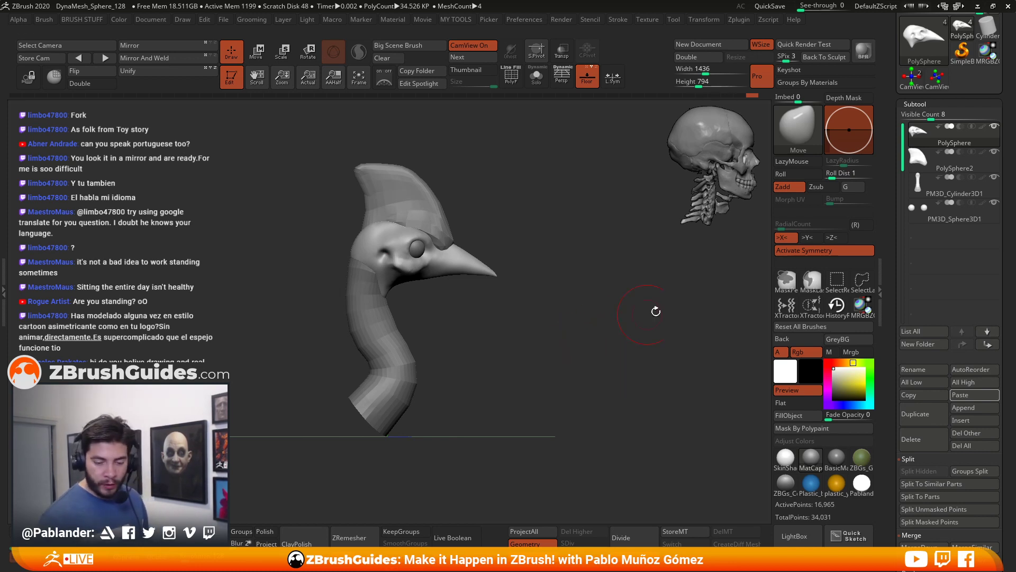
Step: Create a new subtool folder named OR
drag(1007, 221, 1007, 225)
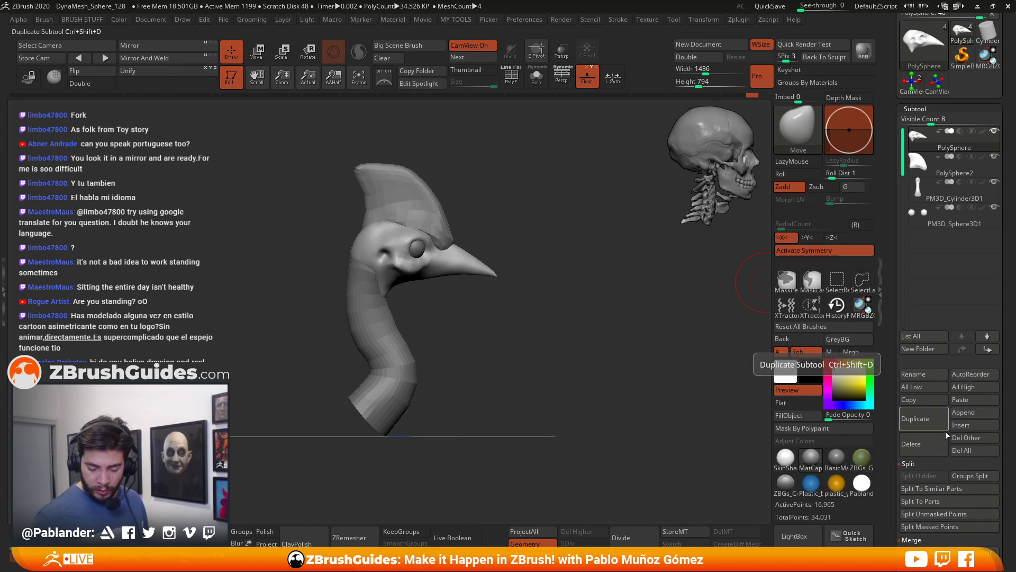
click(925, 349)
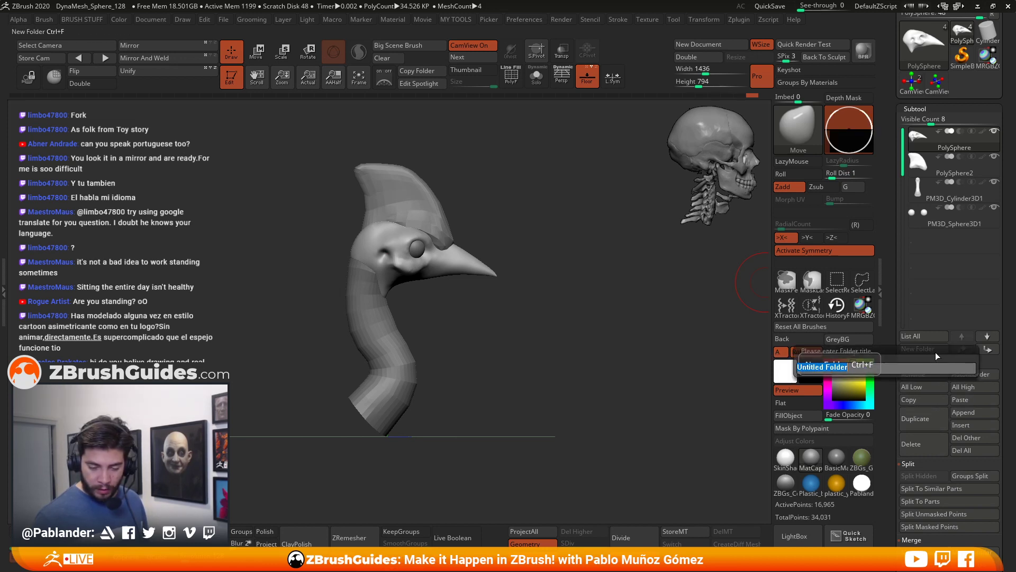
text(OR)
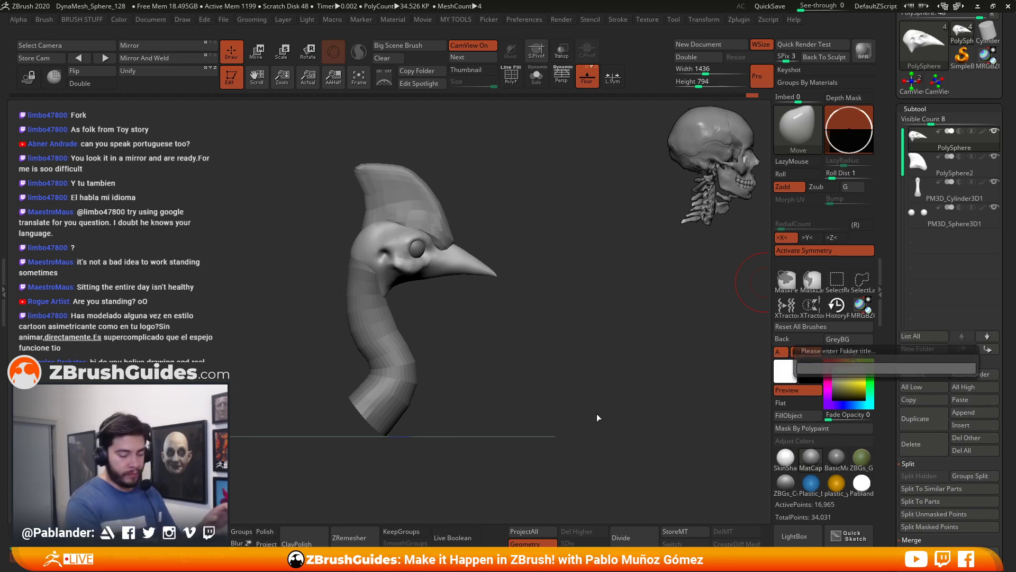
key(Return)
Step: Place the remaining head subtools in the OR folder and collapse the folder
drag(955, 220, 956, 197)
drag(958, 243, 956, 218)
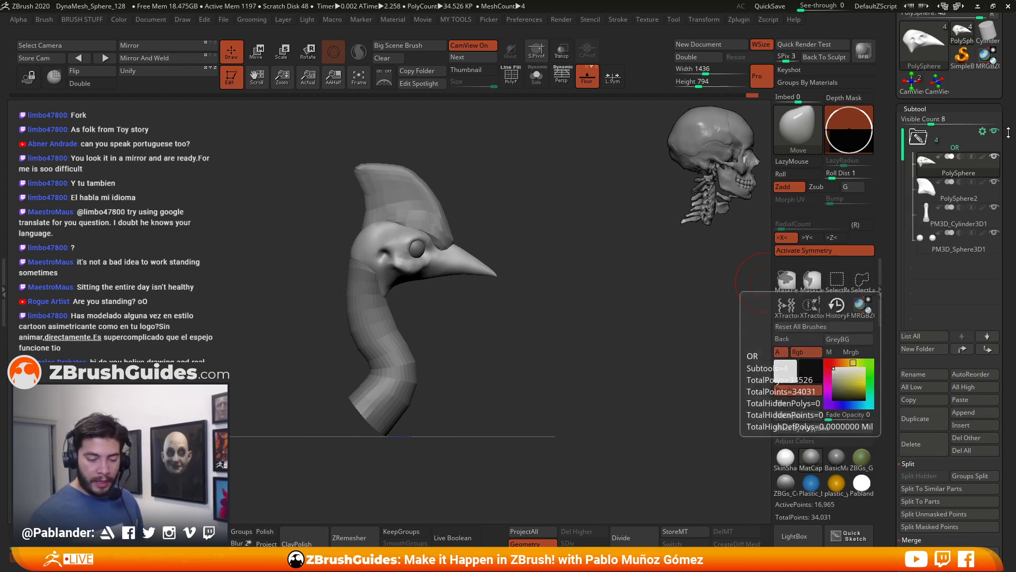
click(994, 239)
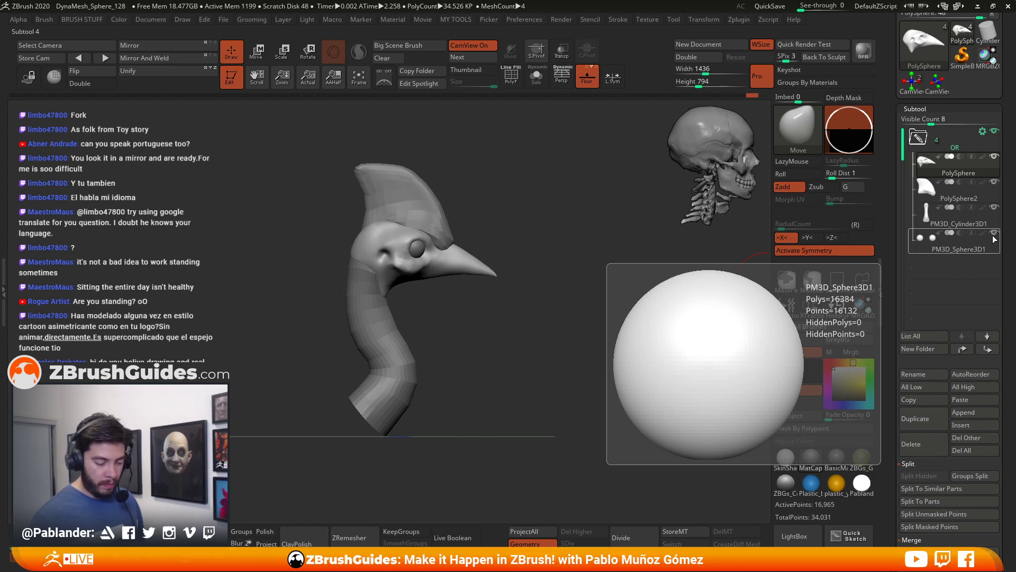
click(920, 139)
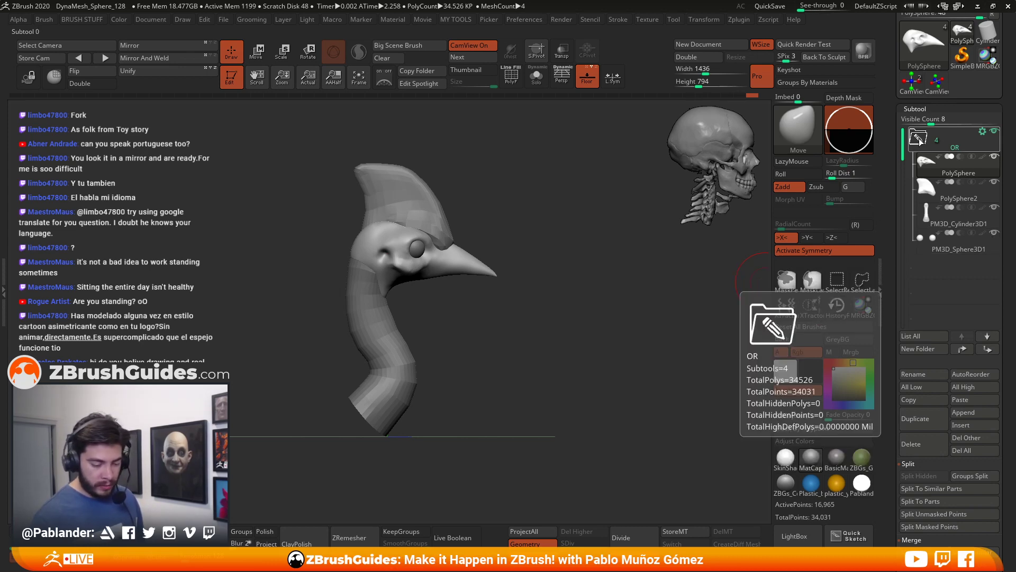
click(919, 141)
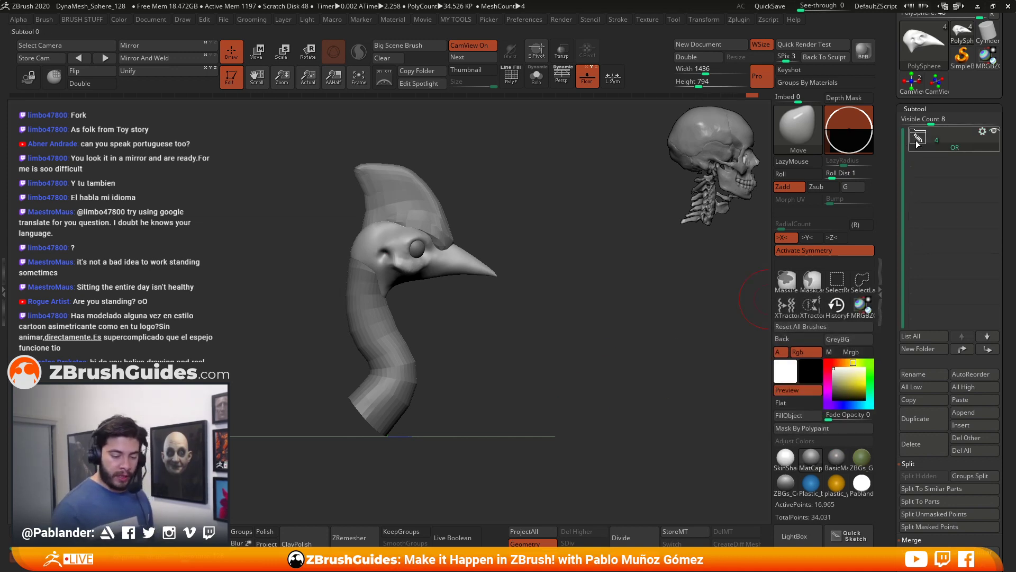
Step: Merge the OR folder into a single subtool and make that merged subtool active
click(983, 132)
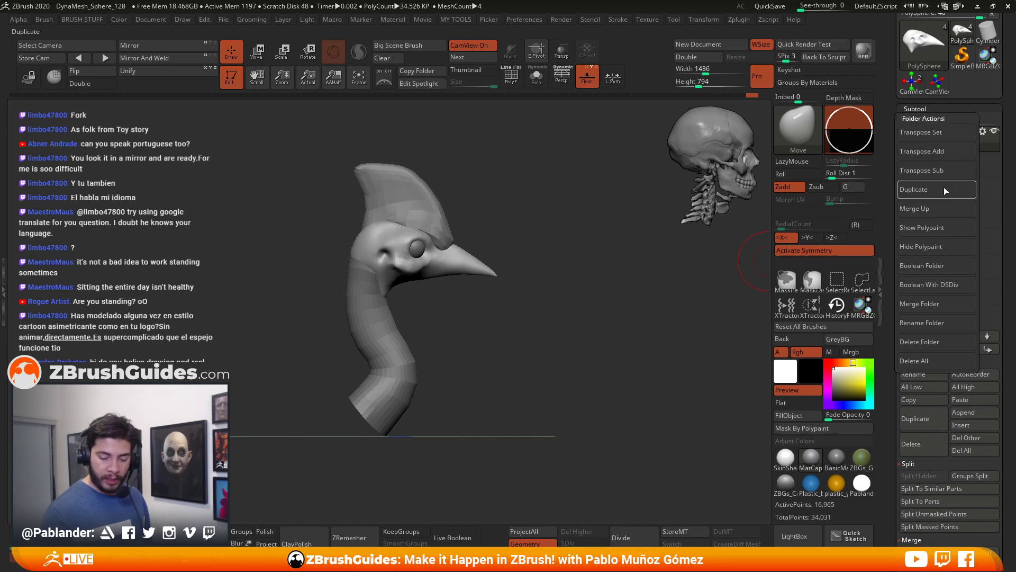
click(947, 303)
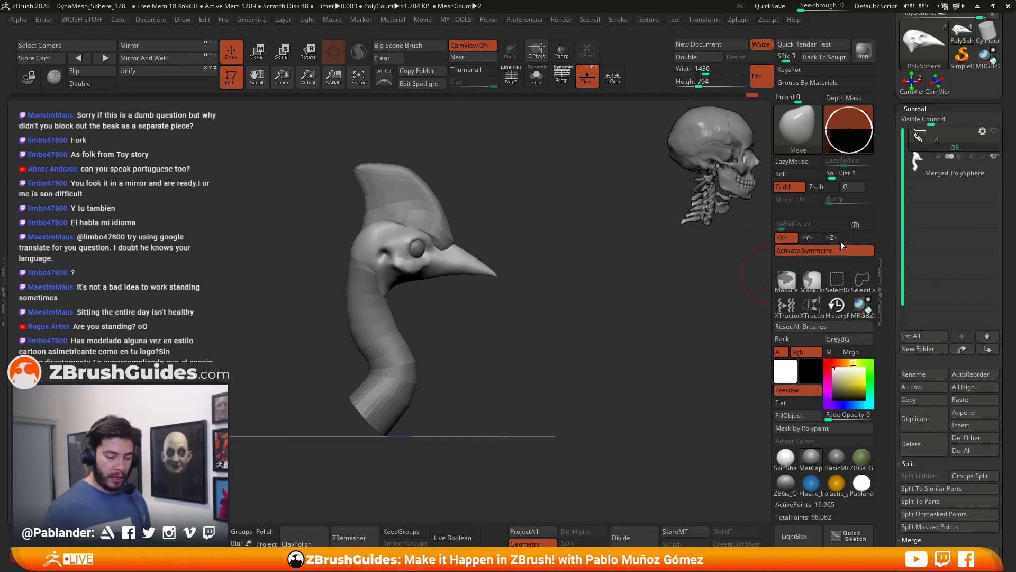
click(962, 173)
drag(579, 339, 551, 324)
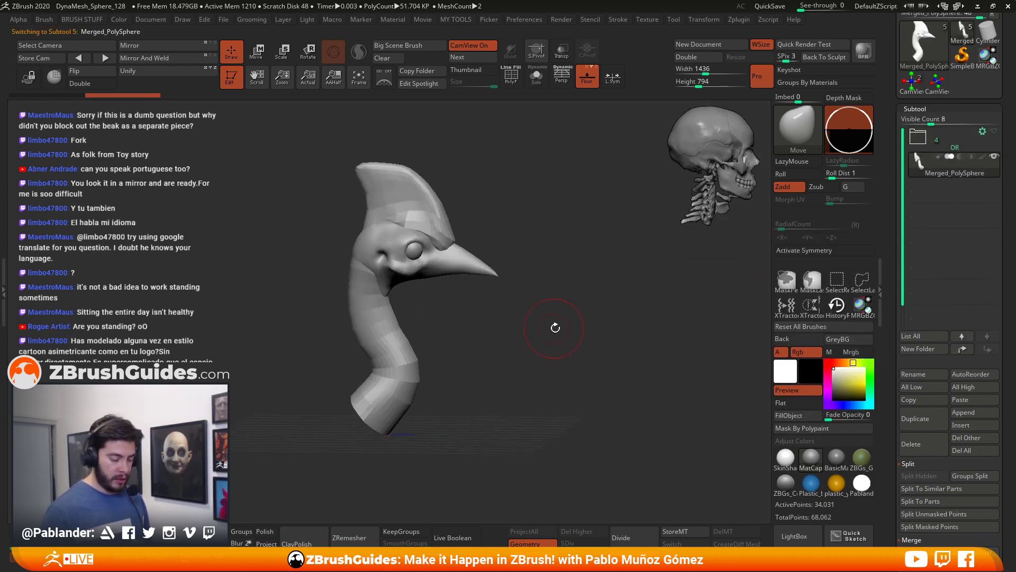
Step: Display the polyframe on the merged bird to check its polygroups, then hide the polyframe again
key(shift+f)
drag(521, 279, 474, 339)
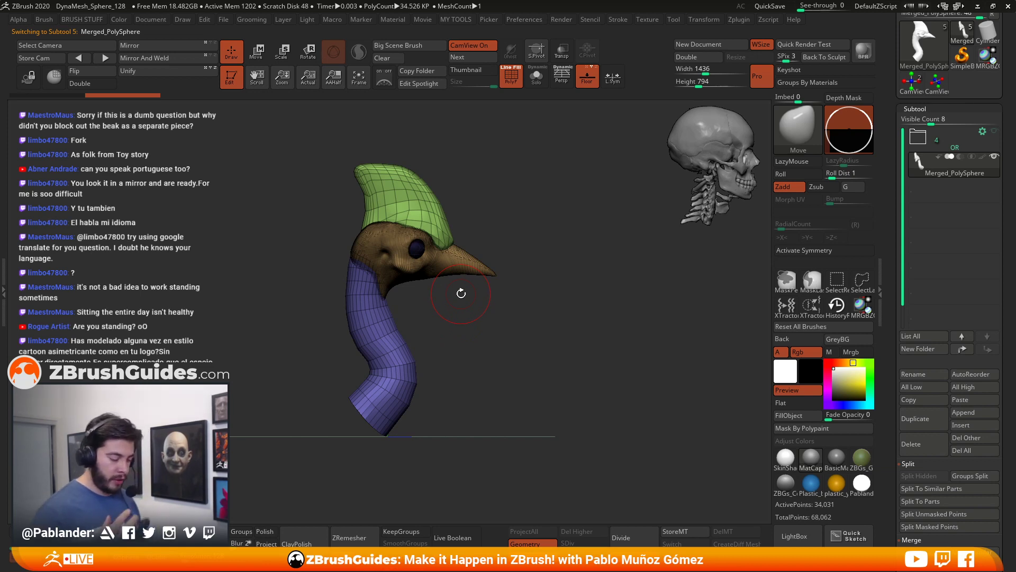
click(920, 138)
click(915, 139)
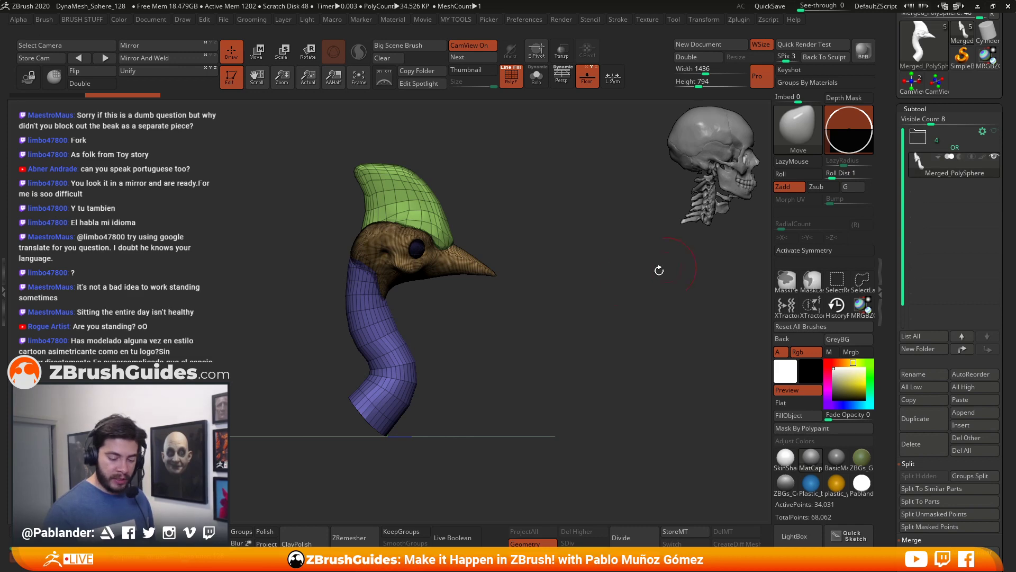
click(512, 85)
drag(546, 296, 542, 372)
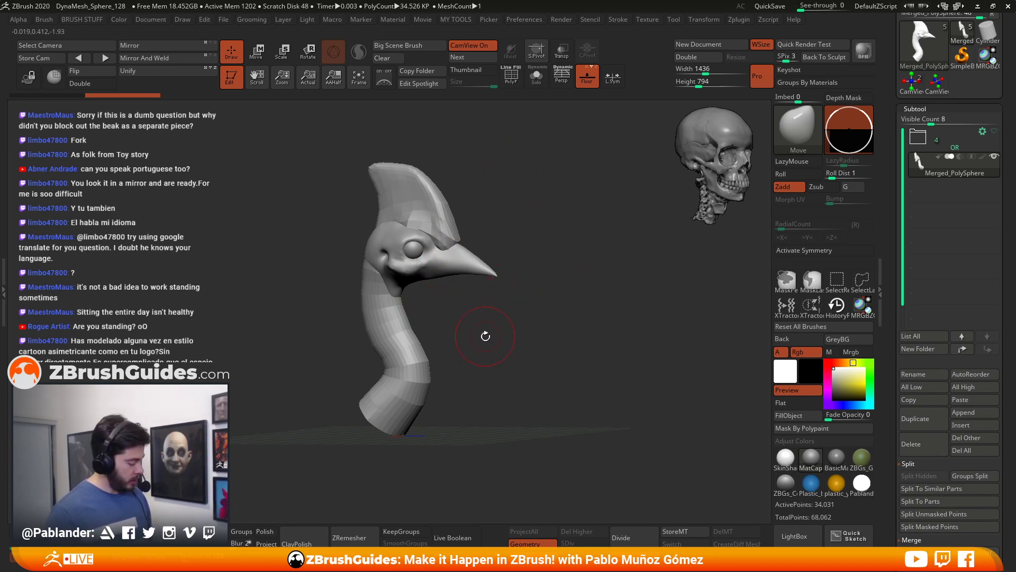
Step: Isolate the two eyes of the merged mesh and split the hidden geometry into a separate subtool
ctrl+shift+click(415, 249)
mouse_move(440, 291)
mouse_down()
mouse_move(526, 338)
mouse_move(408, 324)
mouse_up()
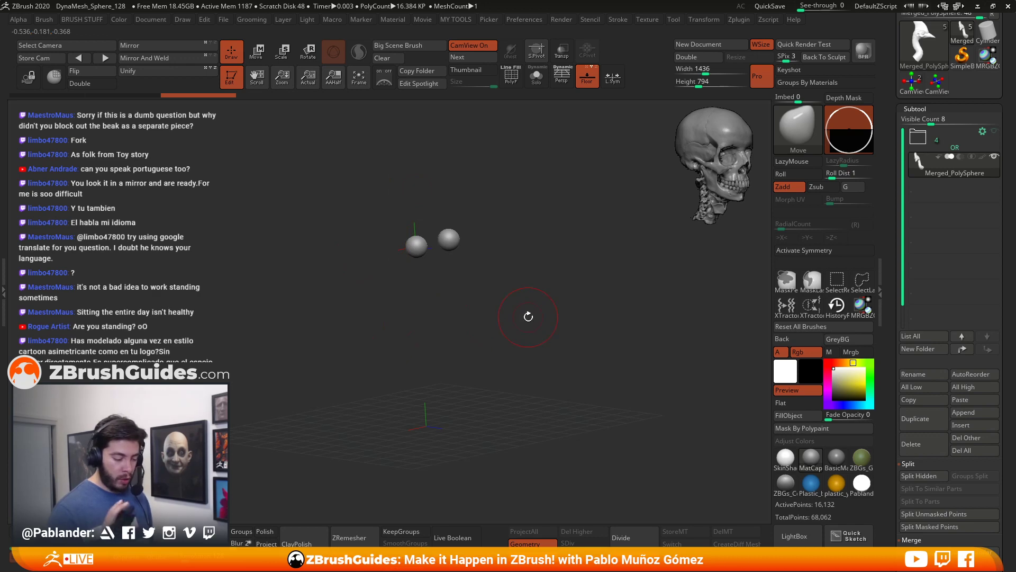
key(space)
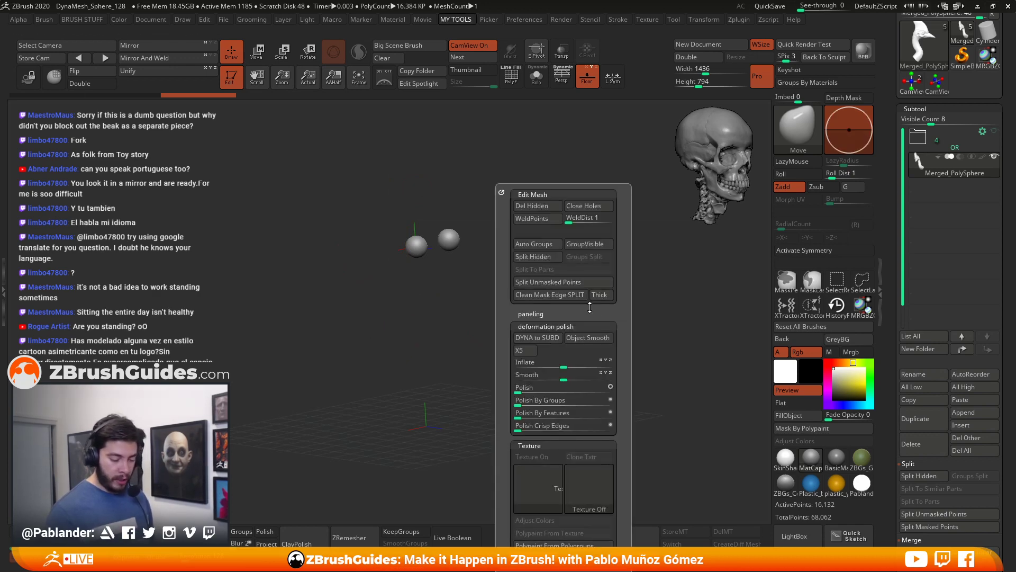
click(546, 258)
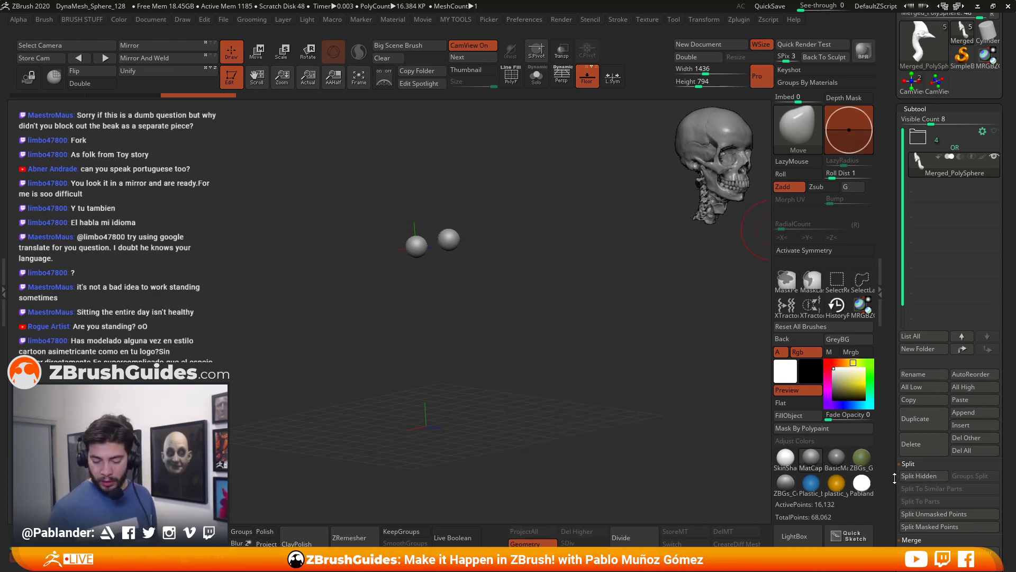
scroll(940, 423, down, 2)
click(925, 421)
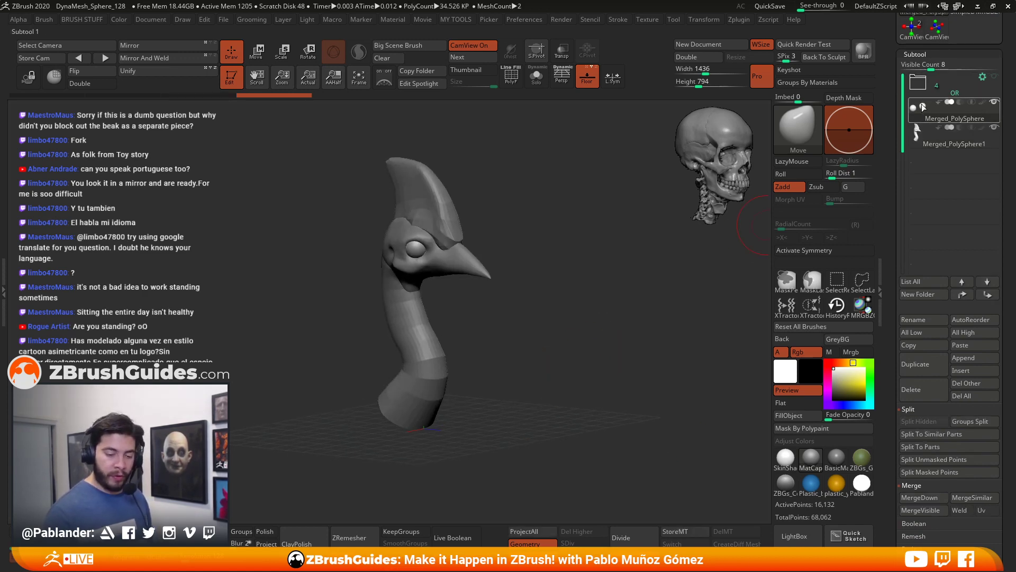
mouse_move(922, 112)
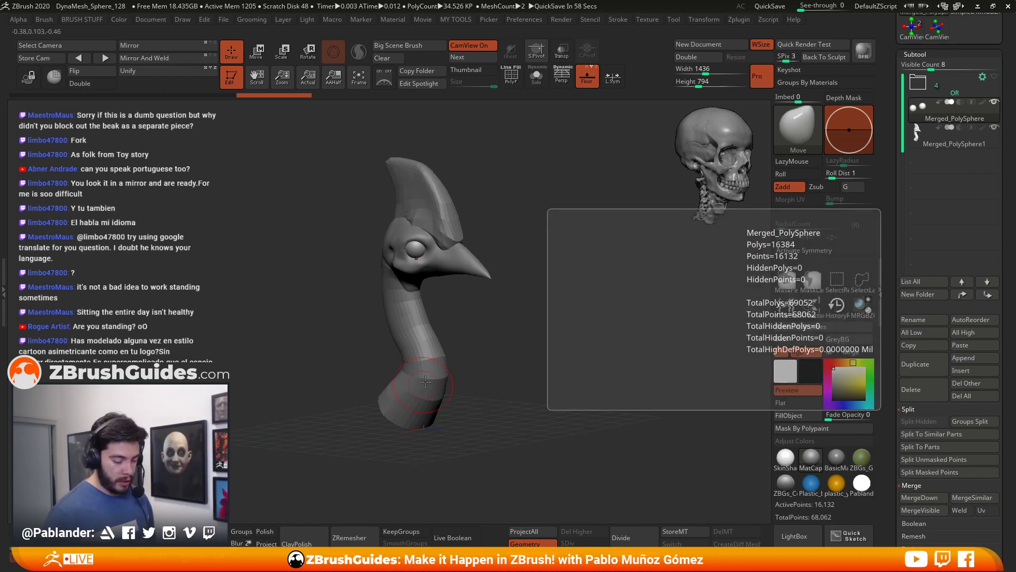
drag(487, 318, 510, 327)
drag(582, 323, 767, 232)
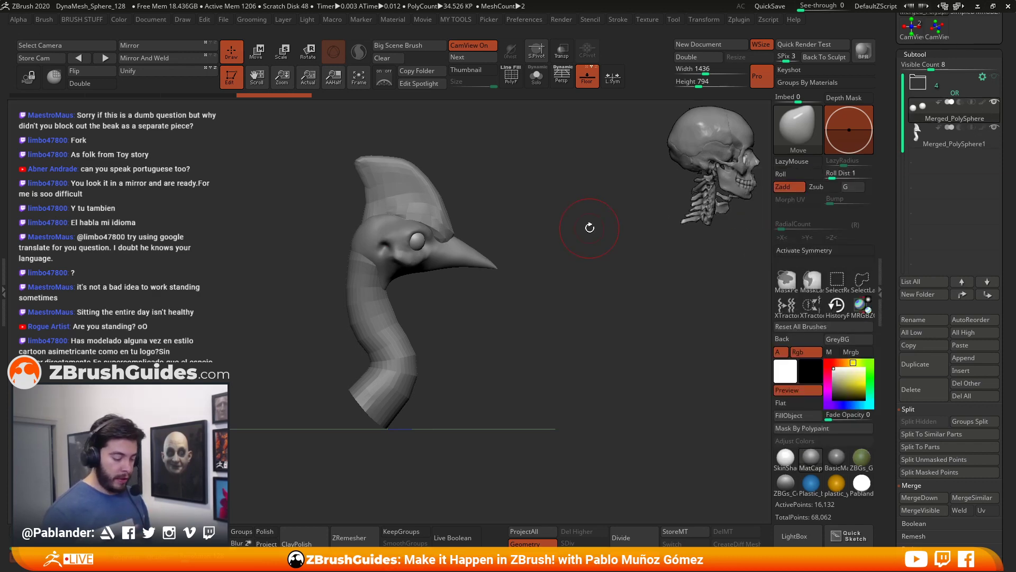
Step: Make the merged head-and-neck subtool active and display its polyframe
key(Down)
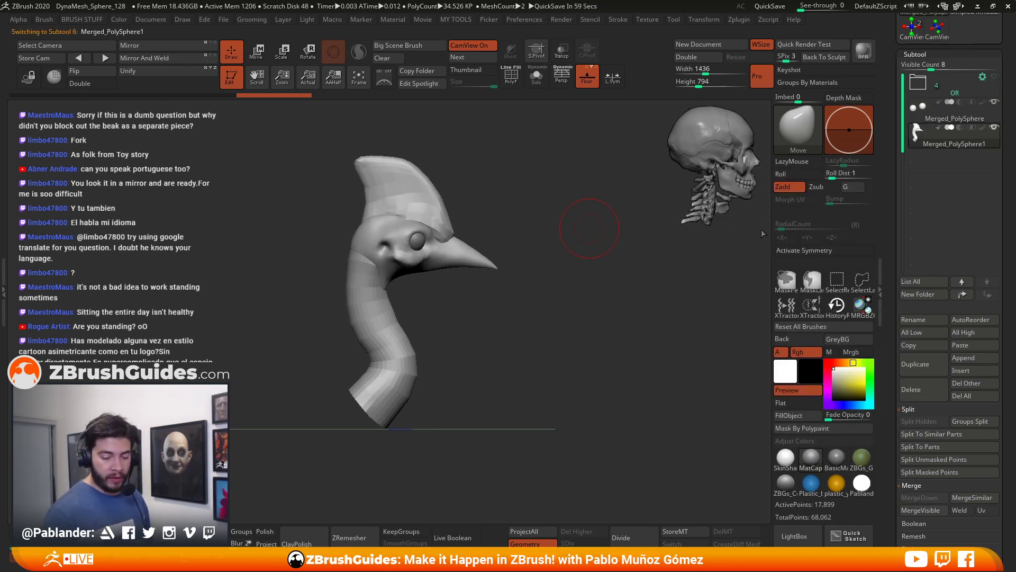
click(510, 80)
mouse_move(558, 336)
ctrl+right_down()
mouse_move(573, 354)
mouse_move(528, 361)
mouse_move(579, 355)
mouse_move(547, 351)
ctrl+right_up()
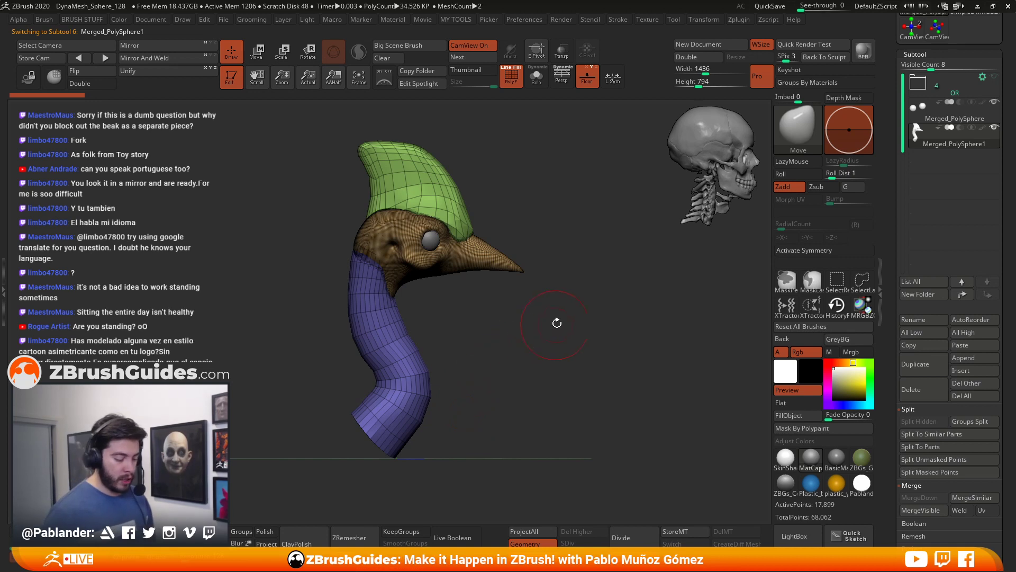
Step: Try a dense and a much coarser DynaMesh resolution on the merged head and neck
alt+right_drag(544, 339, 556, 331)
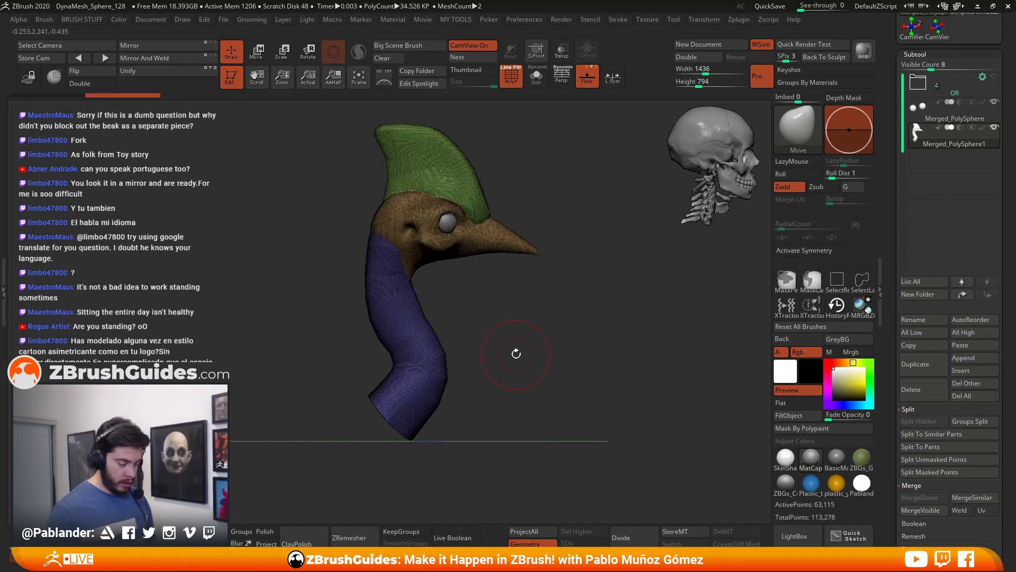
key(ctrl+z)
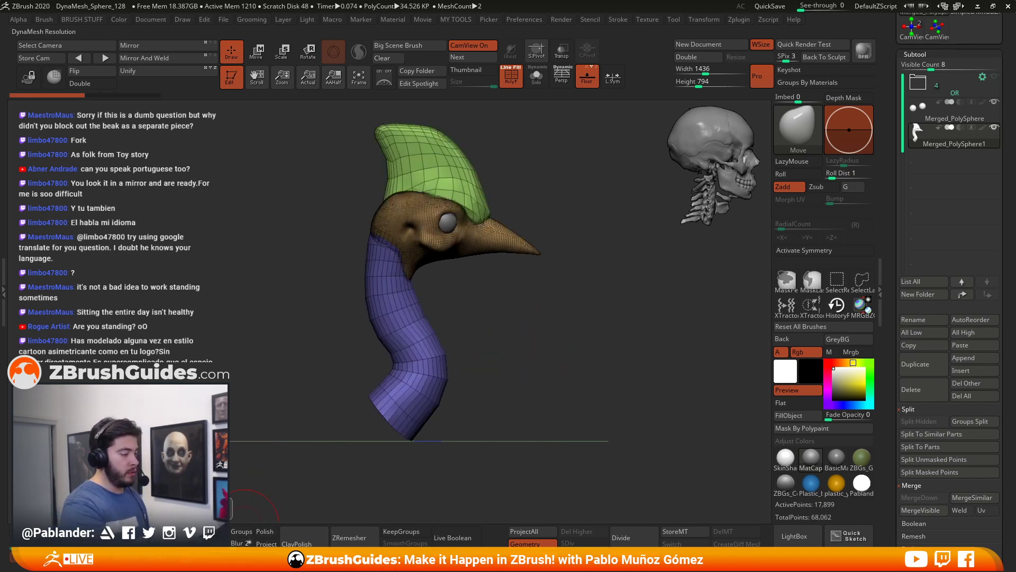
click(207, 532)
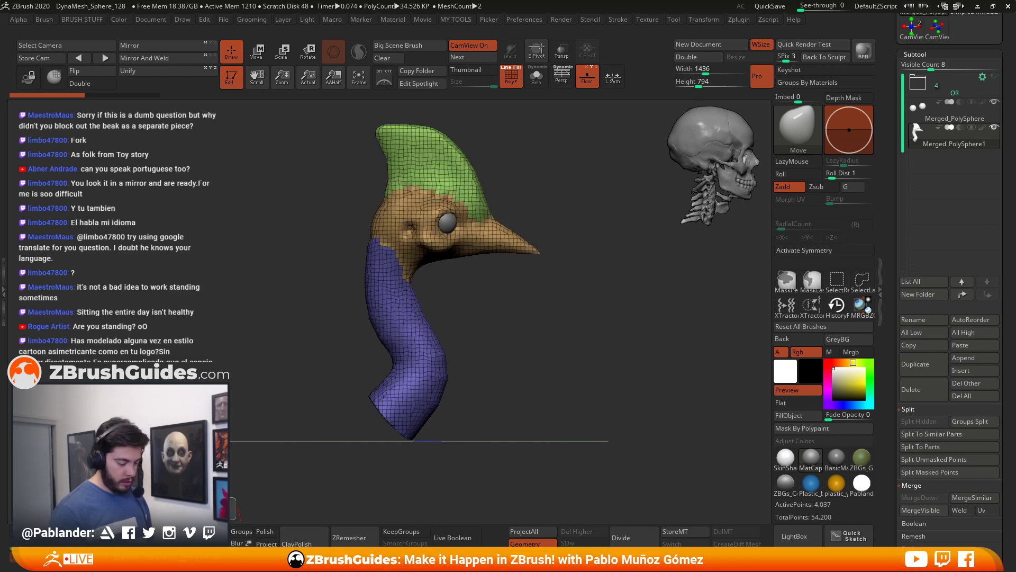
key(ctrl+z)
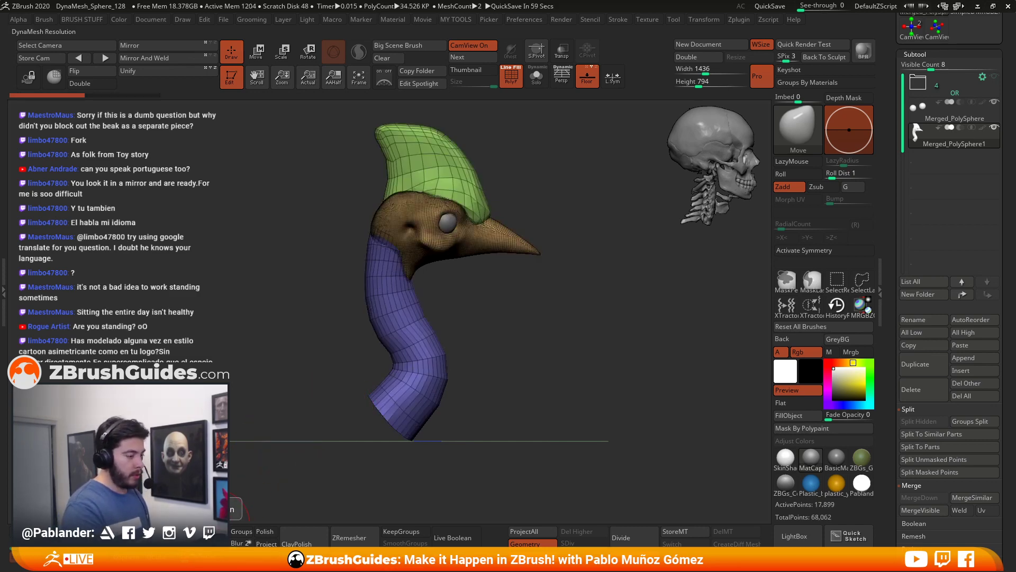
Step: Remesh the head and neck with DynaMesh at a medium resolution and combine everything into one polygroup
click(207, 532)
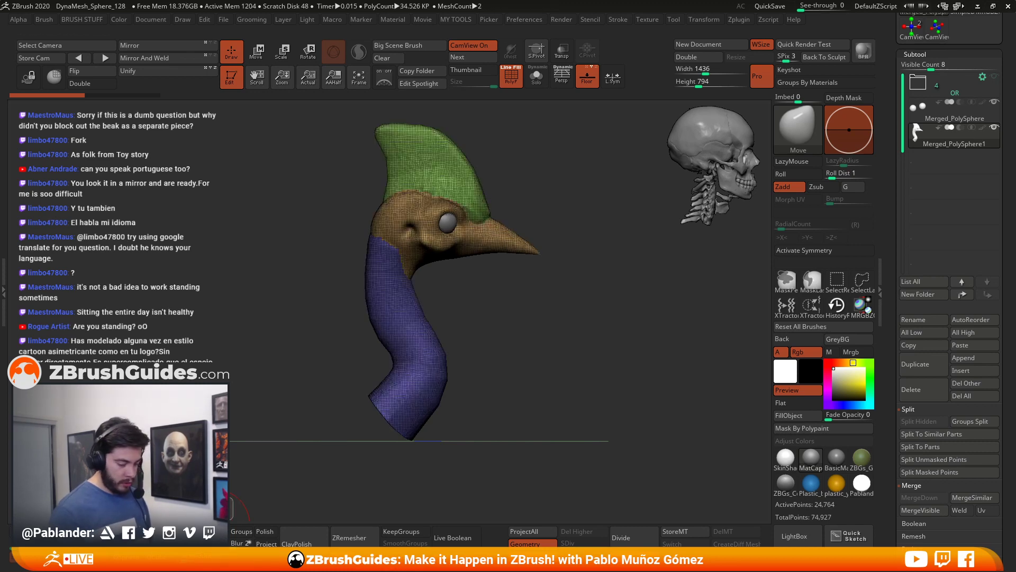
mouse_move(558, 311)
mouse_down()
mouse_move(510, 315)
mouse_move(564, 313)
mouse_move(541, 320)
mouse_up()
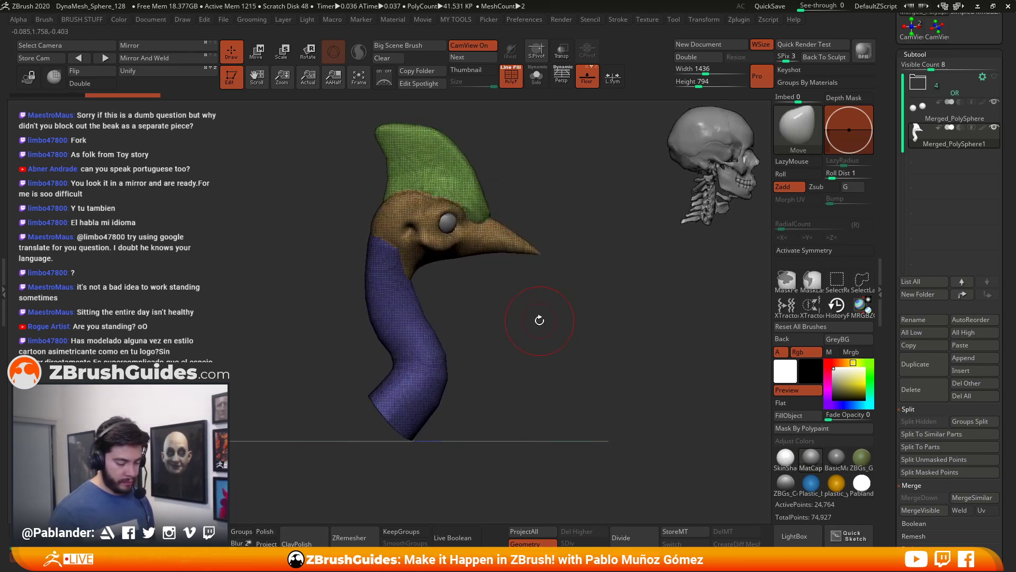
click(513, 81)
click(512, 81)
key(ctrl+w)
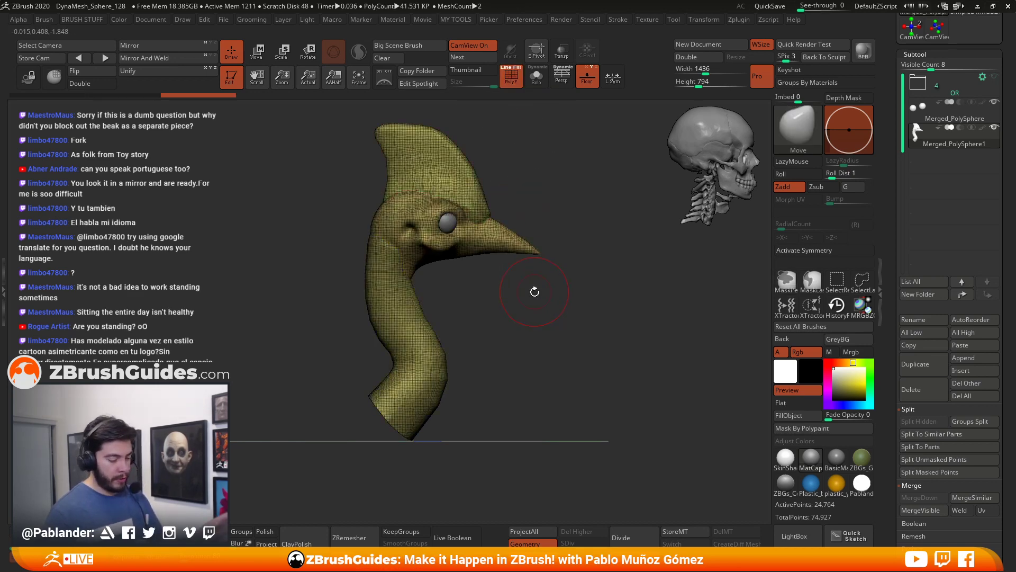
click(510, 75)
drag(579, 328, 537, 342)
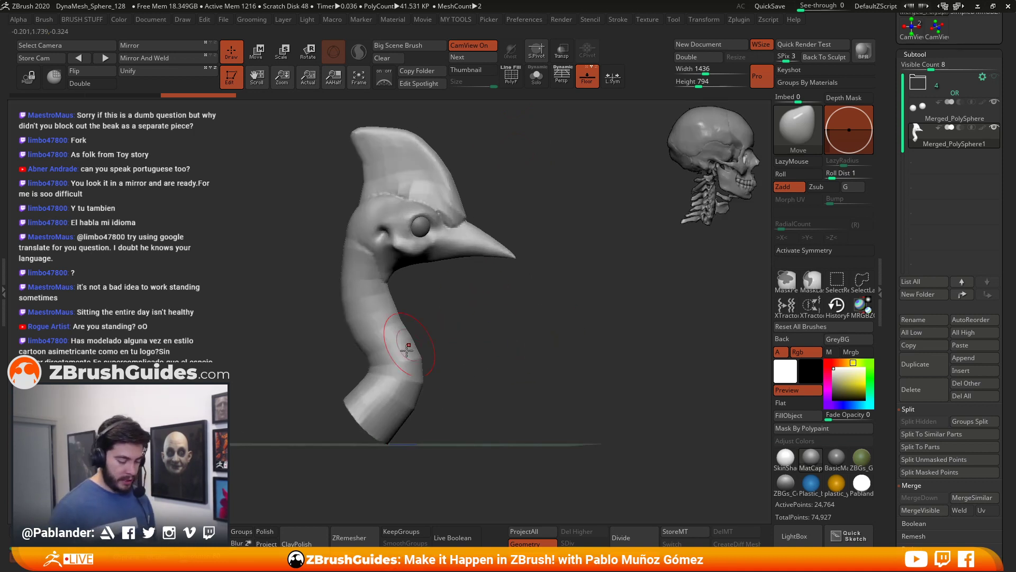
alt+drag(432, 312, 459, 322)
shift+drag(384, 257, 377, 241)
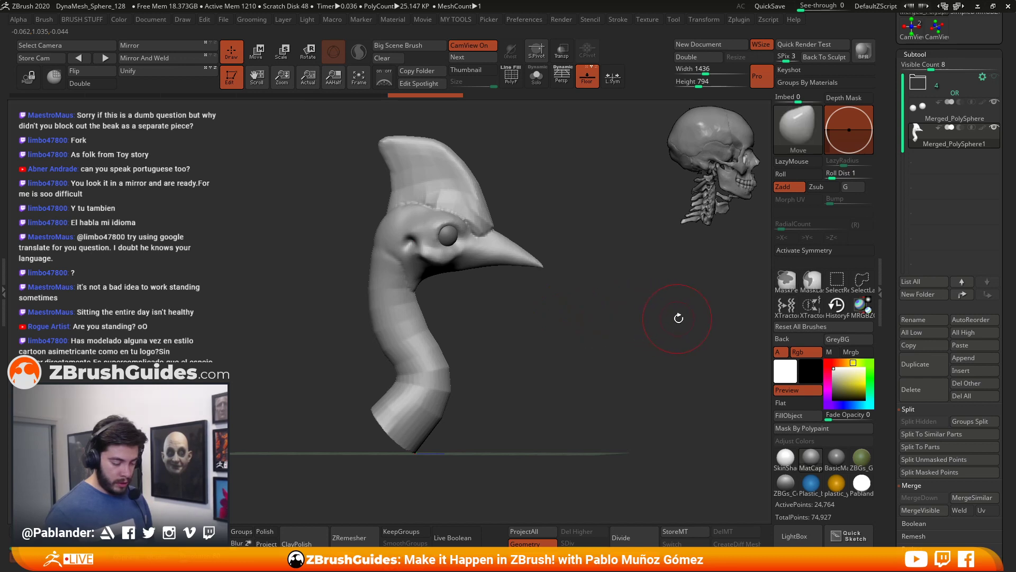
Step: Activate symmetry across the X axis and apply Mirror And Weld to the bird mesh
click(823, 250)
shift+drag(617, 347, 554, 354)
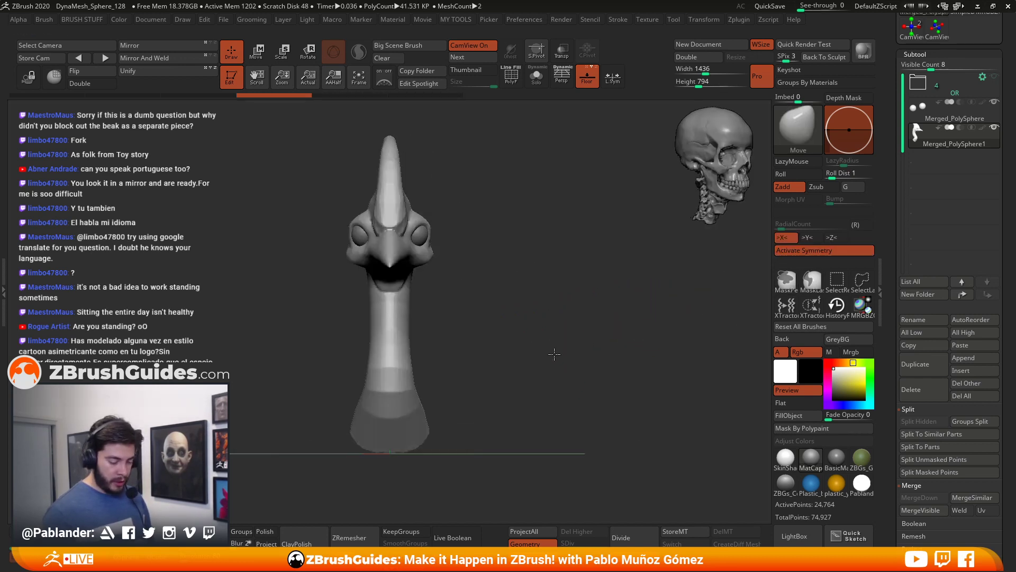
click(144, 57)
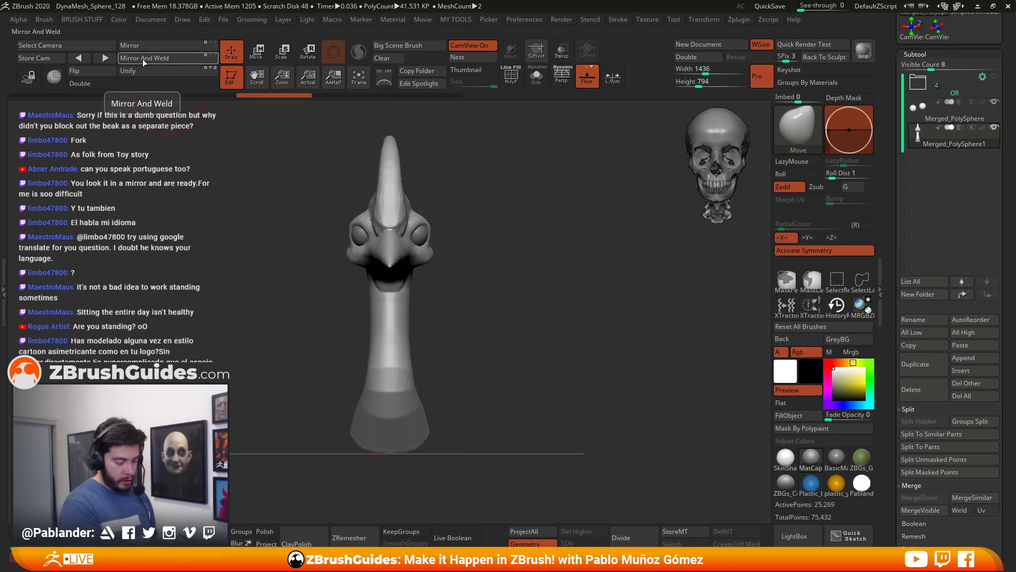
Step: Smooth the faceted neck from its join with the head down to the lower bend
drag(523, 393, 475, 361)
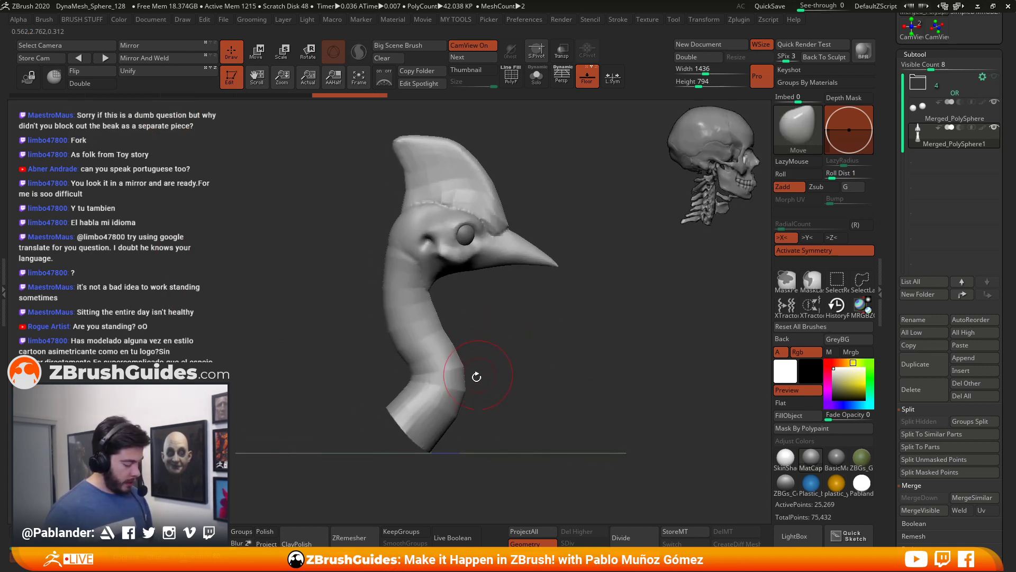
mouse_move(431, 295)
shift+mouse_down()
mouse_move(408, 227)
mouse_move(397, 243)
shift+mouse_up()
shift+drag(426, 287, 420, 350)
shift+drag(423, 401, 431, 420)
shift+drag(449, 381, 439, 335)
Step: Smooth the crest's surface and front edge down to where it meets the beak
mouse_move(516, 253)
shift+mouse_down()
mouse_move(447, 222)
mouse_move(479, 233)
mouse_move(500, 211)
shift+mouse_up()
mouse_move(438, 199)
shift+mouse_down()
mouse_move(418, 158)
mouse_move(474, 181)
mouse_move(498, 212)
shift+mouse_up()
drag(553, 191, 587, 192)
shift+drag(472, 185, 479, 203)
alt+drag(546, 200, 538, 245)
mouse_move(538, 245)
mouse_down()
mouse_move(576, 243)
mouse_move(583, 268)
mouse_move(603, 265)
mouse_up()
shift+drag(453, 233, 465, 215)
drag(518, 240, 503, 322)
Step: Smooth the facets on the neck's lower bend and around its cut end
mouse_move(424, 405)
shift+mouse_down()
mouse_move(402, 428)
mouse_move(401, 462)
shift+mouse_up()
drag(505, 365, 535, 370)
mouse_move(421, 431)
shift+mouse_down()
mouse_move(407, 438)
mouse_move(418, 457)
shift+mouse_up()
mouse_move(503, 386)
mouse_down()
mouse_move(524, 399)
mouse_move(574, 397)
mouse_up()
shift+drag(421, 429, 426, 459)
drag(465, 376, 508, 370)
shift+drag(426, 354, 421, 389)
drag(466, 370, 513, 351)
Step: Smooth the seam between the crest and head, and soften the crest's upper edge
alt+drag(555, 204, 547, 245)
alt+drag(516, 313, 509, 396)
mouse_move(383, 260)
shift+mouse_down()
mouse_move(352, 247)
mouse_move(424, 270)
shift+mouse_up()
alt+drag(506, 277, 517, 239)
shift+drag(517, 238, 490, 213)
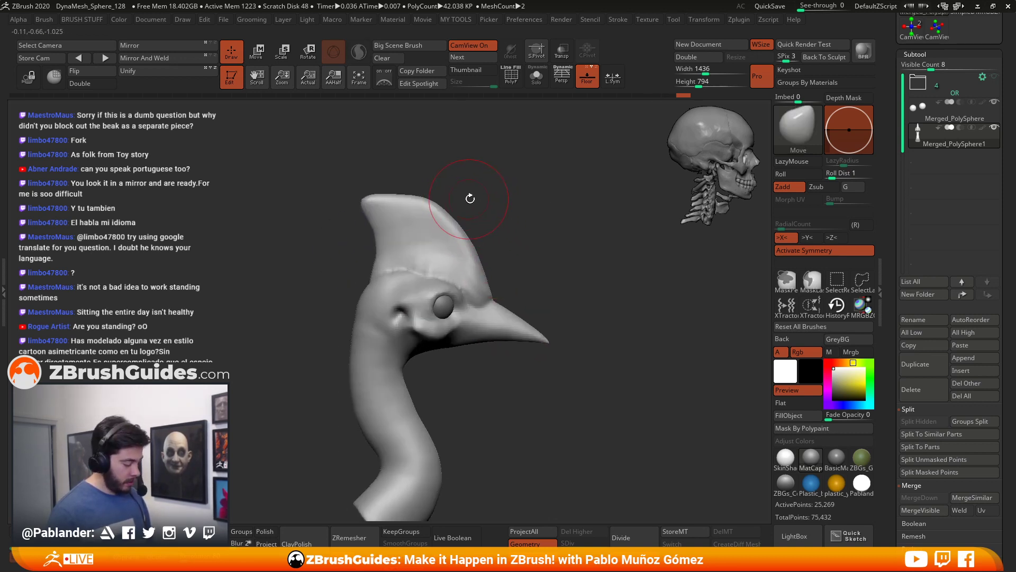
shift+drag(415, 200, 431, 208)
Step: Adjust the crest's silhouette along its front edge and rear tip with the Move brush
mouse_move(524, 234)
mouse_down()
mouse_move(447, 254)
mouse_move(527, 245)
mouse_move(516, 248)
mouse_up()
mouse_move(477, 278)
mouse_down()
mouse_move(482, 242)
mouse_move(482, 277)
mouse_up()
mouse_move(481, 270)
mouse_down()
mouse_move(544, 247)
mouse_move(551, 261)
mouse_up()
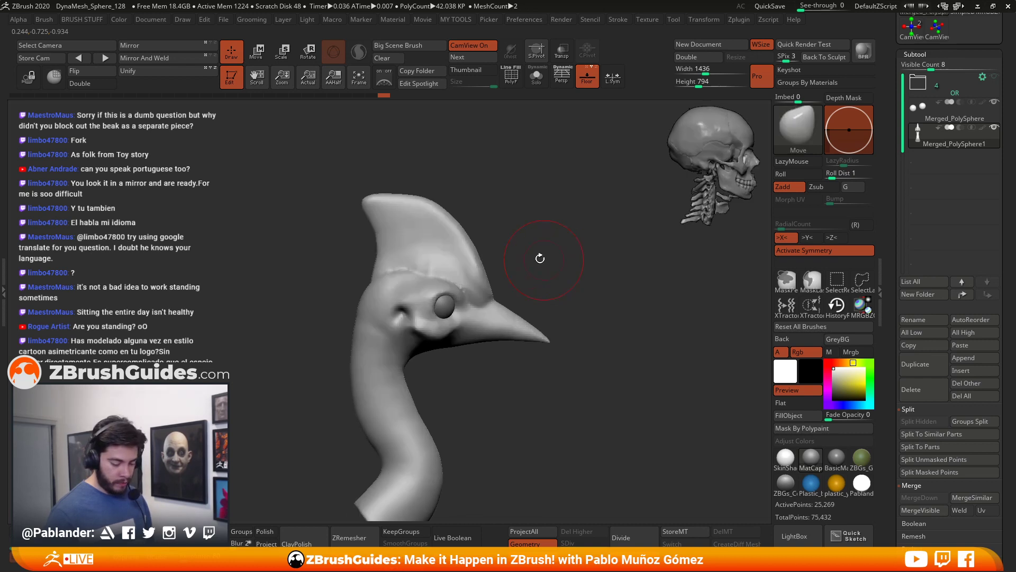
drag(426, 208, 372, 218)
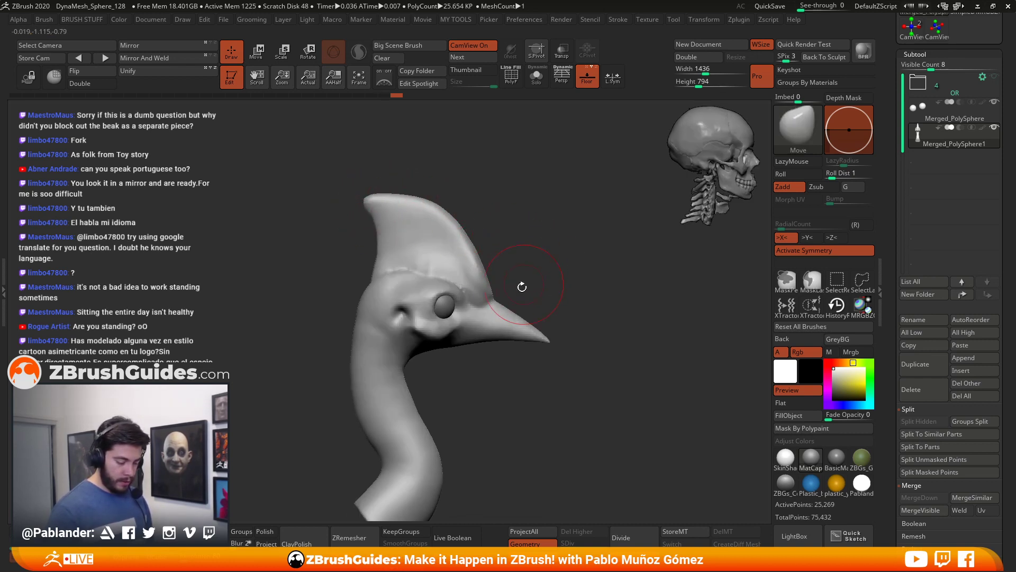
alt+drag(567, 366, 563, 344)
drag(510, 297, 521, 294)
mouse_move(515, 387)
mouse_down()
mouse_move(545, 372)
mouse_move(478, 361)
mouse_move(558, 399)
mouse_move(536, 378)
mouse_up()
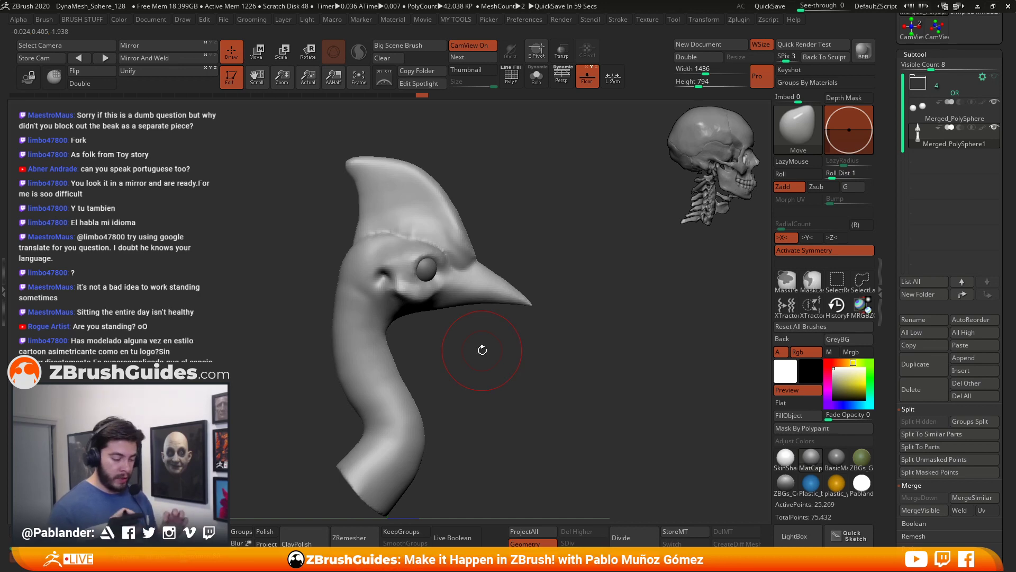
Step: Smooth the throat and the back of the neck down to its base
key(b)
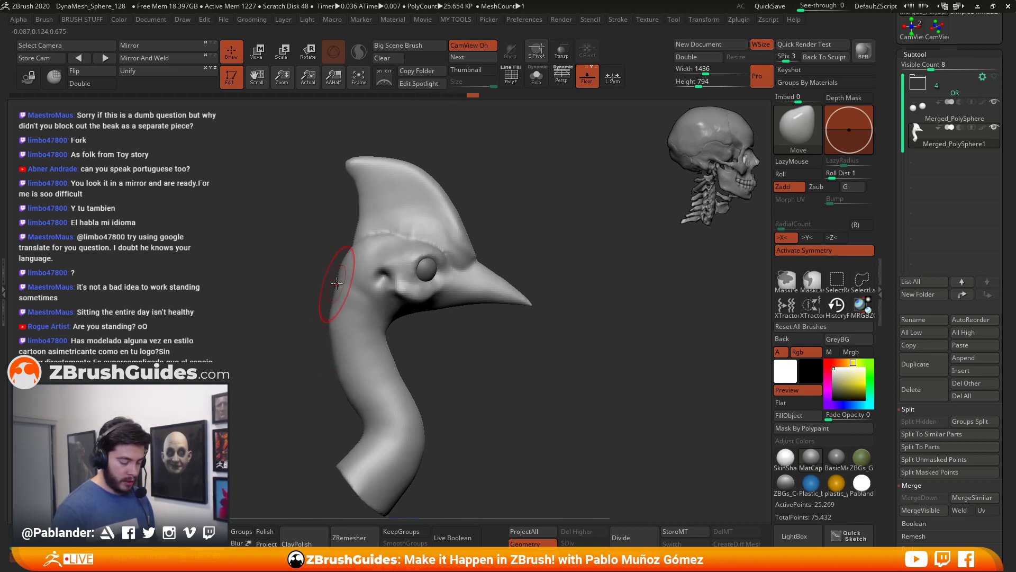
shift+drag(404, 330, 422, 336)
shift+drag(345, 310, 341, 386)
shift+drag(346, 351, 343, 428)
alt+drag(418, 389, 458, 343)
shift+drag(386, 436, 382, 447)
alt+drag(477, 257, 490, 318)
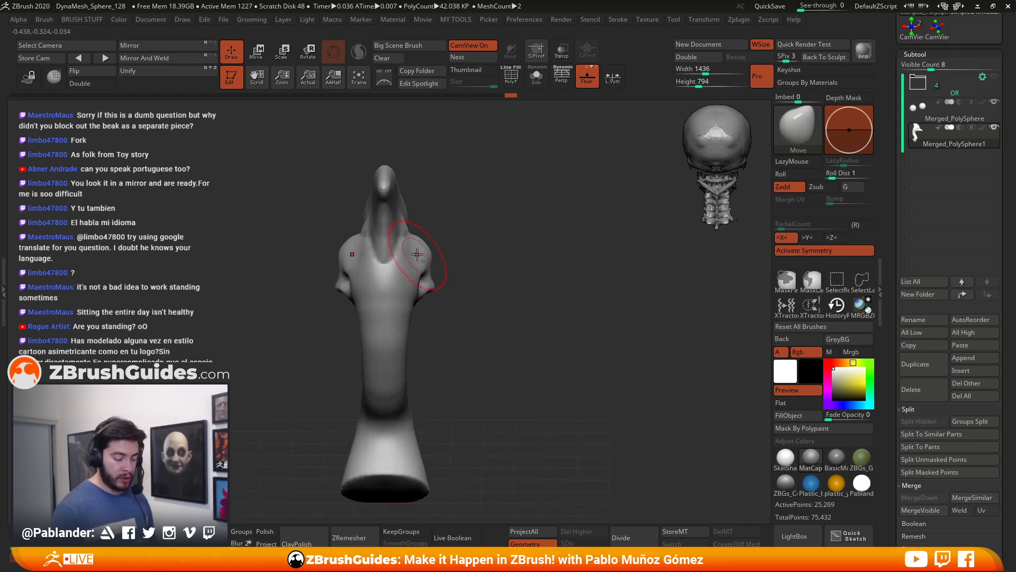
drag(479, 249, 366, 243)
shift+drag(521, 291, 490, 302)
mouse_move(483, 344)
alt+mouse_down()
mouse_move(501, 317)
mouse_move(537, 301)
mouse_move(508, 302)
alt+mouse_up()
alt+drag(545, 381, 526, 347)
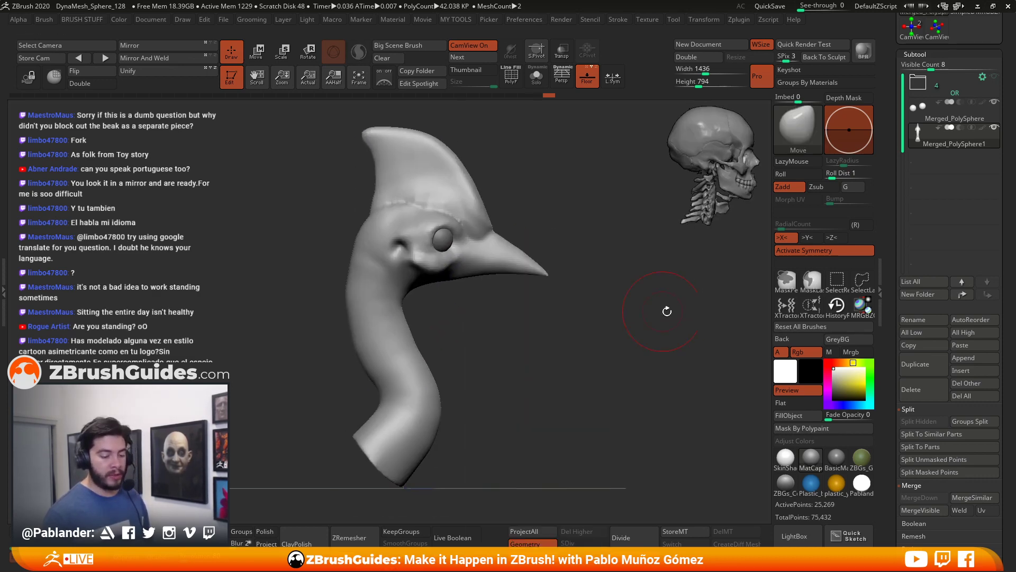
Step: Switch to the DamStandard brush and carve a crease above the eye
key(b)
key(d)
key(s)
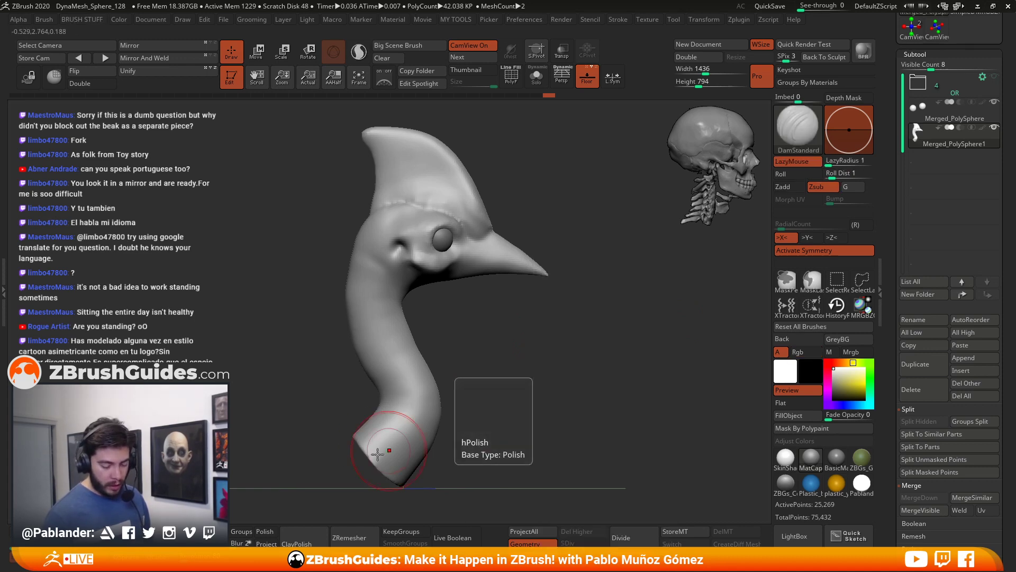
key(space)
drag(552, 313, 532, 312)
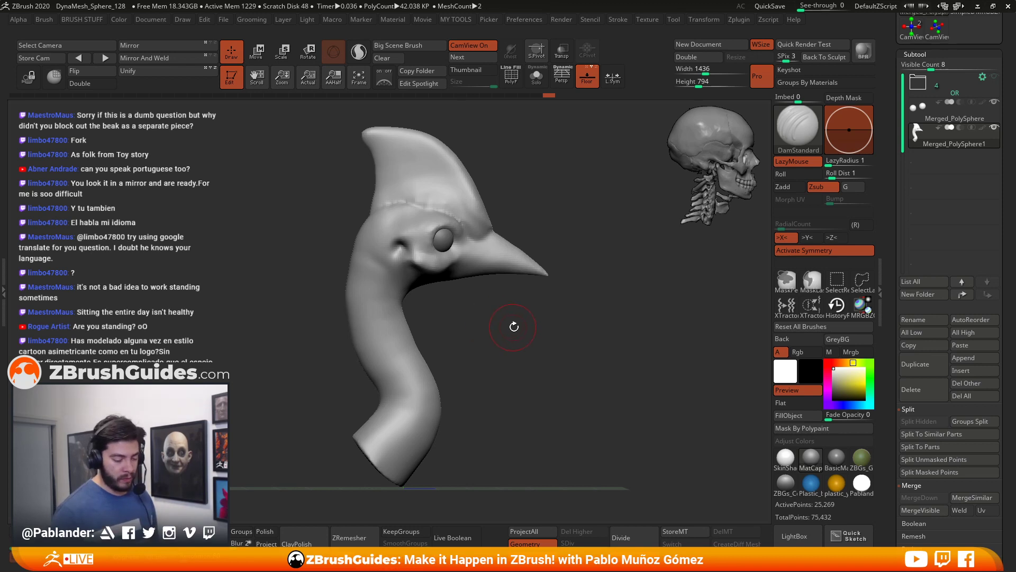
drag(515, 334, 525, 329)
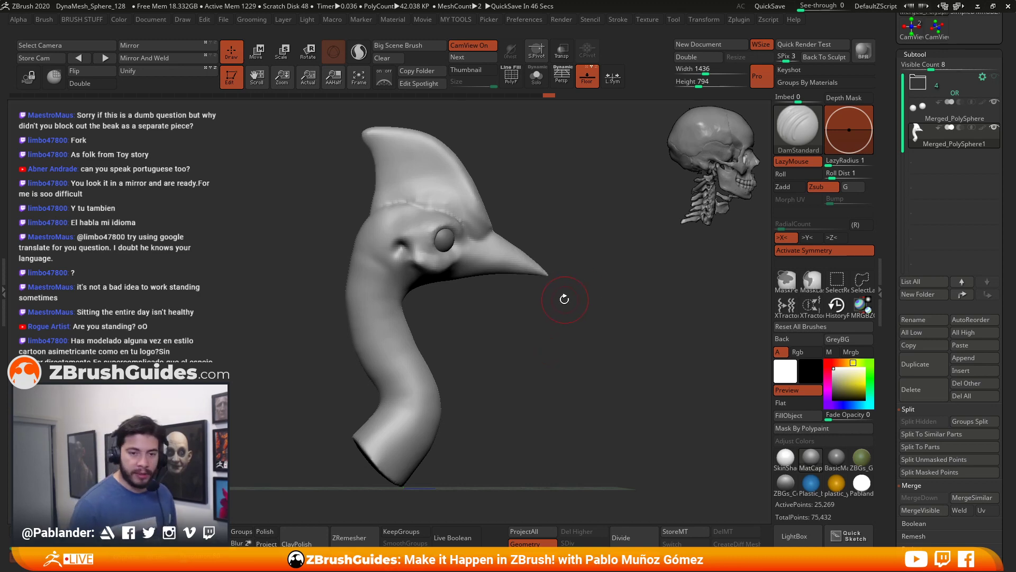
alt+drag(497, 314, 484, 350)
right_click(503, 289)
mouse_move(580, 254)
mouse_down()
mouse_move(548, 273)
mouse_move(564, 254)
mouse_move(543, 252)
mouse_move(553, 262)
mouse_move(553, 245)
mouse_move(547, 284)
mouse_move(567, 272)
mouse_up()
right_click(553, 245)
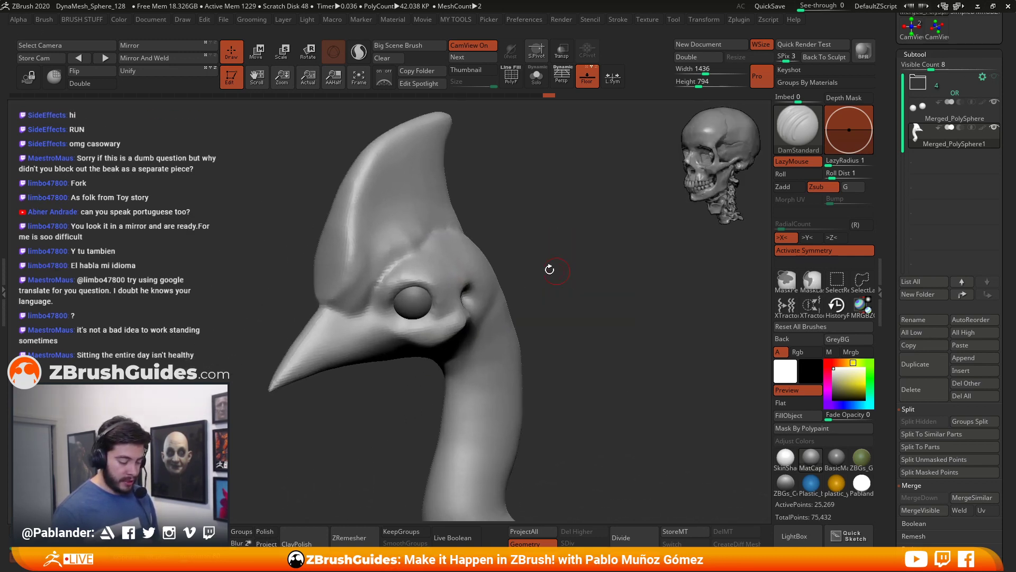
mouse_move(396, 266)
mouse_down()
mouse_move(417, 252)
mouse_move(383, 279)
mouse_move(405, 268)
mouse_up()
mouse_move(516, 225)
mouse_down()
mouse_move(409, 266)
mouse_move(358, 319)
mouse_move(352, 314)
mouse_up()
mouse_move(464, 258)
mouse_down()
mouse_move(494, 276)
mouse_move(517, 280)
mouse_move(519, 267)
mouse_move(572, 302)
mouse_move(567, 268)
mouse_move(575, 265)
mouse_move(538, 251)
mouse_up()
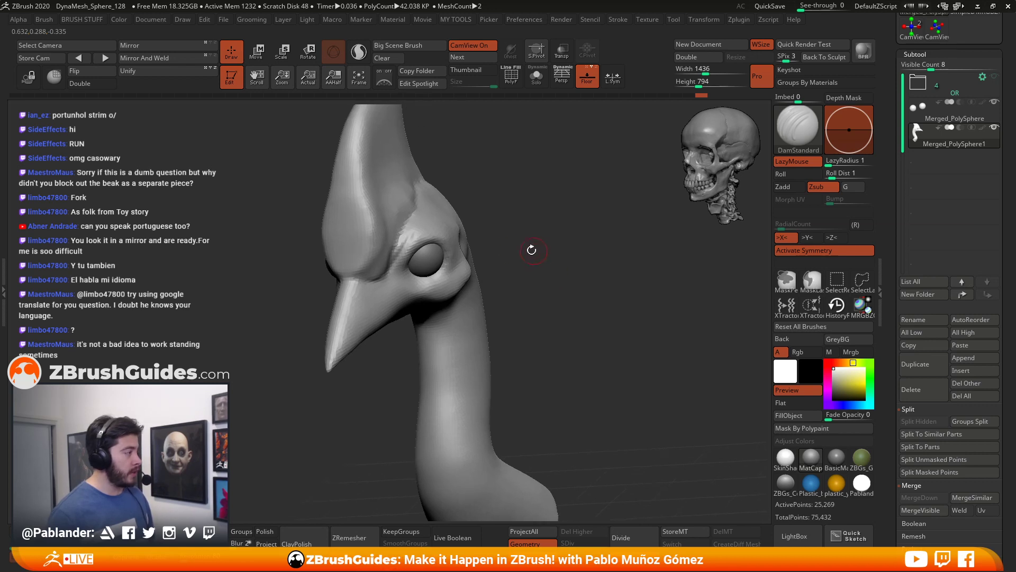
Step: Carve the crease between the crest and beak, running back toward the front corner of the eye
mouse_move(366, 295)
mouse_down()
mouse_move(353, 308)
mouse_move(370, 283)
mouse_up()
drag(481, 268, 496, 267)
drag(364, 286, 371, 282)
drag(508, 268, 444, 267)
mouse_move(380, 276)
mouse_down()
mouse_move(353, 304)
mouse_move(374, 274)
mouse_move(365, 277)
mouse_up()
alt+drag(563, 251, 566, 247)
drag(391, 276, 382, 280)
drag(564, 258, 572, 281)
drag(515, 255, 489, 295)
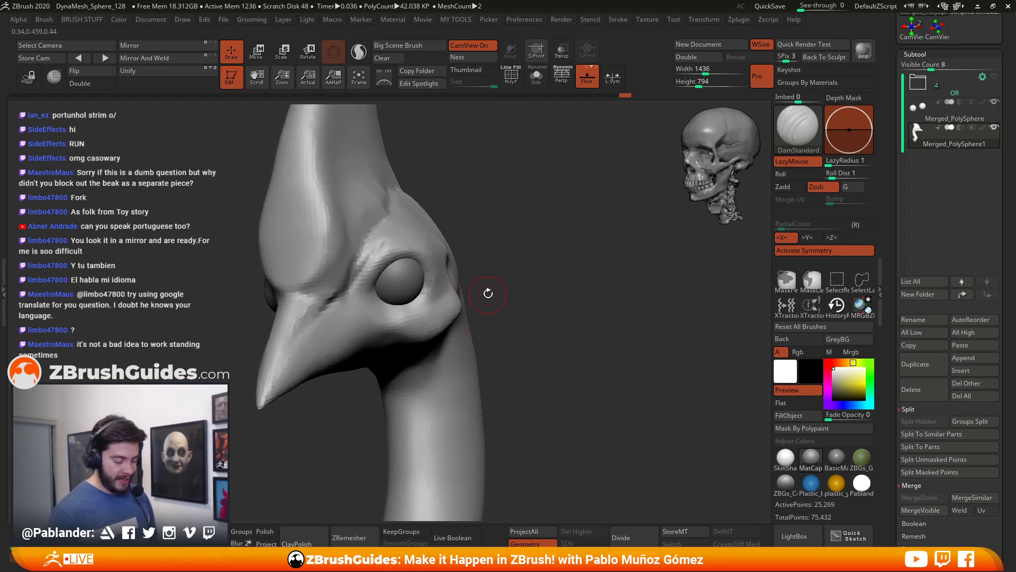
Step: Carve a lower eyelid crease beneath the eyeball with the DamStandard brush
drag(524, 260, 514, 268)
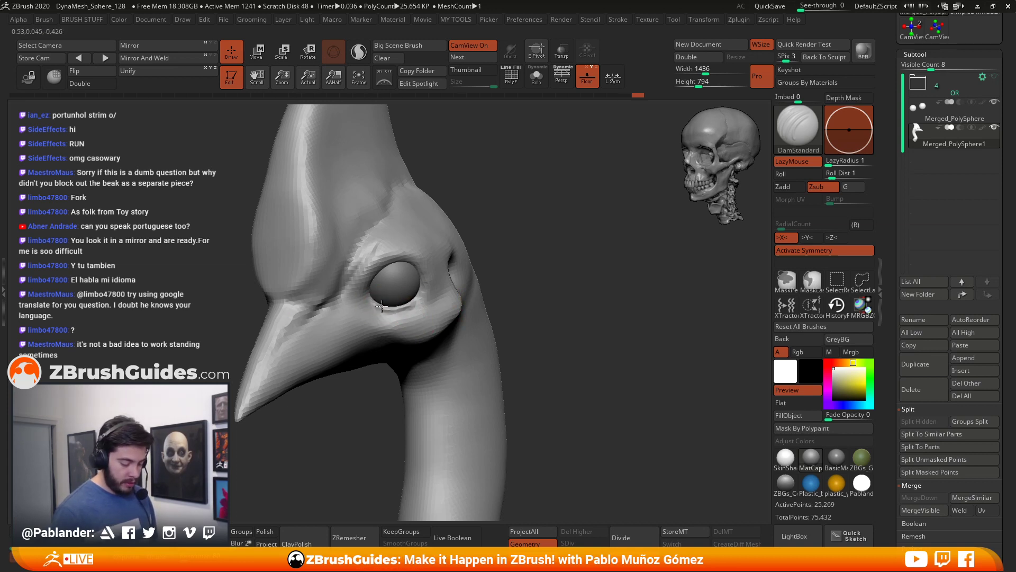
alt+drag(536, 250, 529, 280)
mouse_move(391, 307)
mouse_down()
mouse_move(370, 312)
mouse_move(389, 319)
mouse_up()
click(443, 297)
alt+right_drag(419, 284, 449, 297)
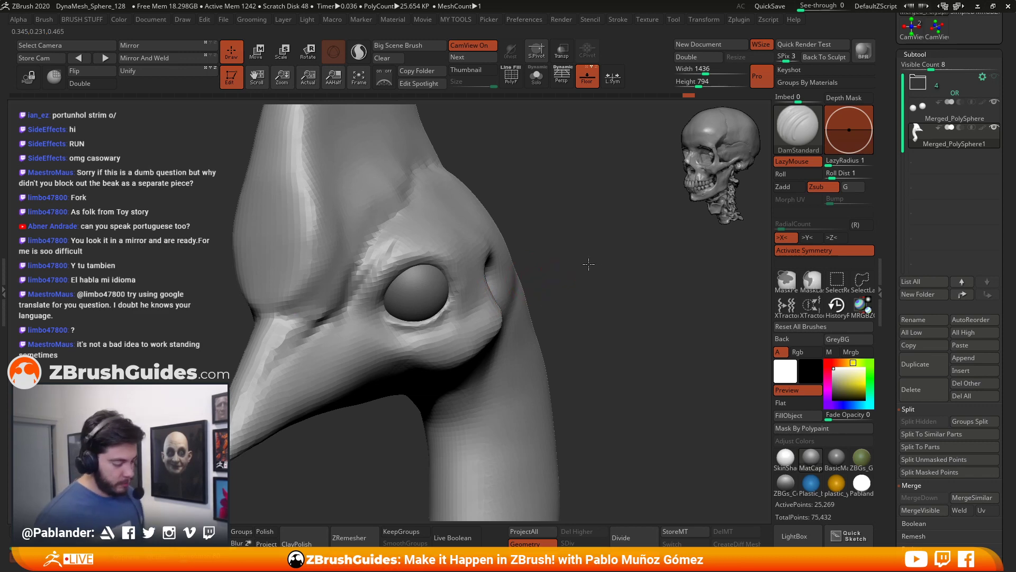
Step: Define the eyelid rim around the eyeball along its lower and upper edges
shift+drag(593, 265, 578, 279)
mouse_move(578, 259)
alt+right_down()
mouse_move(529, 274)
mouse_move(533, 286)
mouse_move(569, 243)
alt+right_up()
right_drag(514, 271, 465, 293)
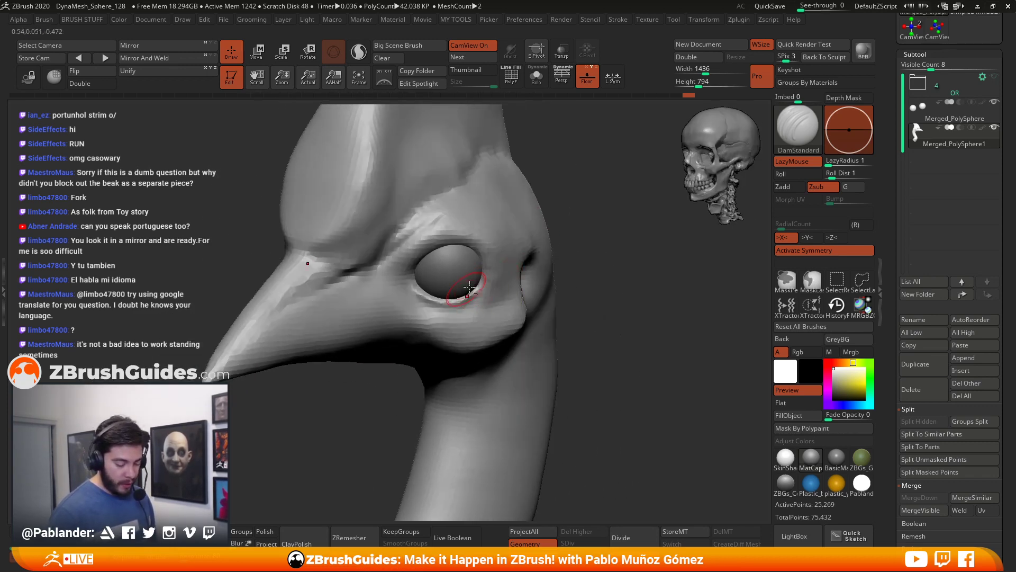
drag(458, 296, 414, 285)
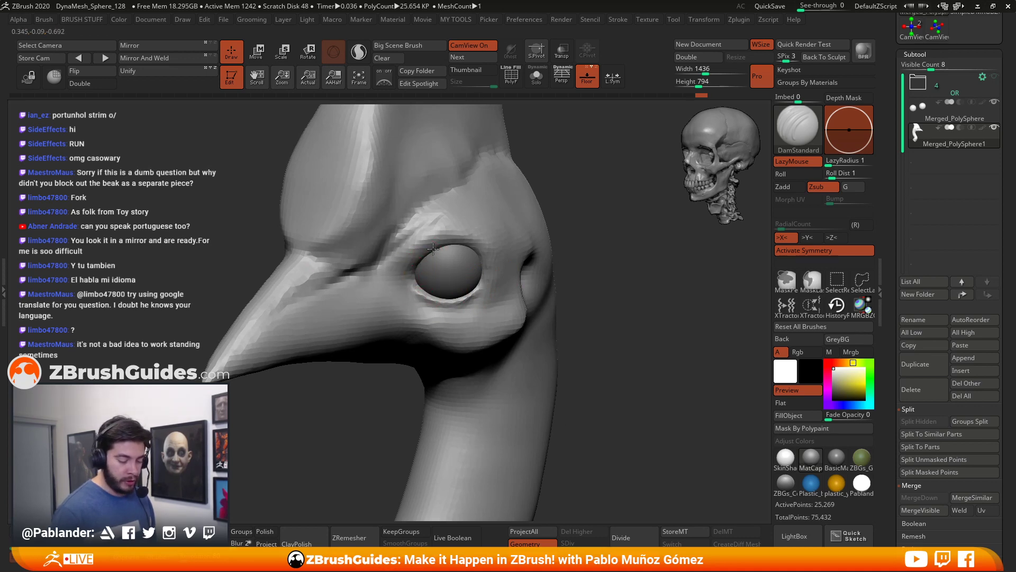
drag(478, 261, 473, 257)
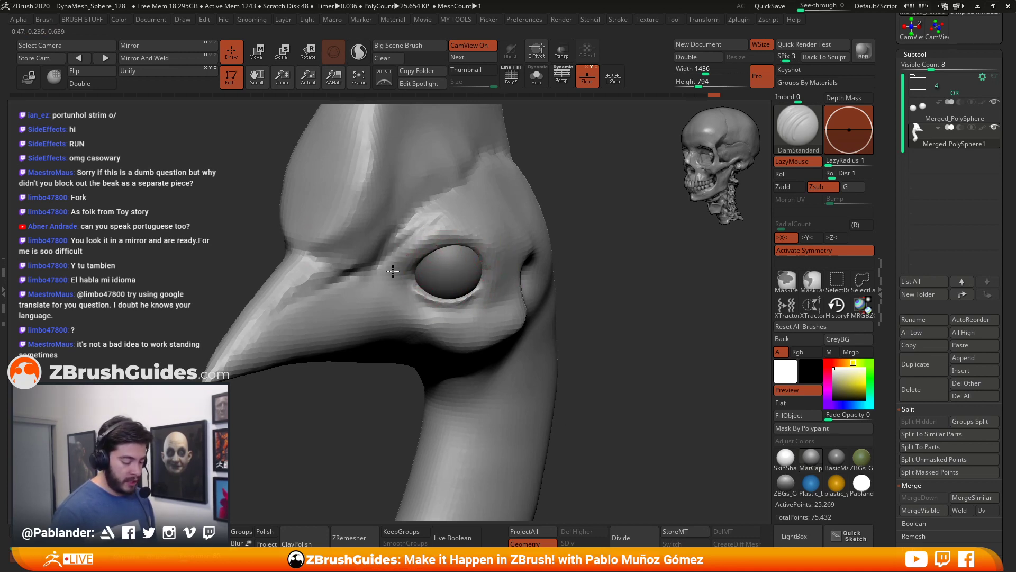
right_drag(451, 258, 469, 236)
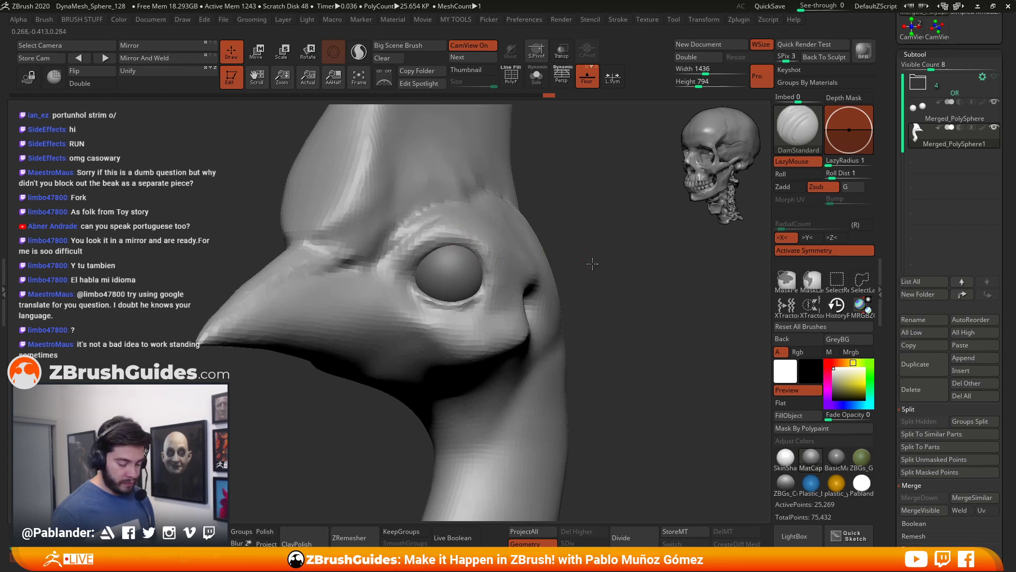
ctrl+right_drag(594, 265, 562, 258)
right_click(532, 290)
alt+right_drag(534, 292, 498, 267)
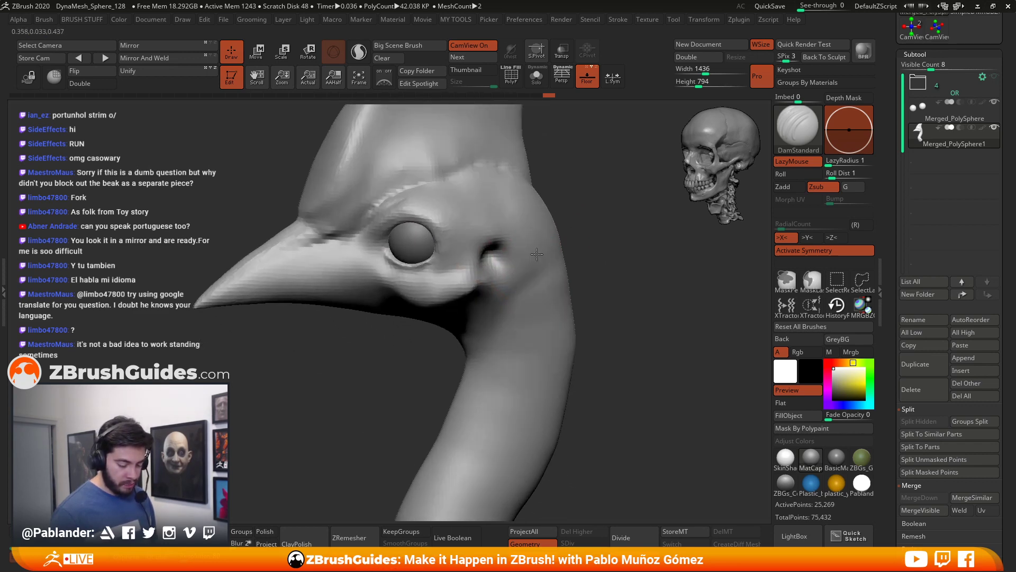
right_drag(506, 231, 475, 239)
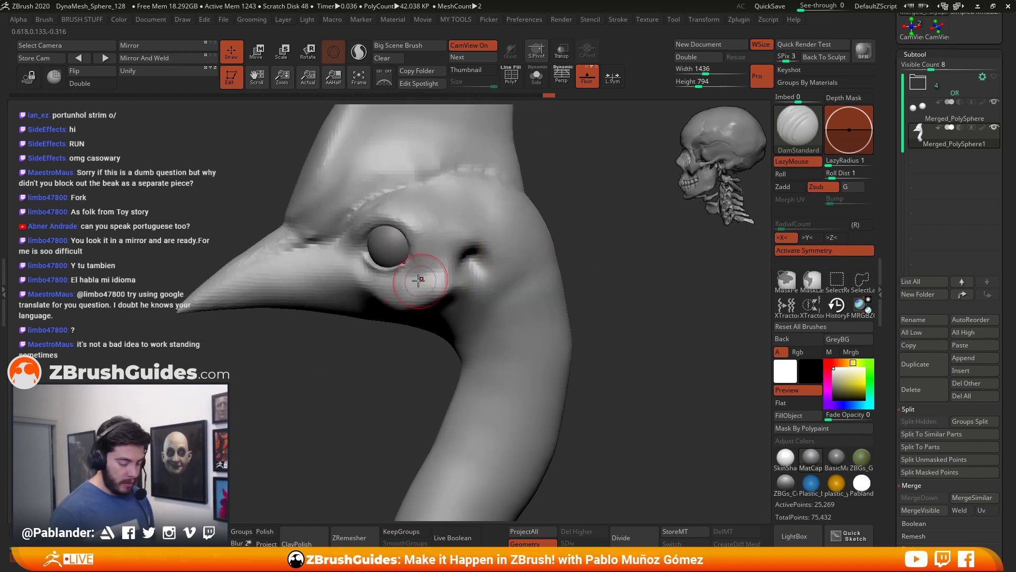
Step: Carve the fold beneath the eye and extend it forward toward the base of the beak
drag(361, 269, 410, 281)
right_drag(509, 265, 596, 275)
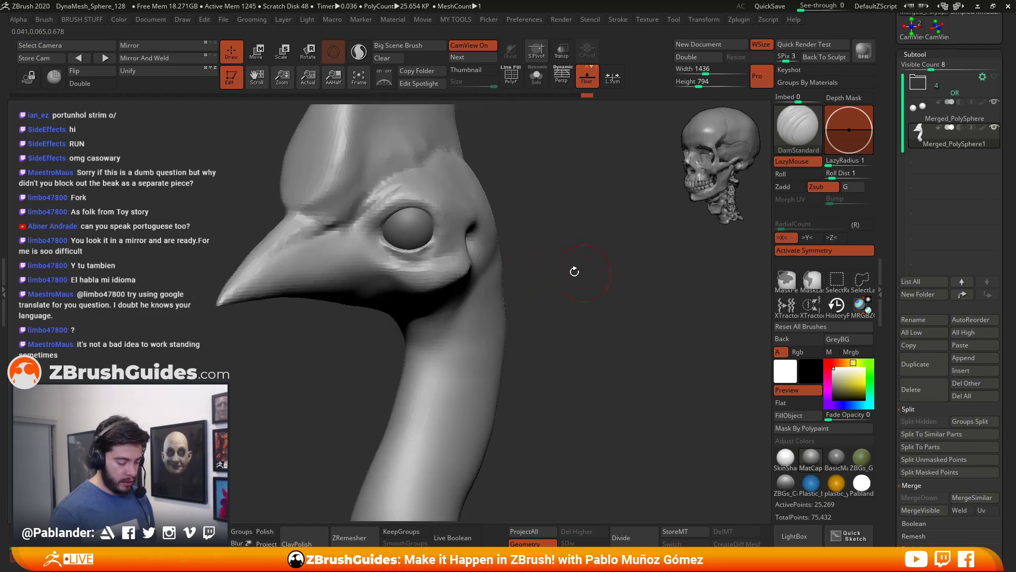
mouse_move(360, 250)
mouse_down()
mouse_move(355, 242)
mouse_move(336, 267)
mouse_up()
mouse_move(542, 233)
right_down()
mouse_move(560, 246)
mouse_move(565, 268)
right_up()
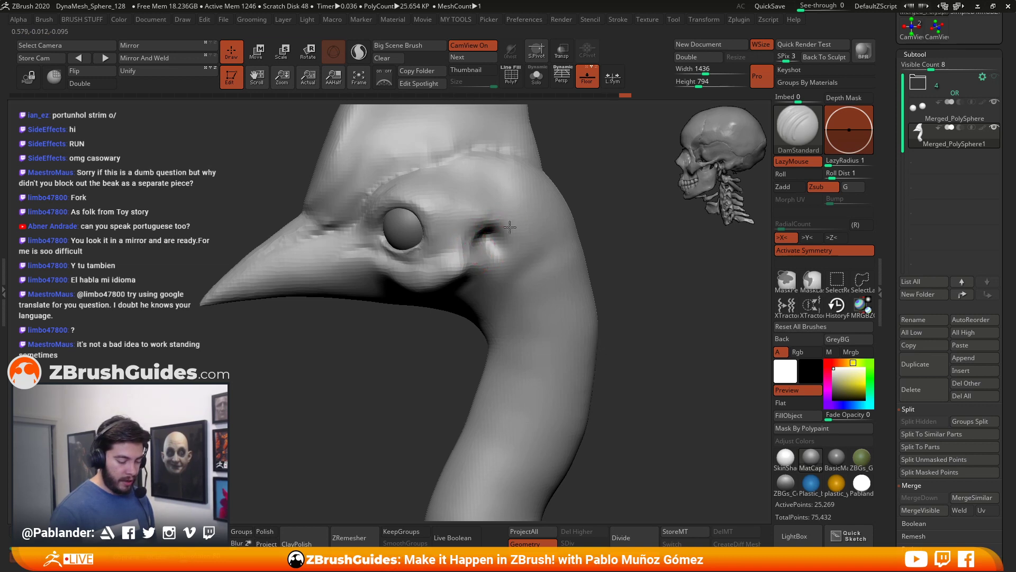
Step: Deepen the ear opening behind the eye and carve its lower edge with the DamStandard brush
mouse_move(475, 223)
mouse_down()
mouse_move(517, 233)
mouse_move(495, 245)
mouse_move(502, 258)
mouse_up()
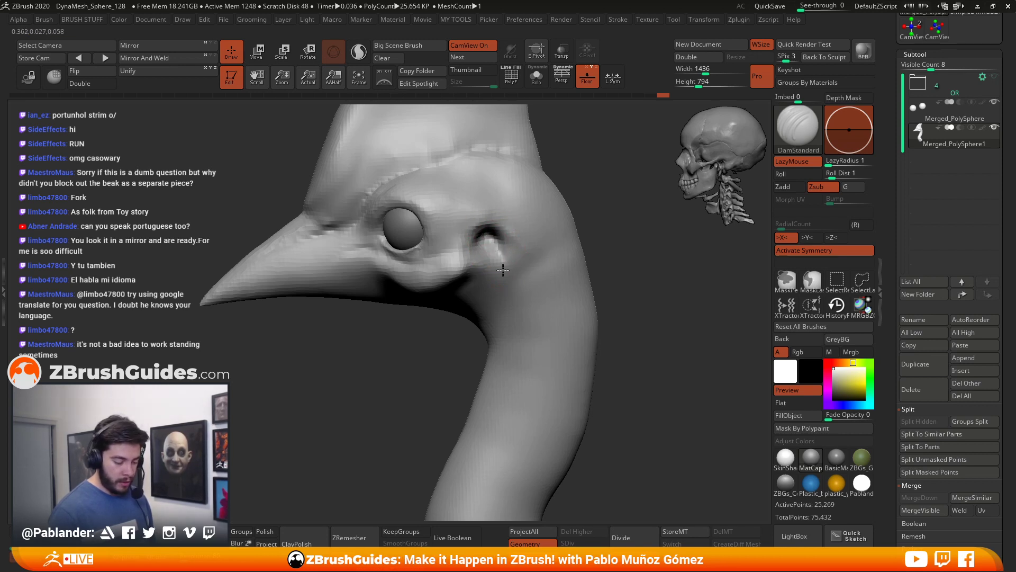
right_drag(511, 244, 503, 236)
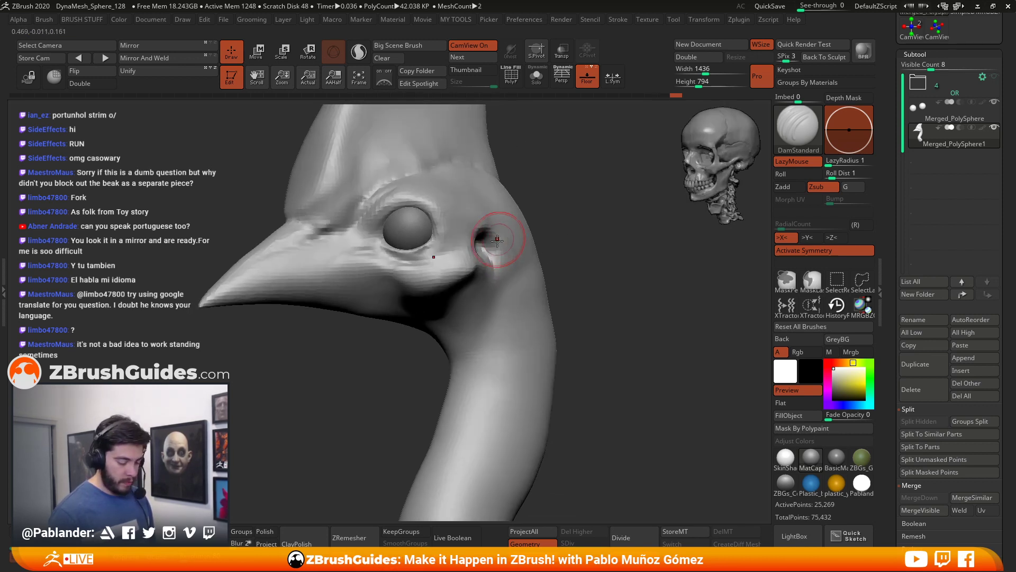
mouse_move(424, 281)
right_down()
mouse_move(597, 208)
mouse_move(606, 265)
mouse_move(561, 272)
mouse_move(527, 310)
mouse_move(504, 250)
mouse_move(522, 270)
mouse_move(462, 252)
mouse_move(490, 251)
right_up()
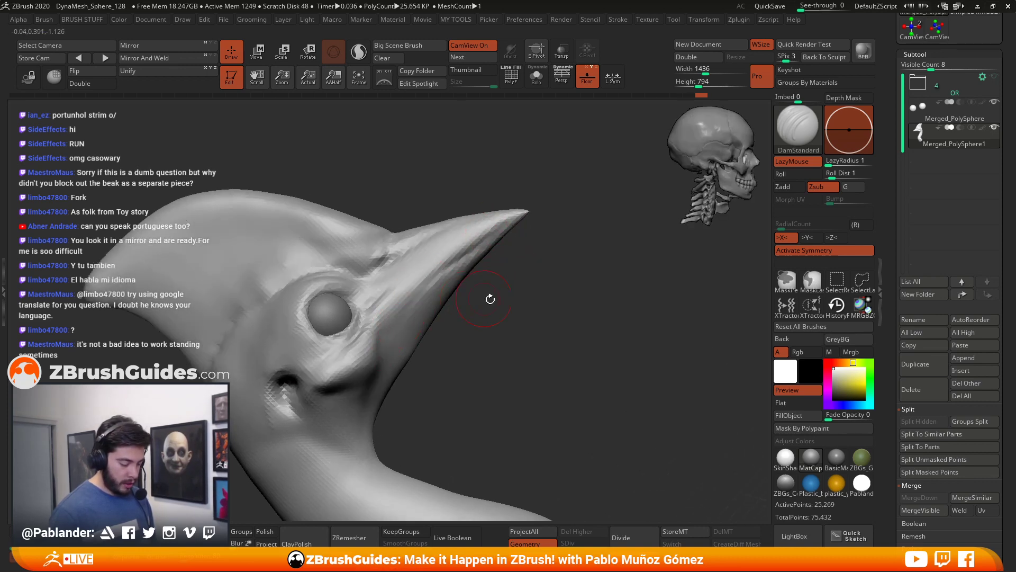
Step: Carve the mouth line along the side of the beak, from below the eye to the beak's tip
right_drag(474, 295, 385, 339)
drag(385, 339, 412, 249)
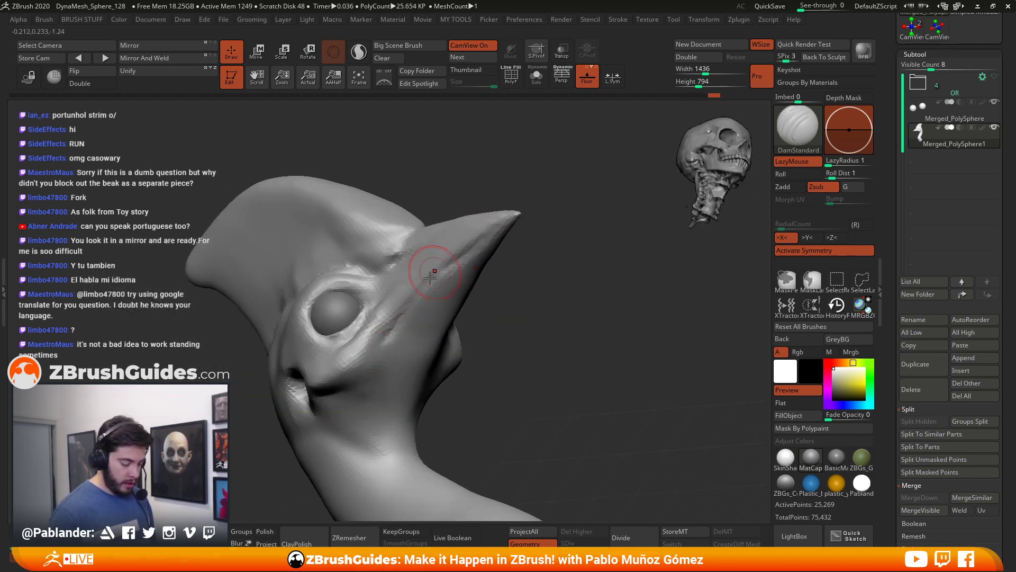
right_drag(405, 309, 511, 267)
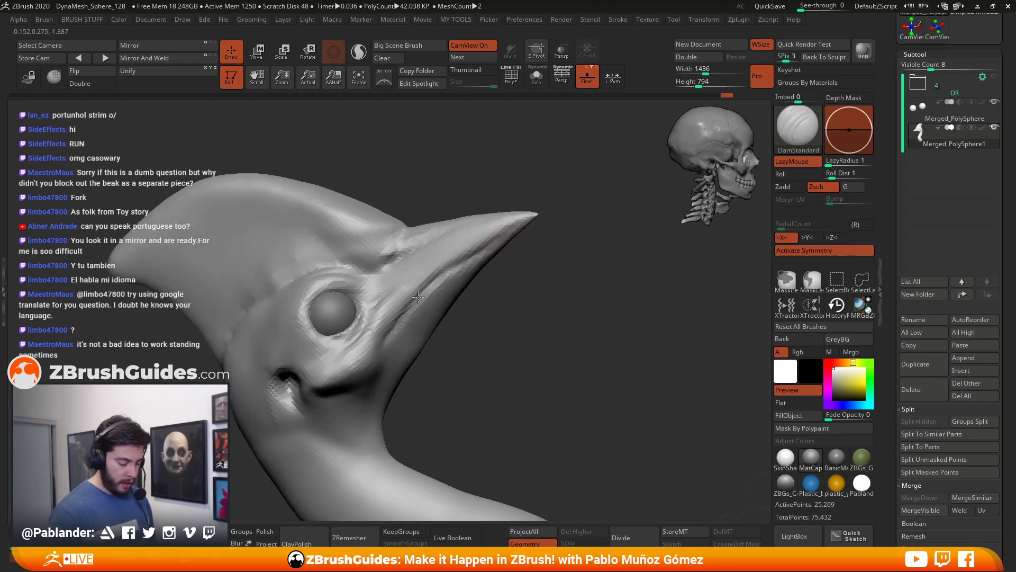
right_drag(499, 304, 515, 305)
drag(464, 203, 465, 192)
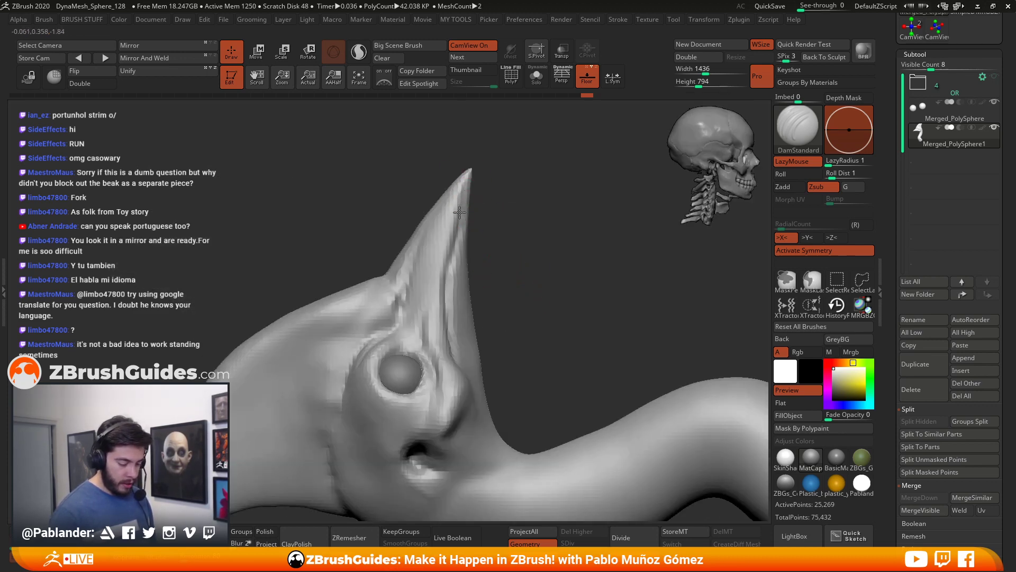
drag(453, 243, 463, 289)
mouse_move(464, 289)
right_down()
mouse_move(497, 247)
mouse_move(538, 308)
mouse_move(581, 220)
mouse_move(538, 340)
mouse_move(542, 321)
mouse_move(529, 330)
mouse_move(562, 331)
mouse_move(529, 331)
mouse_move(586, 290)
mouse_move(577, 311)
right_up()
drag(488, 246, 434, 289)
drag(473, 261, 463, 271)
right_drag(536, 305, 507, 207)
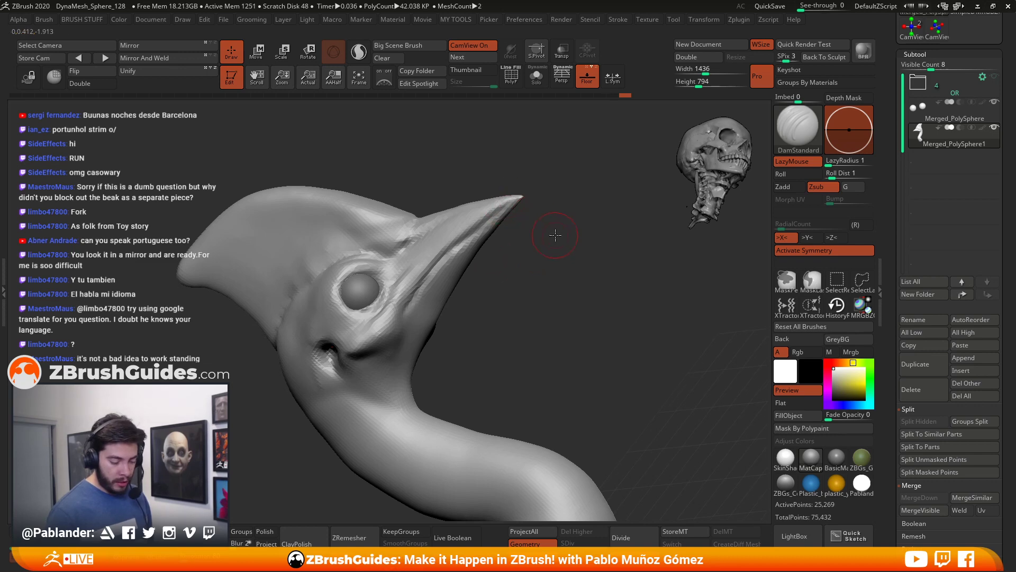
Step: Sharpen the mouth line between the upper and lower beak using a smaller brush
key(space)
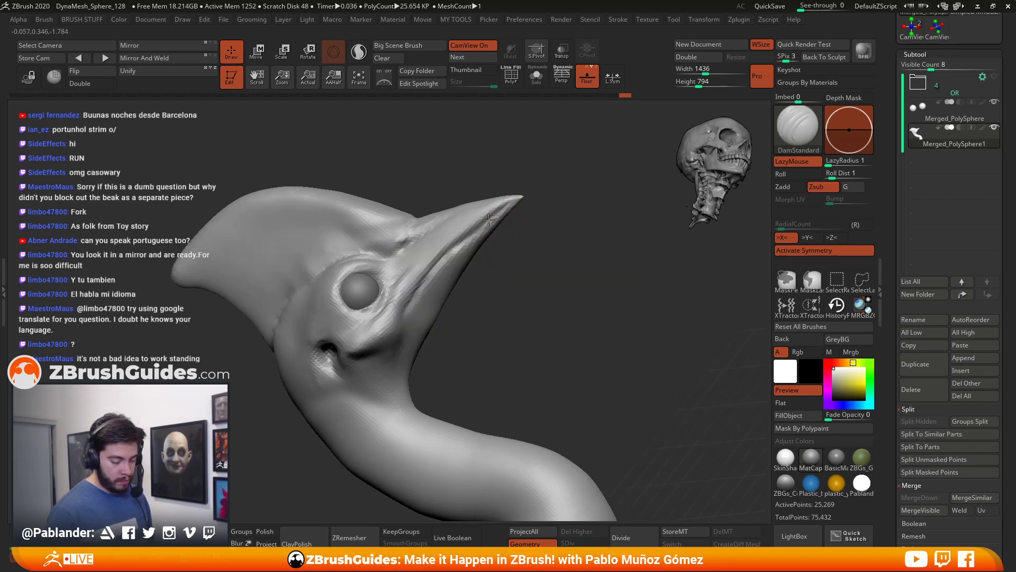
right_drag(416, 280, 476, 216)
right_drag(485, 275, 519, 281)
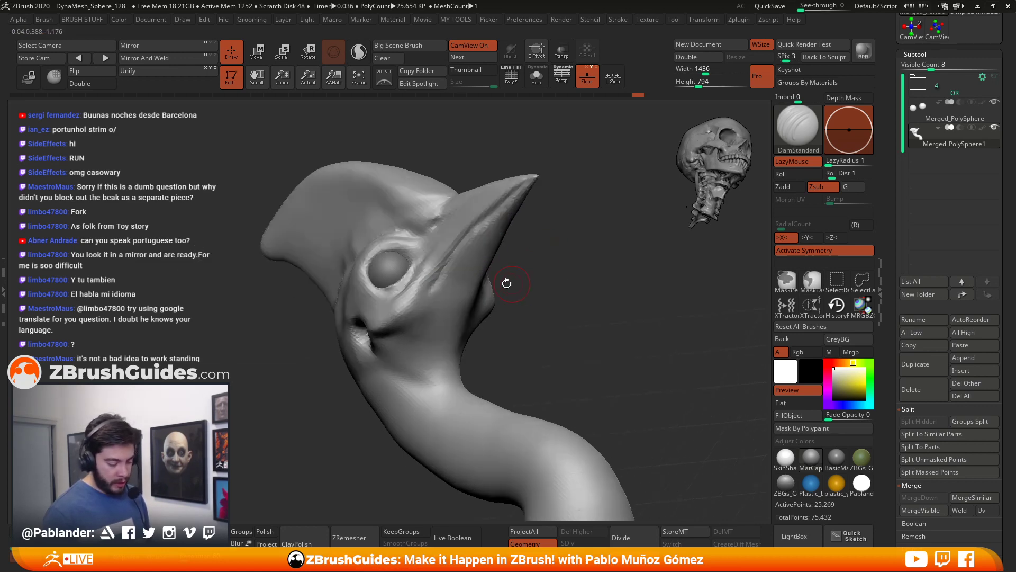
right_drag(422, 305, 461, 239)
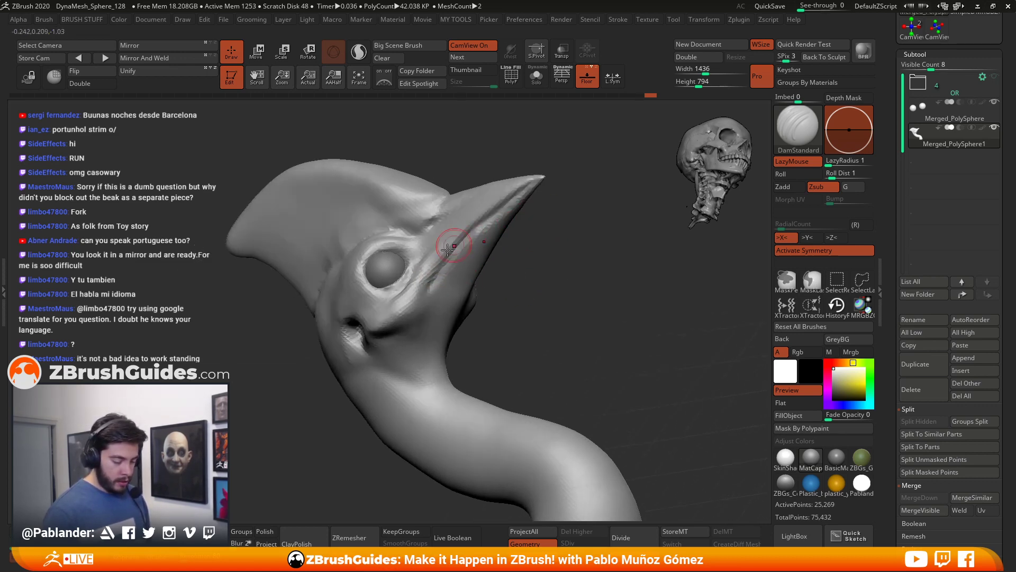
shift+right_drag(529, 211, 521, 216)
drag(487, 225, 497, 213)
mouse_move(569, 184)
alt+right_down()
mouse_move(549, 206)
mouse_move(570, 302)
mouse_move(536, 304)
mouse_move(594, 256)
mouse_move(544, 281)
mouse_move(544, 352)
mouse_move(553, 339)
alt+right_up()
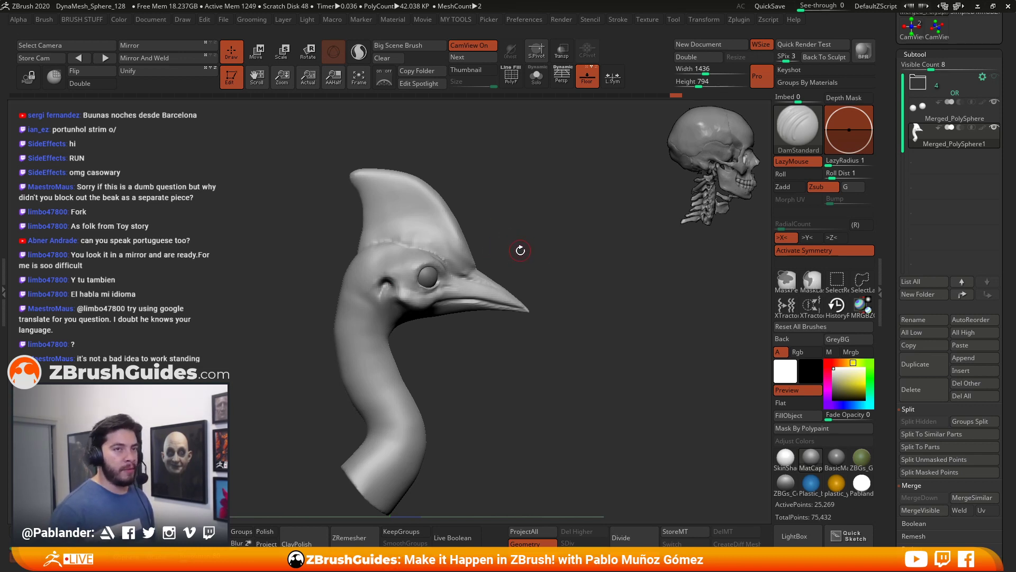
Step: Carve the crease at the crest's base in front of the eye and define the crest's front edge
mouse_move(549, 222)
mouse_down()
mouse_move(519, 254)
mouse_move(556, 272)
mouse_move(553, 281)
mouse_move(643, 247)
mouse_move(500, 272)
mouse_move(555, 272)
mouse_move(548, 241)
mouse_move(517, 259)
mouse_up()
key(space)
drag(378, 283, 359, 312)
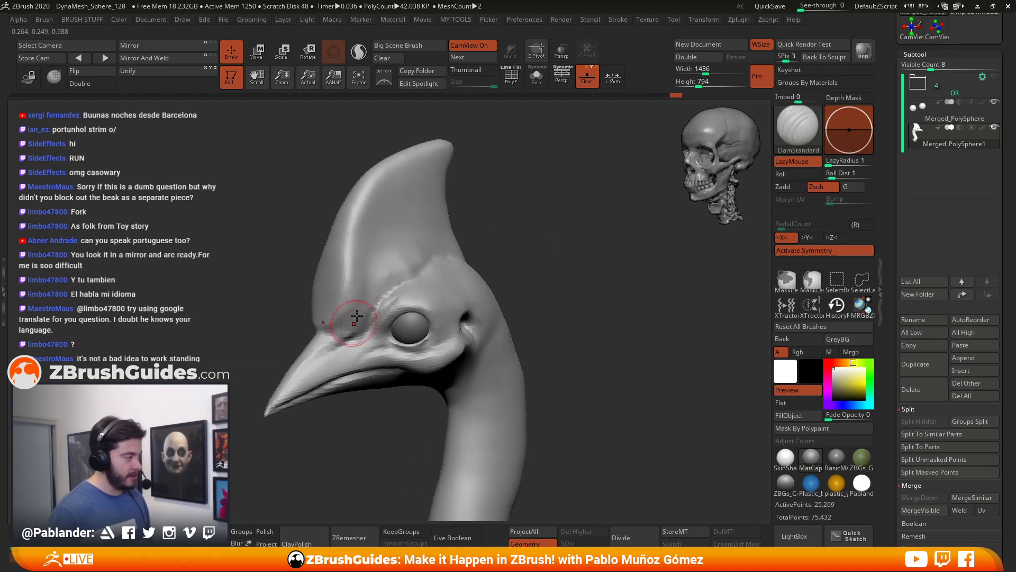
alt+drag(517, 238, 512, 229)
drag(361, 294, 341, 249)
drag(363, 310, 350, 216)
drag(459, 179, 493, 176)
drag(478, 275, 467, 311)
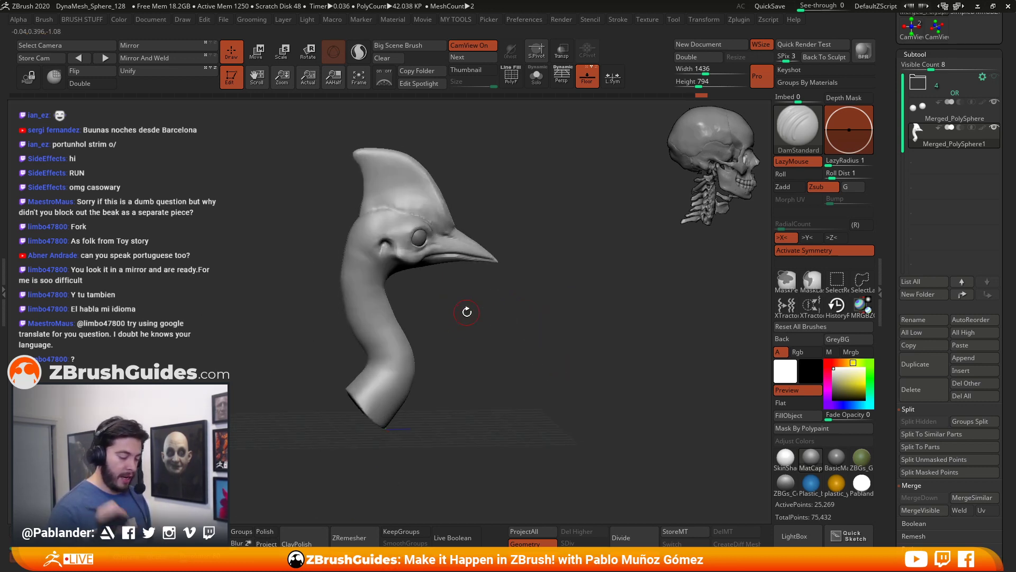
mouse_move(363, 255)
mouse_down()
mouse_move(360, 281)
mouse_move(394, 336)
mouse_up()
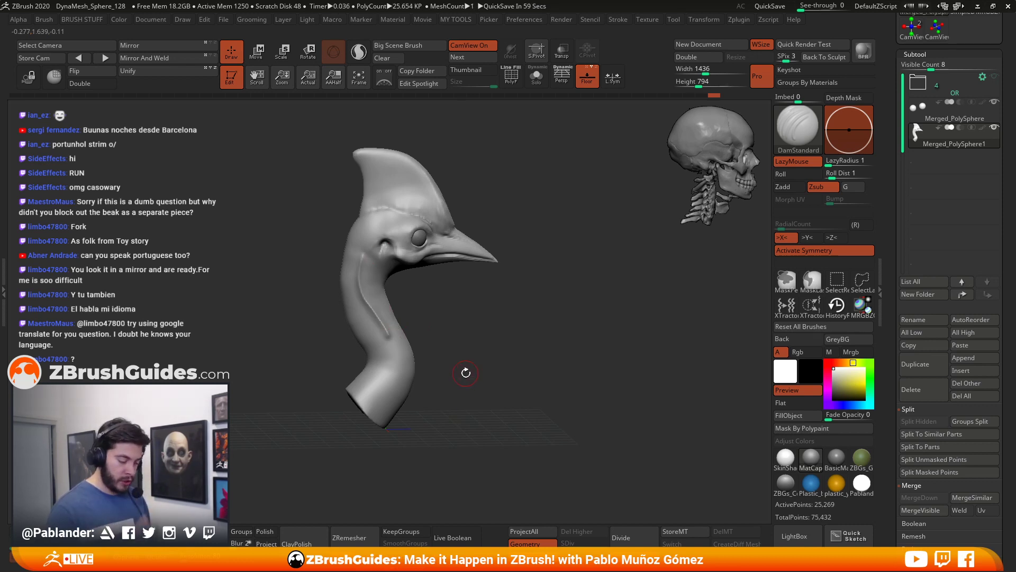
key(ctrl+z)
drag(482, 331, 493, 329)
mouse_move(373, 274)
mouse_down()
mouse_move(394, 333)
mouse_move(508, 328)
mouse_move(474, 297)
mouse_up()
key(ctrl+z)
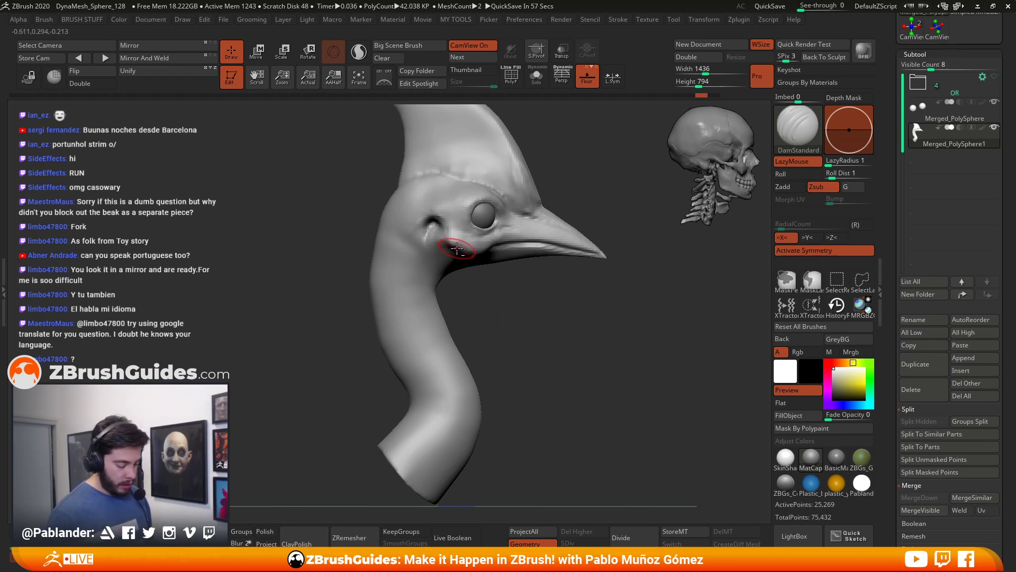
Step: Carve a crease from under the jaw down into the upper neck and soften it behind the cheek
drag(493, 305, 464, 292)
drag(453, 246, 418, 297)
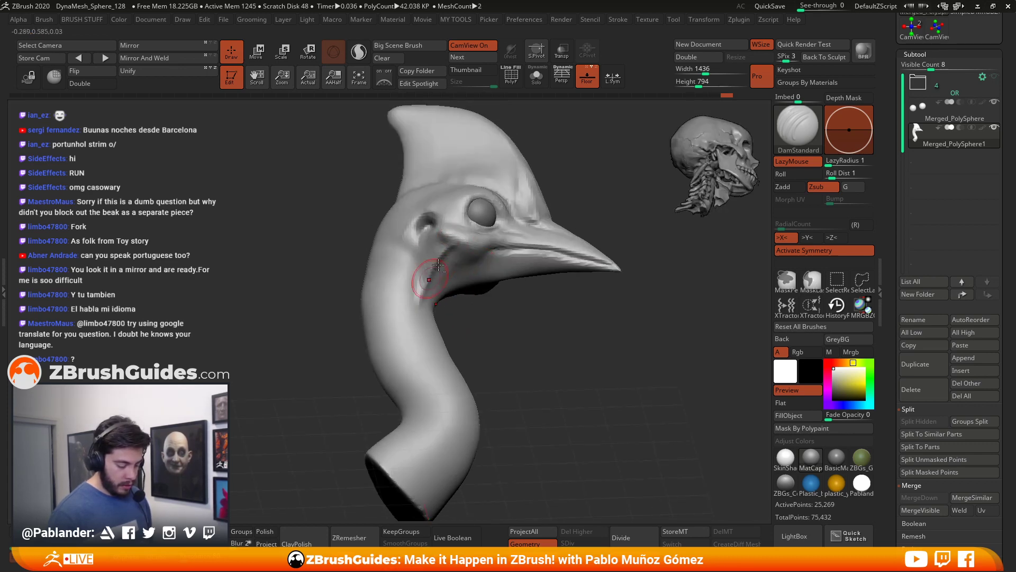
mouse_move(477, 327)
mouse_down()
mouse_move(451, 309)
mouse_move(426, 329)
mouse_move(482, 316)
mouse_up()
shift+drag(456, 248, 455, 243)
mouse_move(423, 291)
mouse_down()
mouse_move(419, 311)
mouse_move(469, 321)
mouse_up()
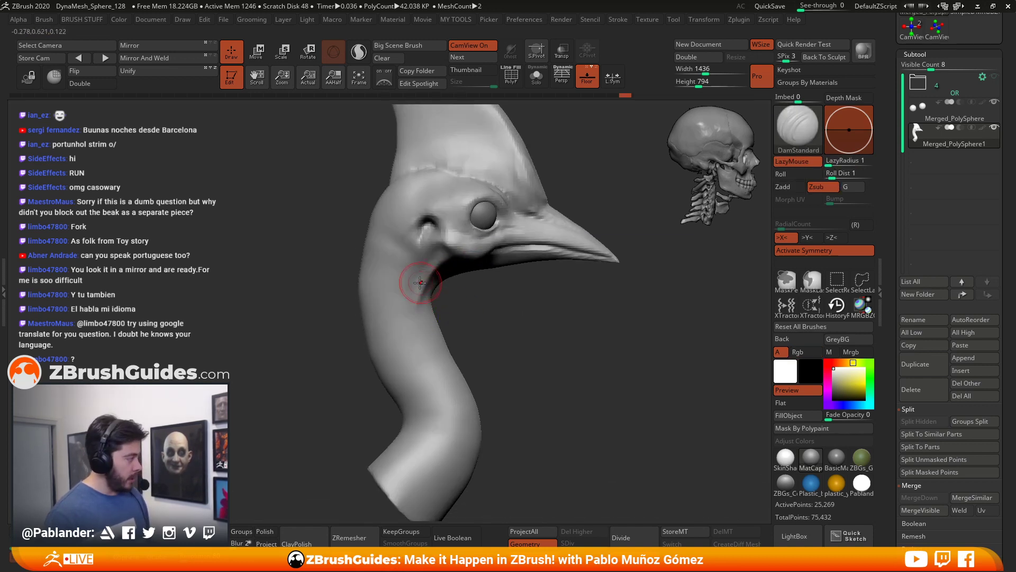
Step: Carve a long crease from the ear opening down the side of the neck
mouse_move(427, 215)
mouse_down()
mouse_move(395, 294)
mouse_move(397, 363)
mouse_up()
drag(497, 321, 507, 326)
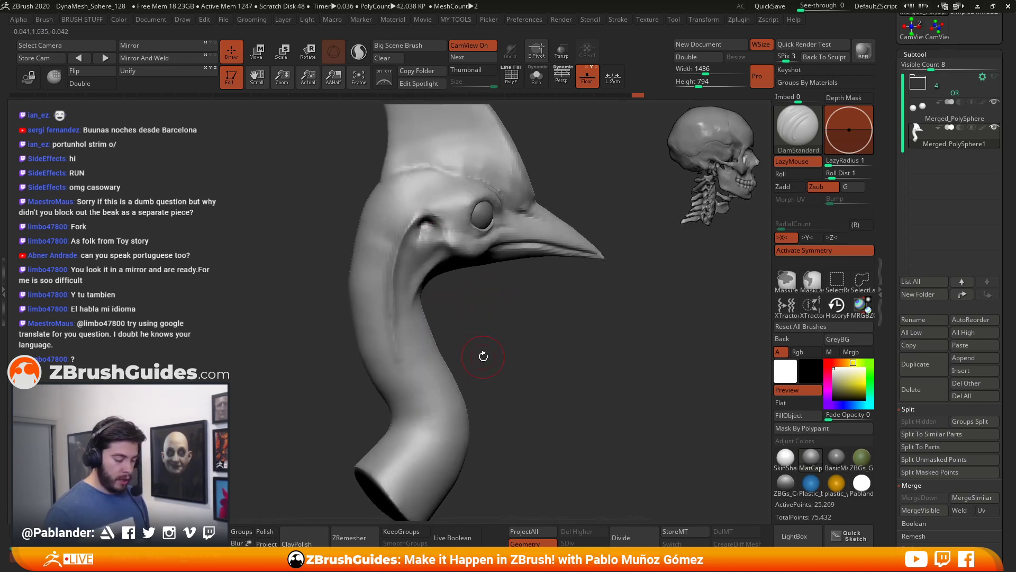
mouse_move(405, 223)
mouse_down()
mouse_move(386, 287)
mouse_move(400, 364)
mouse_up()
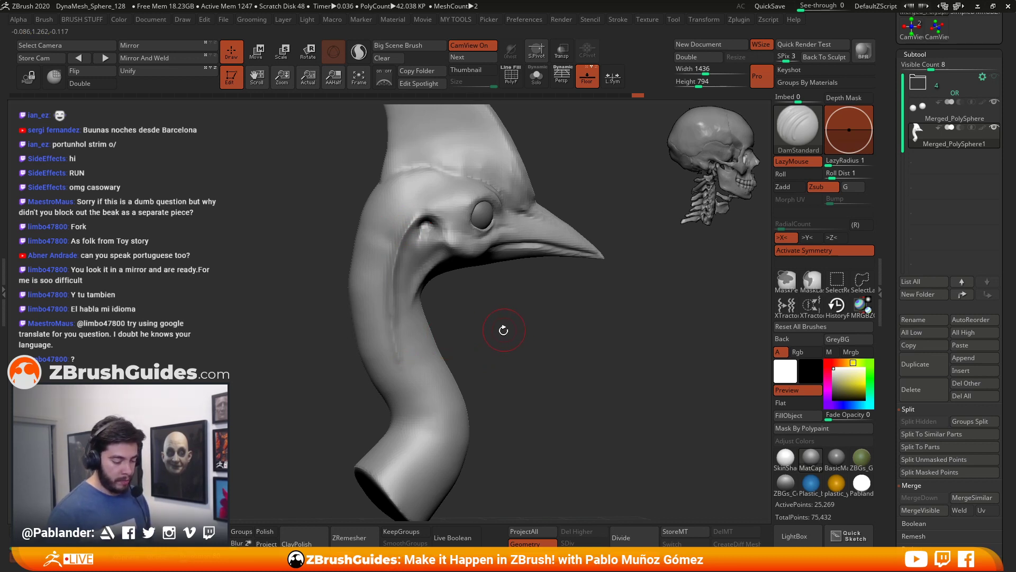
drag(510, 318, 557, 288)
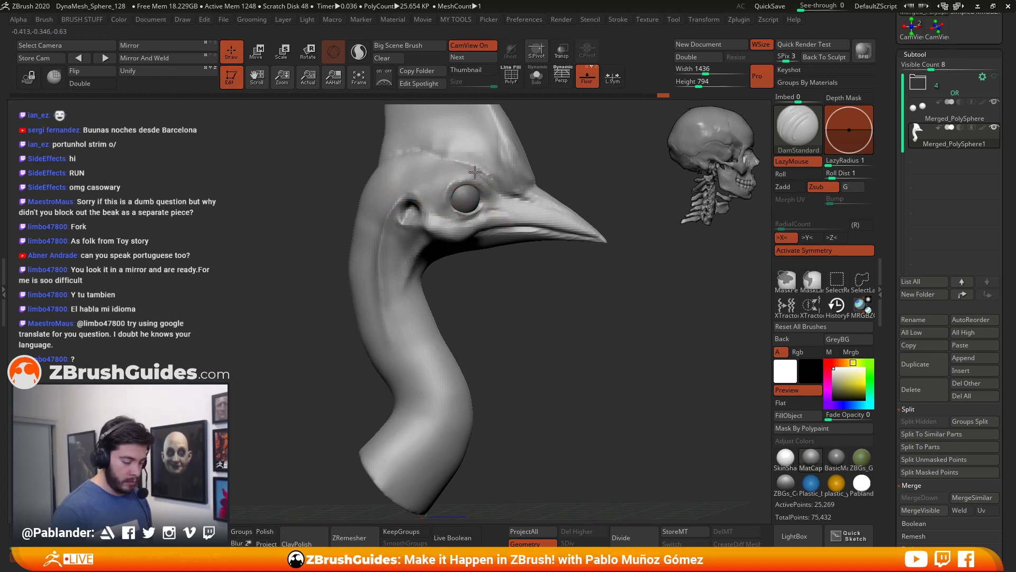
Step: Carve the transition at the back of the head, behind the ear and below the crest
alt+drag(505, 288, 521, 312)
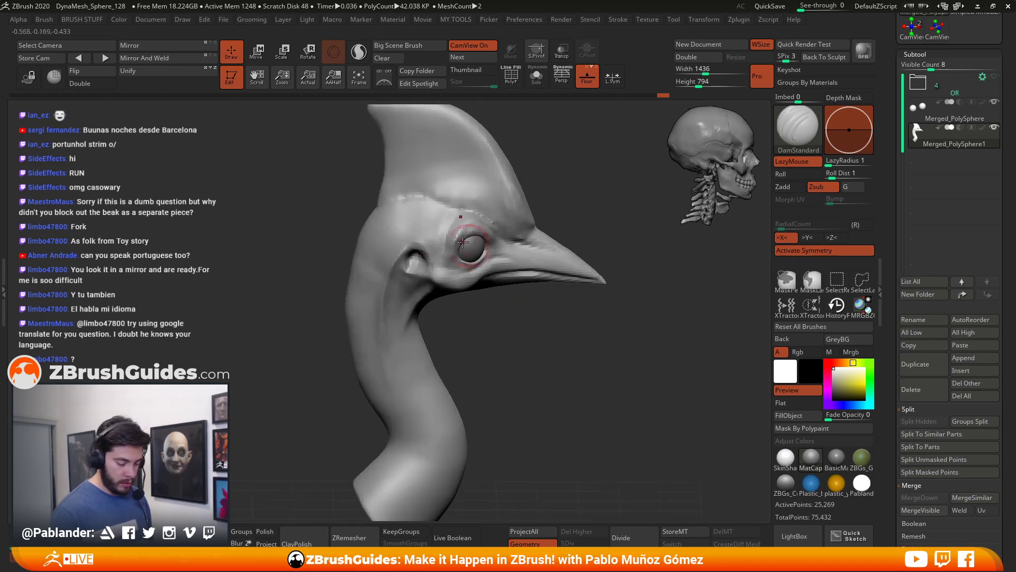
mouse_move(382, 203)
mouse_down()
mouse_move(433, 231)
mouse_move(389, 232)
mouse_up()
mouse_move(508, 351)
mouse_down()
mouse_move(515, 293)
mouse_move(524, 320)
mouse_move(533, 307)
mouse_move(514, 289)
mouse_move(534, 308)
mouse_move(544, 236)
mouse_move(512, 274)
mouse_move(537, 241)
mouse_move(533, 256)
mouse_up()
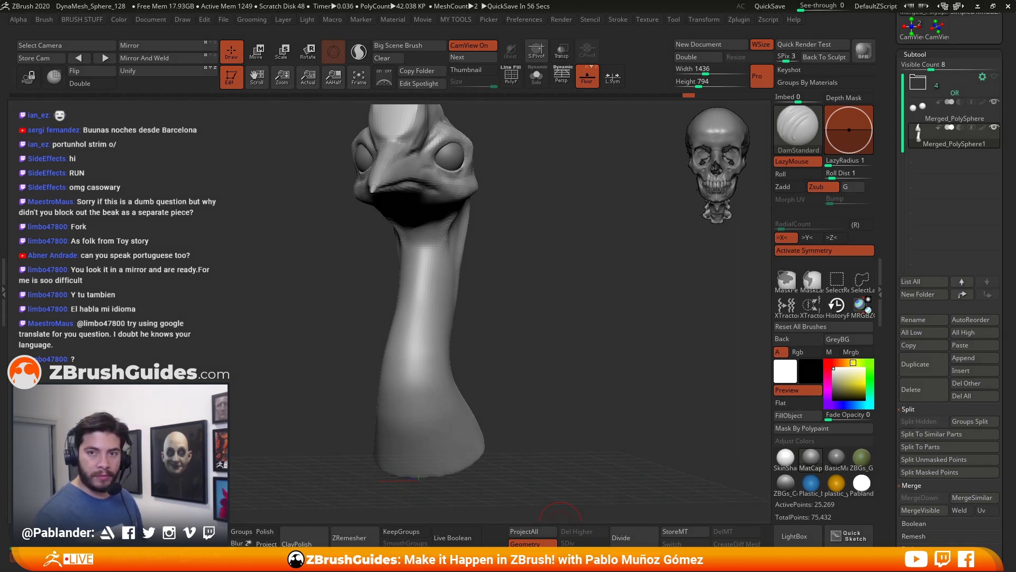
Step: Sketch two long wattles hanging from beneath the jaw in pink with the screen annotation pen
drag(1015, 312, 734, 250)
mouse_move(586, 351)
mouse_down()
mouse_move(566, 318)
mouse_move(587, 347)
mouse_up()
alt+drag(642, 383, 635, 363)
click(746, 302)
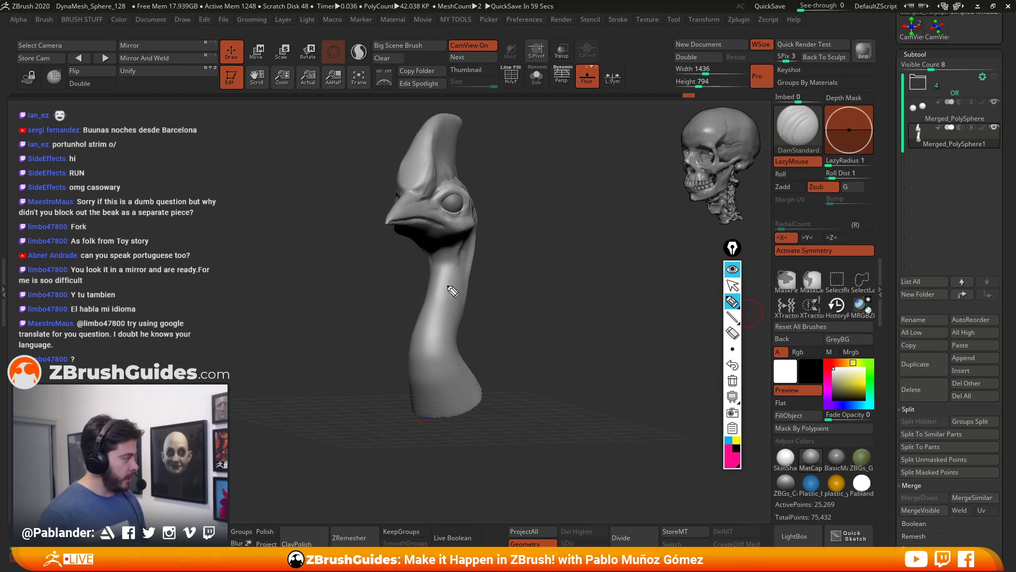
mouse_move(460, 248)
mouse_down()
mouse_move(436, 466)
mouse_move(441, 271)
mouse_move(415, 386)
mouse_move(410, 468)
mouse_move(437, 260)
mouse_move(451, 307)
mouse_move(442, 410)
mouse_move(419, 408)
mouse_move(427, 466)
mouse_up()
drag(458, 256, 447, 238)
drag(425, 240, 430, 250)
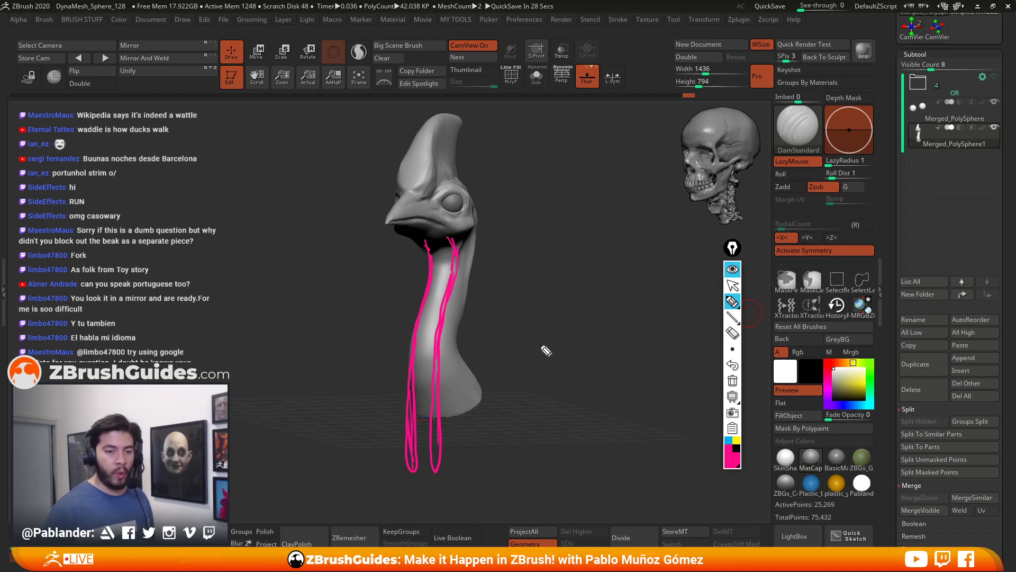
Step: Handwrite the label "Wattle" with an arrow to the sketched wattles, then erase all annotations
mouse_move(532, 192)
mouse_down()
mouse_move(561, 194)
mouse_move(565, 211)
mouse_up()
click(577, 210)
drag(576, 183, 585, 212)
mouse_move(567, 198)
mouse_down()
mouse_move(598, 195)
mouse_move(600, 212)
mouse_up()
mouse_move(603, 204)
mouse_down()
mouse_move(623, 210)
mouse_move(452, 294)
mouse_move(503, 299)
mouse_up()
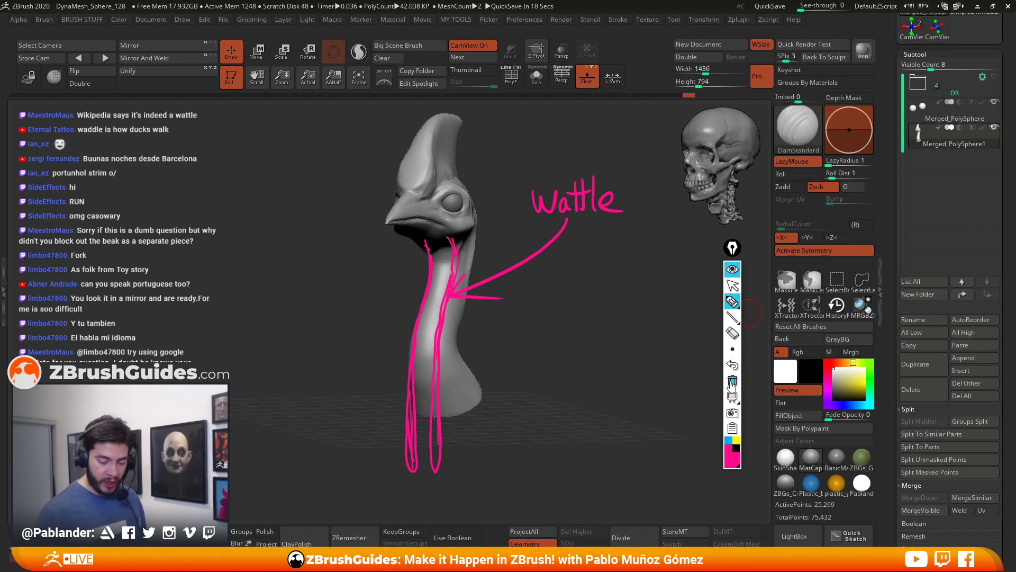
click(732, 381)
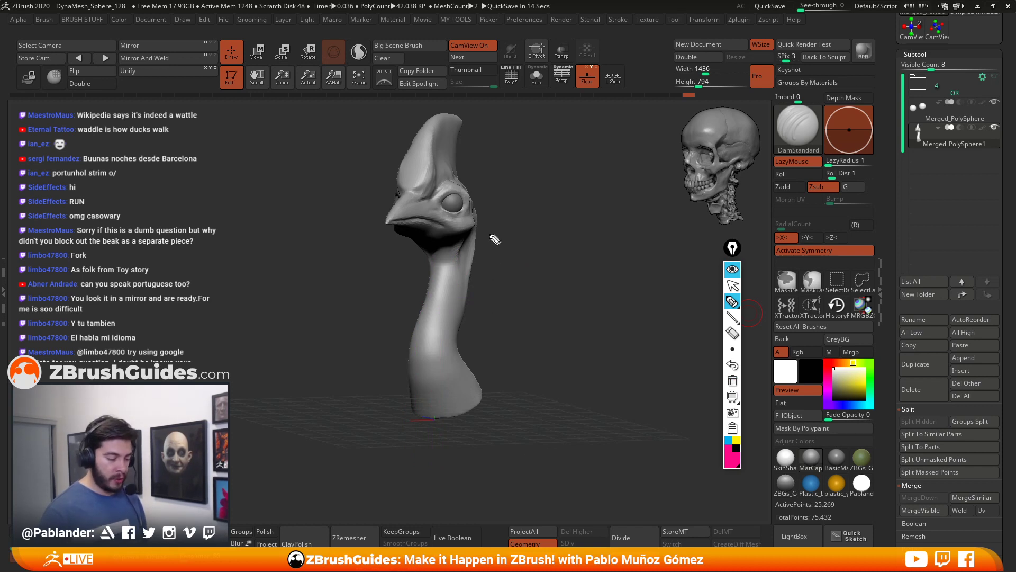
Step: Sketch an alternative crest tip and one wide teardrop wattle over the neck, then erase the drawing
mouse_move(439, 139)
mouse_down()
mouse_move(473, 117)
mouse_move(430, 115)
mouse_move(412, 130)
mouse_up()
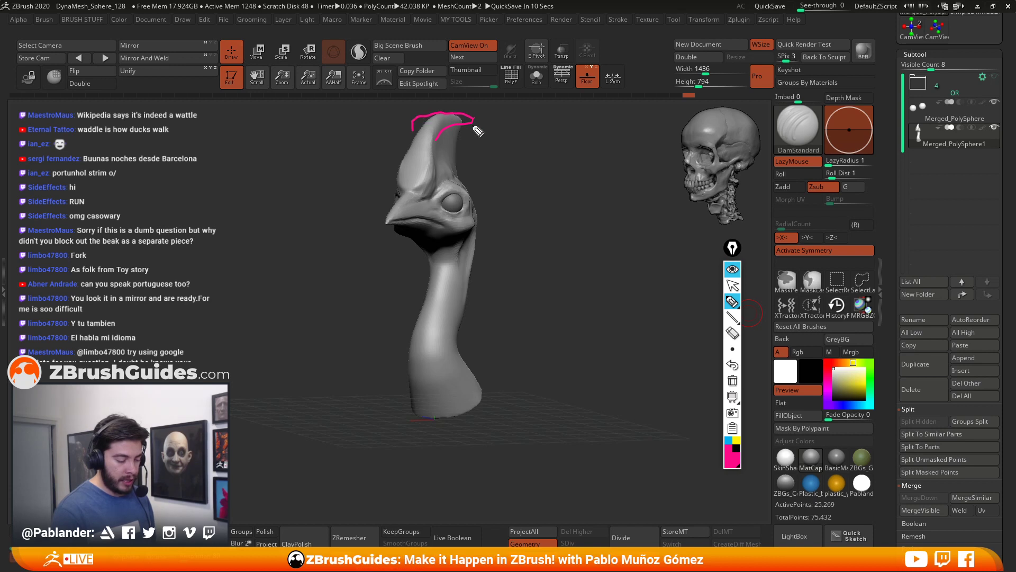
mouse_move(430, 295)
mouse_down()
mouse_move(413, 445)
mouse_move(434, 302)
mouse_up()
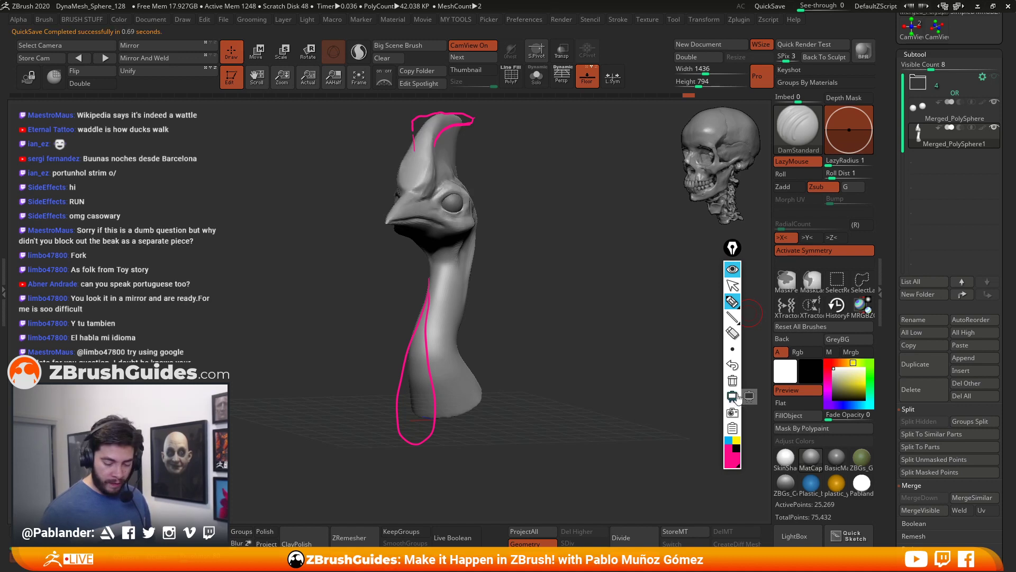
click(732, 379)
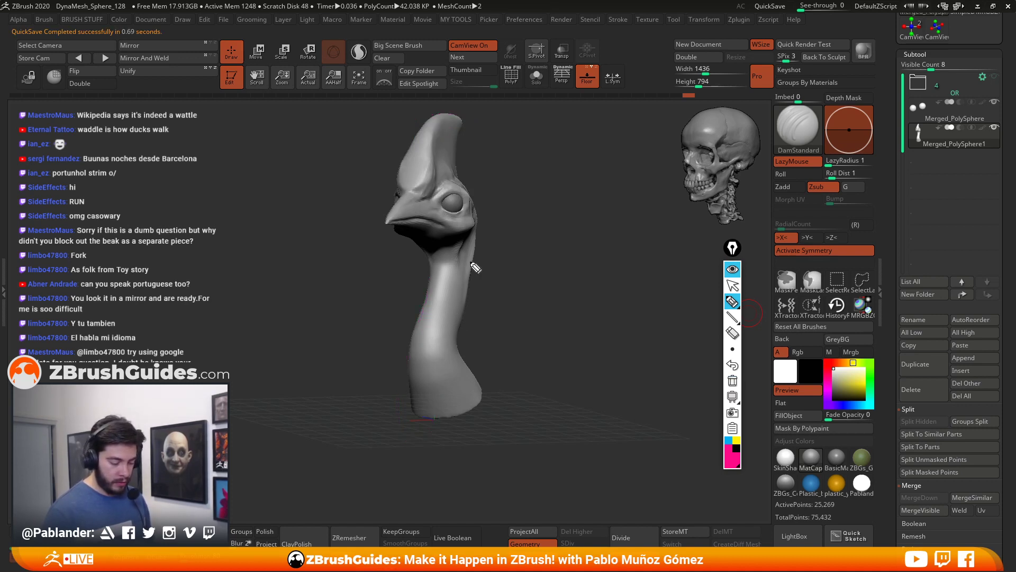
Step: Sketch a lower rounded crest and small marks near the neck's base, erase them and collapse the annotation tools
mouse_move(401, 193)
mouse_down()
mouse_move(418, 153)
mouse_move(454, 147)
mouse_move(464, 161)
mouse_move(456, 149)
mouse_move(418, 154)
mouse_move(416, 195)
mouse_up()
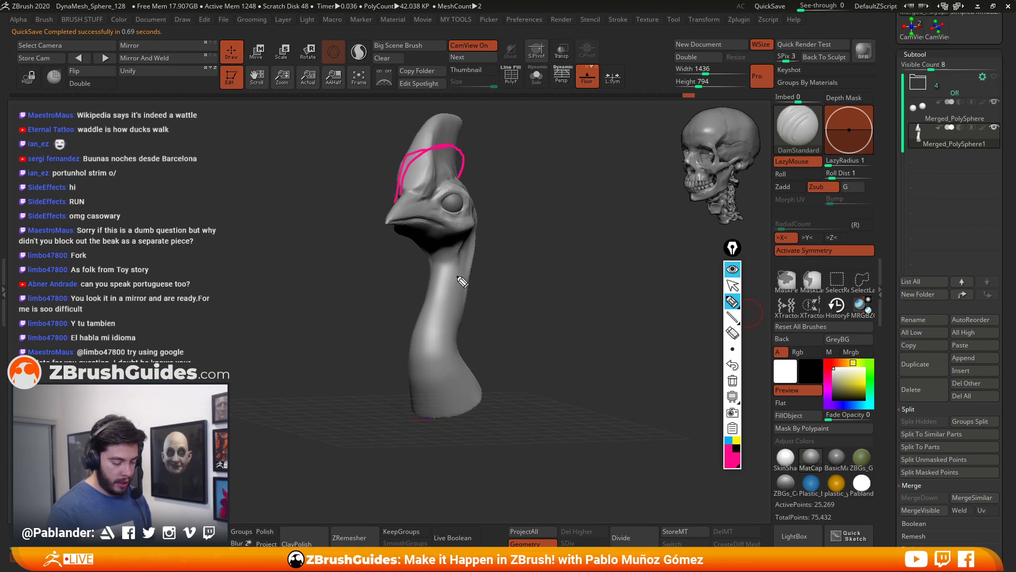
drag(398, 403, 399, 408)
drag(433, 406, 460, 367)
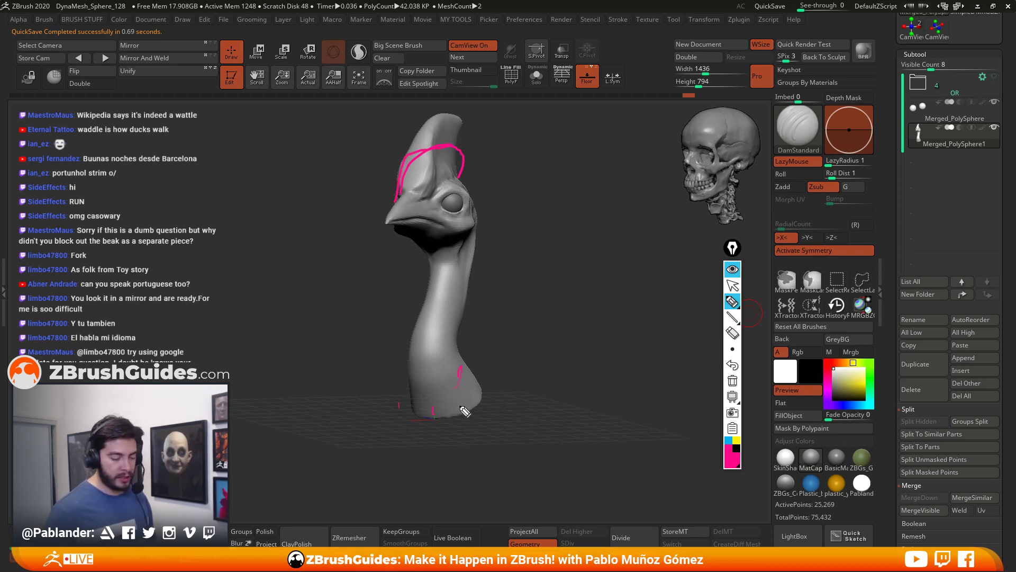
click(733, 381)
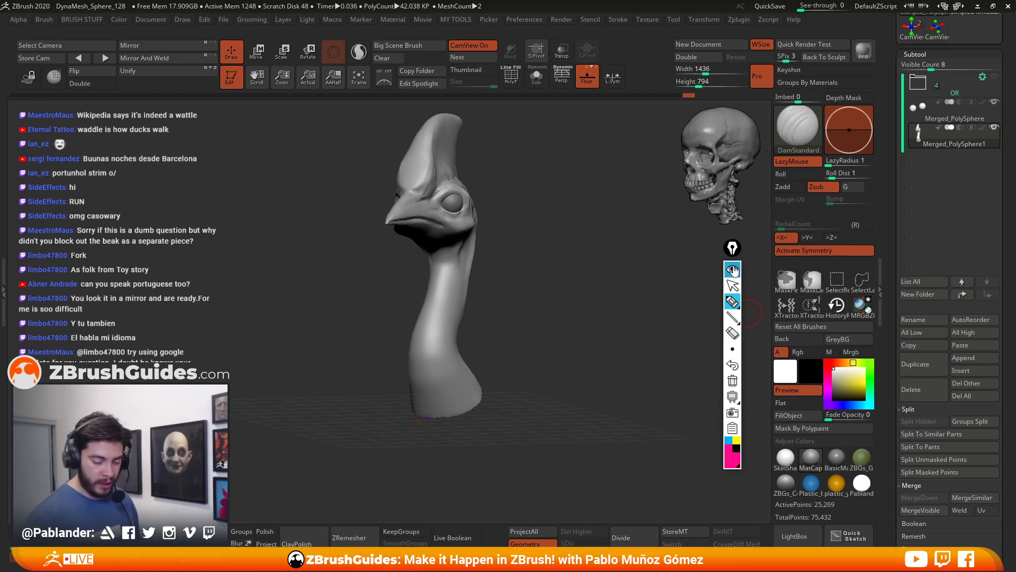
drag(732, 249, 747, 249)
click(739, 270)
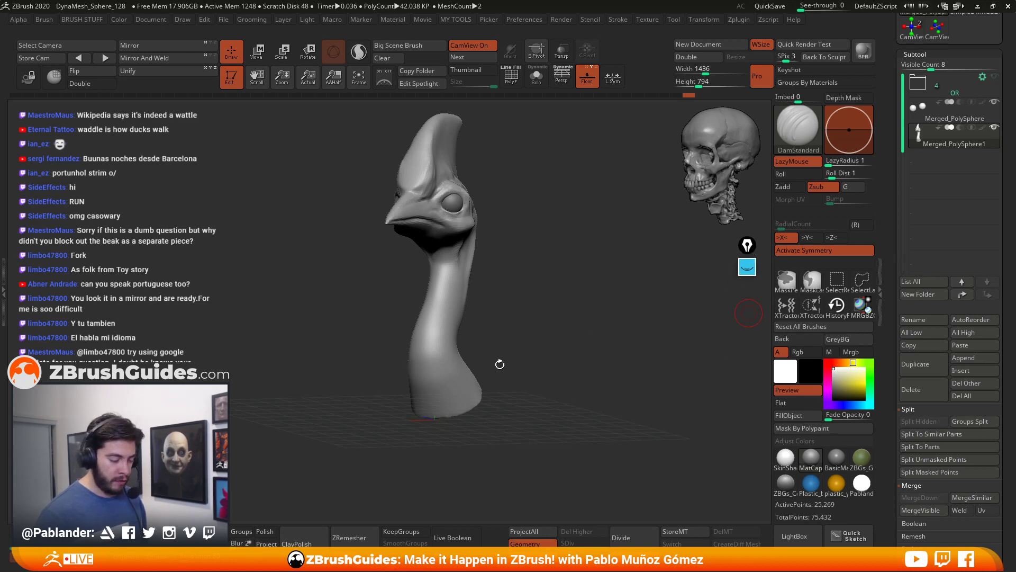
mouse_move(566, 348)
mouse_down()
mouse_move(576, 319)
mouse_move(576, 334)
mouse_move(567, 313)
mouse_move(556, 318)
mouse_move(570, 320)
mouse_move(560, 290)
mouse_move(535, 318)
mouse_move(544, 309)
mouse_up()
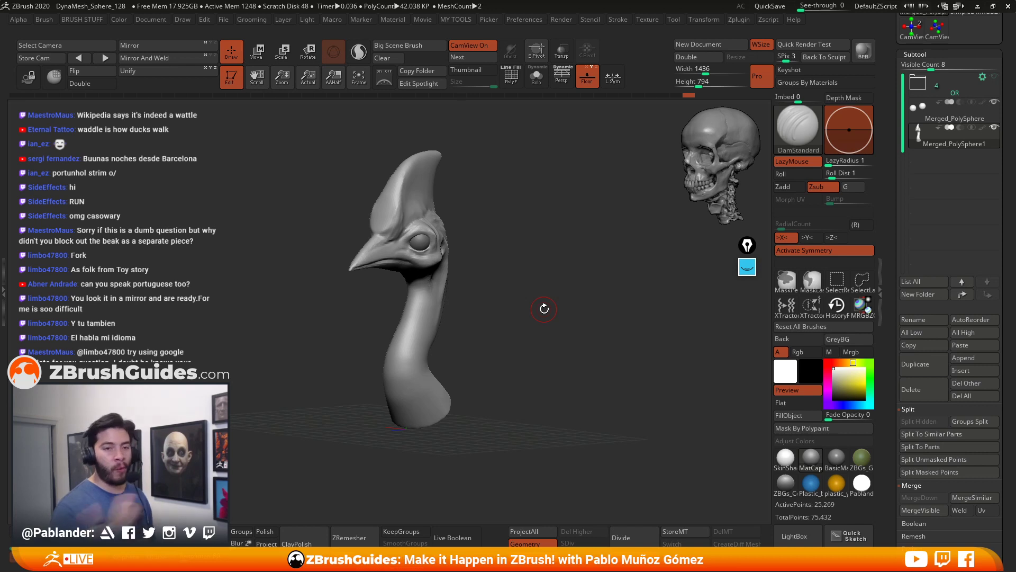
drag(522, 317, 530, 303)
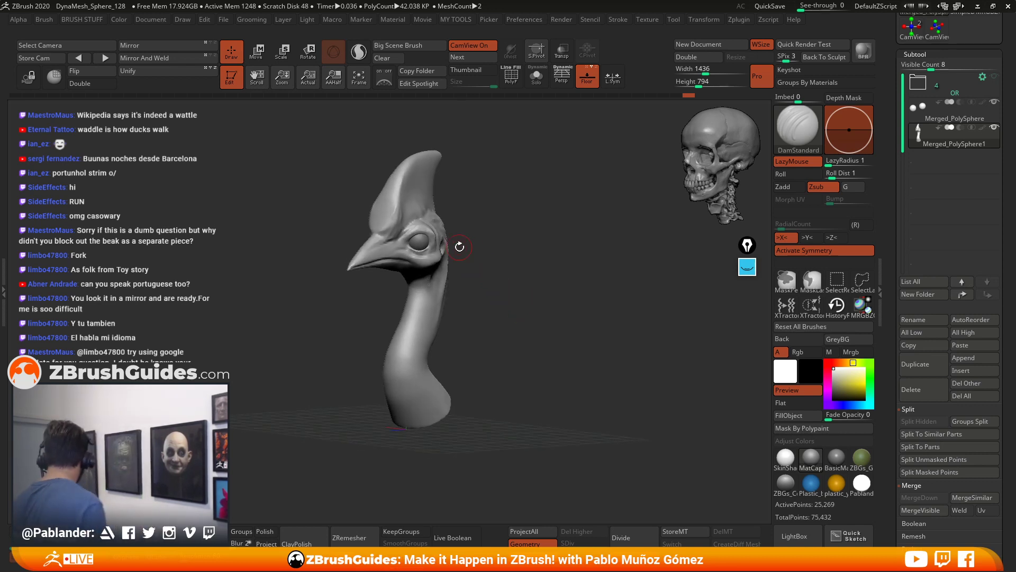
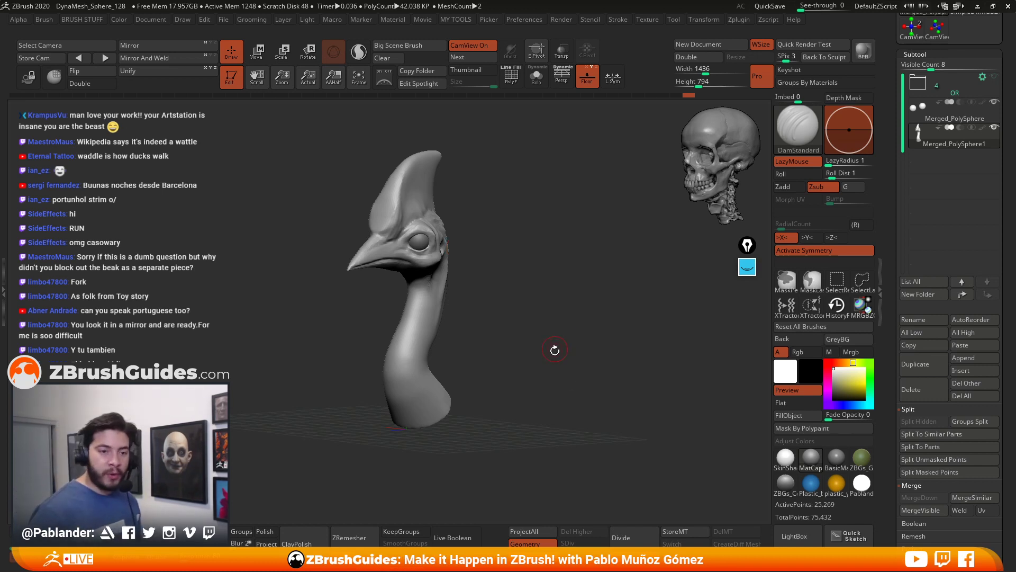
shift+drag(550, 325, 560, 322)
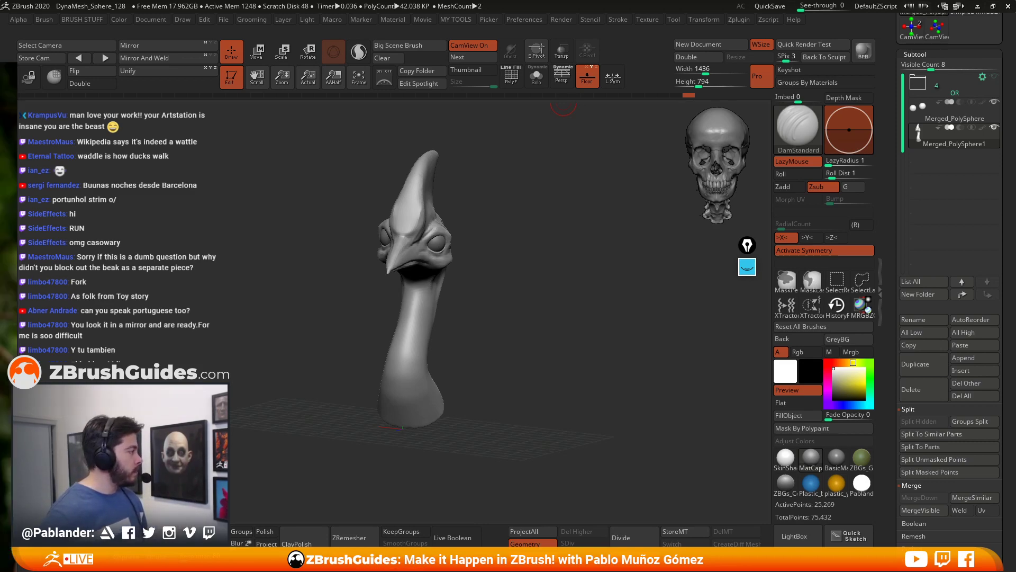
Step: Switch to the cassowary reference board and examine the cheek, jaw, ear and neck folds in the close-up photos
key(alt+Tab)
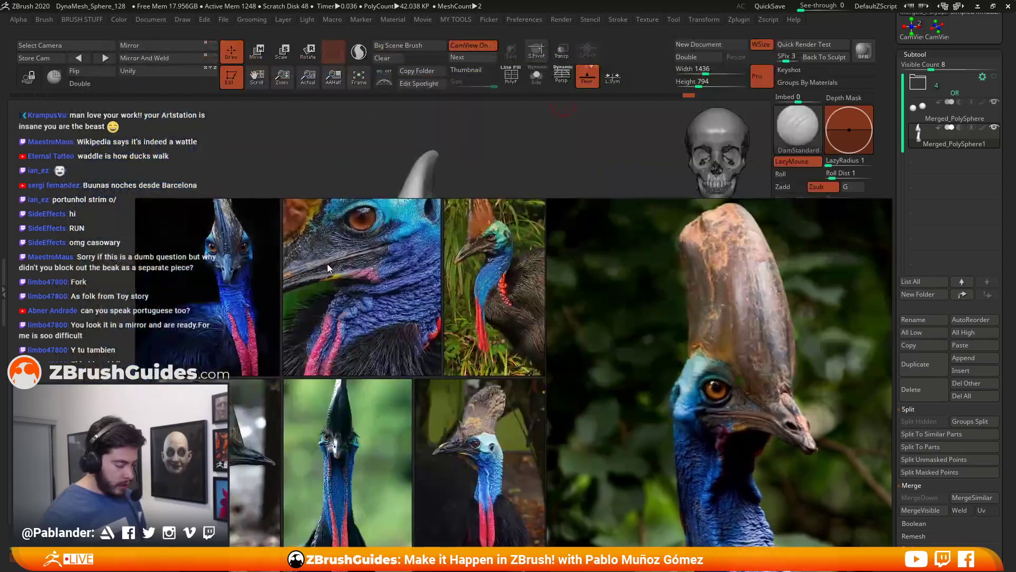
scroll(380, 243, up, 5)
scroll(306, 361, up, 3)
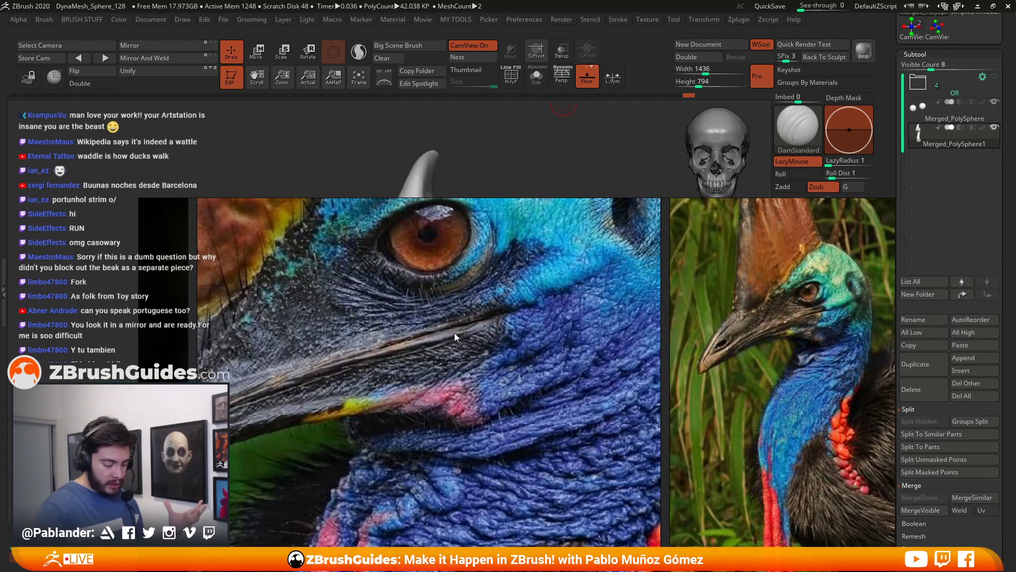
scroll(422, 446, down, 3)
middle_drag(495, 416, 496, 206)
middle_drag(534, 364, 261, 305)
middle_drag(646, 317, 509, 398)
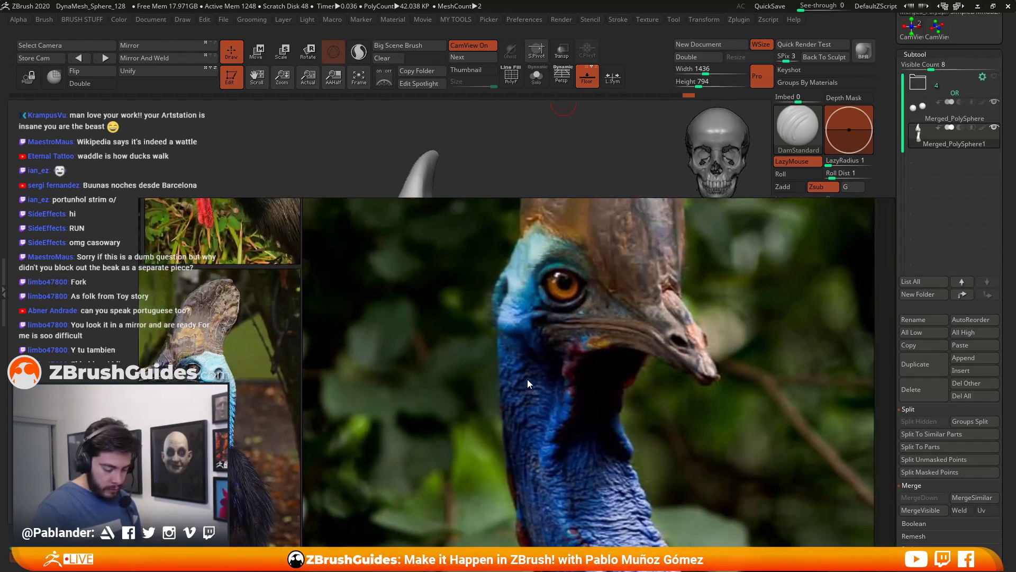
scroll(540, 360, up, 2)
scroll(466, 377, down, 2)
middle_drag(335, 402, 591, 365)
scroll(408, 338, up, 4)
middle_drag(449, 311, 471, 342)
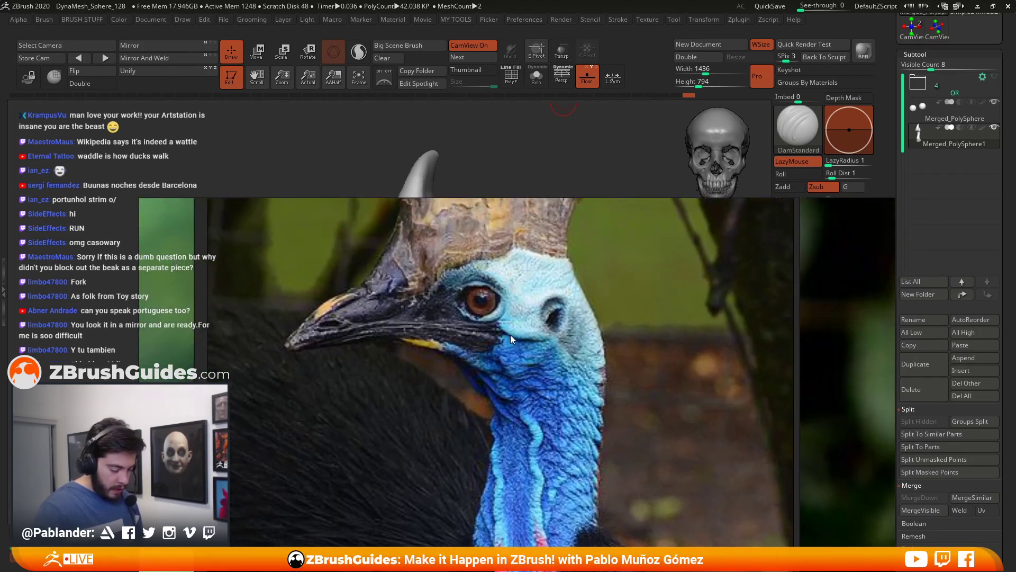
Step: Compare how the wattles and throat skin attach below the beak across the reference photos, and return to the sculpt in ZBrush
scroll(453, 383, down, 6)
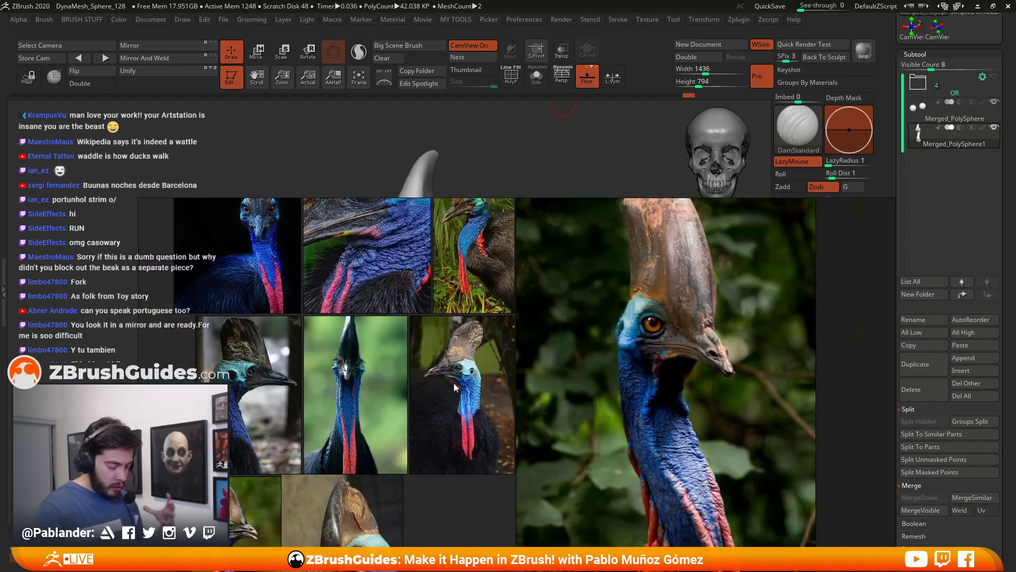
scroll(402, 423, up, 6)
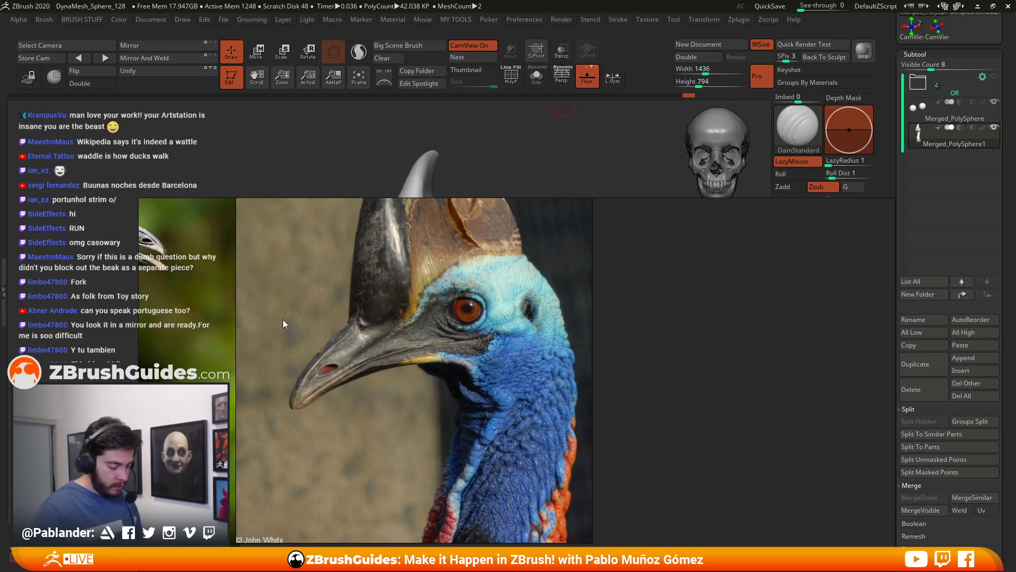
scroll(374, 383, down, 3)
scroll(434, 397, down, 5)
middle_drag(520, 338, 620, 456)
key(alt+Tab)
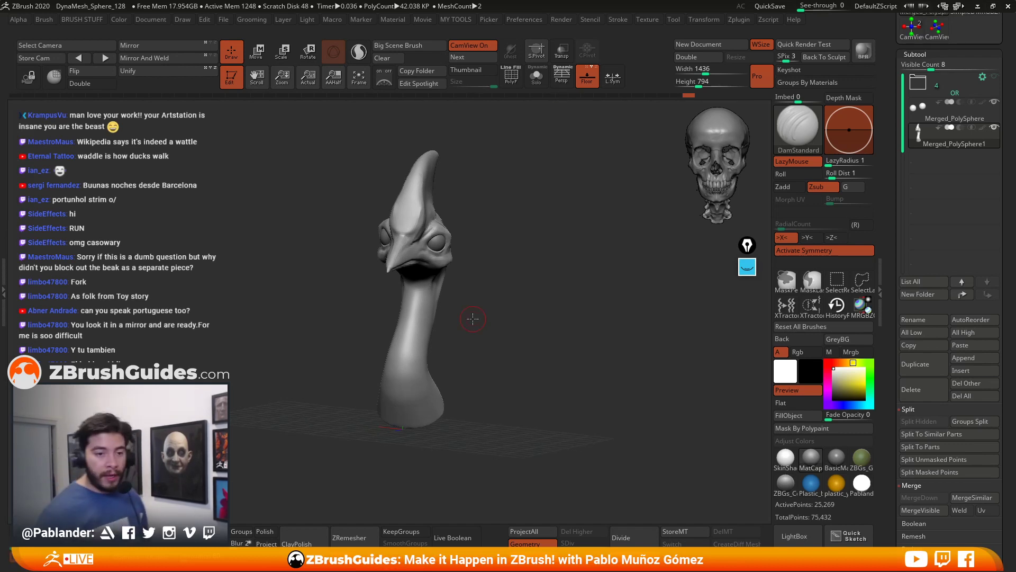
Step: Carve a symmetrical crease from beneath the jaw down the sides of the upper throat with the DamStandard brush
drag(473, 318, 551, 334)
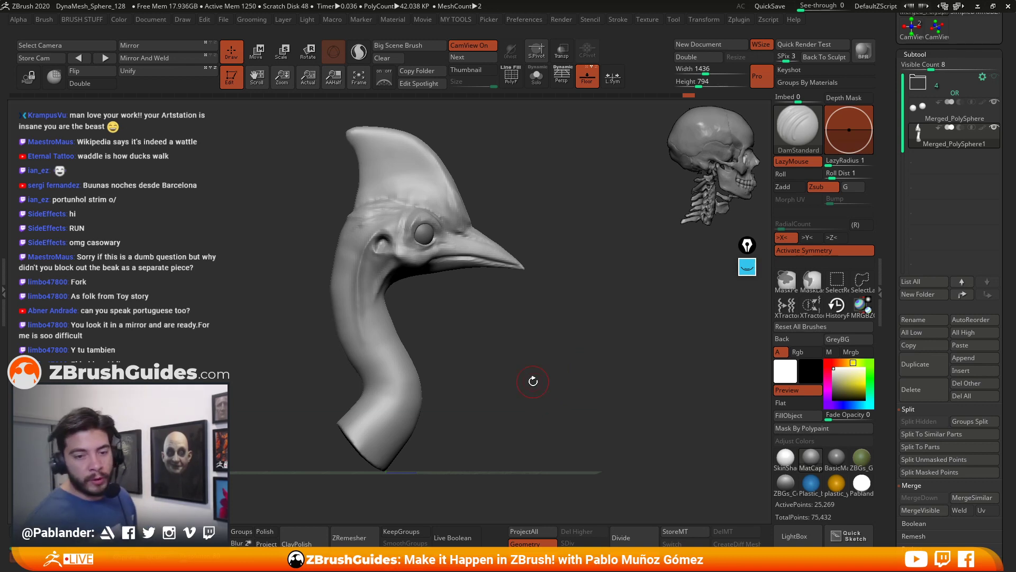
mouse_move(533, 381)
mouse_down()
mouse_move(524, 339)
mouse_move(591, 348)
mouse_move(518, 339)
mouse_up()
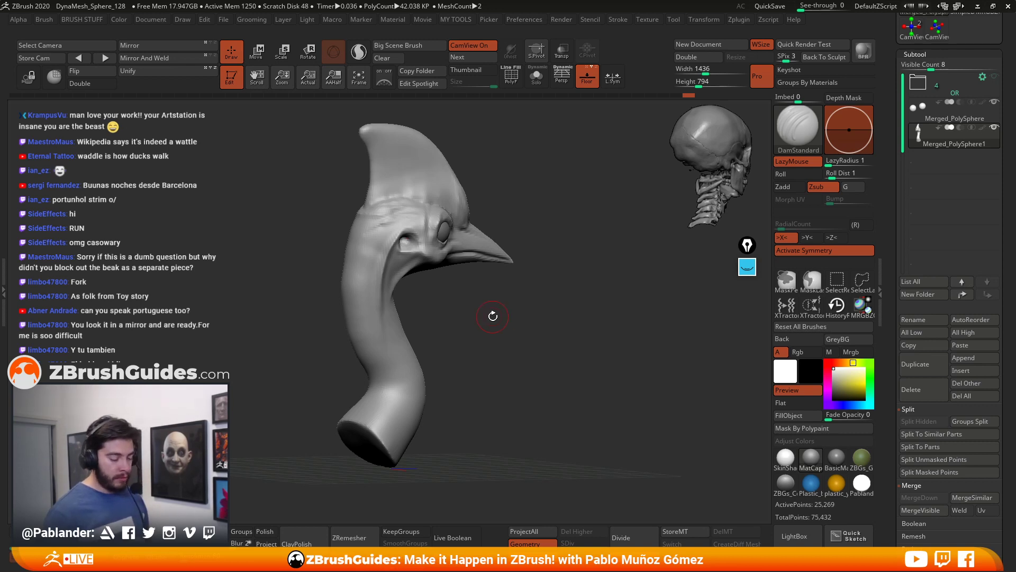
mouse_move(510, 328)
mouse_down()
mouse_move(472, 323)
mouse_move(522, 306)
mouse_move(522, 286)
mouse_up()
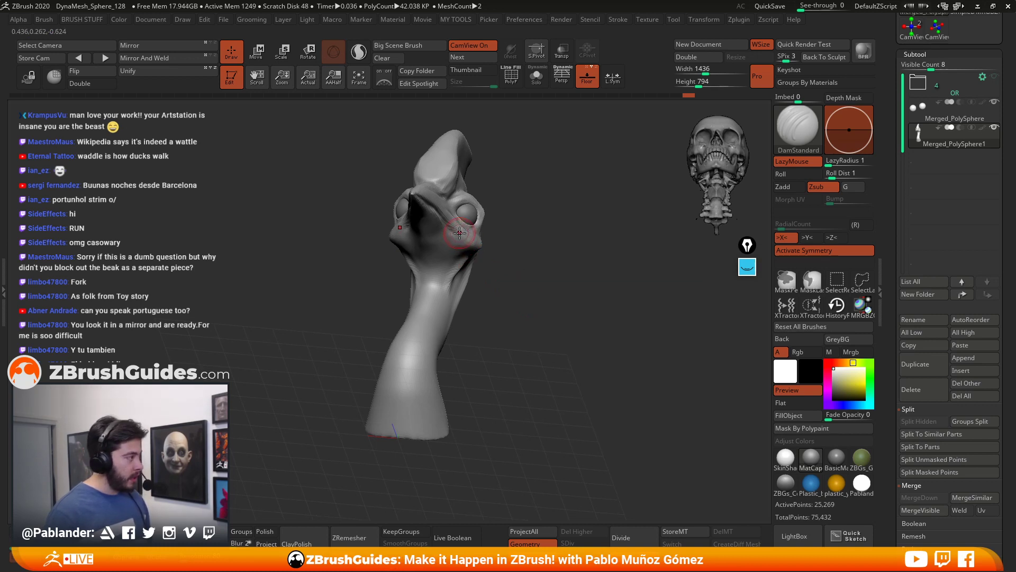
mouse_move(520, 248)
mouse_down()
mouse_move(537, 296)
mouse_move(519, 261)
mouse_up()
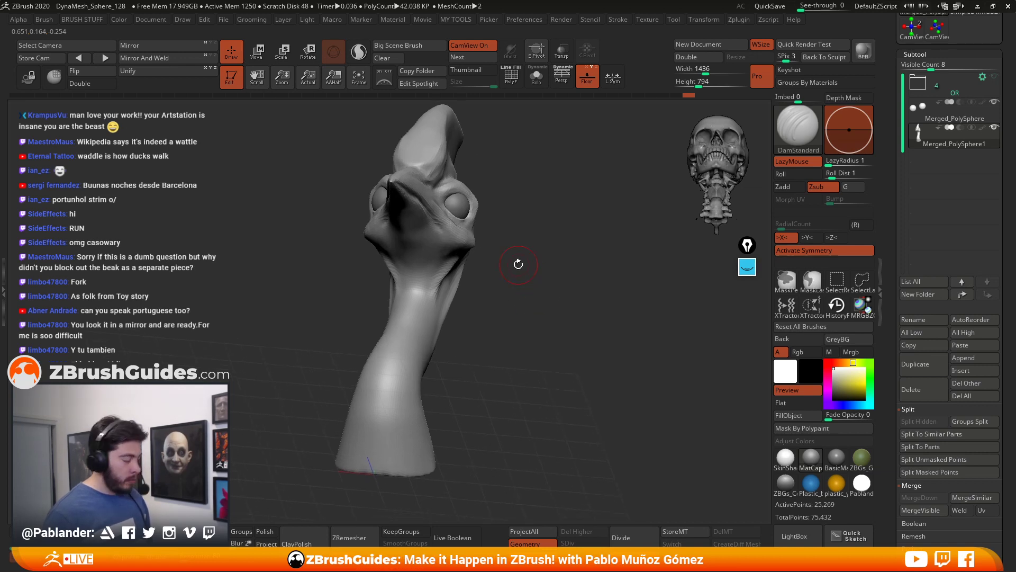
alt+click(439, 244)
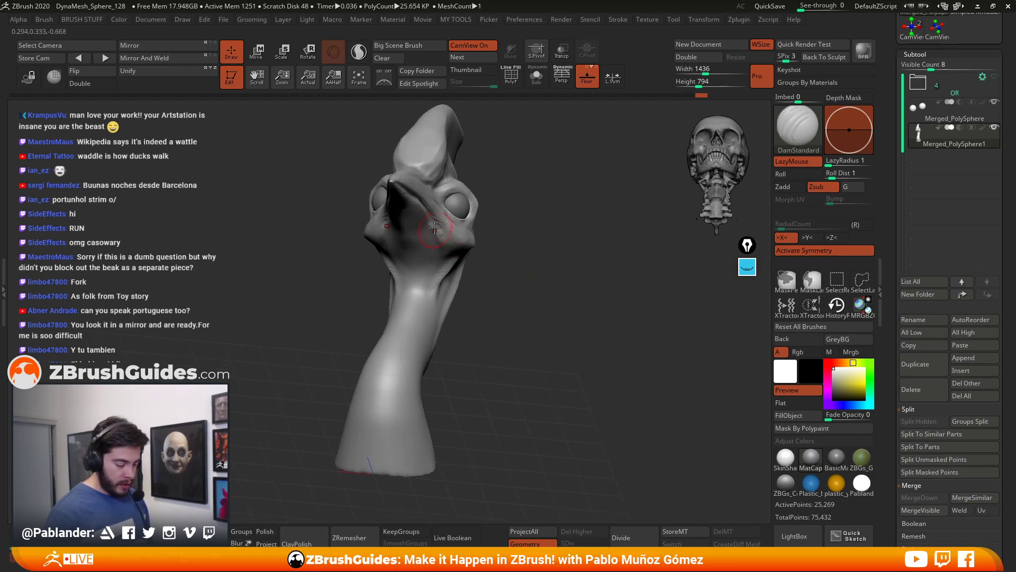
drag(529, 235, 523, 214)
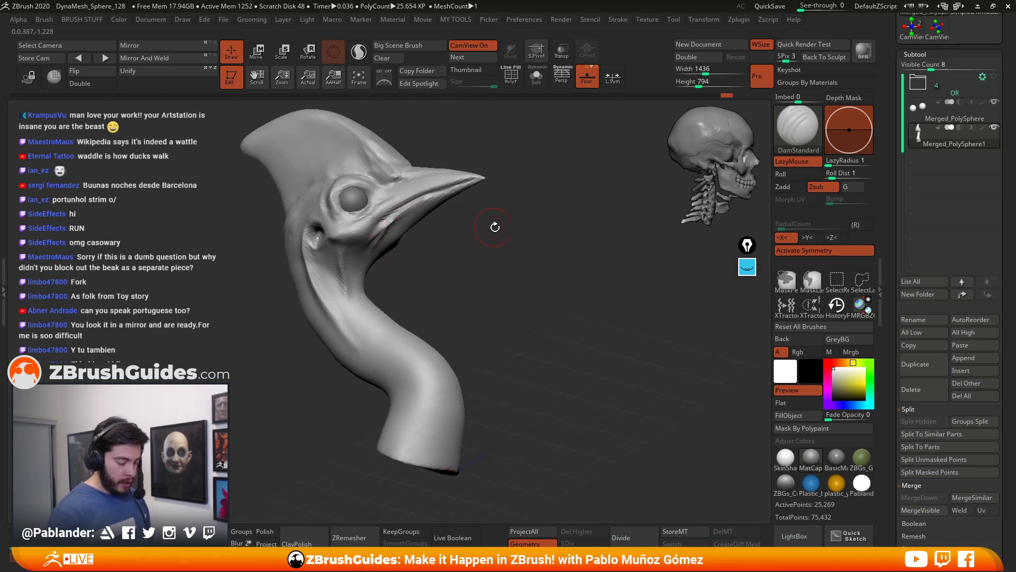
shift+drag(480, 220, 389, 232)
mouse_move(505, 213)
mouse_down()
mouse_move(458, 223)
mouse_move(414, 288)
mouse_up()
drag(425, 253, 410, 295)
Step: Extend the throat crease along the front side of the neck down to its base
mouse_move(493, 311)
alt+mouse_down()
mouse_move(491, 280)
mouse_move(461, 288)
mouse_move(476, 261)
alt+mouse_up()
drag(418, 233, 413, 418)
drag(587, 334, 462, 329)
drag(428, 248, 424, 291)
drag(420, 217, 411, 299)
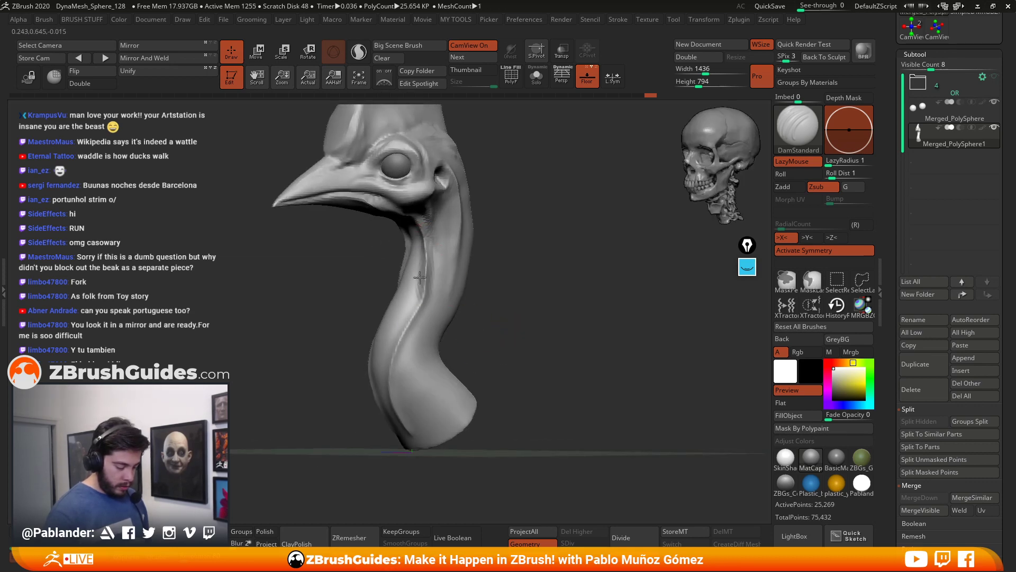
Step: Deepen the grooves on both sides of the throat, defining a raised vertical band along the front of the neck
drag(474, 281, 517, 288)
mouse_move(421, 262)
mouse_down()
mouse_move(400, 355)
mouse_move(404, 336)
mouse_move(534, 335)
mouse_up()
drag(370, 279, 373, 339)
drag(435, 320, 478, 316)
drag(371, 272, 372, 331)
drag(455, 301, 479, 299)
drag(392, 288, 556, 286)
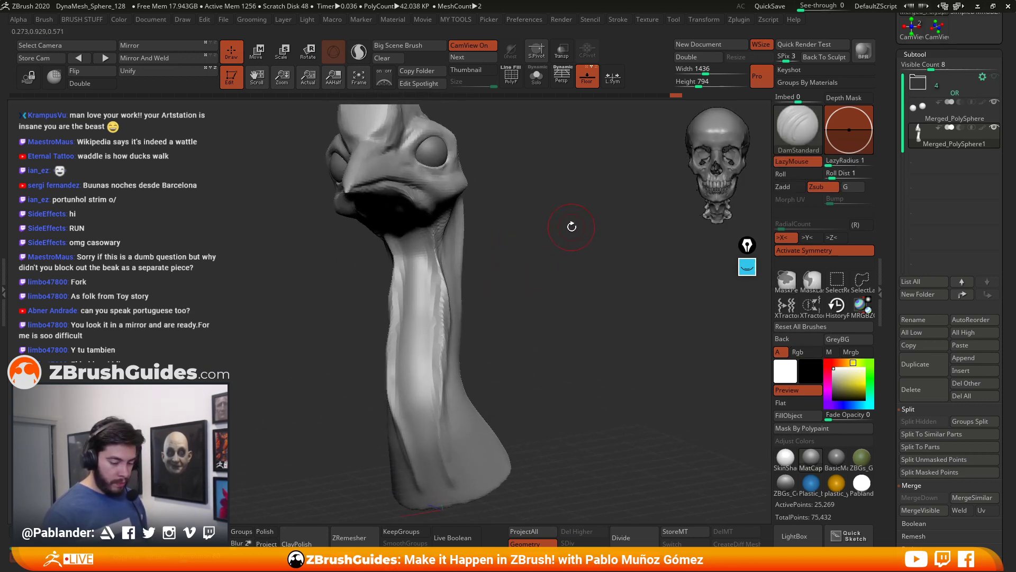
Step: Reduce the brush size and paint symmetrical masks with MaskPen where the wattles attach beneath the jaw
key(space)
drag(577, 226, 564, 225)
drag(511, 261, 505, 250)
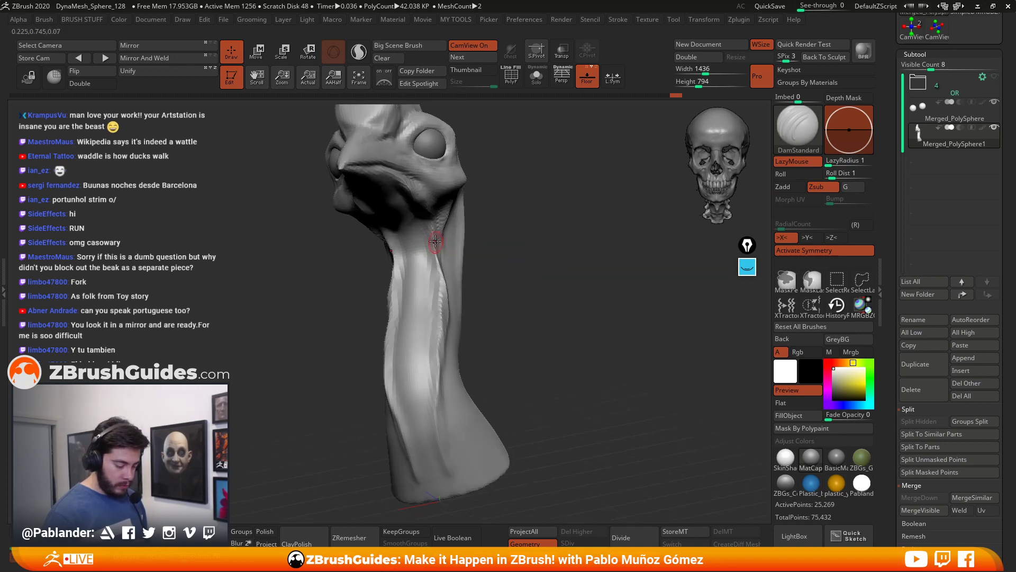
mouse_move(427, 214)
ctrl+mouse_down()
mouse_move(443, 315)
mouse_move(438, 257)
ctrl+mouse_up()
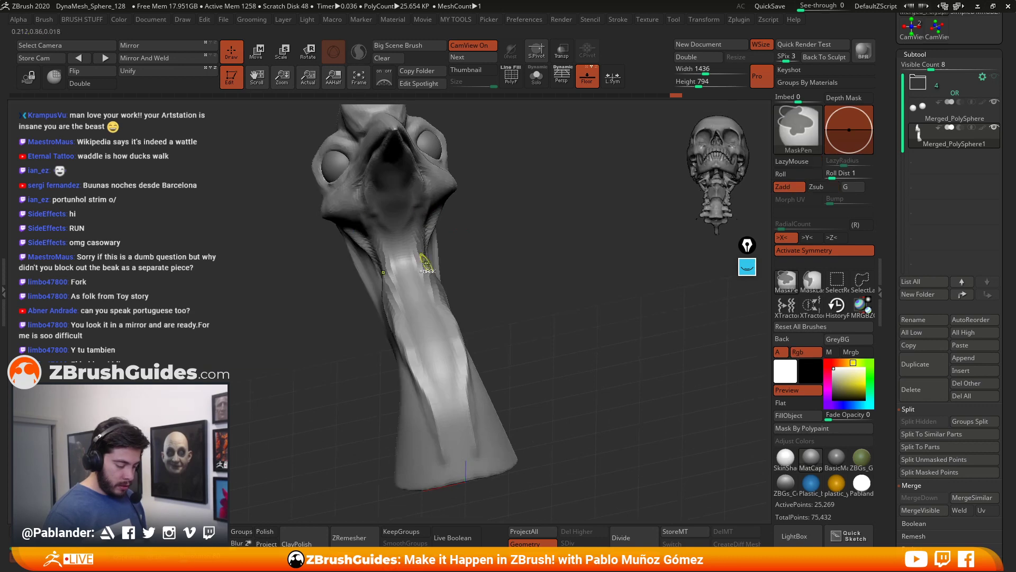
right_drag(424, 259, 497, 220)
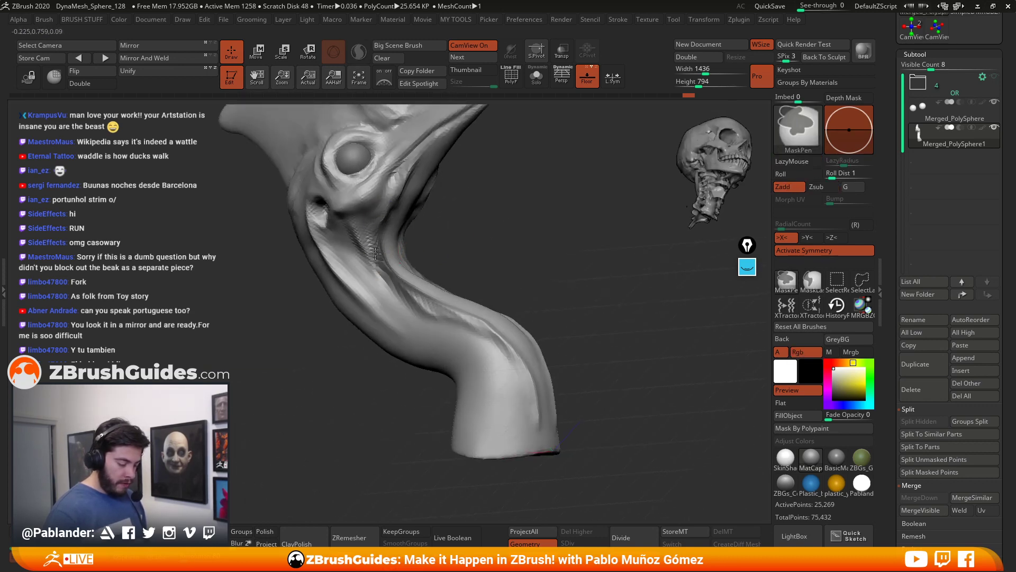
mouse_move(377, 260)
right_down()
mouse_move(470, 291)
mouse_move(580, 302)
mouse_move(524, 276)
mouse_move(528, 306)
right_up()
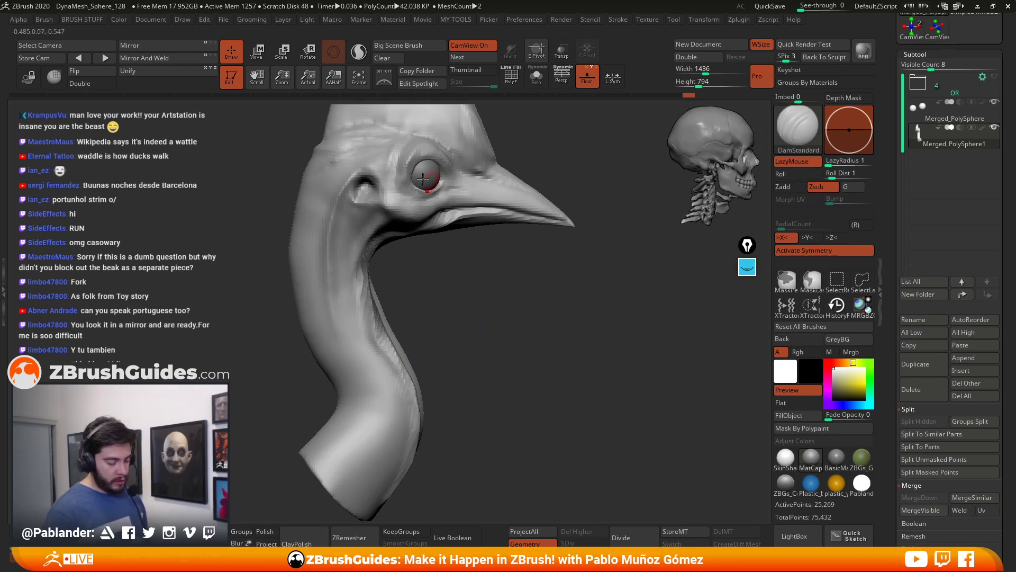
Step: Extend the painted mask down both sides of the throat and invert it so only those strips stay editable
mouse_move(464, 279)
right_down()
mouse_move(477, 267)
mouse_move(461, 282)
mouse_move(447, 270)
right_up()
right_drag(379, 239, 378, 294)
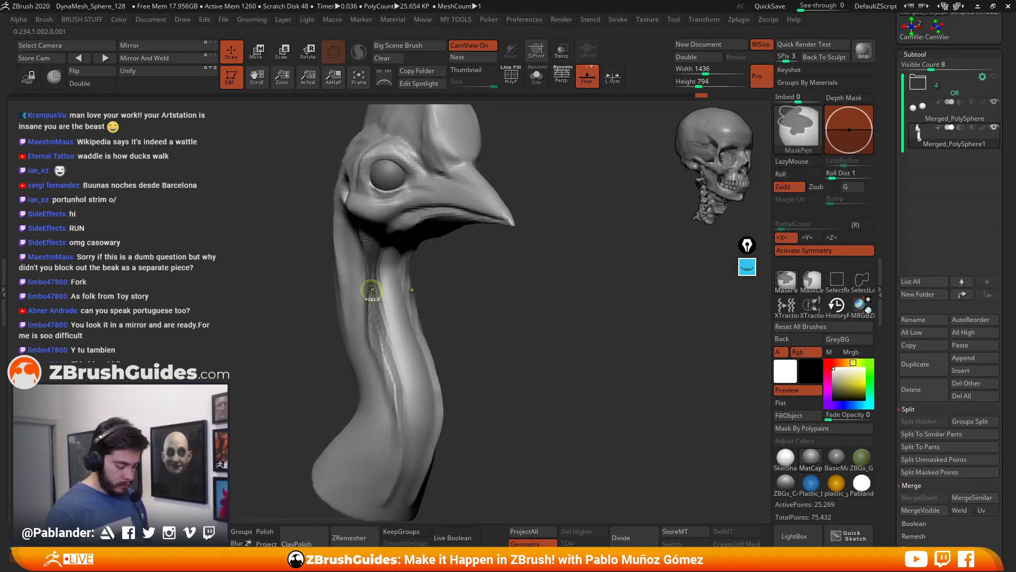
right_drag(376, 335, 412, 268)
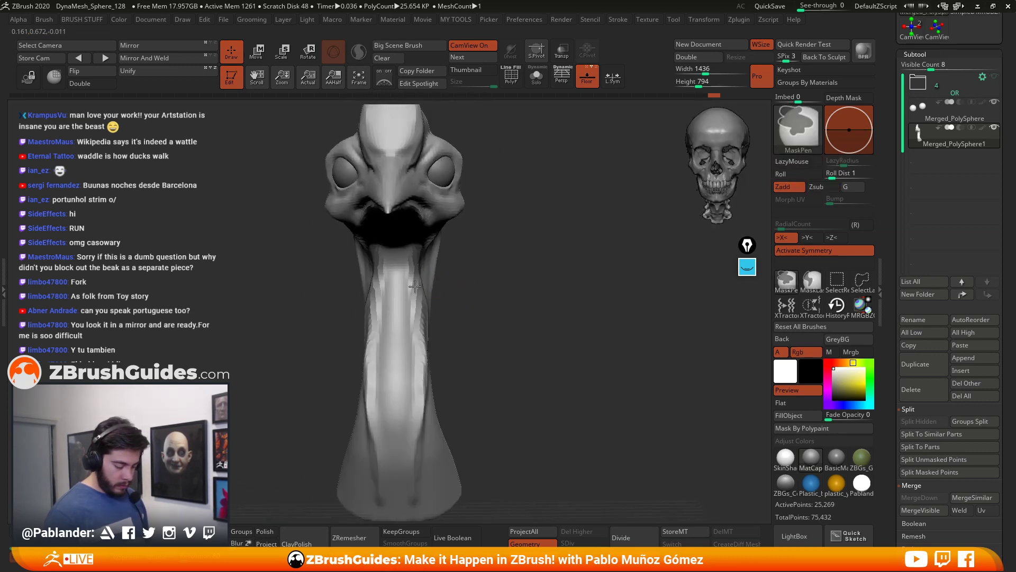
mouse_move(431, 367)
right_down()
mouse_move(524, 317)
mouse_move(545, 325)
mouse_move(551, 309)
mouse_move(471, 335)
mouse_move(531, 318)
right_up()
key(ctrl)
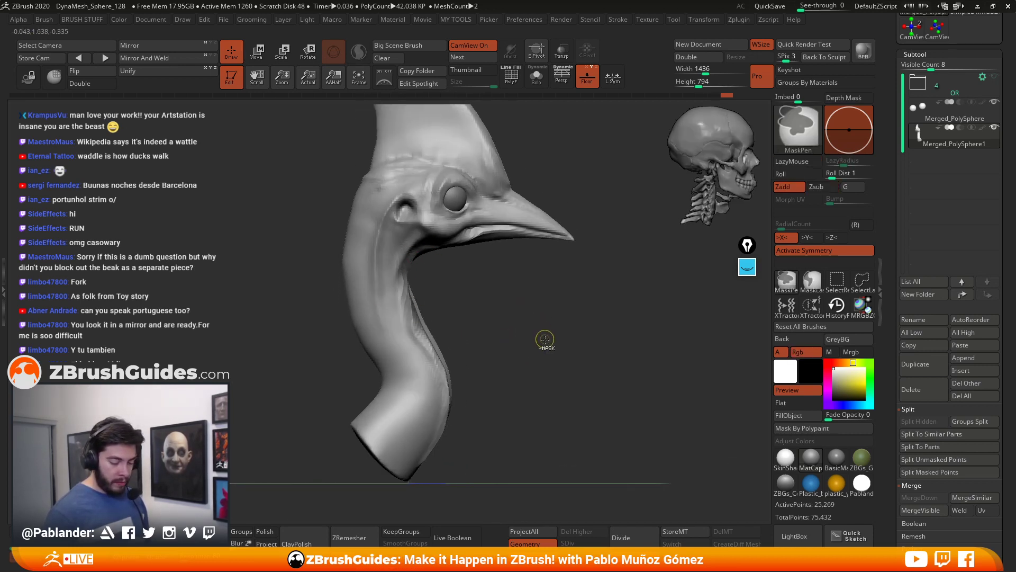
ctrl+click(537, 295)
Step: Pull the unmasked throat strips outward with the Move brush, and turn on the silhouette thumbnail
key(b)
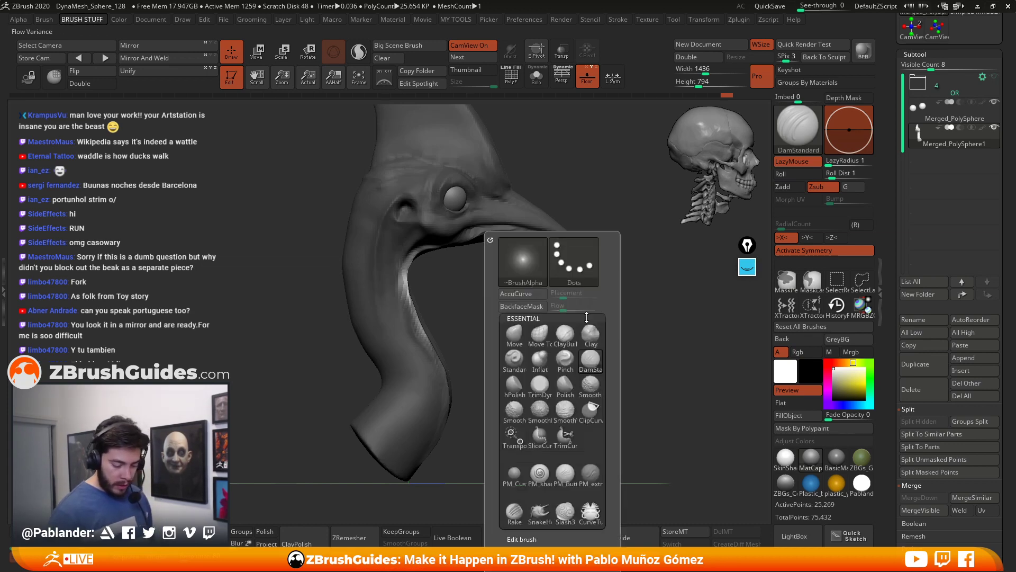
key(m)
key(v)
key(space)
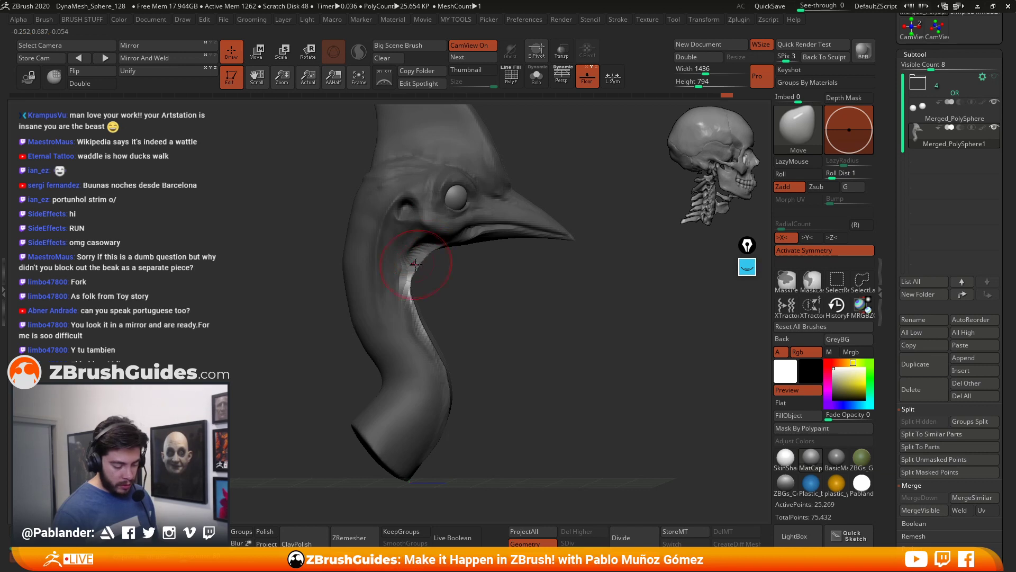
mouse_move(413, 279)
mouse_down()
mouse_move(412, 296)
mouse_move(457, 329)
mouse_up()
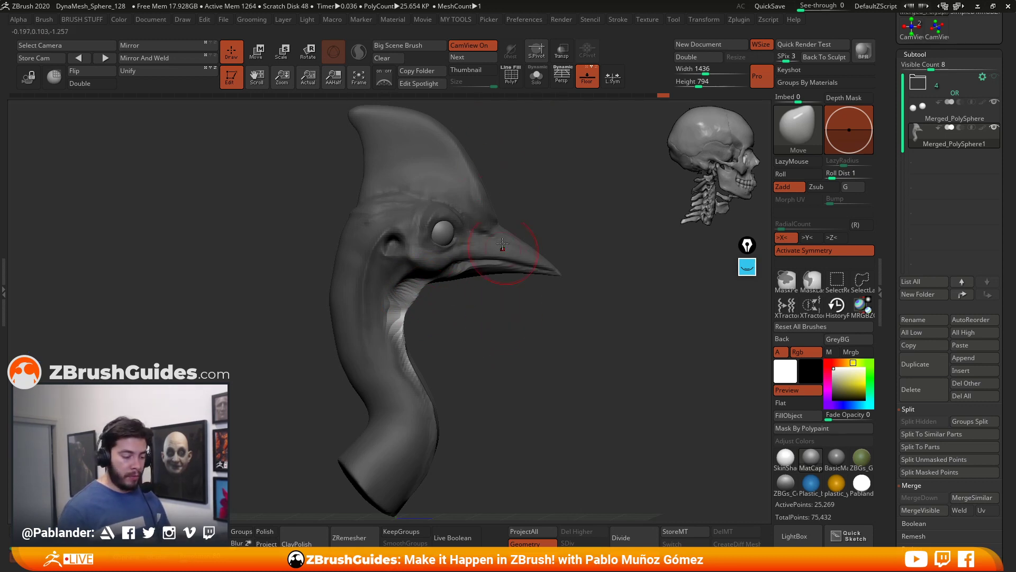
click(473, 70)
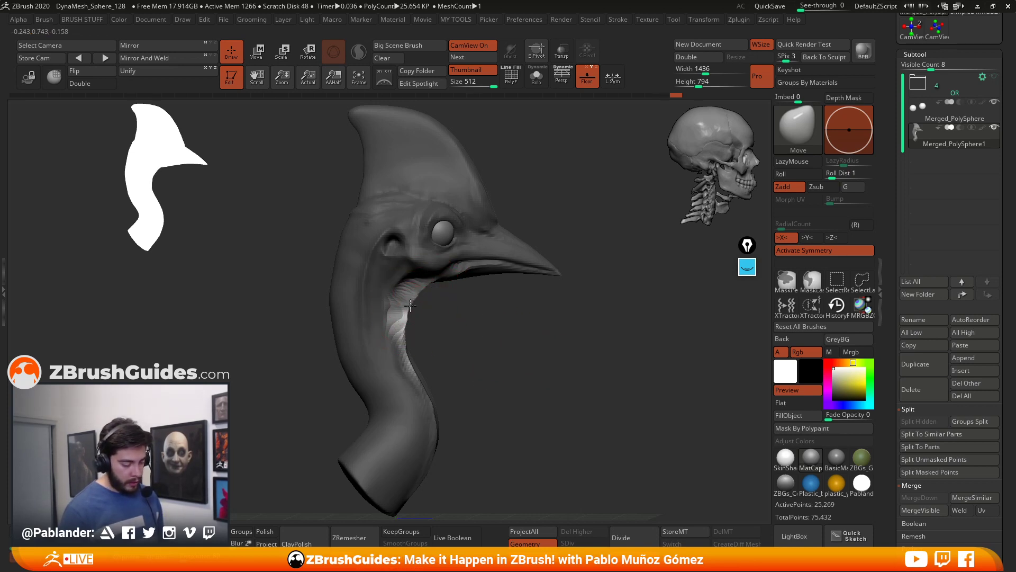
drag(405, 329, 403, 332)
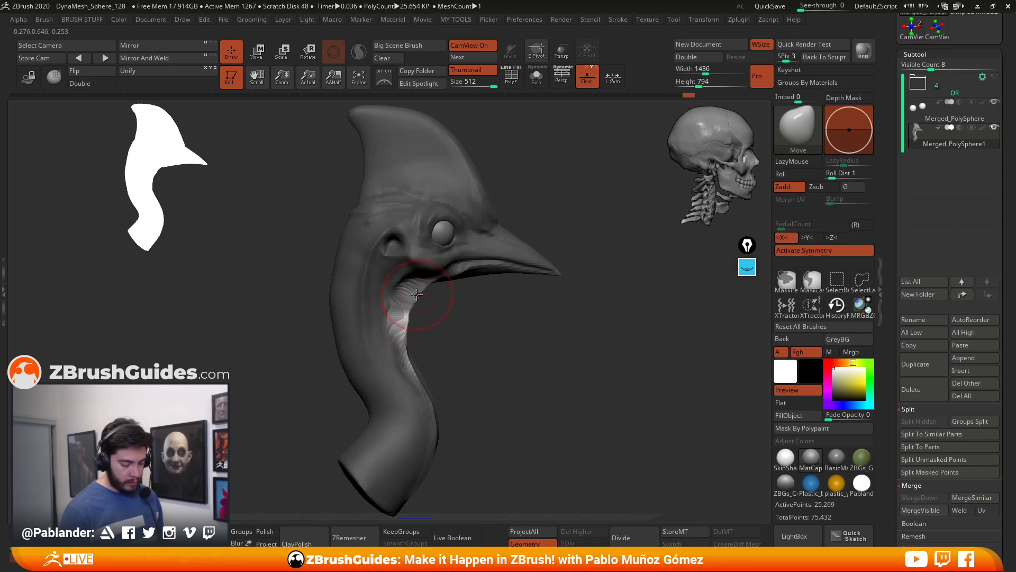
Step: Thicken the unmasked wattle strips beneath the jaw with the Inflat brush
mouse_move(508, 341)
mouse_down()
mouse_move(539, 347)
mouse_move(507, 330)
mouse_up()
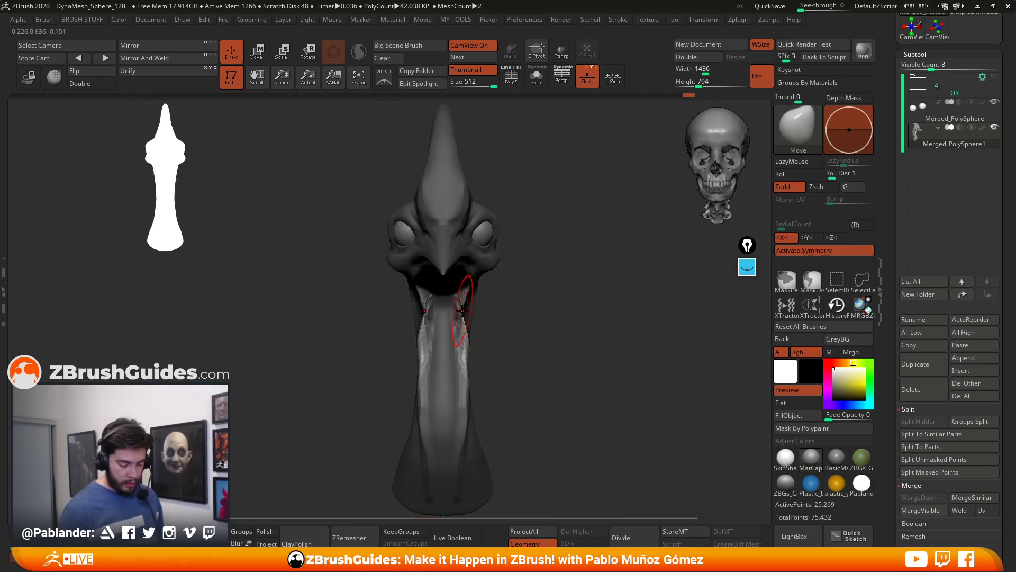
key(b)
key(i)
key(n)
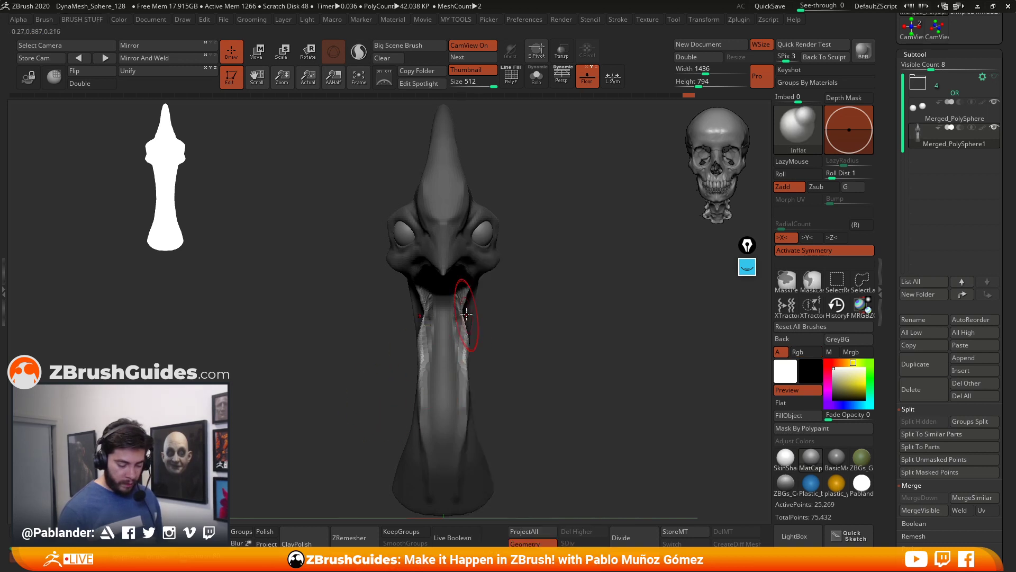
drag(462, 305, 467, 302)
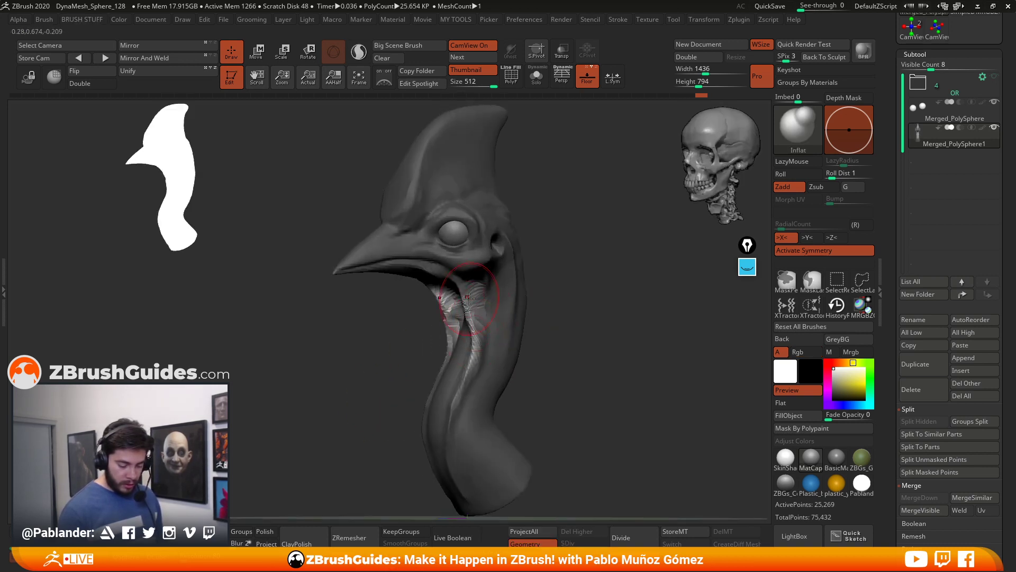
mouse_move(537, 300)
mouse_down()
mouse_move(551, 318)
mouse_move(545, 345)
mouse_move(505, 348)
mouse_up()
mouse_move(466, 316)
mouse_down()
mouse_move(477, 304)
mouse_move(472, 313)
mouse_up()
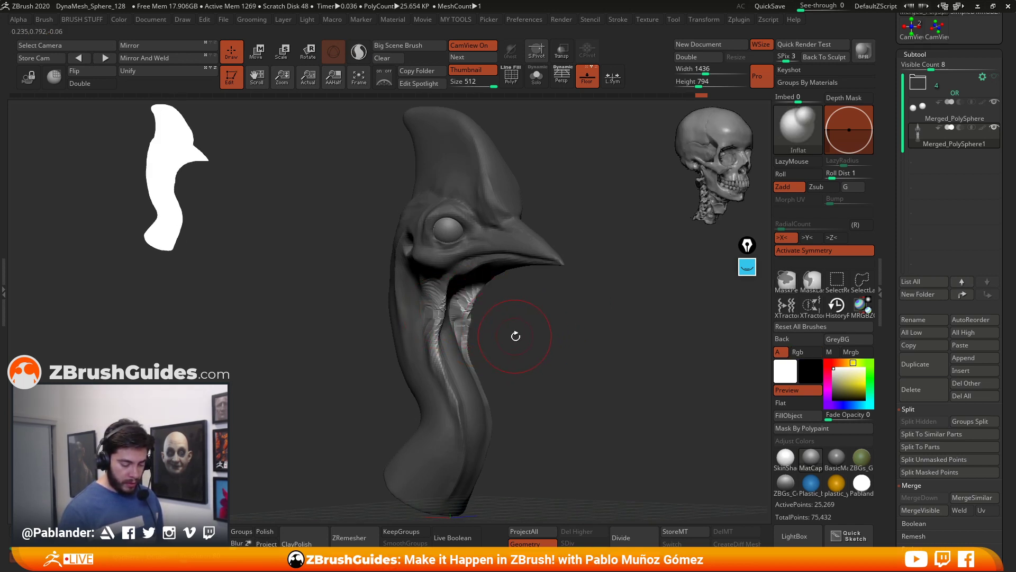
Step: Switch to the Move brush and examine the wattle strips from the side and from beneath the jaw
mouse_move(533, 331)
mouse_down()
mouse_move(485, 323)
mouse_move(572, 344)
mouse_up()
mouse_move(475, 320)
mouse_down()
mouse_move(514, 310)
mouse_move(494, 290)
mouse_move(548, 335)
mouse_up()
key(b)
key(m)
key(v)
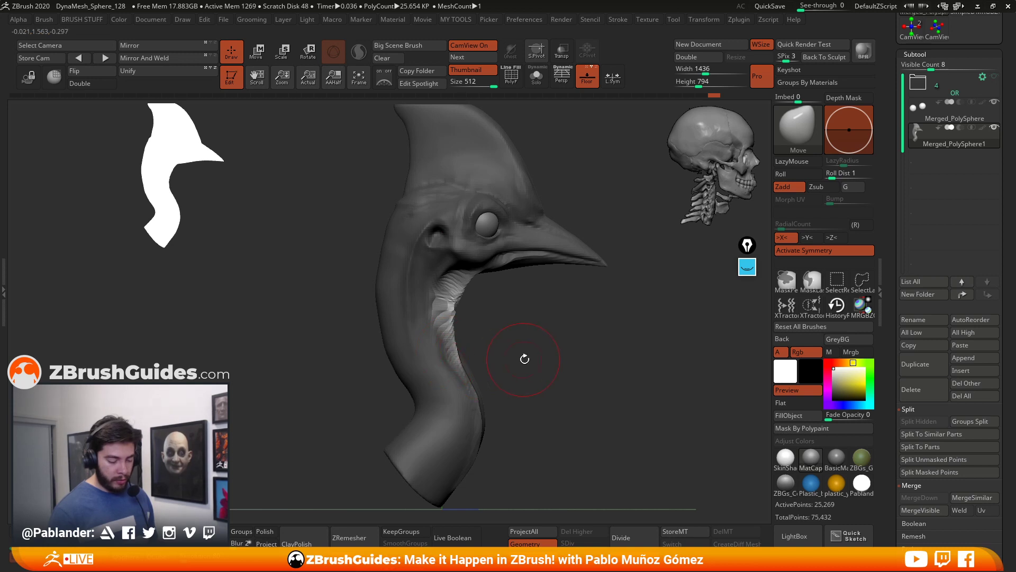
drag(542, 354, 547, 355)
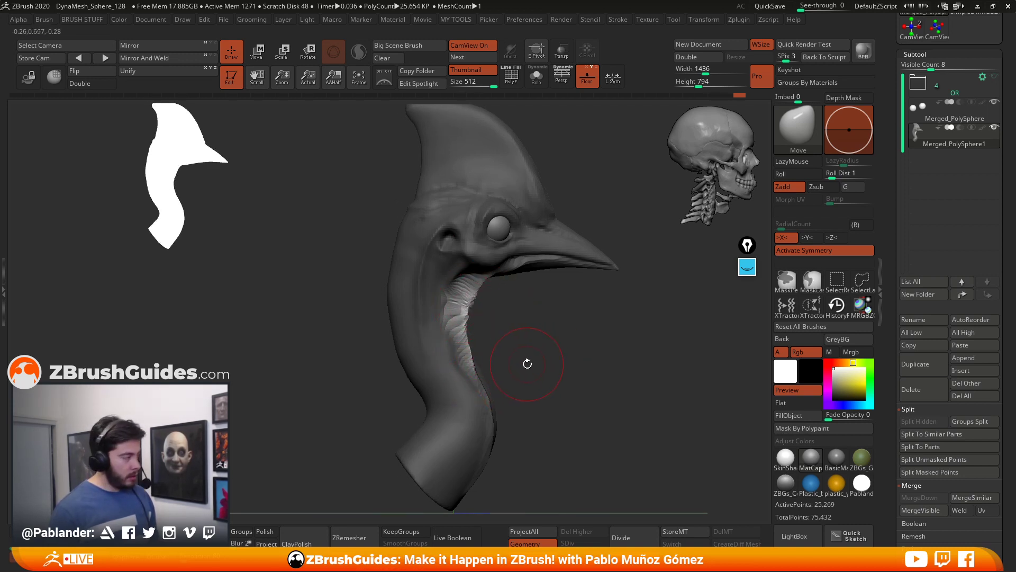
mouse_move(579, 358)
mouse_down()
mouse_move(567, 358)
mouse_move(554, 308)
mouse_move(586, 337)
mouse_move(588, 312)
mouse_move(562, 310)
mouse_move(564, 322)
mouse_move(568, 296)
mouse_up()
key(space)
mouse_move(577, 297)
mouse_down()
mouse_move(562, 297)
mouse_move(595, 301)
mouse_move(585, 313)
mouse_move(581, 299)
mouse_up()
key(b)
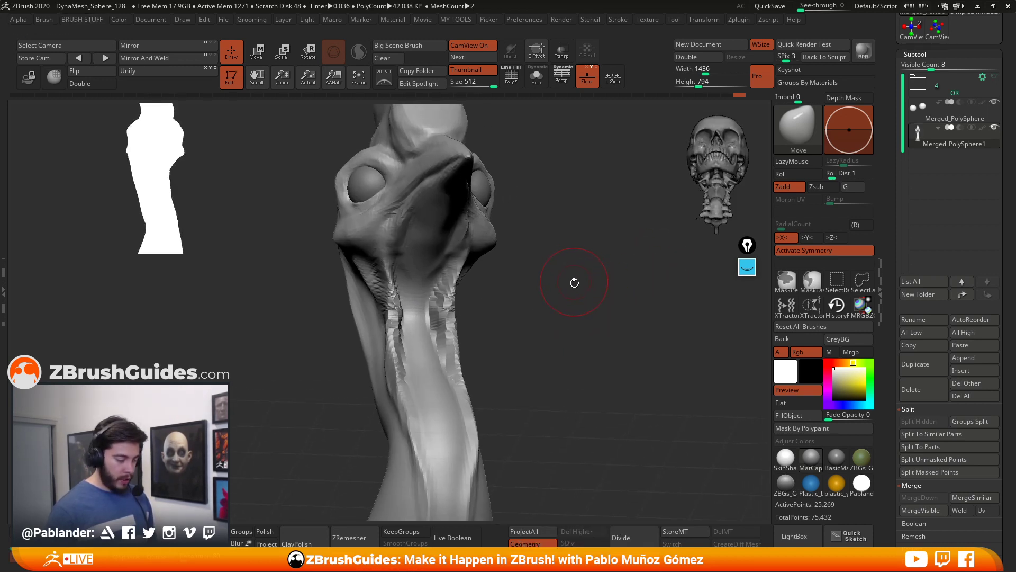
Step: Enable Sculptris Pro and smooth the rough wattle strips along both sides of the throat
key(shift)
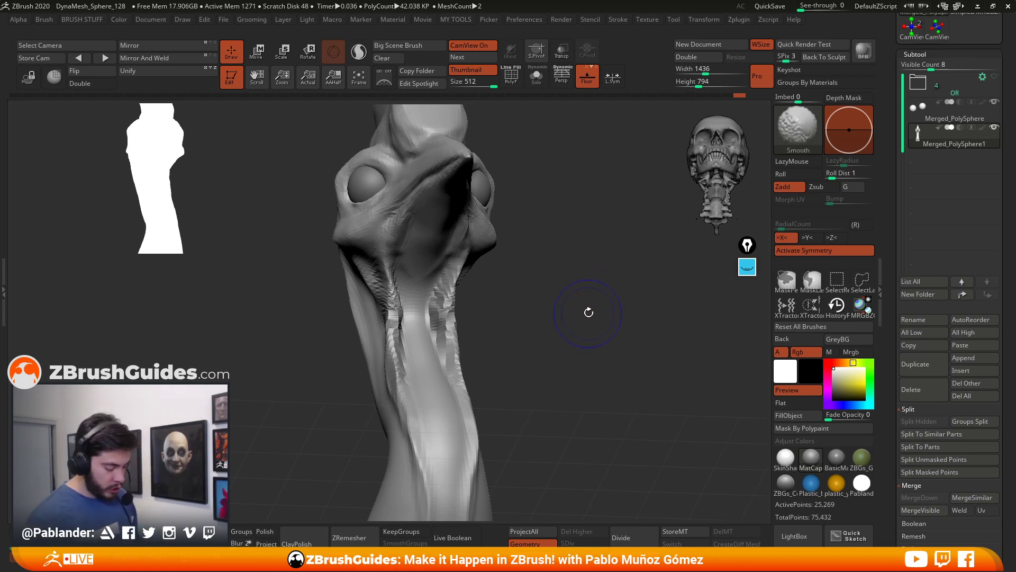
click(359, 52)
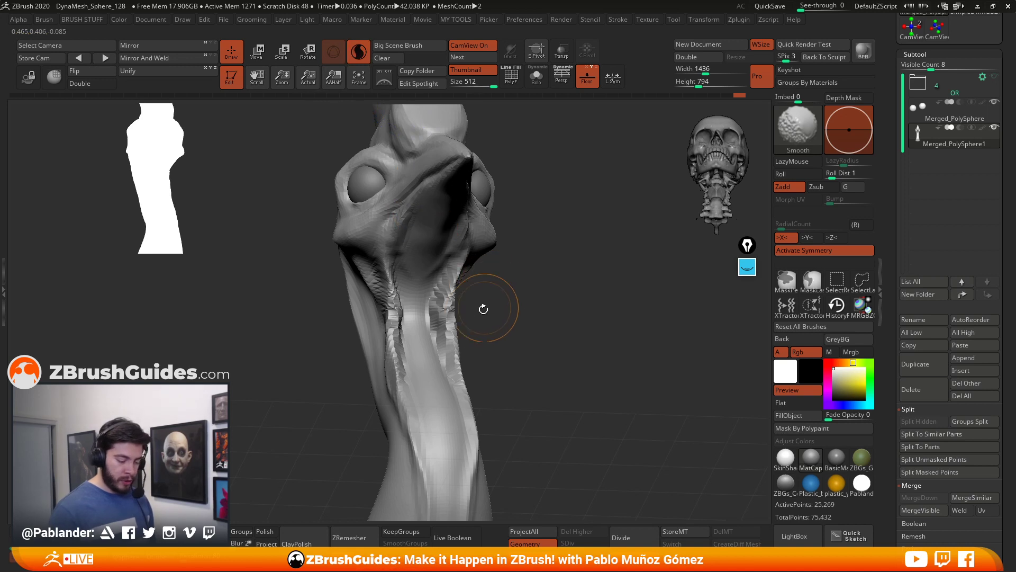
mouse_move(451, 290)
shift+mouse_down()
mouse_move(449, 303)
mouse_move(460, 261)
mouse_move(456, 307)
mouse_move(445, 318)
mouse_move(465, 290)
mouse_move(484, 365)
mouse_move(526, 300)
shift+mouse_up()
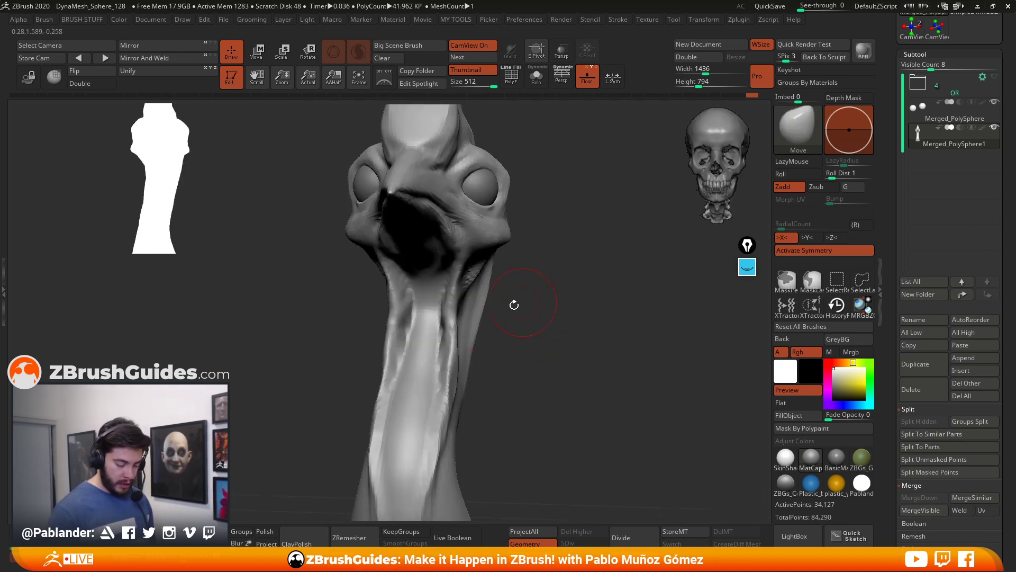
drag(495, 336, 399, 236)
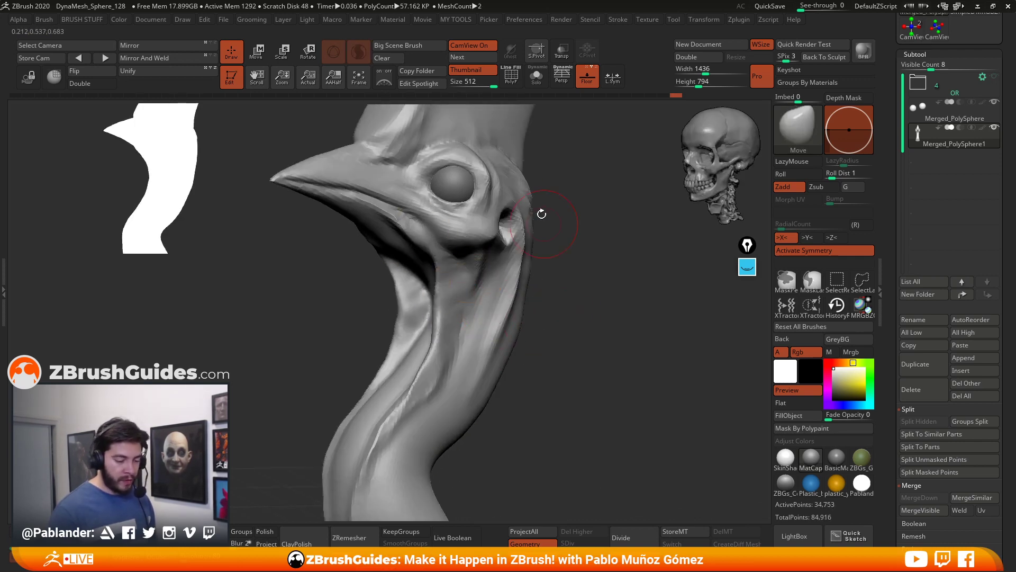
Step: Check the mesh density of the throat and head with the polyframe display, ending in front view
key(shift+f)
drag(585, 307, 489, 284)
drag(613, 300, 392, 331)
drag(509, 308, 457, 315)
click(512, 83)
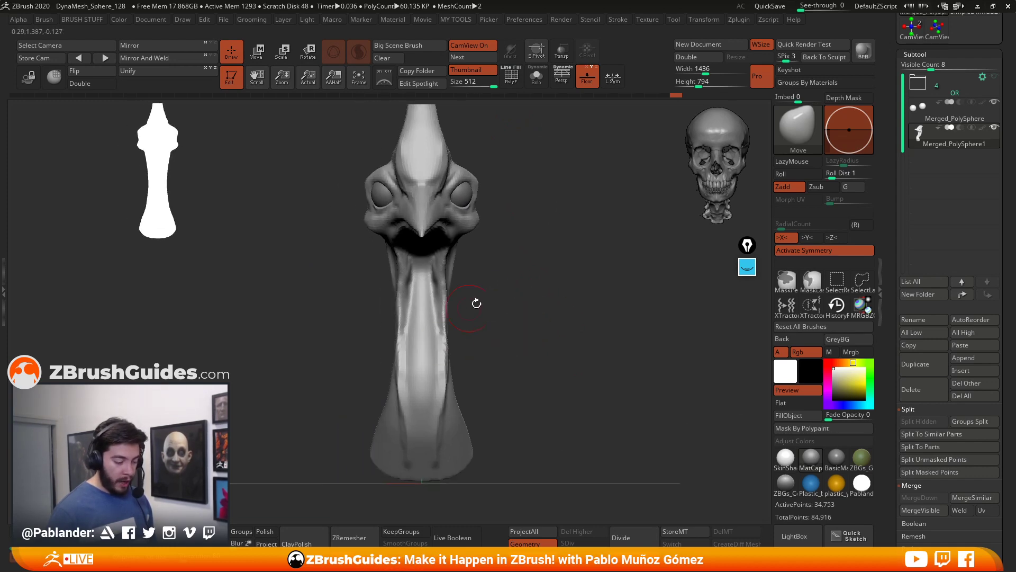
Step: Smooth the folds running down the front of the throat, keeping Move as the active brush
key(shift)
mouse_move(545, 317)
mouse_down()
mouse_move(554, 333)
mouse_move(548, 322)
mouse_move(486, 341)
mouse_up()
shift+drag(404, 306, 439, 369)
drag(510, 342, 534, 306)
key(space)
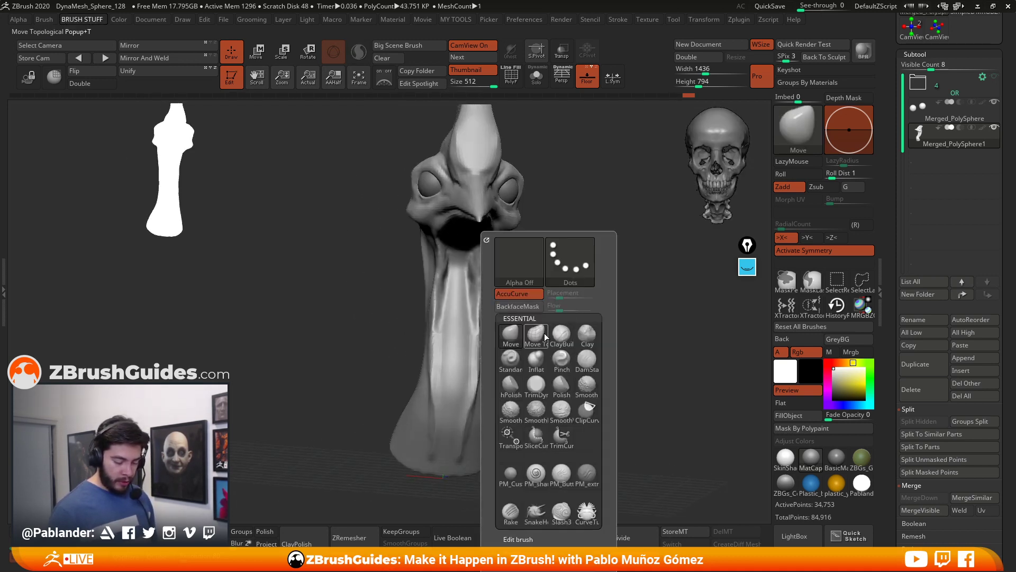
click(521, 328)
key(Escape)
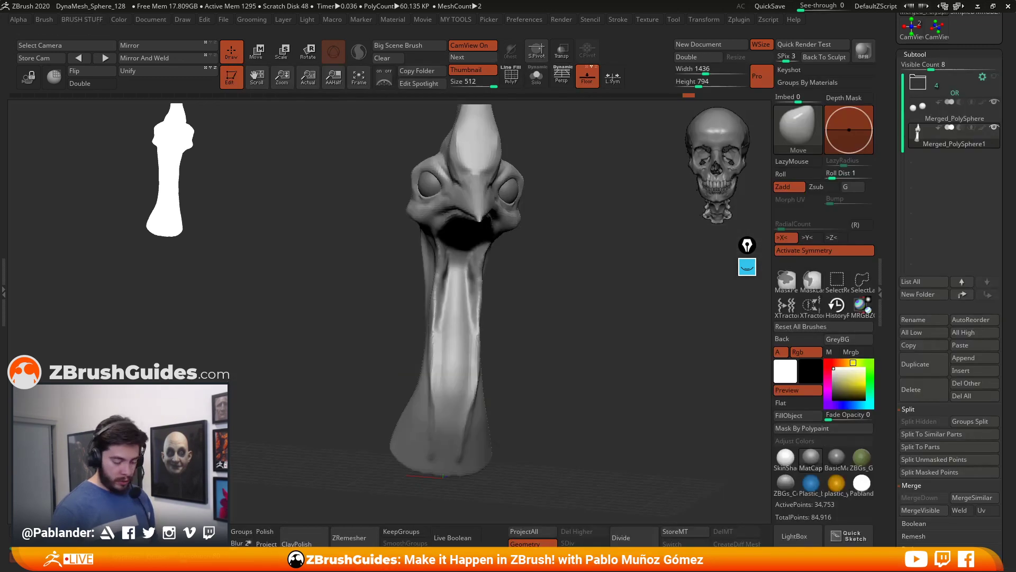
Step: Adjust the draw size and reshape the underside of the jaw and beak from below with the Move brush
drag(533, 280, 460, 273)
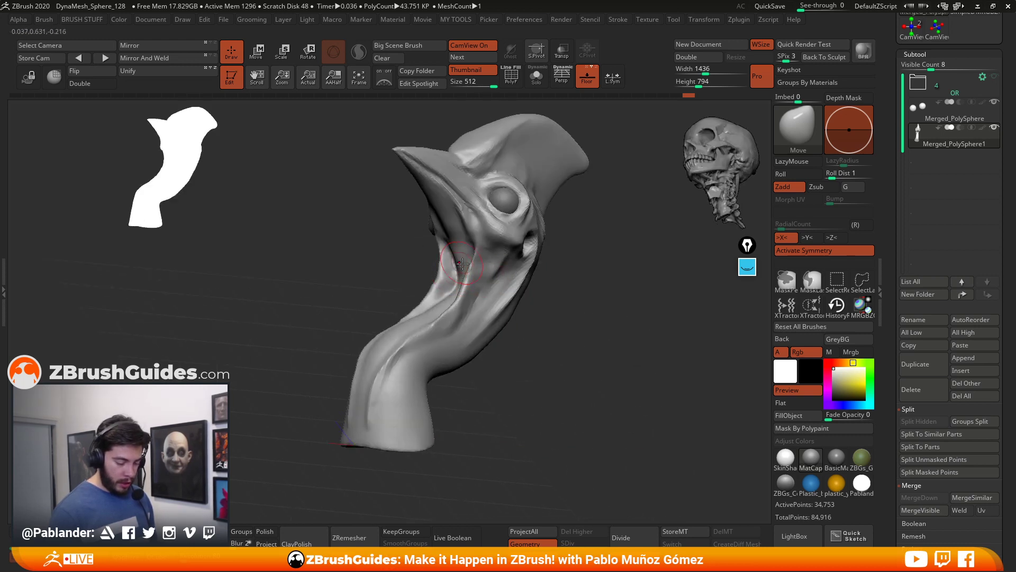
right_drag(459, 262, 459, 275)
drag(518, 275, 553, 211)
drag(503, 232, 492, 230)
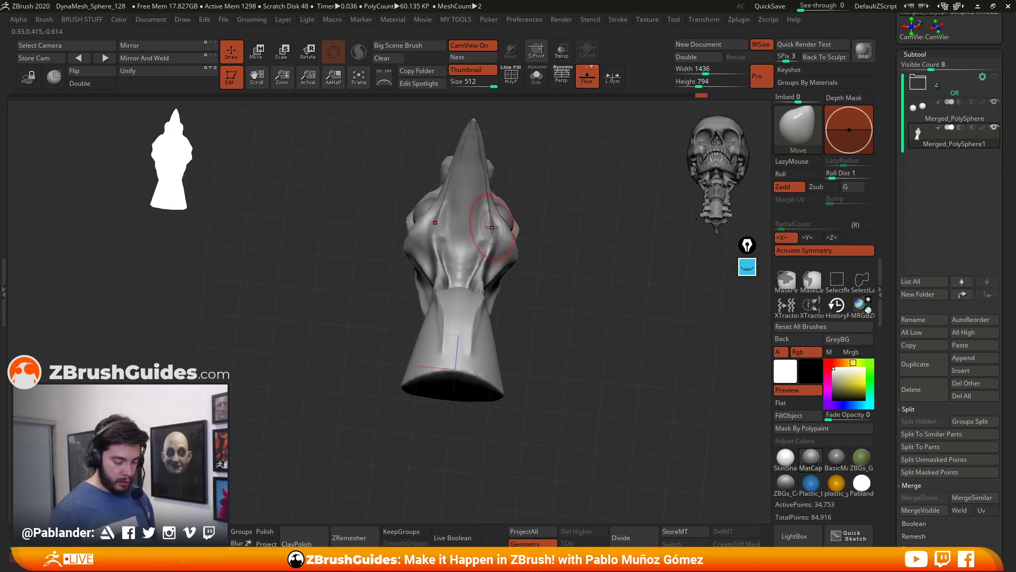
alt+drag(556, 206, 533, 252)
key(space)
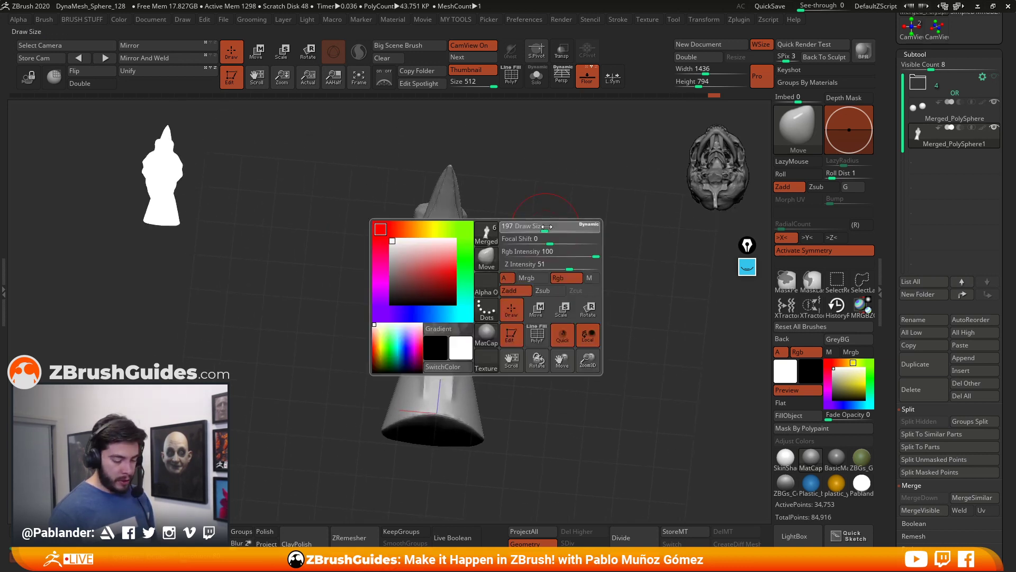
drag(513, 216, 509, 193)
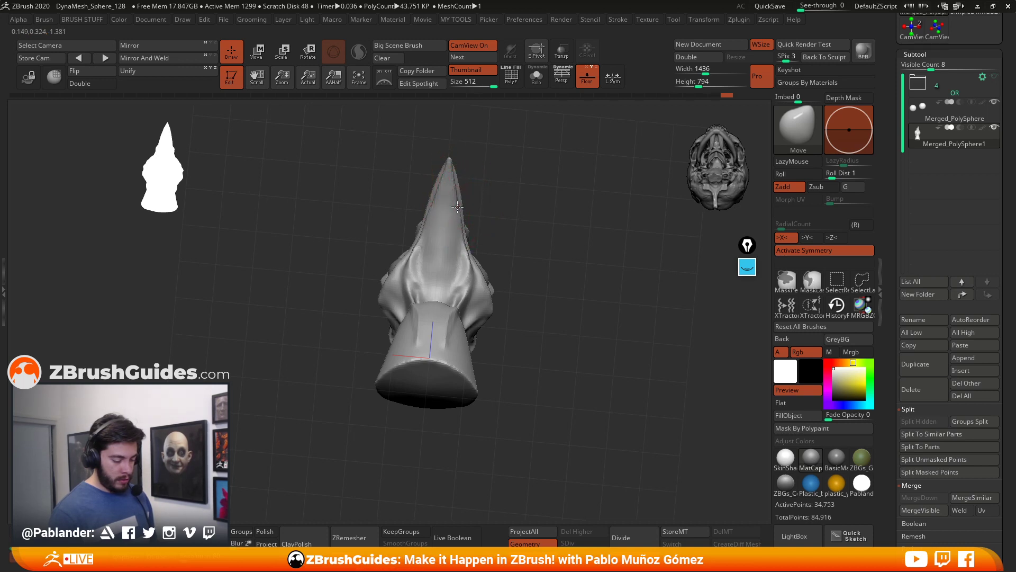
Step: Set the Move brush's draw size to 108 and refine the sides of the beak symmetrically from the front
mouse_move(524, 197)
shift+mouse_down()
mouse_move(517, 273)
mouse_move(500, 271)
mouse_move(524, 283)
shift+mouse_up()
key(space)
key(space)
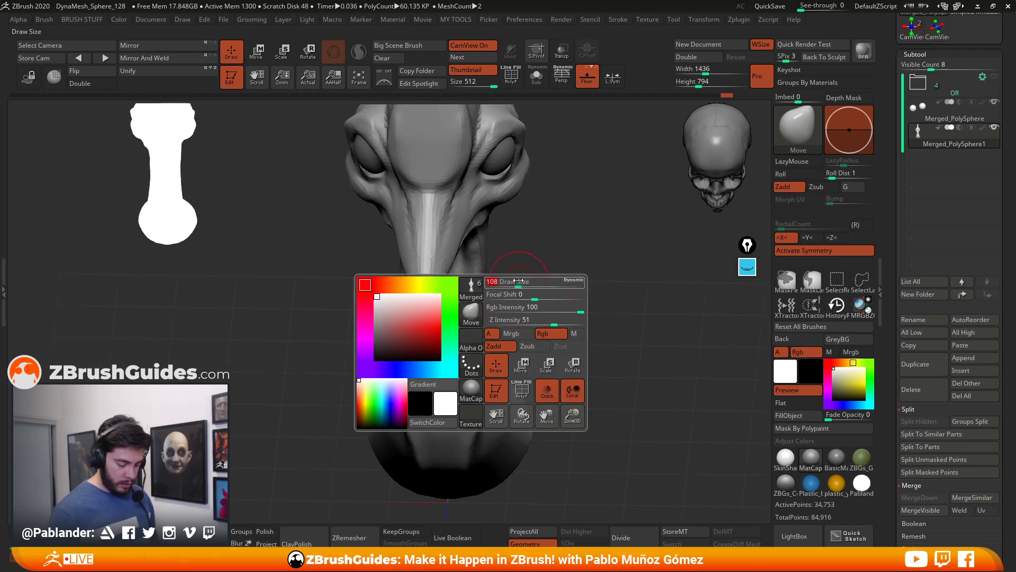
drag(429, 304, 398, 286)
drag(298, 278, 313, 251)
drag(226, 249, 303, 245)
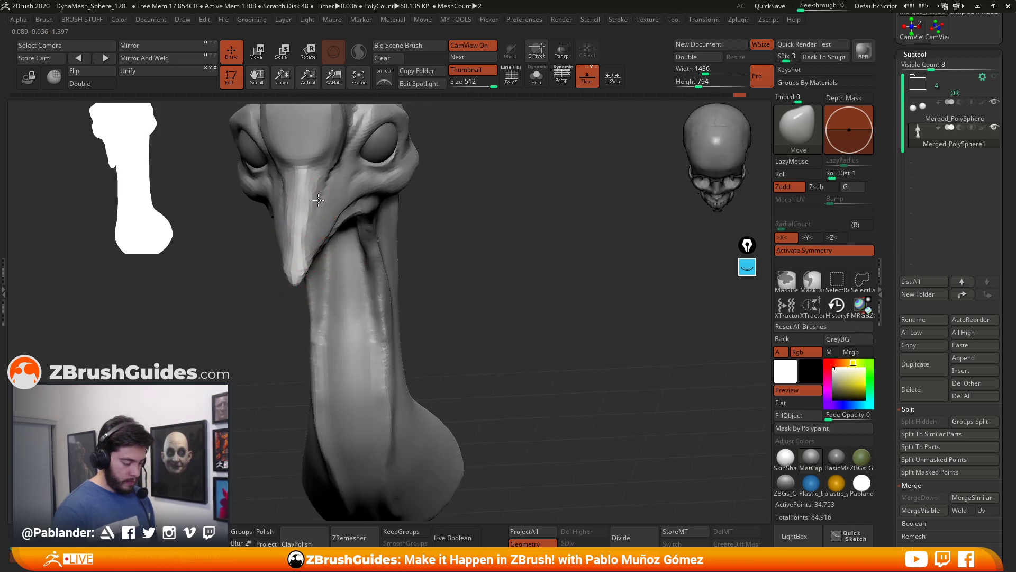
mouse_move(388, 223)
mouse_down()
mouse_move(471, 227)
mouse_move(535, 292)
mouse_move(476, 281)
mouse_move(524, 306)
mouse_move(505, 339)
mouse_move(524, 307)
mouse_move(481, 271)
mouse_move(532, 263)
mouse_up()
alt+drag(420, 247, 425, 247)
mouse_move(503, 254)
mouse_down()
mouse_move(447, 245)
mouse_move(481, 266)
mouse_move(499, 308)
mouse_move(526, 288)
mouse_move(465, 238)
mouse_move(470, 256)
mouse_up()
Step: Enlarge the Move brush and widen the narrow lower part of the neck from the back view
key(space)
mouse_move(550, 247)
mouse_down()
mouse_move(503, 248)
mouse_move(464, 268)
mouse_move(467, 276)
mouse_up()
key(space)
alt+drag(569, 313, 520, 337)
shift+drag(520, 337, 540, 311)
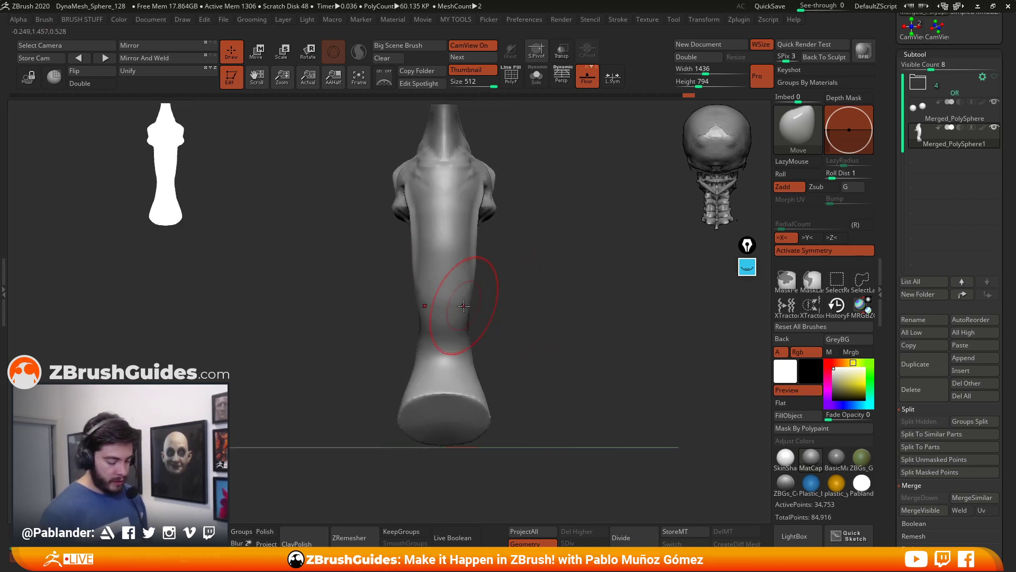
drag(467, 321, 521, 287)
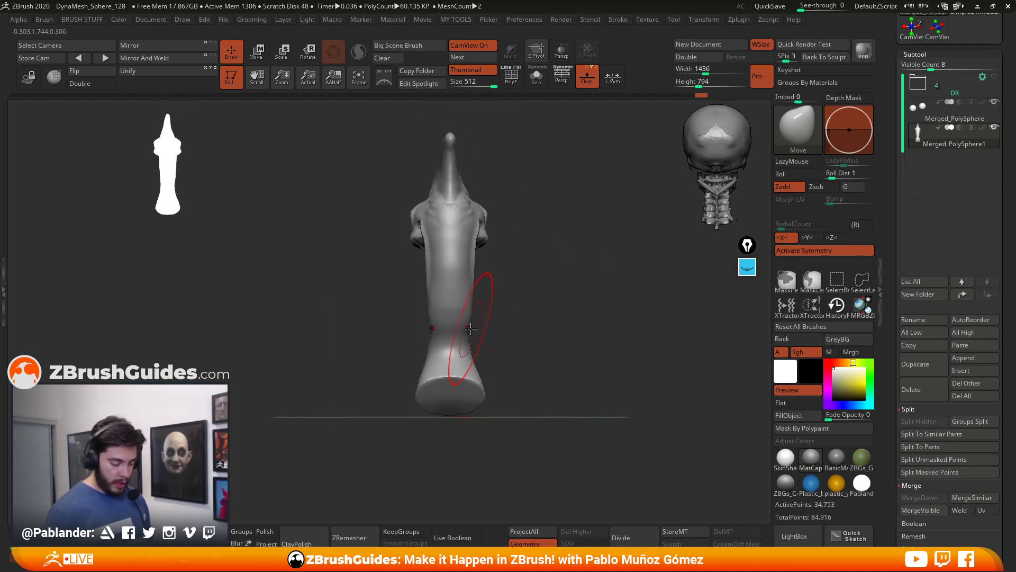
Step: Adjust the neck's side contours from the front with the large Move brush
mouse_move(524, 330)
mouse_down()
mouse_move(571, 313)
mouse_move(532, 317)
mouse_move(548, 332)
mouse_up()
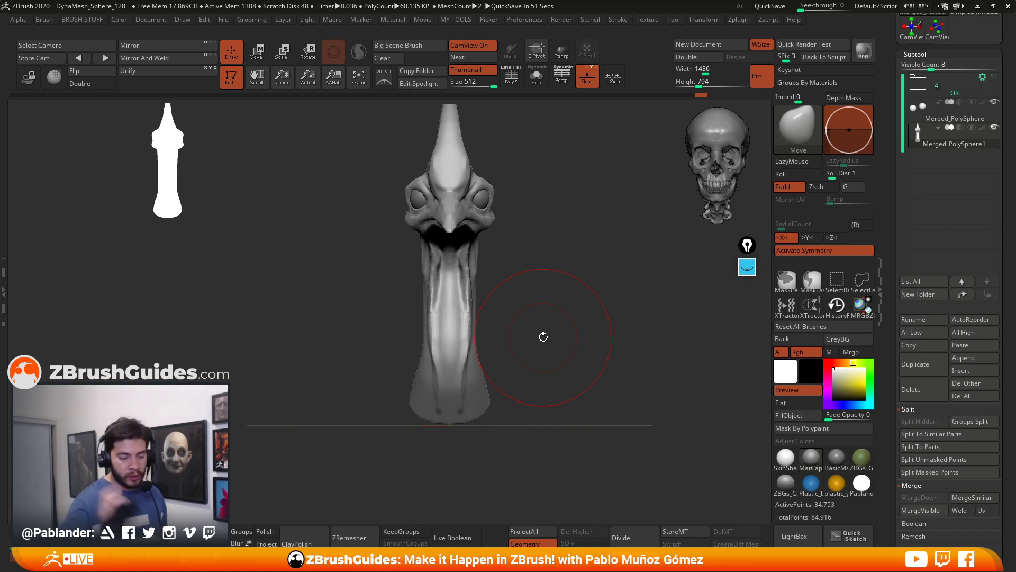
drag(467, 273, 476, 277)
drag(466, 349, 461, 397)
mouse_move(530, 328)
mouse_down()
mouse_move(560, 311)
mouse_move(543, 308)
mouse_move(546, 330)
mouse_up()
drag(258, 382, 257, 398)
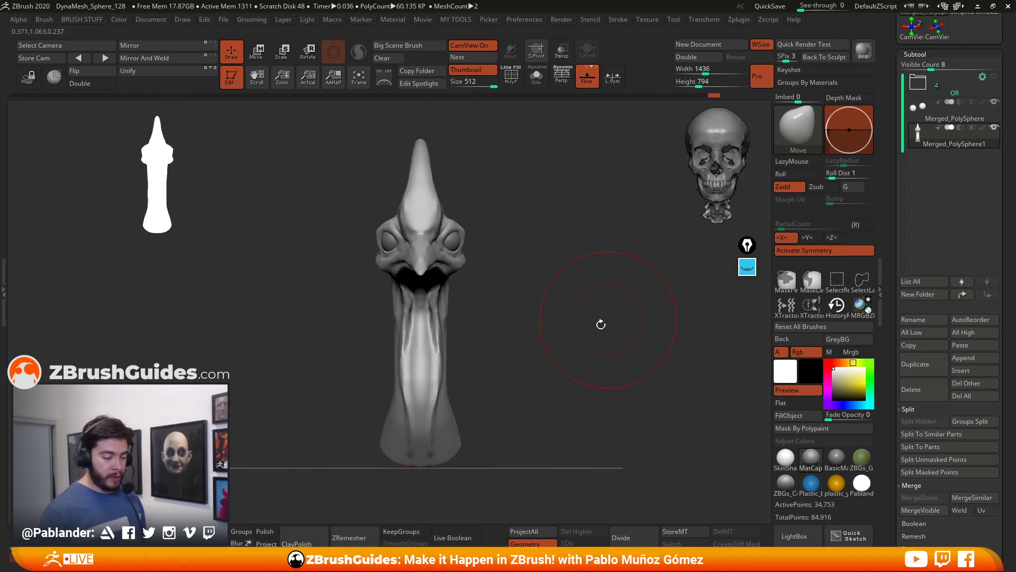
Step: Compare the front view of the head and neck with perspective on and off
click(562, 77)
mouse_move(546, 403)
mouse_down()
mouse_move(553, 392)
mouse_move(581, 390)
mouse_move(549, 383)
mouse_move(555, 388)
mouse_up()
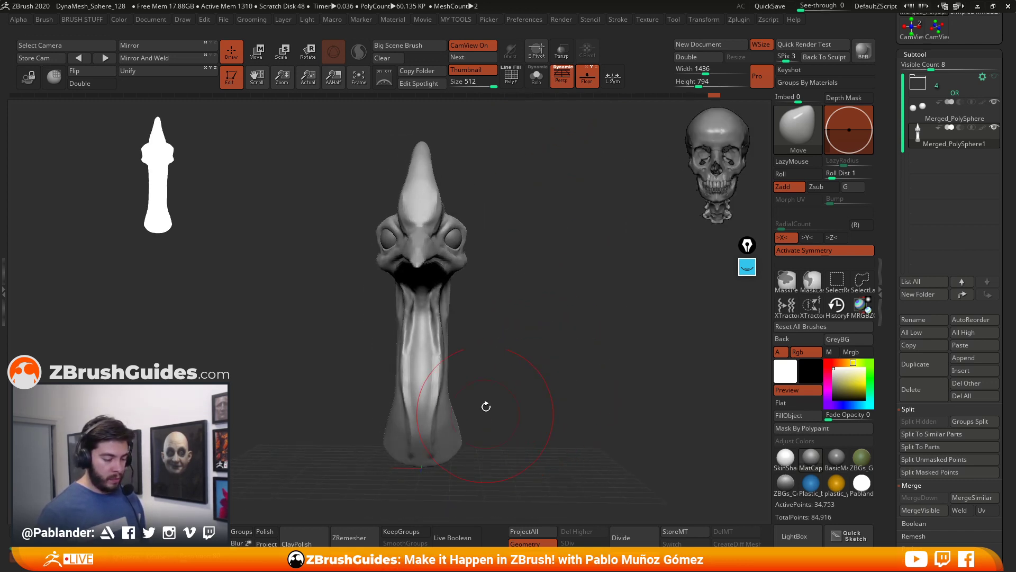
click(564, 82)
drag(438, 378, 445, 317)
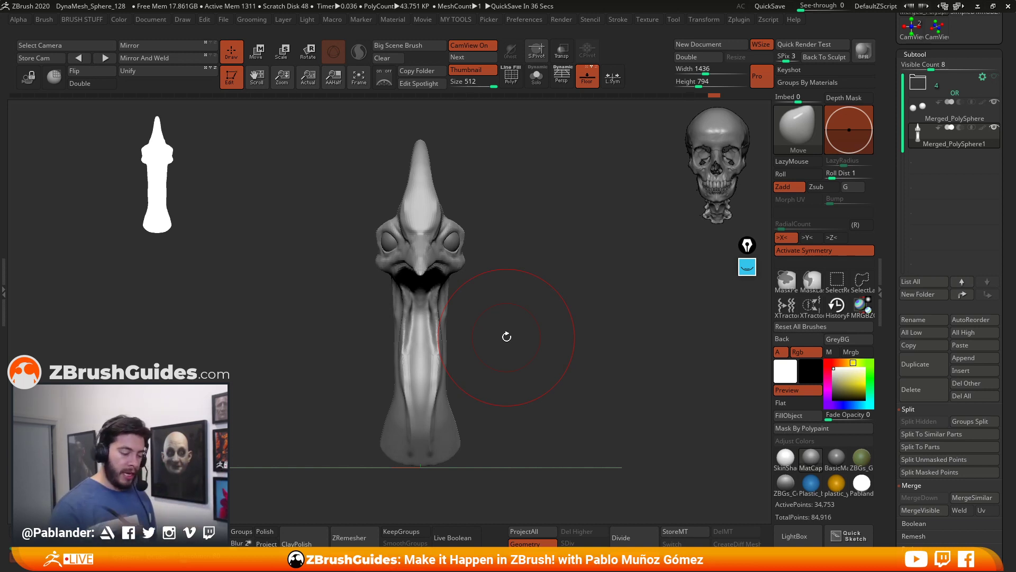
click(562, 83)
click(563, 81)
Step: Refine the outline of the neck with the Move brush from the front and back views
drag(443, 308, 439, 309)
drag(445, 353, 444, 364)
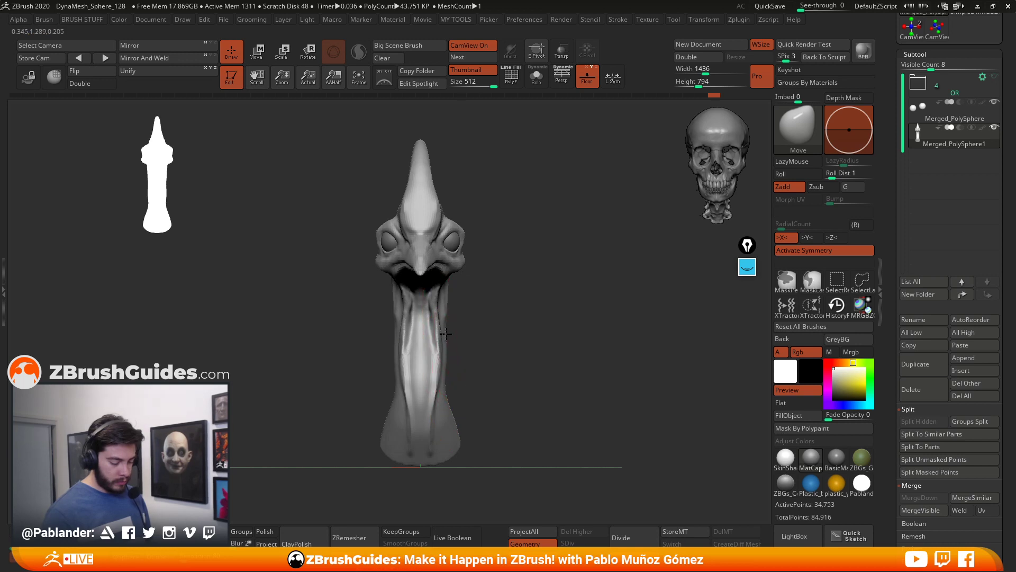
shift+drag(466, 330, 598, 313)
drag(492, 370, 499, 389)
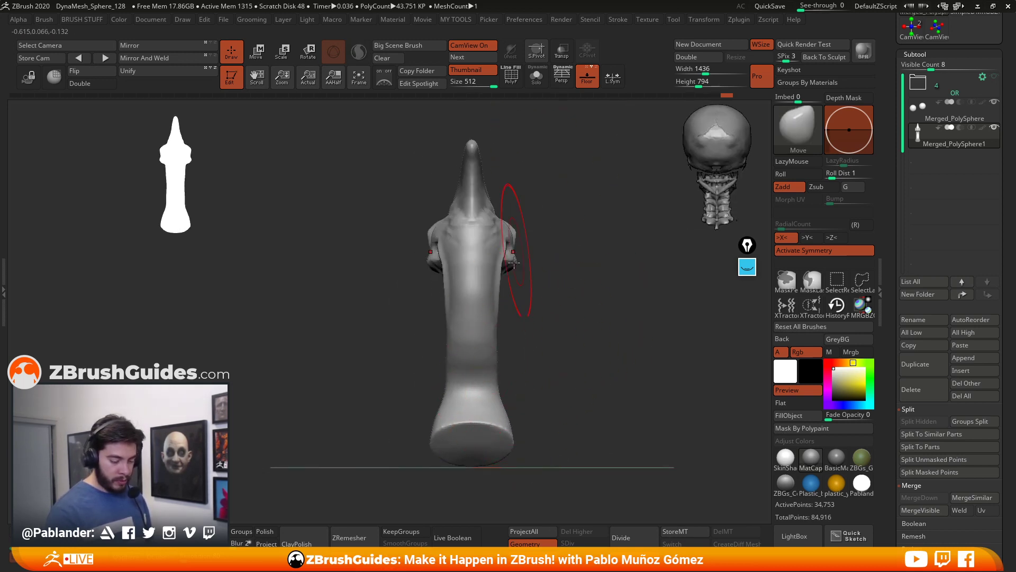
Step: Raise the top of the casque and fill out its front curve with the Move brush
shift+drag(510, 317, 436, 205)
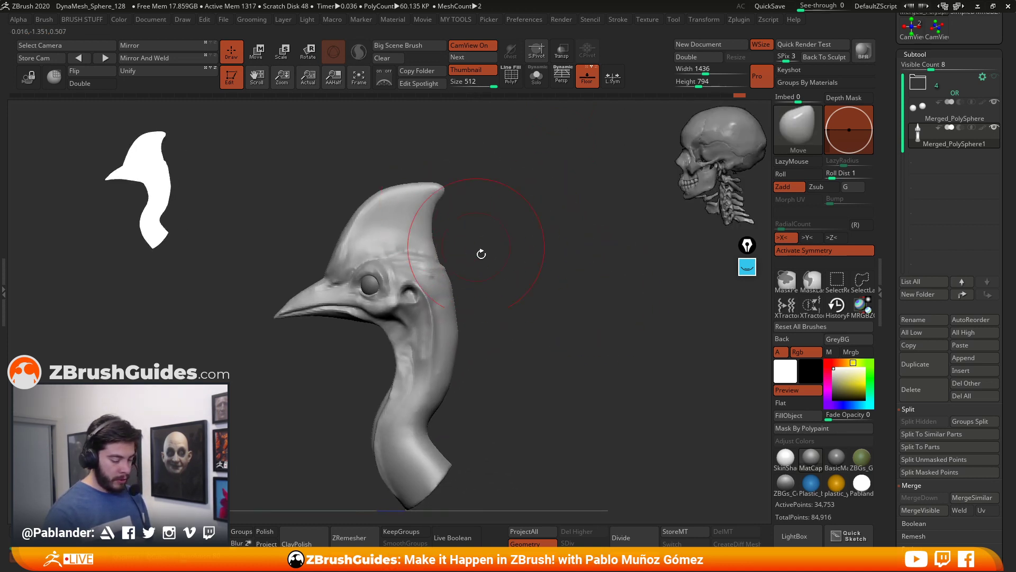
drag(524, 374, 589, 373)
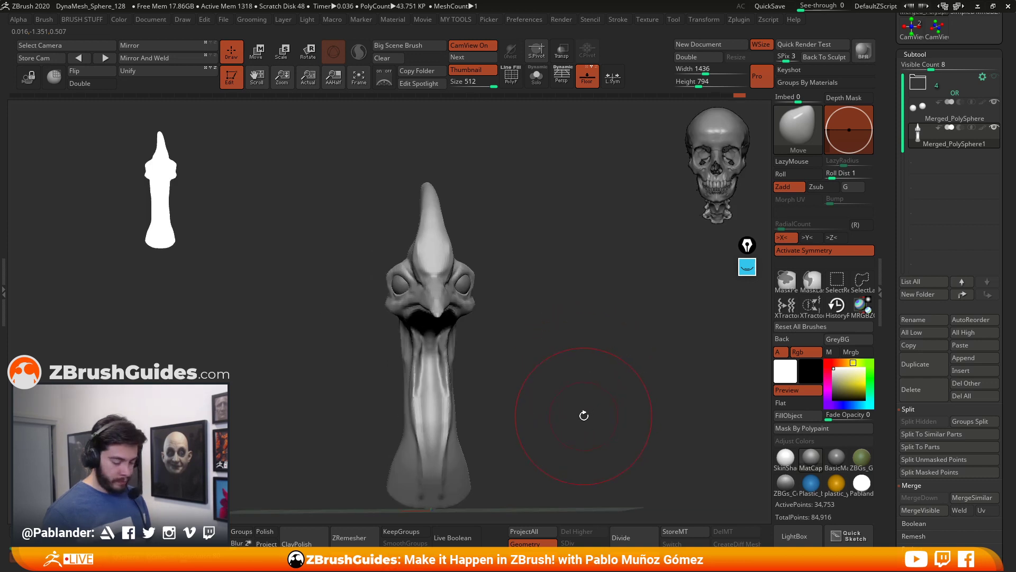
alt+drag(586, 414, 540, 315)
alt+drag(551, 361, 524, 347)
alt+drag(498, 290, 501, 350)
alt+drag(505, 206, 517, 224)
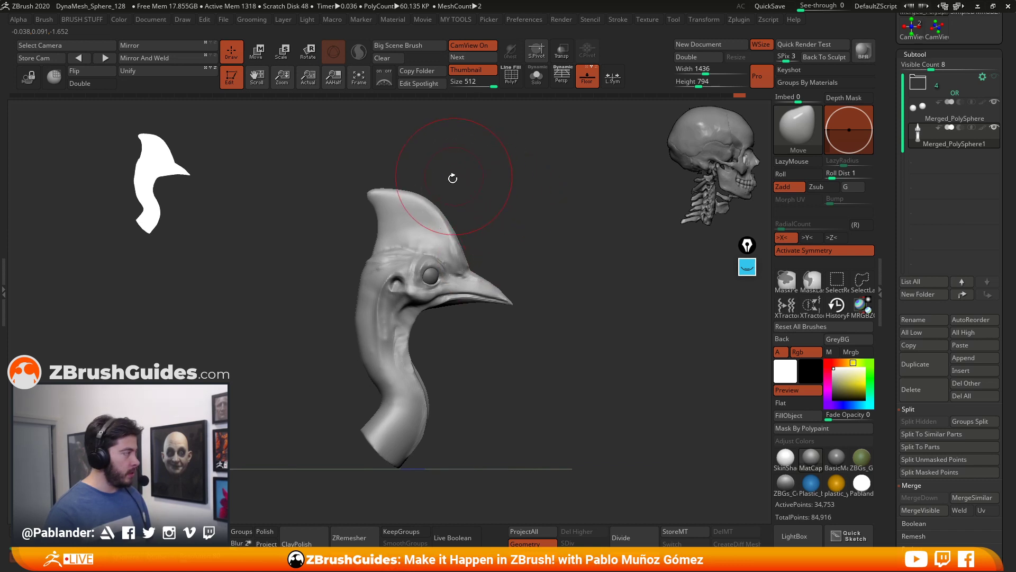
mouse_move(398, 193)
mouse_down()
mouse_move(395, 181)
mouse_move(425, 187)
mouse_move(406, 176)
mouse_move(382, 193)
mouse_move(377, 185)
mouse_up()
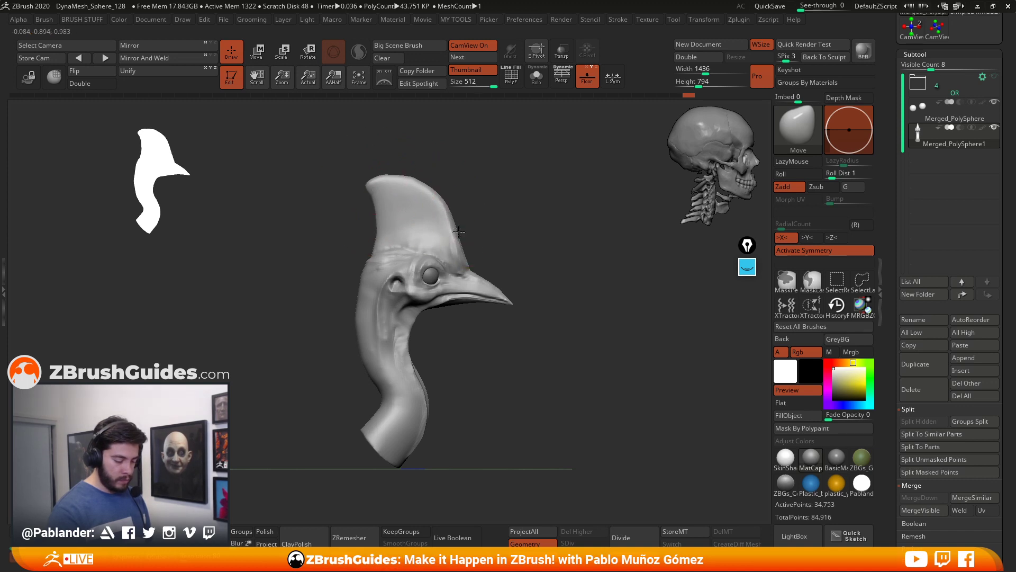
drag(548, 290, 466, 294)
right_click(458, 299)
drag(548, 208, 479, 207)
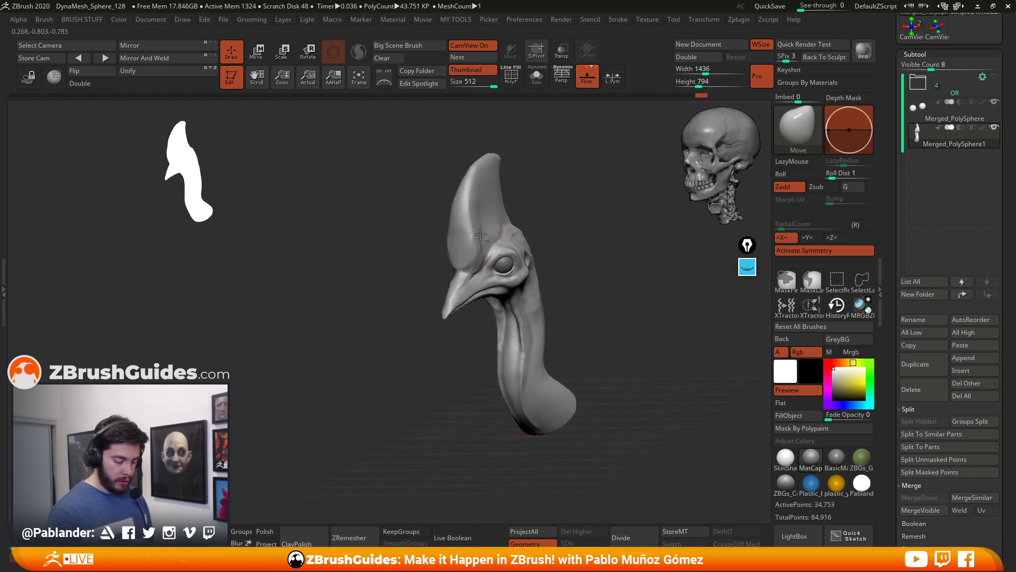
Step: Reshape the base and front curve of the lower neck in side view with the Move brush
drag(528, 226, 443, 375)
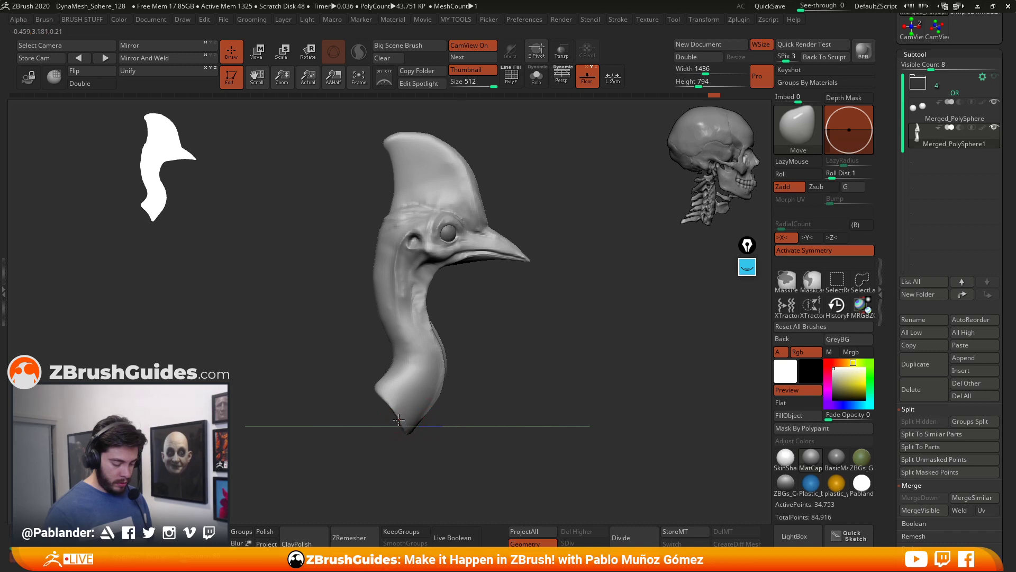
drag(479, 398, 451, 375)
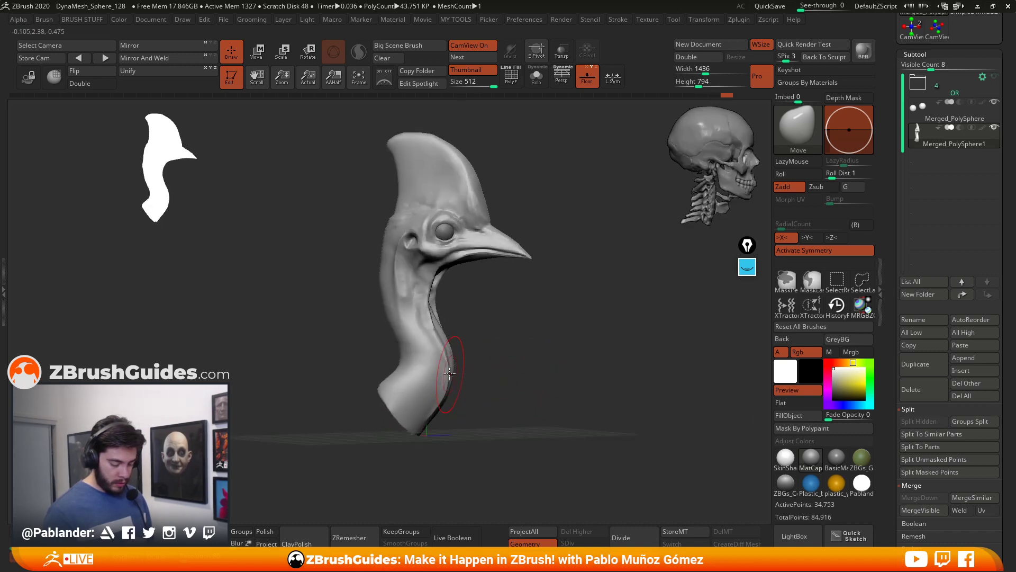
mouse_move(504, 354)
alt+mouse_down()
mouse_move(515, 363)
mouse_move(517, 343)
alt+mouse_up()
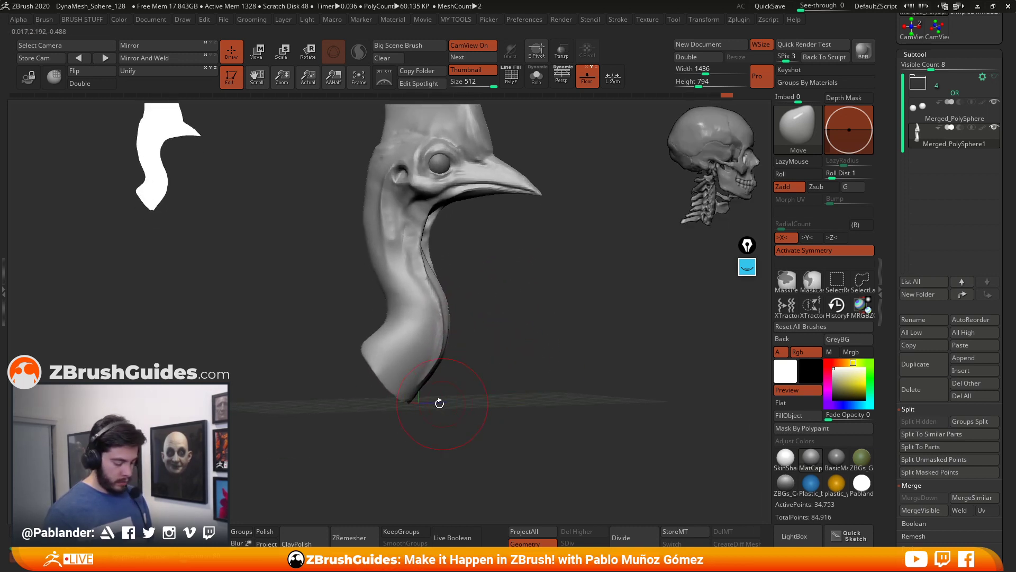
mouse_move(420, 406)
mouse_down()
mouse_move(430, 410)
mouse_move(427, 384)
mouse_move(459, 377)
mouse_up()
drag(442, 311, 448, 304)
shift+drag(489, 323, 478, 319)
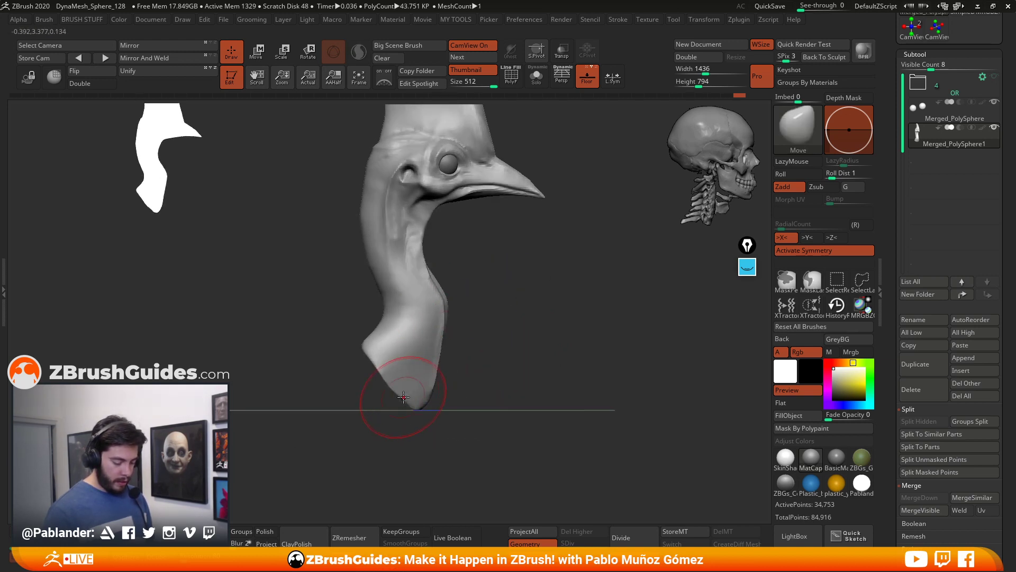
drag(386, 373, 392, 369)
alt+drag(519, 341, 535, 347)
Step: Adjust the brush size and shape the sides of the beak from three-quarter and front views
drag(495, 393, 503, 240)
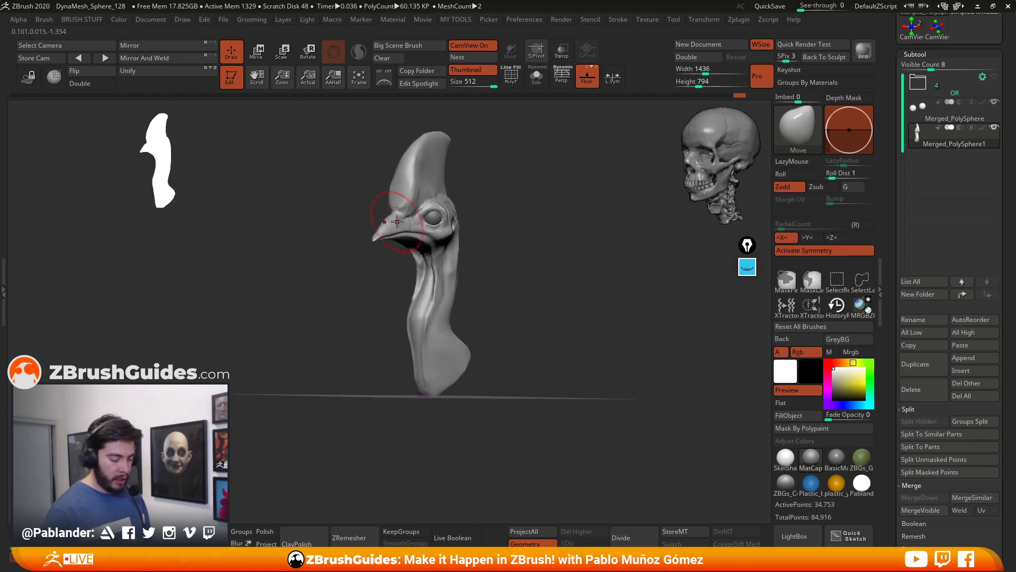
key(space)
drag(391, 220, 384, 220)
mouse_move(398, 211)
ctrl+right_down()
mouse_move(417, 270)
mouse_move(436, 248)
mouse_move(517, 290)
mouse_move(526, 284)
ctrl+right_up()
right_drag(422, 245, 447, 261)
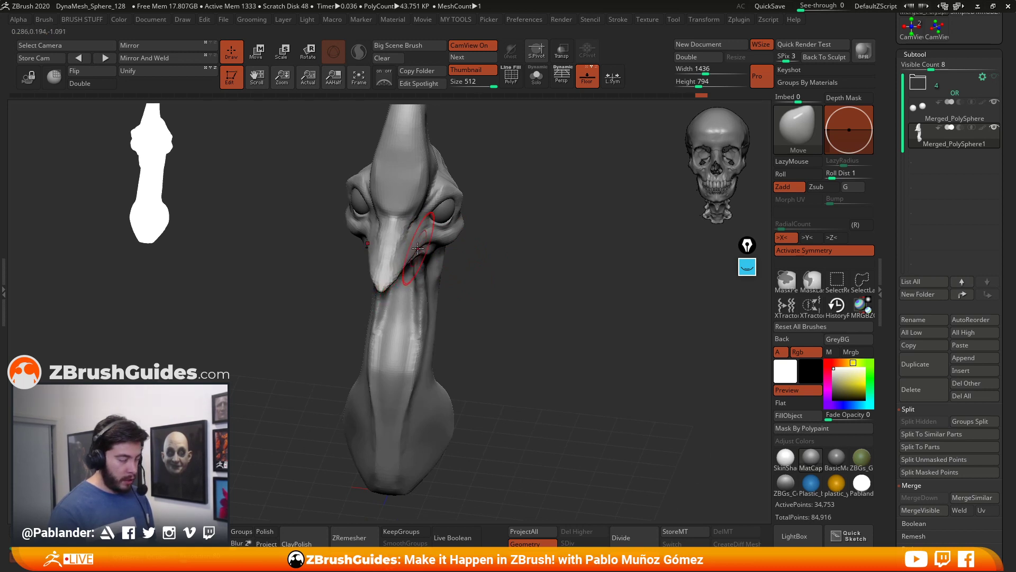
Step: Enable Sculptris Pro and smooth the mouth edge along the side of the beak
mouse_move(521, 288)
right_down()
mouse_move(387, 297)
mouse_move(390, 370)
mouse_move(390, 348)
mouse_move(418, 322)
mouse_move(370, 328)
right_up()
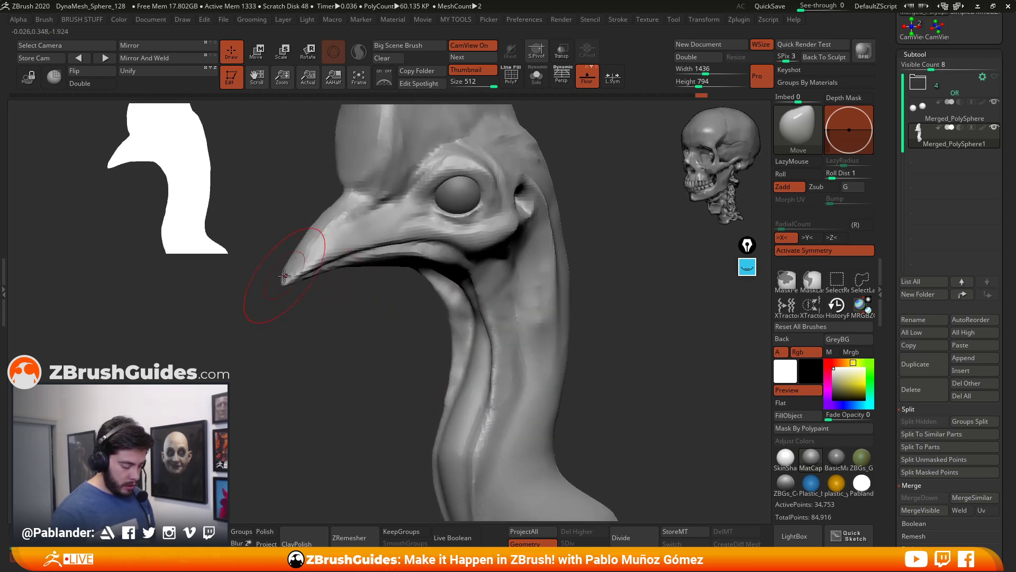
right_drag(281, 281, 375, 317)
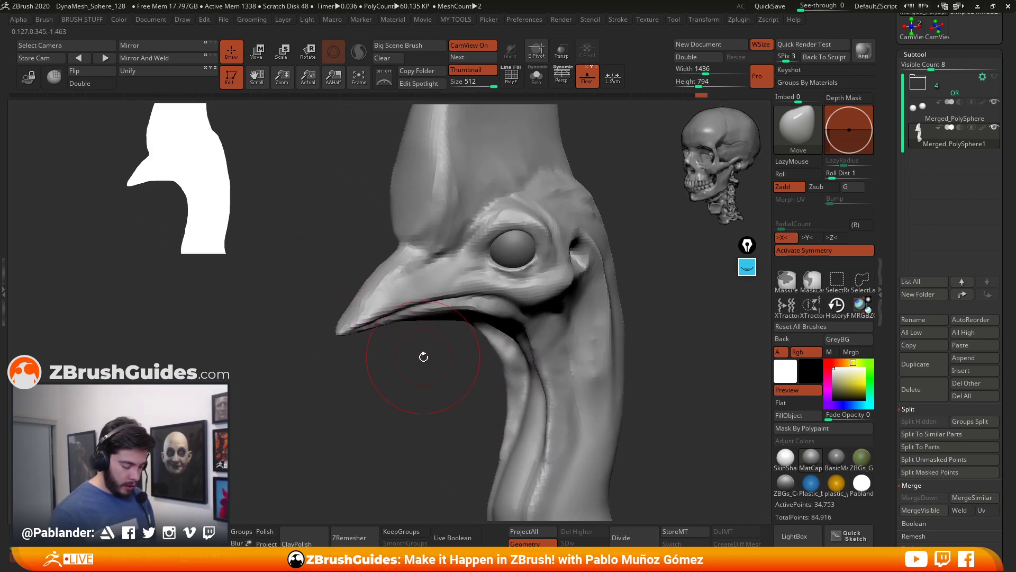
key(space)
key(shift)
shift+click(359, 51)
mouse_move(374, 304)
shift+mouse_down()
mouse_move(355, 319)
mouse_move(378, 288)
mouse_move(365, 275)
mouse_move(340, 335)
mouse_move(385, 307)
mouse_move(371, 310)
mouse_move(479, 298)
shift+mouse_up()
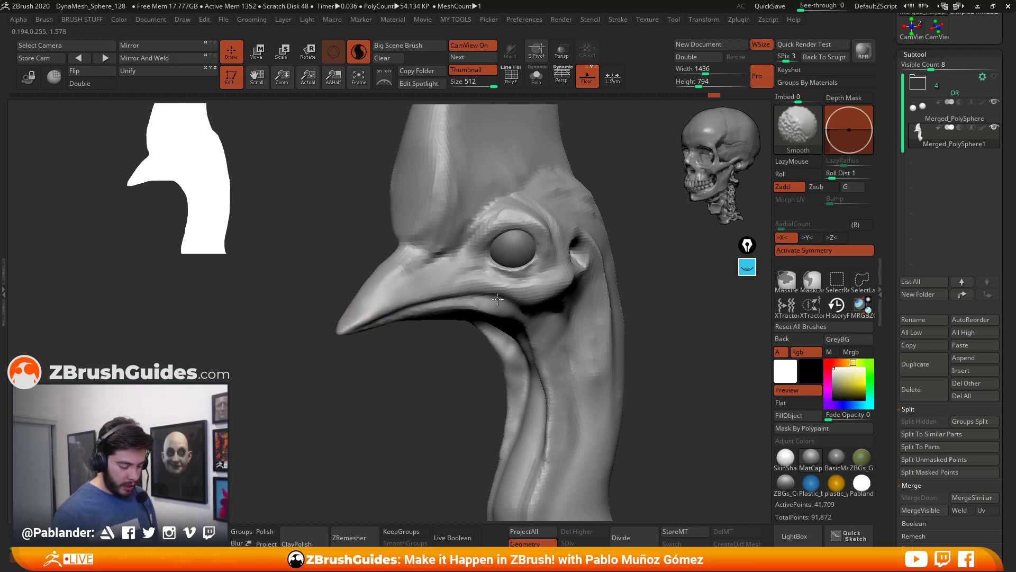
Step: Carve creases with the DamStandard brush where the beak meets the casque and along the side of the beak
mouse_move(382, 386)
mouse_down()
mouse_move(517, 335)
mouse_move(505, 325)
mouse_move(543, 305)
mouse_up()
key(b)
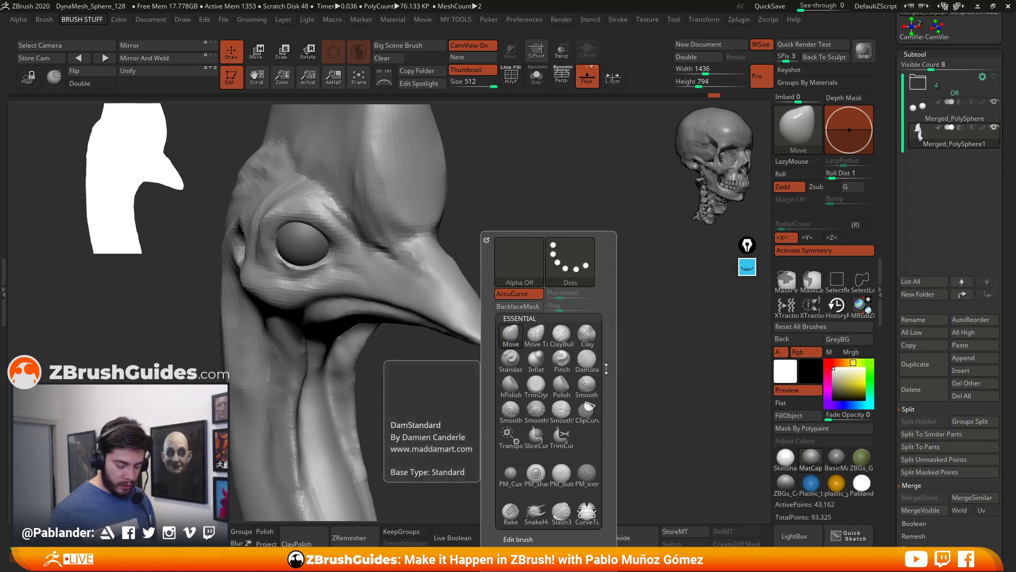
click(586, 360)
key(space)
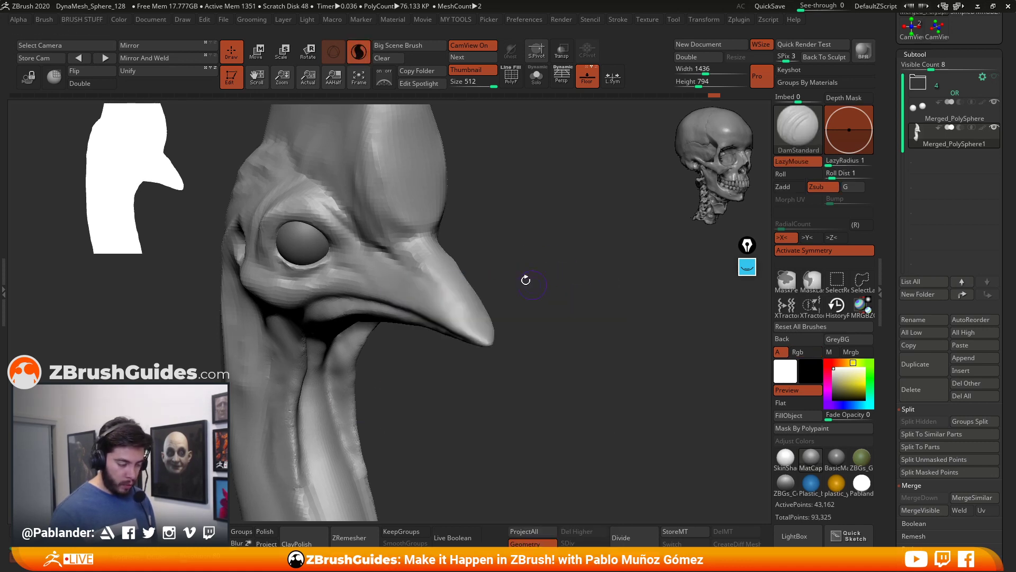
drag(542, 266, 570, 186)
drag(556, 307, 472, 312)
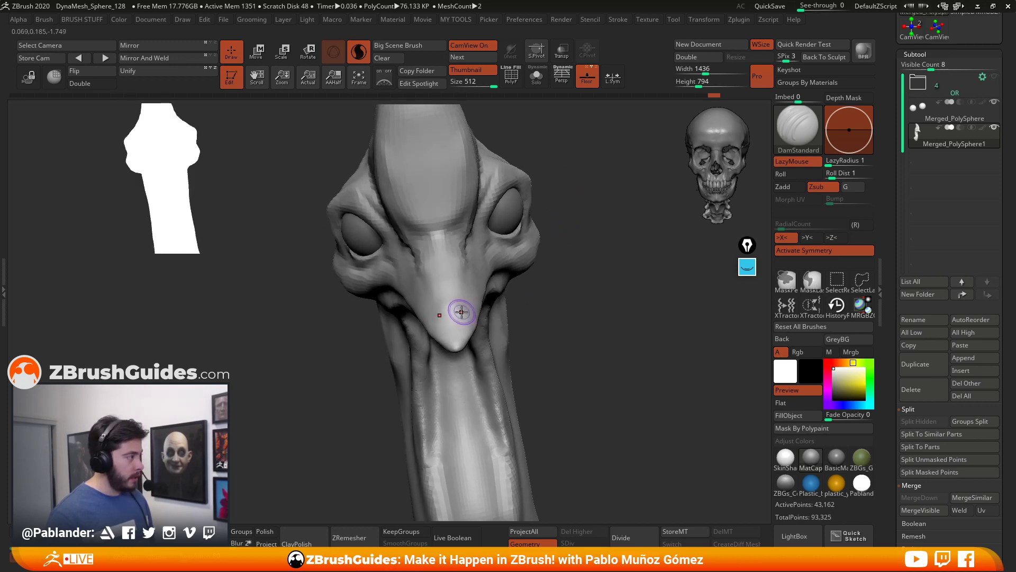
drag(540, 285, 477, 281)
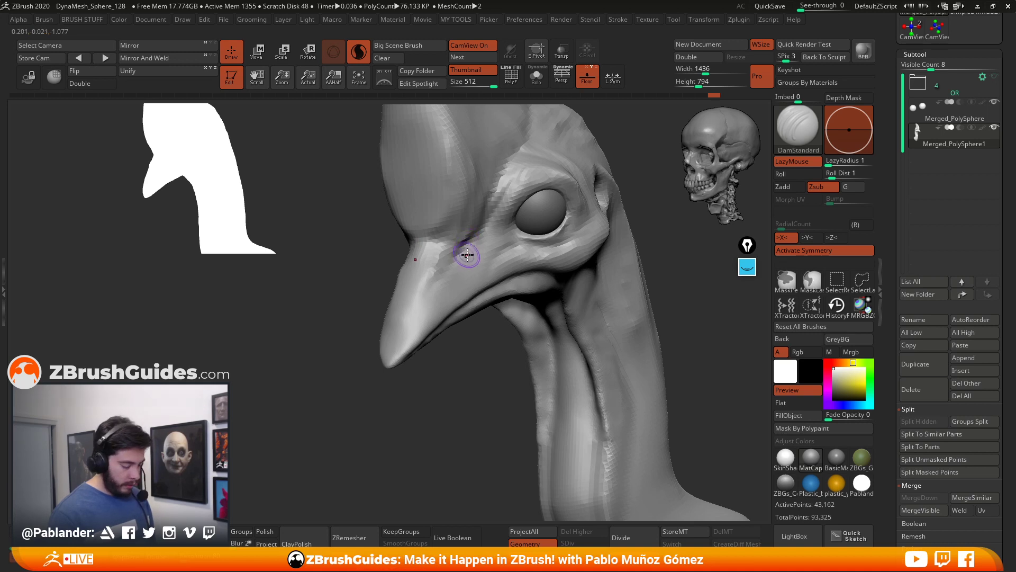
drag(468, 250, 454, 259)
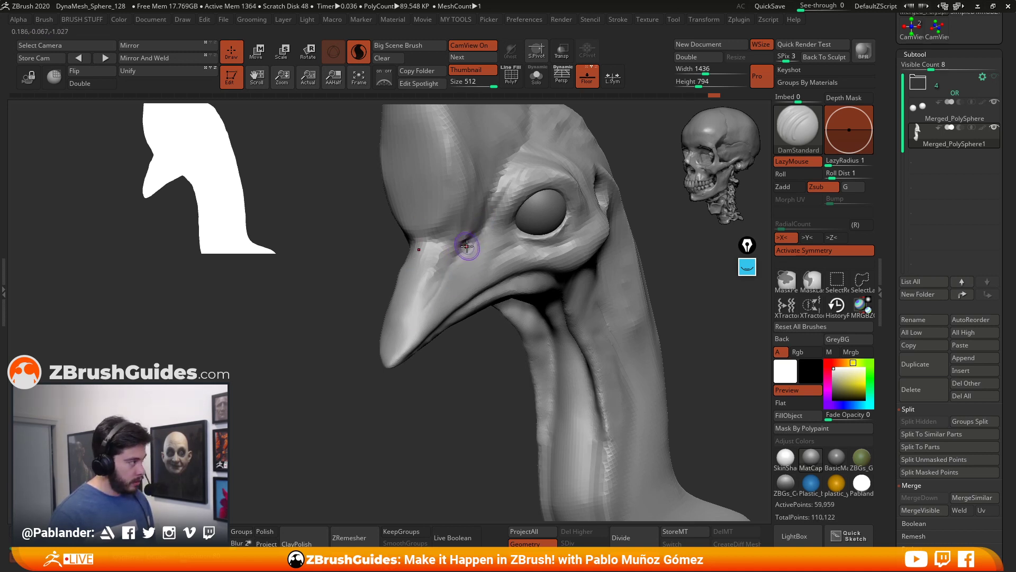
mouse_move(438, 298)
mouse_down()
mouse_move(424, 310)
mouse_move(440, 288)
mouse_up()
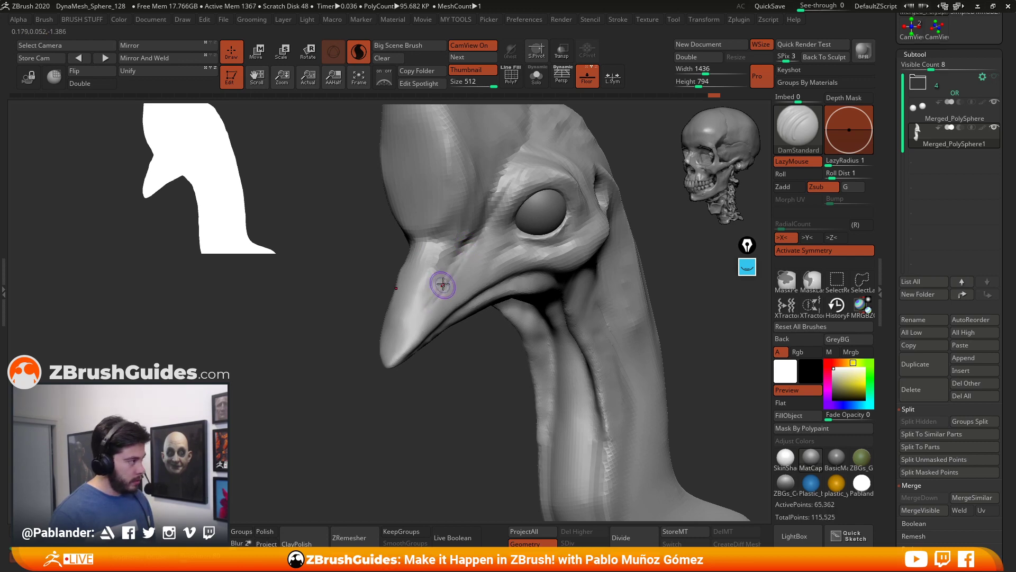
Step: Carve a symmetrical pair of nostrils near the tip of the beak with an enlarged DamStandard brush
drag(352, 286, 493, 283)
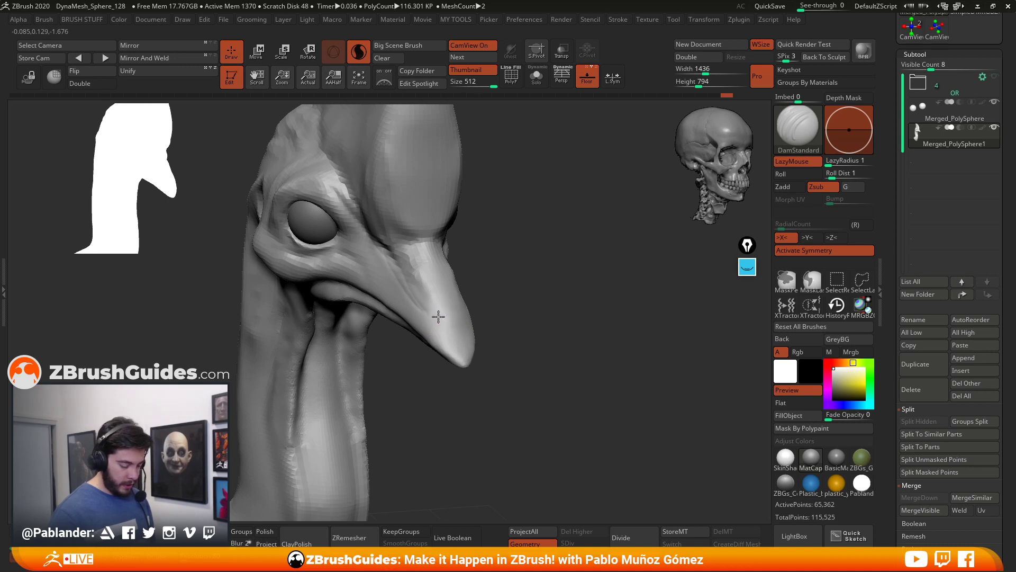
drag(438, 333, 483, 312)
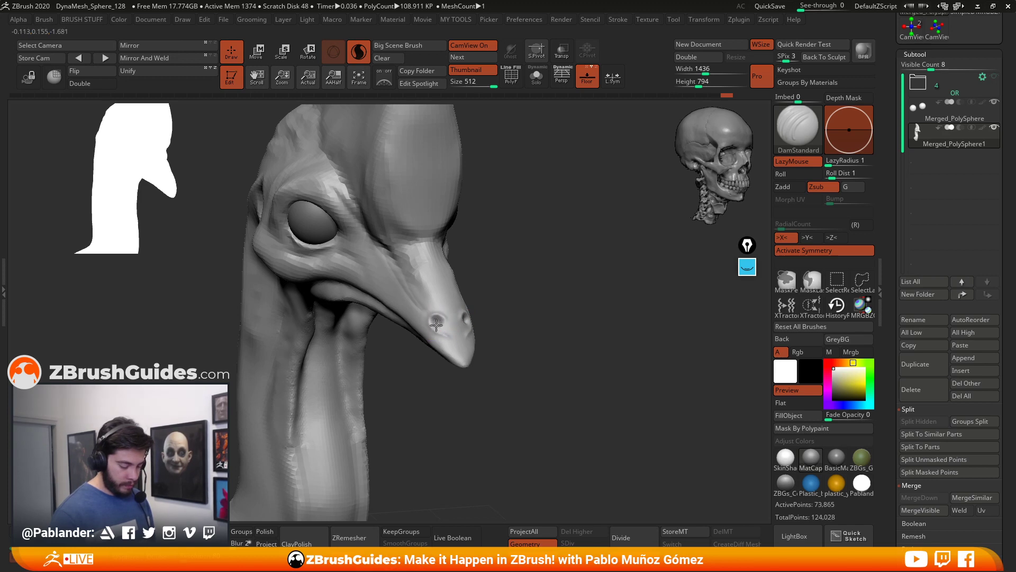
key(ctrl+z)
key(space)
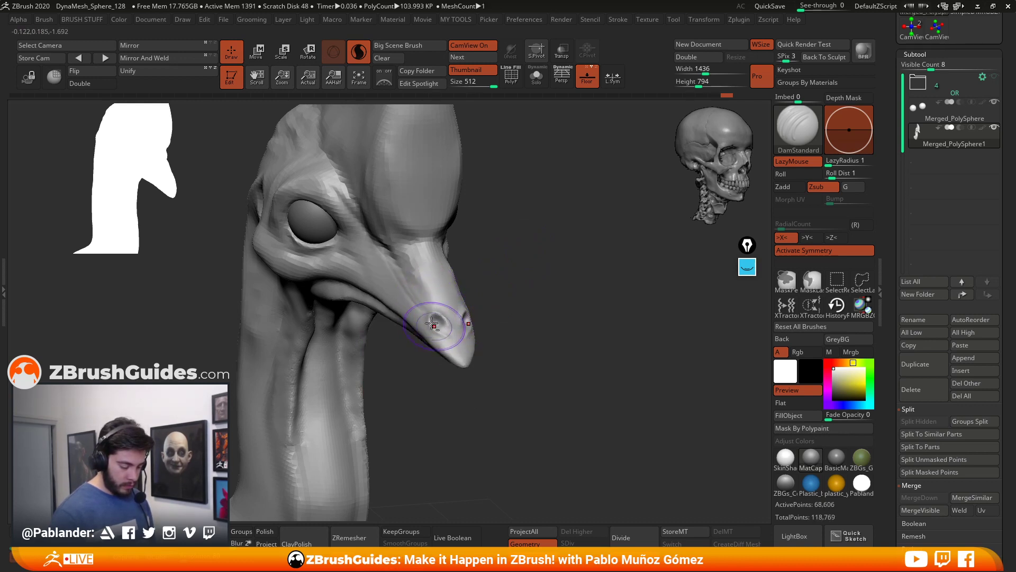
drag(439, 345, 443, 348)
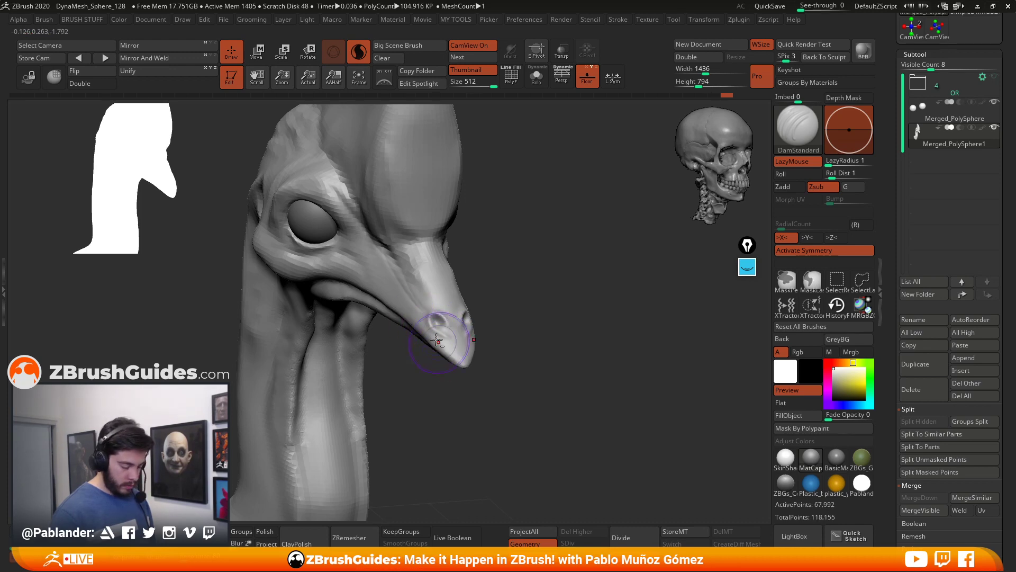
drag(577, 296, 521, 278)
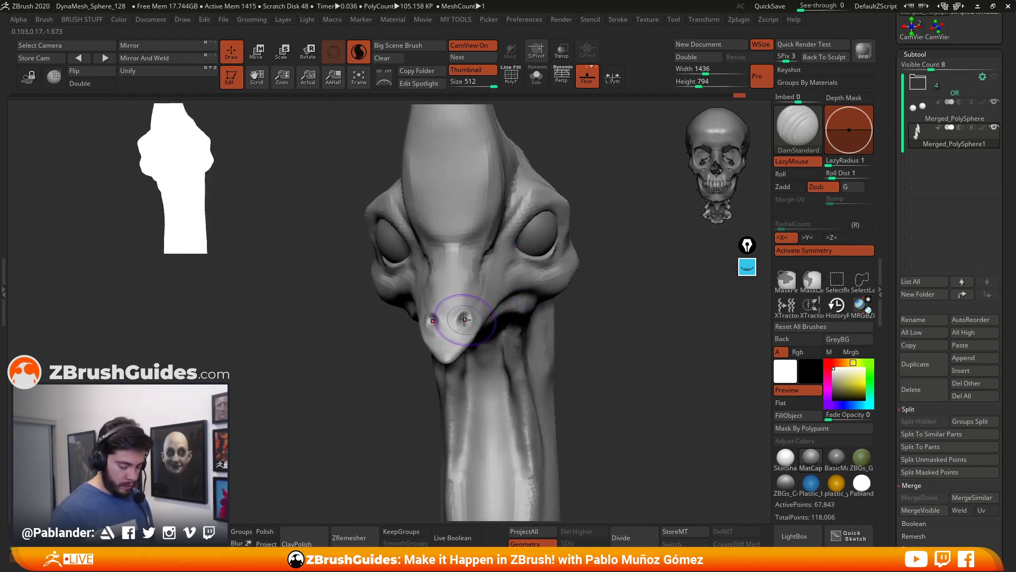
drag(458, 318, 465, 318)
drag(598, 312, 469, 315)
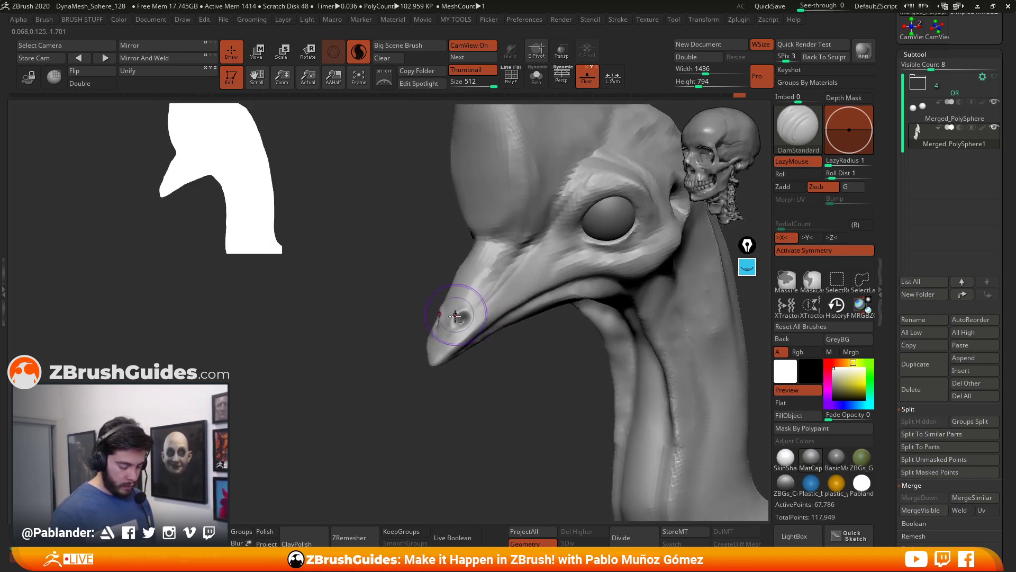
Step: Cut grooves along the top of the beak from the base of the casque down to the nostrils
alt+right_drag(478, 295, 448, 294)
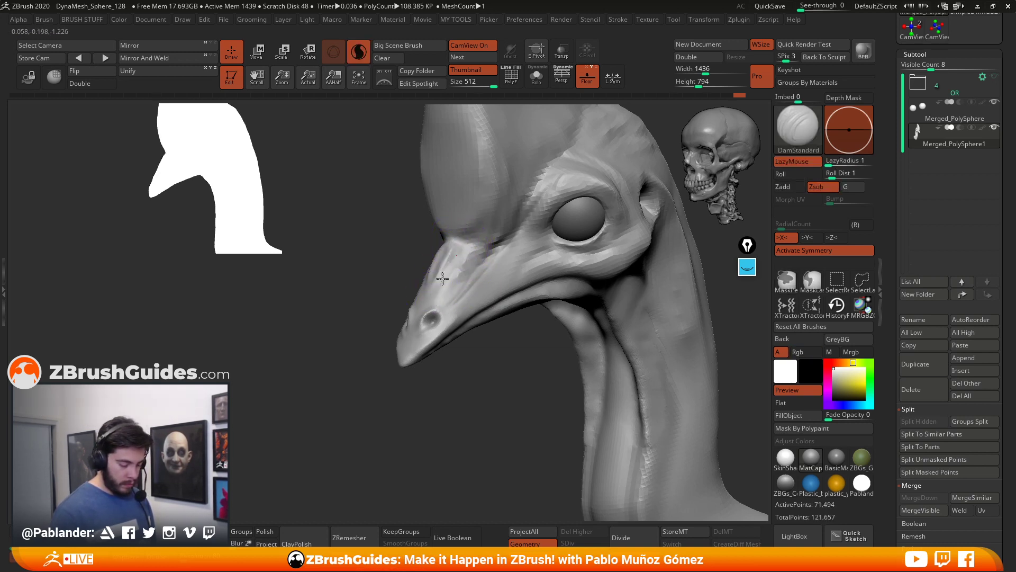
mouse_move(427, 316)
right_down()
mouse_move(522, 290)
mouse_move(438, 264)
right_up()
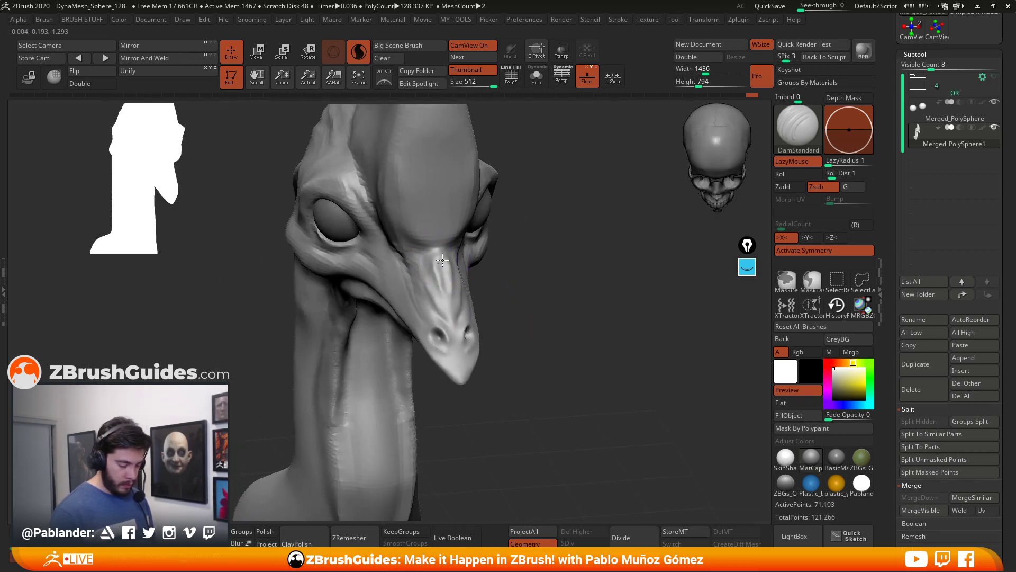
mouse_move(524, 333)
right_down()
mouse_move(533, 307)
mouse_move(510, 261)
mouse_move(540, 352)
mouse_move(546, 328)
mouse_move(462, 329)
right_up()
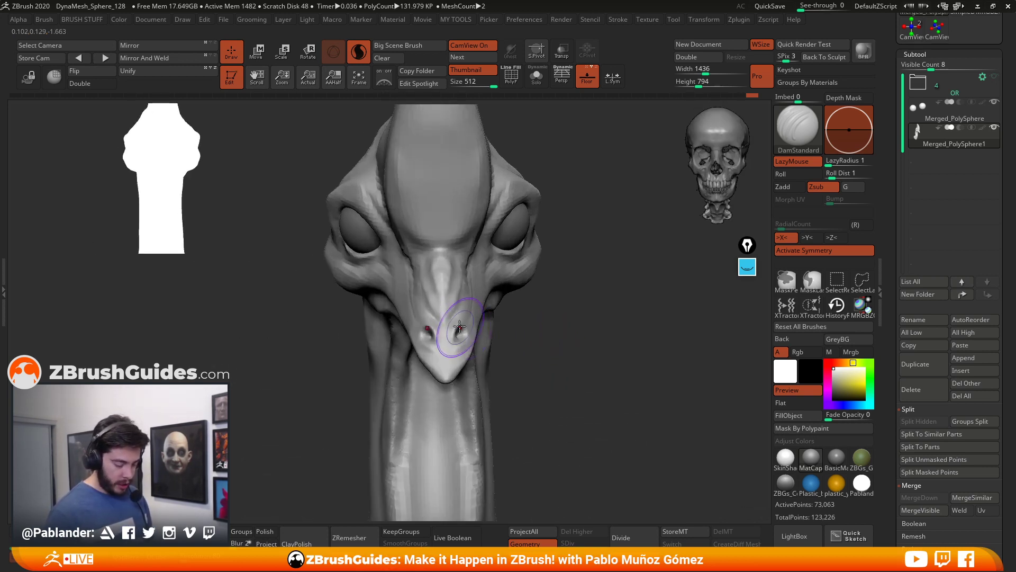
key(space)
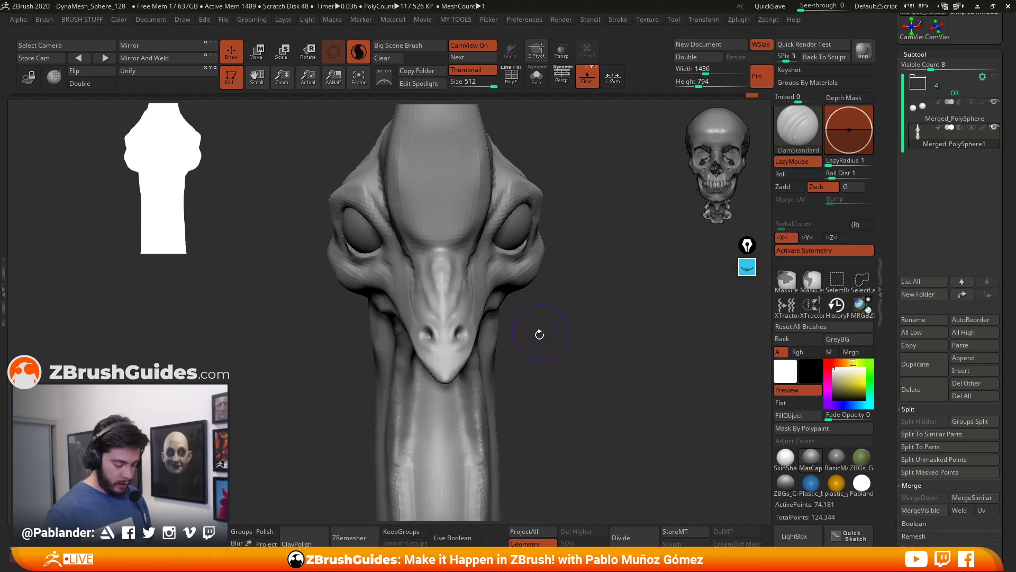
right_drag(539, 326, 452, 314)
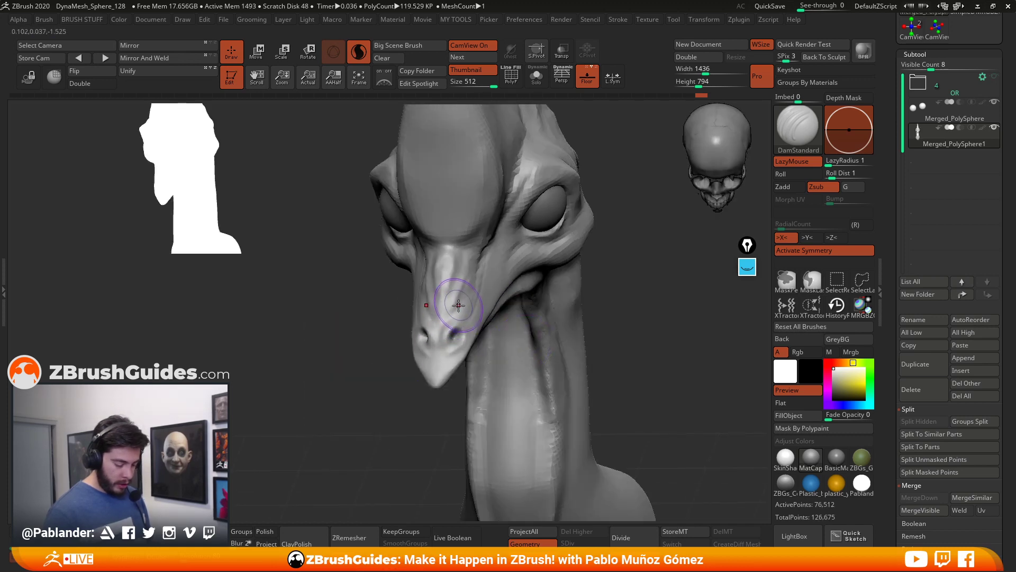
Step: Adjust the brush size and sharpen the rims of the nostrils with DamStandard
key(space)
drag(471, 327, 464, 326)
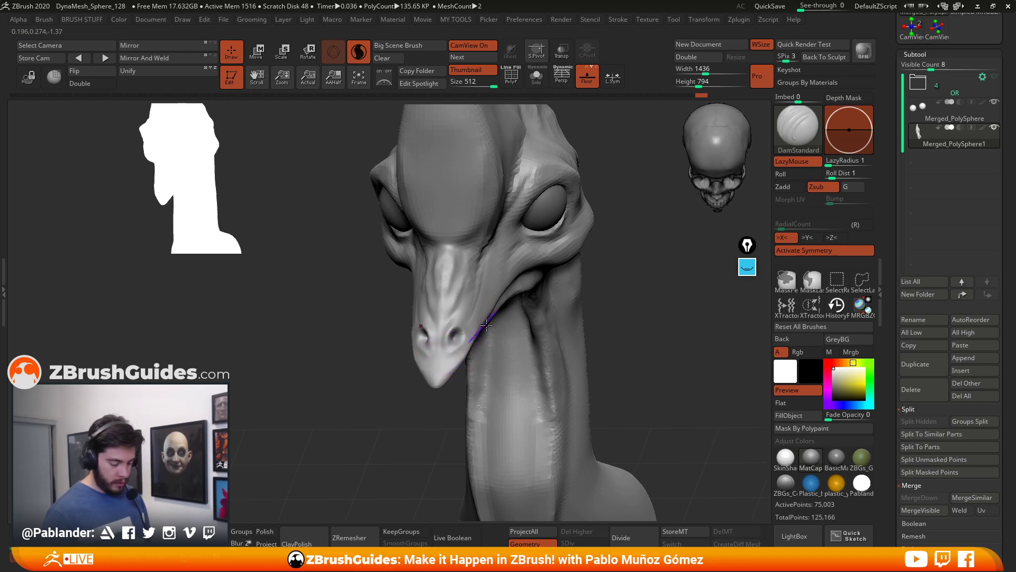
right_drag(465, 334, 481, 345)
right_drag(454, 271, 519, 292)
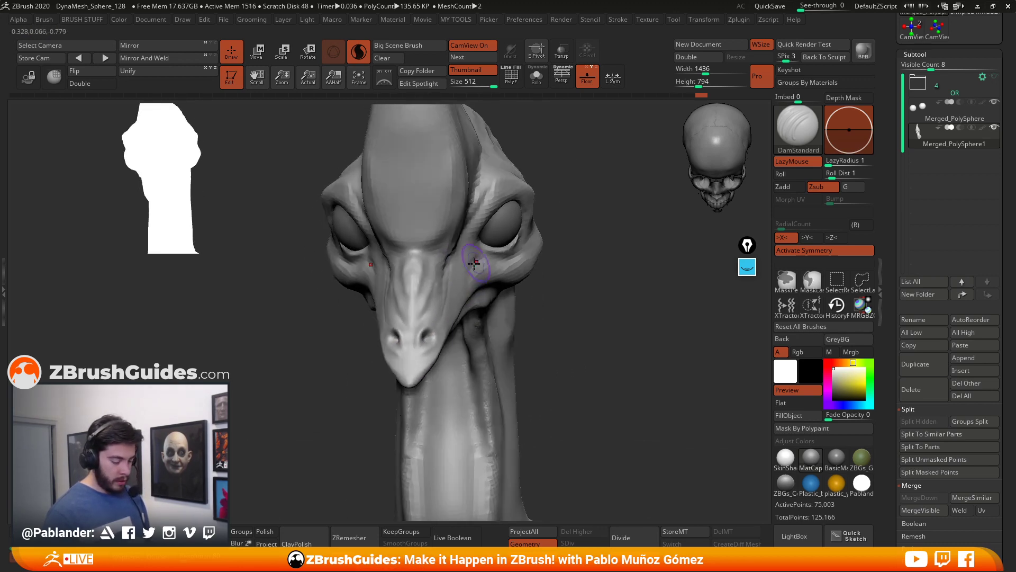
Step: Smooth the grooves and ridge on top of the beak just below the casque
right_drag(568, 319, 550, 308)
mouse_move(463, 273)
right_down()
mouse_move(570, 297)
mouse_move(556, 284)
right_up()
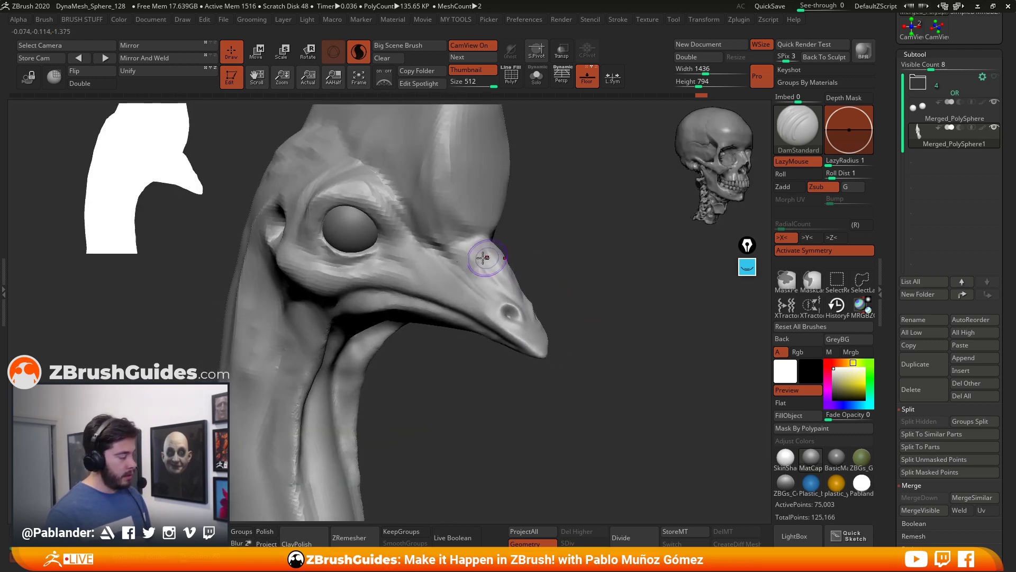
ctrl+drag(564, 303, 585, 320)
right_drag(586, 320, 572, 323)
shift+drag(476, 292, 472, 282)
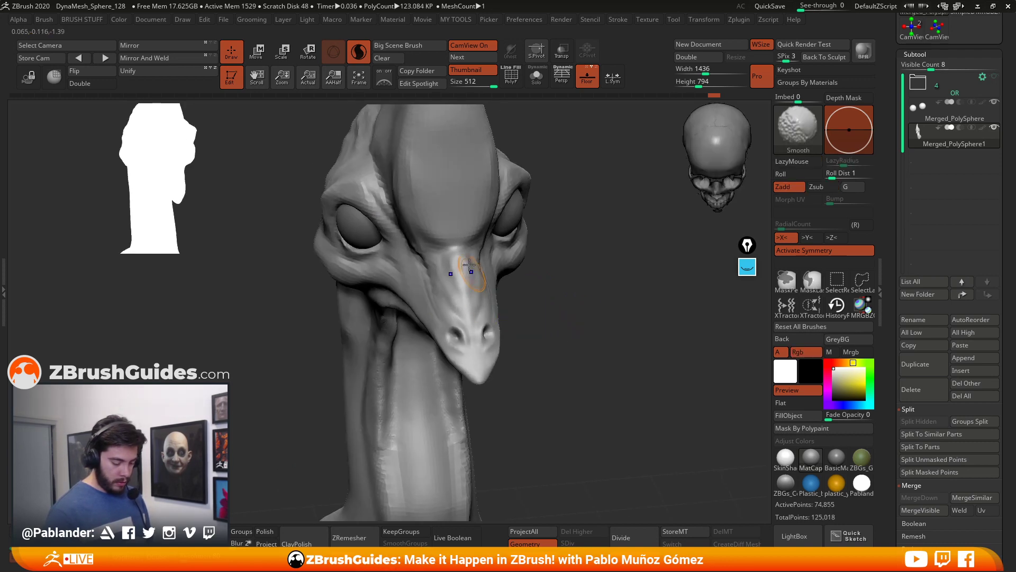
Step: Shape the sides of the beak around the nostrils with the Move brush from the front
right_drag(435, 268, 564, 328)
key(space)
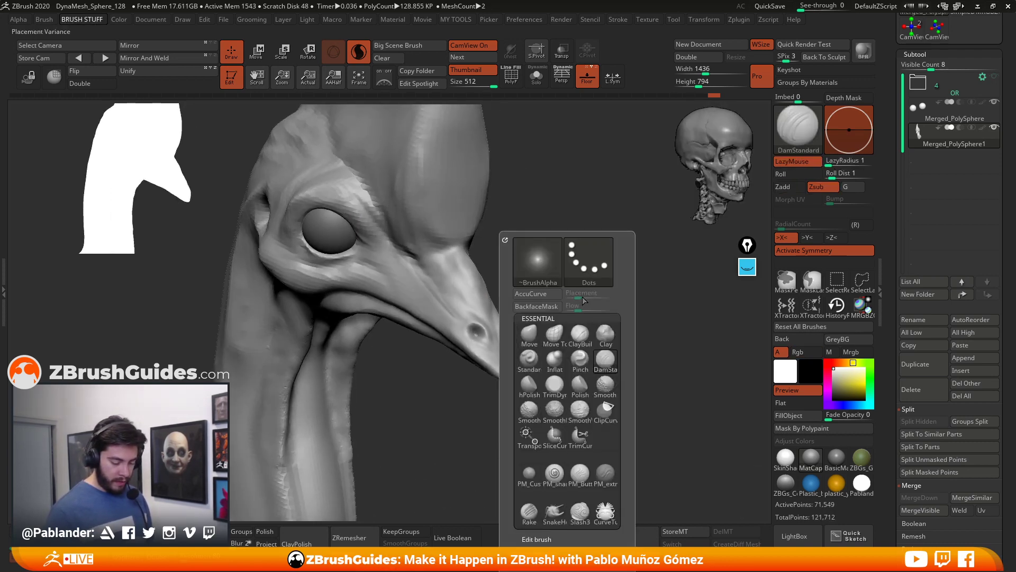
click(529, 333)
drag(541, 323, 502, 311)
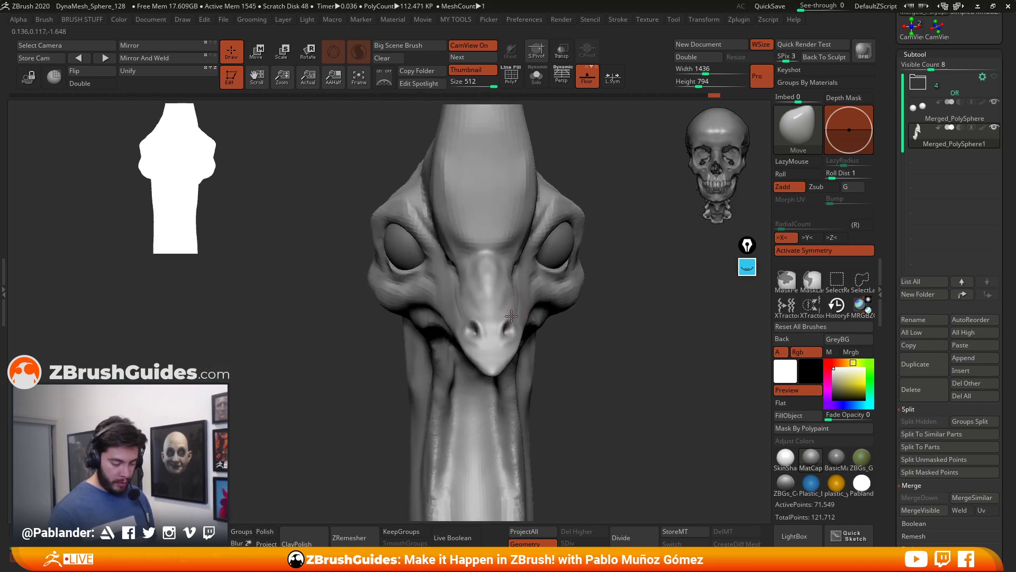
shift+right_drag(511, 317, 517, 329)
key(space)
mouse_move(582, 347)
shift+mouse_down()
mouse_move(606, 336)
mouse_move(596, 340)
shift+mouse_up()
drag(532, 347, 532, 360)
Step: Adjust the Move brush size and refine the upper profile of the beak in side view
key(space)
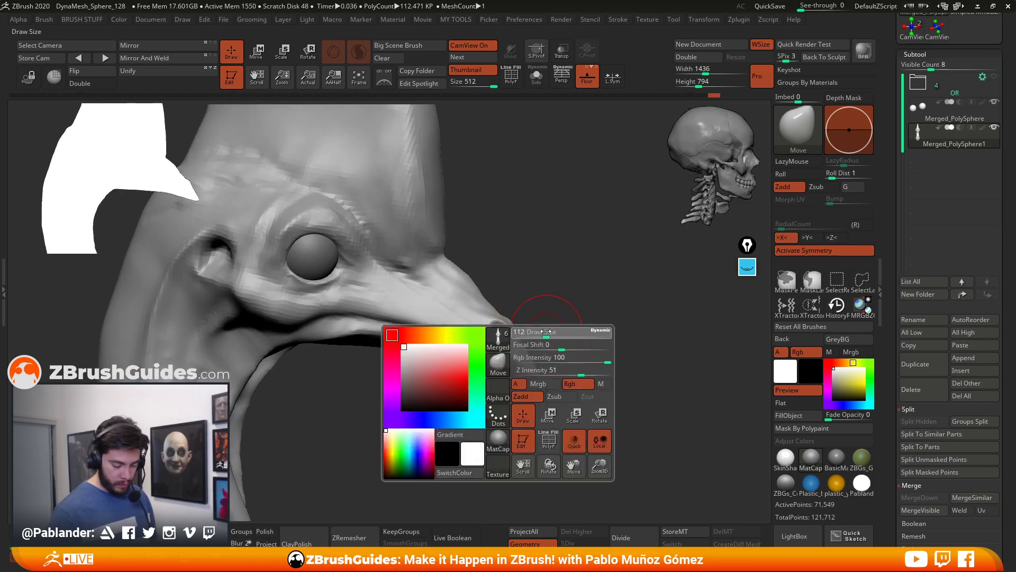
drag(516, 293, 551, 304)
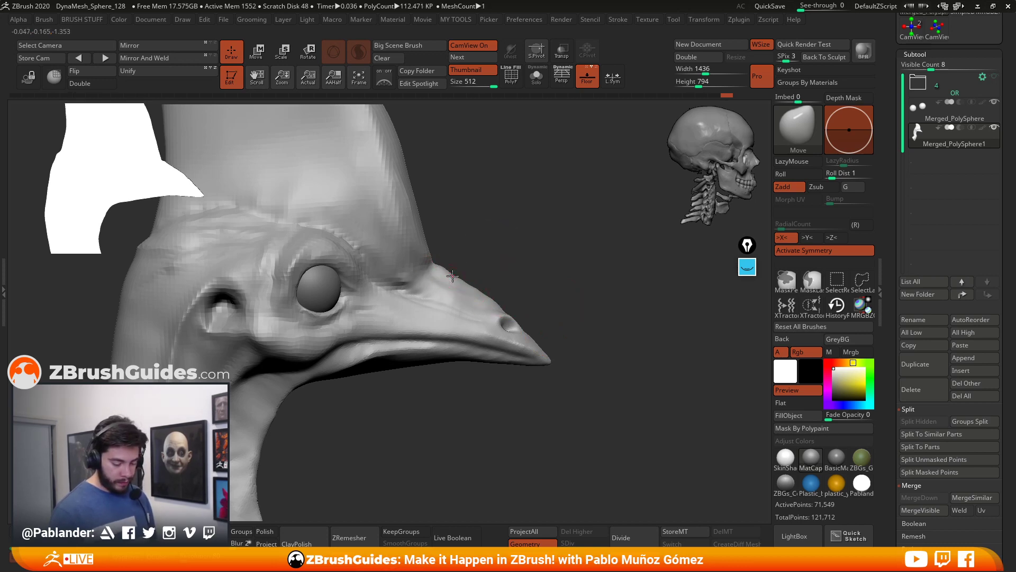
drag(532, 312, 484, 331)
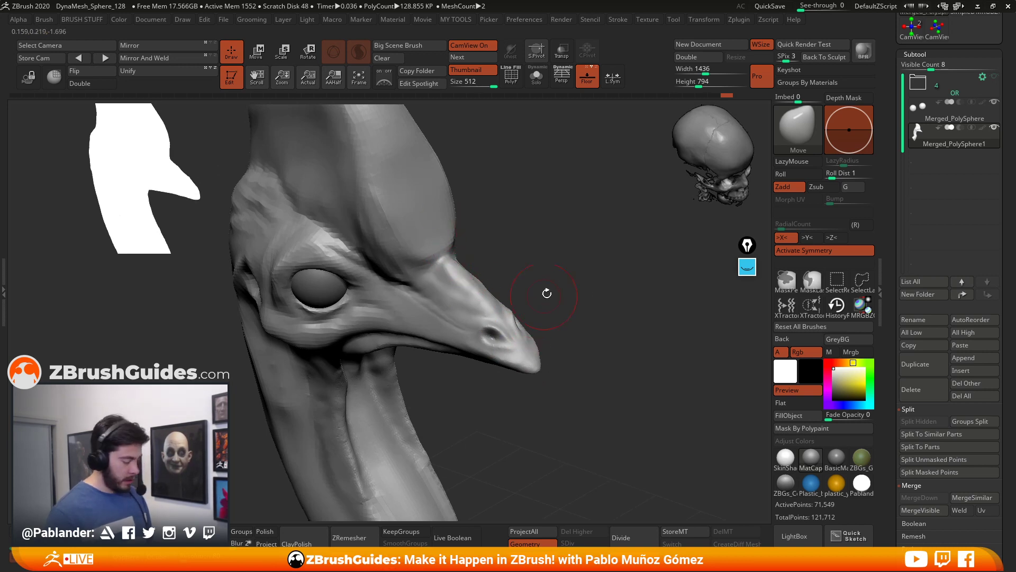
Step: Flatten the top ridge of the beak with the hPolish brush, leaving Sculptris Pro off
drag(538, 300, 559, 314)
key(space)
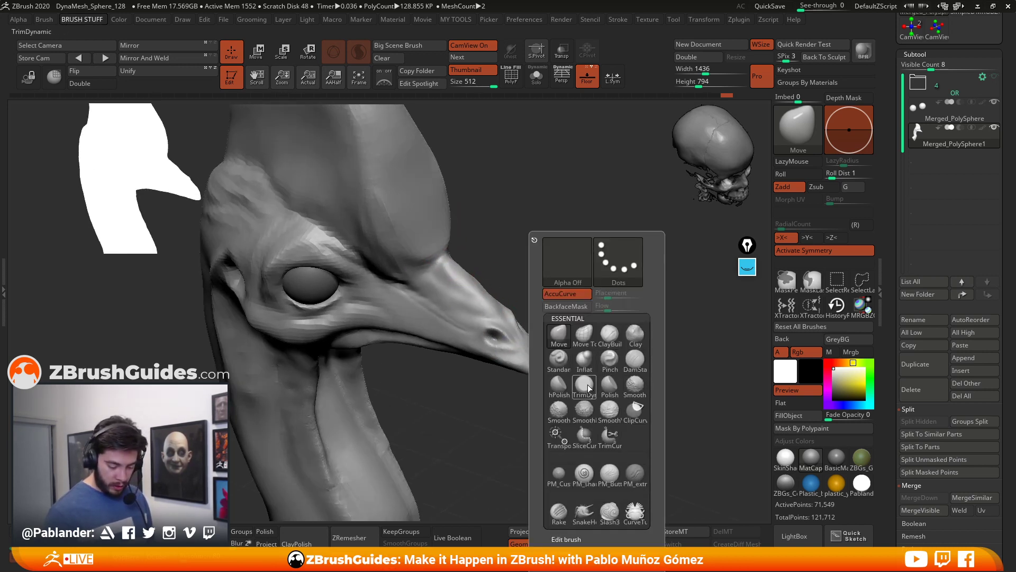
click(566, 389)
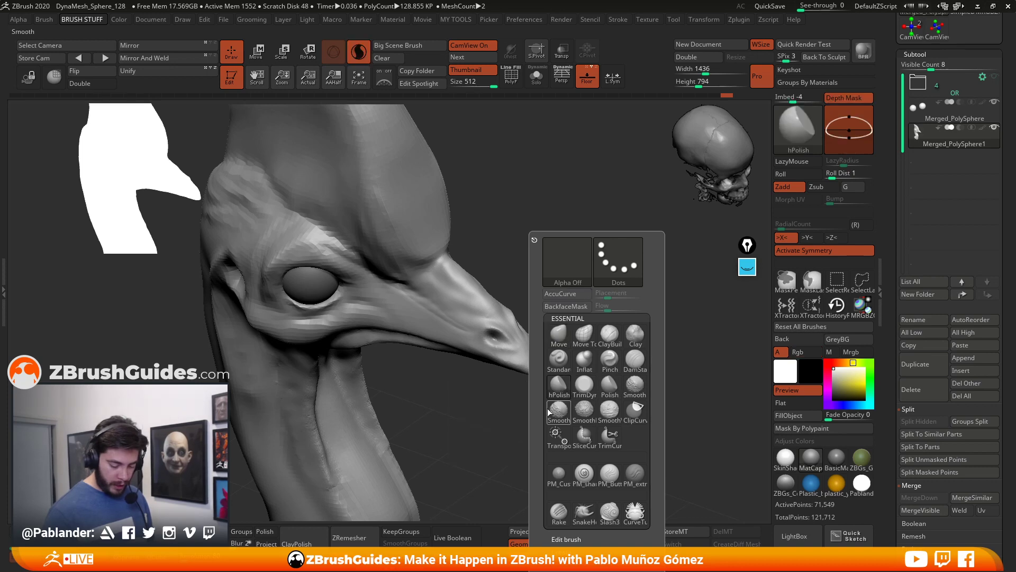
mouse_move(561, 339)
mouse_down()
mouse_move(467, 283)
mouse_move(479, 296)
mouse_up()
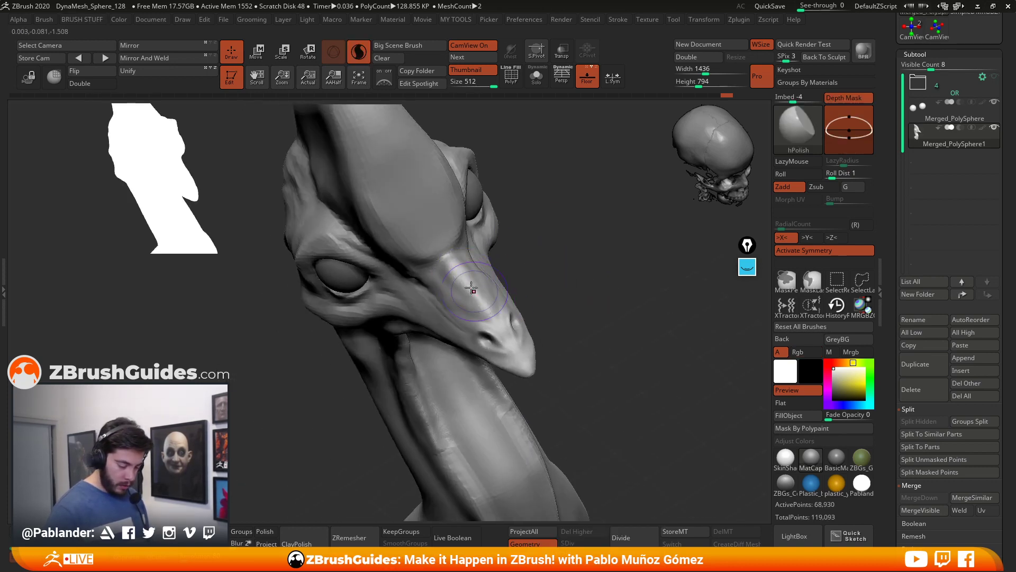
key(ctrl+z)
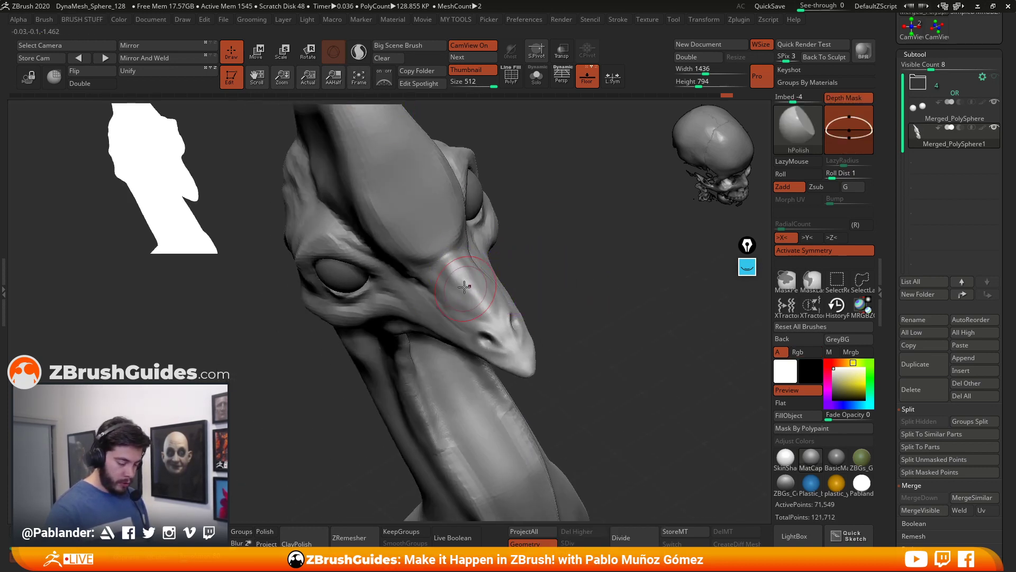
mouse_move(470, 286)
mouse_down()
mouse_move(478, 300)
mouse_move(452, 263)
mouse_up()
shift+drag(558, 297, 560, 338)
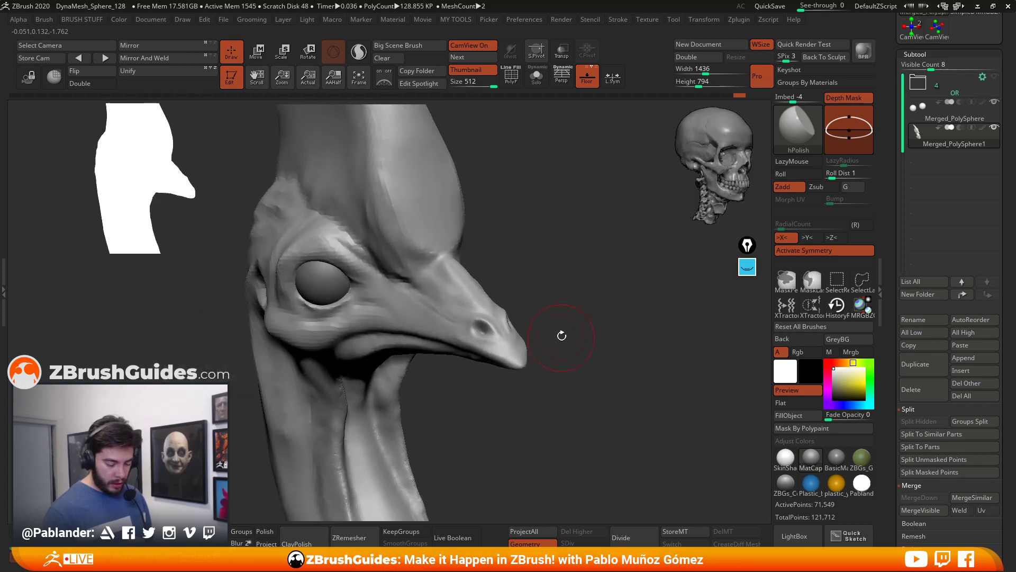
mouse_move(581, 371)
alt+mouse_down()
mouse_move(526, 272)
mouse_move(537, 369)
mouse_move(578, 367)
mouse_move(522, 354)
mouse_move(503, 325)
mouse_move(514, 351)
alt+mouse_up()
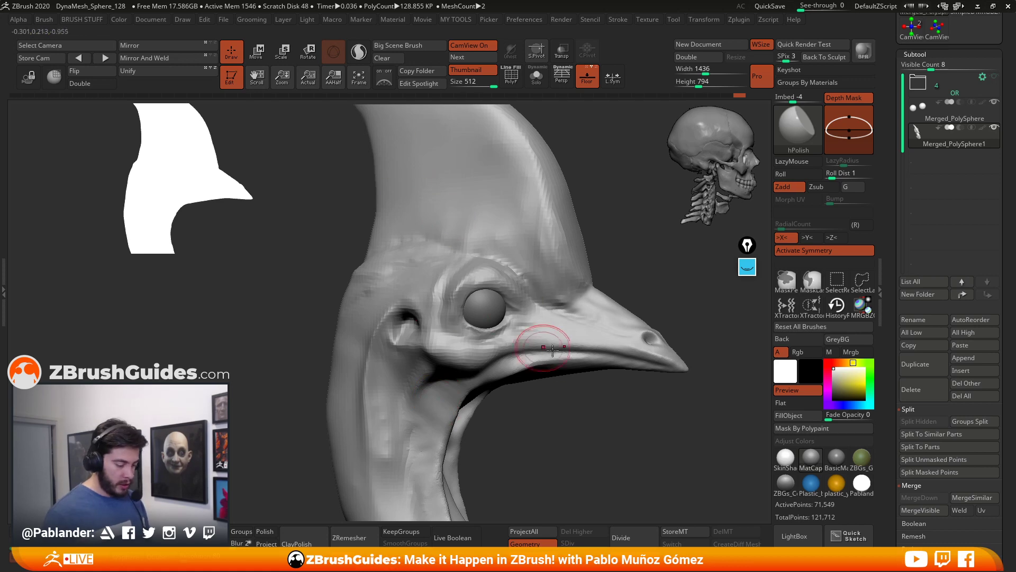
Step: Isolate the head in Solo mode and carve the lower rim of the eye socket using DamStandard with Sculptris Pro on
key(space)
click(637, 360)
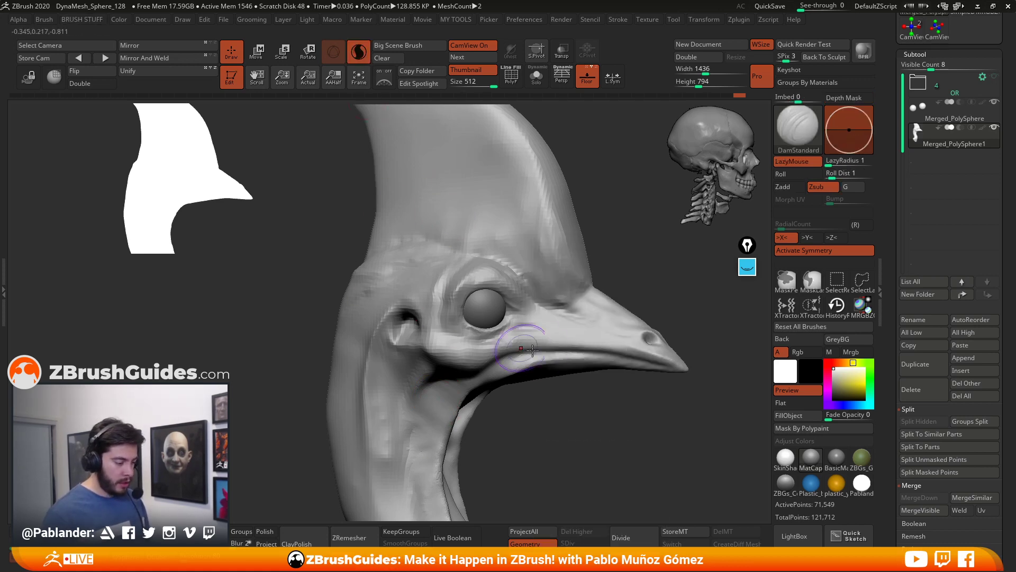
key(space)
drag(549, 314, 541, 314)
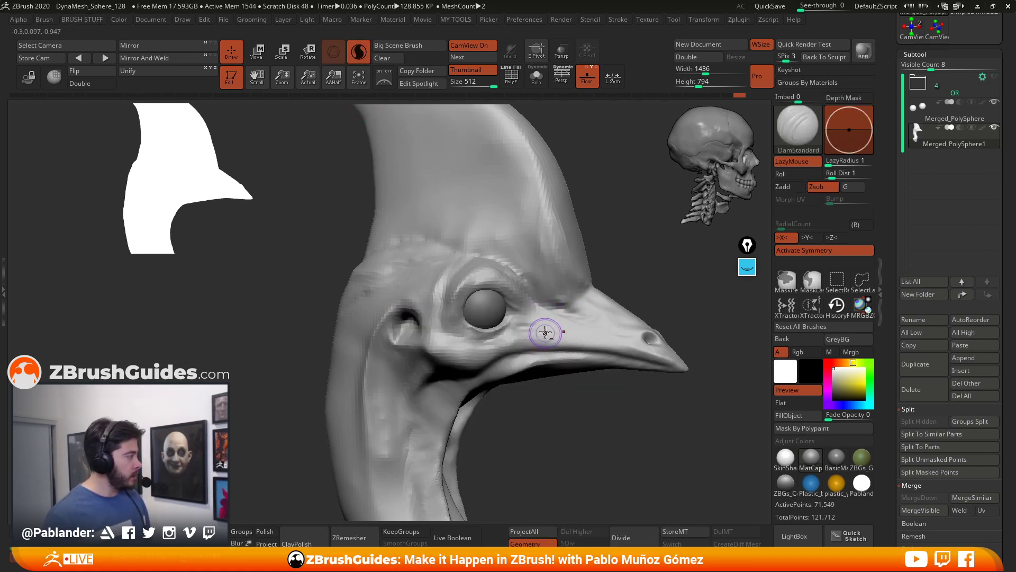
alt+right_drag(545, 332, 532, 333)
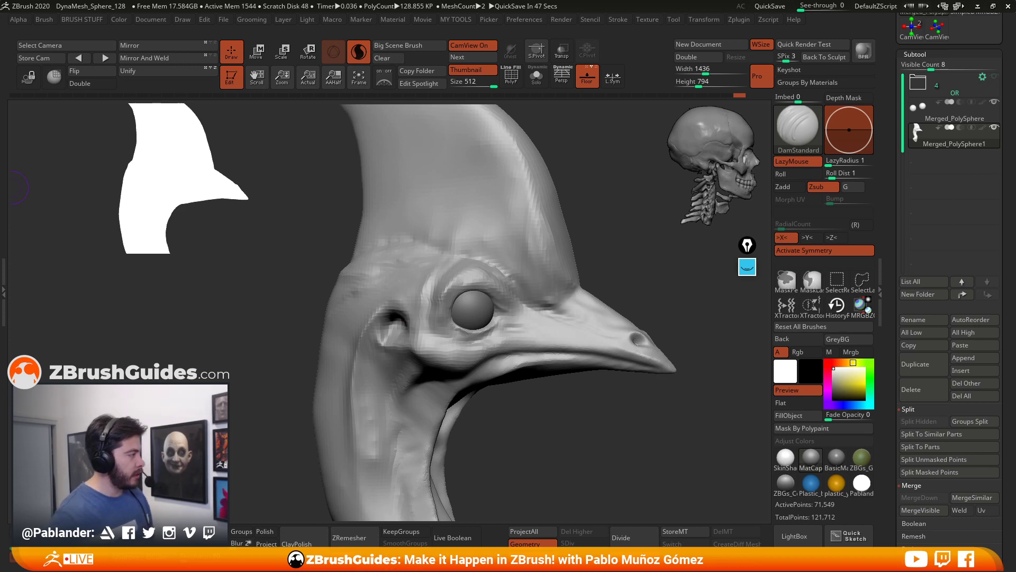
drag(647, 307, 512, 326)
ctrl+right_drag(515, 340, 537, 370)
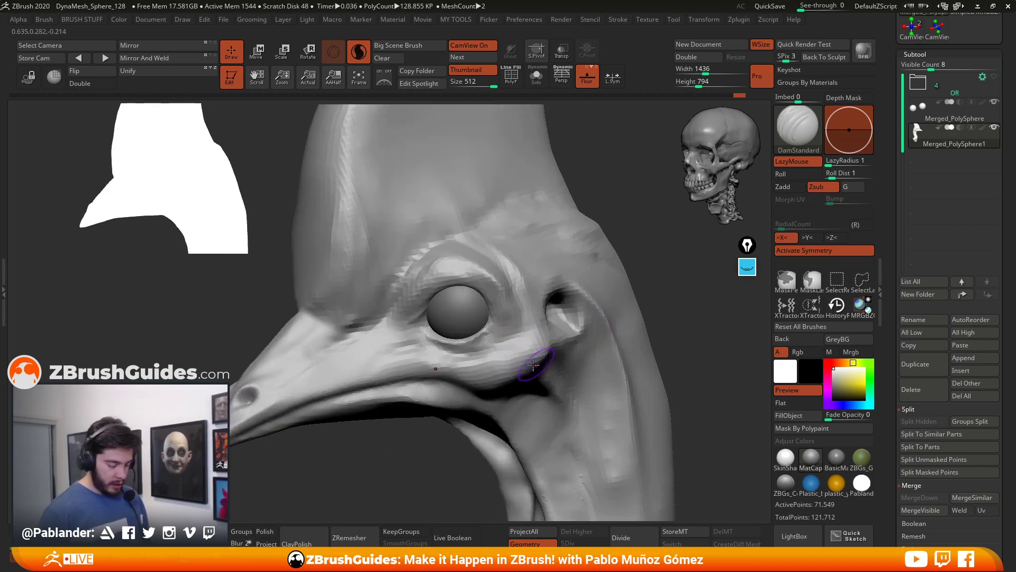
key(b)
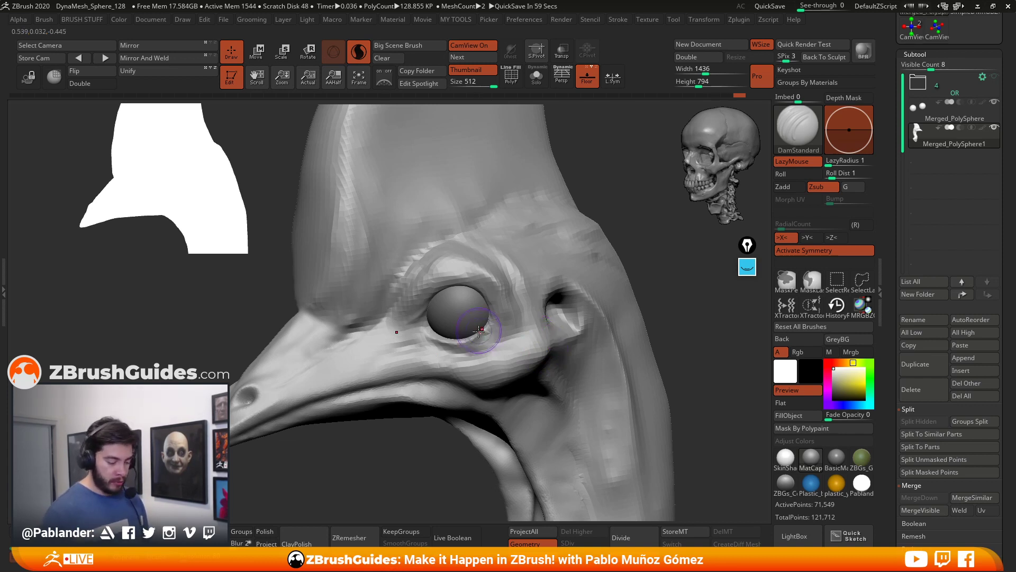
click(537, 80)
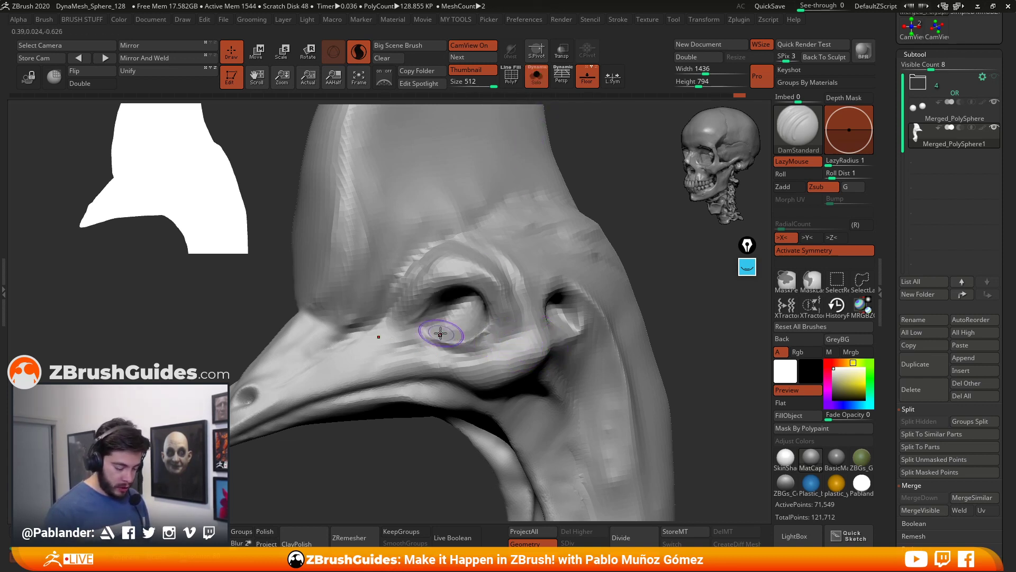
mouse_move(438, 332)
mouse_down()
mouse_move(488, 329)
mouse_move(479, 333)
mouse_up()
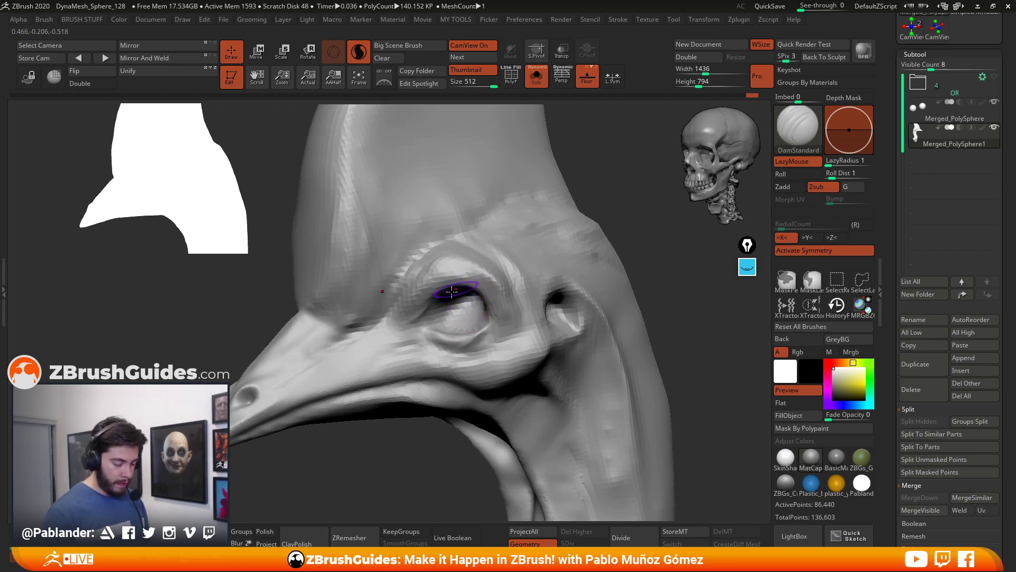
click(358, 51)
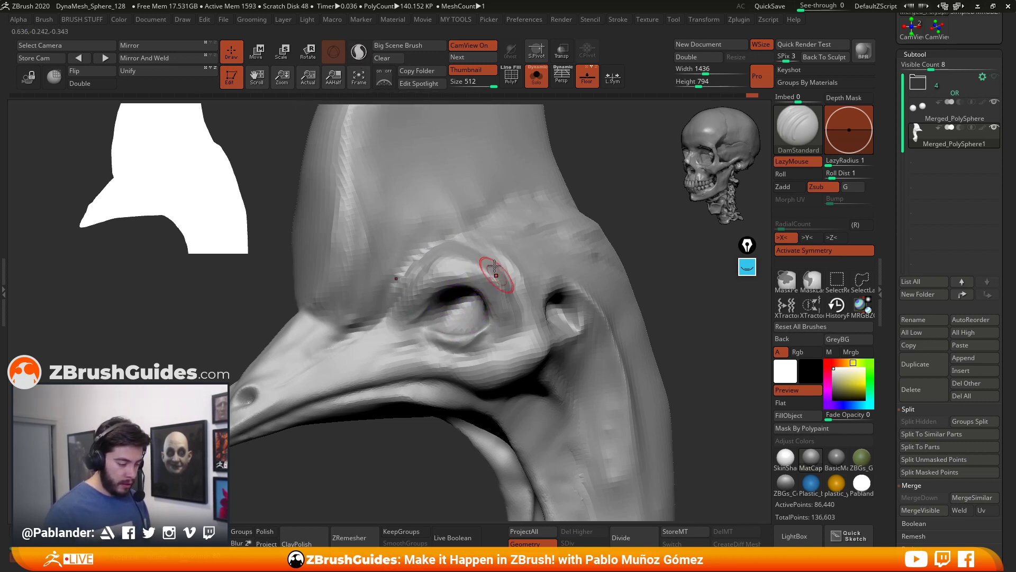
click(539, 84)
click(358, 51)
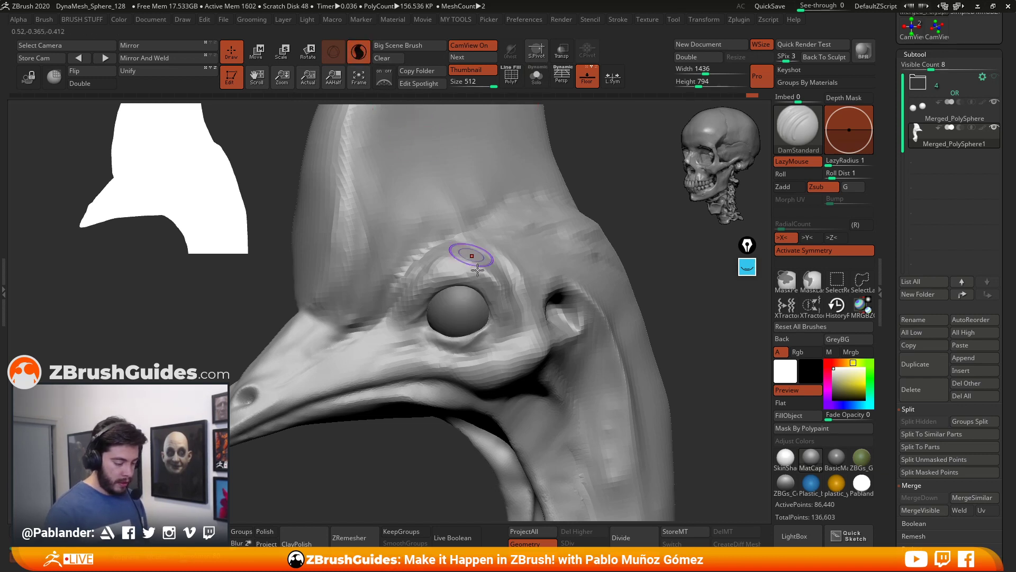
mouse_move(479, 283)
mouse_down()
mouse_move(484, 273)
mouse_move(480, 286)
mouse_move(435, 304)
mouse_move(500, 269)
mouse_up()
click(536, 76)
drag(551, 111, 496, 256)
mouse_move(594, 202)
mouse_down()
mouse_move(603, 224)
mouse_move(594, 245)
mouse_up()
key(ctrl+z)
key(ctrl+z)
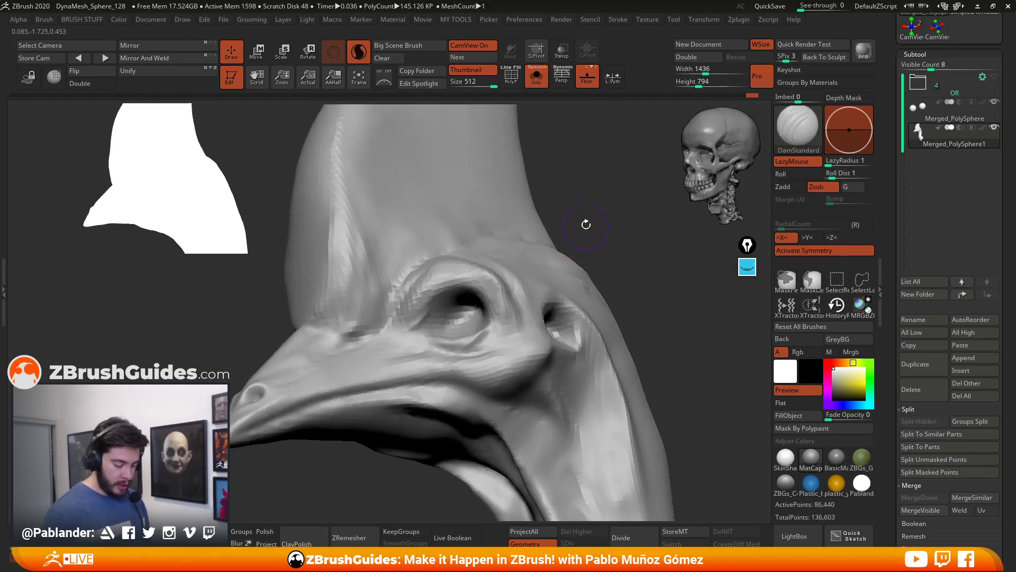
Step: Carve the lower eyelid crease with the eyeball shown, smoothing the area behind the eye
shift+drag(562, 158, 587, 200)
drag(651, 204, 614, 206)
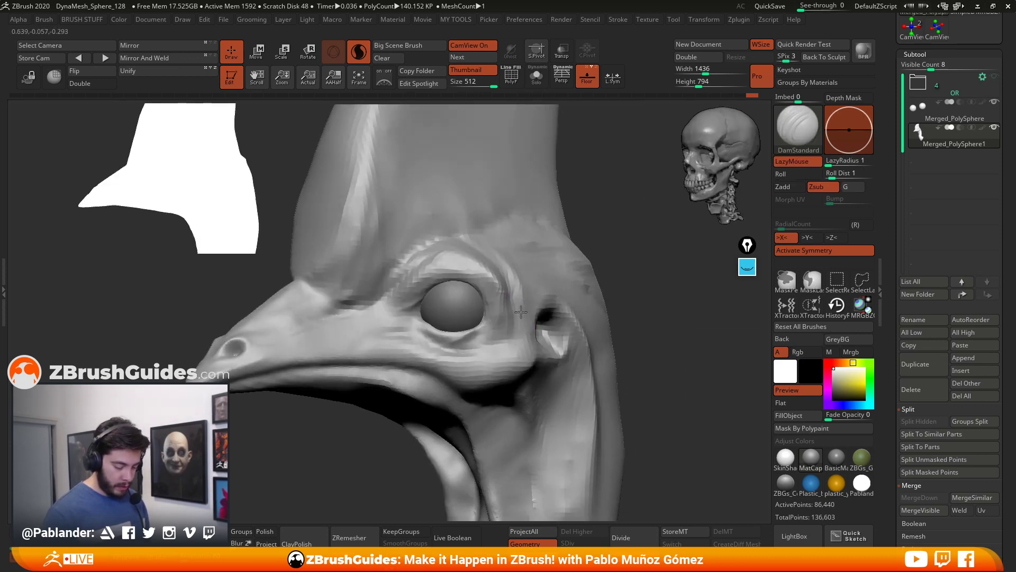
drag(476, 341, 489, 334)
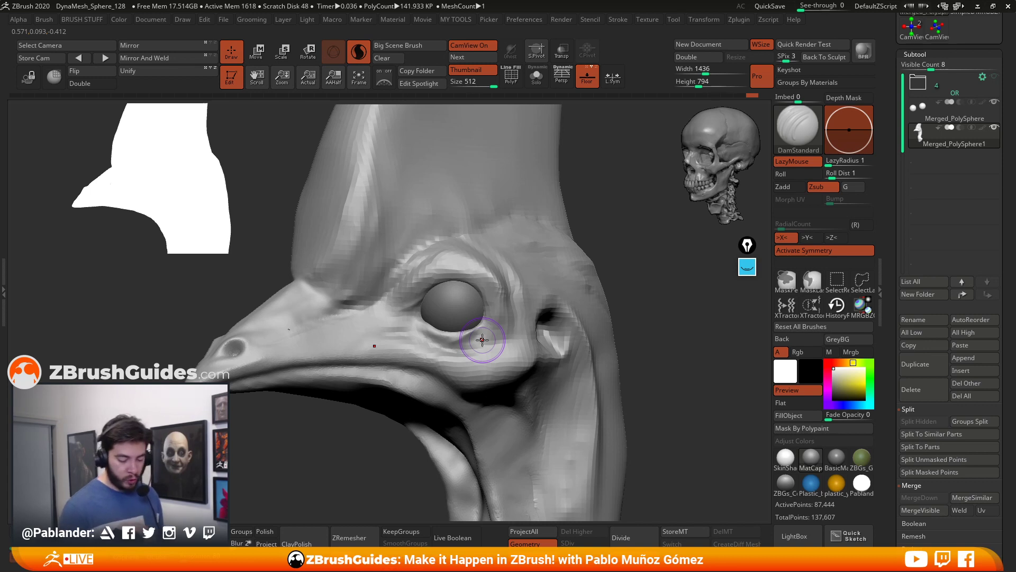
drag(482, 339, 459, 333)
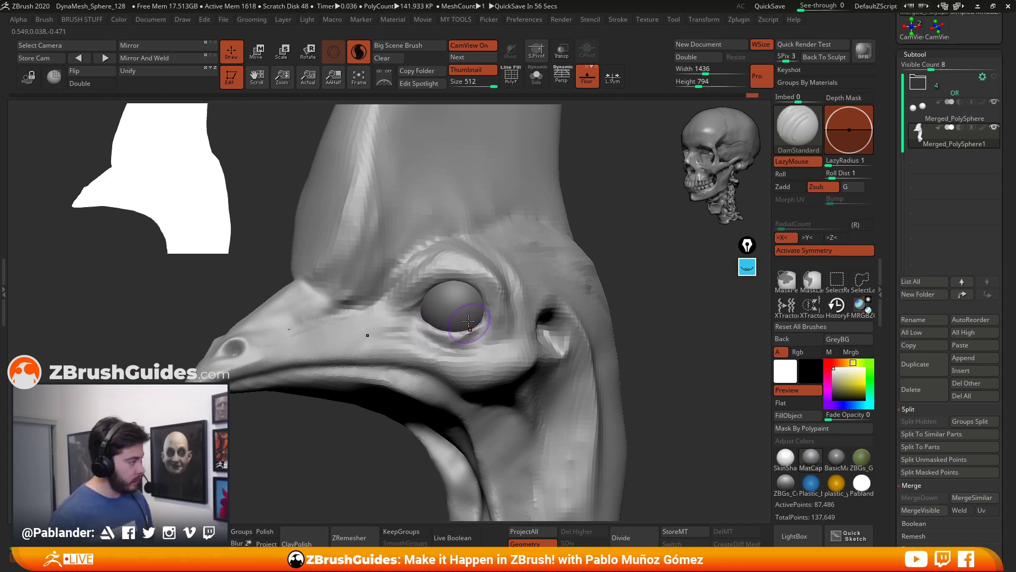
drag(453, 348, 443, 344)
mouse_move(502, 323)
shift+mouse_down()
mouse_move(517, 317)
mouse_move(490, 328)
shift+mouse_up()
right_click(482, 383)
right_click(493, 325)
alt+right_drag(493, 327, 494, 340)
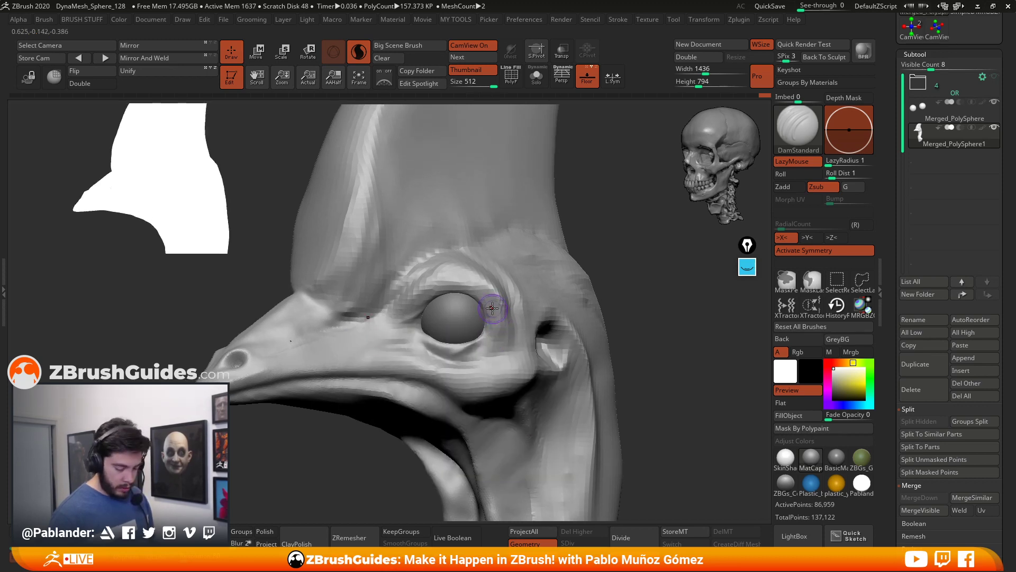
Step: Undo the last stroke and carve the lower eyelid rim around the eyeball, from its back corner to its underside
key(ctrl+z)
mouse_move(461, 360)
mouse_down()
mouse_move(416, 331)
mouse_move(434, 354)
mouse_move(475, 350)
mouse_up()
drag(492, 296, 479, 350)
alt+right_drag(503, 347, 516, 345)
drag(504, 339, 446, 356)
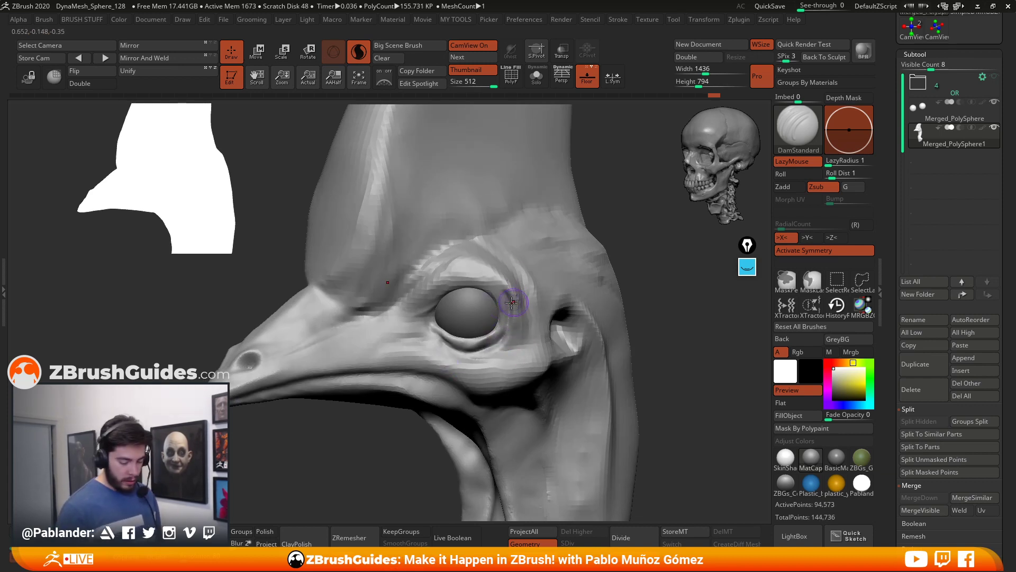
Step: Carve the upper eyelid crease and the front and back eye corners with DamStandard
mouse_move(493, 284)
mouse_down()
mouse_move(432, 294)
mouse_move(455, 280)
mouse_move(403, 310)
mouse_up()
drag(452, 273, 400, 309)
drag(440, 281, 380, 327)
mouse_move(482, 273)
mouse_down()
mouse_move(463, 289)
mouse_move(440, 283)
mouse_move(465, 302)
mouse_up()
mouse_move(499, 349)
mouse_down()
mouse_move(458, 363)
mouse_move(464, 356)
mouse_move(418, 332)
mouse_move(435, 344)
mouse_move(406, 350)
mouse_move(490, 356)
mouse_move(534, 333)
mouse_move(418, 347)
mouse_up()
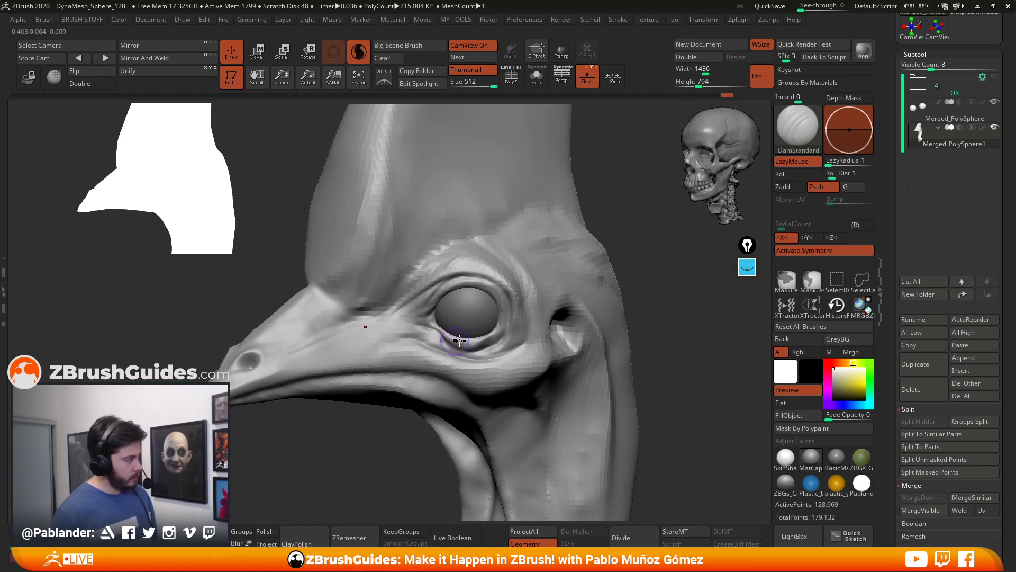
Step: Carve wrinkles around the eye and across the cheek toward the beak, then soften the folds beneath the eye
mouse_move(498, 365)
mouse_down()
mouse_move(392, 355)
mouse_move(457, 378)
mouse_up()
mouse_move(394, 352)
mouse_down()
mouse_move(465, 385)
mouse_move(391, 351)
mouse_up()
mouse_move(521, 365)
right_down()
mouse_move(515, 328)
mouse_move(454, 341)
right_up()
drag(441, 322, 533, 383)
right_drag(532, 384, 490, 397)
mouse_move(426, 317)
mouse_down()
mouse_move(488, 357)
mouse_move(525, 300)
mouse_move(512, 306)
mouse_up()
drag(547, 272, 533, 331)
right_drag(531, 343, 529, 314)
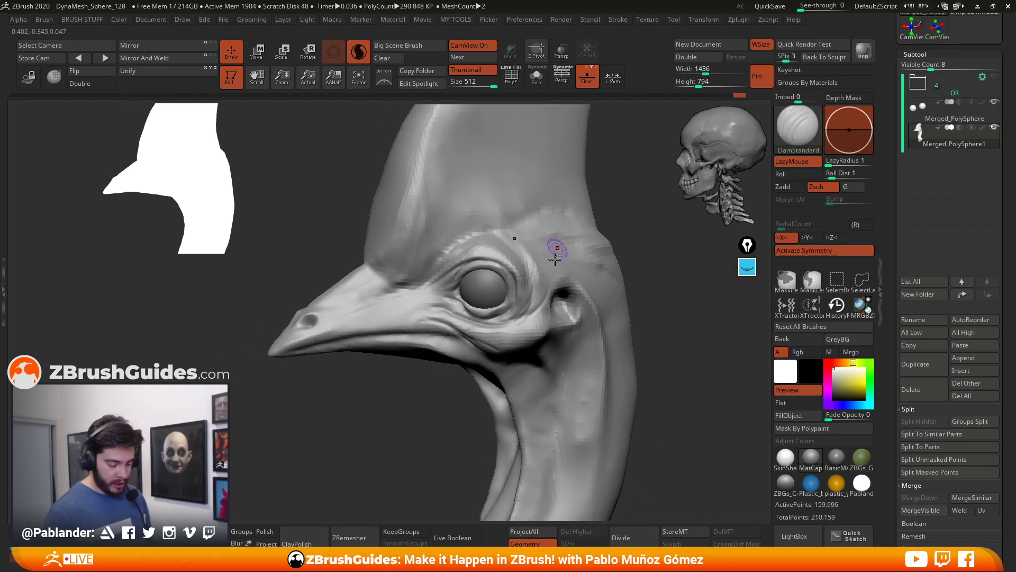
key(shift)
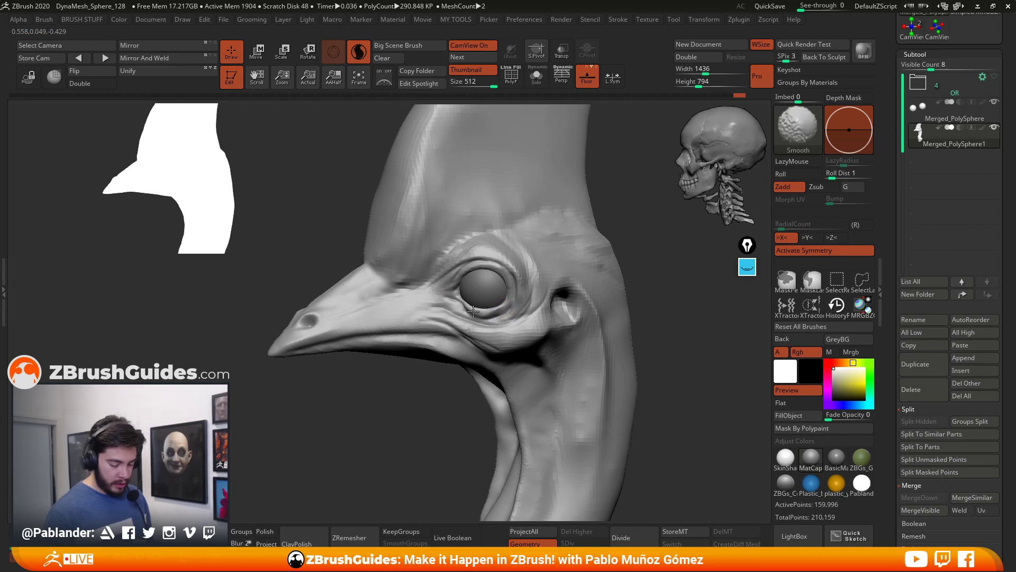
drag(509, 310, 480, 323)
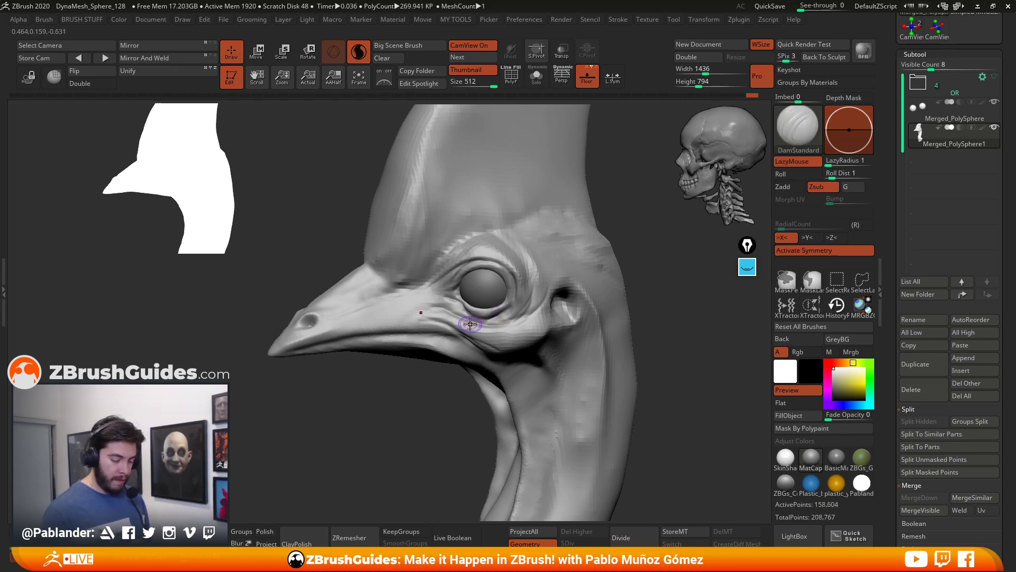
Step: Carve the mouth line between the upper and lower beak, from the cheek toward the tip
right_drag(513, 324, 522, 289)
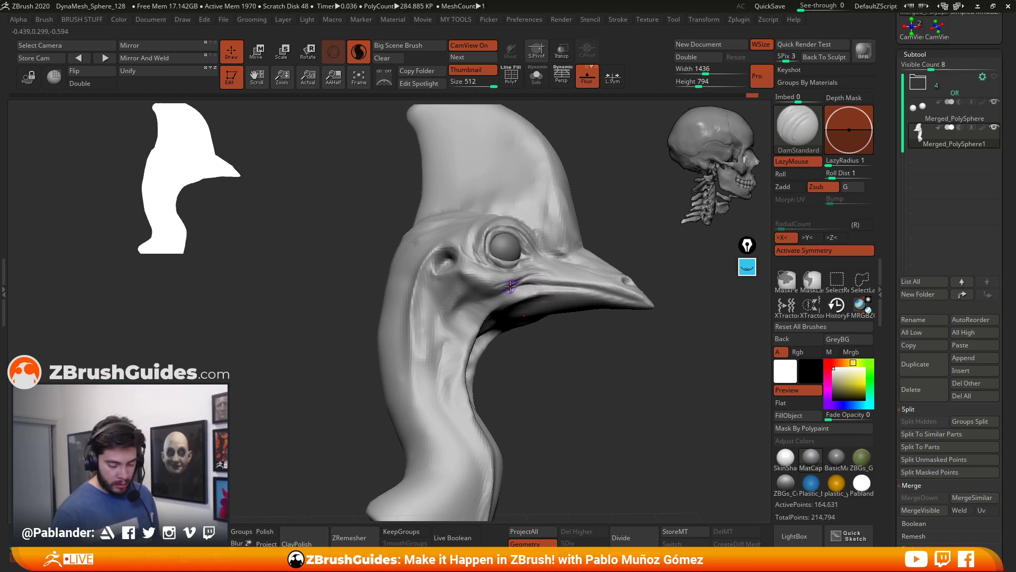
right_drag(620, 350, 494, 327)
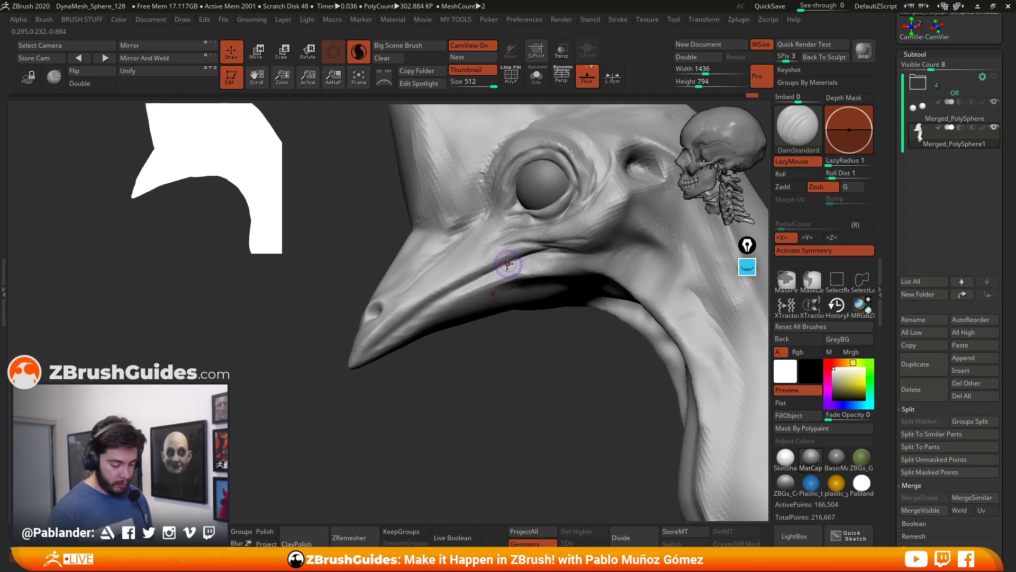
drag(515, 260, 393, 332)
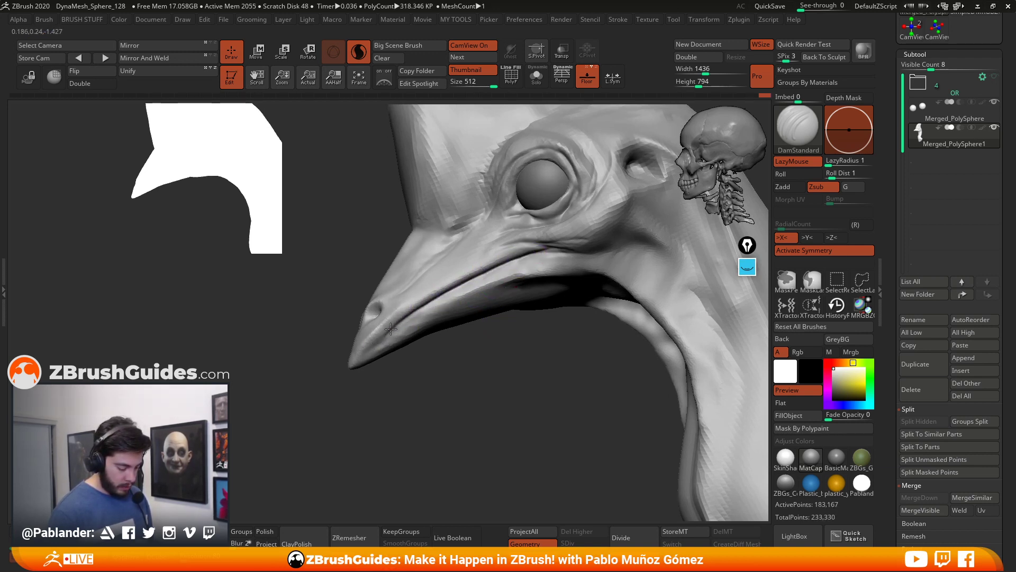
Step: Adjust the DamStandard brush size and deepen the mouth line below the nostril, extending it to the beak tip
mouse_move(383, 343)
right_down()
mouse_move(408, 386)
mouse_move(438, 358)
mouse_move(388, 318)
right_up()
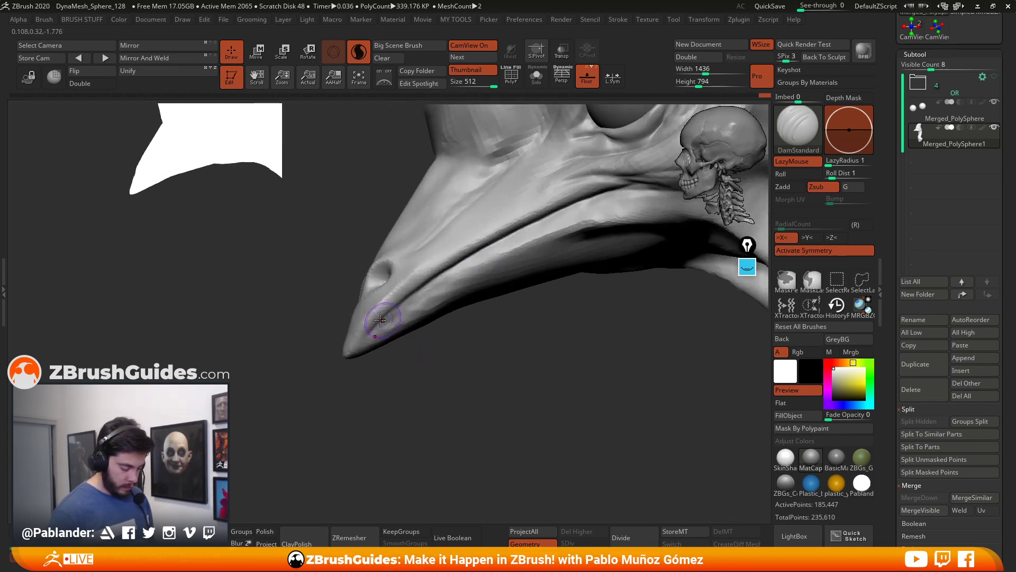
key(space)
drag(435, 294, 424, 293)
right_drag(423, 294, 463, 295)
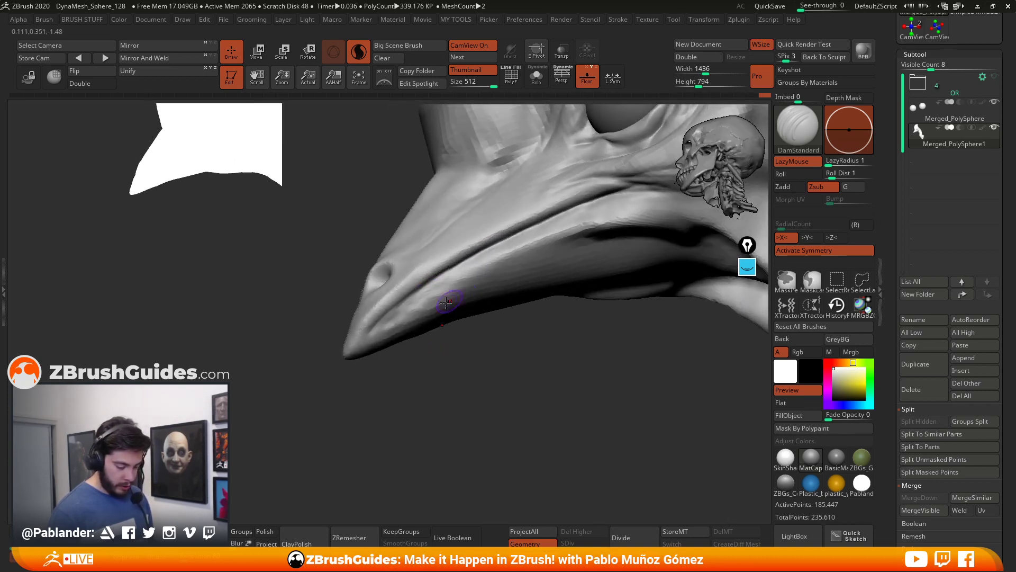
drag(437, 276, 388, 308)
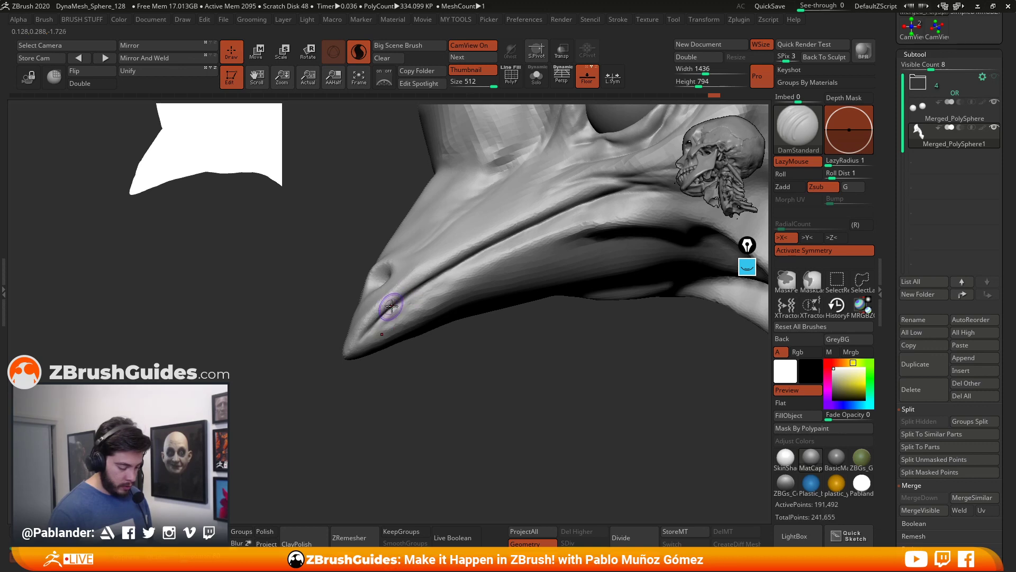
right_drag(359, 360, 367, 333)
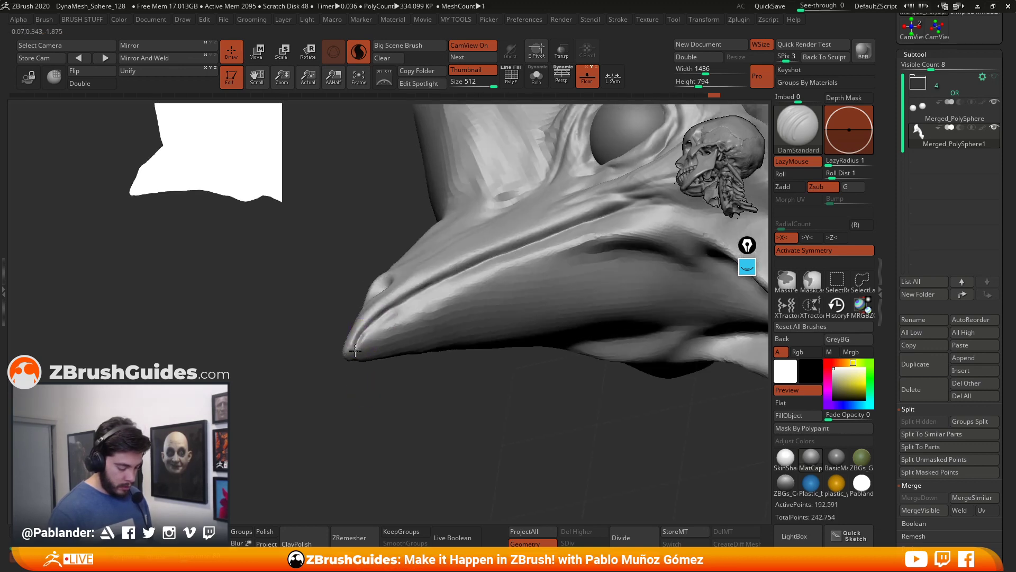
drag(395, 302, 404, 300)
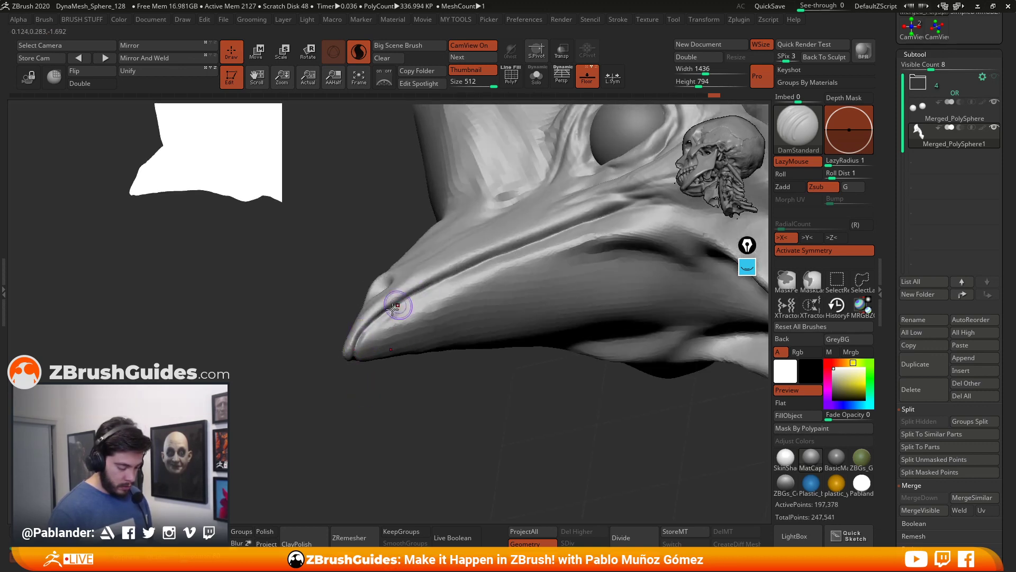
right_drag(396, 377, 385, 309)
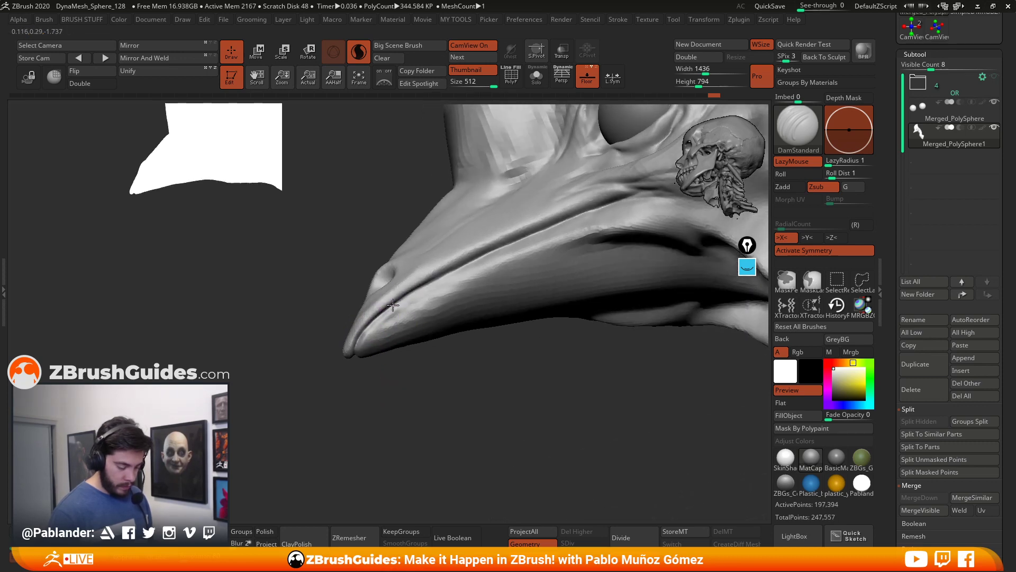
drag(415, 292, 480, 256)
Step: Review the whole head and neck from both sides, and inspect the mesh density with PolyFrame on
right_drag(518, 382, 486, 364)
drag(536, 334, 472, 358)
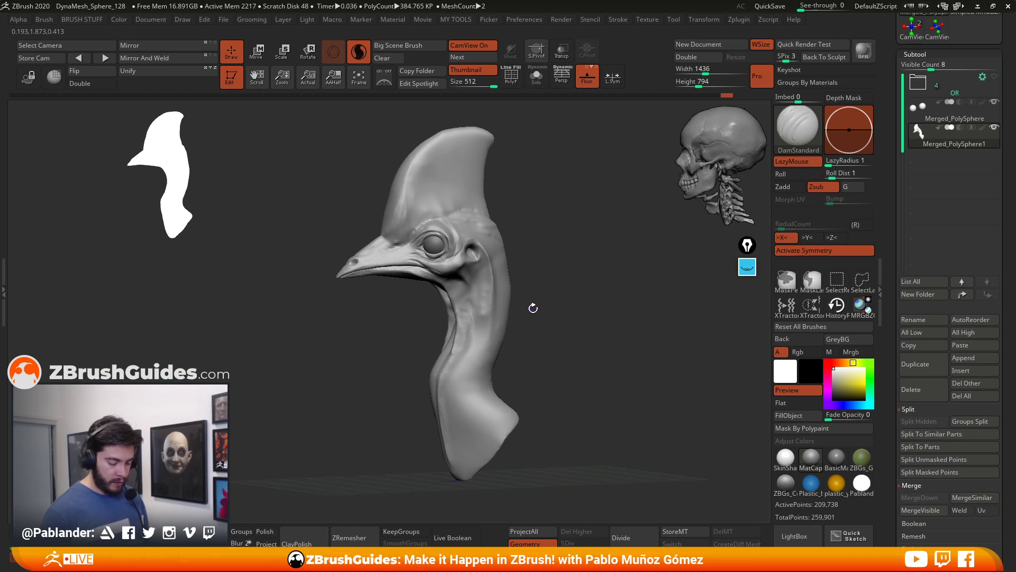
drag(570, 325, 568, 336)
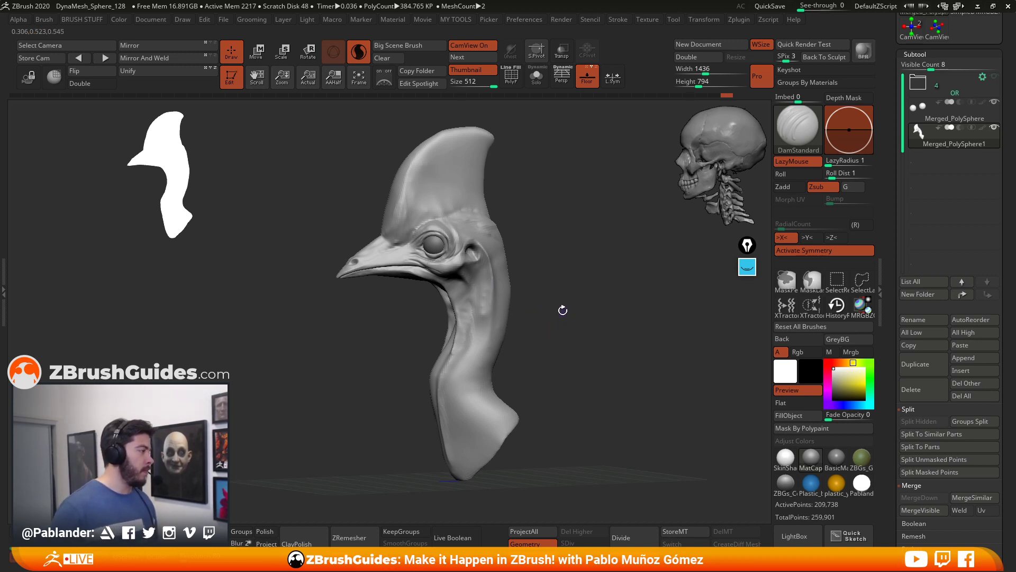
drag(585, 334, 505, 264)
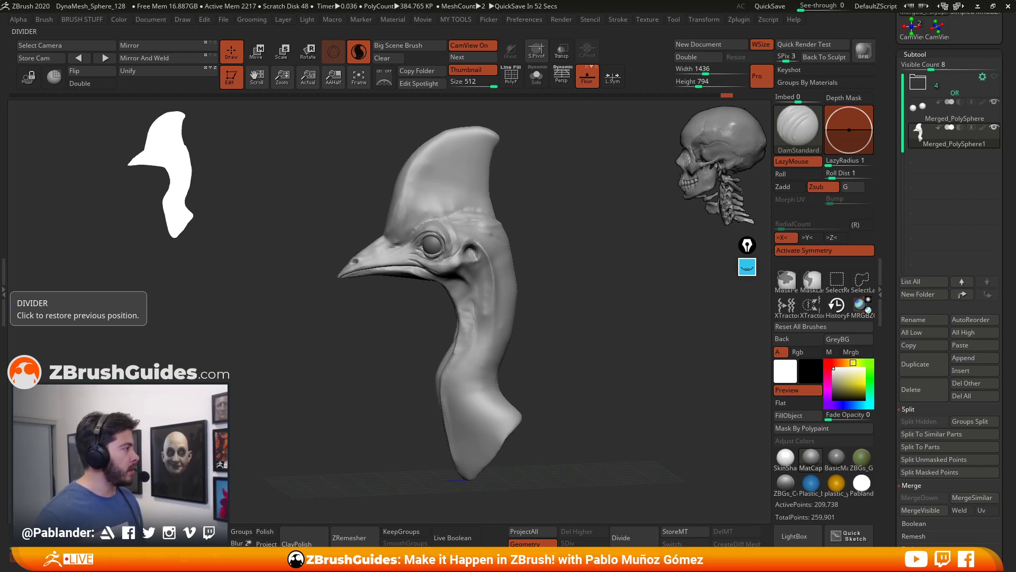
drag(561, 357, 570, 334)
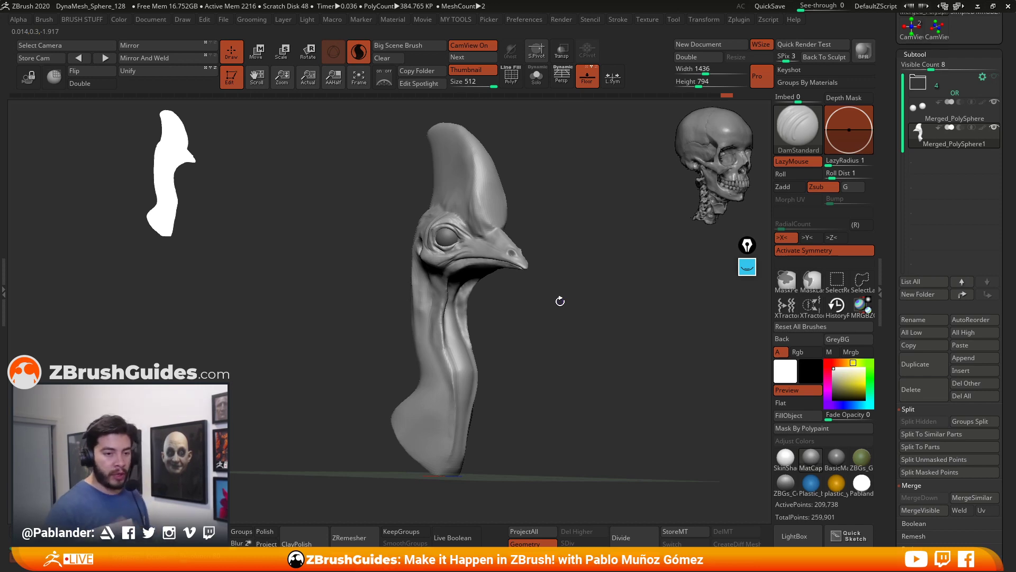
click(512, 77)
drag(585, 385, 587, 385)
ctrl+right_drag(519, 319, 553, 435)
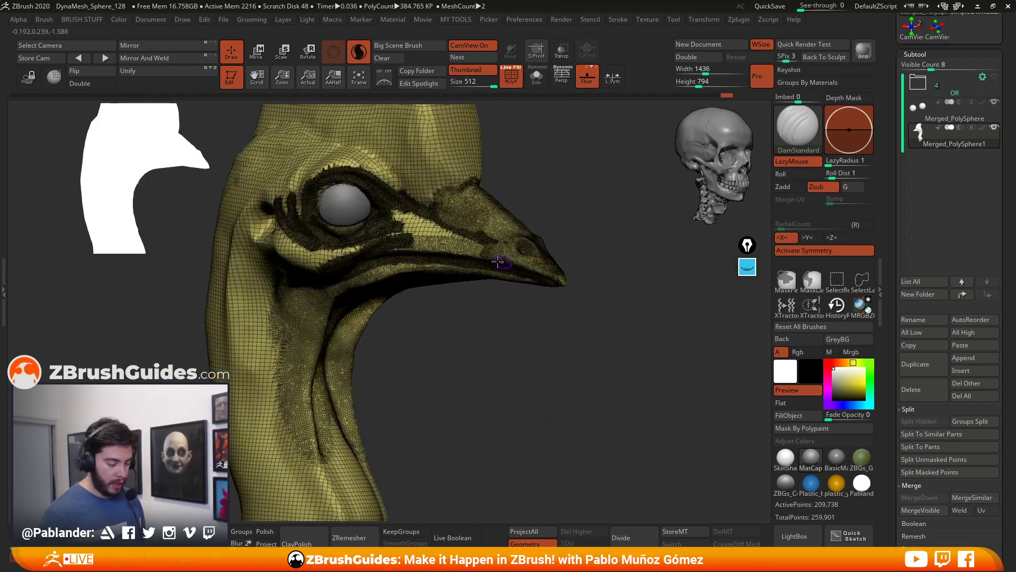
drag(488, 368, 534, 347)
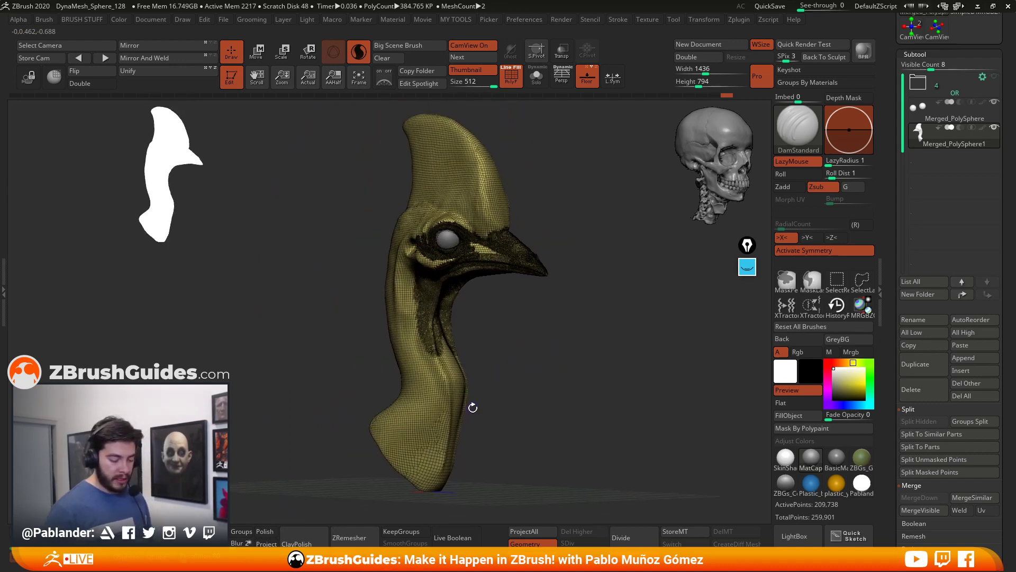
drag(497, 431, 441, 277)
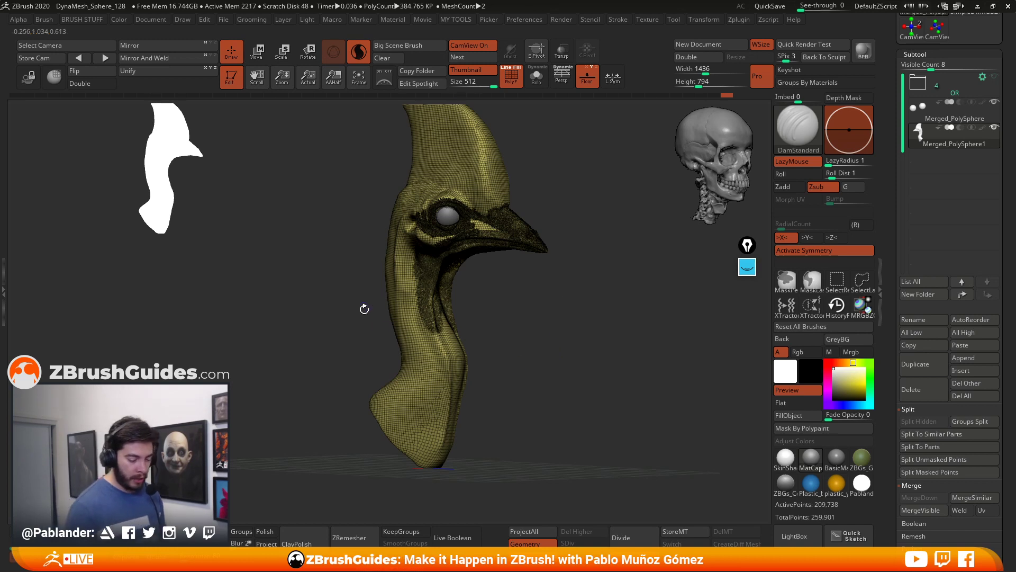
Step: Turn off PolyFrame and the silhouette thumbnail, and check the head and neck from slightly different angles
drag(553, 299, 544, 347)
click(510, 76)
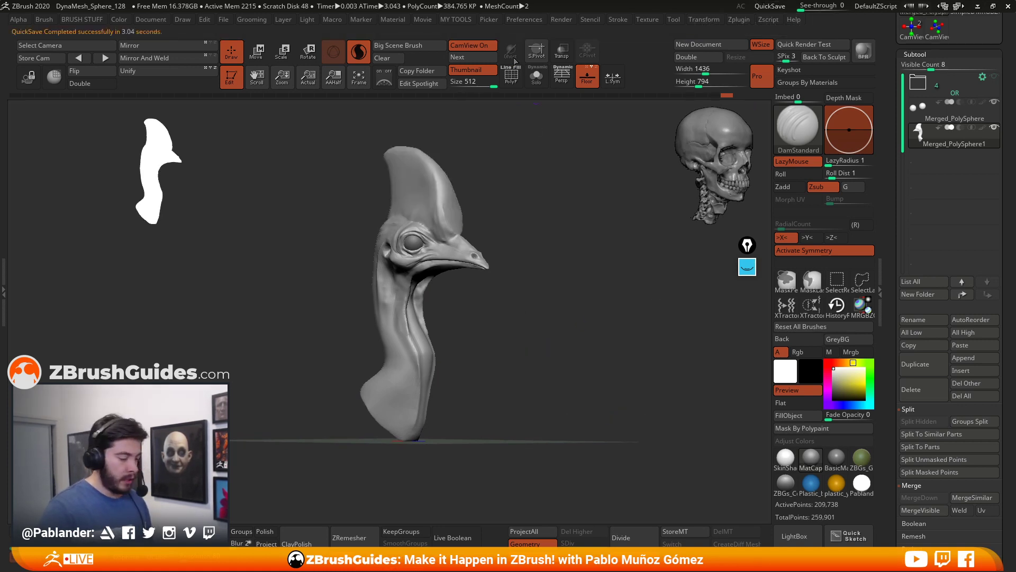
click(468, 71)
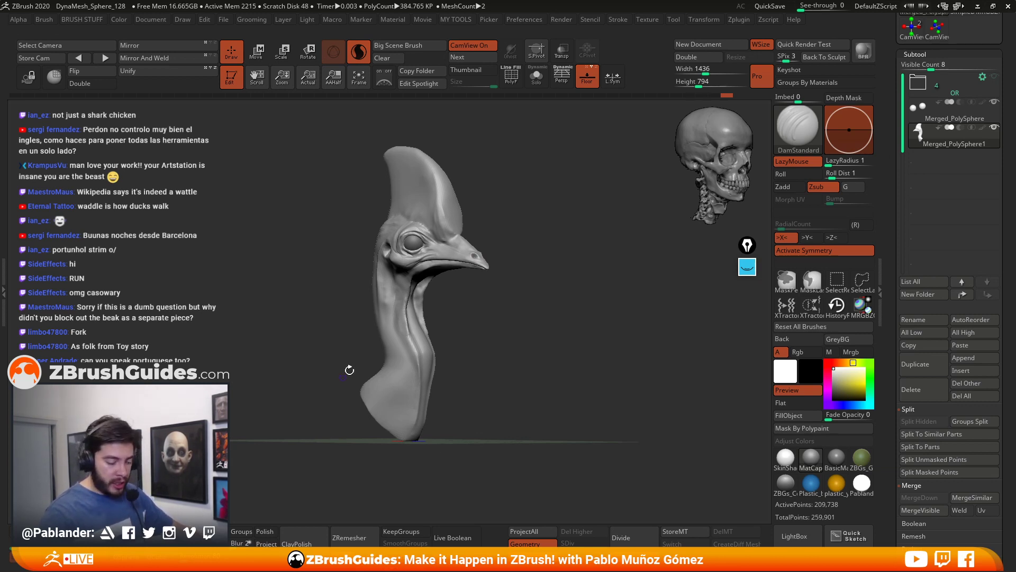
mouse_move(506, 324)
mouse_down()
mouse_move(529, 336)
mouse_move(517, 336)
mouse_up()
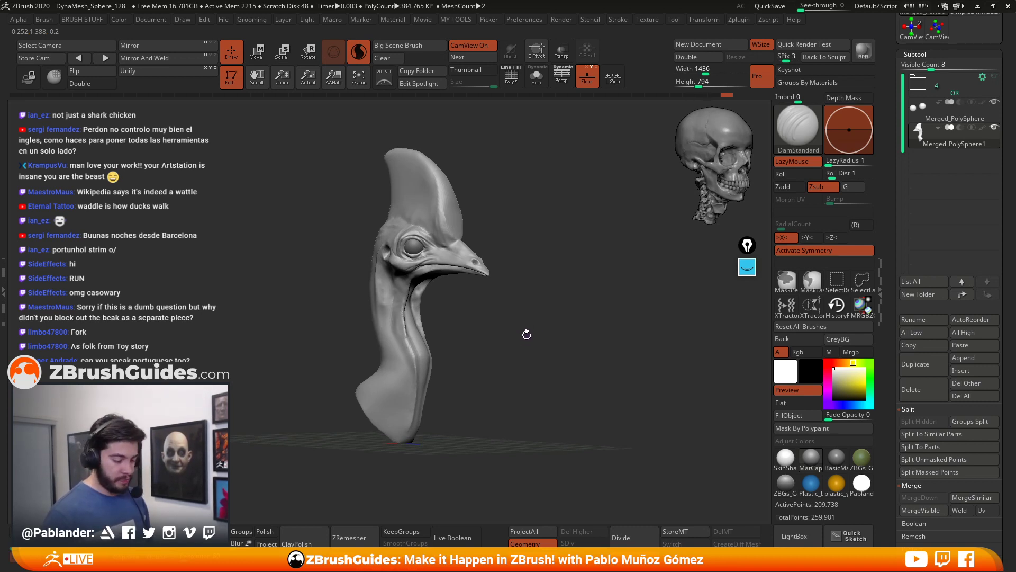
drag(526, 331, 529, 375)
drag(520, 332, 529, 391)
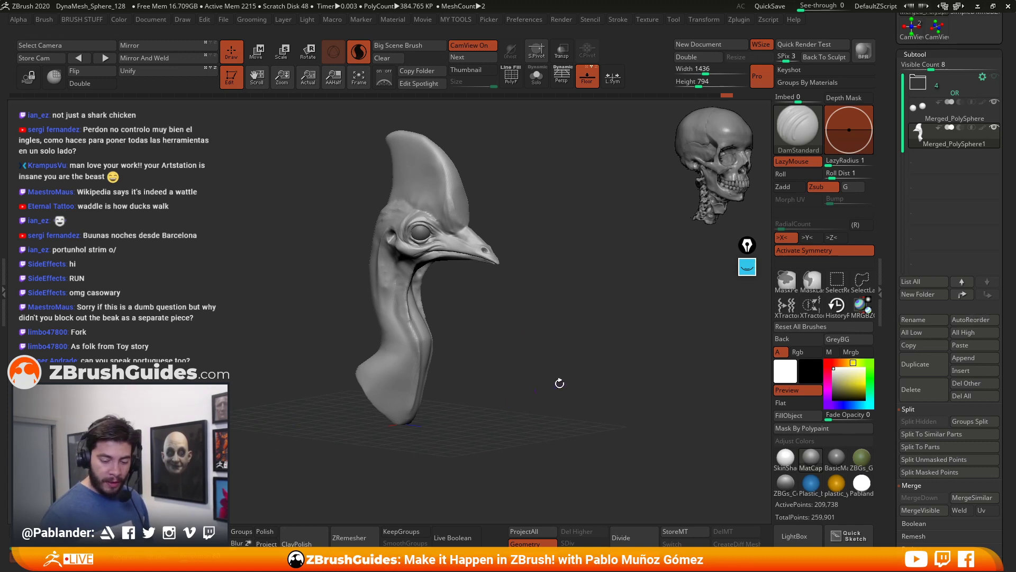
Step: Draw a symmetrical pair of tubes with the CurveTube brush, hanging from the front of the neck to below its base
click(793, 122)
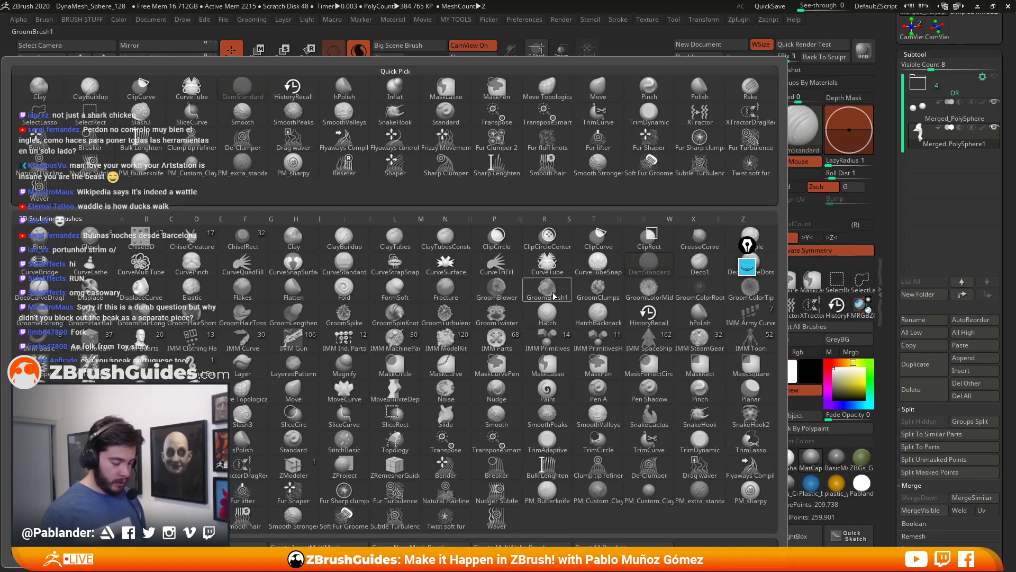
click(547, 265)
mouse_move(532, 316)
mouse_down()
mouse_move(517, 336)
mouse_move(560, 336)
mouse_move(538, 316)
mouse_move(545, 374)
mouse_move(496, 298)
mouse_move(527, 312)
mouse_move(514, 338)
mouse_move(513, 328)
mouse_up()
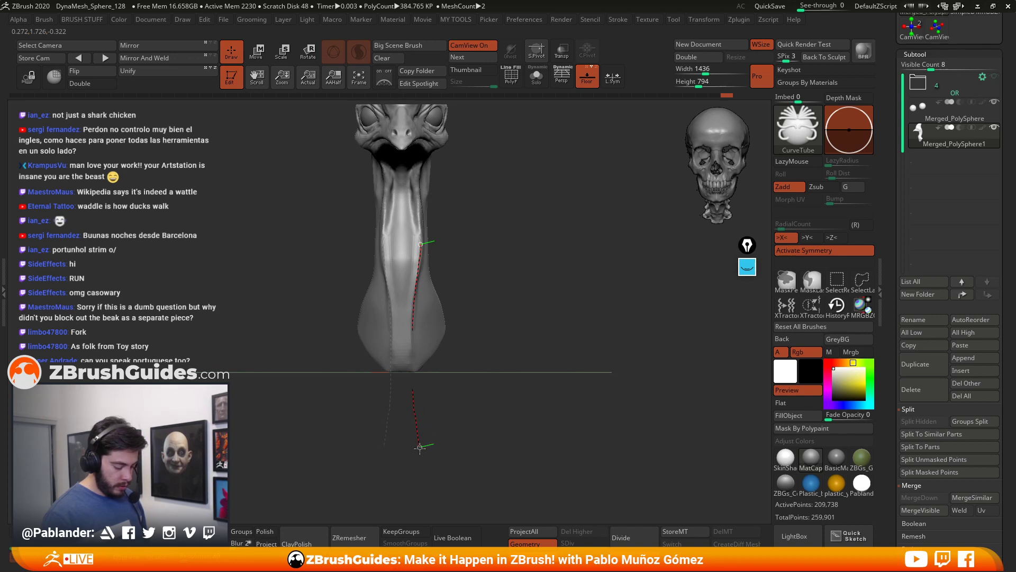
drag(421, 457, 421, 458)
mouse_move(515, 369)
mouse_down()
mouse_move(562, 363)
mouse_move(522, 366)
mouse_up()
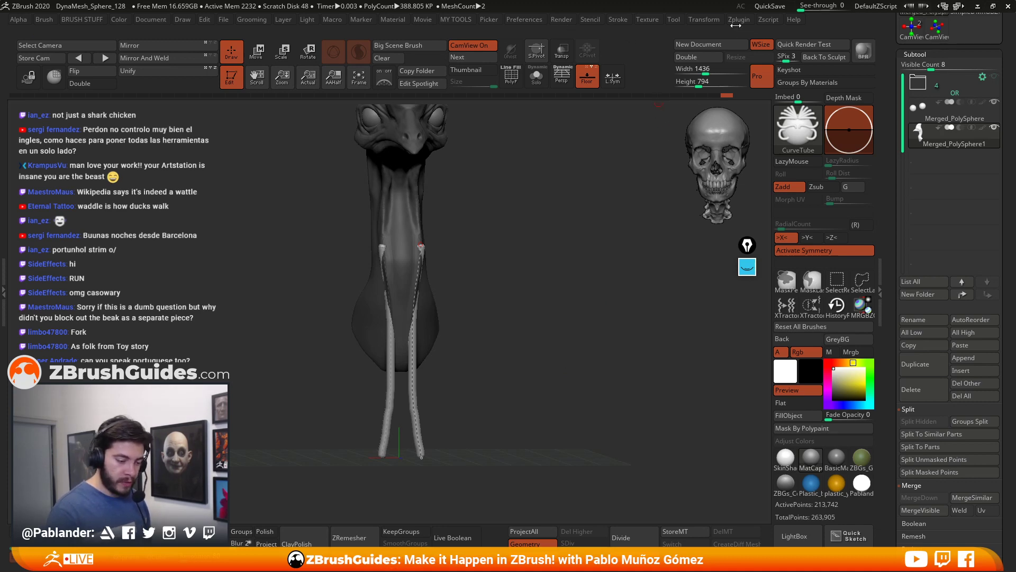
Step: Dock the Stroke palette in the side tray and enable Lock Start for the curve
click(617, 20)
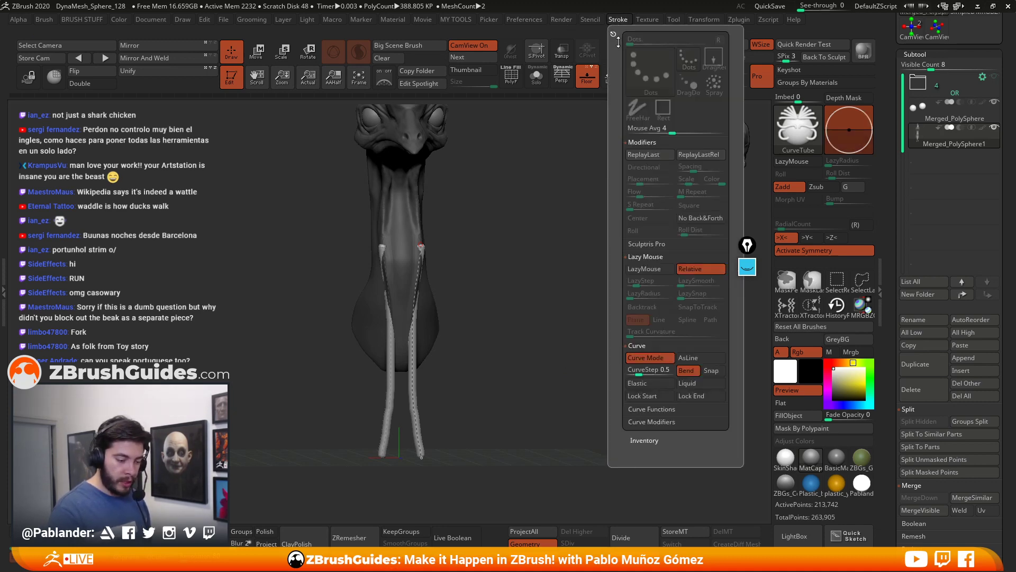
click(614, 35)
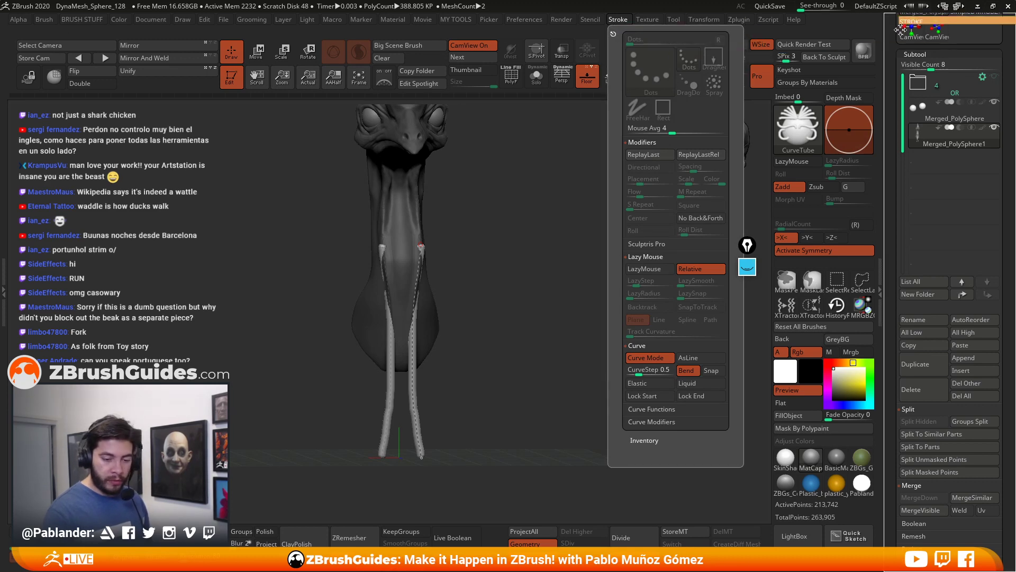
drag(898, 266, 898, 357)
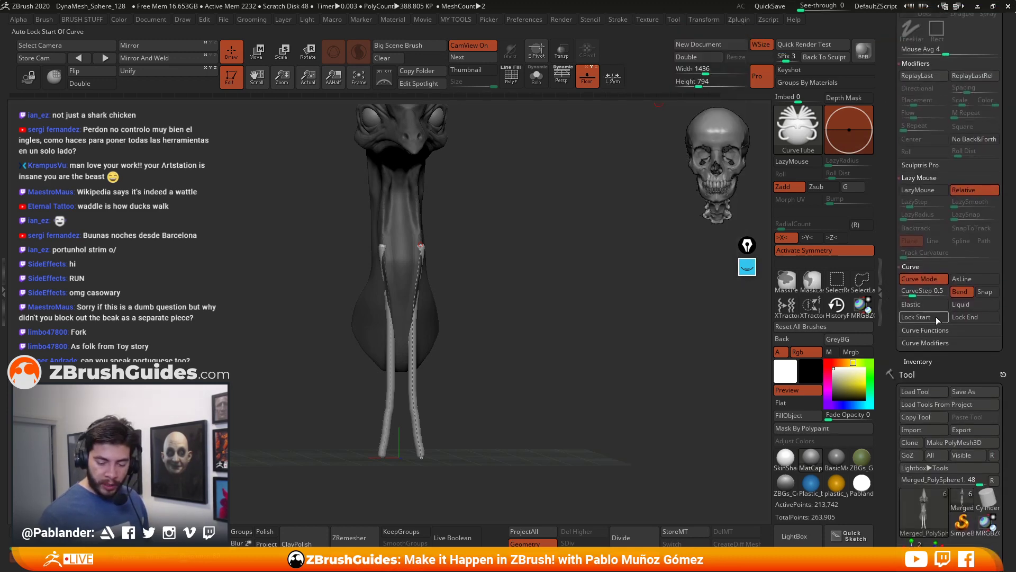
click(927, 316)
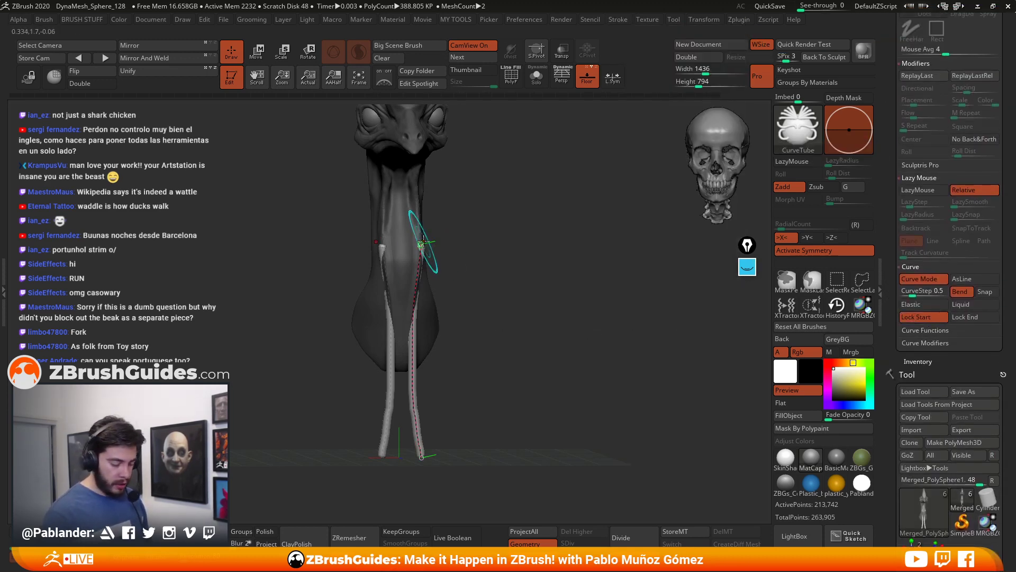
Step: Attach the start of the tube curve to the front of the neck and bend its upper section along the neck's profile
mouse_move(549, 250)
mouse_down()
mouse_move(526, 261)
mouse_move(551, 245)
mouse_up()
shift+right_drag(457, 233, 466, 233)
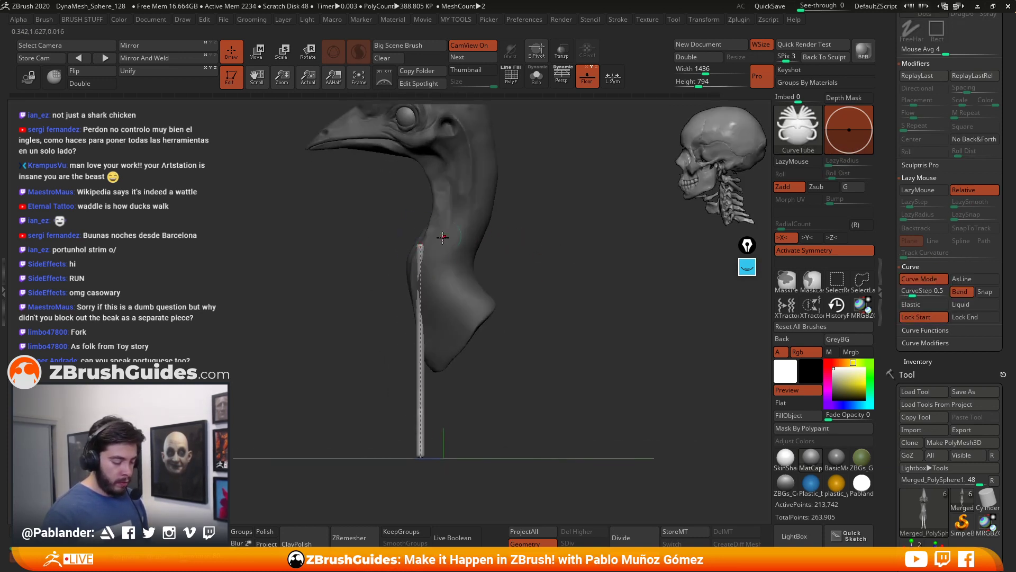
drag(420, 245, 426, 238)
drag(421, 278, 414, 259)
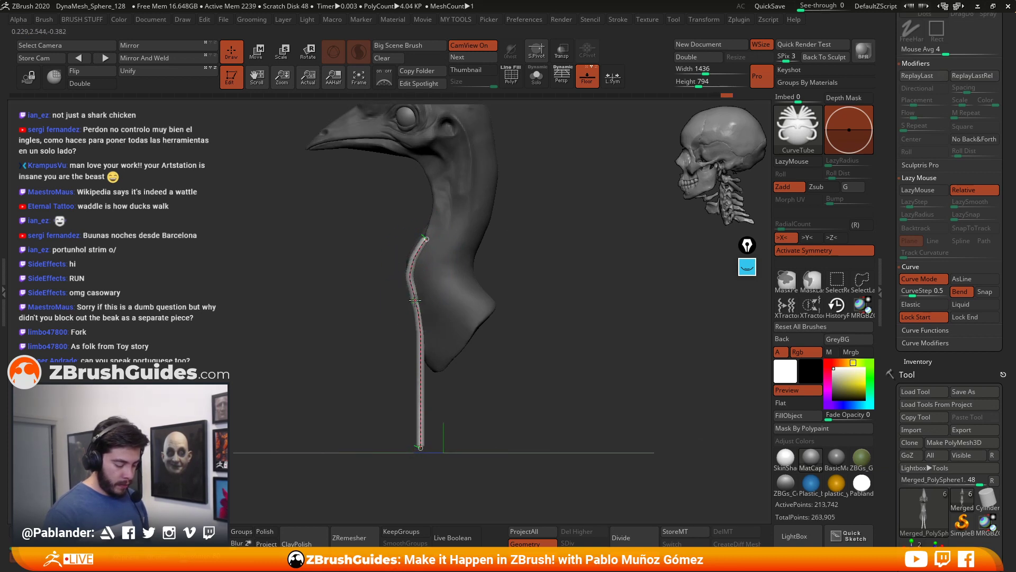
Step: Reshape the middle of the tubes from the front and smooth their lower halves into straighter lines
drag(515, 252, 543, 259)
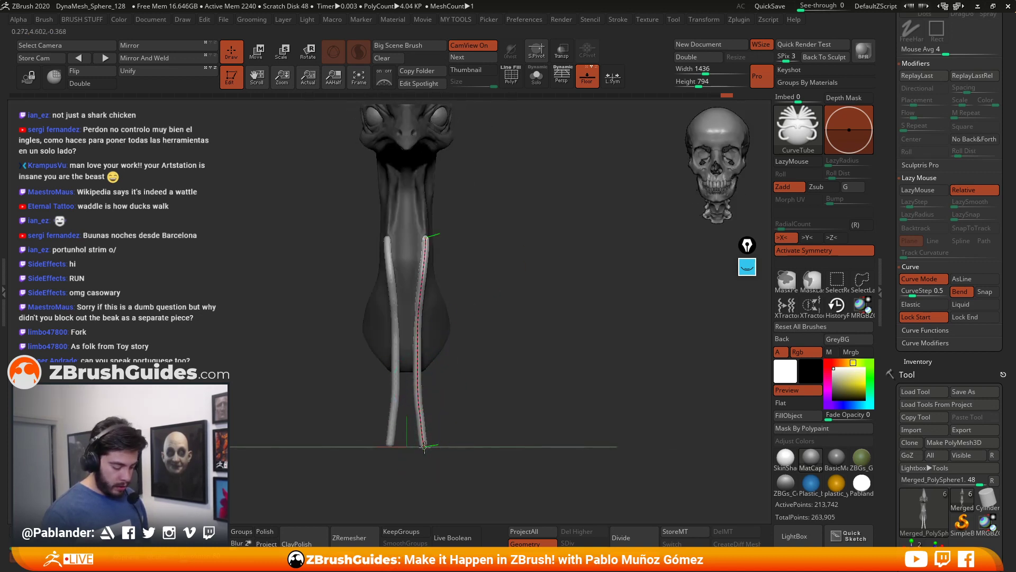
drag(418, 358, 418, 320)
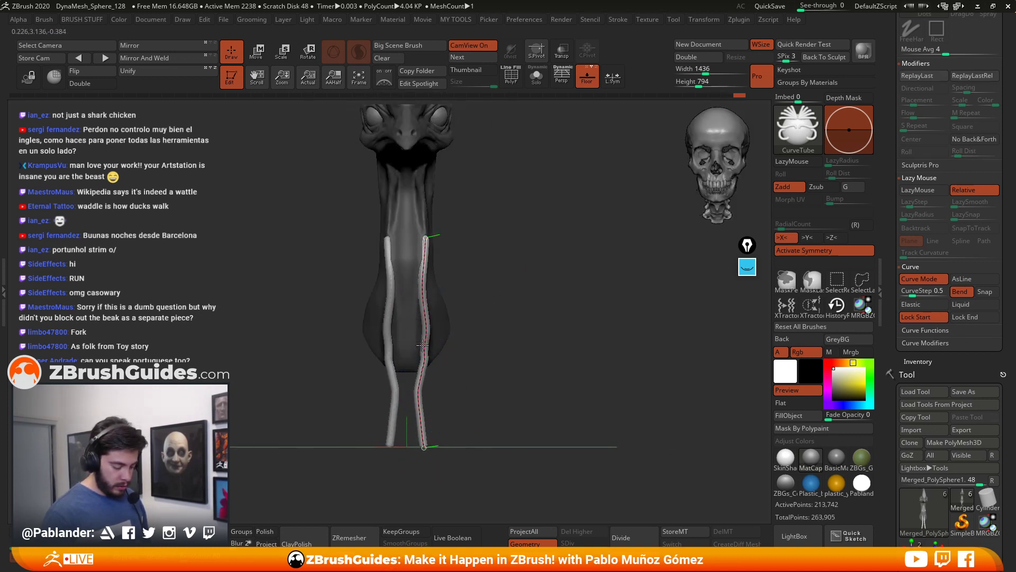
shift+drag(423, 399, 423, 449)
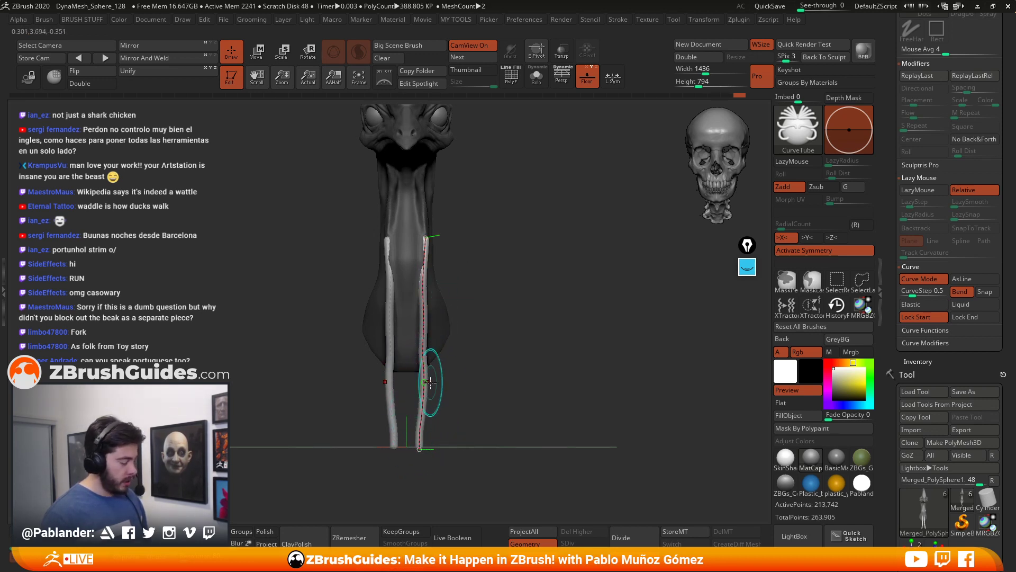
shift+drag(421, 401, 419, 427)
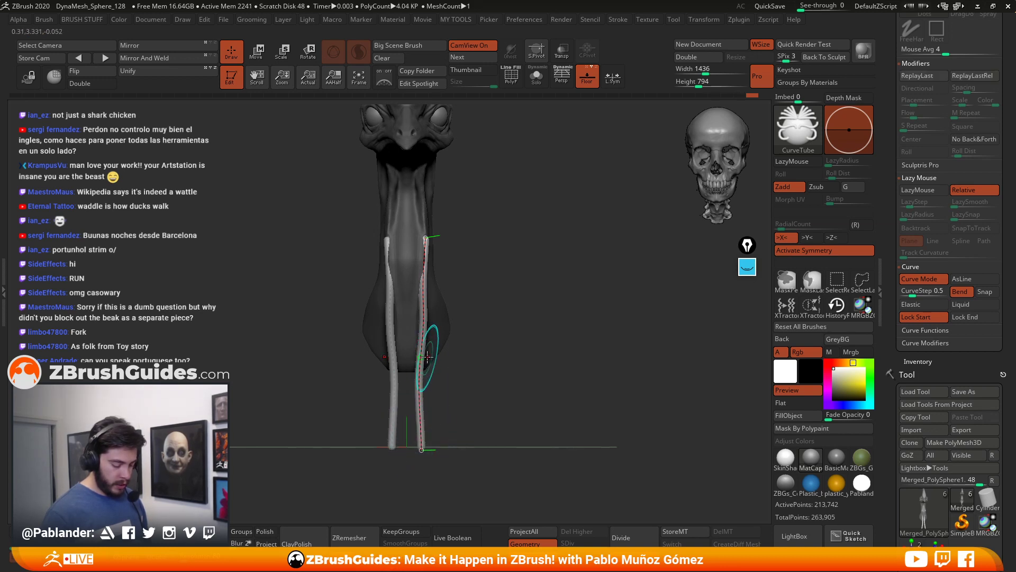
Step: Refine the upper bend of the tubes against the neck in profile and check their placement from several angles
right_drag(434, 268, 328, 268)
drag(422, 267, 429, 251)
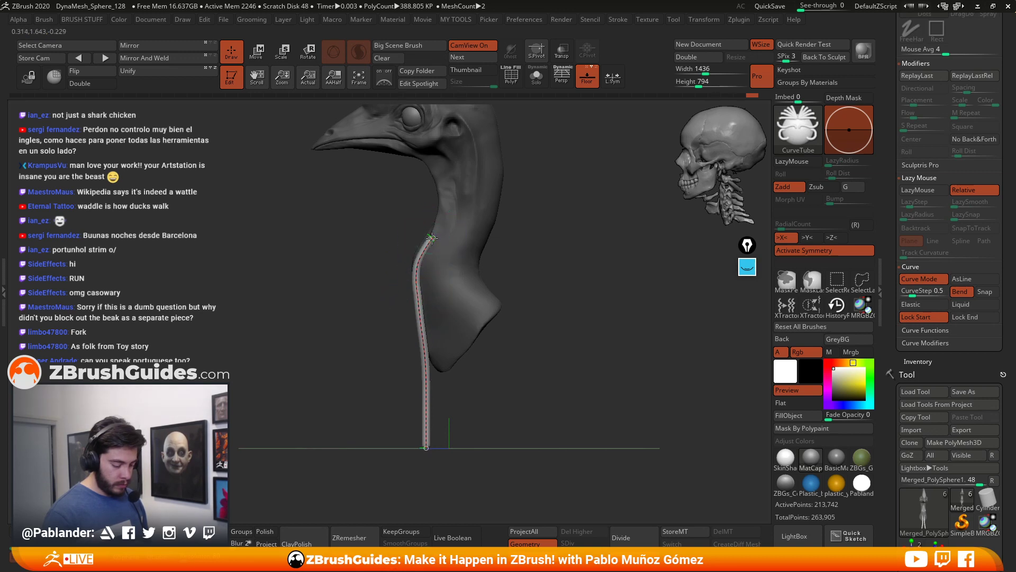
drag(515, 317, 558, 318)
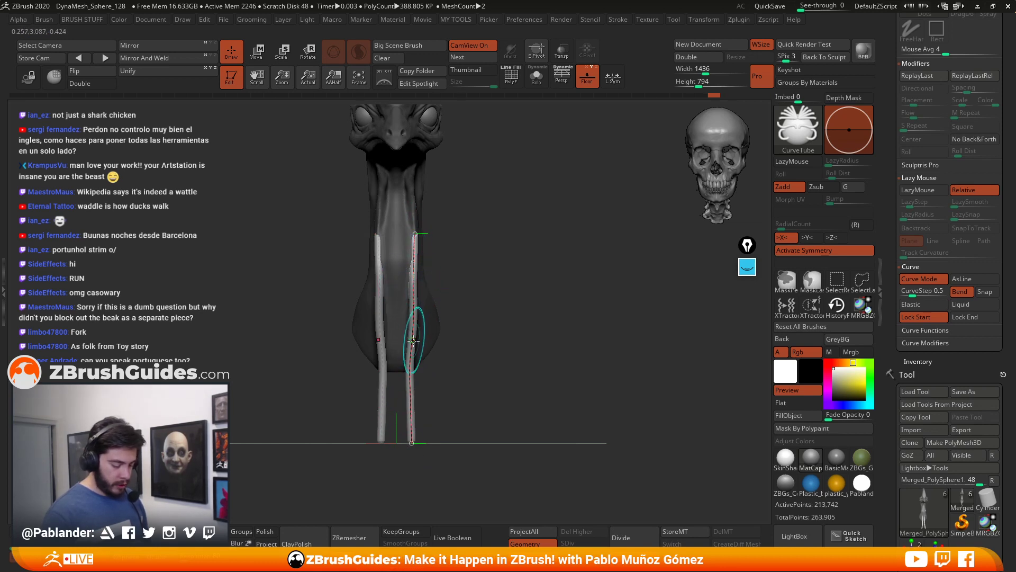
drag(509, 226, 439, 228)
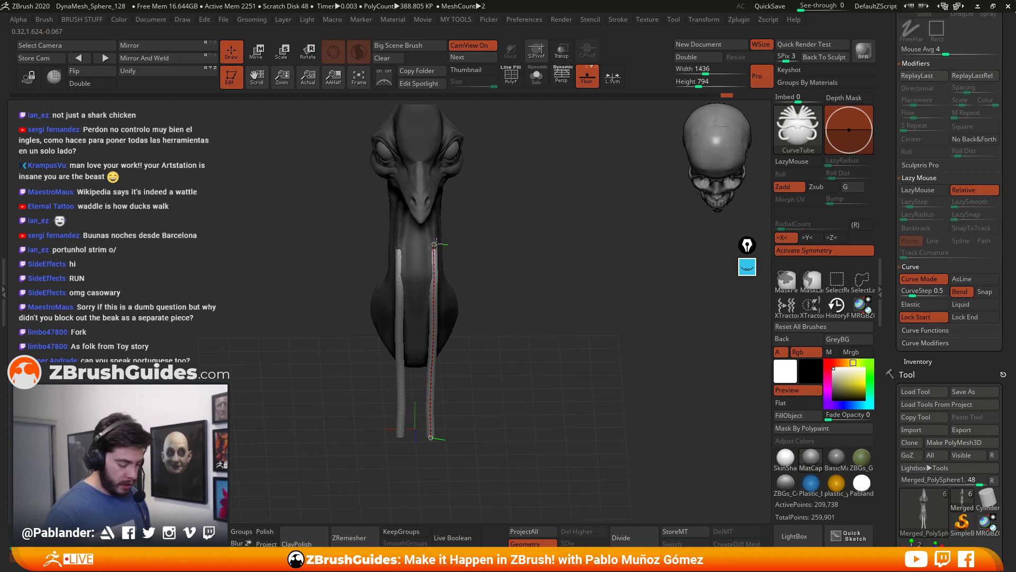
drag(551, 316, 515, 331)
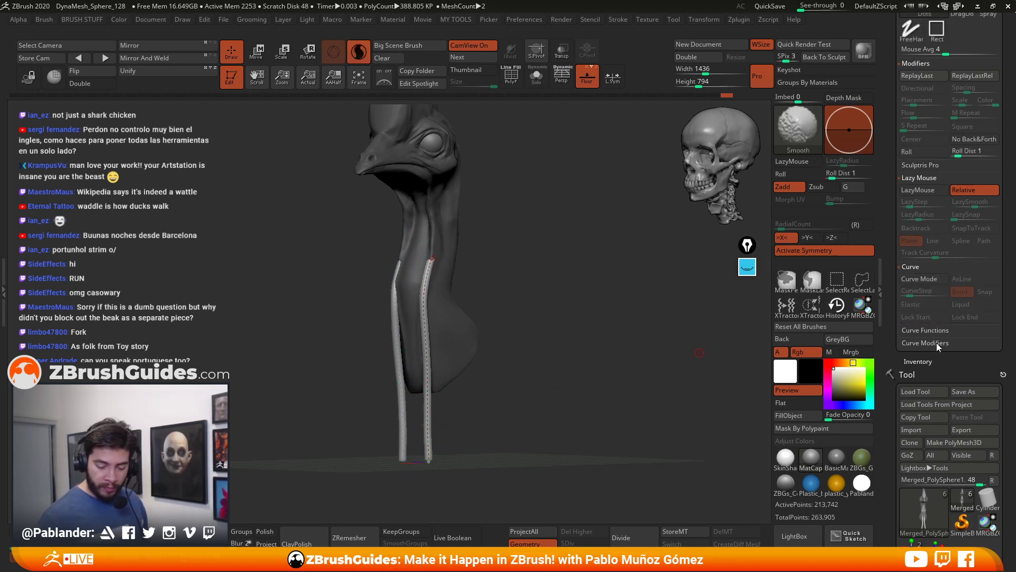
Step: Enable the Size curve modifier, expand the Curve Falloff graph, and update the tubes so they taper along their length
click(921, 342)
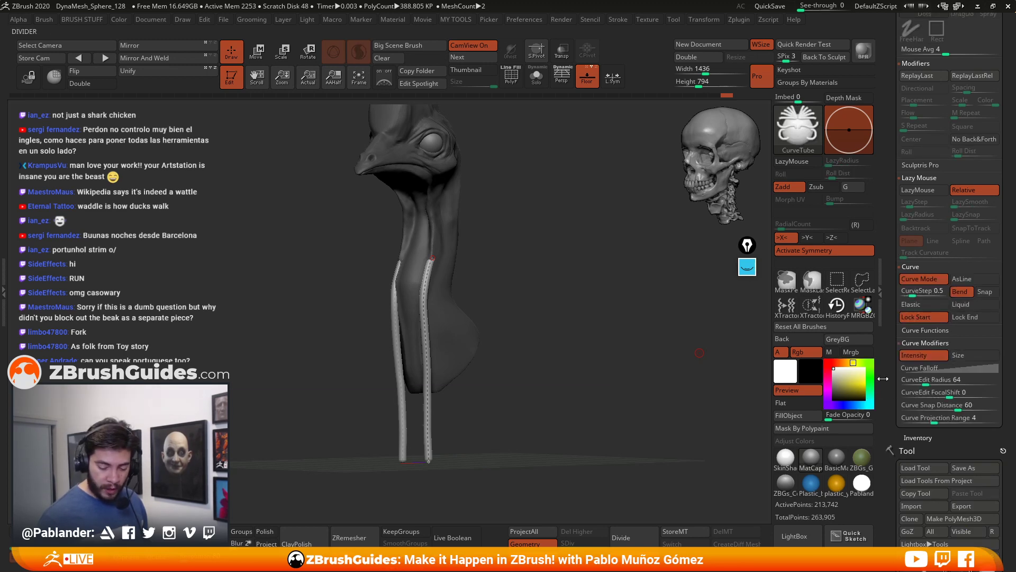
click(974, 355)
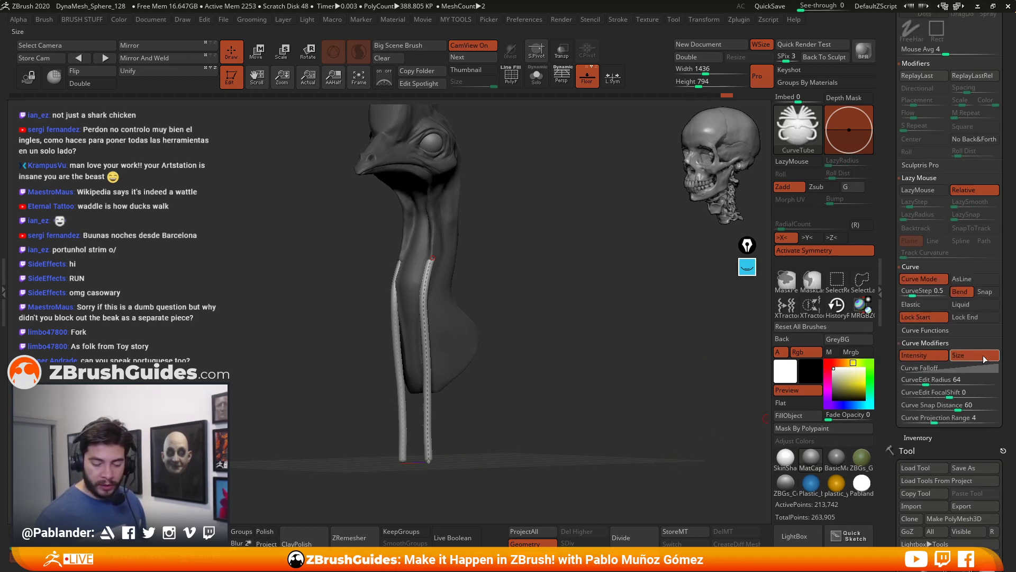
click(952, 366)
scroll(950, 344, down, 4)
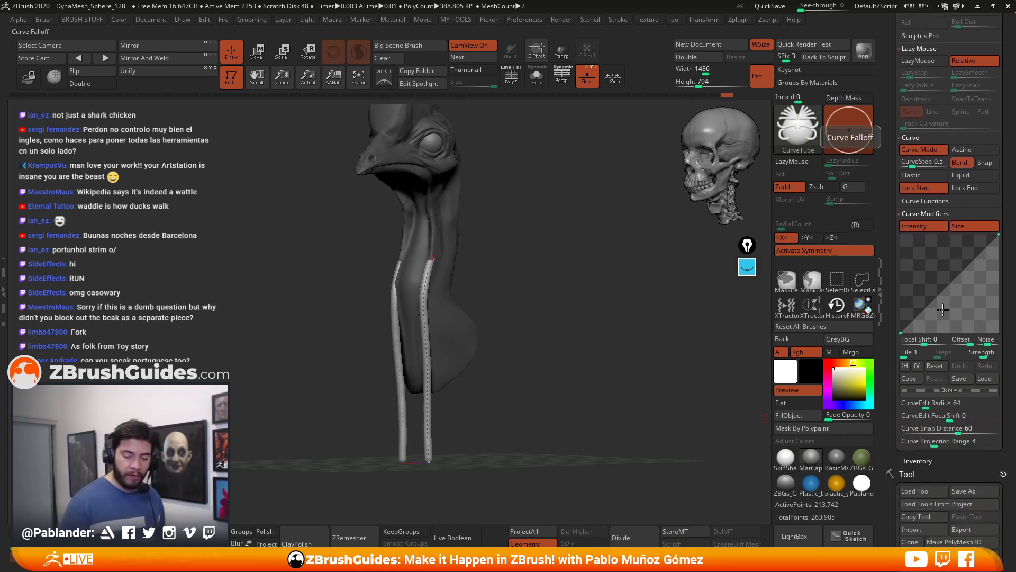
mouse_move(603, 323)
ctrl+right_down()
mouse_move(601, 358)
mouse_move(606, 319)
ctrl+right_up()
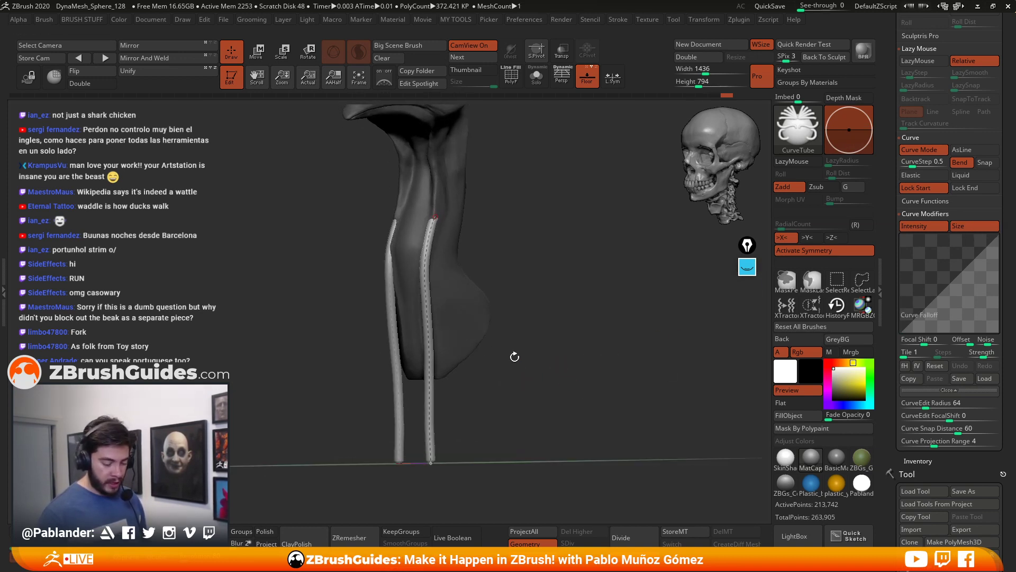
click(429, 356)
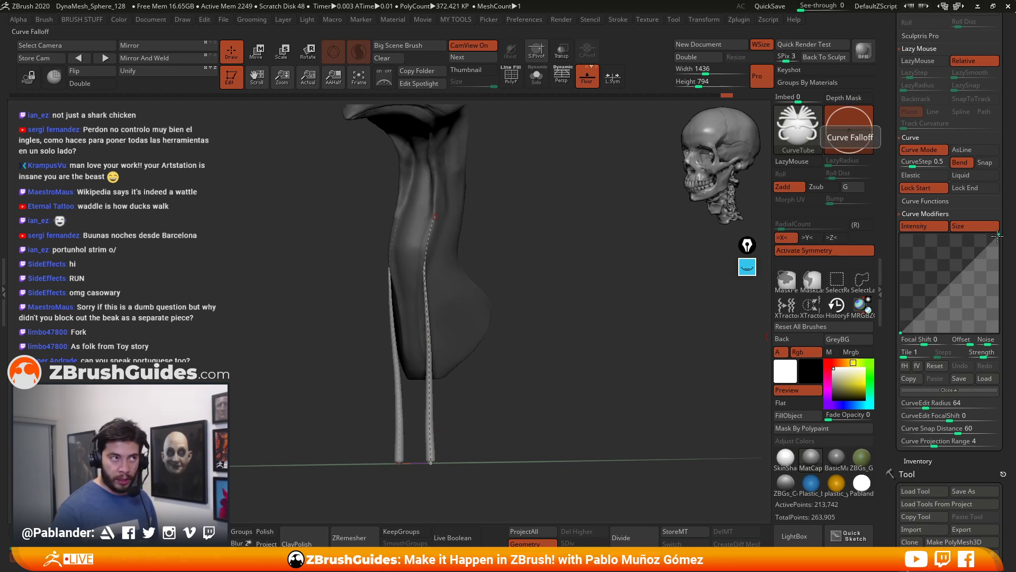
Step: Try the vertically flipped Curve Falloff on the tubes, and restore the original falloff orientation
click(917, 365)
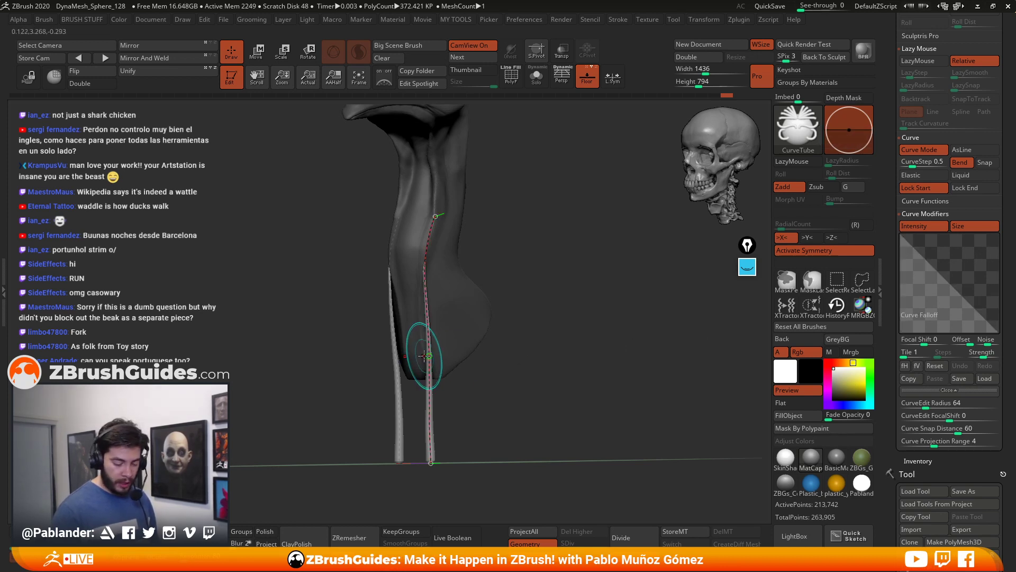
click(426, 351)
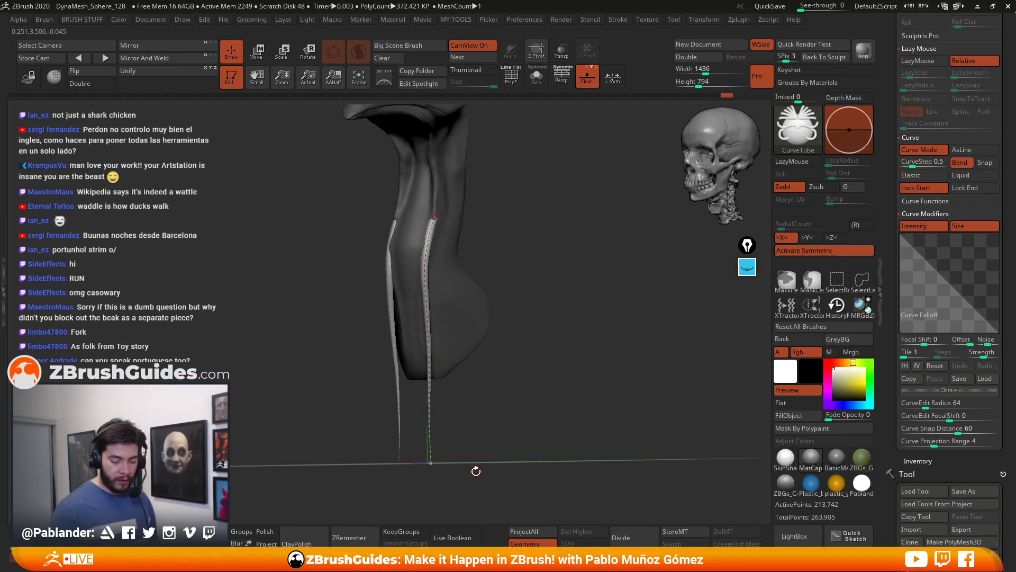
click(917, 365)
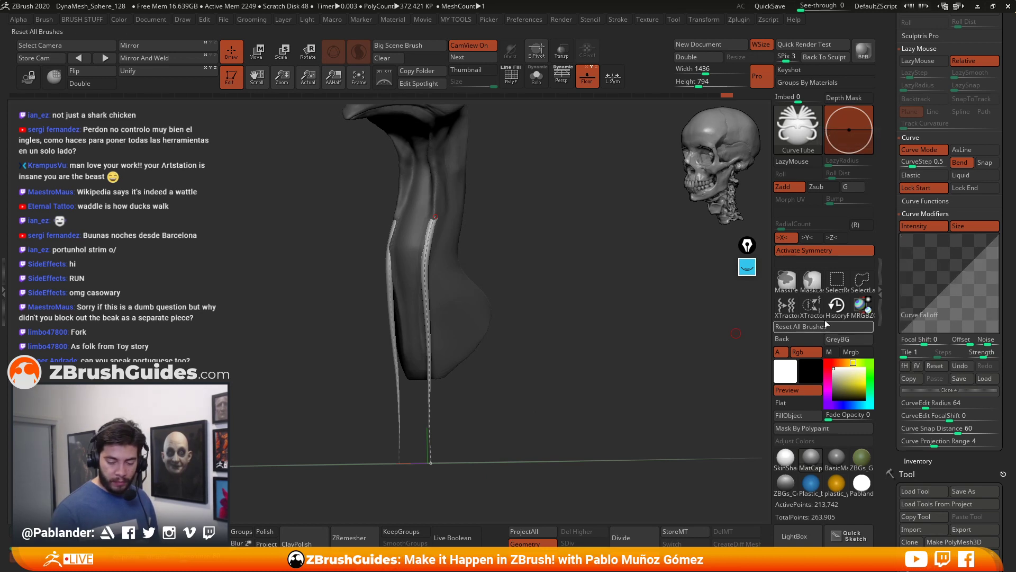
click(431, 374)
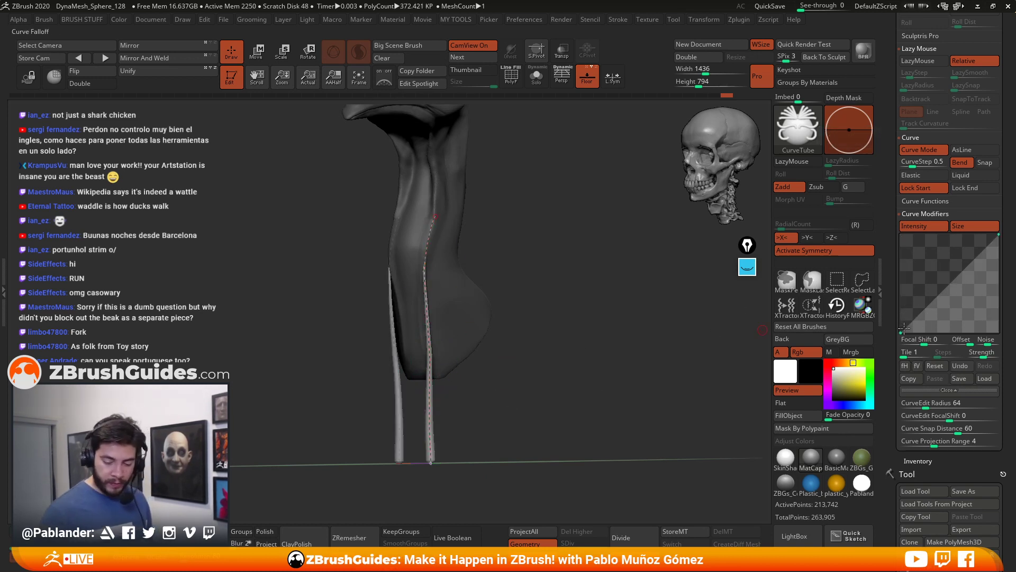
Step: Raise the start of the Curve Falloff, shape the graph into a smooth S-curve, and update the tubes with this taper
drag(901, 332, 902, 322)
click(431, 351)
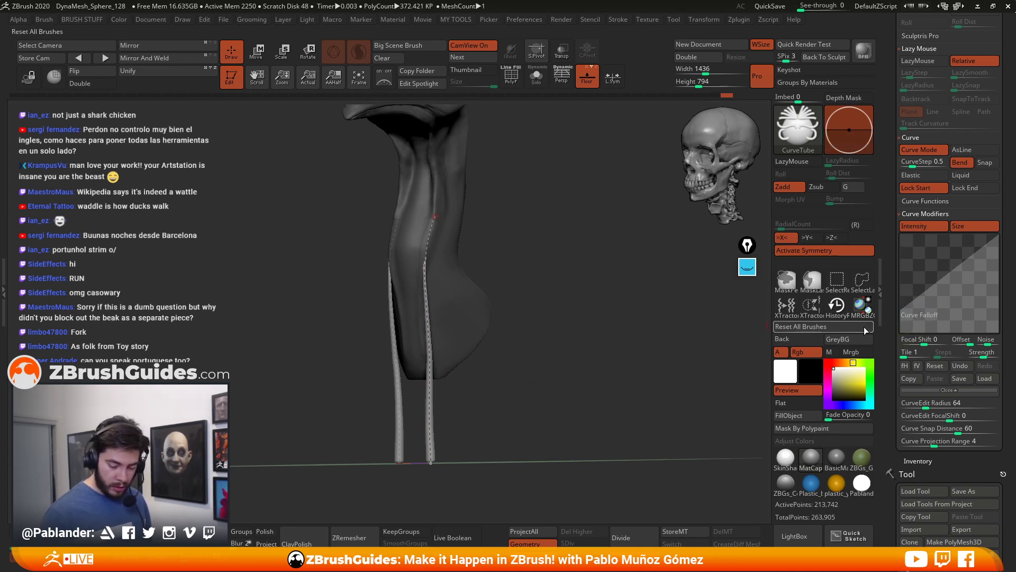
click(430, 351)
mouse_move(501, 385)
mouse_down()
mouse_move(547, 393)
mouse_move(529, 392)
mouse_up()
drag(438, 340, 433, 335)
mouse_move(521, 380)
mouse_down()
mouse_move(566, 378)
mouse_move(551, 374)
mouse_up()
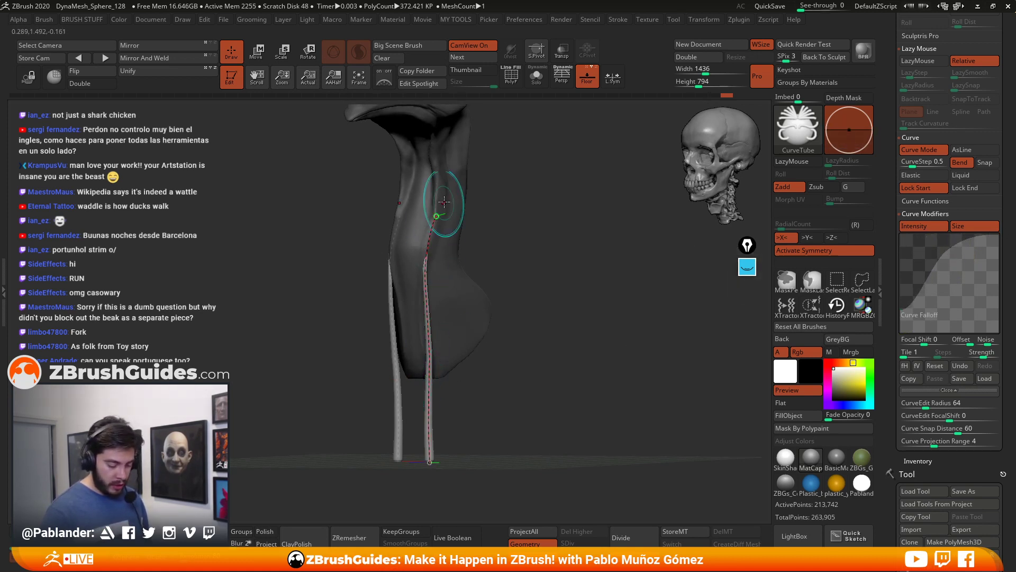
drag(529, 272, 453, 298)
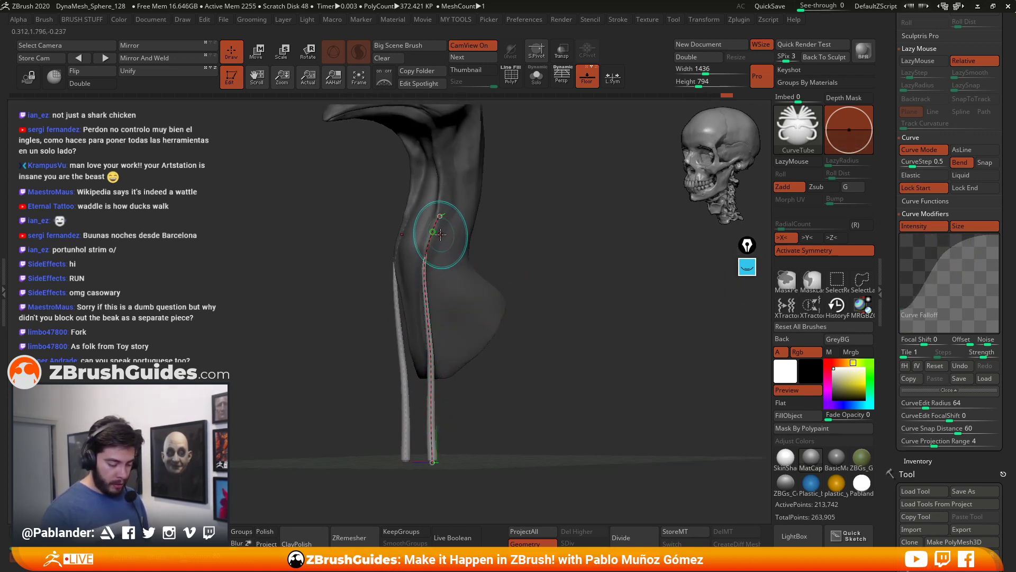
click(432, 356)
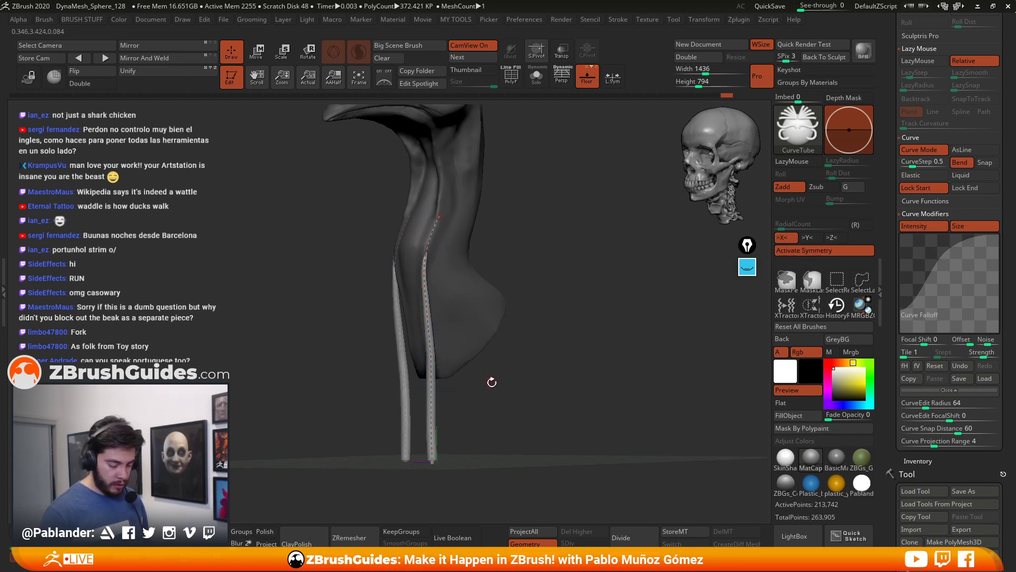
drag(491, 379, 479, 382)
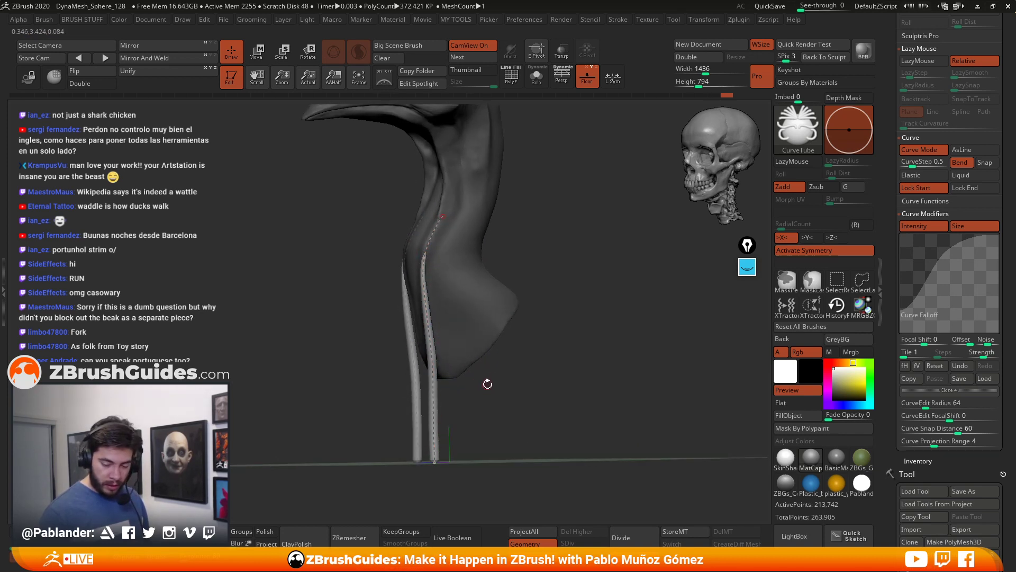
Step: Adjust the wattle curves in profile and front views, pulling their upper sections outward so they wrap around the sides of the neck
drag(526, 340, 461, 344)
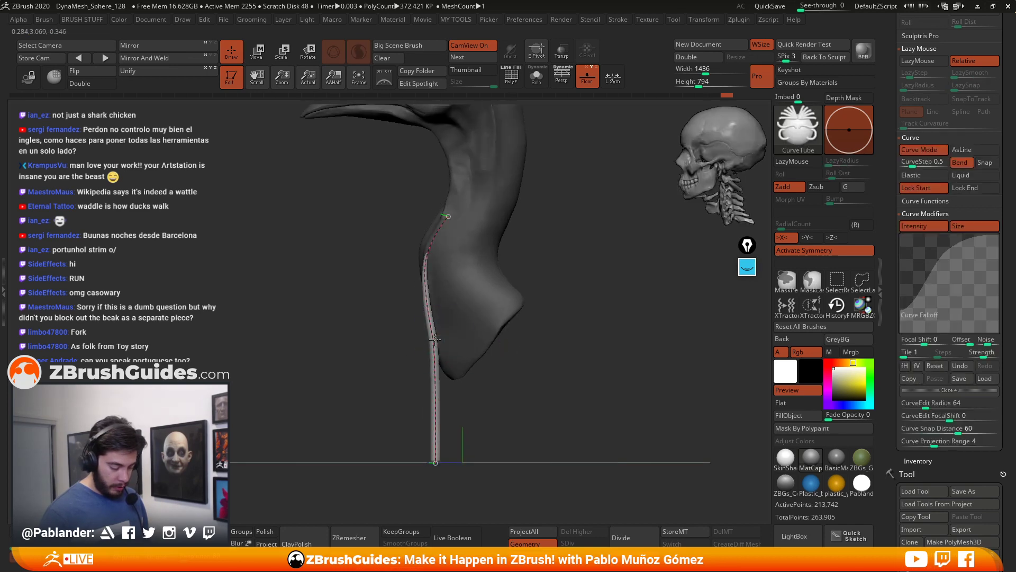
mouse_move(440, 380)
mouse_down()
mouse_move(441, 395)
mouse_move(440, 365)
mouse_up()
drag(502, 365, 492, 310)
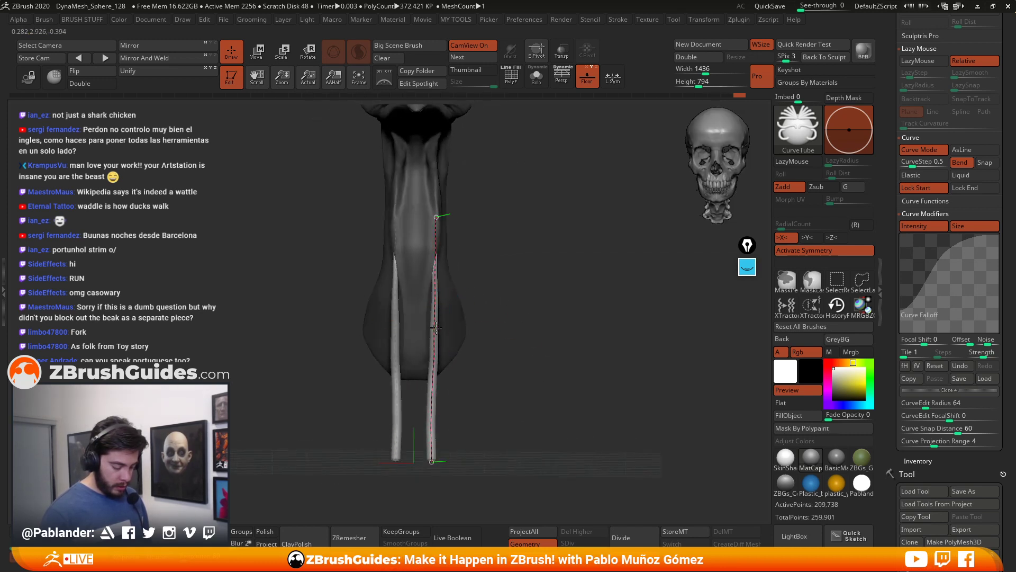
drag(436, 234, 467, 234)
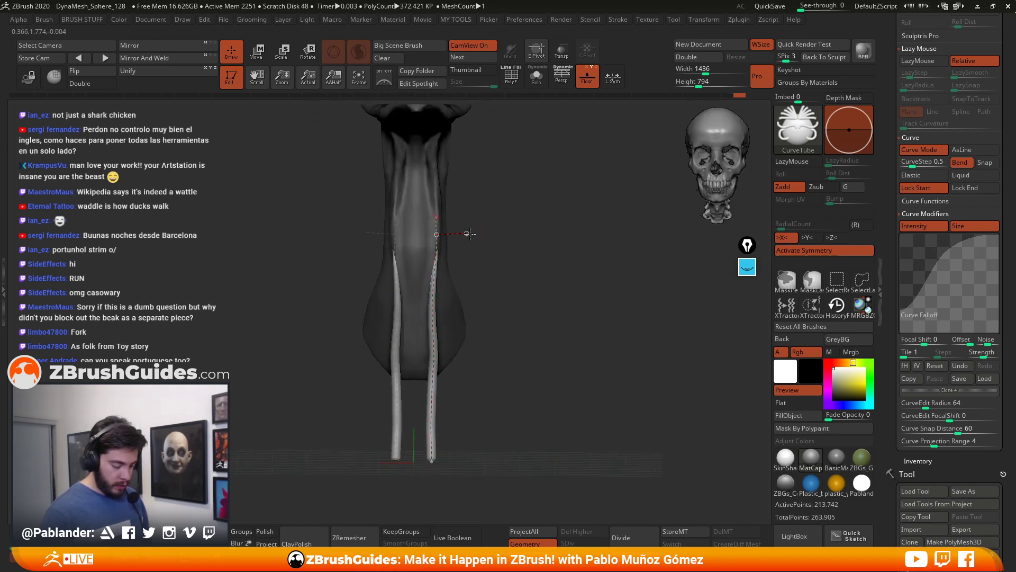
drag(506, 268, 501, 287)
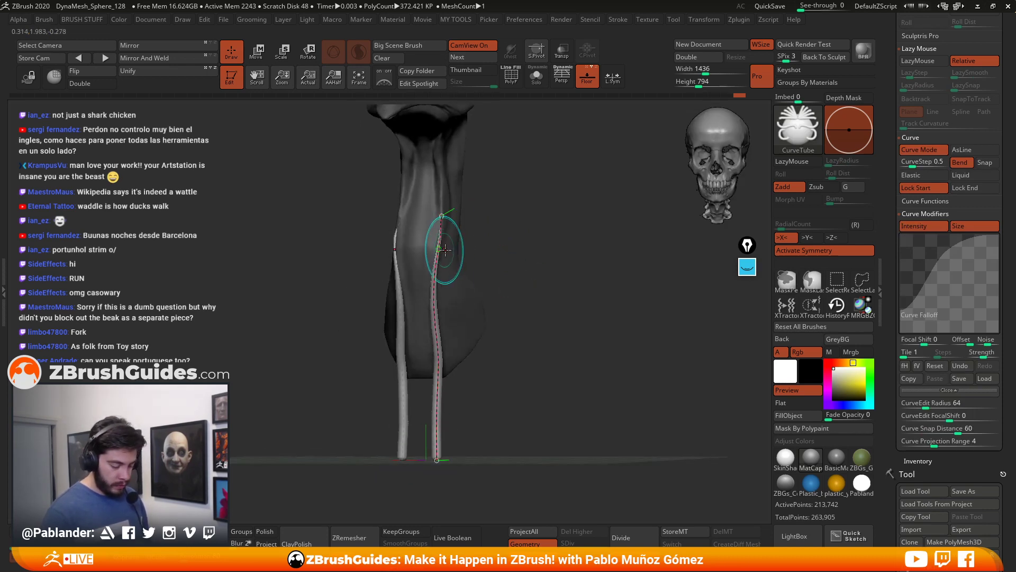
drag(487, 254, 516, 251)
drag(445, 244, 449, 218)
drag(541, 326, 503, 305)
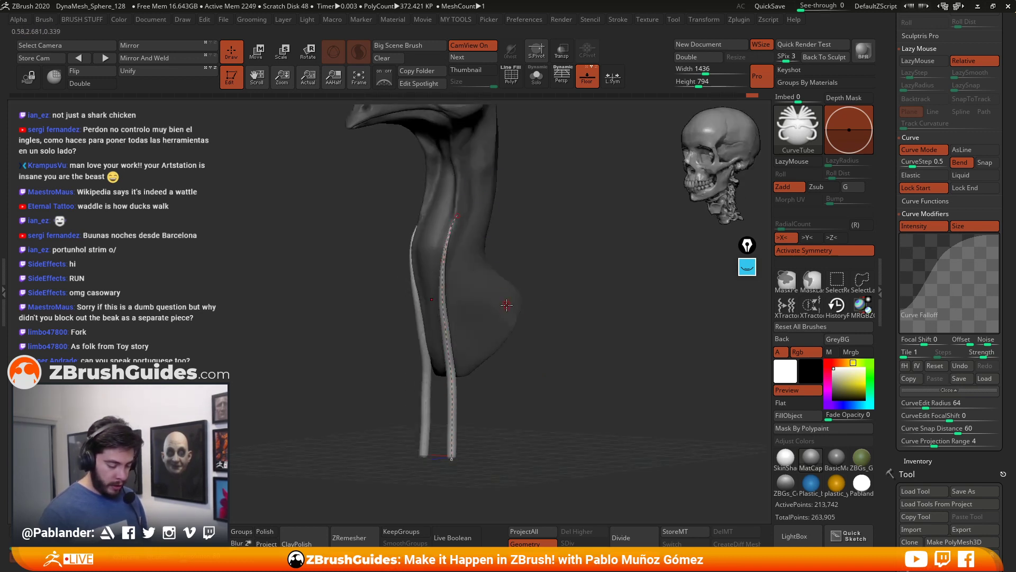
drag(408, 313, 508, 324)
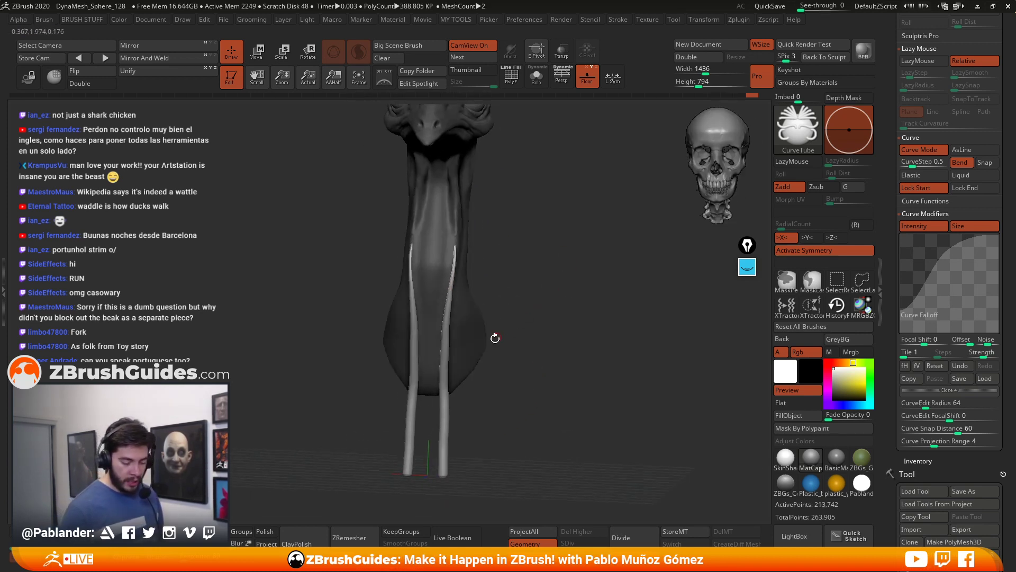
shift+drag(534, 376, 533, 363)
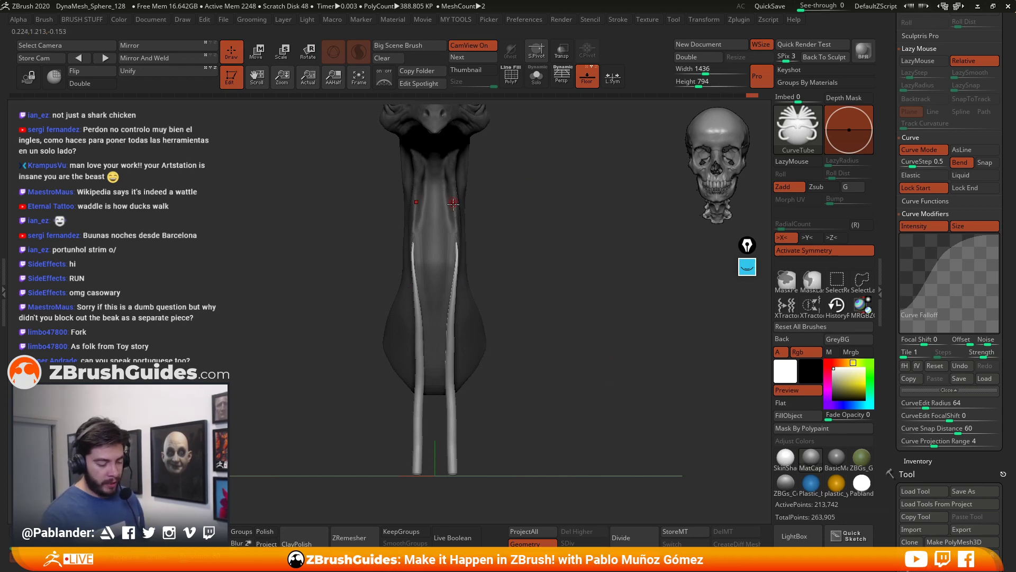
mouse_move(549, 376)
mouse_down()
mouse_move(526, 373)
mouse_move(573, 347)
mouse_up()
Step: Choose the Inflat brush, turn off Sculptris Pro, and inflate the lower ends of both wattles into rounded tips
key(b)
key(b)
click(624, 359)
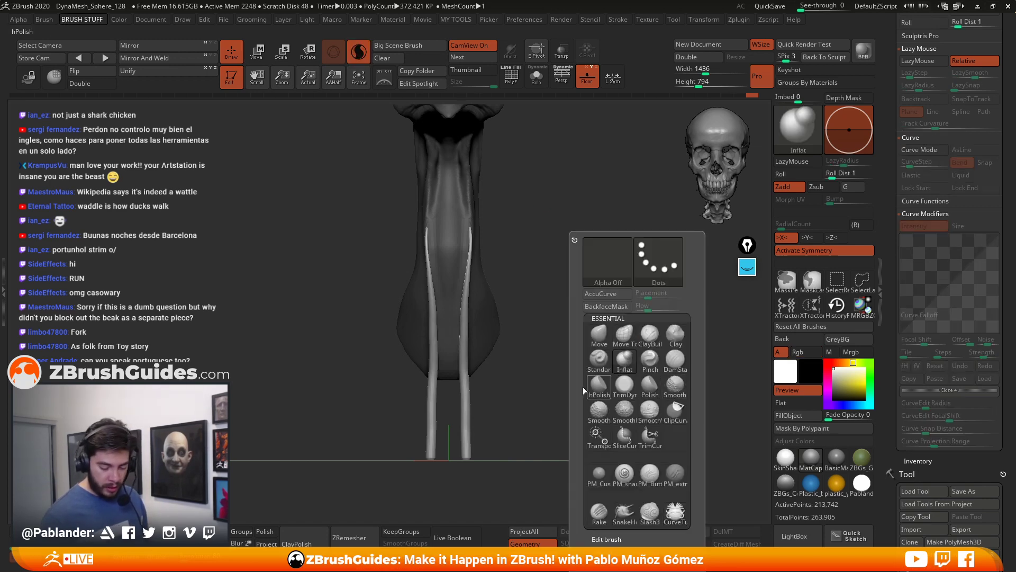
key(space)
click(359, 51)
mouse_move(490, 227)
mouse_down()
mouse_move(537, 313)
mouse_move(529, 337)
mouse_up()
key(space)
drag(450, 353, 460, 353)
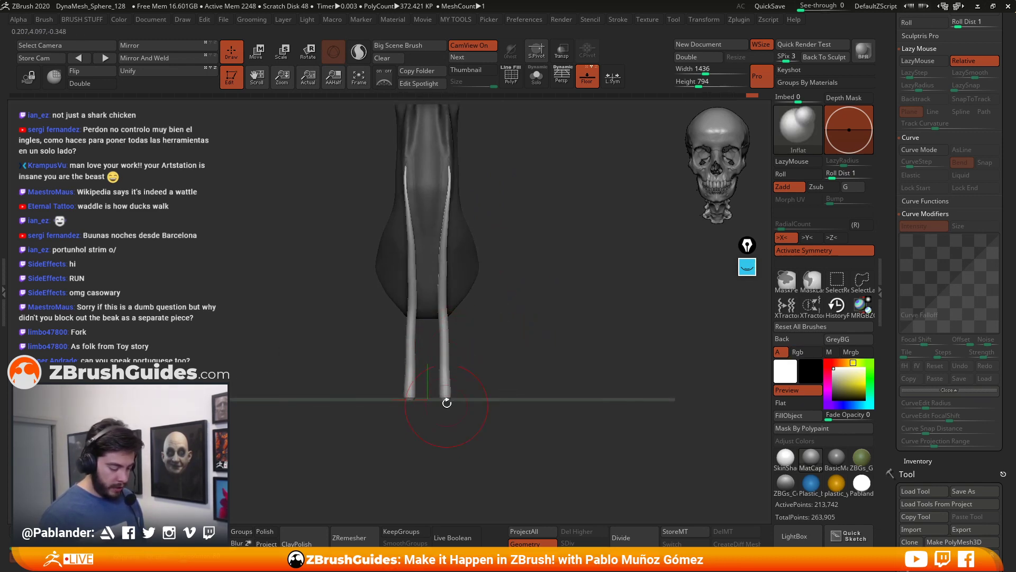
drag(490, 319, 472, 363)
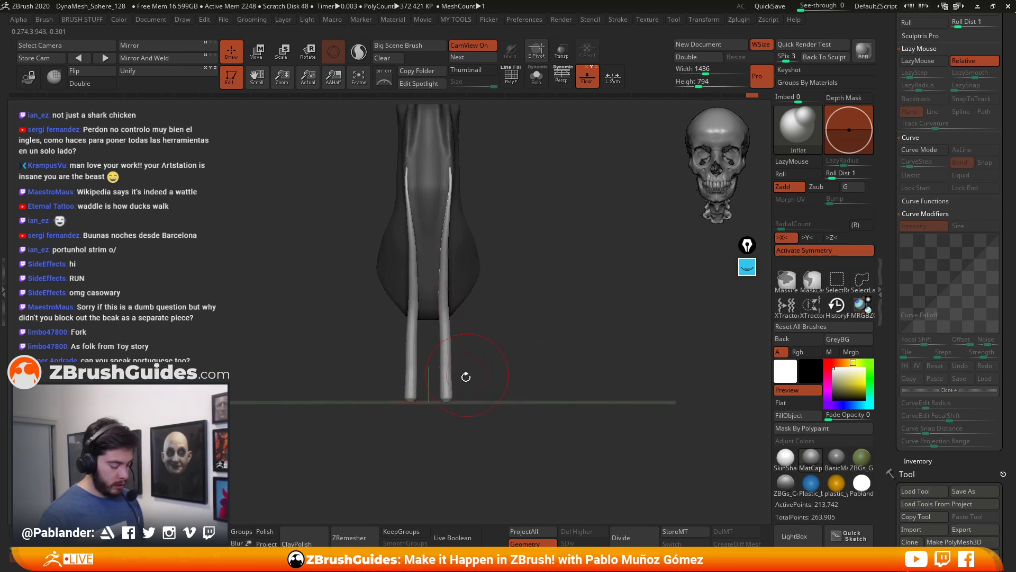
mouse_move(447, 395)
mouse_down()
mouse_move(447, 382)
mouse_move(450, 401)
mouse_up()
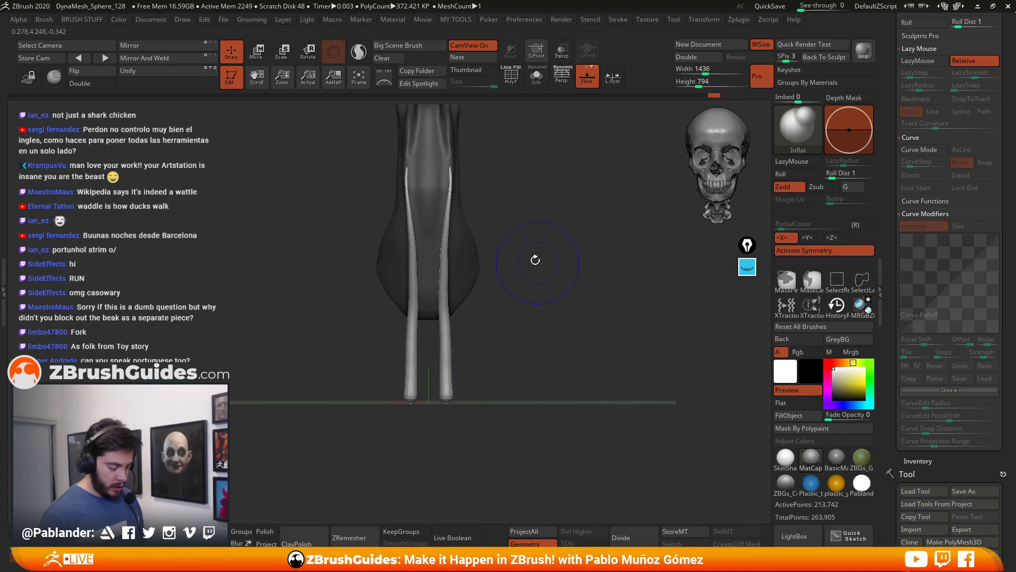
Step: Set the Smooth brush's Z Intensity to 36, then smooth and thicken the lower half of the wattles from several angles
key(space)
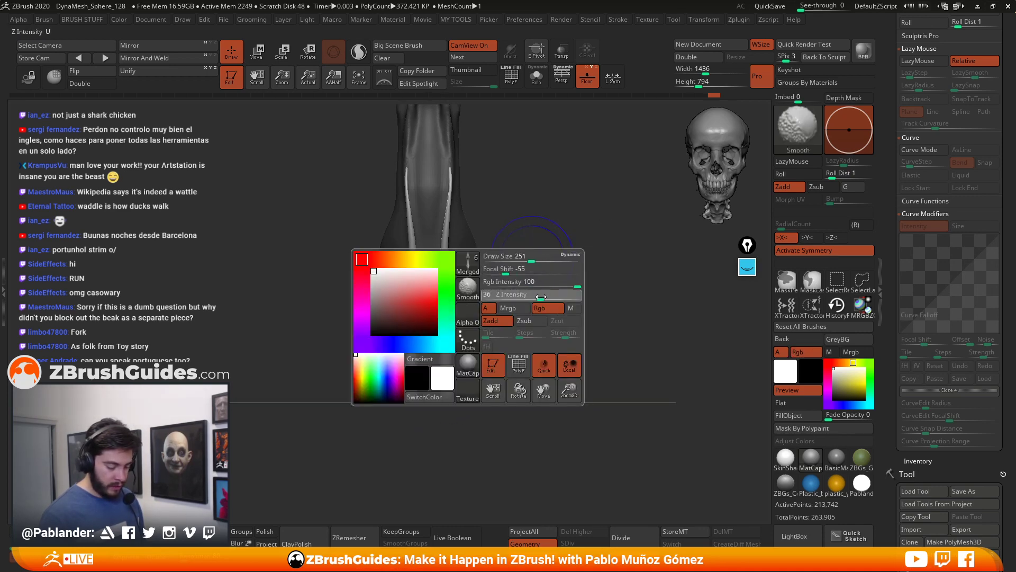
shift+drag(446, 375, 448, 368)
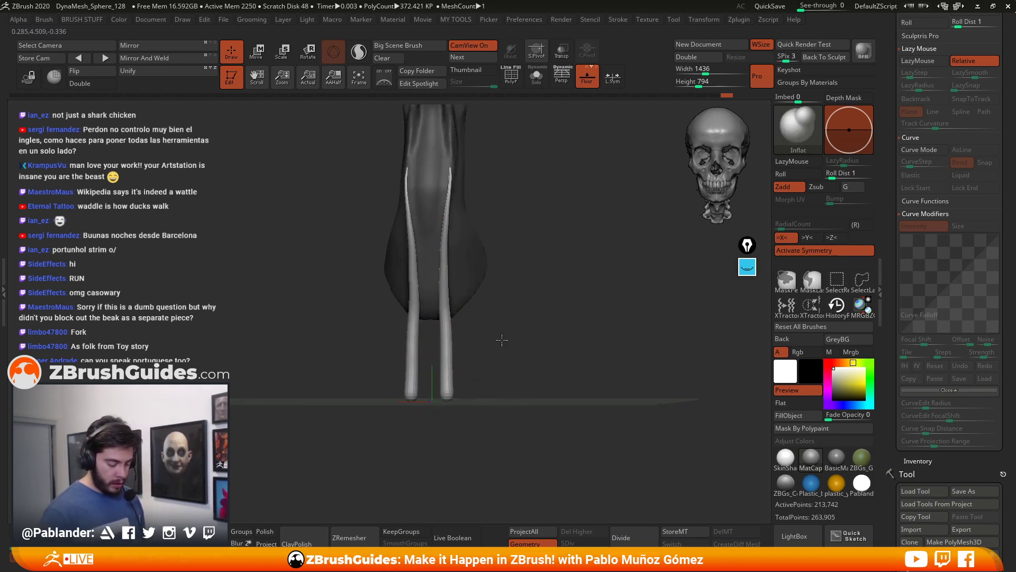
drag(510, 336, 469, 328)
mouse_move(463, 365)
mouse_down()
mouse_move(440, 264)
mouse_move(469, 322)
mouse_up()
mouse_move(502, 362)
shift+mouse_down()
mouse_move(455, 358)
mouse_move(454, 384)
shift+mouse_up()
key(shift)
alt+drag(515, 357, 508, 358)
shift+drag(439, 382, 436, 353)
drag(471, 395, 453, 371)
drag(442, 416, 526, 340)
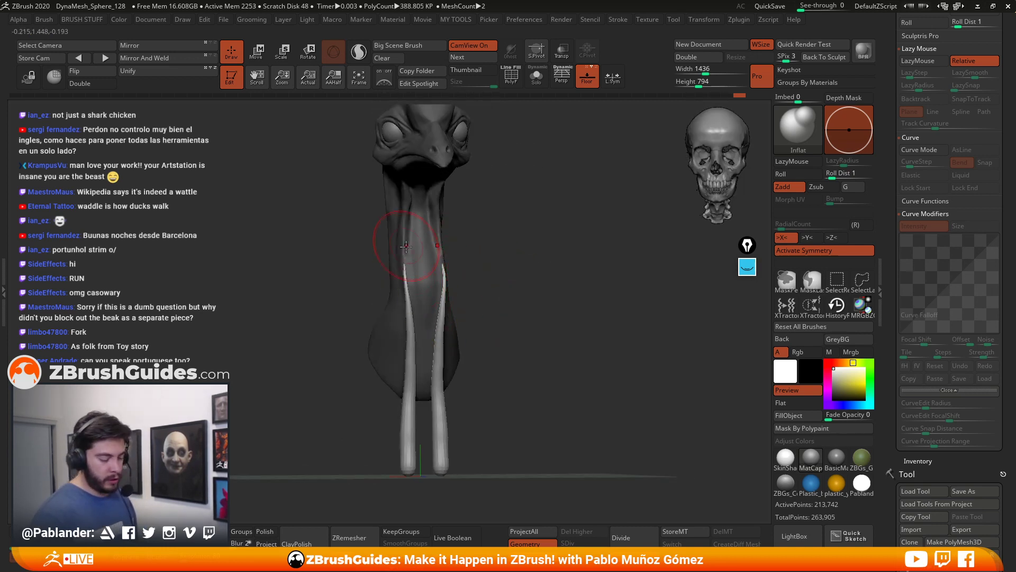
Step: Use the Move brush in side view to reshape the wattles' lower portions into a fuller, drooping silhouette
alt+drag(531, 294, 527, 311)
mouse_move(508, 243)
mouse_down()
mouse_move(544, 345)
mouse_move(600, 350)
mouse_move(524, 309)
mouse_move(540, 352)
mouse_move(549, 342)
mouse_up()
key(space)
click(534, 333)
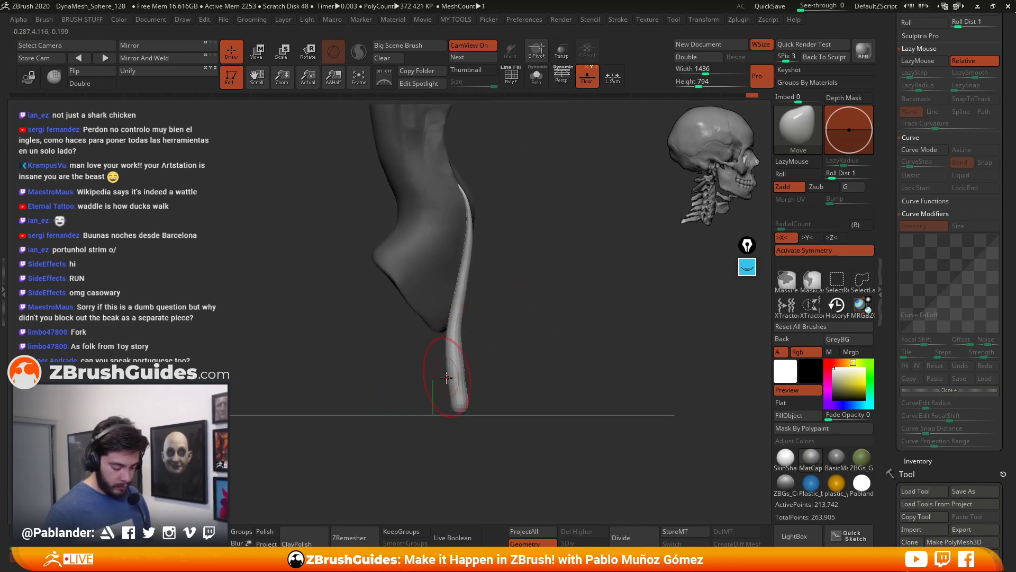
drag(448, 399, 459, 414)
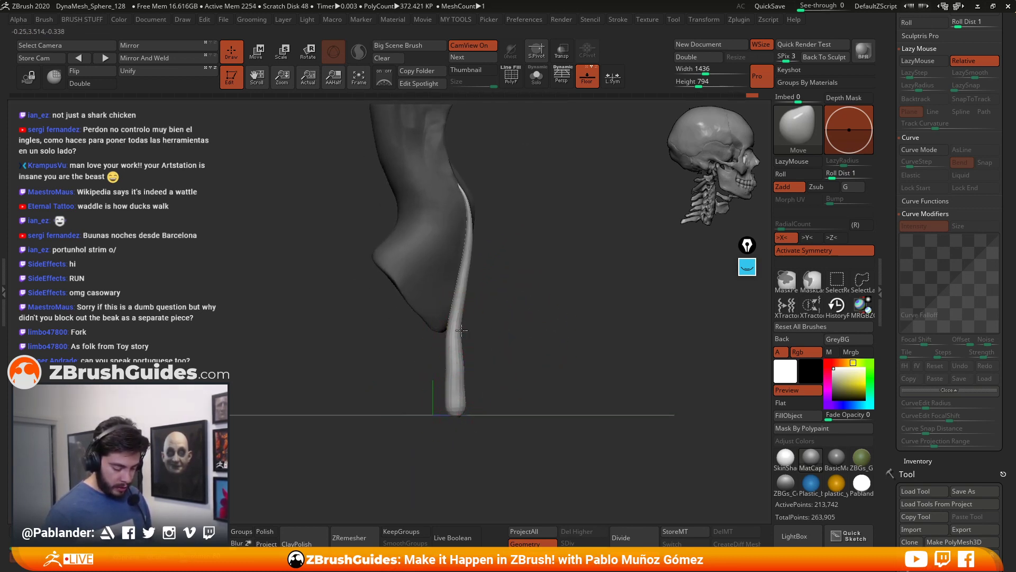
drag(487, 313, 460, 329)
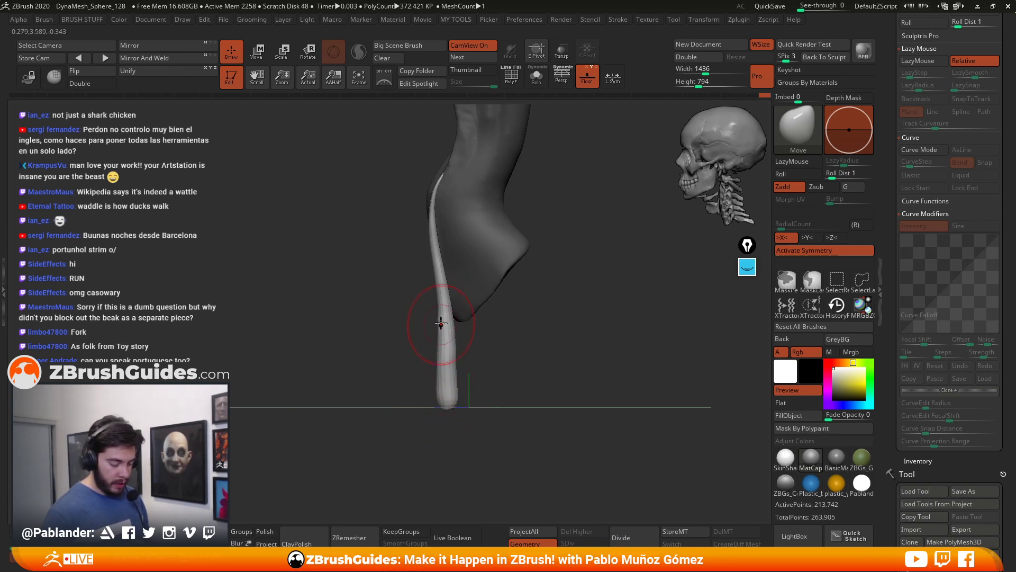
mouse_move(486, 366)
mouse_down()
mouse_move(471, 374)
mouse_move(504, 360)
mouse_move(488, 351)
mouse_up()
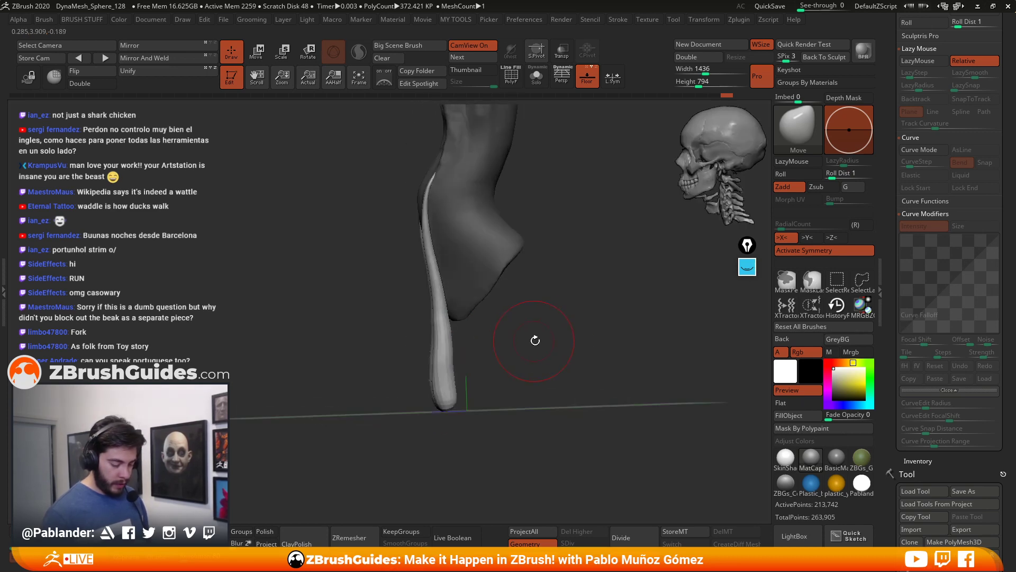
Step: Carve long vertical creases along the wattles with a smaller DamStandard brush and review them from the front and side
key(space)
click(606, 362)
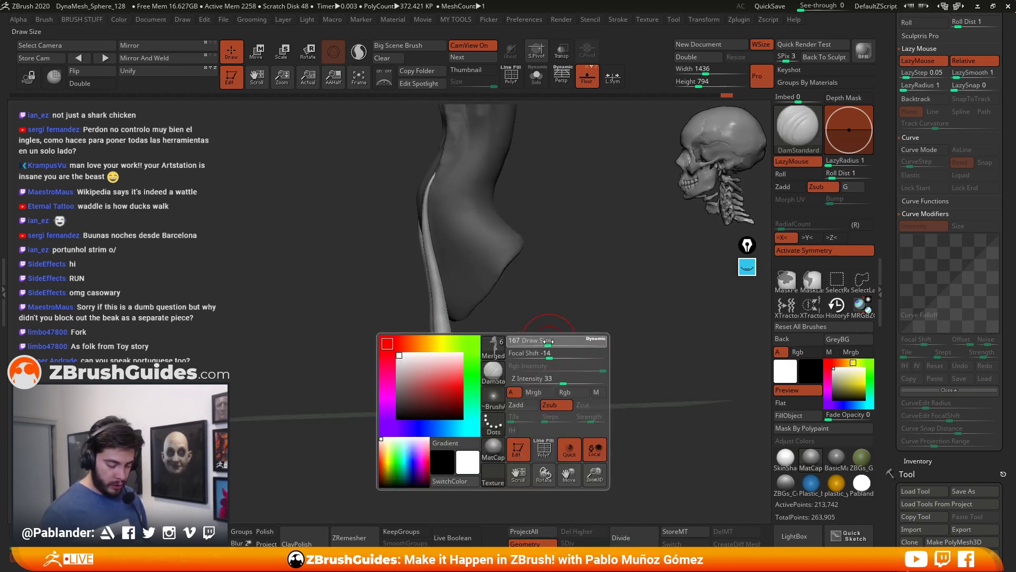
mouse_move(565, 336)
mouse_down()
mouse_move(537, 373)
mouse_move(469, 304)
mouse_up()
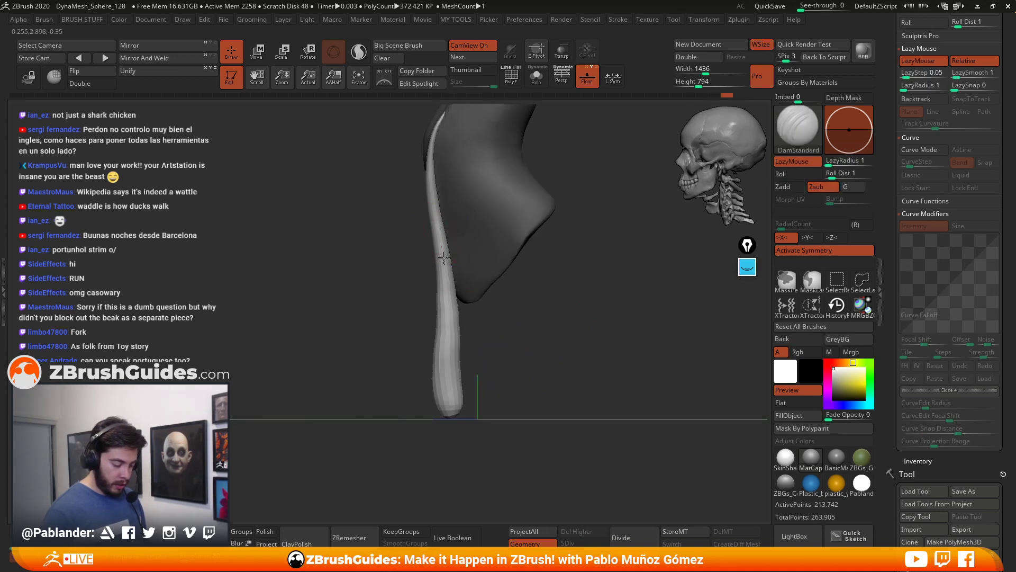
drag(449, 380, 451, 360)
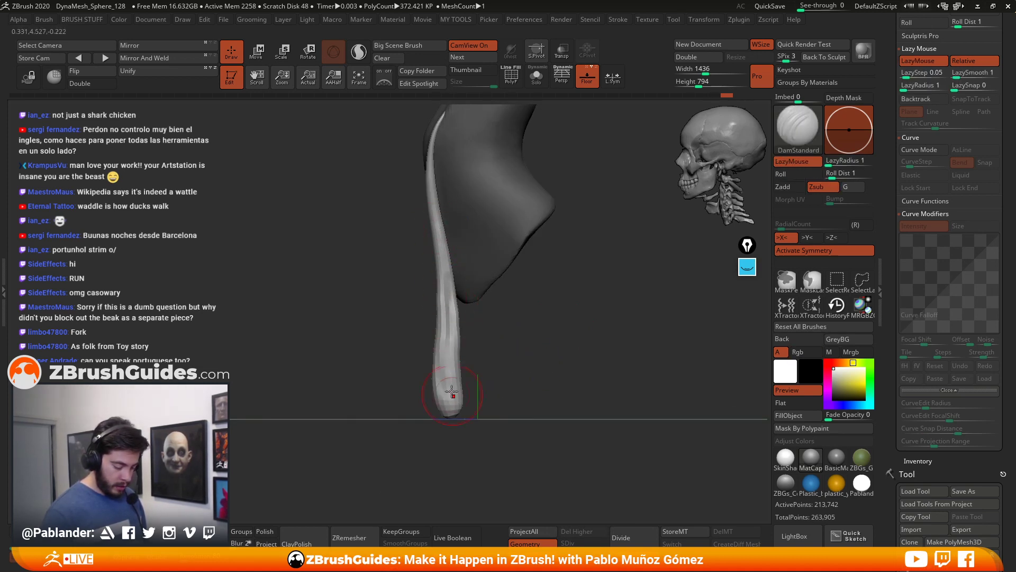
right_drag(447, 317, 454, 400)
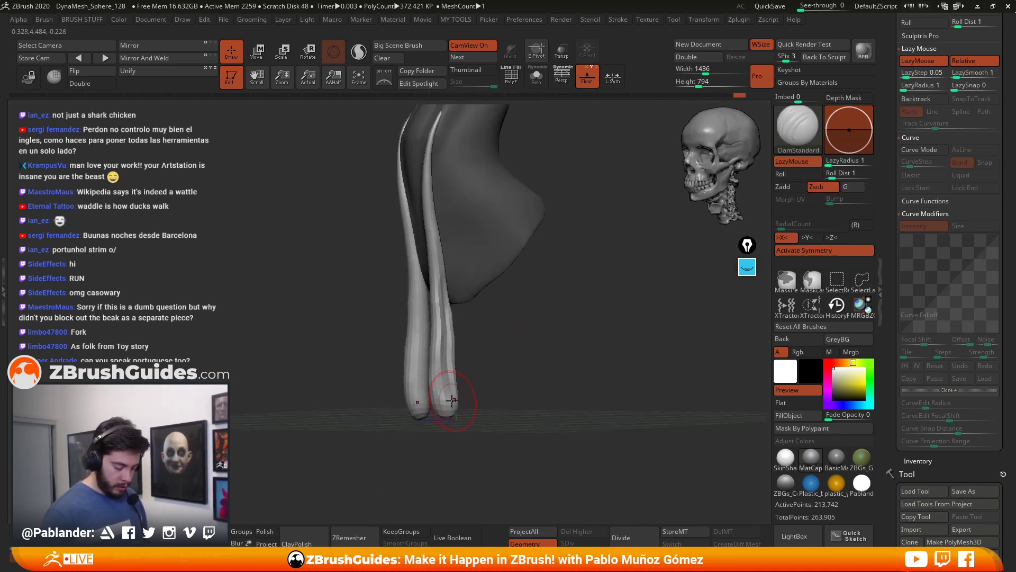
mouse_move(440, 306)
right_down()
mouse_move(419, 329)
mouse_move(426, 303)
right_up()
mouse_move(425, 274)
mouse_down()
mouse_move(430, 382)
mouse_move(431, 196)
mouse_up()
mouse_move(489, 267)
alt+right_down()
mouse_move(524, 325)
mouse_move(517, 297)
mouse_move(530, 313)
mouse_move(574, 320)
mouse_move(539, 333)
alt+right_up()
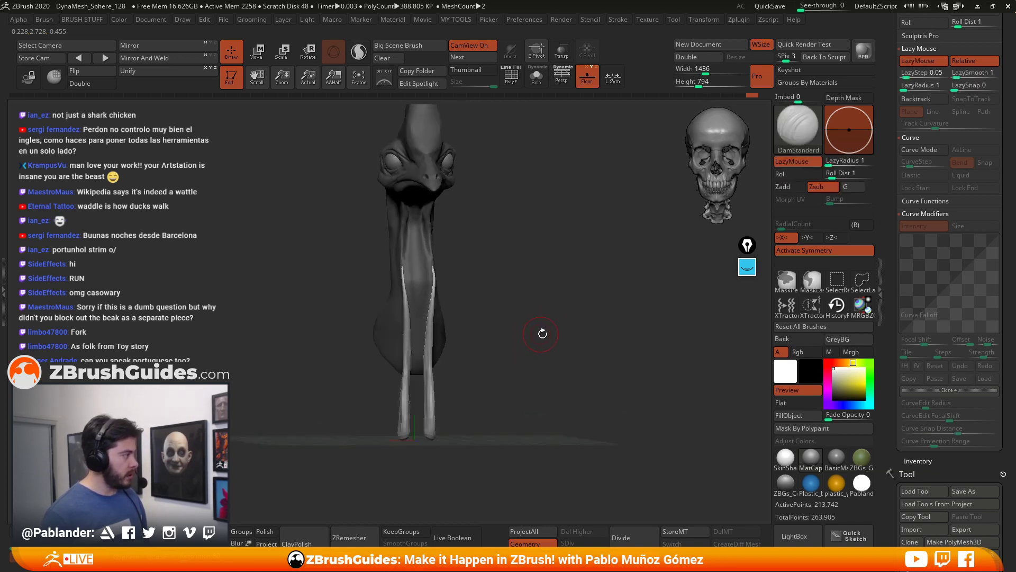
right_drag(498, 367, 527, 322)
right_drag(476, 376, 557, 348)
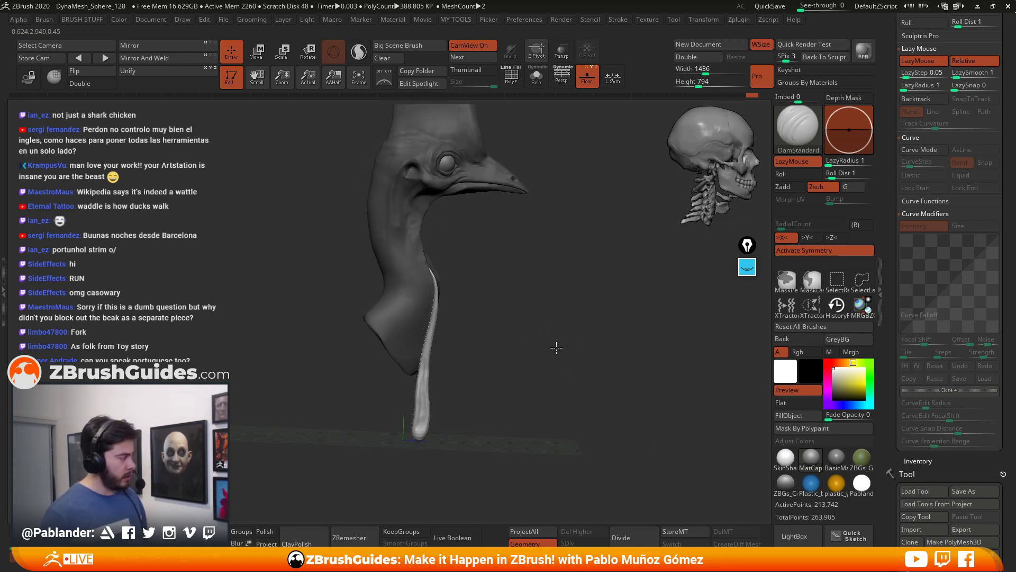
Step: Adjust the wattles with the Move brush, invert the mask to refine the neck beside them, and clear the mask
key(space)
key(space)
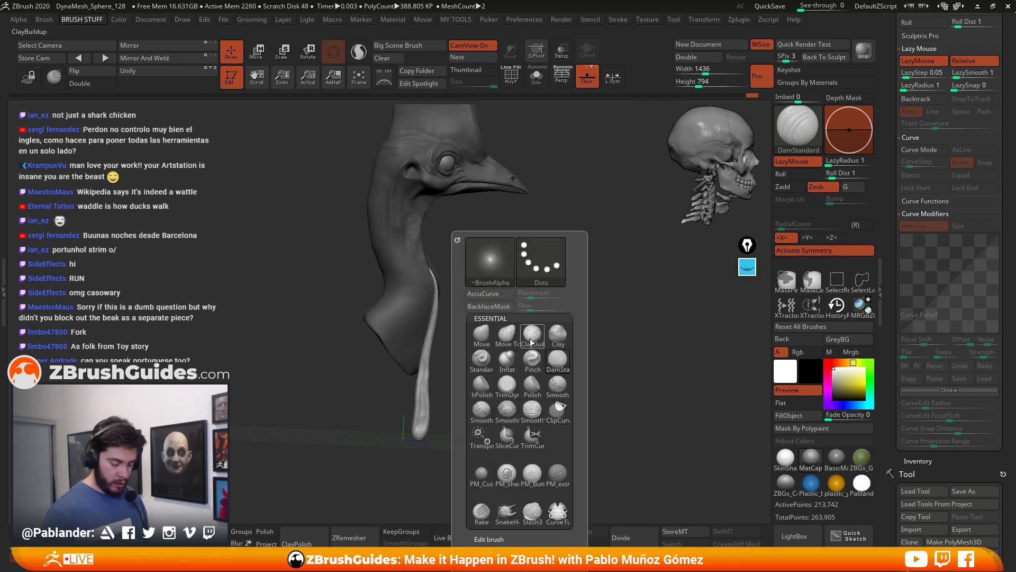
click(480, 335)
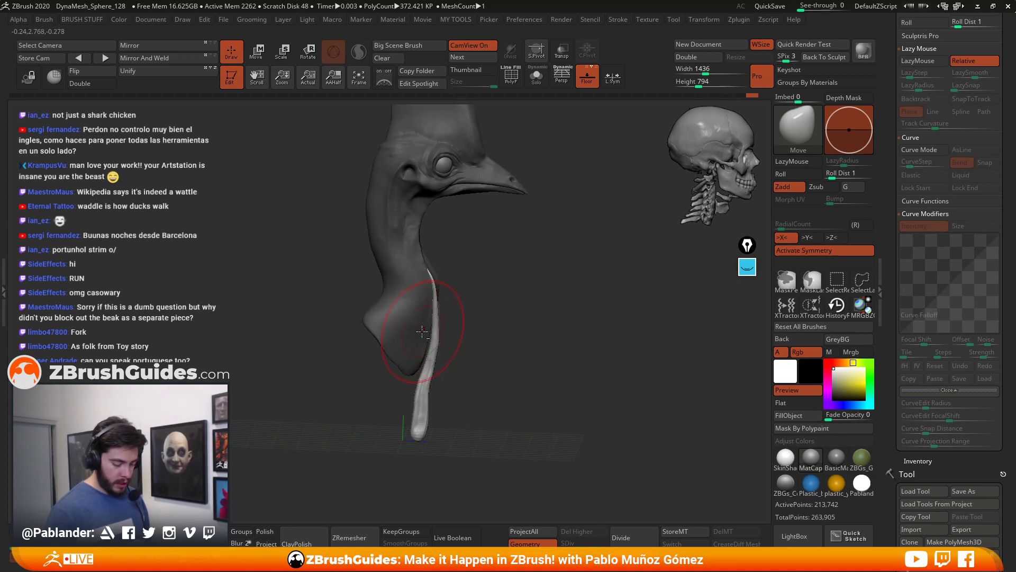
ctrl+click(509, 313)
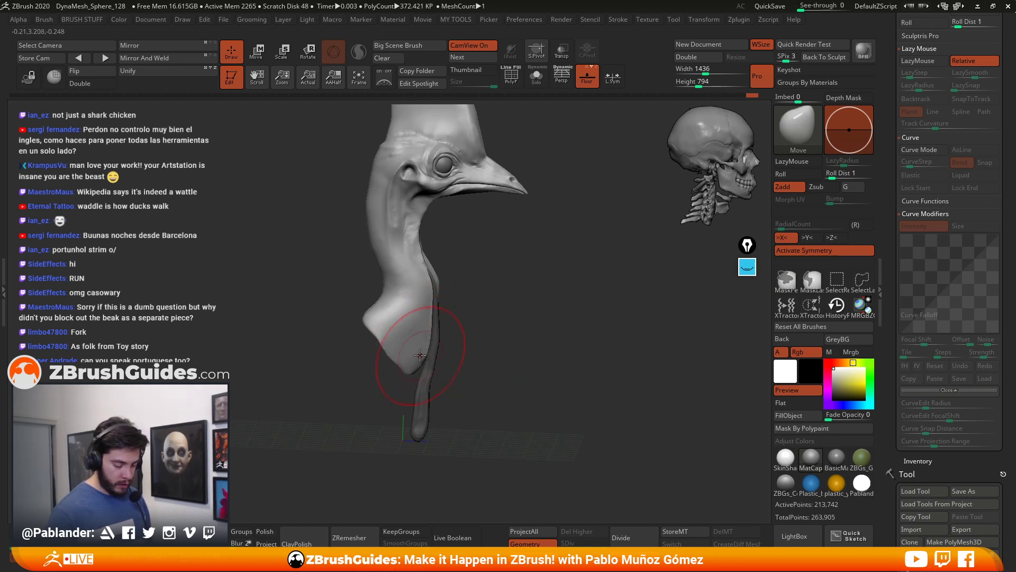
drag(494, 306, 543, 305)
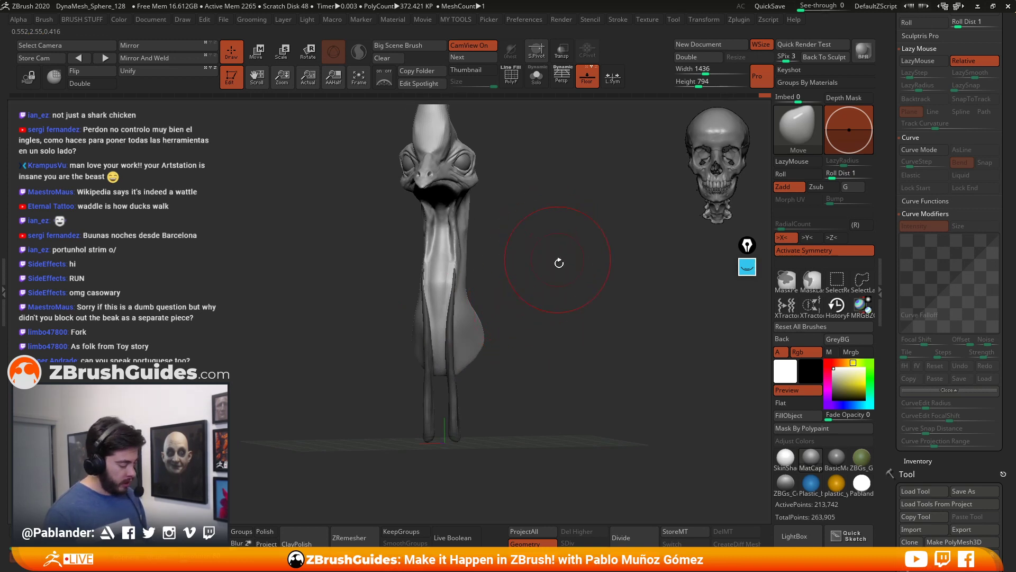
ctrl+drag(534, 212, 553, 360)
drag(560, 311, 532, 304)
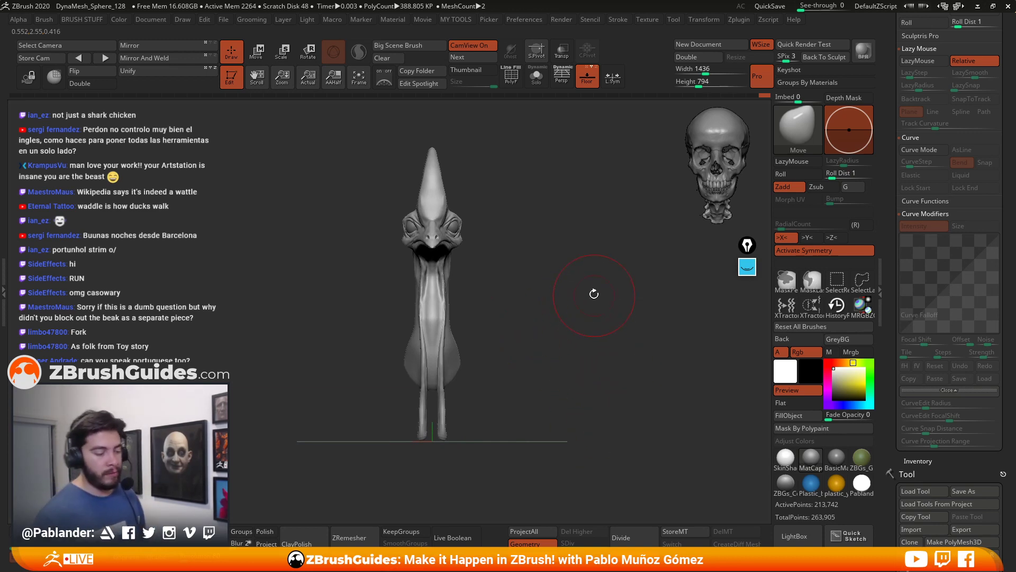
drag(594, 297, 630, 291)
Step: Bring up the Subtool list and enable PolyFrame to inspect the polygroups of the neck and wattles
drag(883, 49, 883, 280)
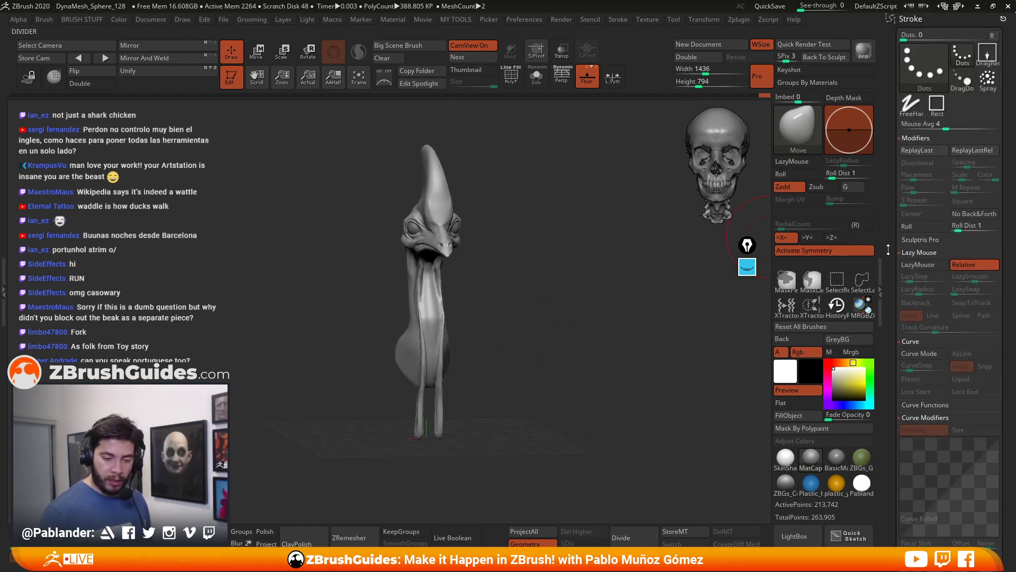
click(1000, 18)
drag(956, 207, 956, 170)
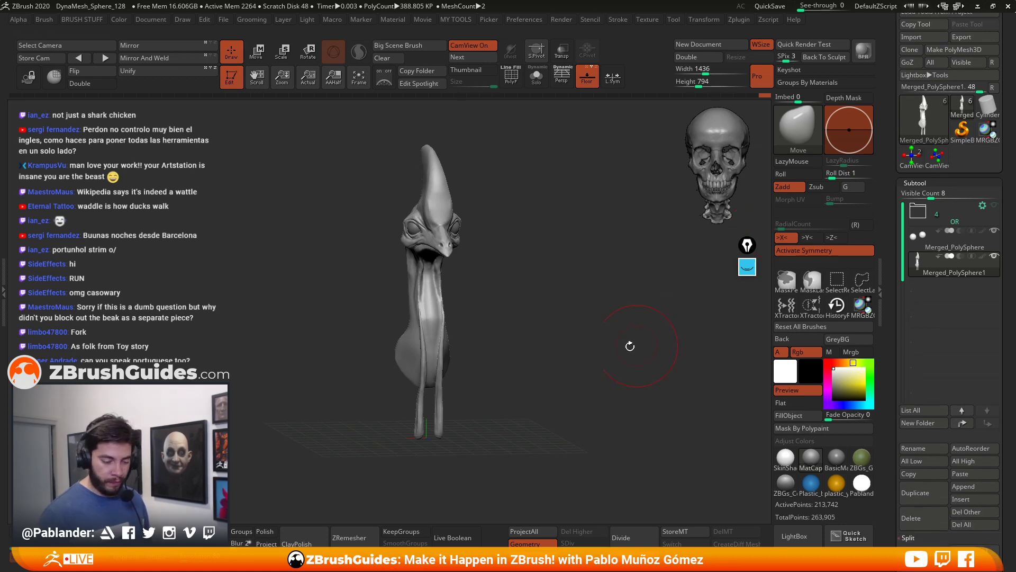
alt+drag(655, 340, 627, 331)
click(518, 81)
alt+drag(515, 218, 437, 265)
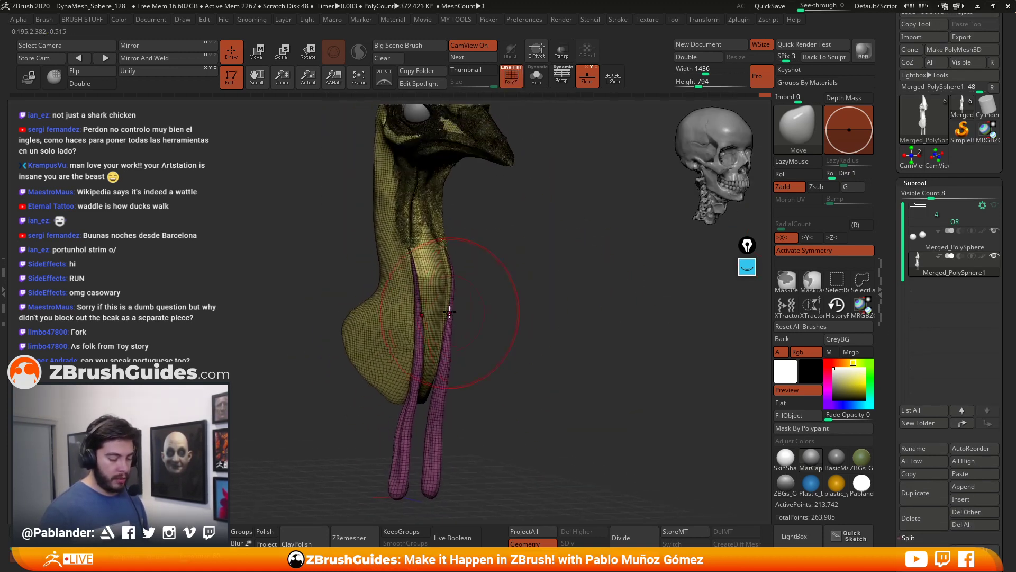
drag(612, 352, 605, 361)
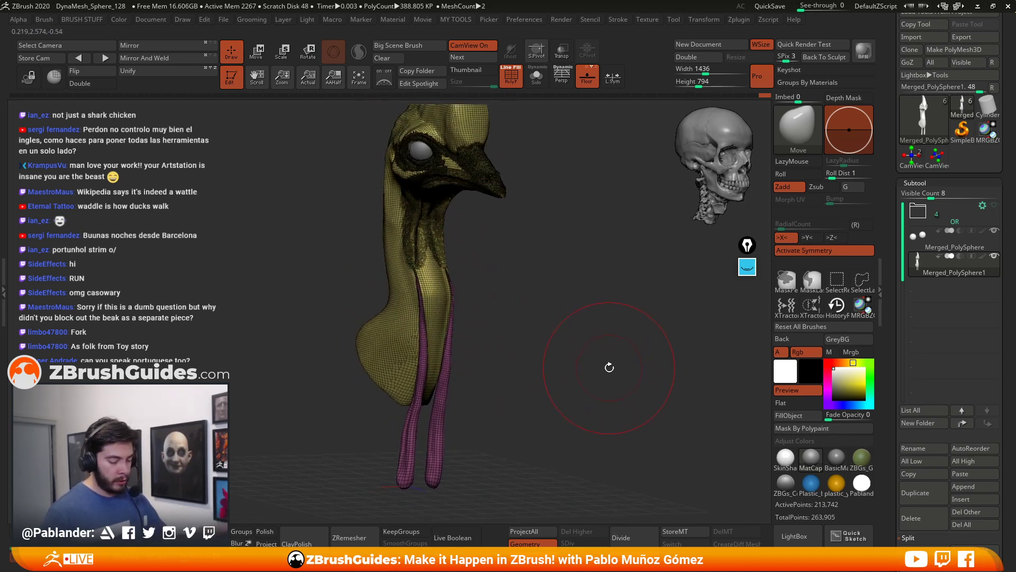
Step: Assign the head, neck and wattles to a single polygroup and examine where the wattles meet the neck
key(ctrl+w)
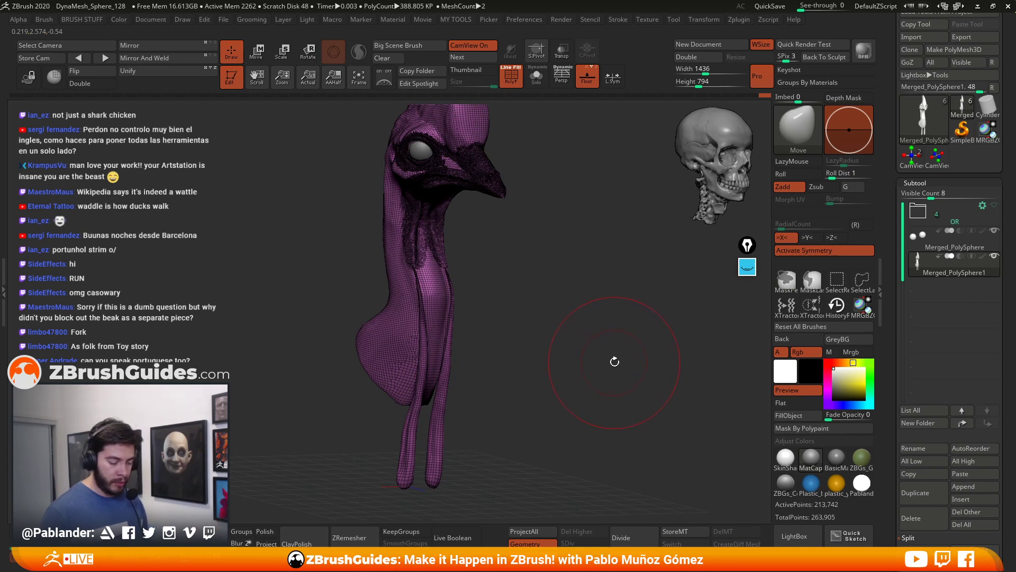
alt+drag(561, 326, 536, 316)
mouse_move(458, 331)
shift+mouse_down()
mouse_move(450, 339)
mouse_move(445, 313)
mouse_move(465, 275)
mouse_move(458, 250)
shift+mouse_up()
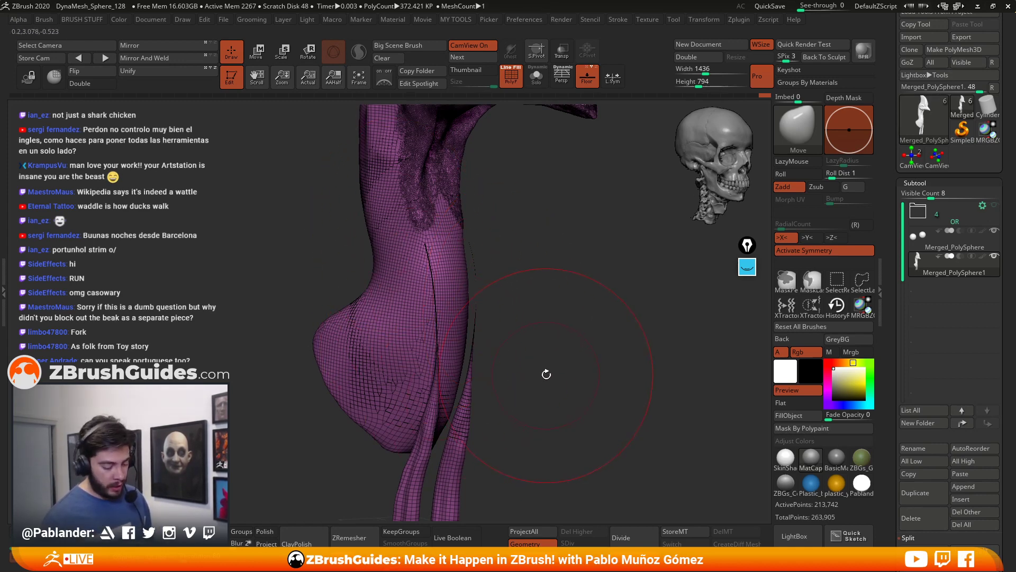
drag(544, 370, 548, 375)
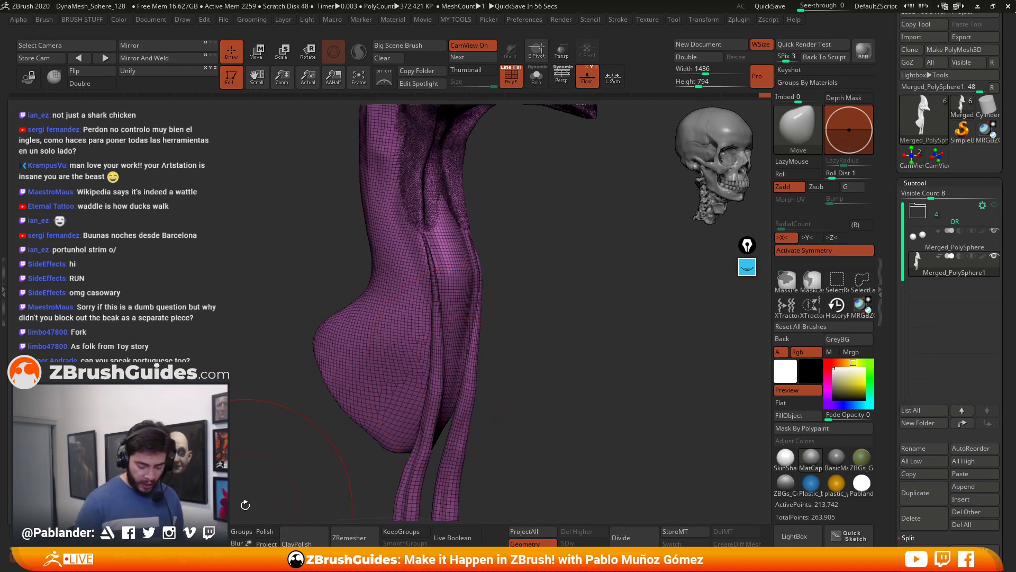
Step: Remesh the head, neck and wattles with DynaMesh at a lower resolution, check the joins and retained detail, and undo the remesh
drag(508, 373, 360, 445)
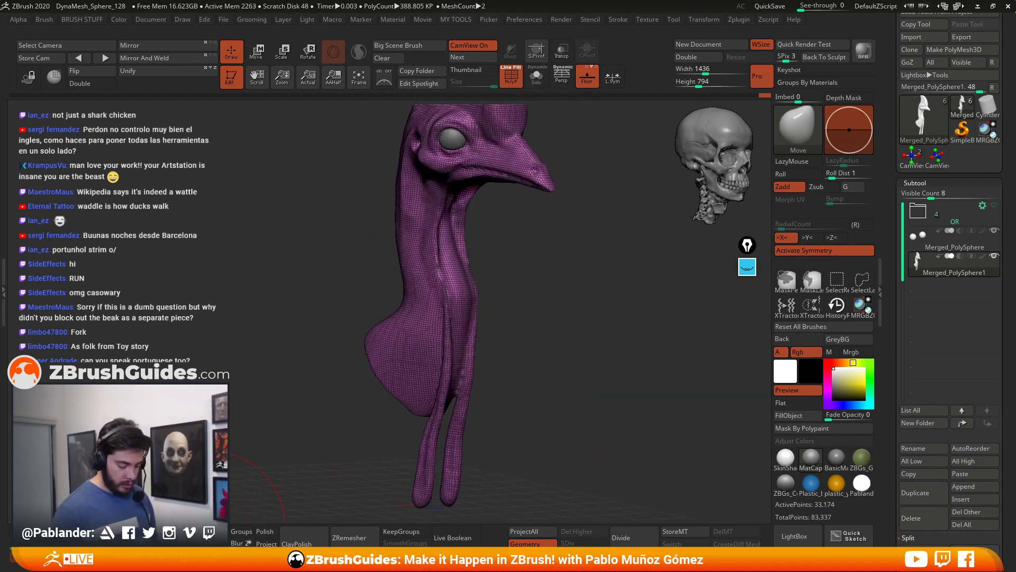
alt+drag(532, 329, 560, 447)
mouse_move(523, 264)
mouse_down()
mouse_move(490, 271)
mouse_move(474, 317)
mouse_move(479, 210)
mouse_move(481, 341)
mouse_up()
mouse_move(415, 415)
alt+mouse_down()
mouse_move(349, 363)
mouse_move(349, 338)
alt+mouse_up()
mouse_move(581, 340)
alt+mouse_down()
mouse_move(562, 372)
mouse_move(564, 306)
alt+mouse_up()
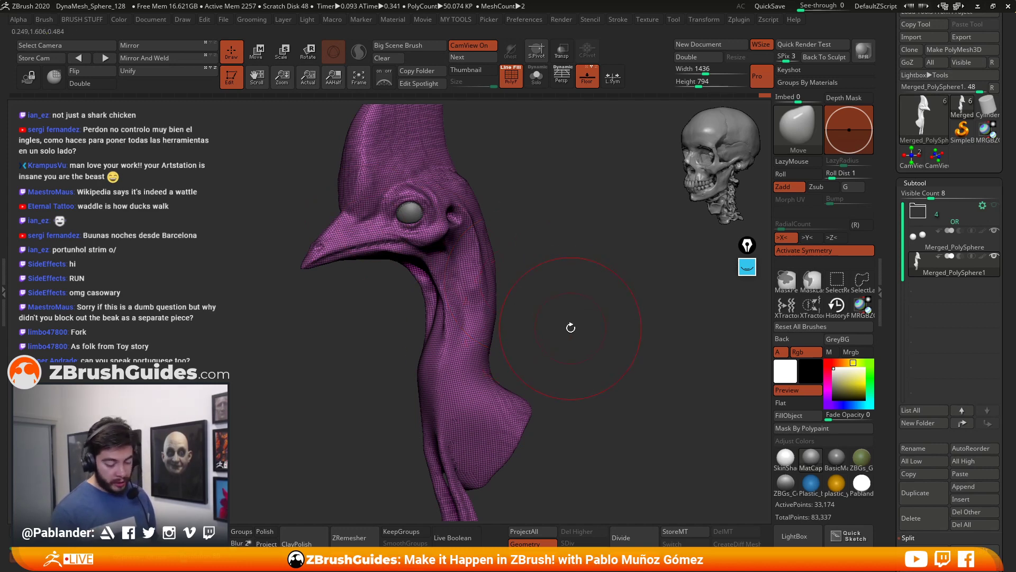
key(d)
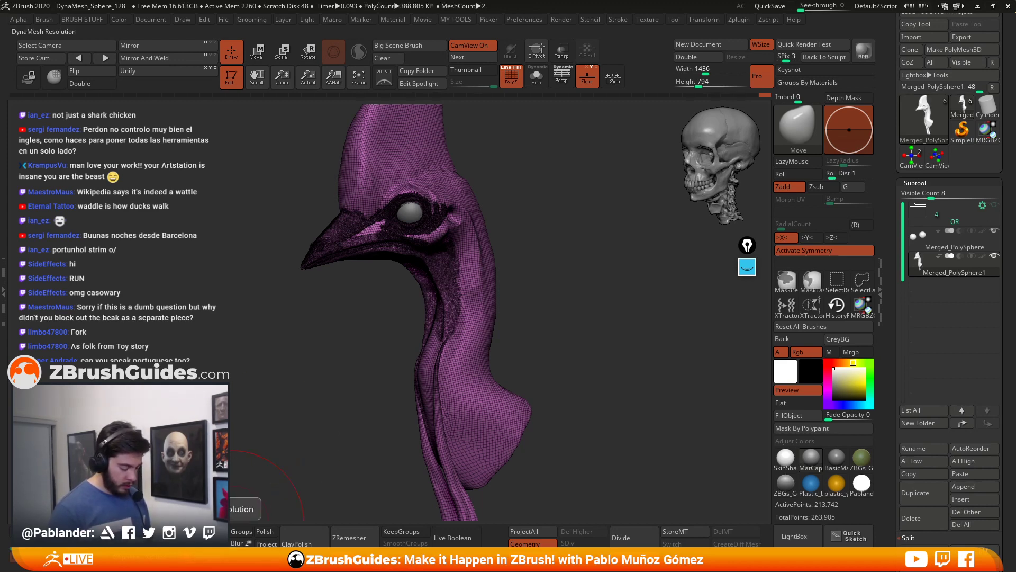
Step: Try a denser DynaMesh resolution on the model, compare the surface with PolyFrame off and on, and undo it
click(214, 531)
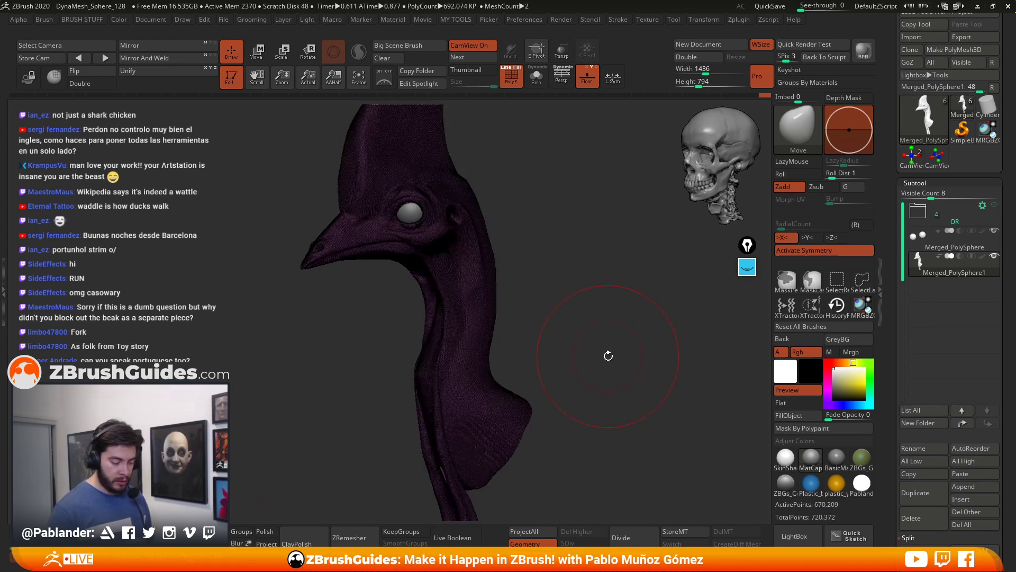
key(shift+f)
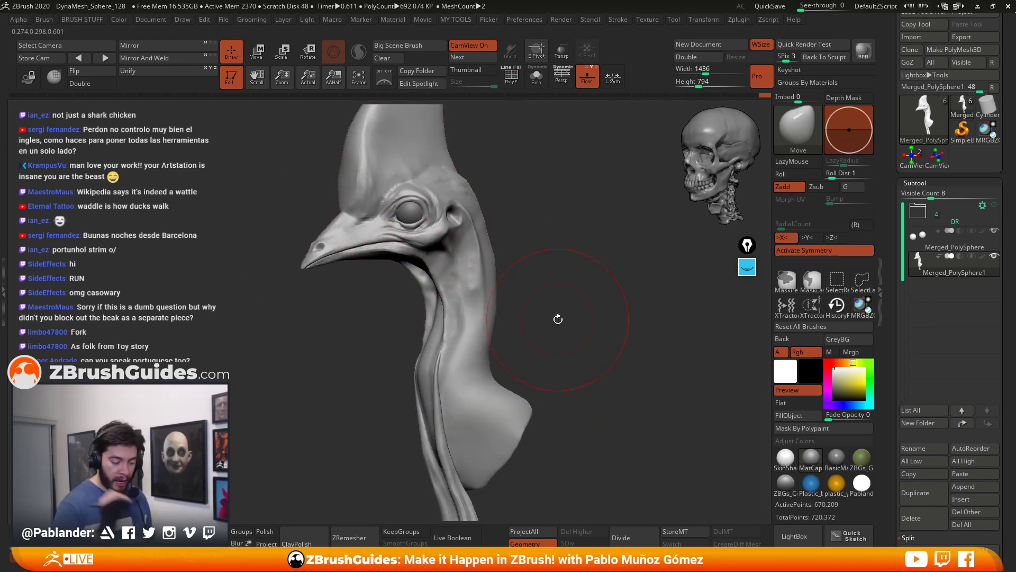
click(515, 79)
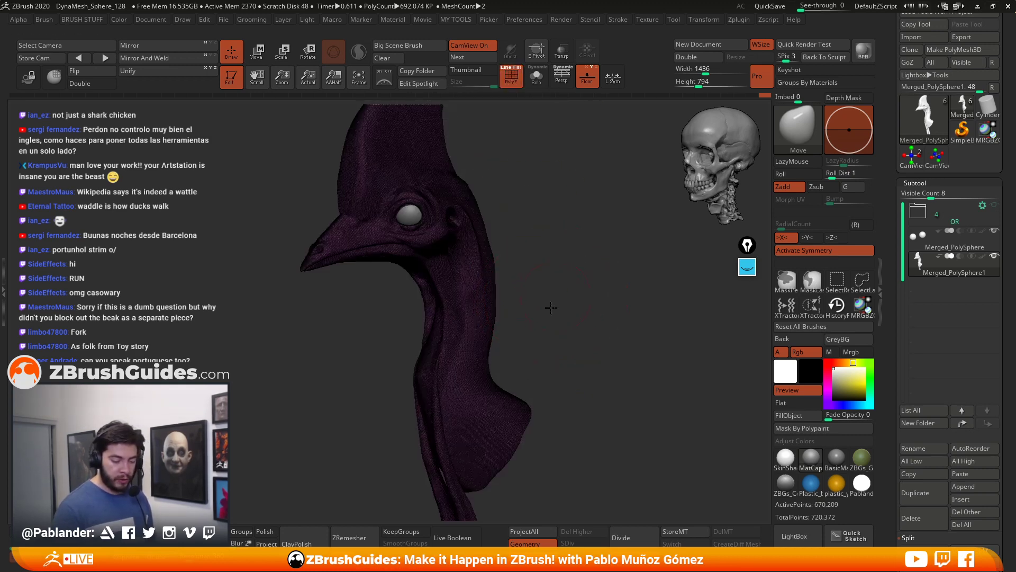
drag(550, 297, 388, 381)
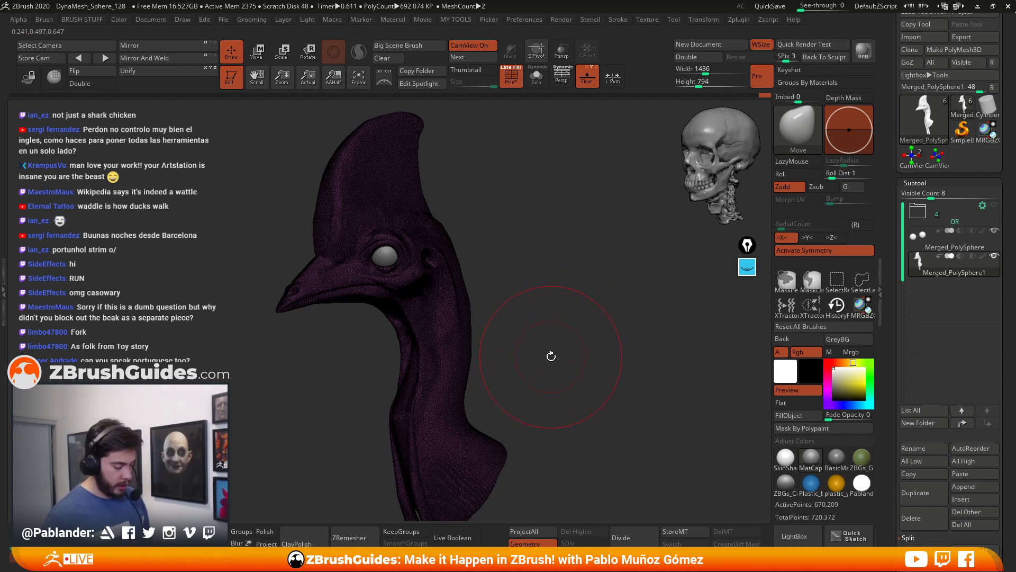
key(ctrl+z)
Step: Assign separate polygroups to the neck and each wattle with Auto Groups and inspect them from several angles
mouse_move(563, 386)
alt+mouse_down()
mouse_move(553, 365)
mouse_move(569, 381)
mouse_move(526, 368)
mouse_move(586, 370)
mouse_move(544, 344)
mouse_move(502, 377)
alt+mouse_up()
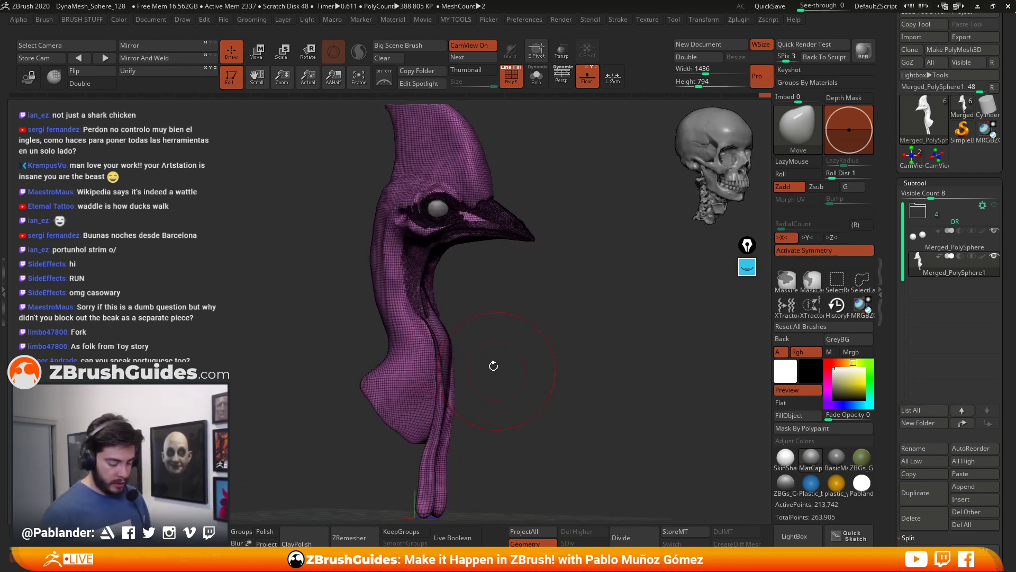
drag(553, 347, 481, 347)
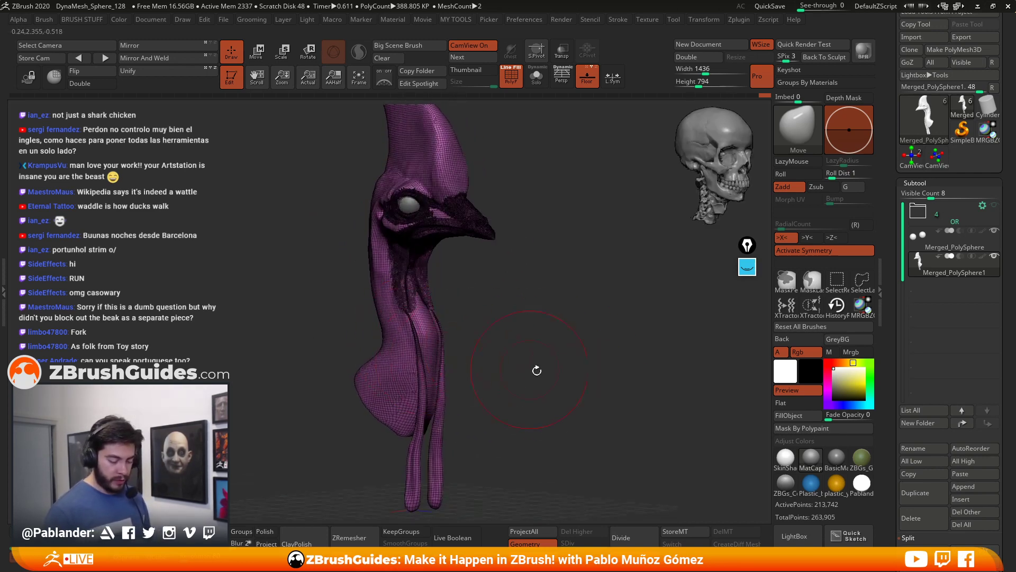
key(1)
key(2)
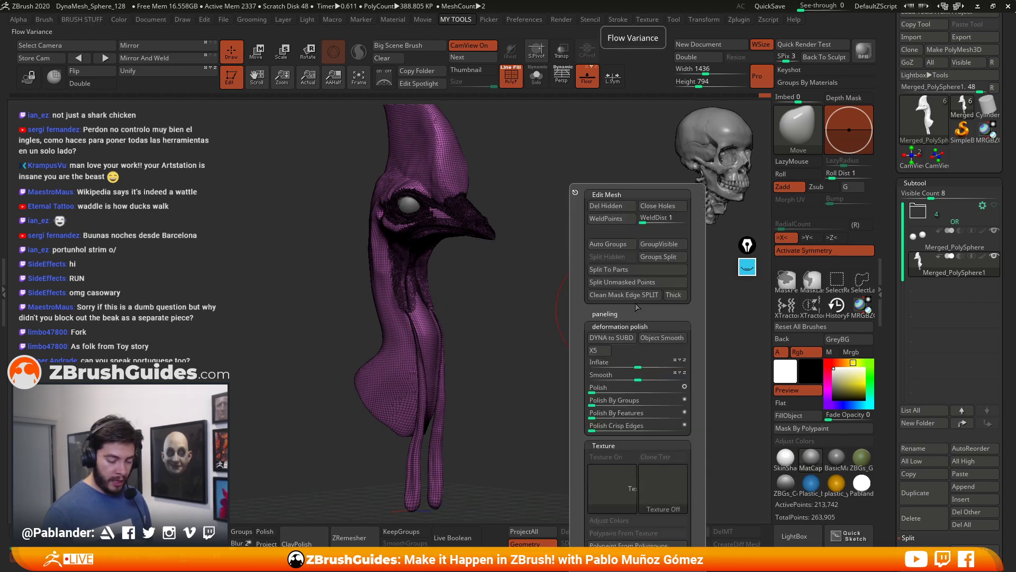
click(614, 244)
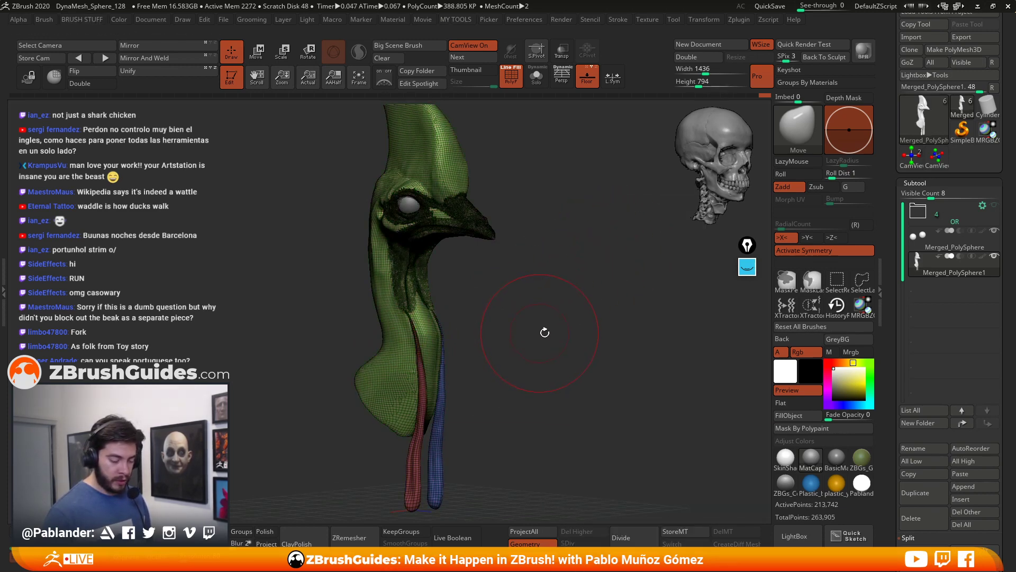
drag(474, 297, 576, 363)
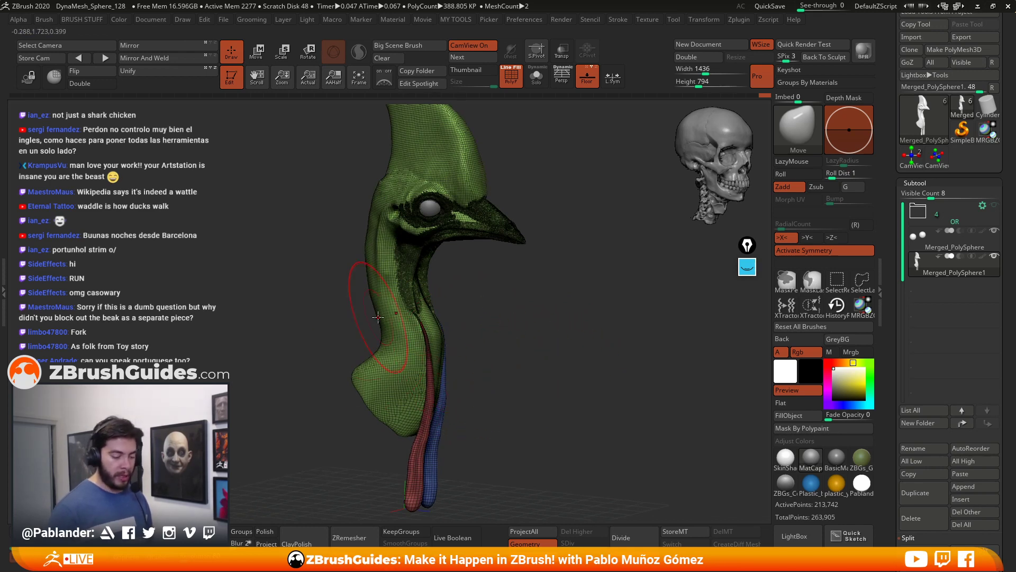
drag(540, 334, 452, 375)
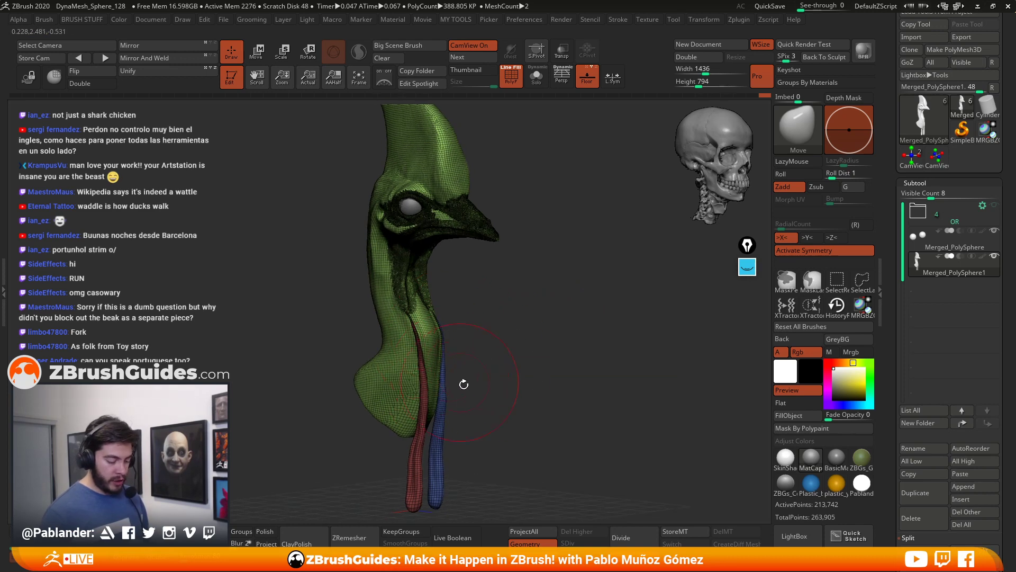
drag(479, 329, 523, 326)
drag(477, 372, 549, 335)
Step: Try to fuse the wattles with the neck using Remesh By Union while symmetry is active
click(256, 61)
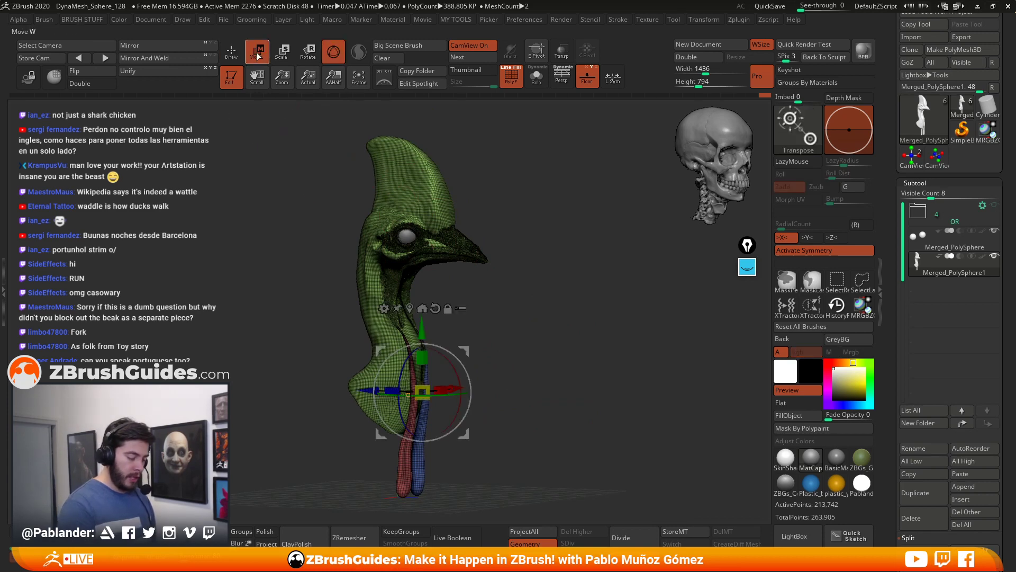
mouse_move(555, 362)
mouse_down()
mouse_move(543, 357)
mouse_move(567, 375)
mouse_move(559, 350)
mouse_up()
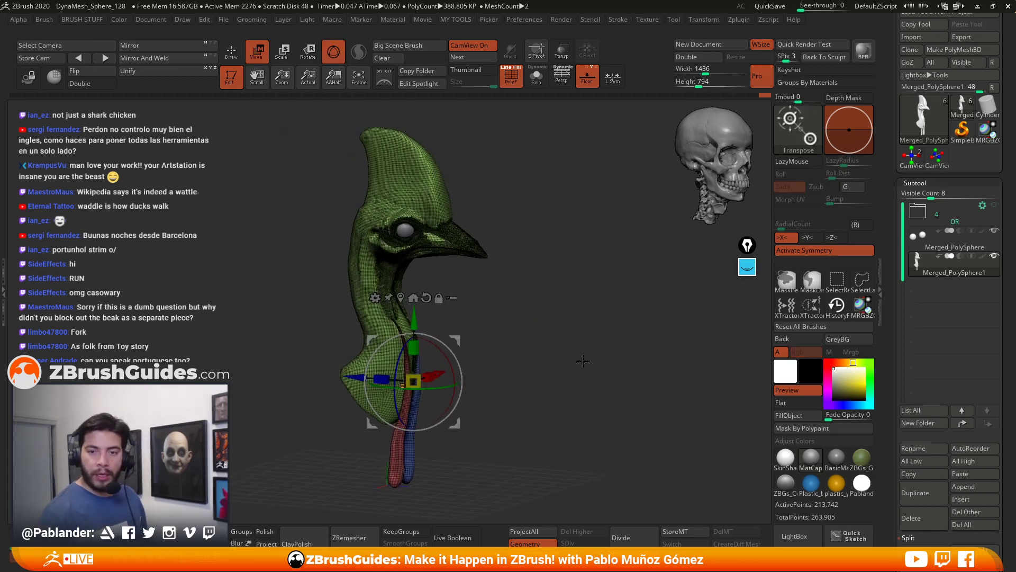
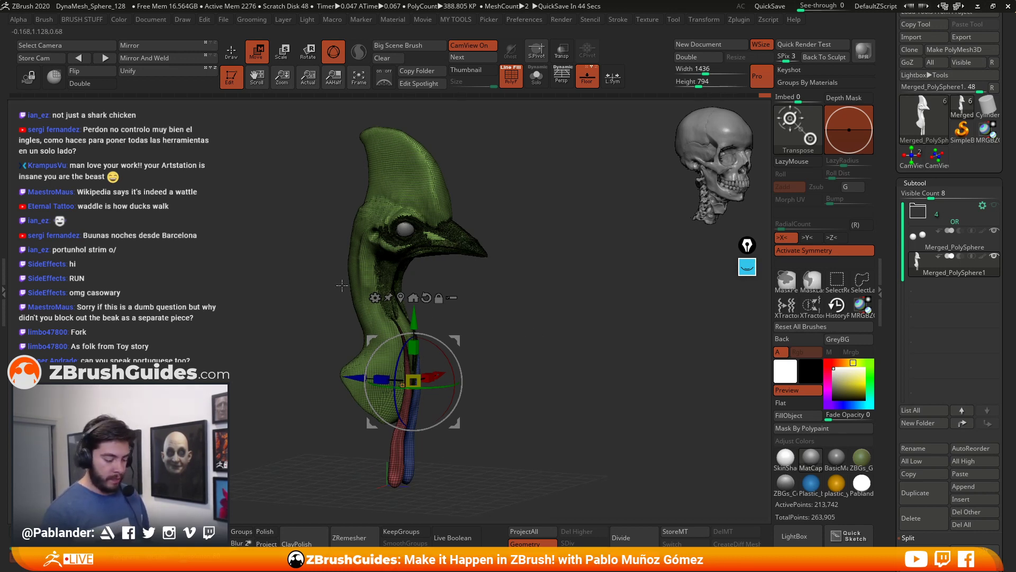
click(375, 298)
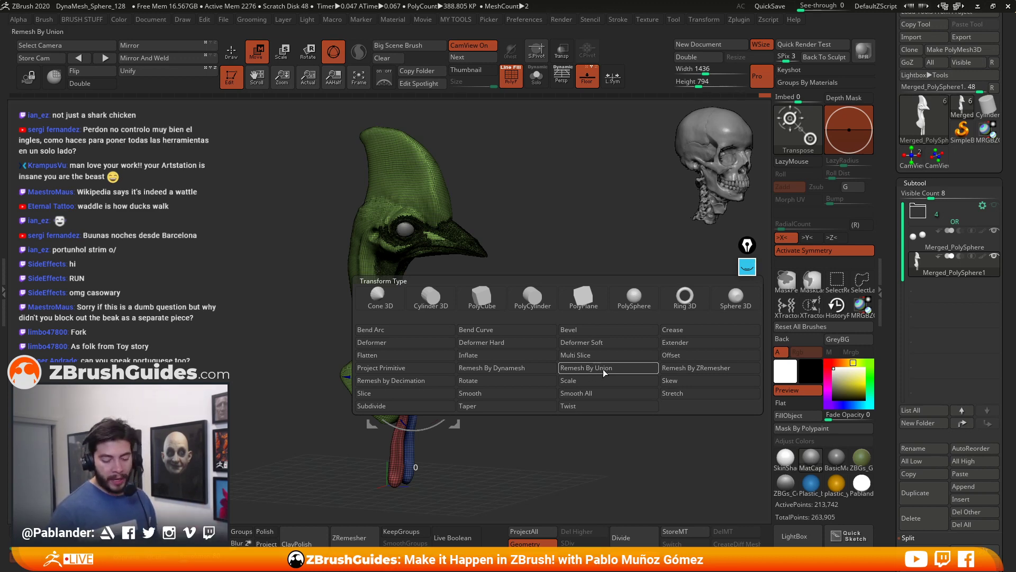
click(600, 369)
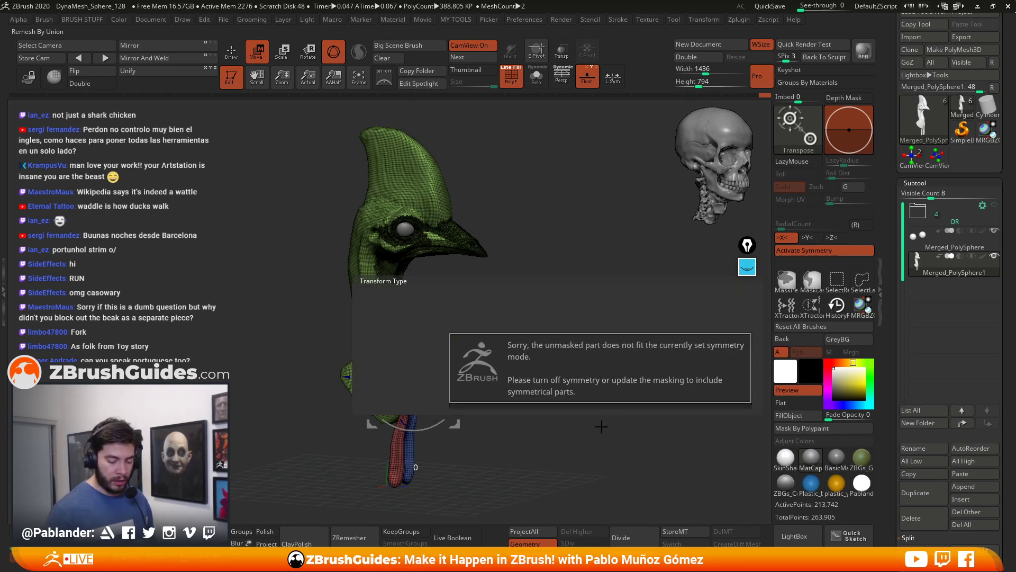
click(598, 431)
Step: Turn off symmetry and fuse the wattles with the neck using Remesh By Union
key(q)
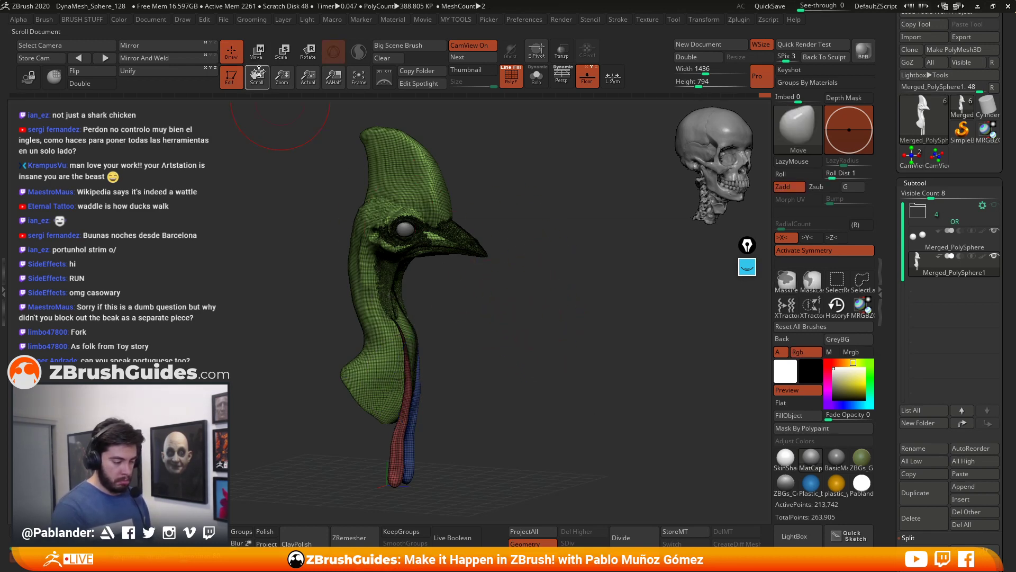
key(w)
click(375, 297)
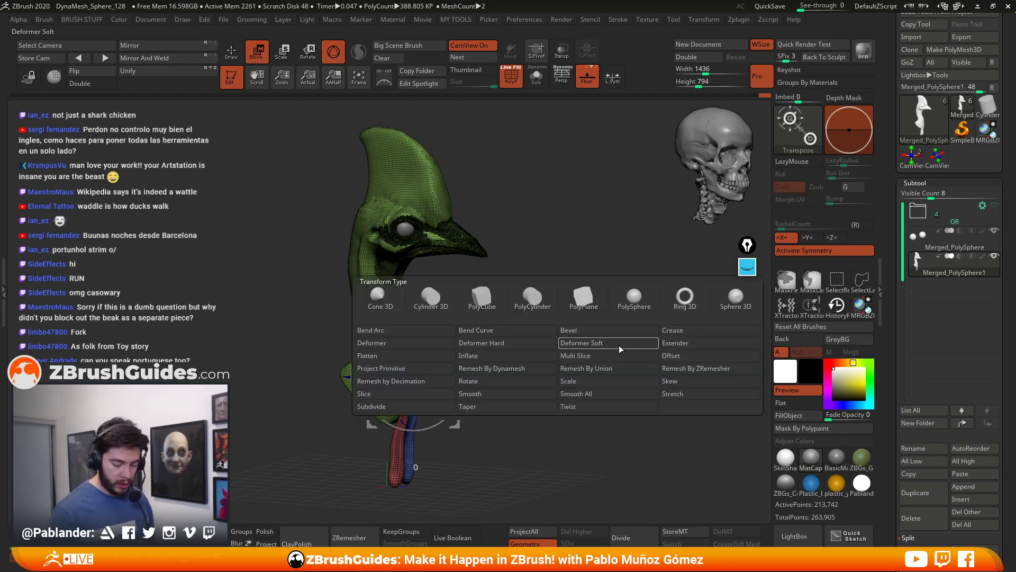
click(608, 369)
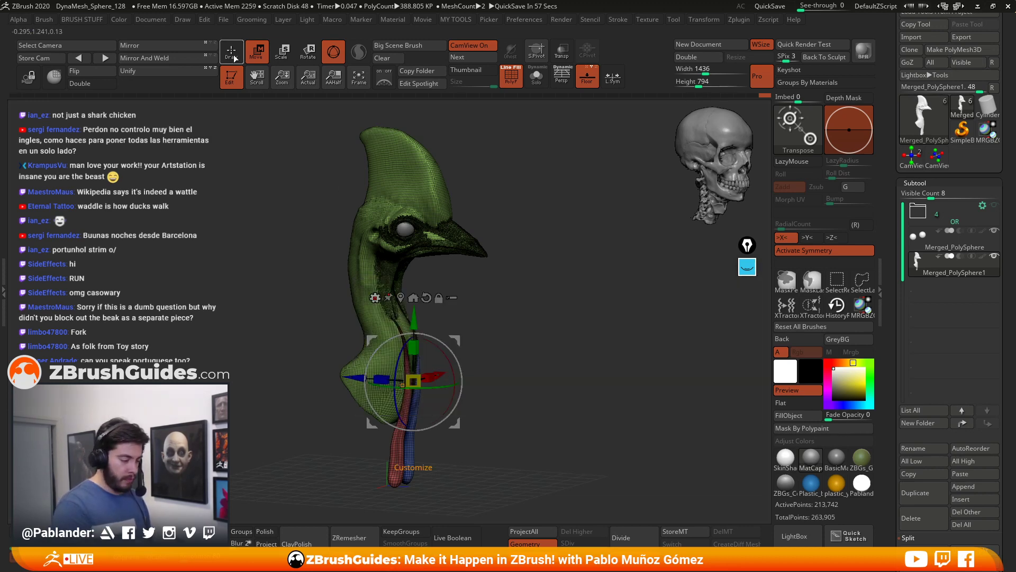
click(820, 251)
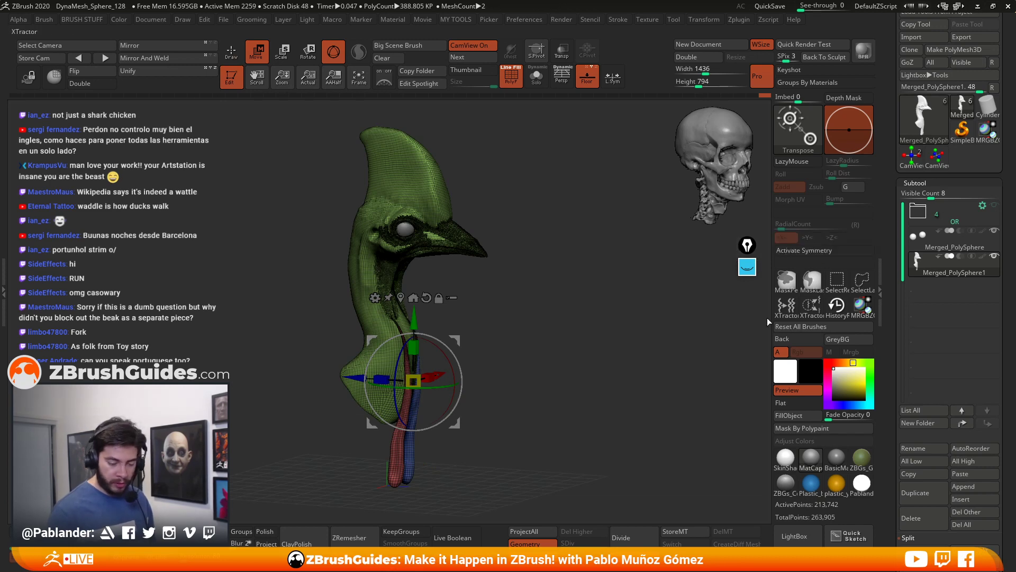
click(375, 298)
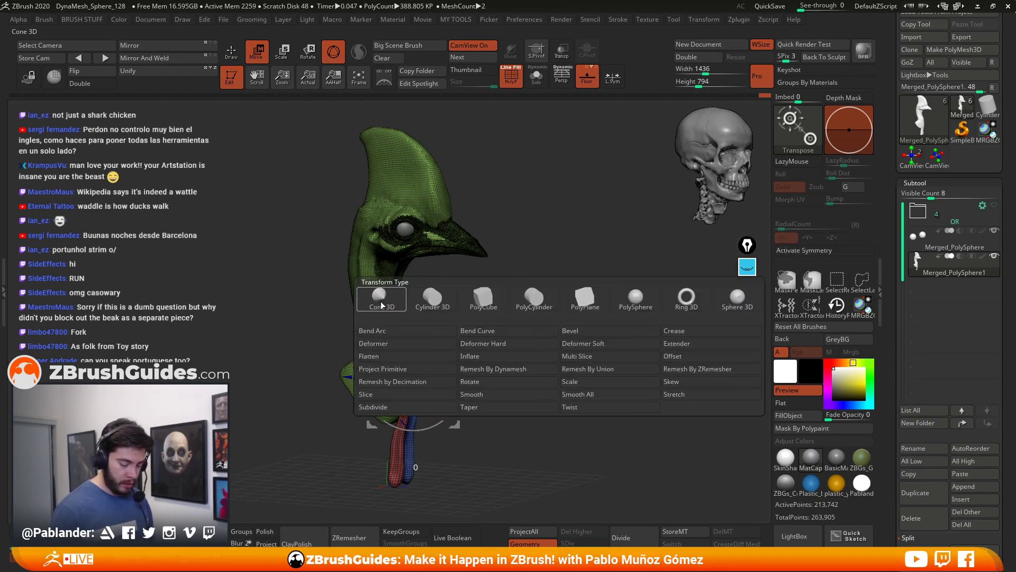
click(611, 370)
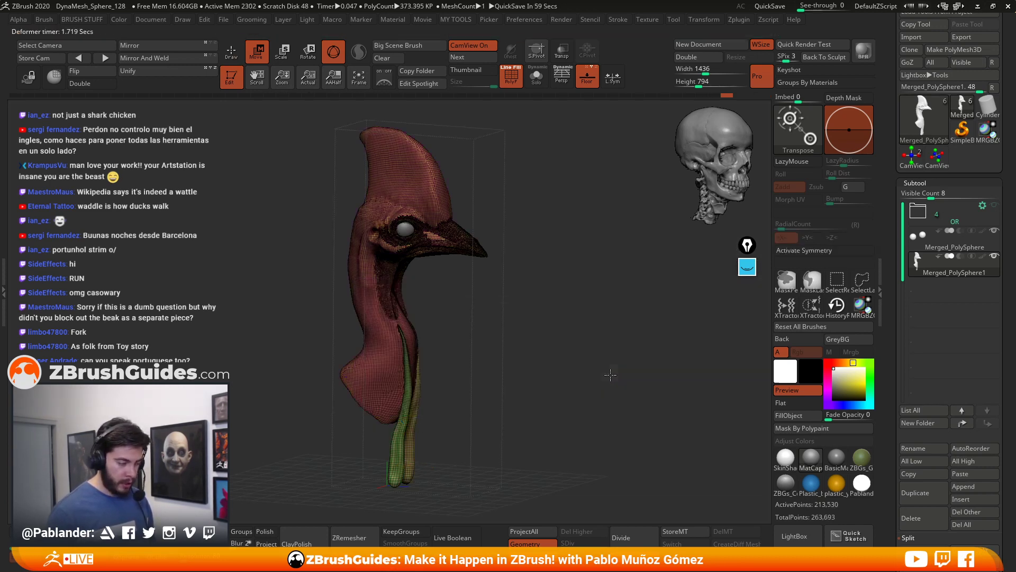
Step: Accept the Remesh By Union result on the bird's head and return to Draw mode
click(381, 230)
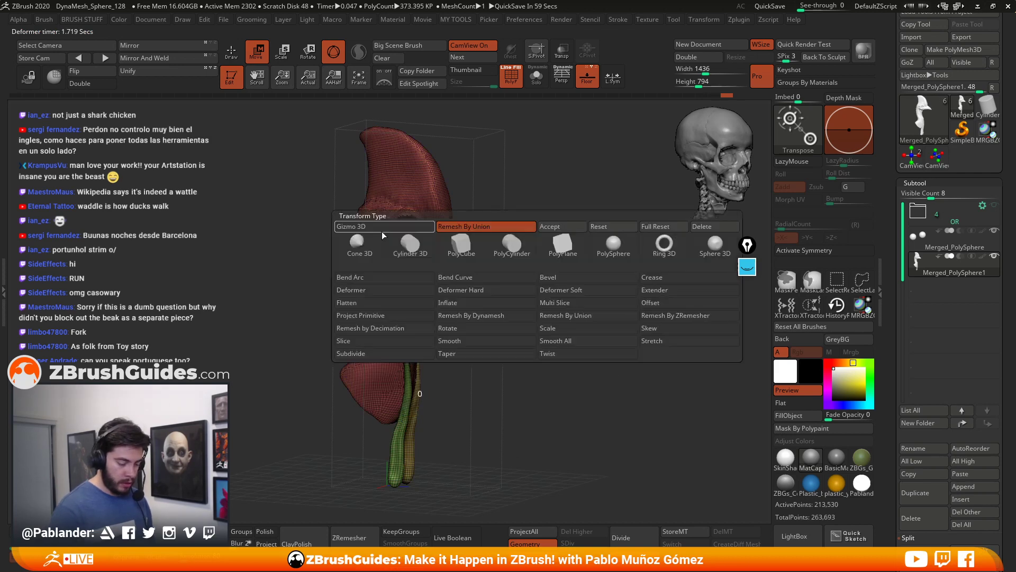
click(552, 228)
key(q)
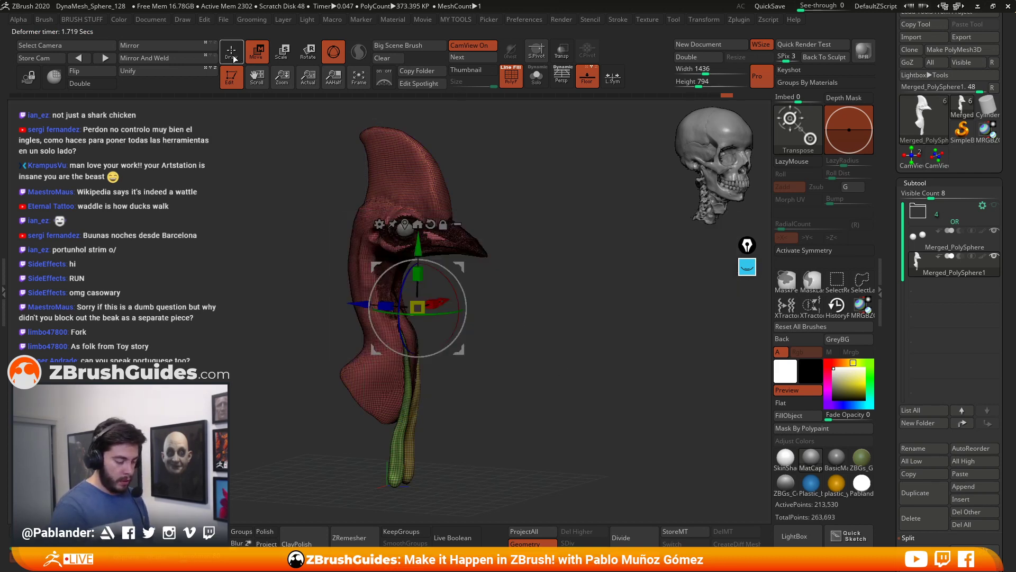
alt+drag(530, 372, 392, 365)
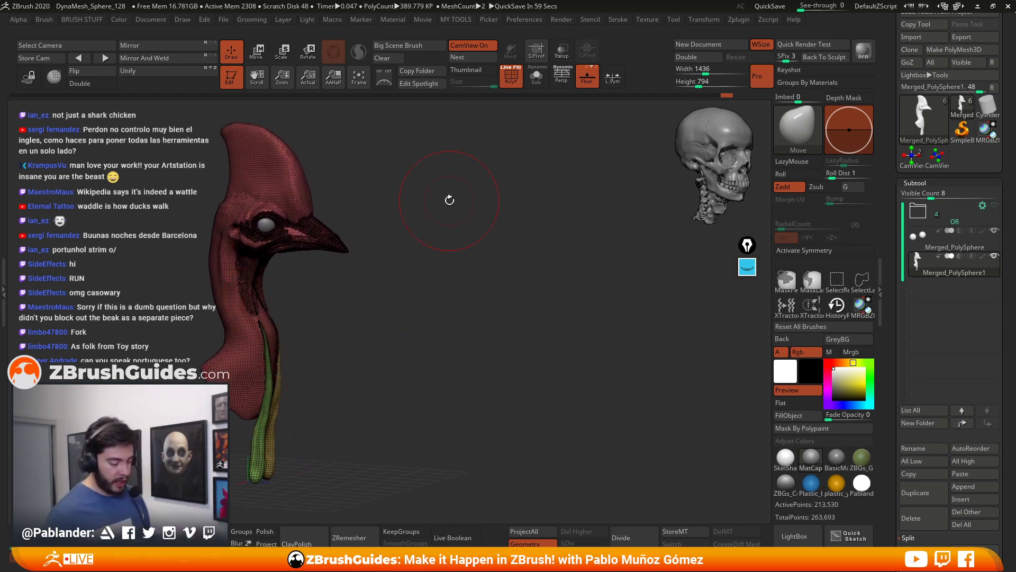
Step: Open the screen annotation tools and sketch a large blue rounded shape in the empty space beside the bird
click(747, 266)
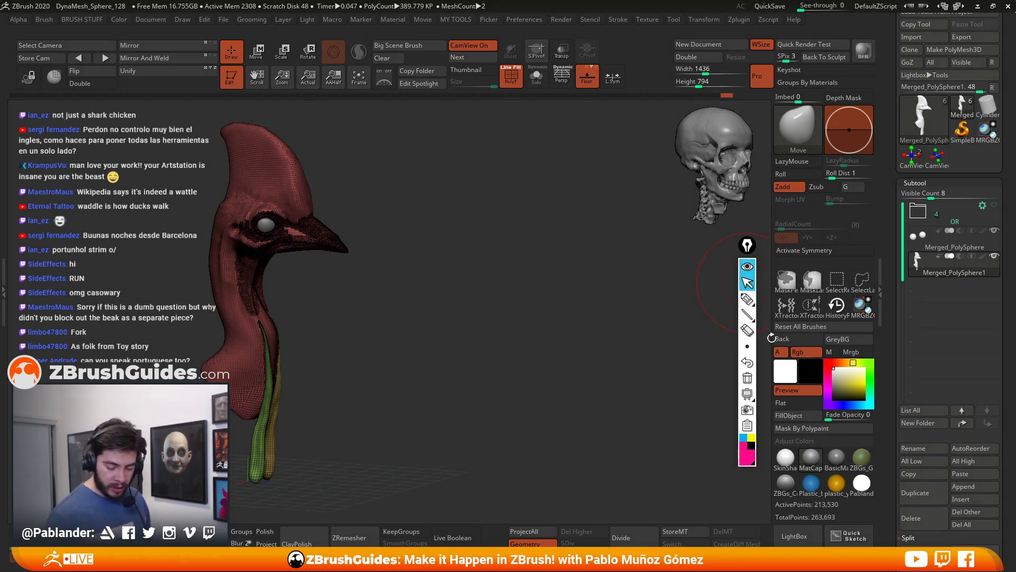
click(743, 437)
click(746, 299)
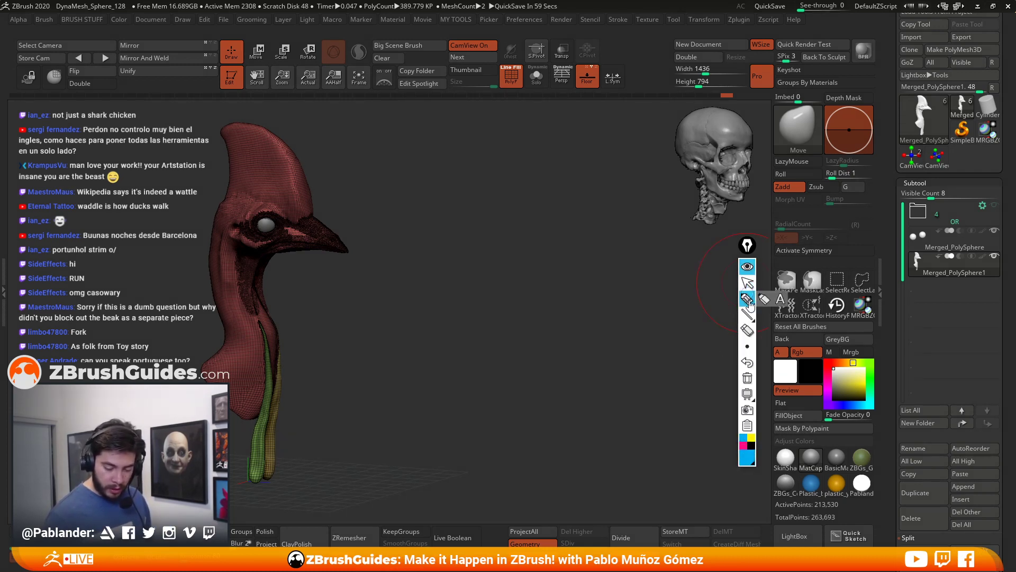
mouse_move(451, 227)
mouse_down()
mouse_move(574, 296)
mouse_move(484, 195)
mouse_move(460, 208)
mouse_up()
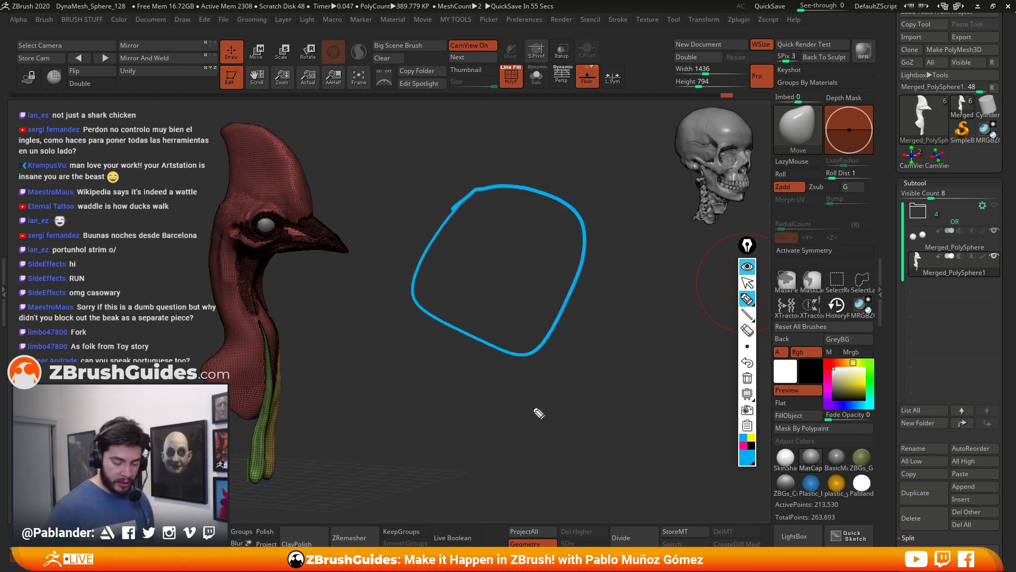
Step: Sketch a pink circle overlapping the lower part of the blue shape
click(750, 437)
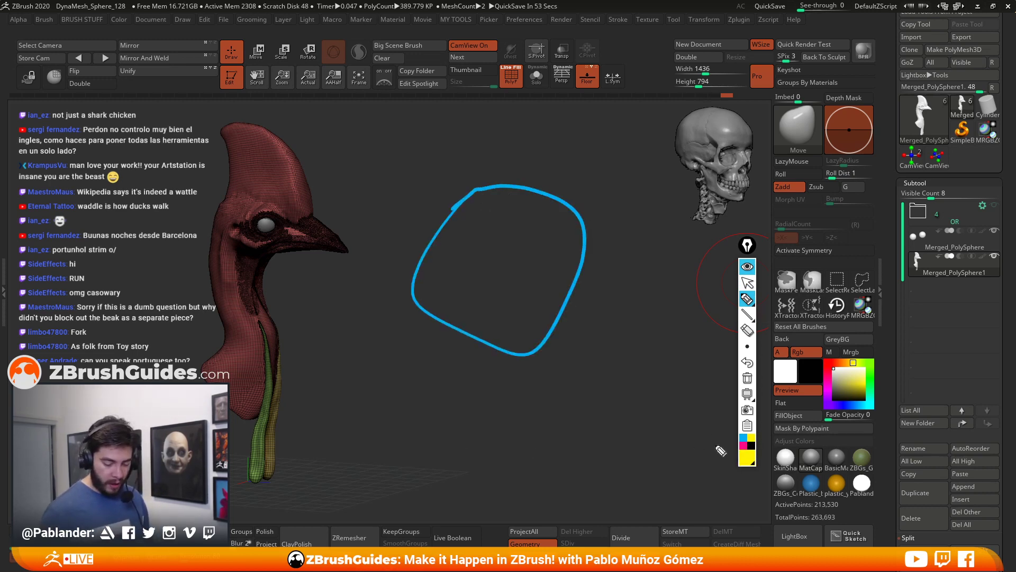
click(744, 445)
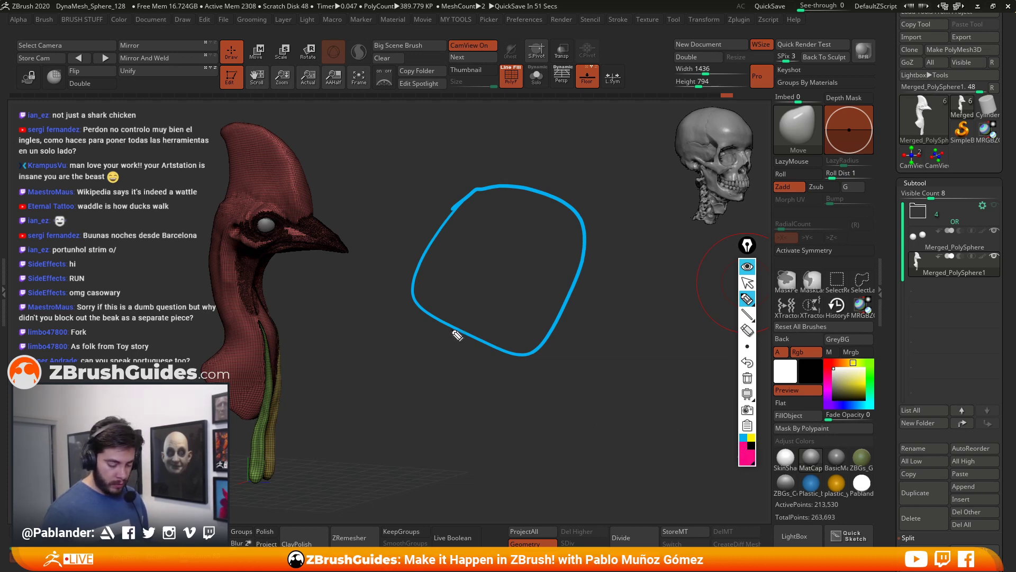
mouse_move(454, 331)
mouse_down()
mouse_move(489, 422)
mouse_move(565, 365)
mouse_move(524, 295)
mouse_move(455, 330)
mouse_up()
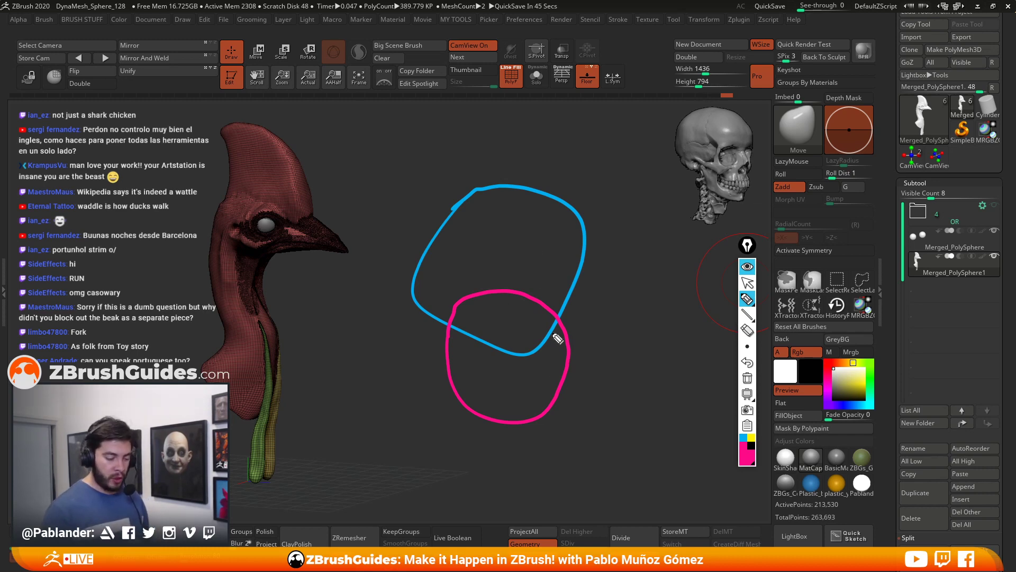
Step: Handwrite the yellow title "Remesh by Union (Boolean)" above the shapes and underline "Union"
click(751, 437)
mouse_move(349, 138)
mouse_down()
mouse_move(370, 169)
mouse_move(476, 136)
mouse_move(523, 137)
mouse_up()
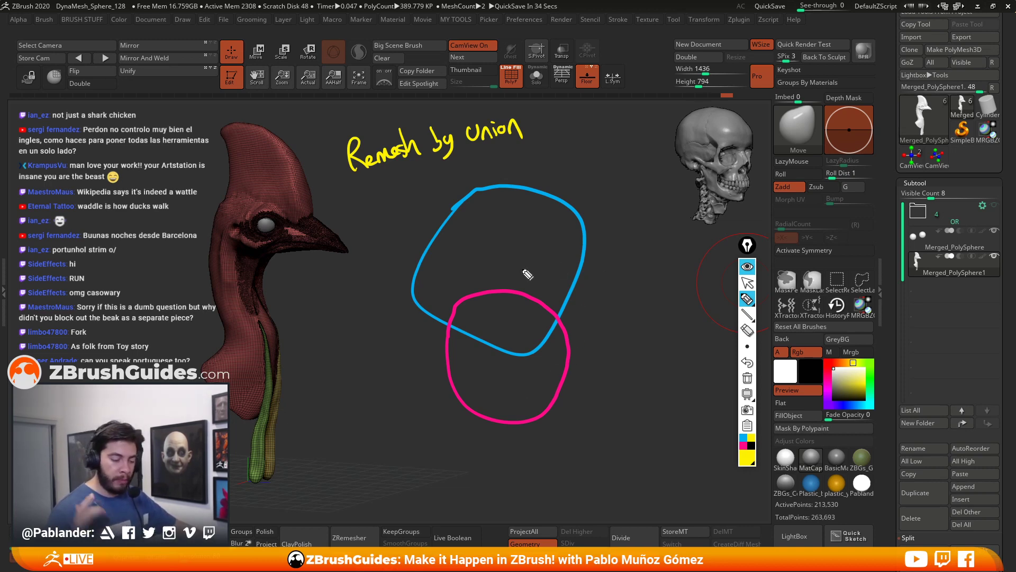
mouse_move(541, 120)
mouse_down()
mouse_move(538, 152)
mouse_move(564, 133)
mouse_move(570, 142)
mouse_move(567, 132)
mouse_up()
click(748, 365)
click(748, 364)
drag(575, 131, 582, 138)
drag(586, 135, 612, 139)
drag(468, 151, 525, 142)
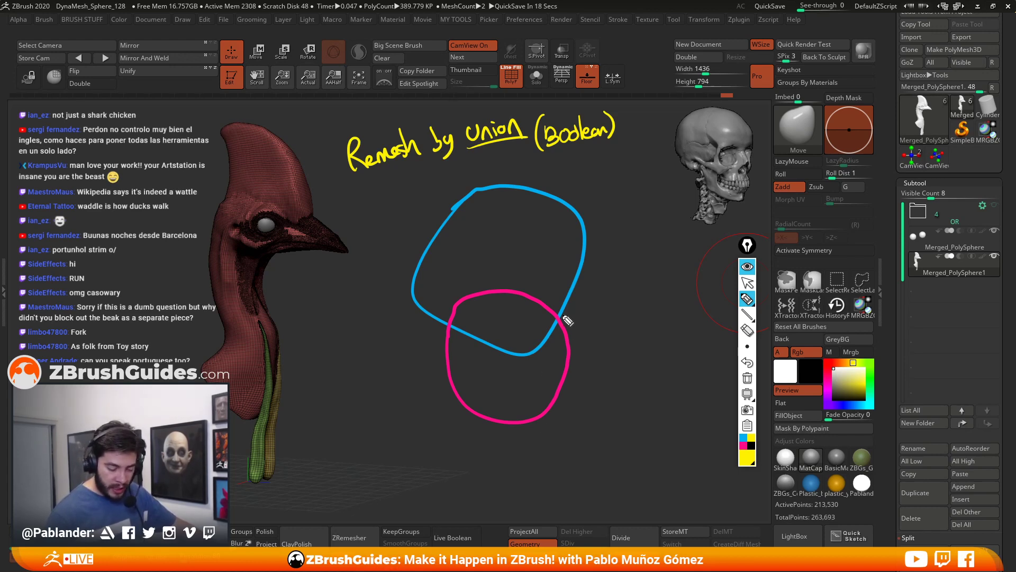
Step: Mark the two points where the shapes intersect and hatch their overlapping area in yellow
drag(572, 294, 565, 326)
mouse_move(436, 318)
mouse_down()
mouse_move(453, 327)
mouse_move(449, 338)
mouse_up()
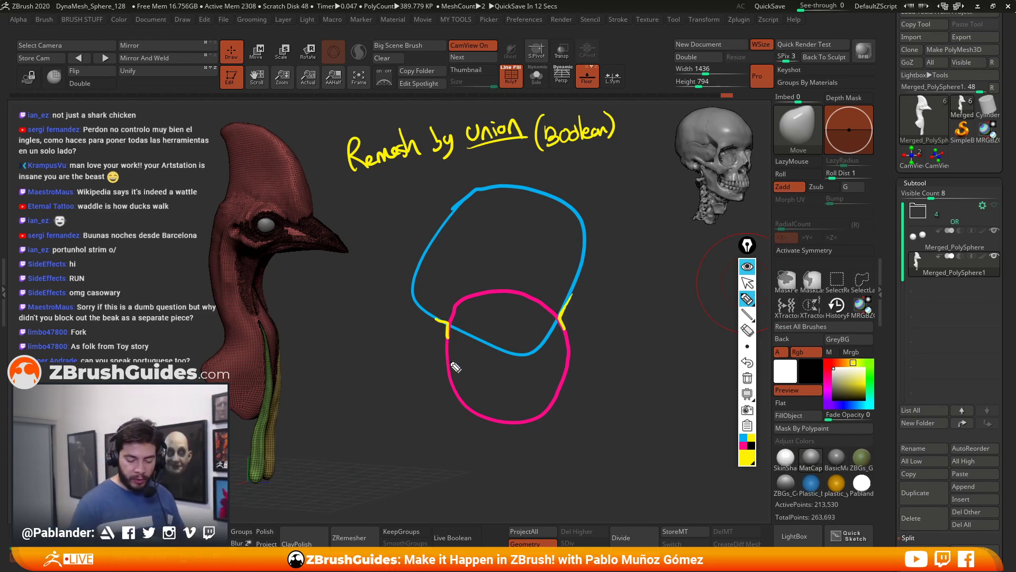
drag(454, 286, 460, 323)
mouse_move(474, 279)
mouse_down()
mouse_move(471, 318)
mouse_move(485, 318)
mouse_up()
drag(513, 286, 500, 323)
drag(540, 296, 524, 323)
mouse_move(465, 333)
mouse_down()
mouse_move(462, 352)
mouse_move(500, 363)
mouse_up()
drag(546, 328, 554, 347)
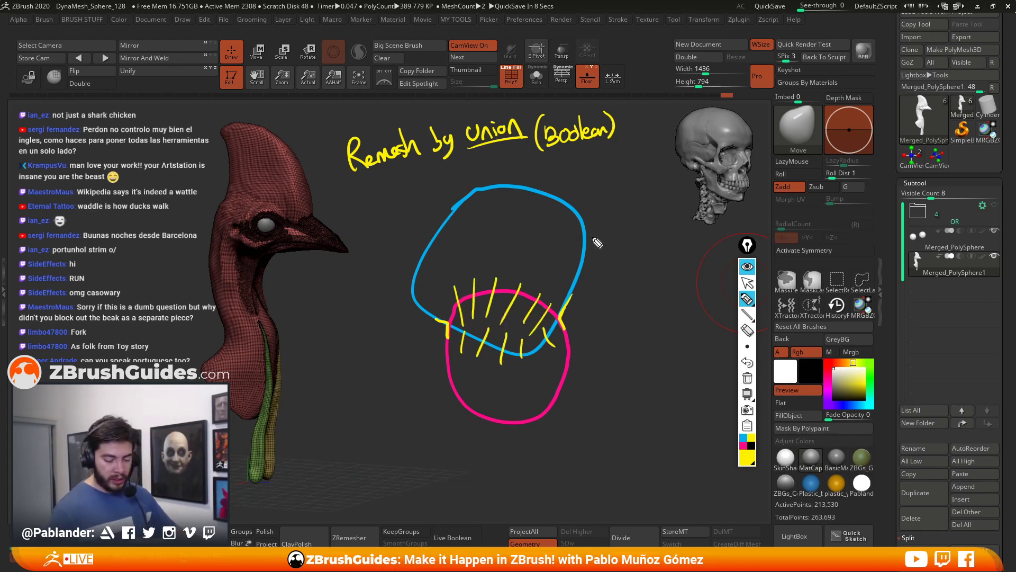
Step: Trace one yellow outline around the combined shapes and circle both intersection points
mouse_move(592, 260)
mouse_down()
mouse_move(572, 326)
mouse_move(564, 418)
mouse_move(455, 439)
mouse_move(424, 237)
mouse_move(544, 182)
mouse_move(601, 272)
mouse_move(596, 265)
mouse_up()
drag(593, 307, 585, 299)
drag(439, 306, 437, 304)
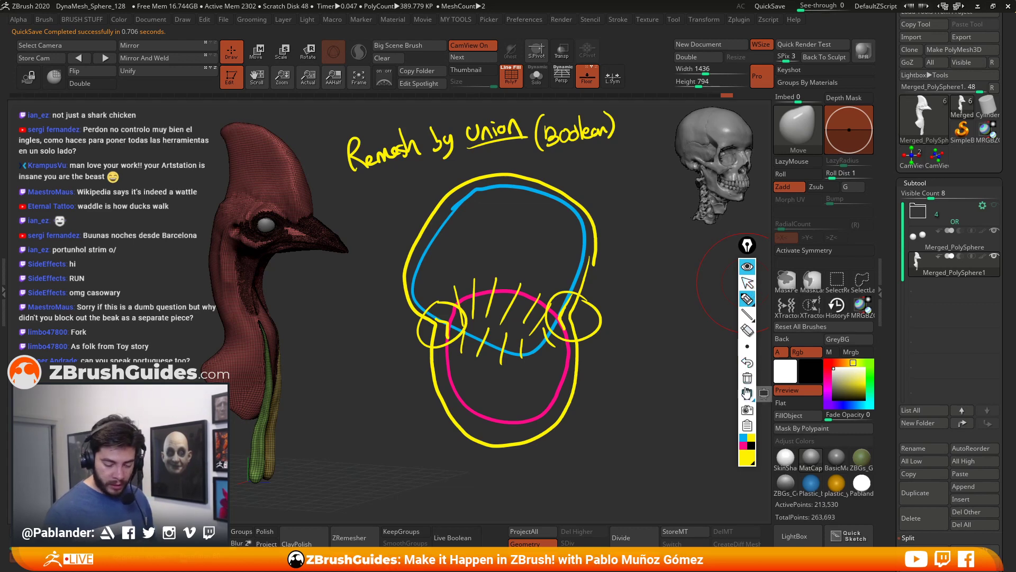
Step: Hide the annotations and isolate the neck polygons around the upper ends of the green and yellow wattles
click(747, 267)
mouse_move(379, 384)
alt+mouse_down()
mouse_move(501, 293)
mouse_move(513, 400)
mouse_move(545, 288)
mouse_move(546, 386)
mouse_move(542, 352)
mouse_move(556, 308)
alt+mouse_up()
key(space)
drag(400, 286, 389, 285)
mouse_move(503, 259)
mouse_down()
mouse_move(542, 256)
mouse_move(526, 254)
mouse_up()
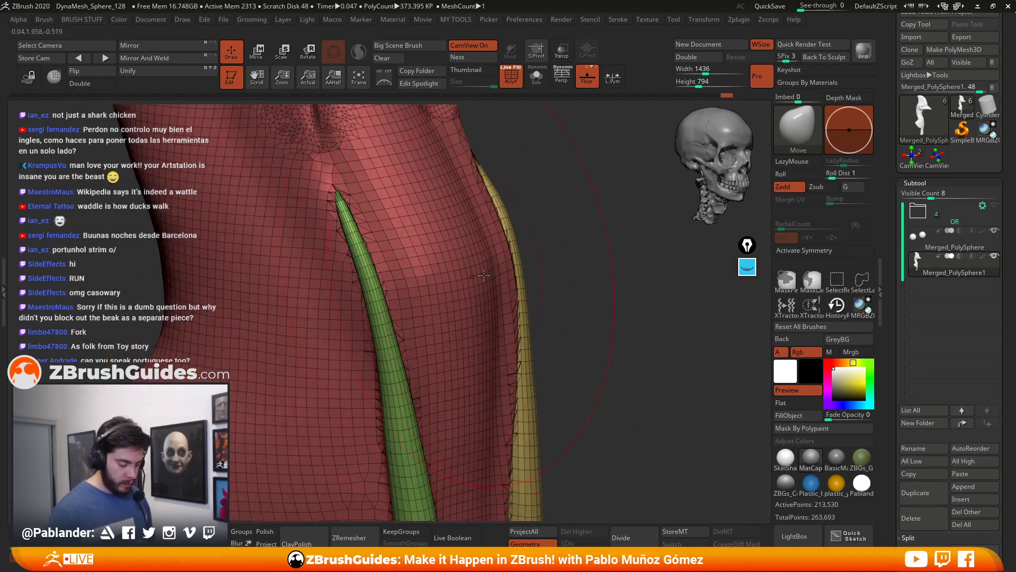
drag(603, 337, 612, 335)
mouse_move(583, 162)
ctrl+shift+mouse_down()
mouse_move(141, 351)
mouse_move(106, 394)
ctrl+shift+mouse_up()
drag(598, 409, 598, 408)
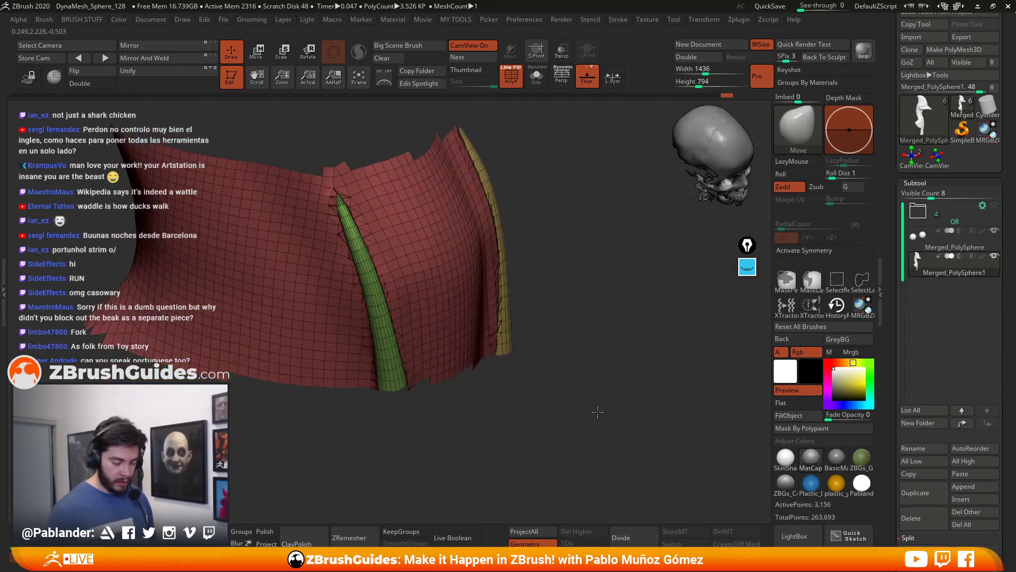
Step: Turn on double-sided display, examine the inside of the isolated neck section, and show the whole mesh again
click(85, 83)
drag(497, 255, 554, 369)
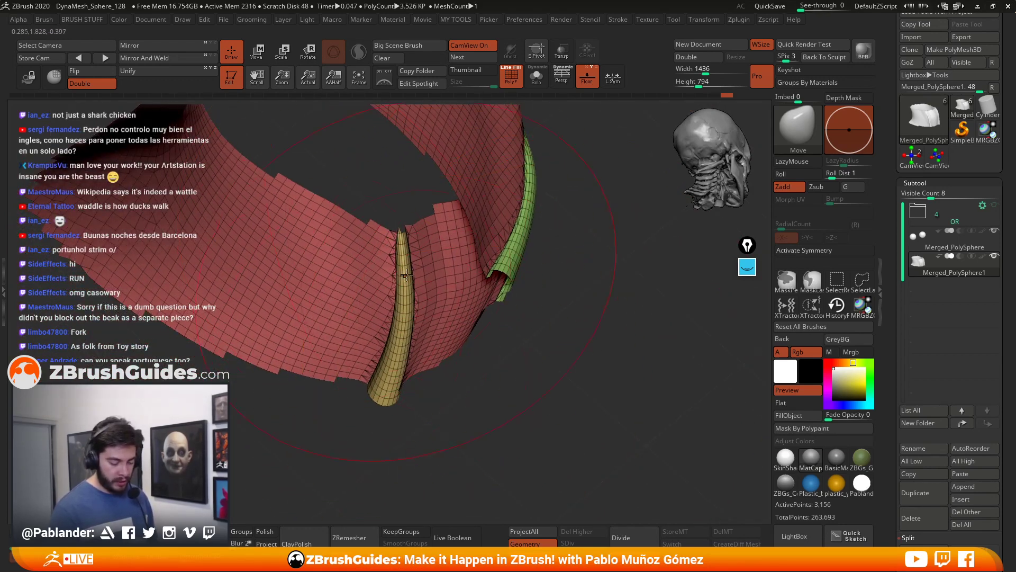
drag(567, 363, 600, 334)
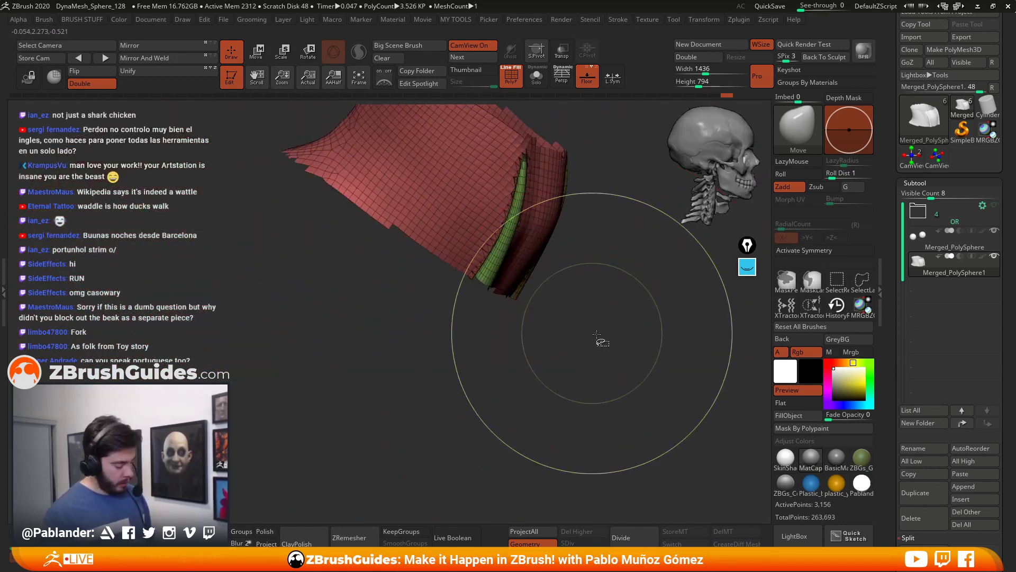
ctrl+shift+click(590, 333)
Step: Try smoothing the seam between the green wattle and the neck, compare it with and without the wireframe, and undo it
shift+drag(588, 336, 588, 340)
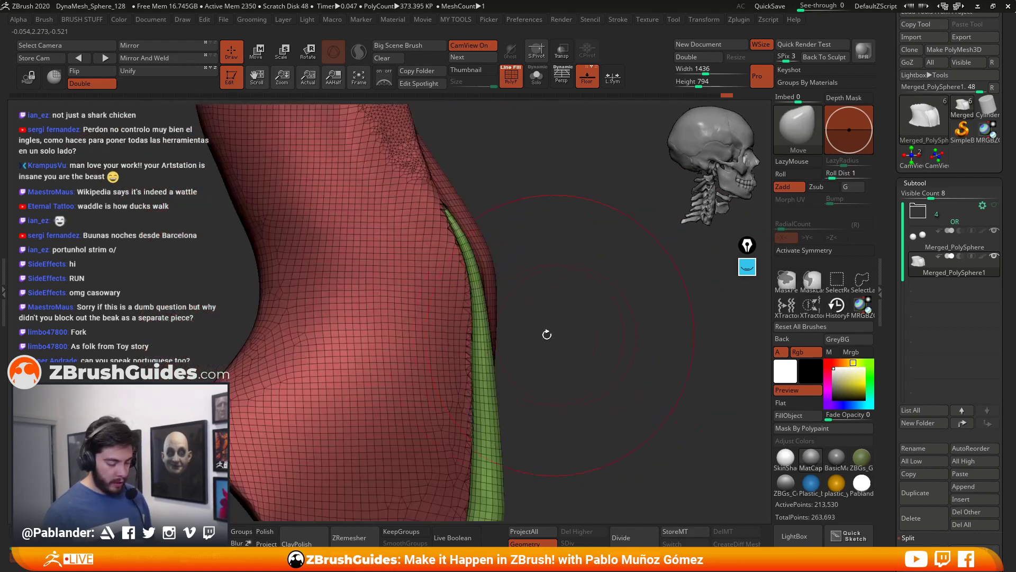
drag(551, 302, 546, 307)
mouse_move(471, 294)
shift+mouse_down()
mouse_move(447, 215)
mouse_move(473, 320)
shift+mouse_up()
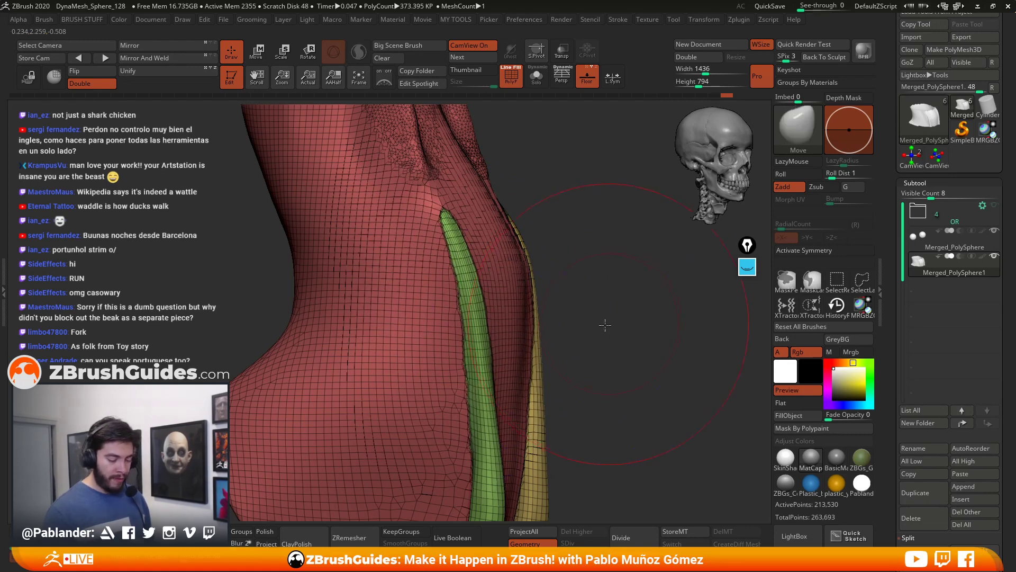
drag(608, 319, 591, 328)
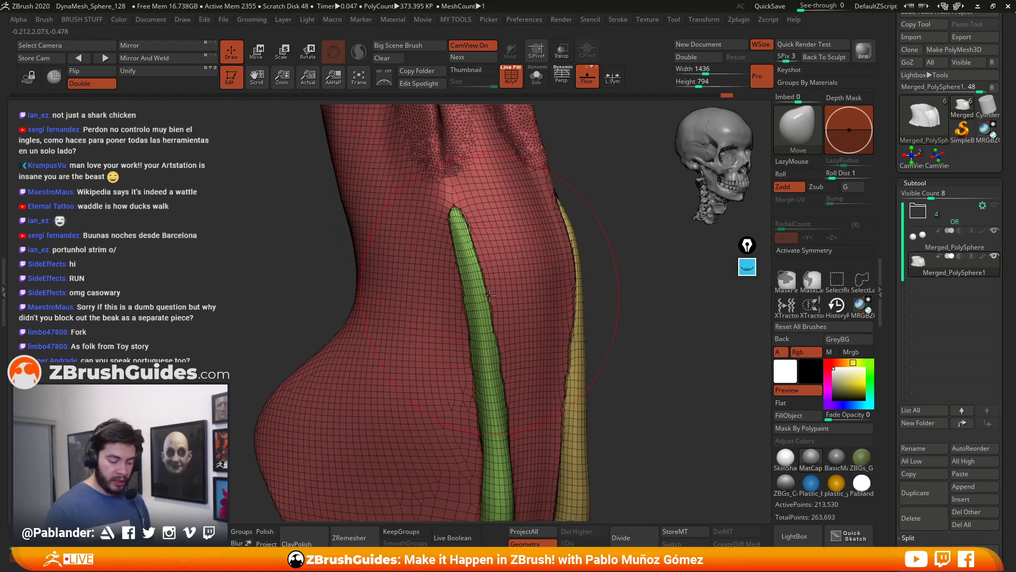
key(shift+f)
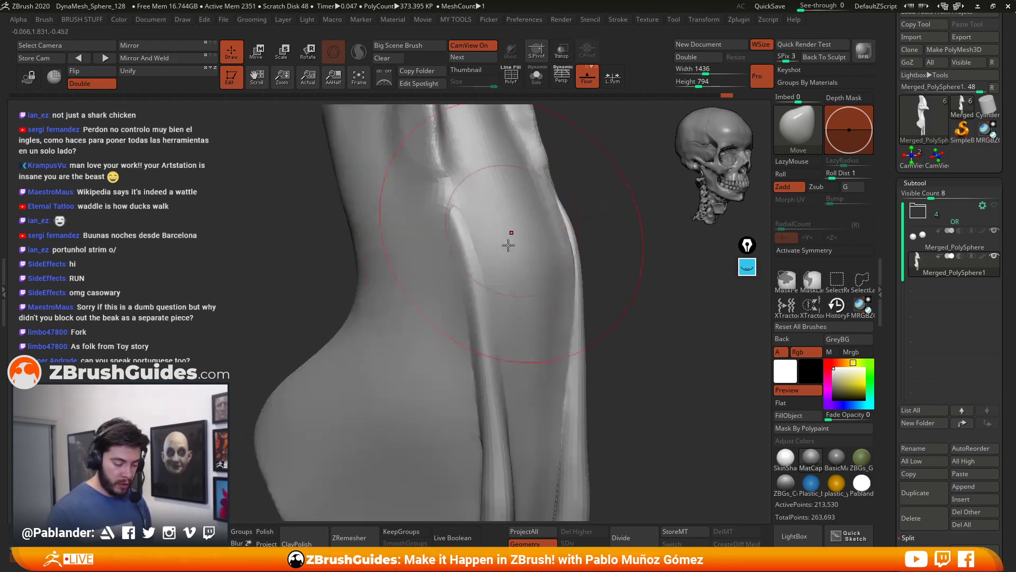
key(shift+f)
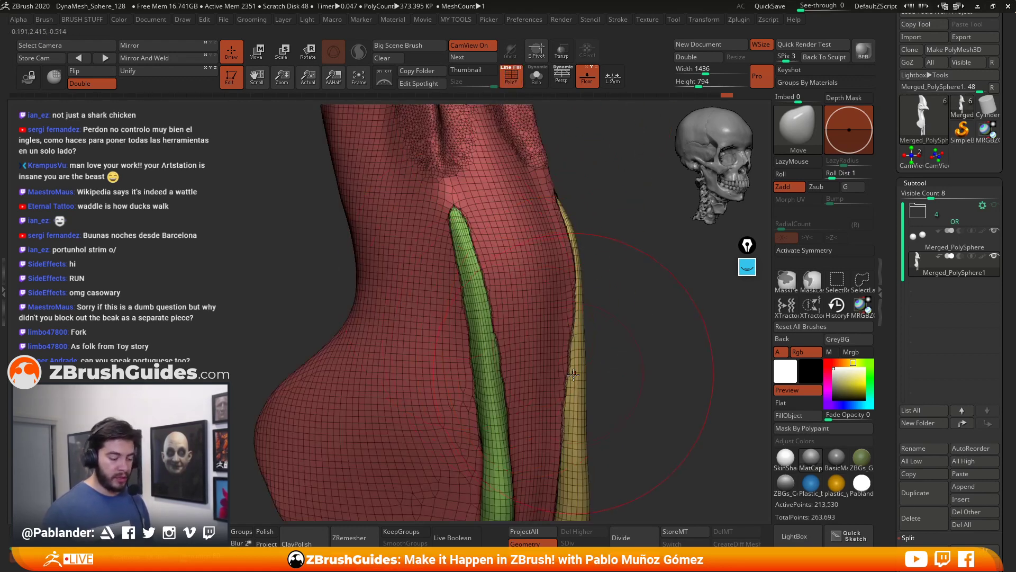
key(ctrl+z)
Step: Adjust the brush and enable Sculptris Pro mode and X symmetry for smoothing the wattle seams
alt+drag(619, 368, 554, 355)
key(space)
drag(600, 266, 578, 266)
mouse_move(624, 292)
alt+mouse_down()
mouse_move(586, 295)
mouse_move(587, 275)
alt+mouse_up()
key(space)
key(space)
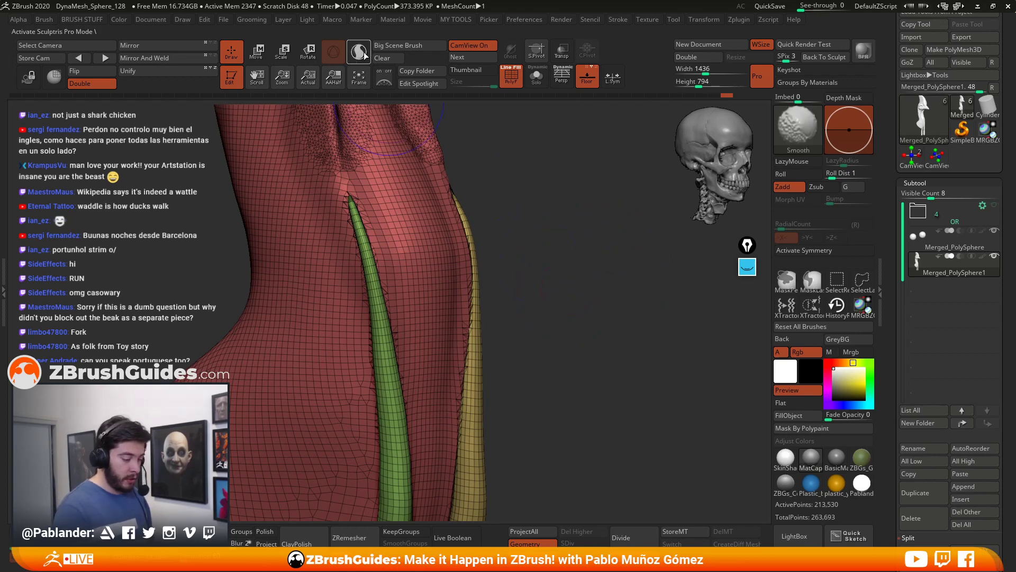
click(803, 250)
Step: Smooth the upper wattle seam with dynamic tessellation, undoing the first pass and repeating it with a smaller brush
shift+drag(353, 206, 359, 226)
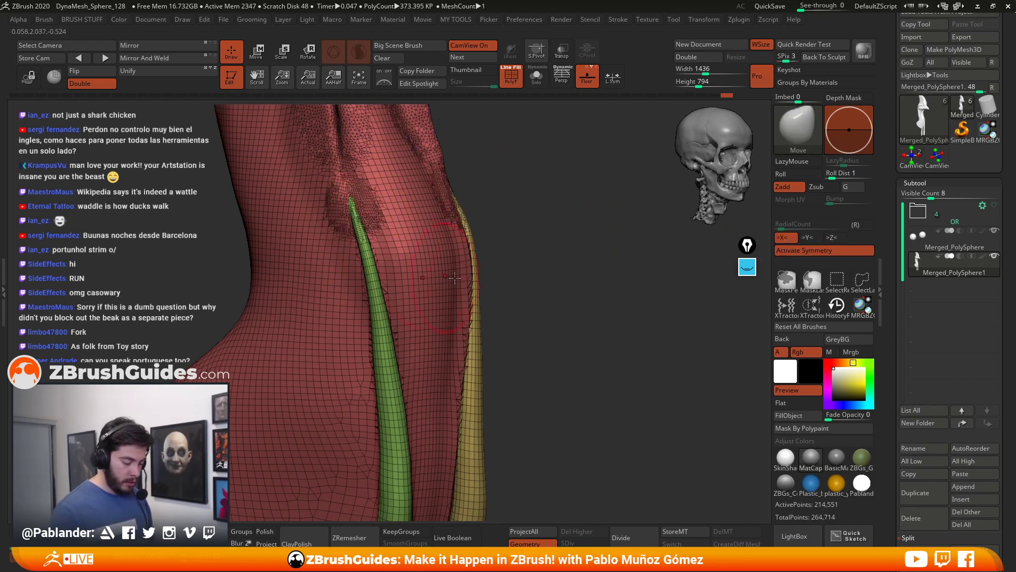
key(ctrl+z)
key(space)
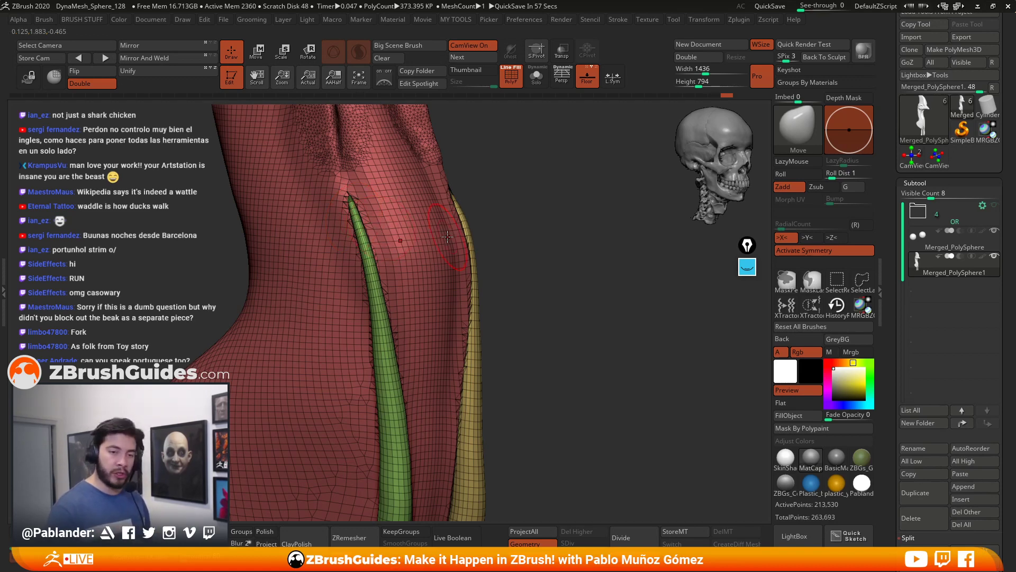
mouse_move(363, 233)
shift+mouse_down()
mouse_move(349, 201)
mouse_move(379, 292)
shift+mouse_up()
drag(558, 245, 584, 236)
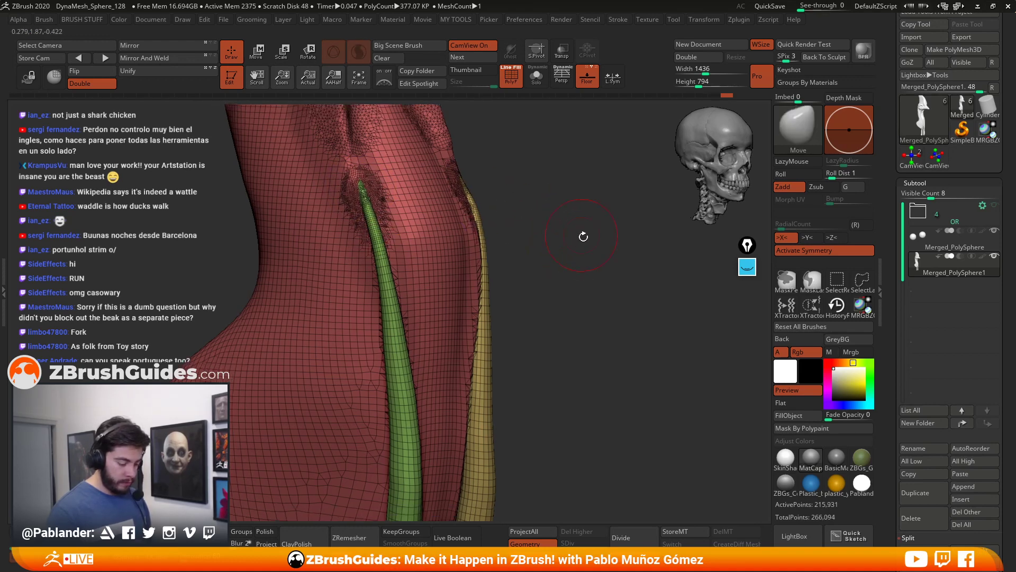
Step: Hide the wireframe and smooth the upper wattle seams along the front of the neck
click(511, 76)
mouse_move(560, 259)
mouse_down()
mouse_move(579, 279)
mouse_move(485, 253)
mouse_up()
mouse_move(469, 182)
shift+mouse_down()
mouse_move(450, 201)
mouse_move(453, 190)
mouse_move(448, 313)
shift+mouse_up()
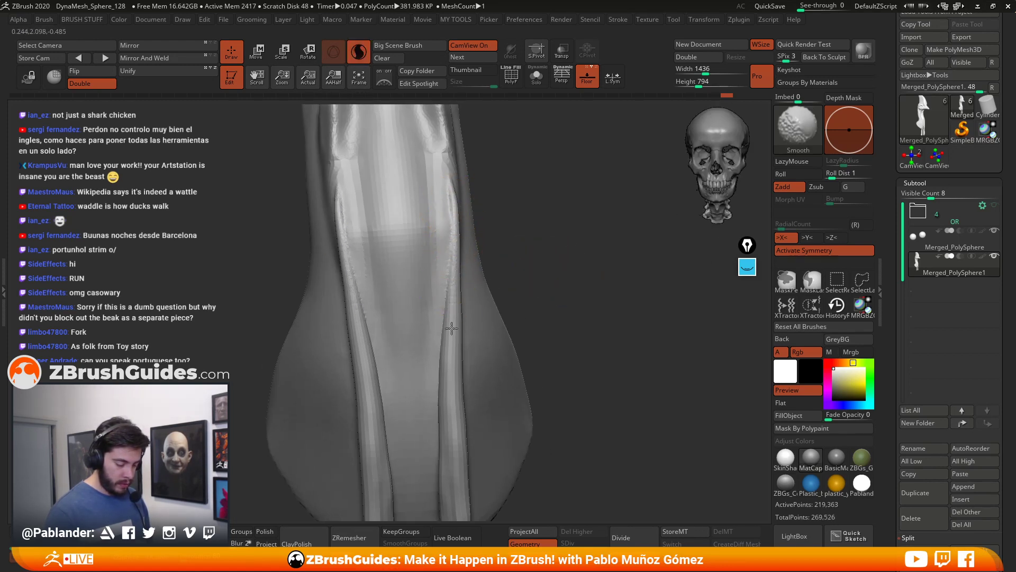
Step: Smooth both edges of the wattles down along the side of the neck, viewed from the opposite side
drag(551, 232, 524, 230)
right_drag(524, 230, 518, 231)
alt+right_drag(495, 299, 406, 240)
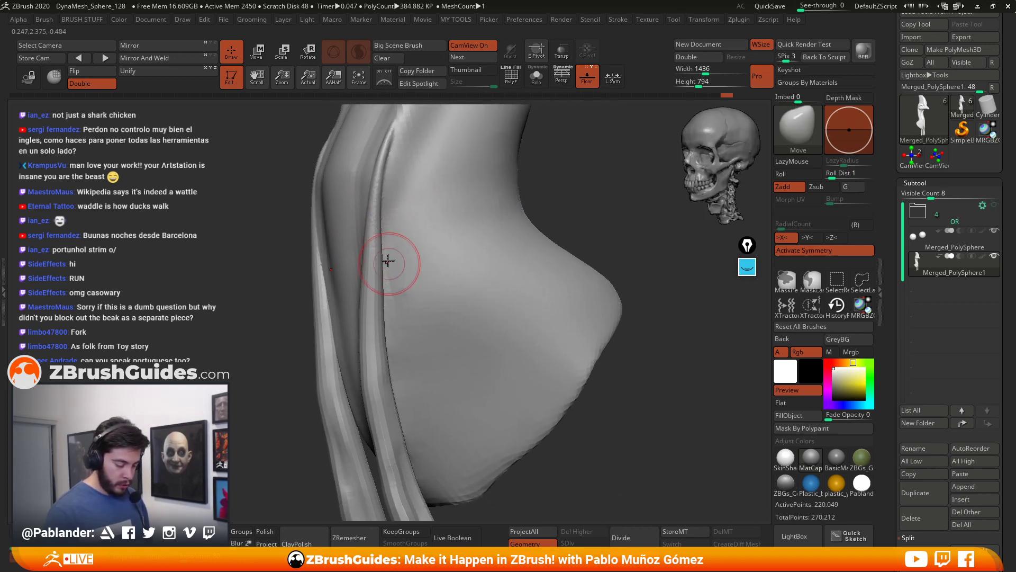
mouse_move(390, 243)
shift+mouse_down()
mouse_move(382, 293)
mouse_move(382, 229)
shift+mouse_up()
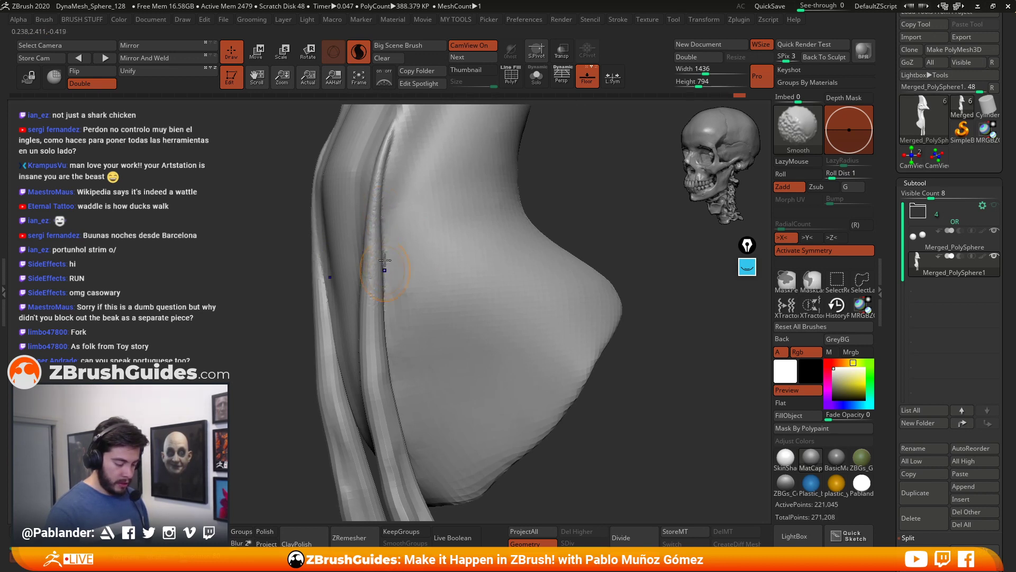
mouse_move(385, 313)
shift+mouse_down()
mouse_move(387, 338)
mouse_move(329, 295)
shift+mouse_up()
shift+drag(322, 255, 328, 210)
mouse_move(394, 332)
shift+mouse_down()
mouse_move(395, 390)
mouse_move(396, 376)
shift+mouse_up()
Step: Check the refined topology in wireframe, hide it, and smooth the lower parts of the wattle seams
key(shift+f)
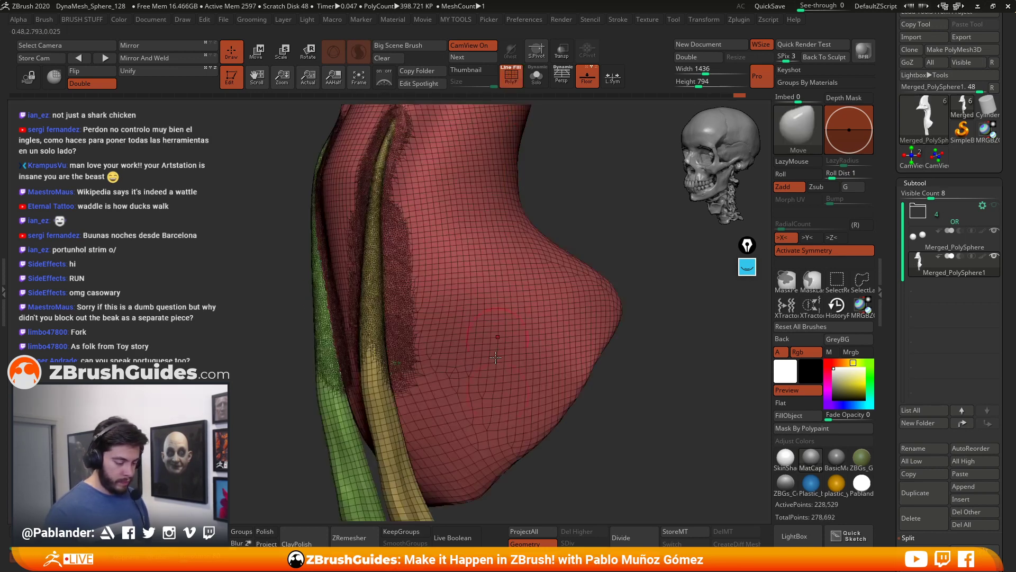
right_drag(510, 374, 552, 322)
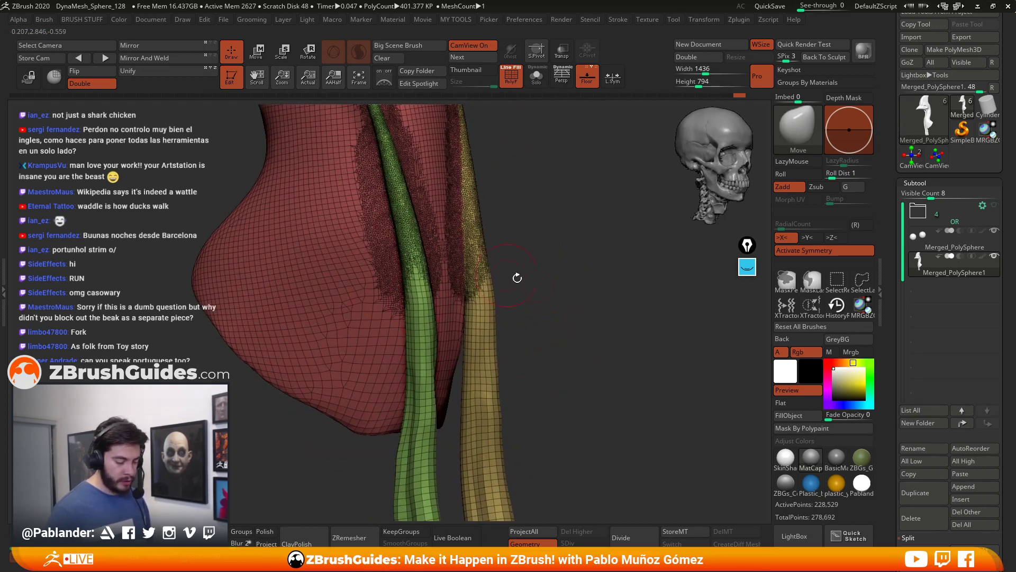
right_drag(495, 271, 510, 291)
key(shift+f)
shift+drag(423, 307, 415, 300)
shift+drag(480, 284, 473, 286)
mouse_move(473, 327)
shift+mouse_down()
mouse_move(493, 332)
mouse_move(473, 183)
mouse_move(475, 325)
shift+mouse_up()
Step: Smooth the crease at the upper end of the wattle where it blends into the neck
mouse_move(546, 317)
ctrl+right_down()
mouse_move(540, 283)
mouse_move(512, 320)
mouse_move(512, 288)
mouse_move(511, 316)
mouse_move(531, 299)
ctrl+right_up()
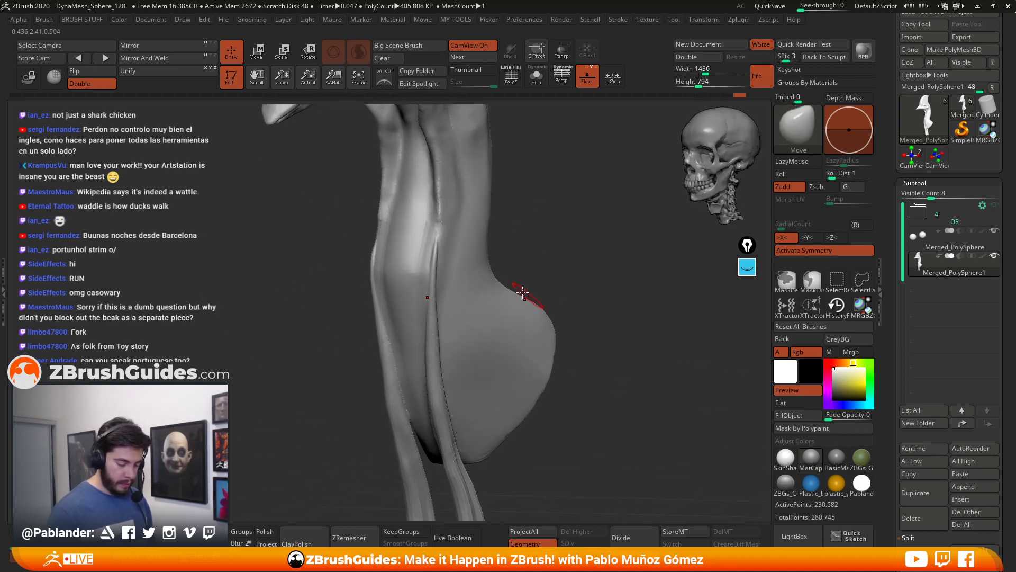
key(shift)
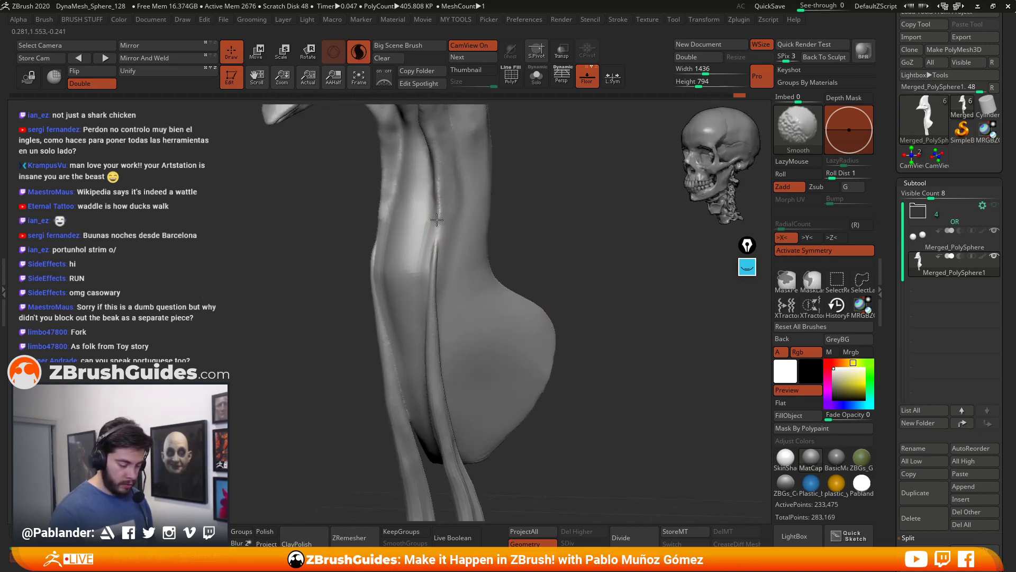
mouse_move(535, 222)
right_down()
mouse_move(520, 247)
mouse_move(577, 281)
mouse_move(554, 270)
right_up()
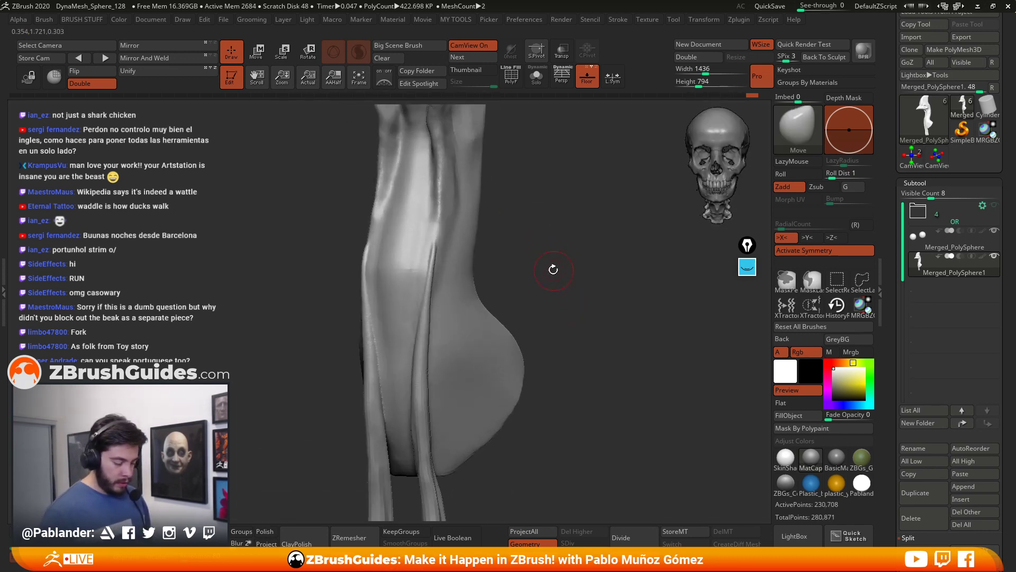
Step: Carve the crease where the wattle's edge meets the front of the neck with DamStandard, and smooth around it
key(b)
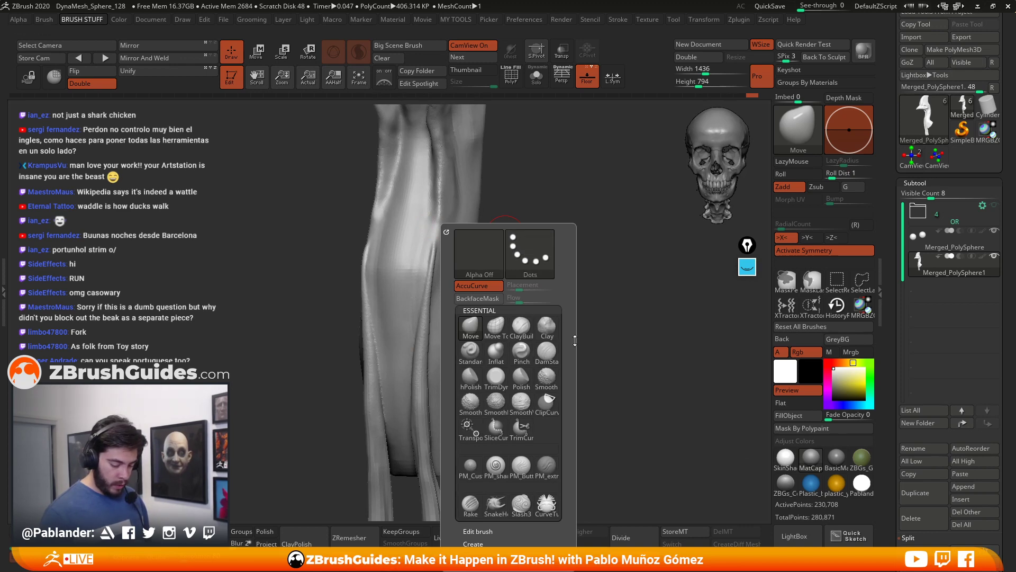
click(546, 350)
key(space)
mouse_move(433, 217)
mouse_down()
mouse_move(429, 269)
mouse_move(431, 185)
mouse_up()
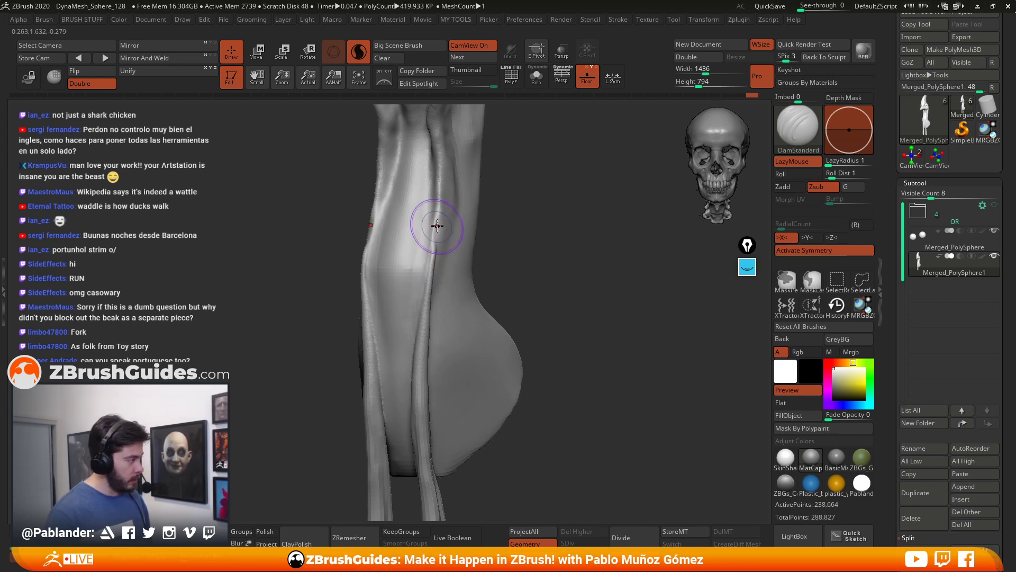
key(shift)
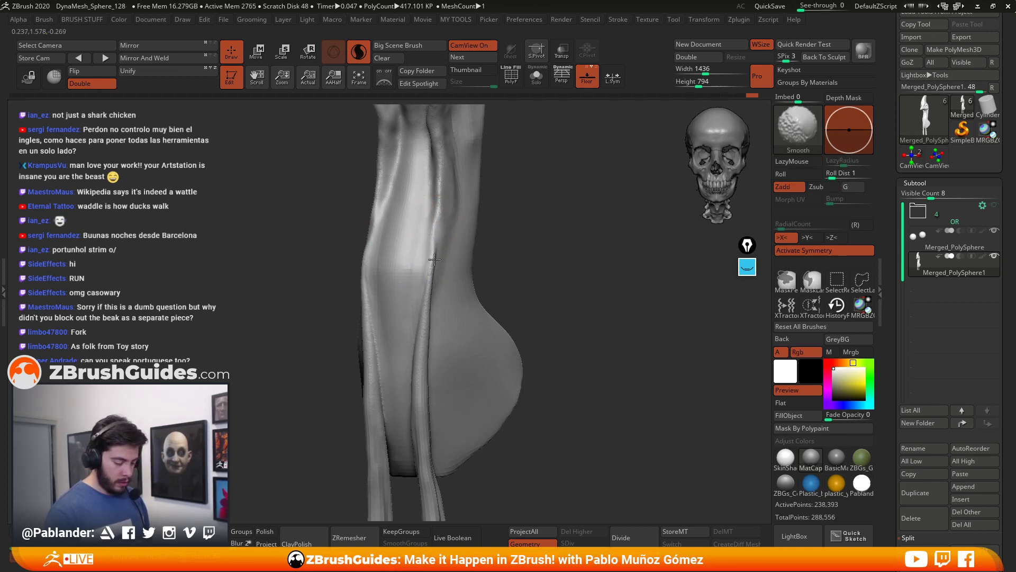
shift+drag(431, 273, 443, 225)
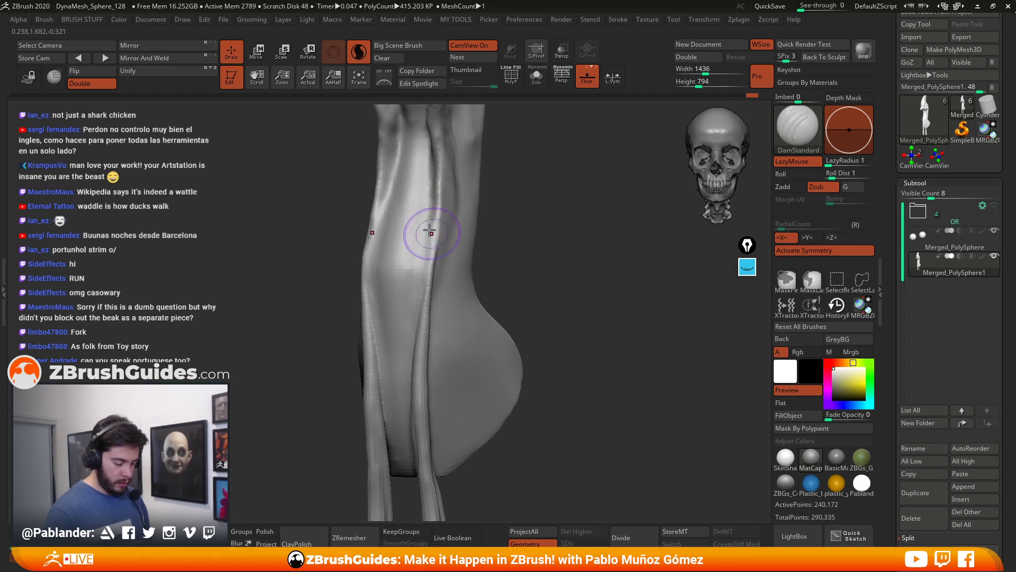
right_drag(433, 235, 465, 238)
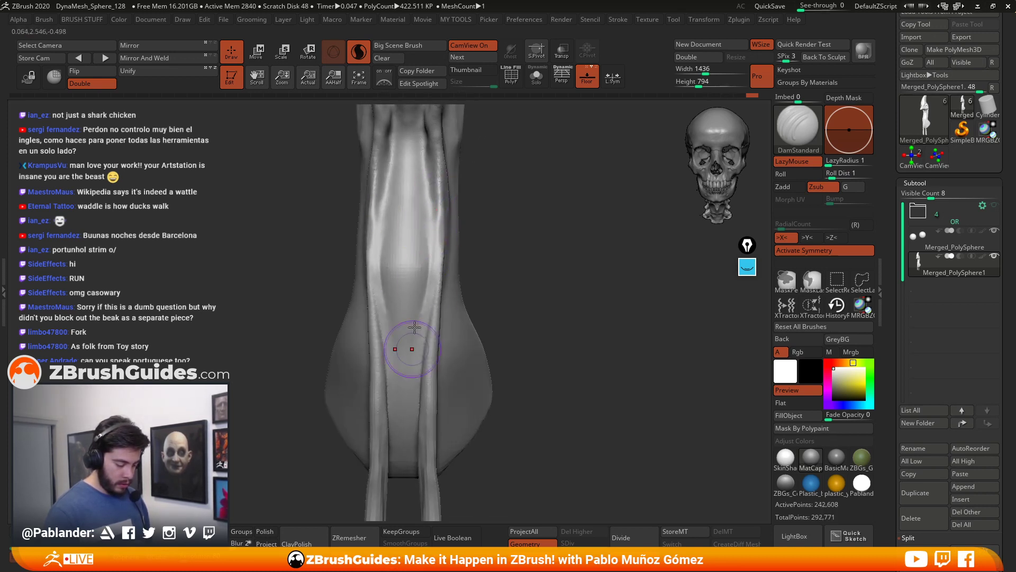
shift+drag(429, 232, 424, 270)
Step: Deepen the wattle's seam along the side of the neck with DamStandard and soften its upper end
mouse_move(521, 255)
mouse_down()
mouse_move(463, 267)
mouse_move(440, 258)
mouse_move(450, 202)
mouse_move(437, 289)
mouse_up()
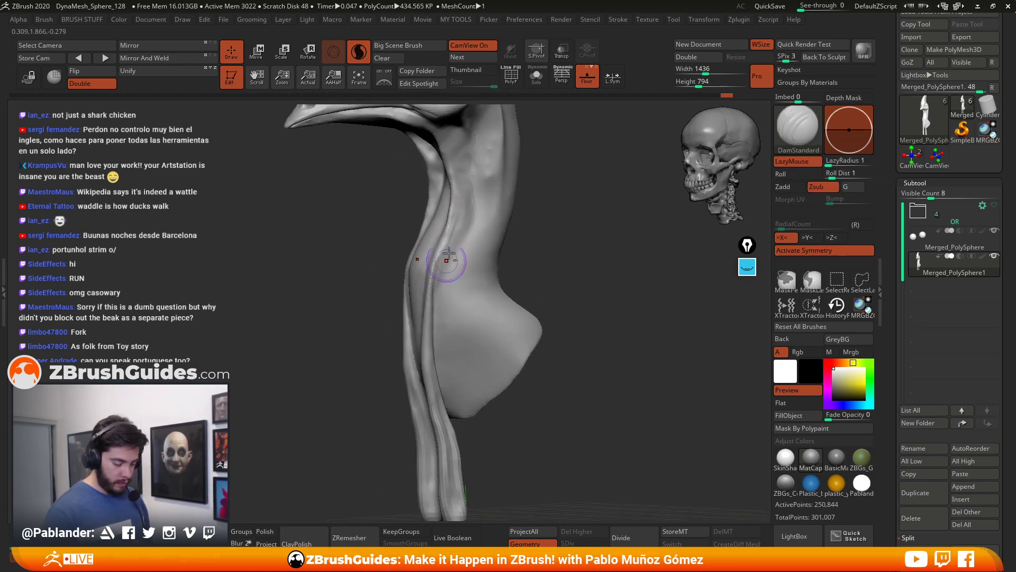
alt+right_drag(476, 177, 459, 232)
drag(449, 245, 438, 279)
shift+drag(446, 225, 451, 222)
Step: Duplicate the merged cassowary subtool and move the original into the backup folder
mouse_move(519, 297)
mouse_down()
mouse_move(529, 333)
mouse_move(582, 335)
mouse_move(551, 340)
mouse_move(580, 336)
mouse_move(547, 334)
mouse_move(566, 329)
mouse_move(549, 324)
mouse_up()
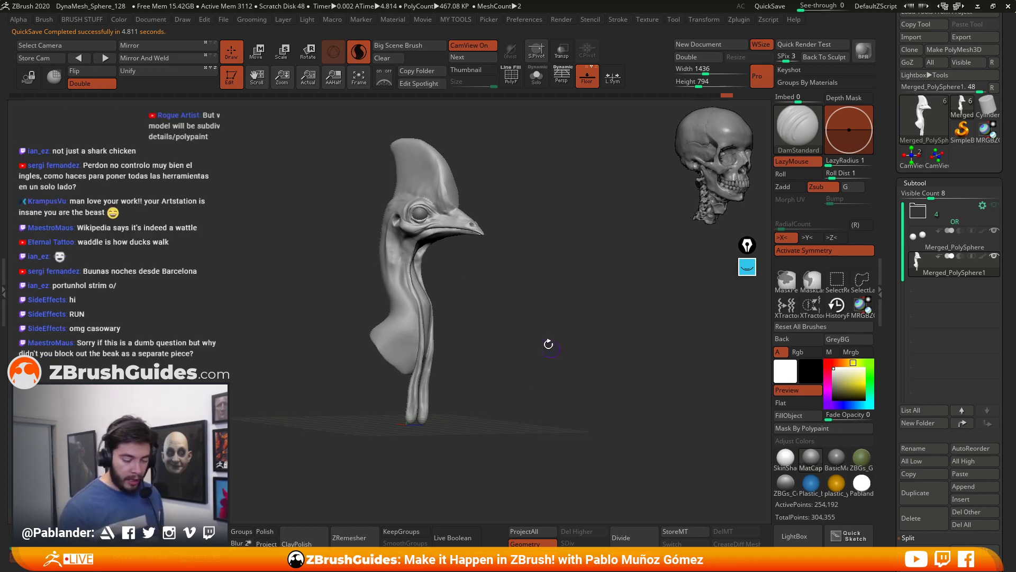
click(929, 492)
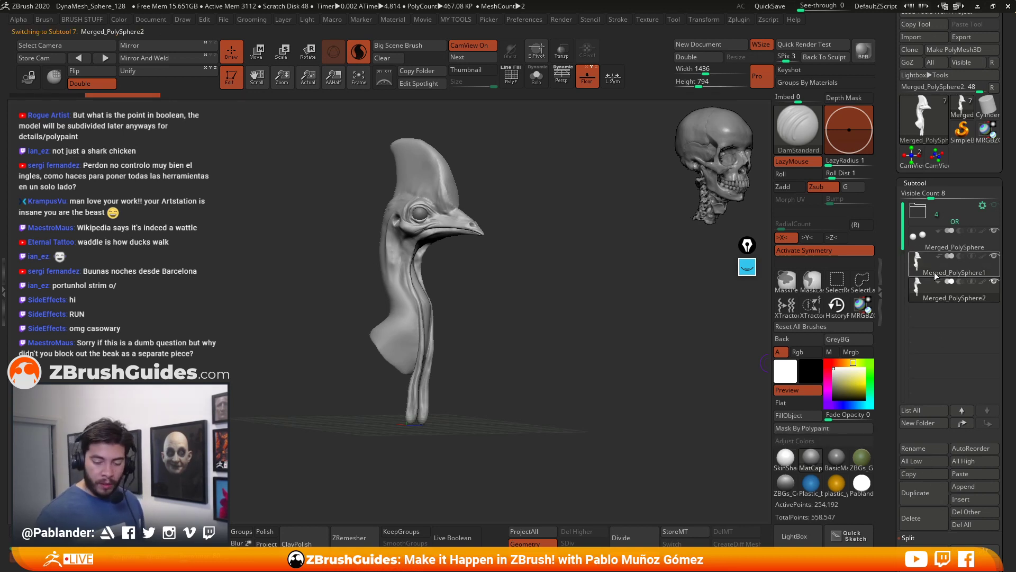
drag(953, 275, 950, 221)
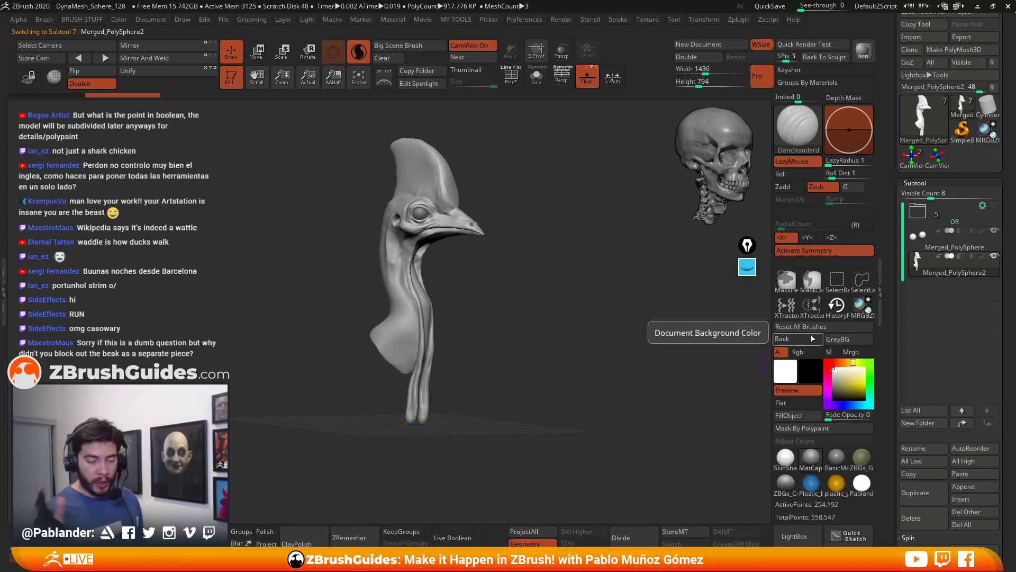
Step: Try building up the side of the neck behind the ear with the PM_Custom clay brush, and undo the last stroke
shift+drag(551, 364, 559, 334)
key(b)
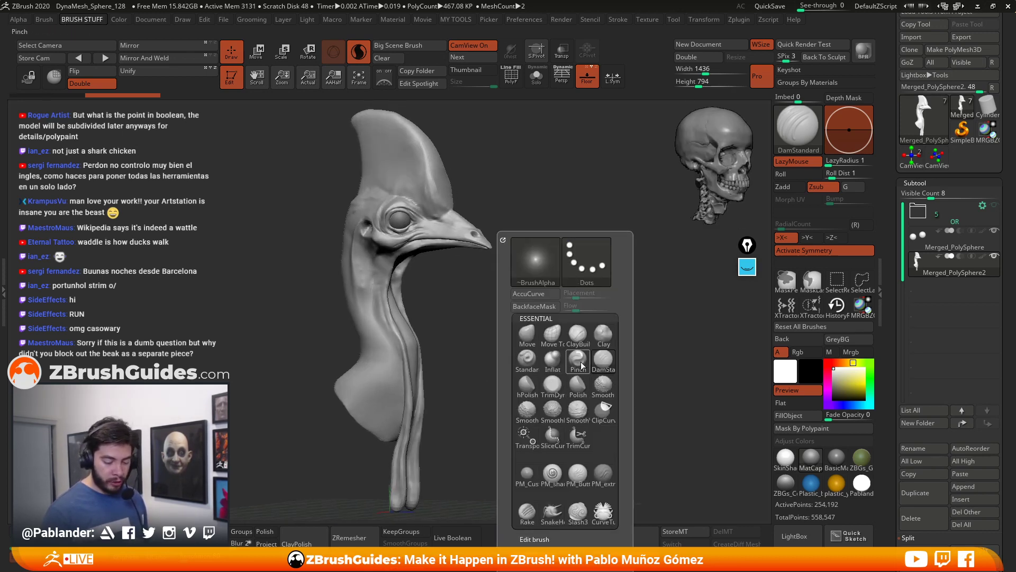
click(526, 479)
mouse_move(544, 323)
mouse_down()
mouse_move(481, 336)
mouse_move(524, 307)
mouse_move(578, 300)
mouse_move(567, 291)
mouse_move(580, 319)
mouse_move(552, 309)
mouse_up()
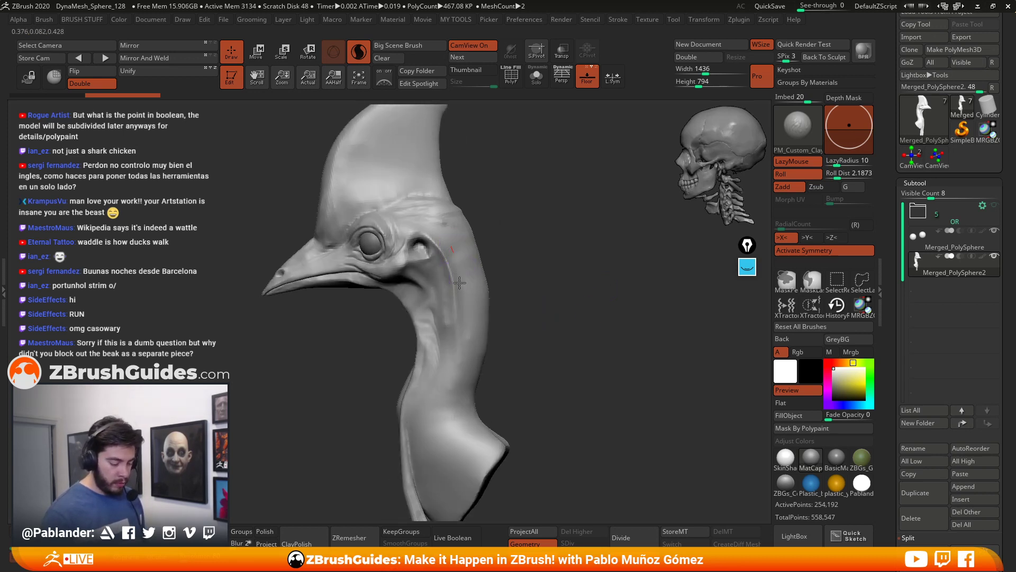
drag(519, 302, 530, 297)
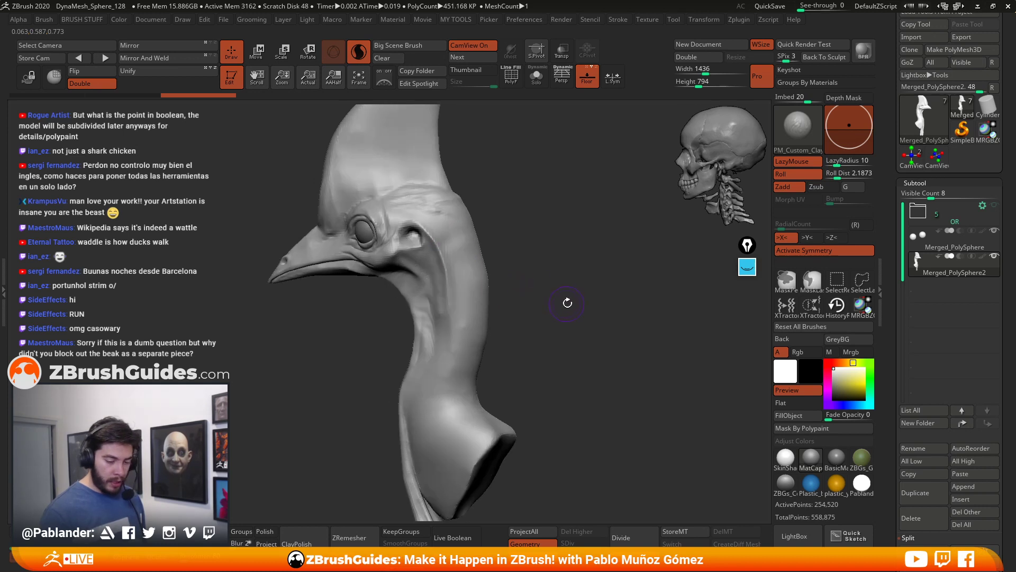
drag(450, 229, 457, 287)
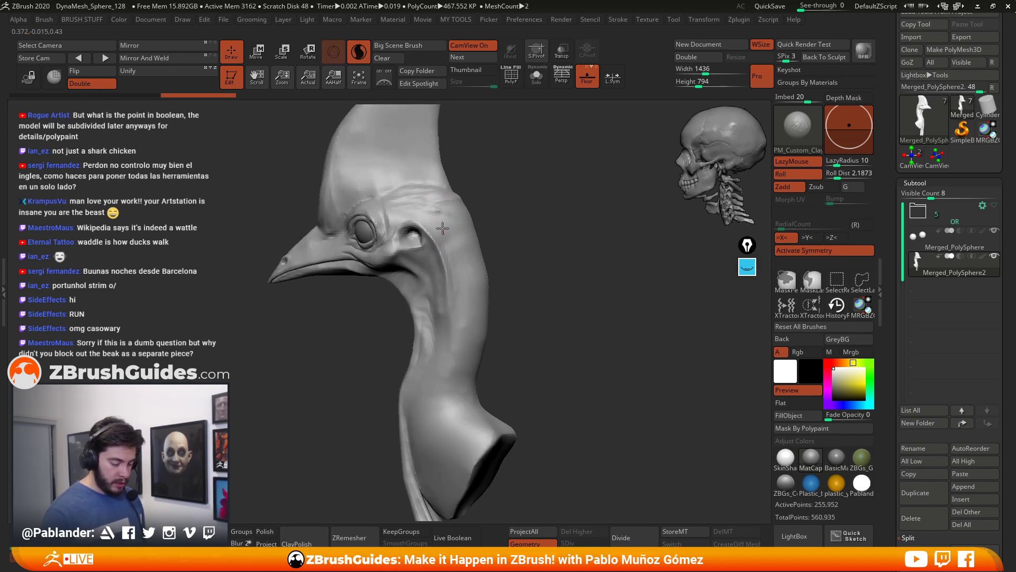
key(ctrl+z)
drag(541, 265, 553, 268)
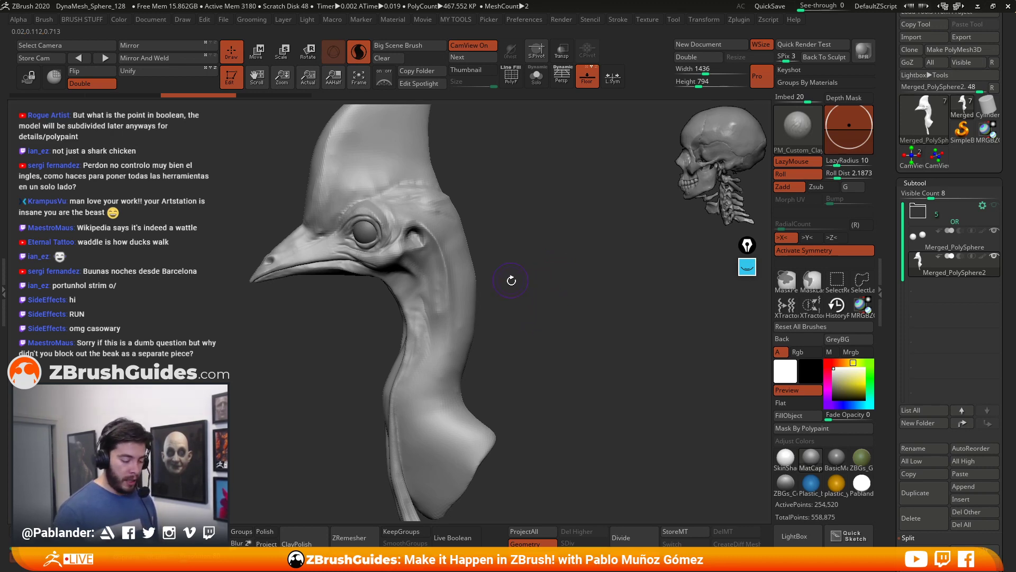
Step: Switch to the ClayBuildup brush, test strokes down the neck behind the ear, and undo them
key(b)
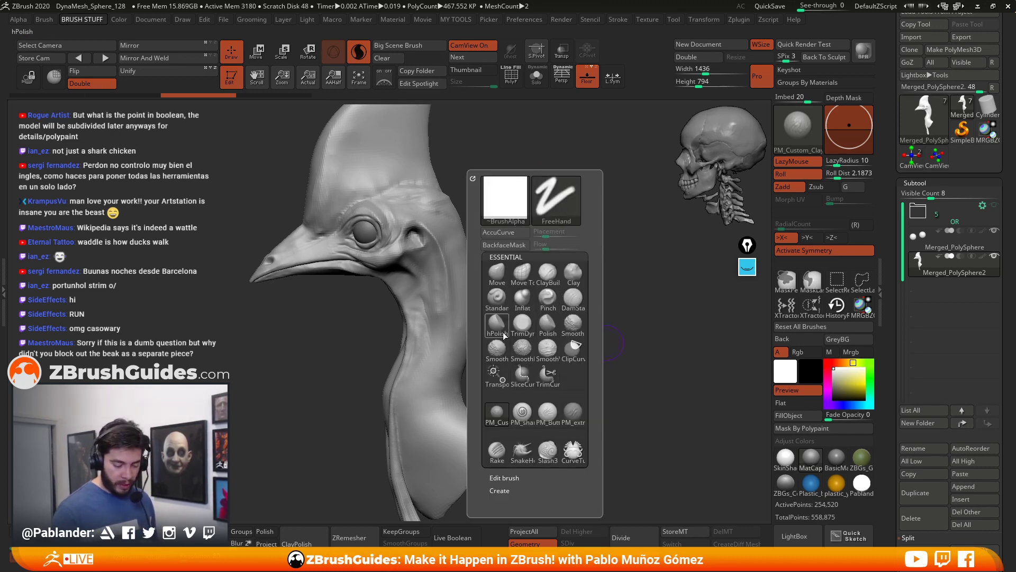
click(548, 273)
drag(429, 223, 446, 284)
drag(442, 220, 459, 282)
drag(528, 295, 513, 297)
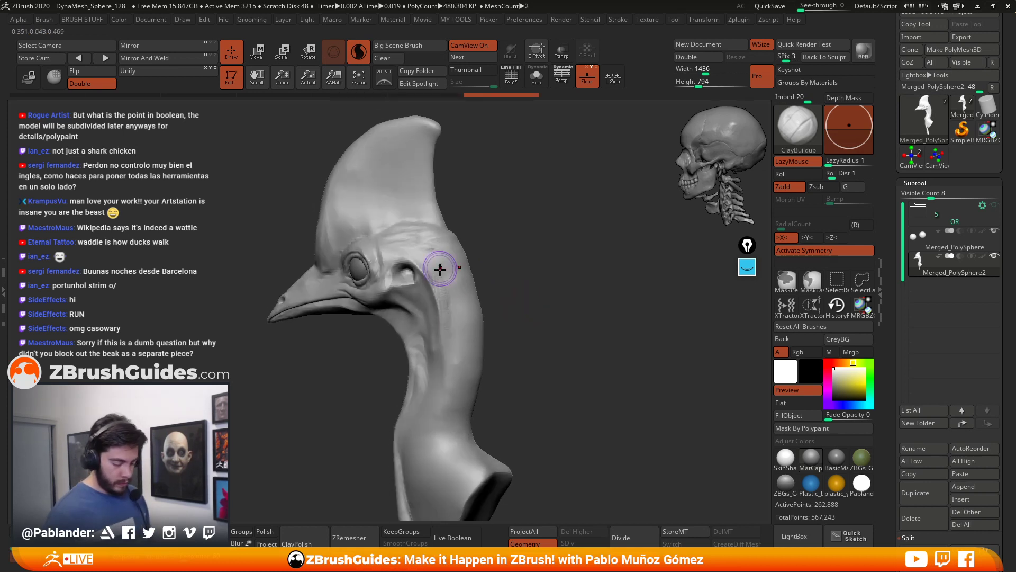
key(ctrl+z)
key(ctrl+z)
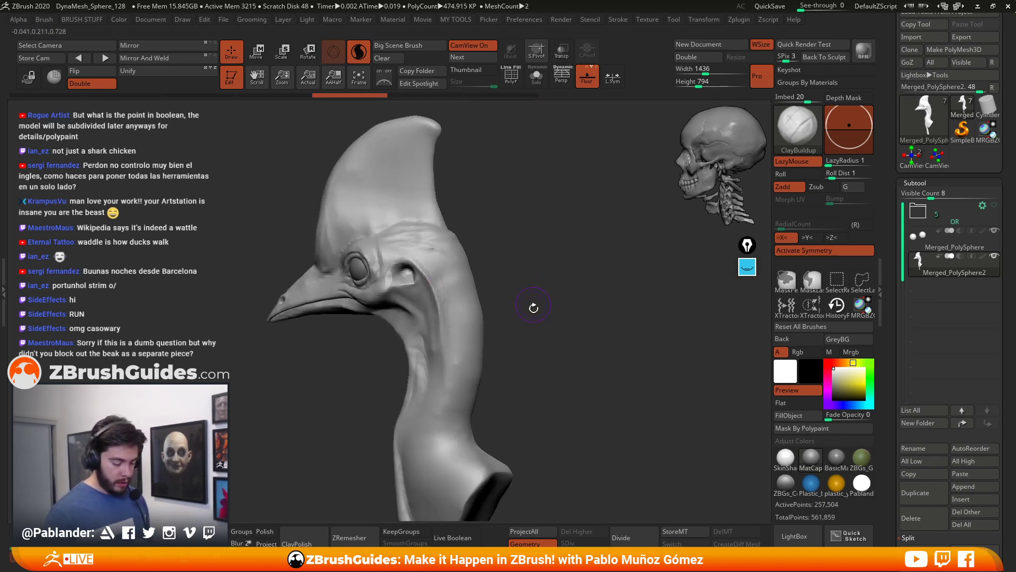
key(ctrl+z)
Step: Turn off Sculptris Pro and test ClayBuildup strokes on the side of the neck below the ear
click(359, 51)
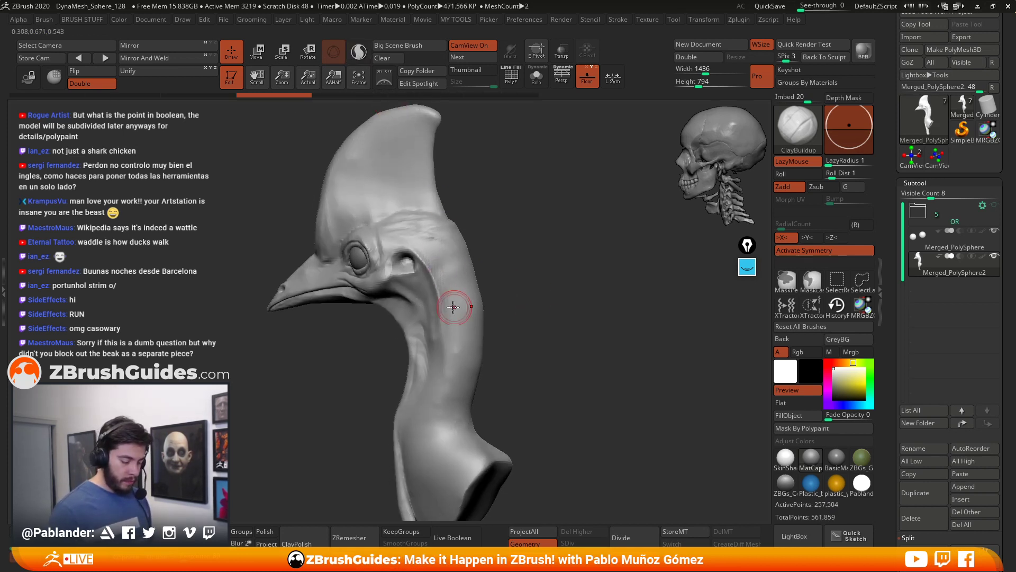
drag(433, 265, 446, 304)
key(ctrl+z)
mouse_move(457, 338)
right_down()
mouse_move(599, 291)
mouse_move(598, 336)
mouse_move(495, 328)
right_up()
mouse_move(417, 283)
mouse_down()
mouse_move(428, 234)
mouse_move(407, 292)
mouse_move(410, 264)
mouse_move(420, 320)
mouse_up()
Step: Build up the neck behind and below the ear opening on the opposite side with ClayBuildup strokes
right_drag(532, 359, 519, 354)
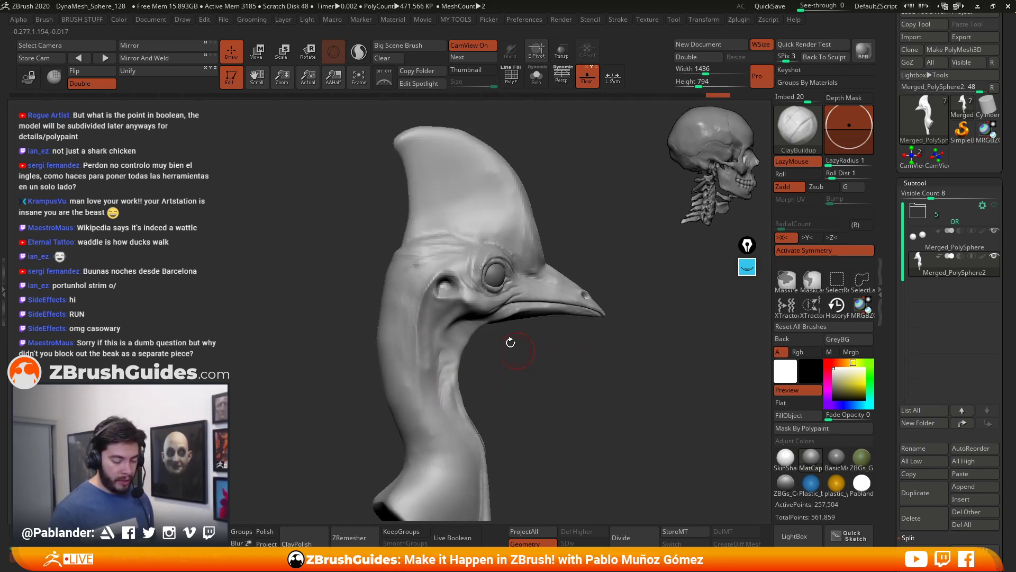
mouse_move(533, 293)
right_down()
mouse_move(526, 350)
mouse_move(492, 308)
right_up()
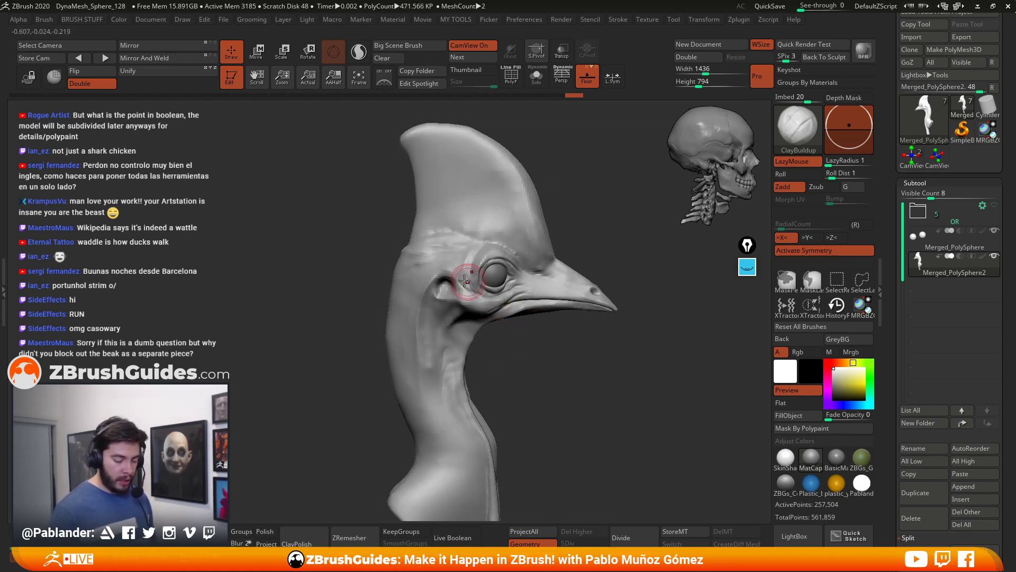
drag(426, 270, 409, 301)
key(ctrl+z)
mouse_move(425, 263)
right_down()
mouse_move(476, 317)
mouse_move(545, 354)
mouse_move(487, 344)
right_up()
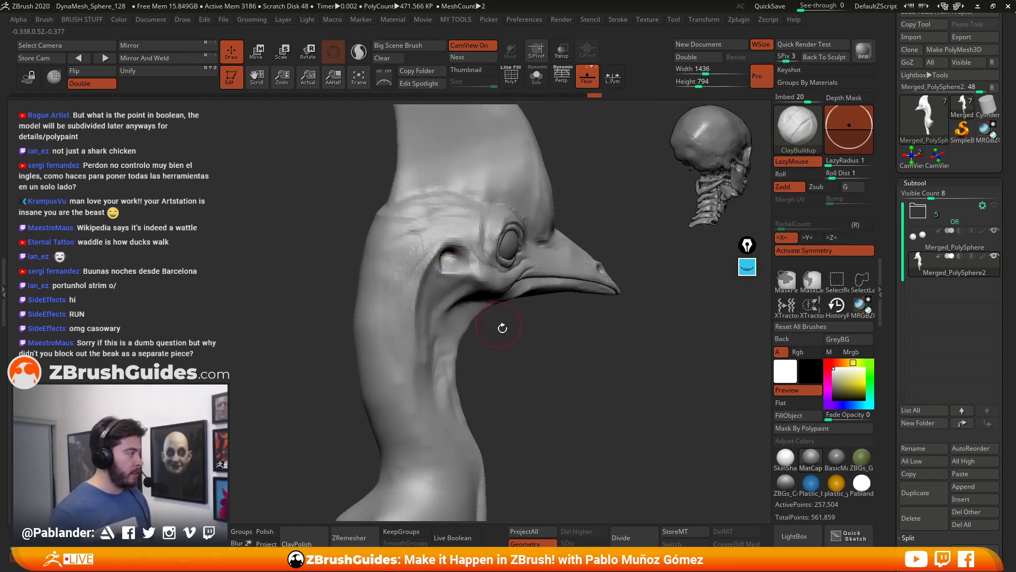
mouse_move(422, 320)
mouse_down()
mouse_move(405, 296)
mouse_move(419, 238)
mouse_move(433, 239)
mouse_up()
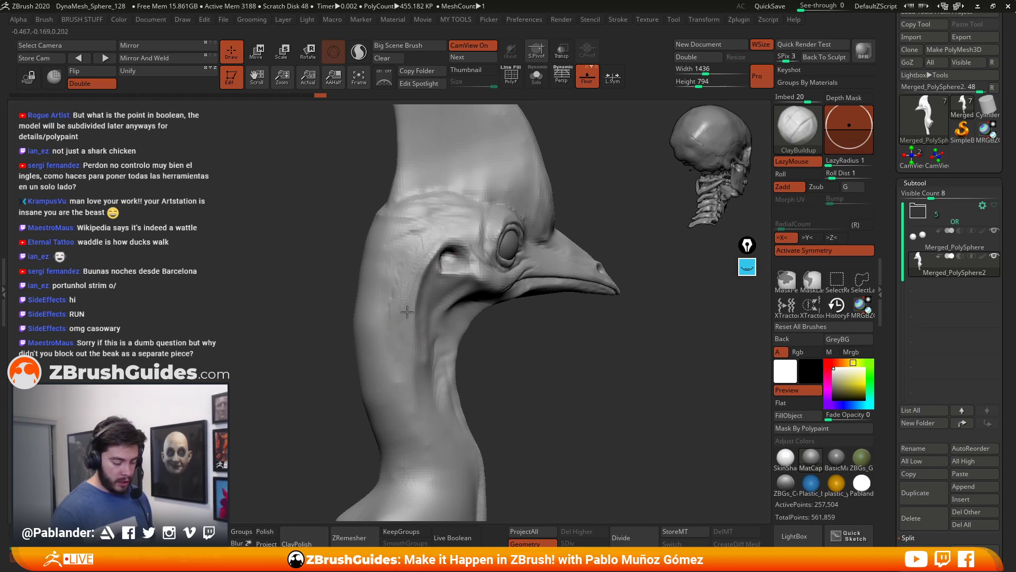
drag(383, 334, 391, 327)
alt+right_drag(442, 348, 441, 317)
drag(403, 323, 395, 350)
drag(472, 324, 390, 291)
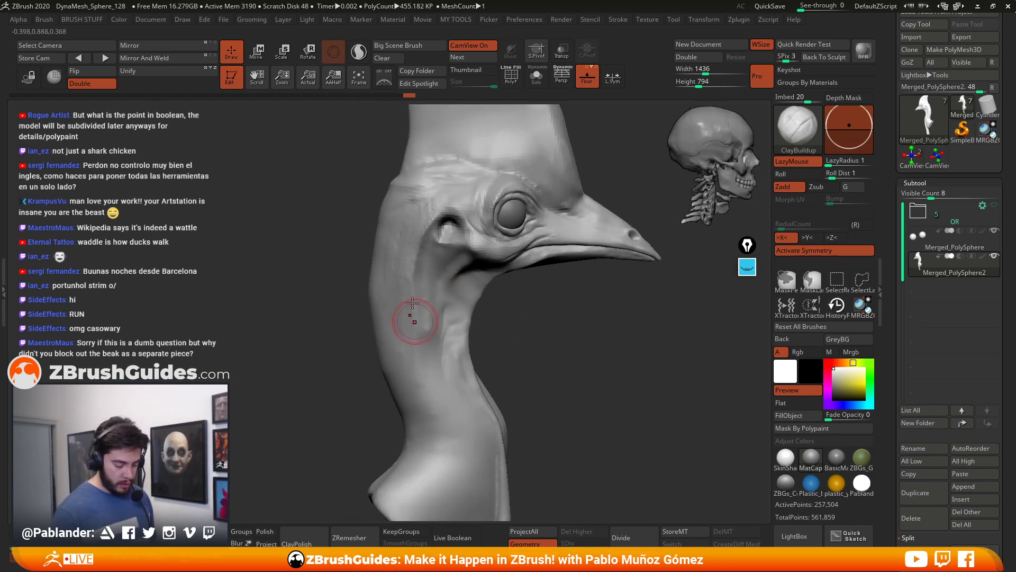
Step: Adjust the brush size and add ClayBuildup strokes down the neck to the area above its flared base
ctrl+right_drag(520, 380, 542, 321)
key(space)
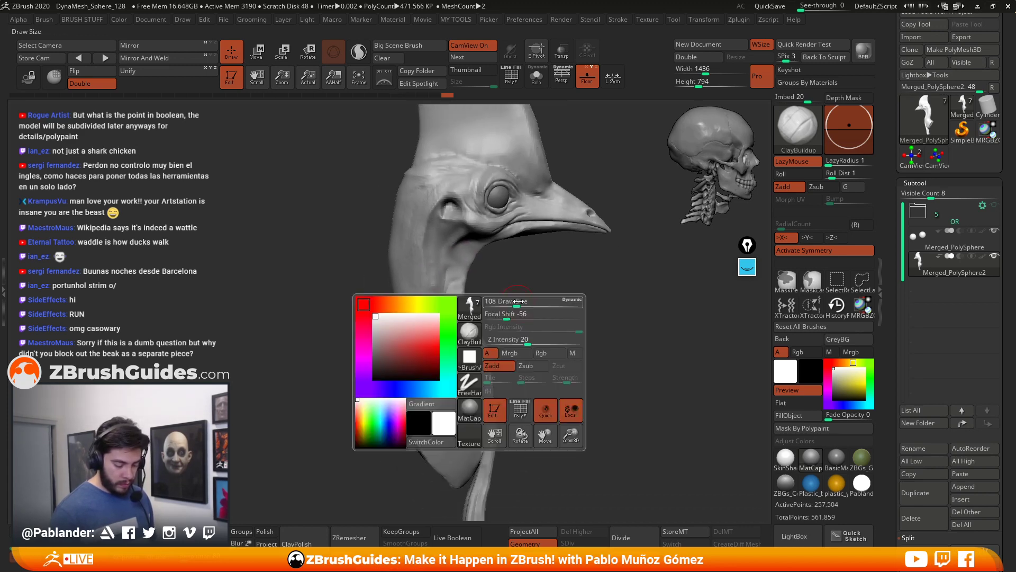
drag(434, 299, 423, 320)
drag(413, 364, 405, 357)
right_drag(397, 383, 529, 377)
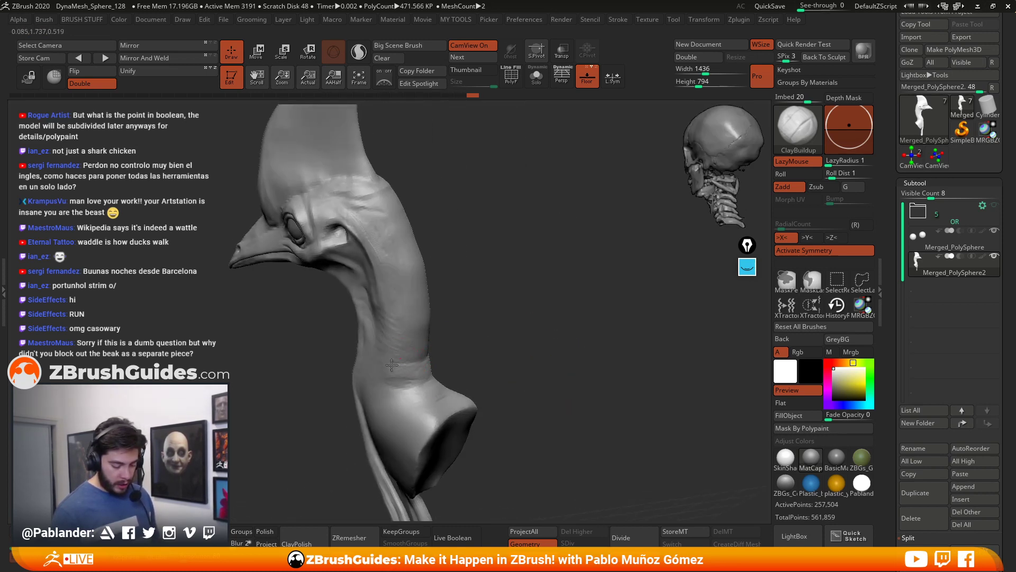
right_drag(406, 355, 422, 370)
drag(392, 386, 411, 393)
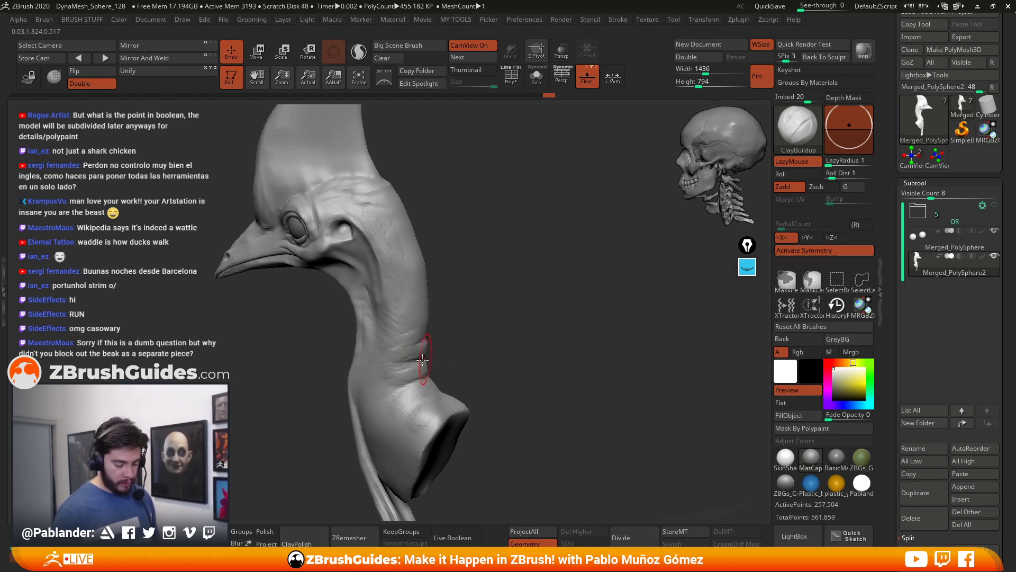
Step: Build up skin folds on the lower back of the neck and add clay over the flared base
key(ctrl+shift+z)
key(ctrl+shift+z)
key(ctrl+shift+z)
key(ctrl+shift+z)
key(ctrl+shift+z)
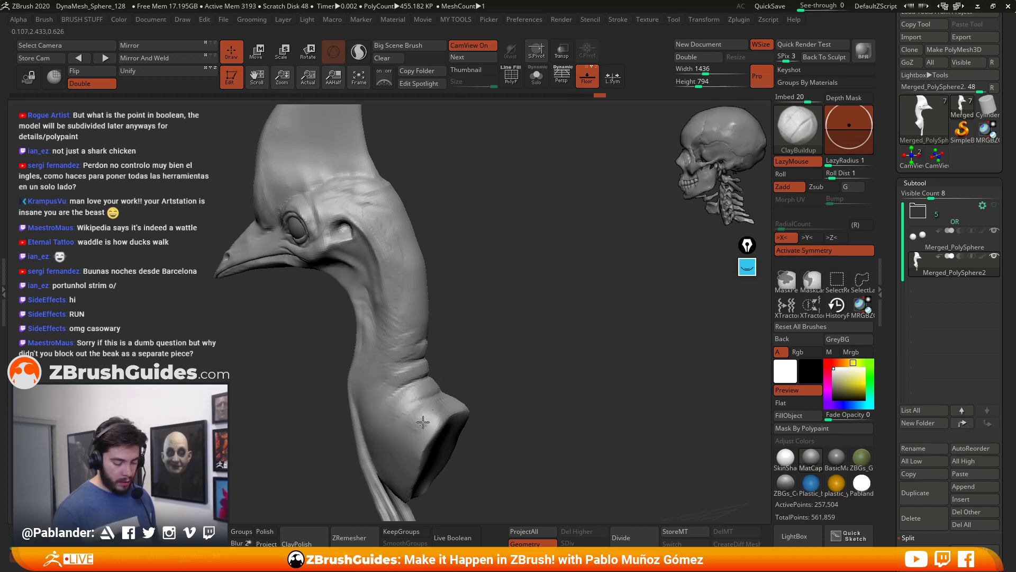
alt+right_drag(513, 380, 495, 287)
key(ctrl+shift+z)
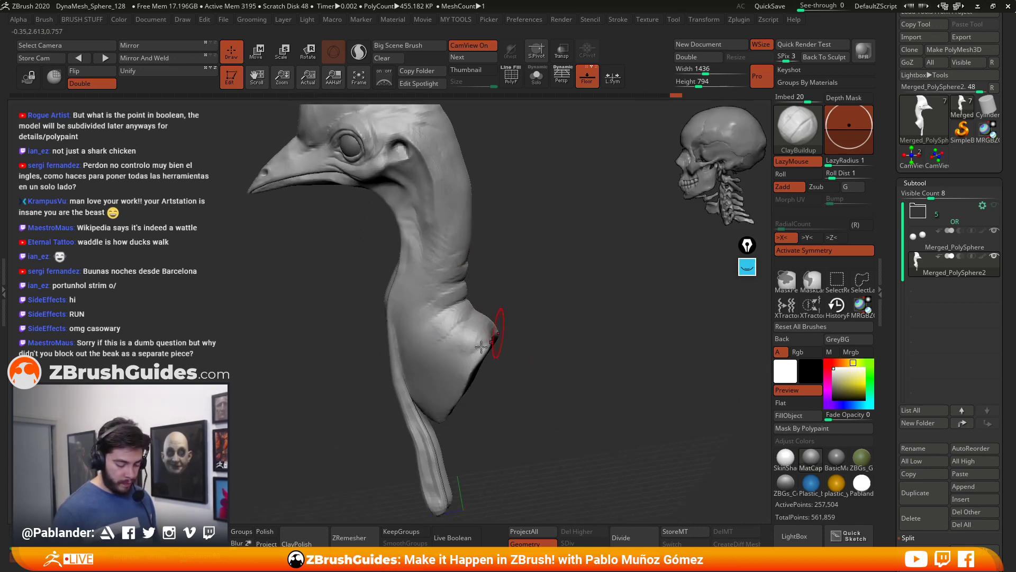
key(ctrl+z)
key(ctrl+z)
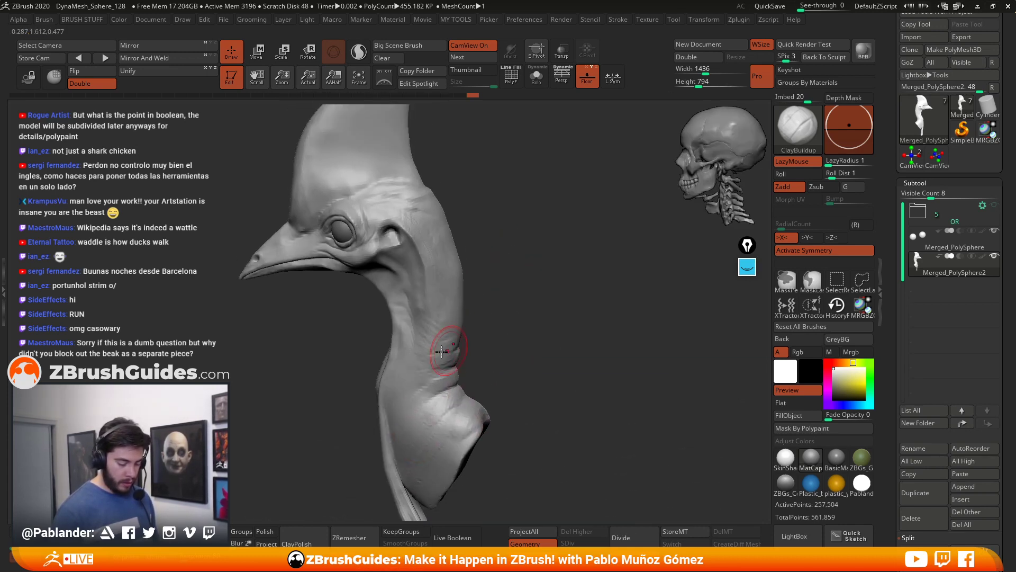
Step: Adjust the brush size and build up the side of the casque above the eye with ClayBuildup strokes
alt+right_drag(505, 216, 512, 293)
key(ctrl+shift+z)
mouse_move(504, 259)
ctrl+right_down()
mouse_move(506, 273)
mouse_move(536, 261)
mouse_move(470, 274)
mouse_move(486, 255)
ctrl+right_up()
key(space)
drag(476, 256, 459, 255)
mouse_move(359, 303)
mouse_down()
mouse_move(378, 292)
mouse_move(359, 296)
mouse_move(375, 277)
mouse_move(380, 292)
mouse_up()
right_drag(497, 296, 535, 274)
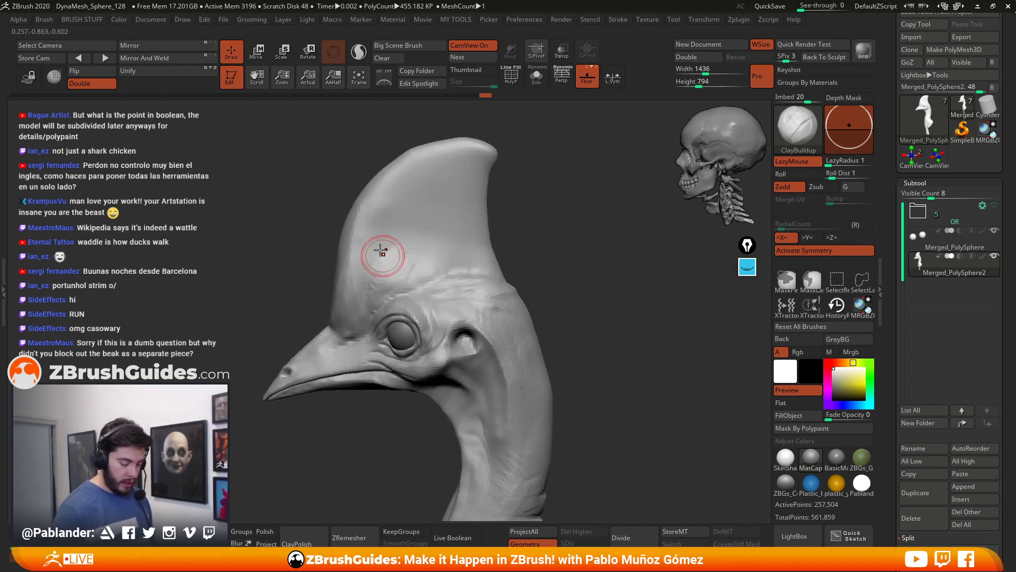
drag(391, 239, 376, 291)
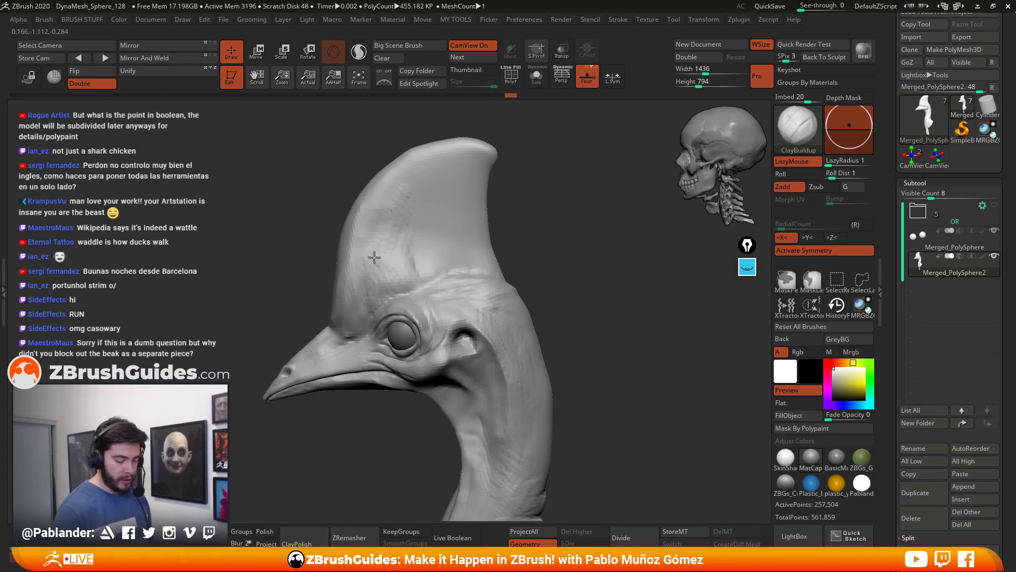
drag(376, 222, 385, 265)
Step: Add ClayBuildup strokes around the base of the casque and along the beak to its tip
mouse_move(386, 265)
right_down()
mouse_move(343, 330)
mouse_move(439, 296)
mouse_move(469, 302)
mouse_move(399, 338)
right_up()
drag(341, 332, 379, 364)
mouse_move(469, 373)
right_down()
mouse_move(469, 356)
mouse_move(407, 341)
right_up()
drag(483, 344, 468, 378)
mouse_move(469, 379)
right_down()
mouse_move(455, 344)
mouse_move(406, 316)
mouse_move(379, 320)
mouse_move(420, 336)
mouse_move(324, 324)
mouse_move(333, 363)
mouse_move(352, 323)
right_up()
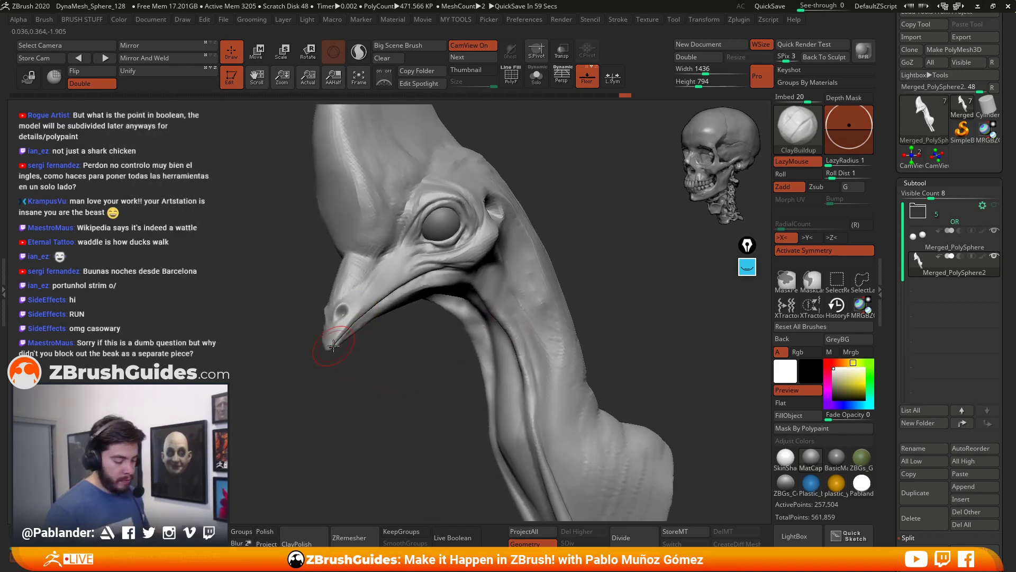
drag(334, 345, 341, 331)
drag(397, 371, 404, 363)
Step: Turn on backface masking for the ClayBuildup brush and check it in the brush's Auto Masking settings
key(space)
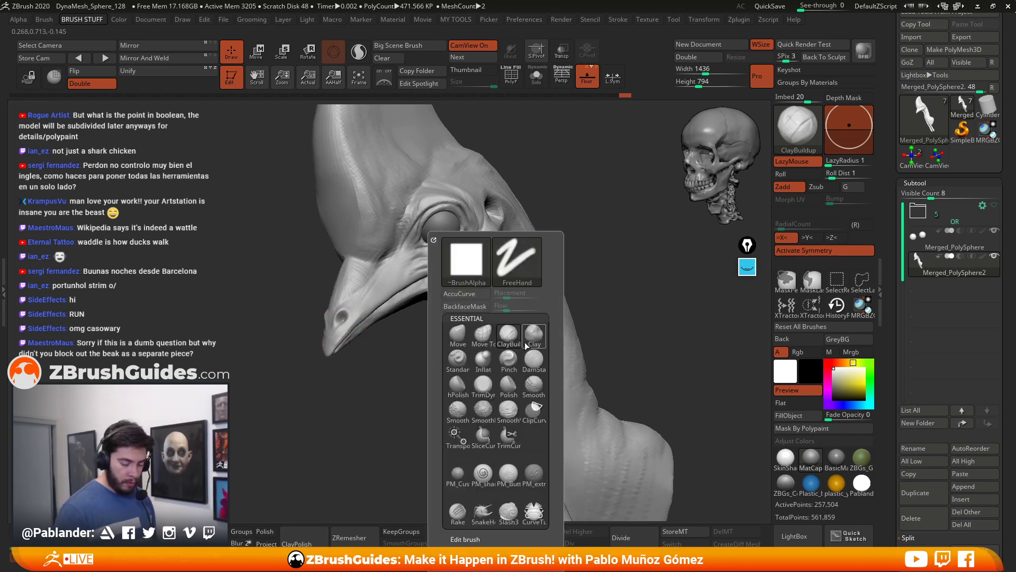
click(474, 309)
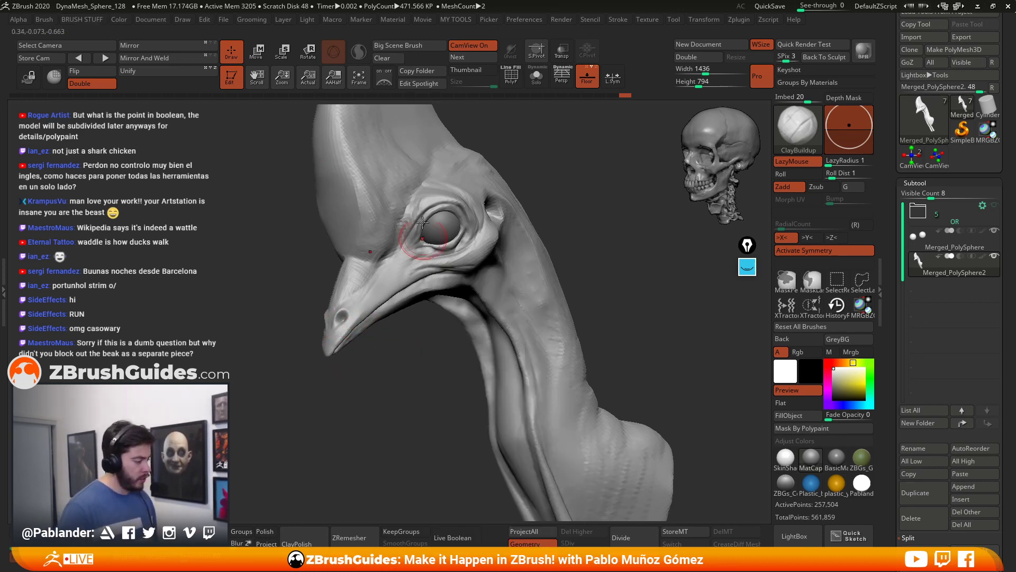
click(43, 21)
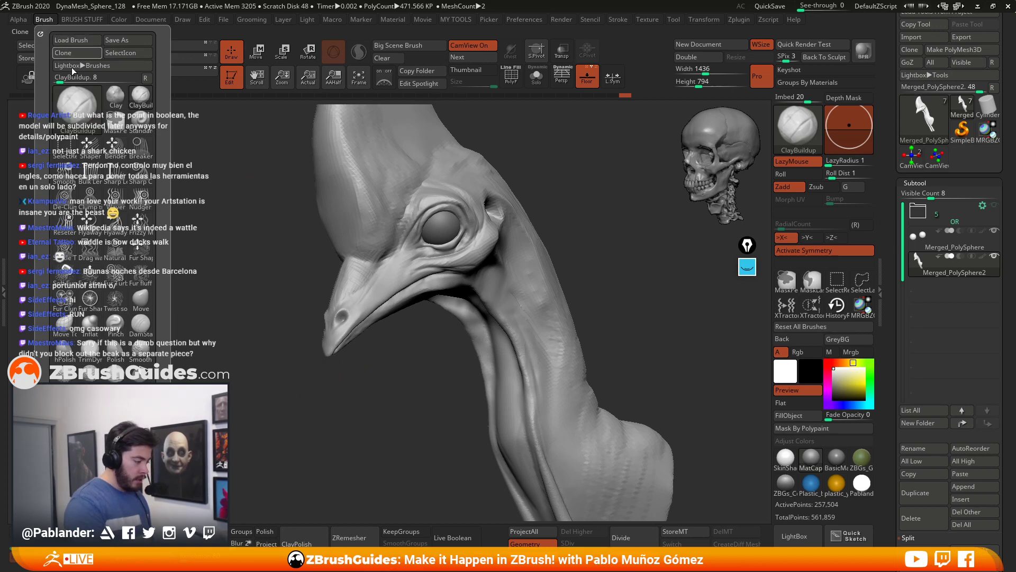
click(72, 49)
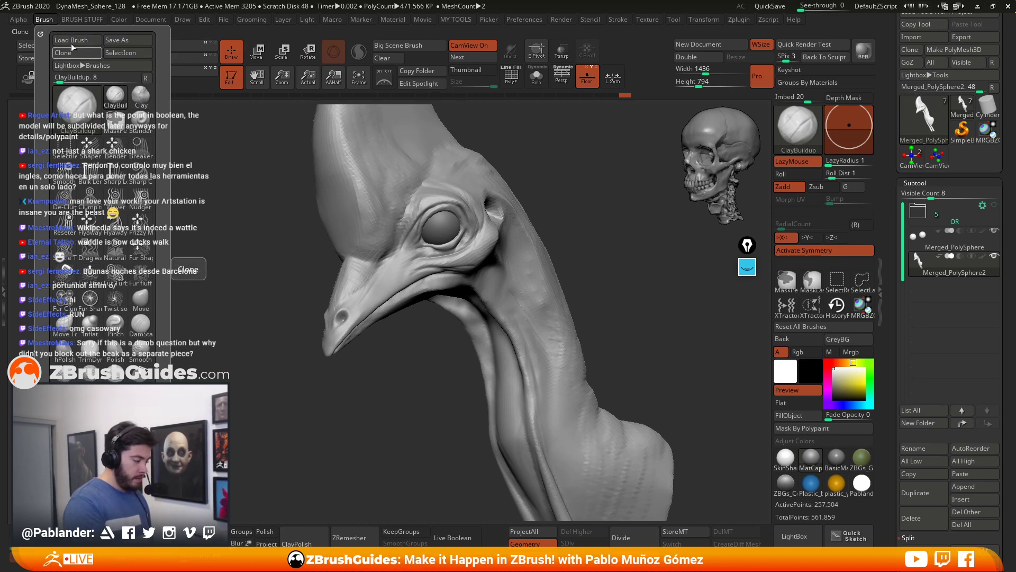
click(147, 79)
drag(40, 34, 952, 34)
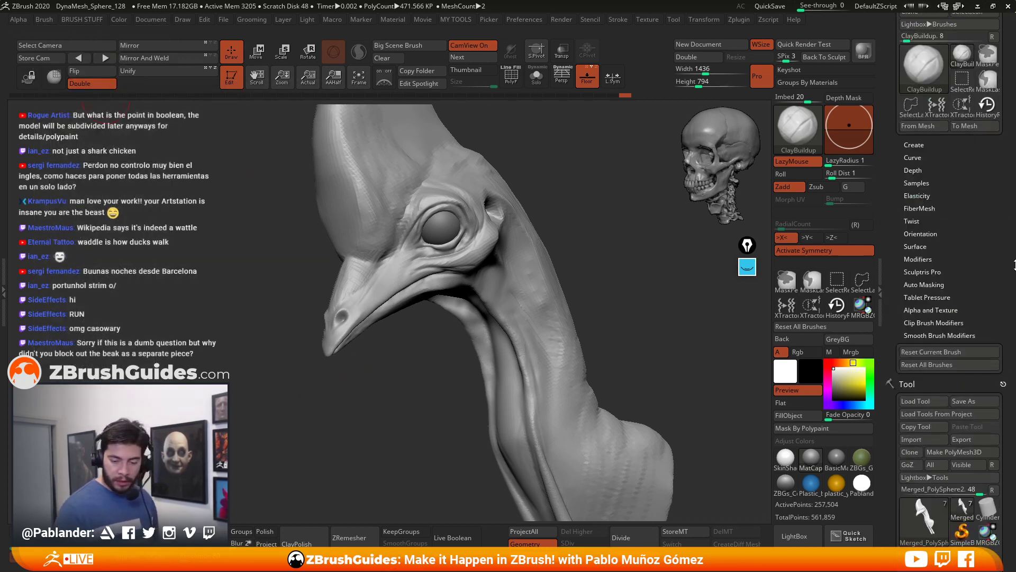
click(939, 284)
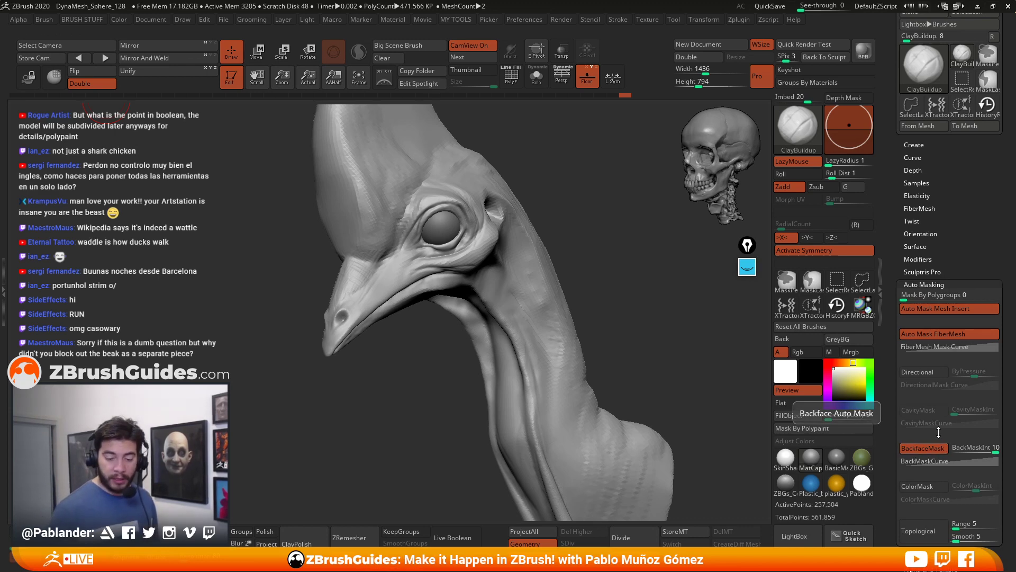
drag(959, 249, 960, 287)
click(1003, 19)
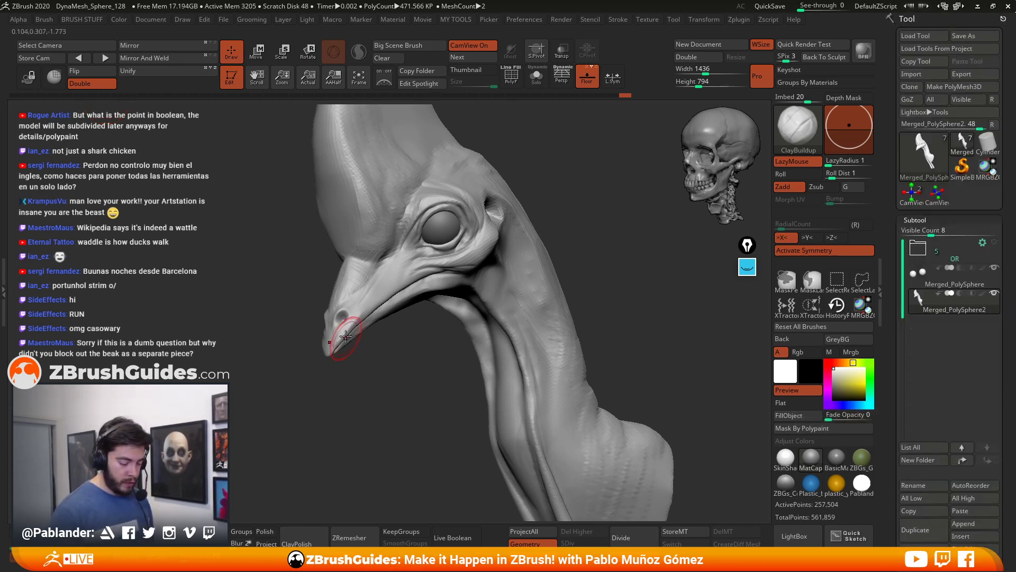
Step: Reduce the brush size and add ClayBuildup strokes around the nostril on the beak
drag(359, 366, 324, 399)
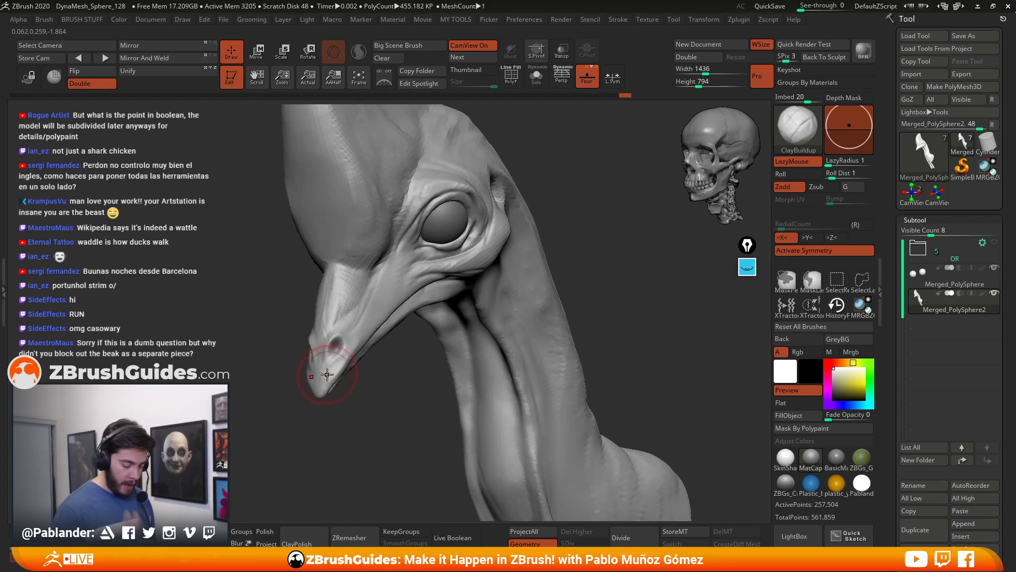
ctrl+right_drag(346, 339, 358, 334)
key(space)
drag(358, 335, 350, 336)
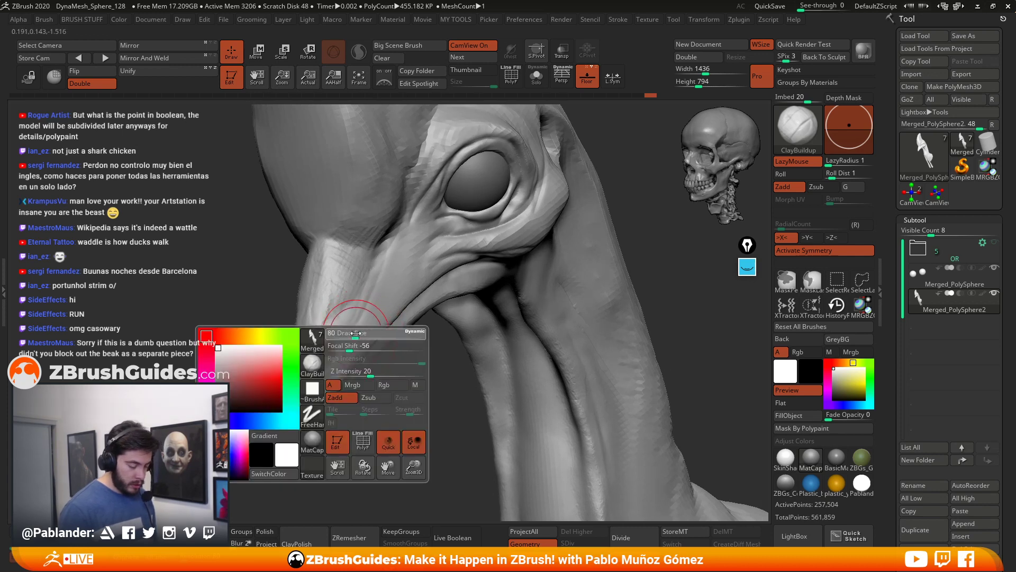
right_drag(374, 331, 409, 320)
drag(367, 339, 369, 337)
right_drag(369, 338, 379, 332)
key(space)
drag(379, 331, 371, 332)
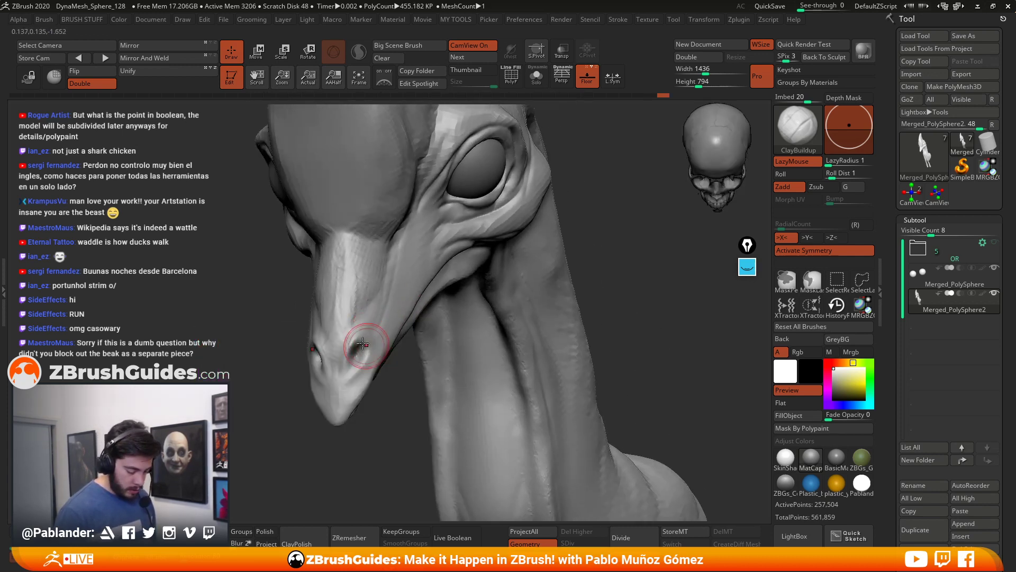
Step: Undo the last nostril stroke and build up the side of the beak from the nostril toward the tip
right_drag(372, 338, 376, 338)
key(space)
drag(374, 342, 367, 337)
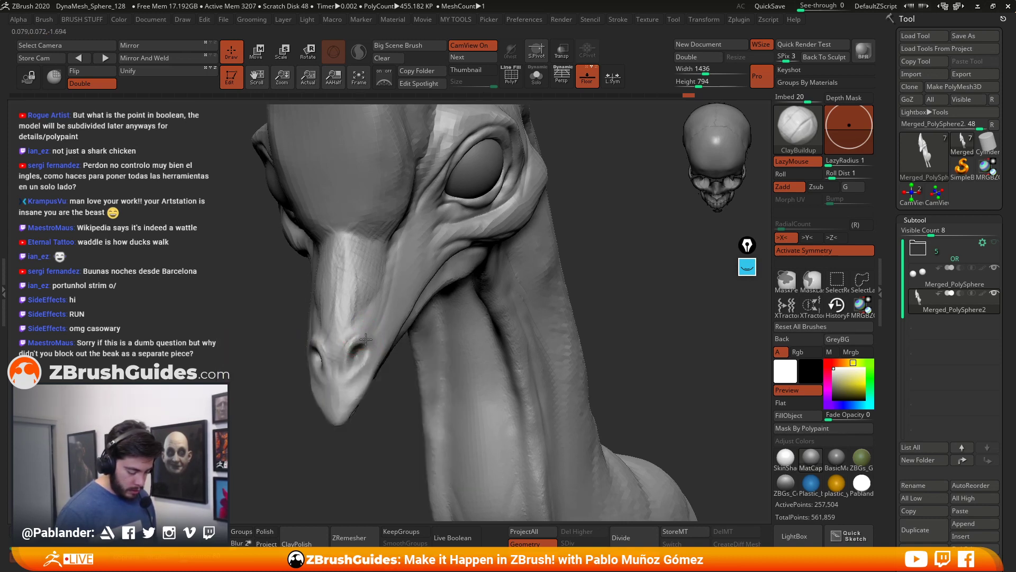
key(ctrl+z)
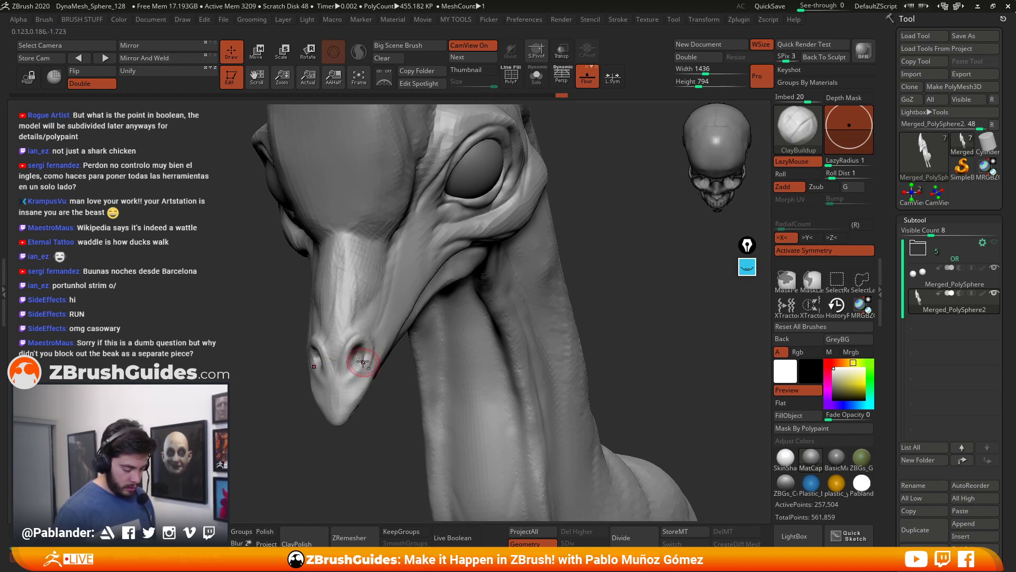
mouse_move(358, 346)
mouse_down()
mouse_move(350, 366)
mouse_move(357, 385)
mouse_move(363, 354)
mouse_move(360, 387)
mouse_up()
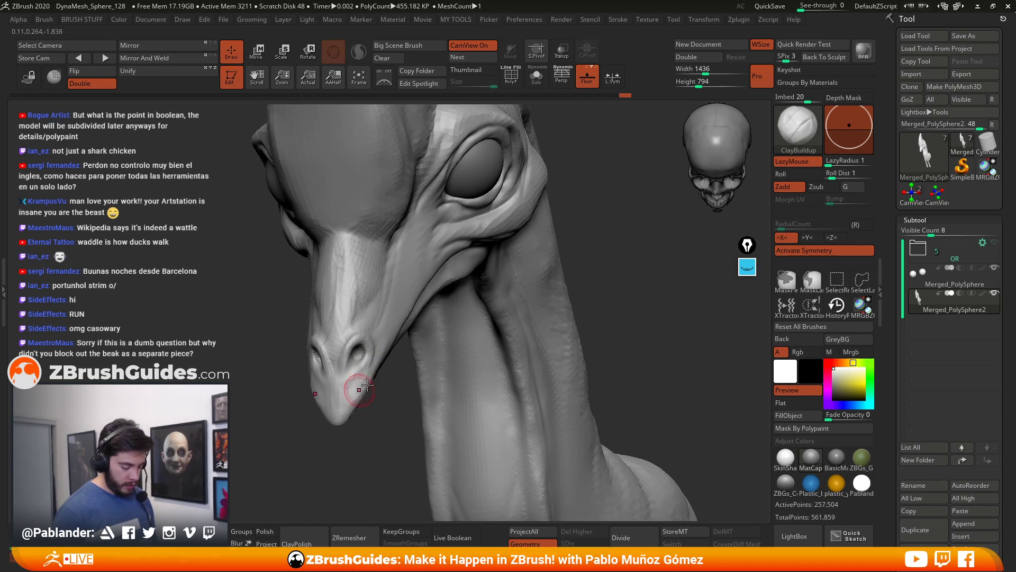
Step: Build up the rim of the opposite nostril and add strokes up the bridge of the beak
mouse_move(394, 297)
right_down()
mouse_move(418, 340)
mouse_move(465, 334)
right_up()
key(space)
drag(413, 348, 433, 362)
mouse_move(486, 315)
alt+right_down()
mouse_move(497, 326)
mouse_move(455, 328)
alt+right_up()
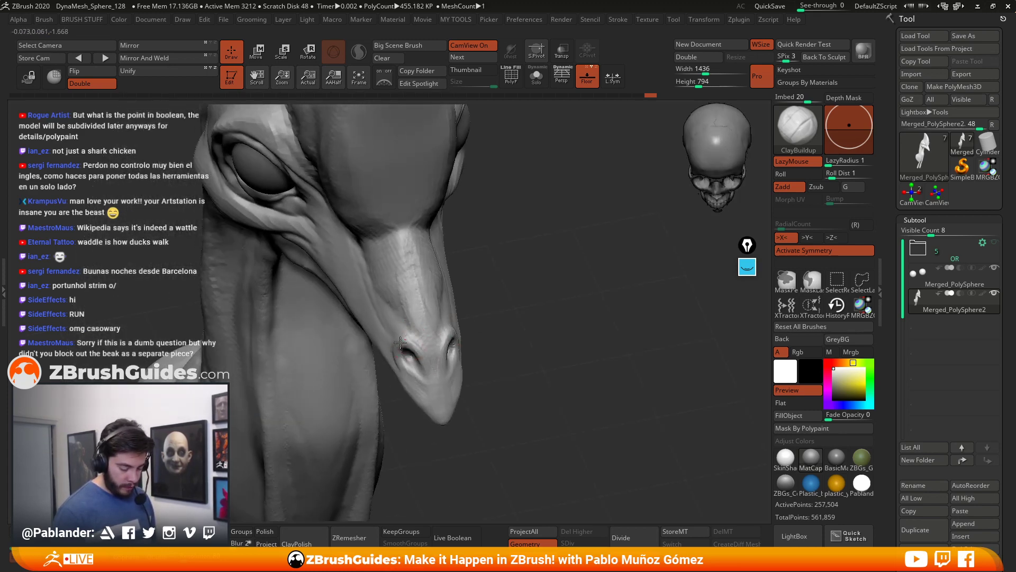
drag(418, 343, 402, 332)
right_drag(414, 334, 457, 316)
drag(452, 308, 449, 271)
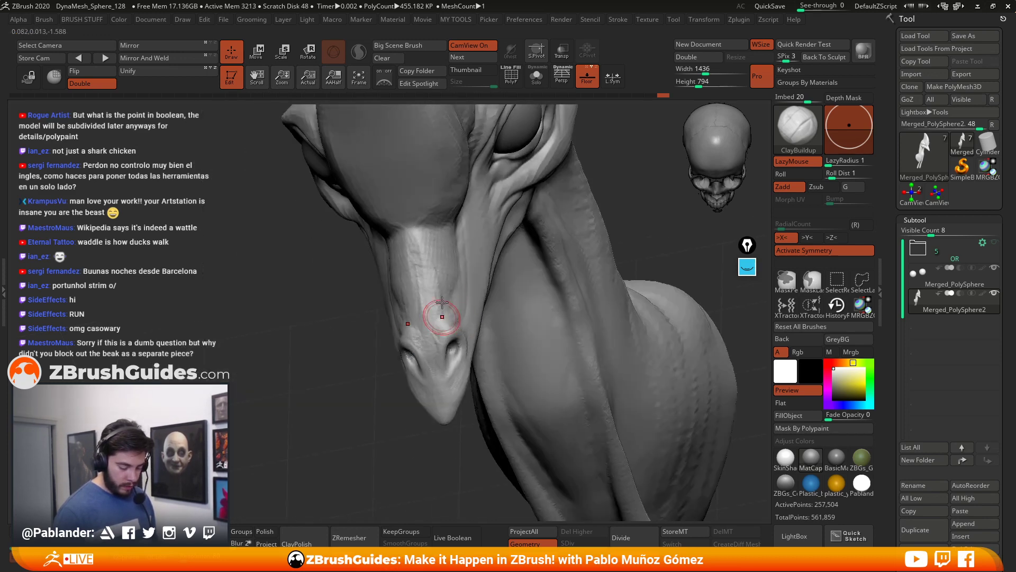
Step: Add ClayBuildup strokes along the side of the beak's bridge up to the base of the casque
right_drag(453, 318, 419, 306)
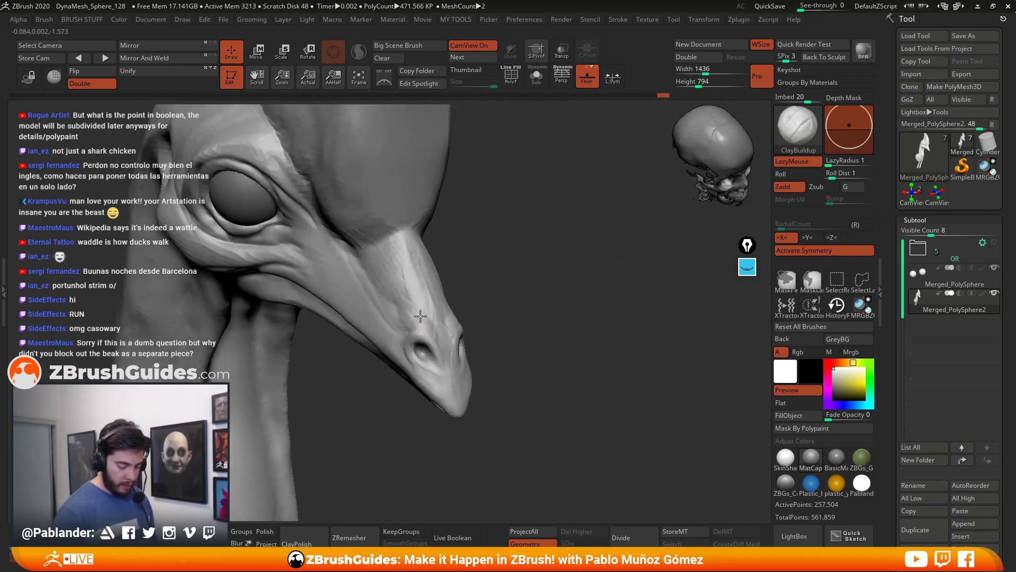
drag(396, 290, 412, 312)
right_drag(497, 303, 443, 294)
ctrl+right_drag(516, 359, 510, 348)
right_drag(515, 312, 424, 300)
drag(396, 259, 390, 268)
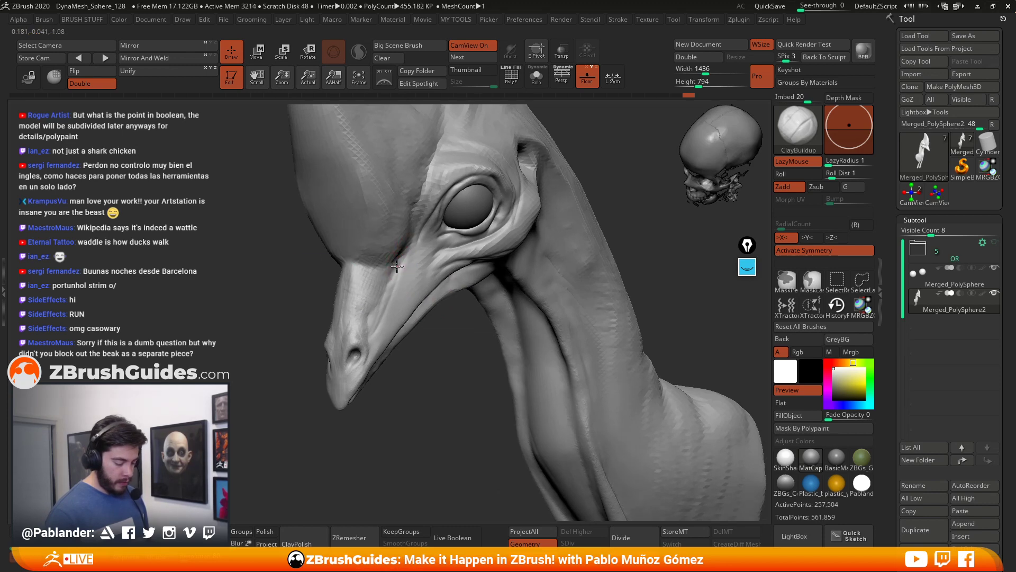
Step: Undo the last ClayBuildup stroke and carve into the side of the beak below the casque
key(space)
right_drag(415, 275, 404, 268)
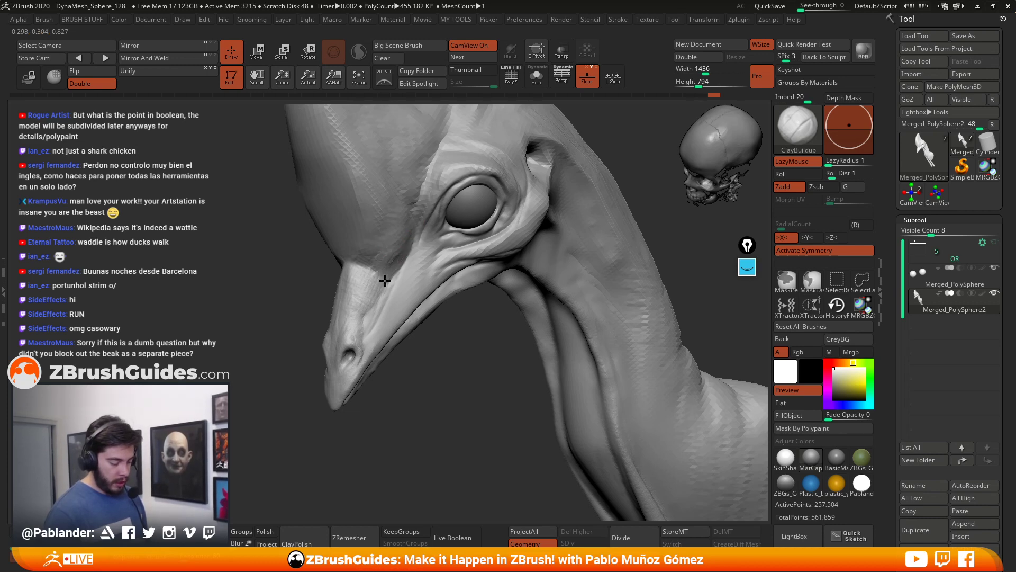
right_drag(432, 222, 425, 250)
mouse_move(492, 254)
right_down()
mouse_move(435, 277)
mouse_move(497, 255)
right_up()
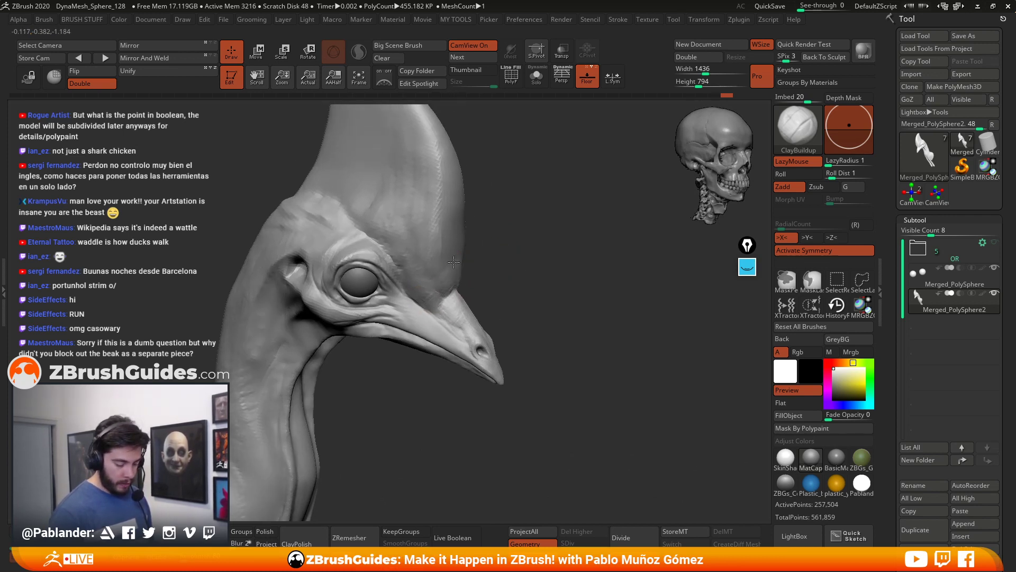
right_drag(545, 338, 476, 335)
key(ctrl+z)
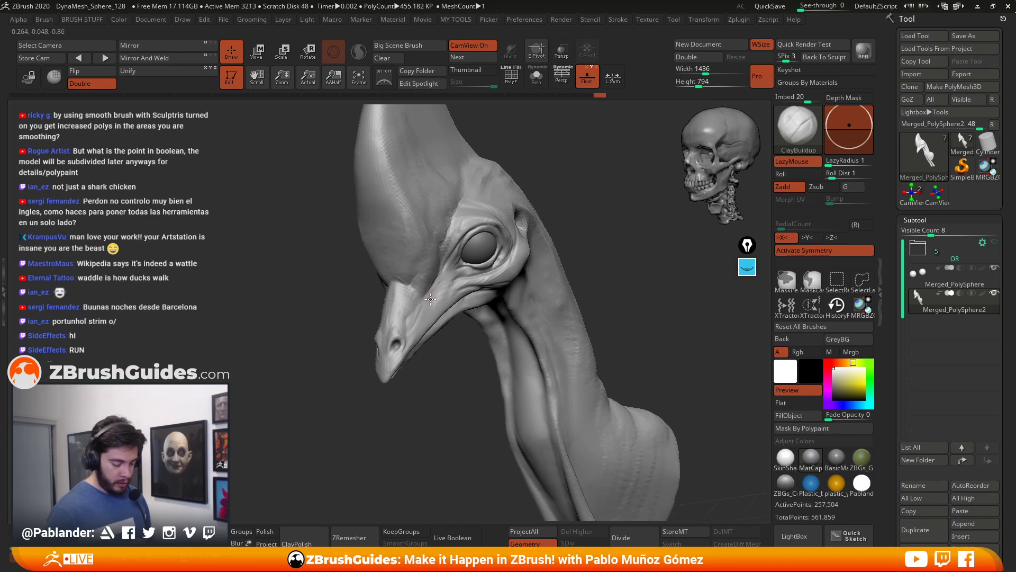
alt+drag(429, 308, 451, 314)
mouse_move(451, 314)
right_down()
mouse_move(437, 370)
mouse_move(464, 398)
right_up()
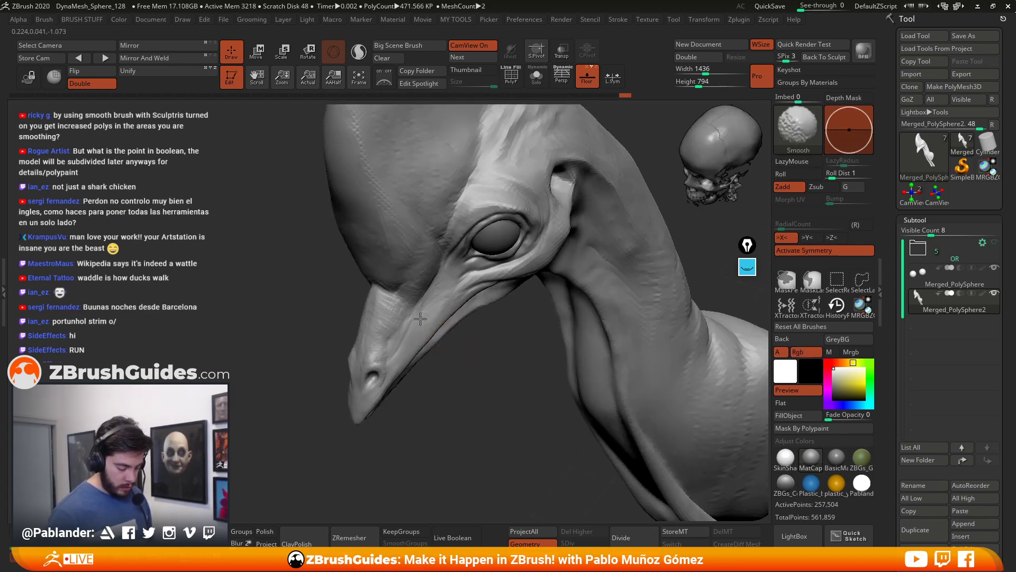
Step: Smooth the side of the beak between the base of the casque and the mouth line
mouse_move(478, 340)
right_down()
mouse_move(456, 339)
mouse_move(461, 412)
mouse_move(469, 370)
mouse_move(479, 390)
mouse_move(461, 365)
right_up()
shift+drag(423, 216, 414, 208)
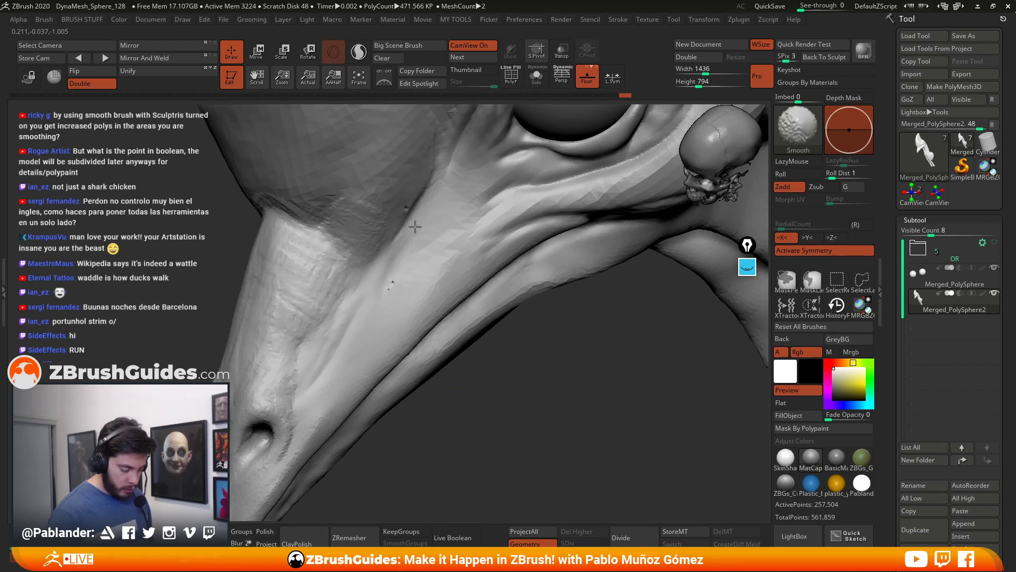
shift+drag(410, 296, 397, 287)
mouse_move(471, 344)
right_down()
mouse_move(504, 395)
mouse_move(489, 386)
right_up()
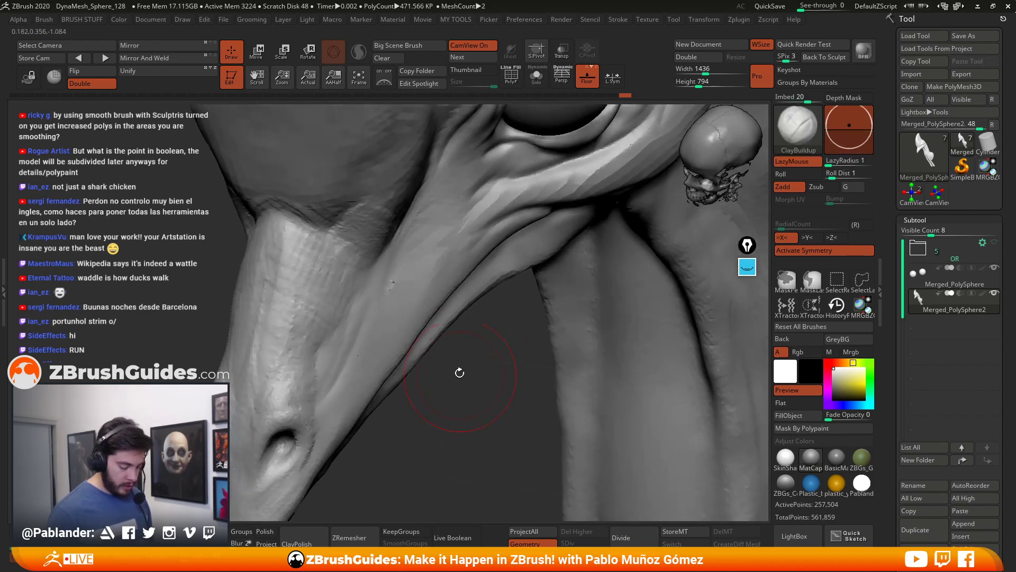
Step: Enable Sculptris Pro mode and smooth away the small surface artefacts on the side of the beak
shift+click(358, 52)
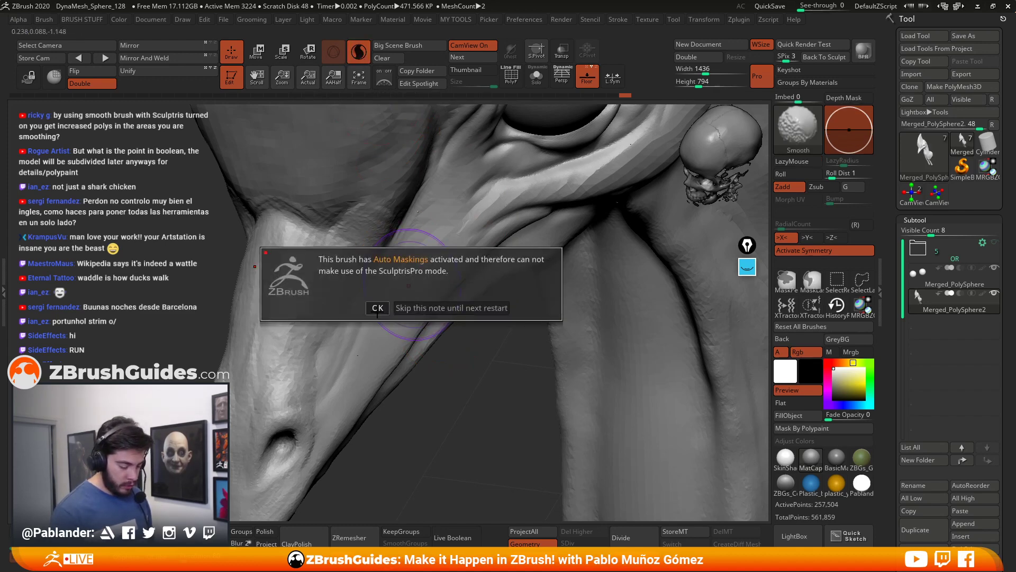
click(377, 309)
right_drag(458, 315, 444, 309)
key(shift)
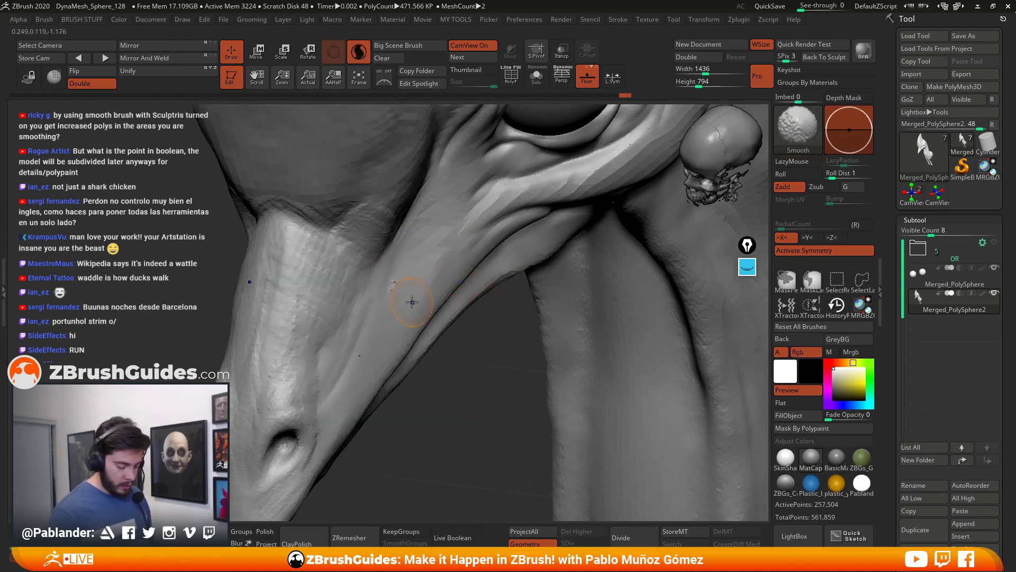
shift+drag(395, 275, 364, 348)
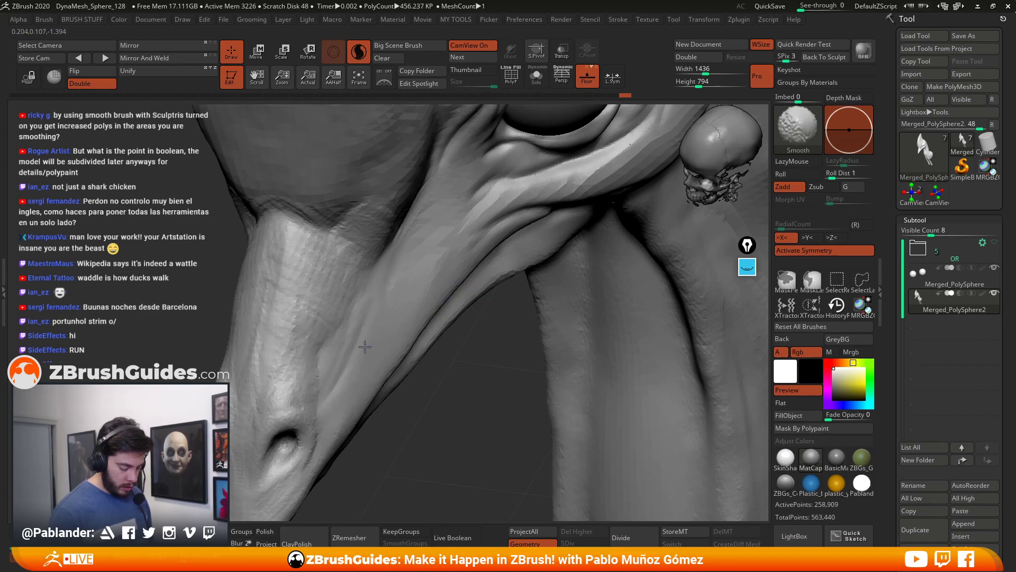
shift+drag(425, 222, 416, 215)
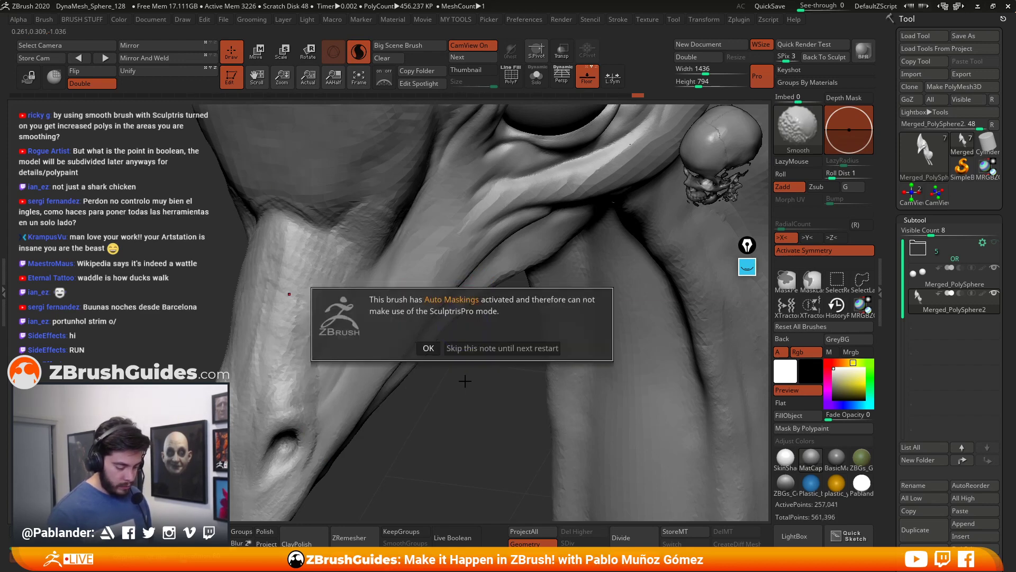
drag(453, 390, 447, 374)
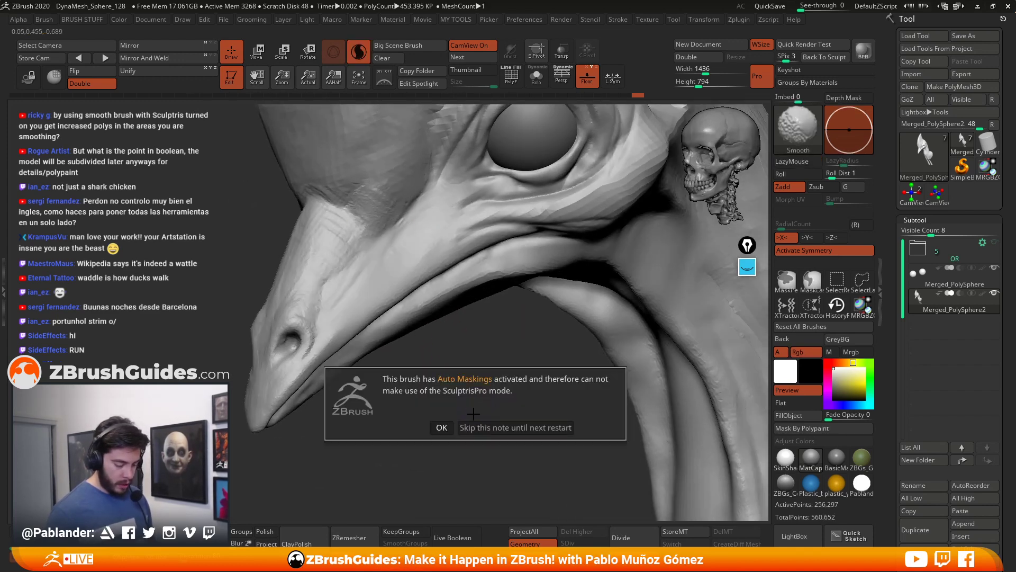
click(441, 427)
mouse_move(463, 411)
mouse_down()
mouse_move(478, 401)
mouse_move(465, 367)
mouse_move(479, 342)
mouse_move(426, 378)
mouse_up()
Step: Adjust the brush size and add ClayBuildup strokes over the brow and the outer corner of the eye
key(space)
key(space)
mouse_move(445, 320)
alt+mouse_down()
mouse_move(438, 360)
mouse_move(419, 374)
alt+mouse_up()
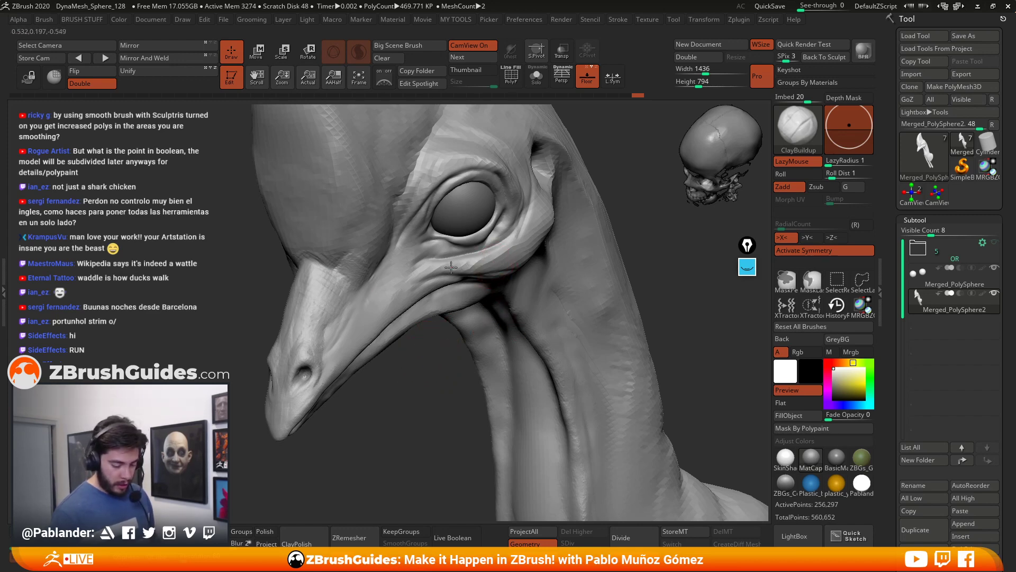
alt+drag(643, 245, 600, 293)
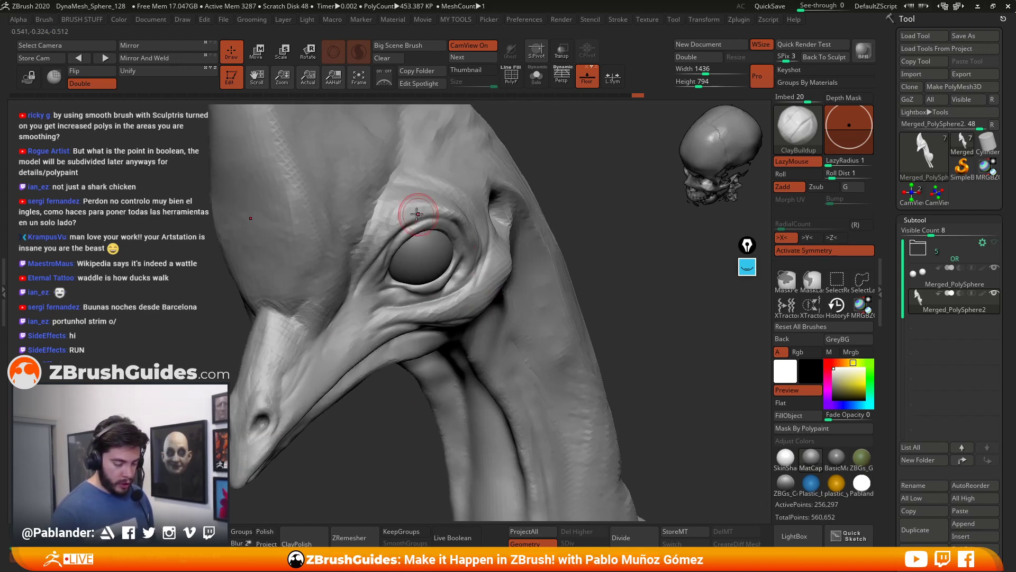
drag(413, 214, 459, 212)
drag(588, 238, 604, 204)
drag(456, 228, 465, 239)
Step: Suppress the auto-masking note until the next restart and smooth the area between the eye and the ear opening
right_drag(502, 204, 464, 264)
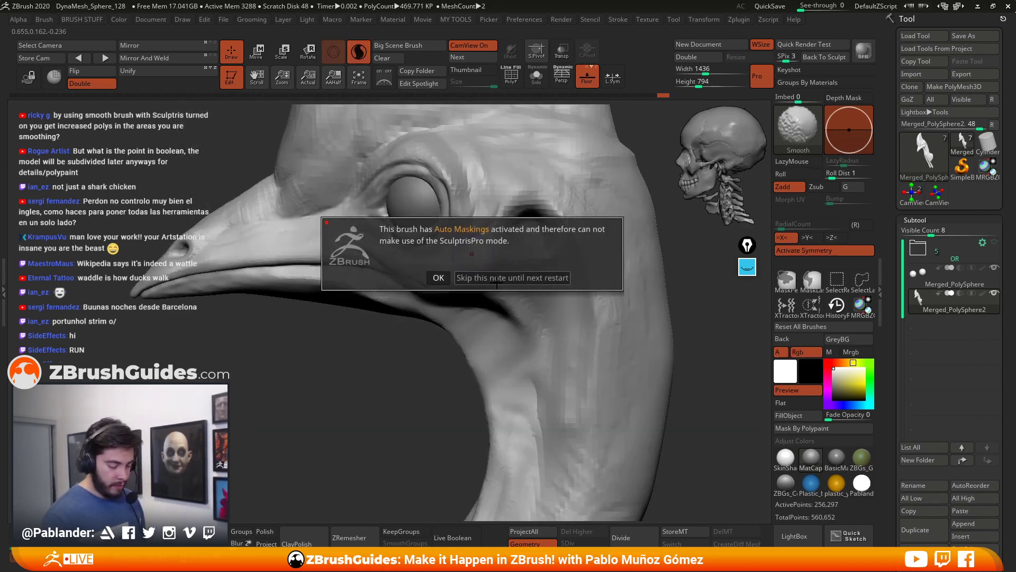
click(459, 280)
alt+right_drag(525, 221, 526, 277)
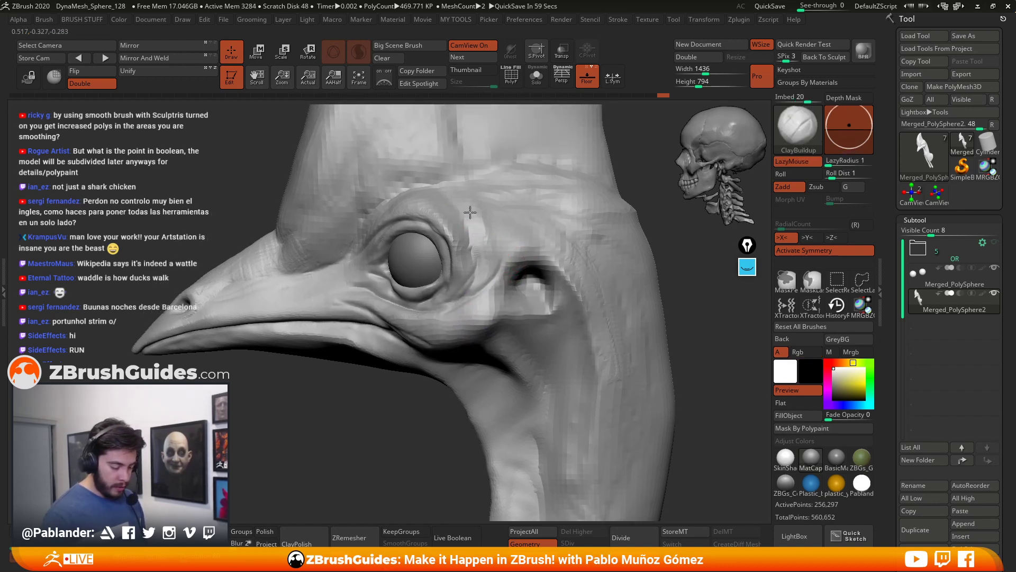
mouse_move(486, 234)
shift+mouse_down()
mouse_move(495, 249)
mouse_move(479, 228)
mouse_move(499, 228)
mouse_move(491, 255)
mouse_move(462, 241)
mouse_move(474, 255)
mouse_move(463, 273)
shift+mouse_up()
Step: Build up curved skin folds above and behind the eye with ClayBuildup
drag(461, 214, 456, 241)
right_drag(458, 242, 445, 225)
drag(445, 225, 436, 226)
drag(457, 270, 447, 233)
right_drag(466, 204, 431, 222)
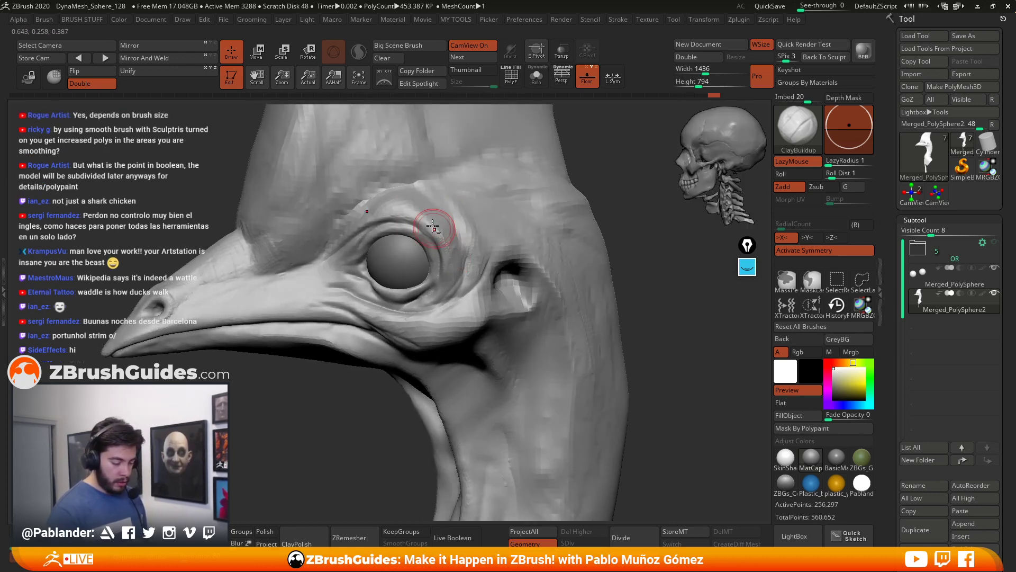
Step: Smooth the new skin folds behind the eye and blend them toward the cheek
key(shift)
mouse_move(461, 263)
shift+mouse_down()
mouse_move(445, 296)
mouse_move(323, 283)
mouse_move(338, 288)
shift+mouse_up()
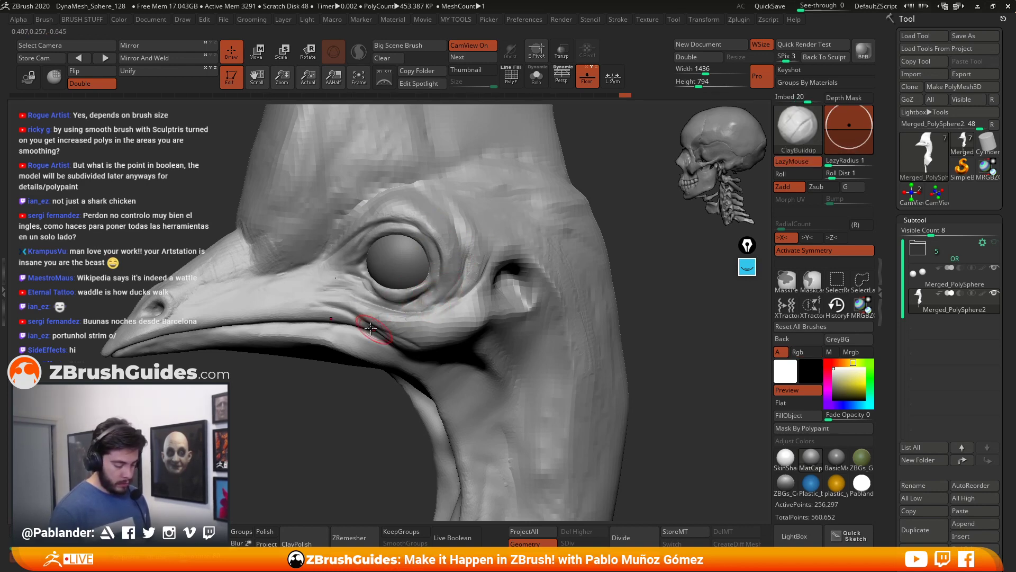
right_drag(503, 331, 467, 315)
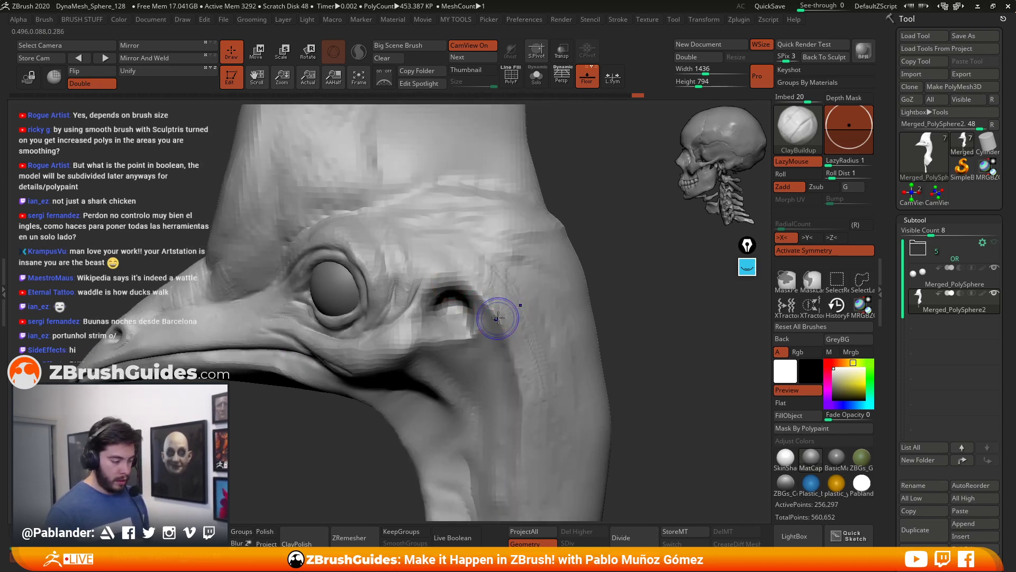
Step: Turn on BackfaceMask for ClayBuildup and, with Sculptris Pro enabled, smooth the skin around the ear opening
key(space)
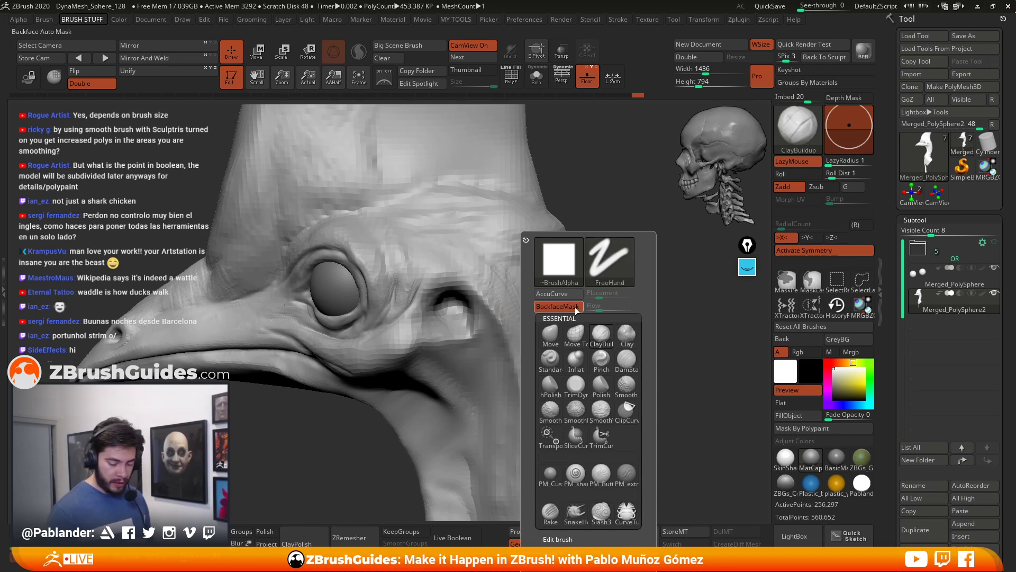
key(shift)
click(358, 54)
drag(445, 279, 454, 283)
key(shift)
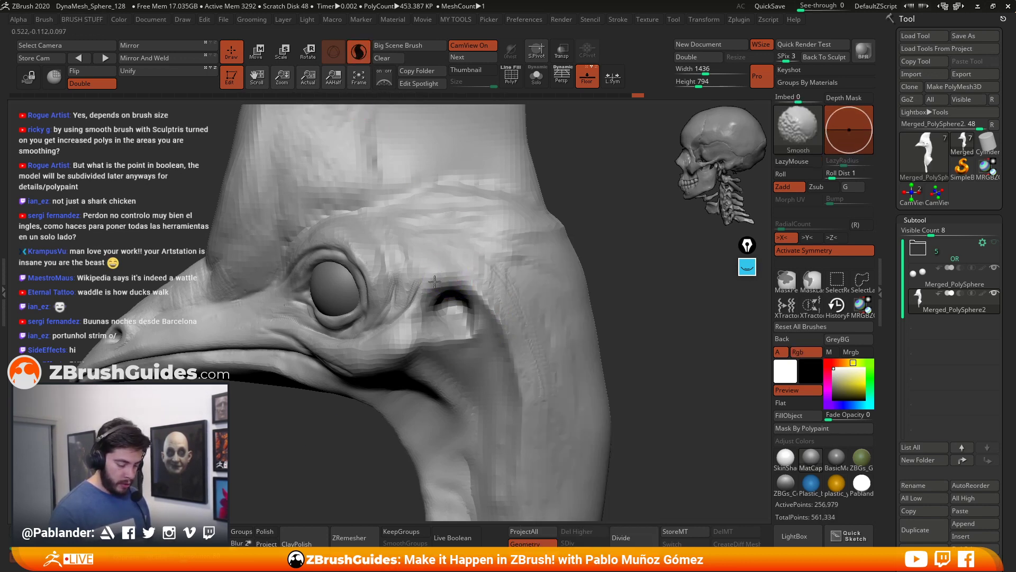
mouse_move(479, 322)
shift+mouse_down()
mouse_move(439, 262)
mouse_move(439, 316)
mouse_move(453, 323)
mouse_move(487, 310)
mouse_move(407, 319)
mouse_move(469, 319)
mouse_move(405, 299)
mouse_move(480, 274)
mouse_move(498, 346)
mouse_move(429, 354)
mouse_move(402, 319)
mouse_move(495, 290)
mouse_move(452, 301)
shift+mouse_up()
right_click(482, 292)
Step: Turn off Sculptris Pro and add ClayBuildup strokes along the upper and front edges of the ear opening
click(358, 52)
drag(442, 277, 465, 282)
key(ctrl+z)
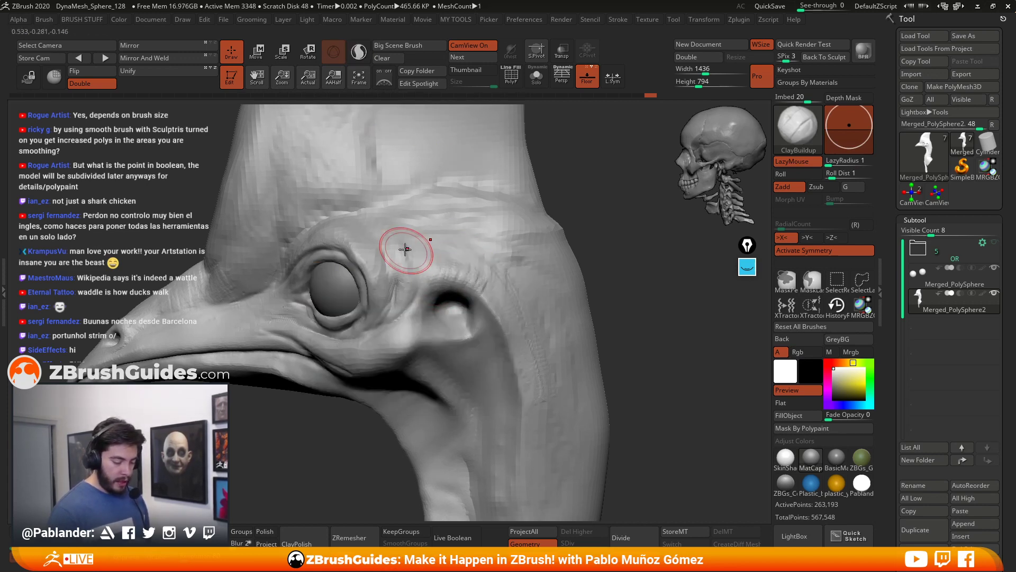
drag(455, 294, 418, 315)
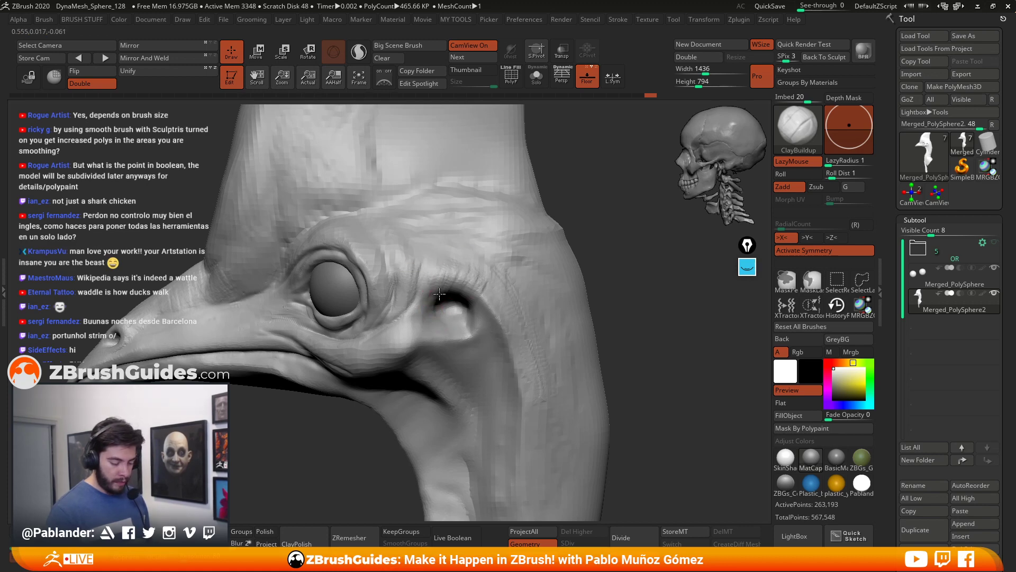
drag(577, 296, 582, 271)
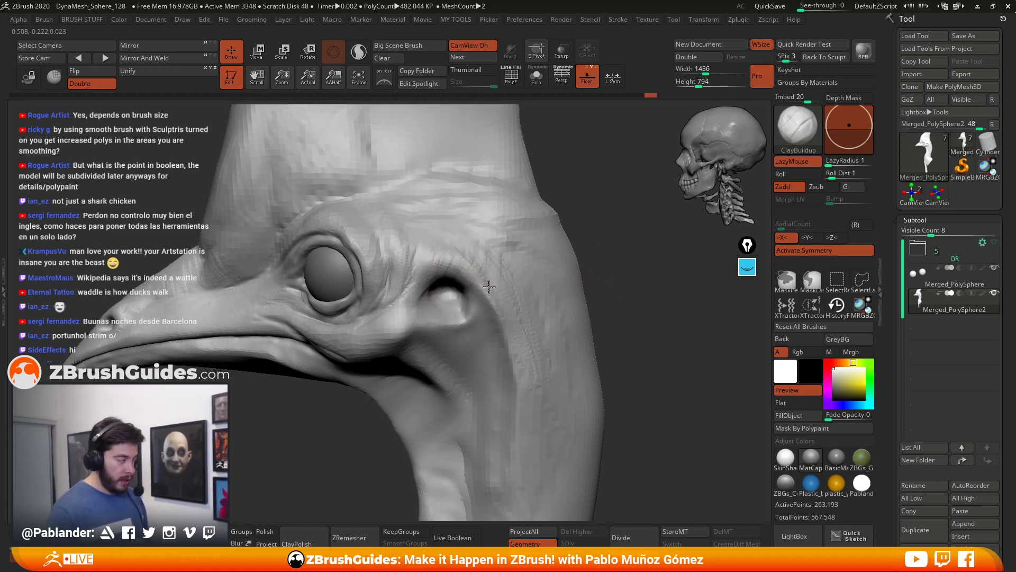
key(space)
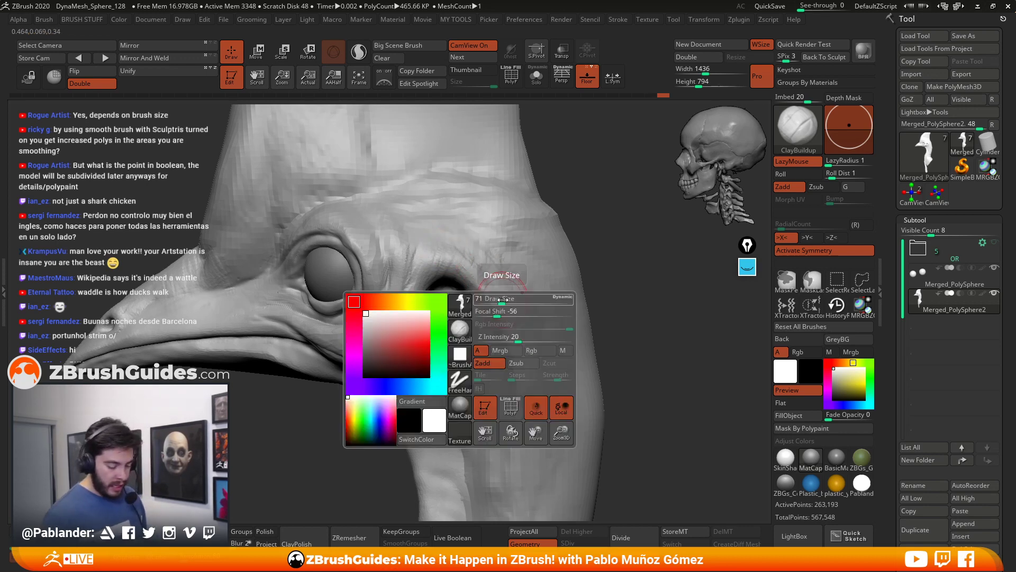
key(shift)
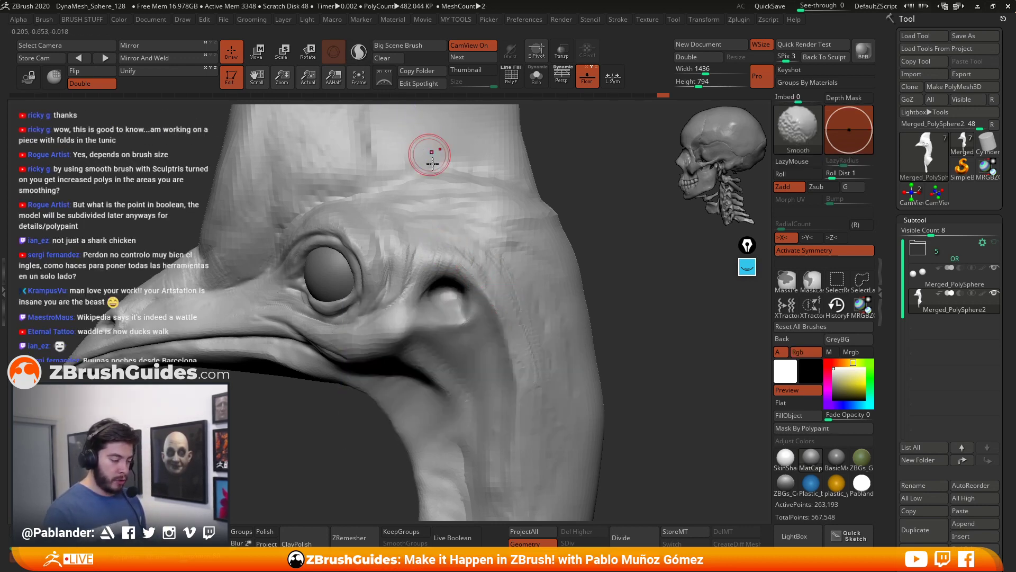
Step: Smooth the area above the ear opening with Sculptris Pro enabled, and turn Sculptris Pro off again
click(359, 52)
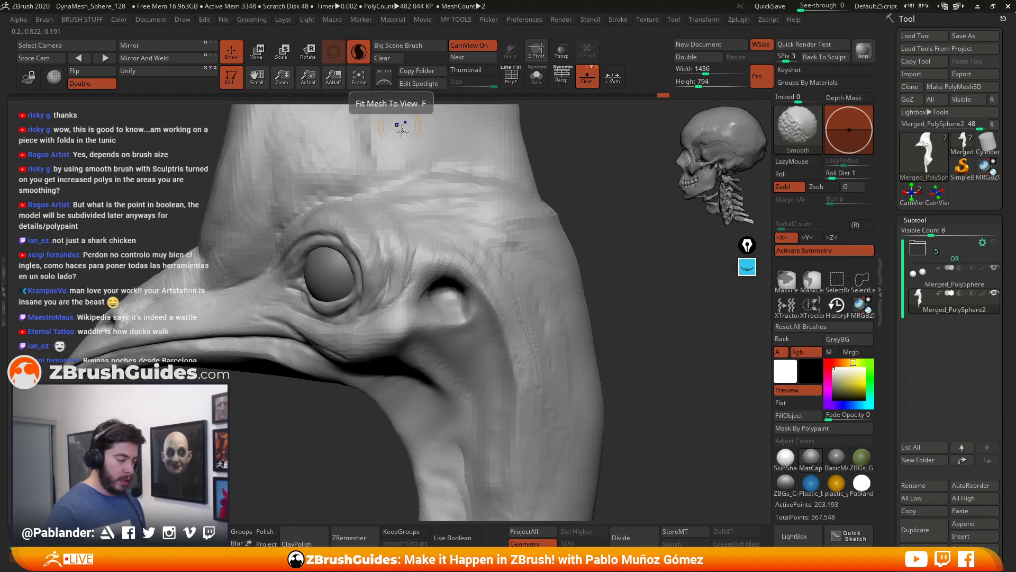
key(shift)
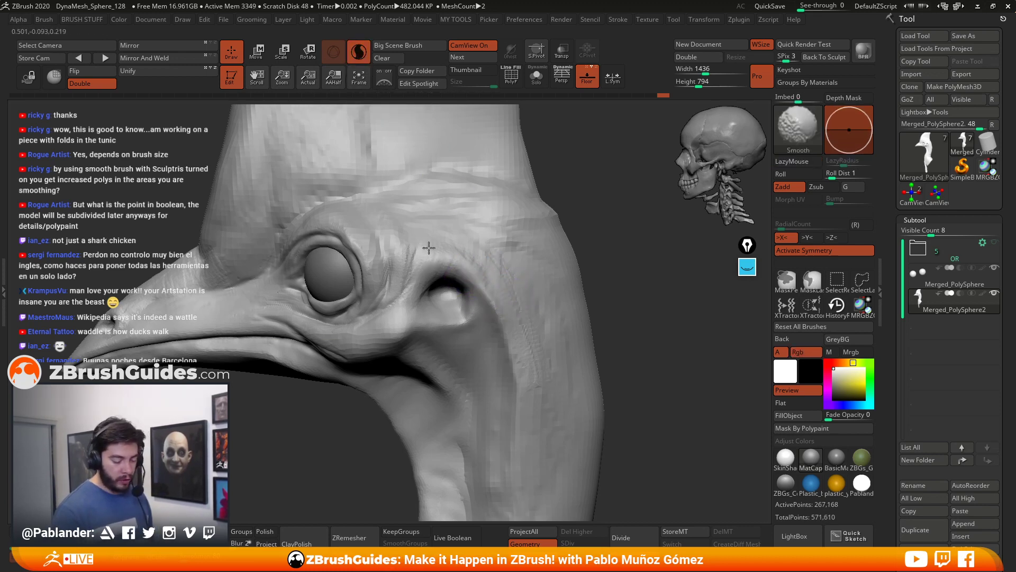
shift+drag(408, 253, 486, 257)
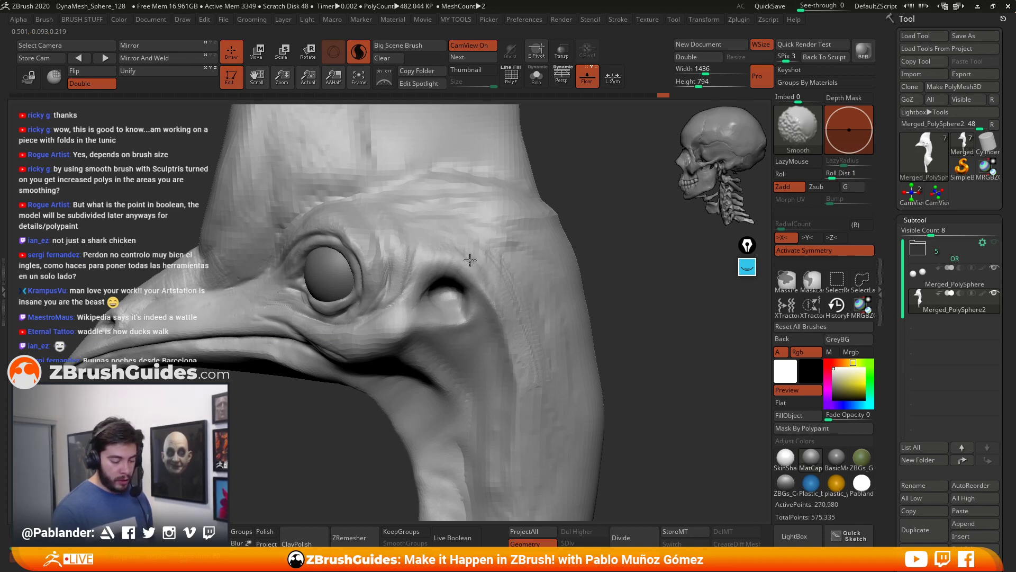
click(359, 51)
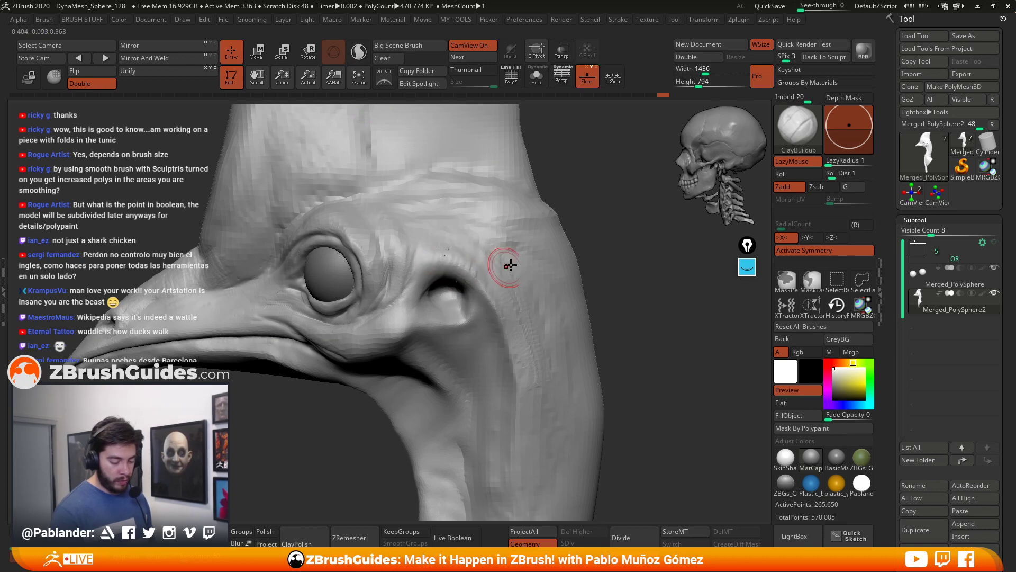
Step: Build up the upper and rear rim of the ear opening with ClayBuildup
right_drag(471, 278, 486, 266)
drag(479, 271, 491, 301)
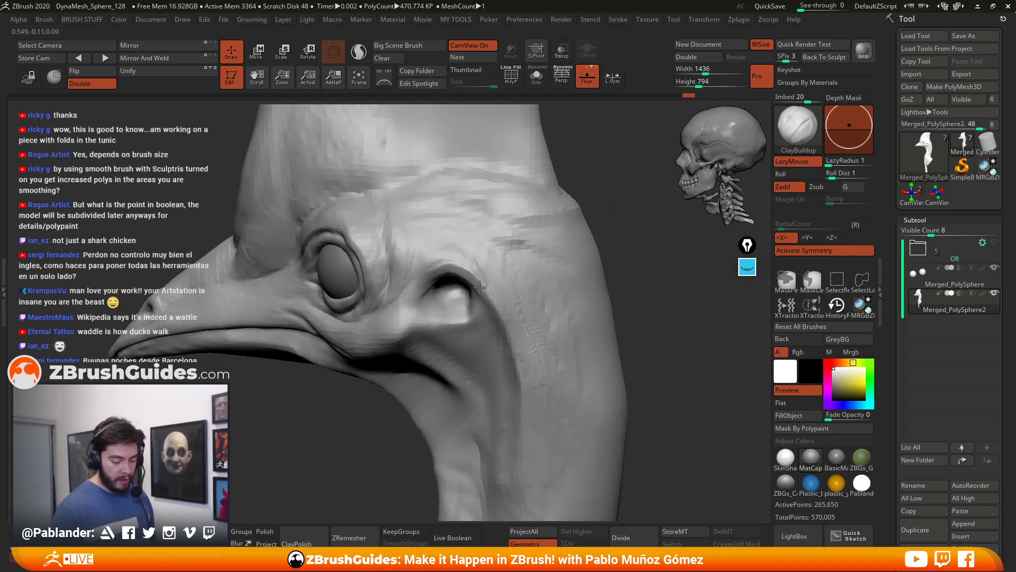
mouse_move(466, 262)
right_down()
mouse_move(482, 288)
mouse_move(444, 272)
right_up()
drag(463, 292, 442, 278)
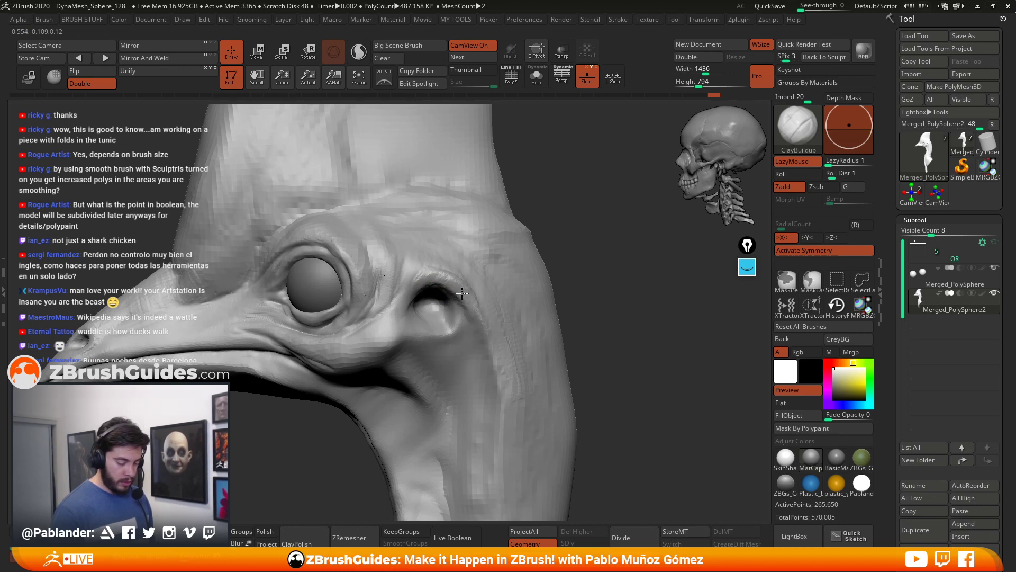
right_drag(504, 268, 561, 256)
right_drag(463, 273, 480, 265)
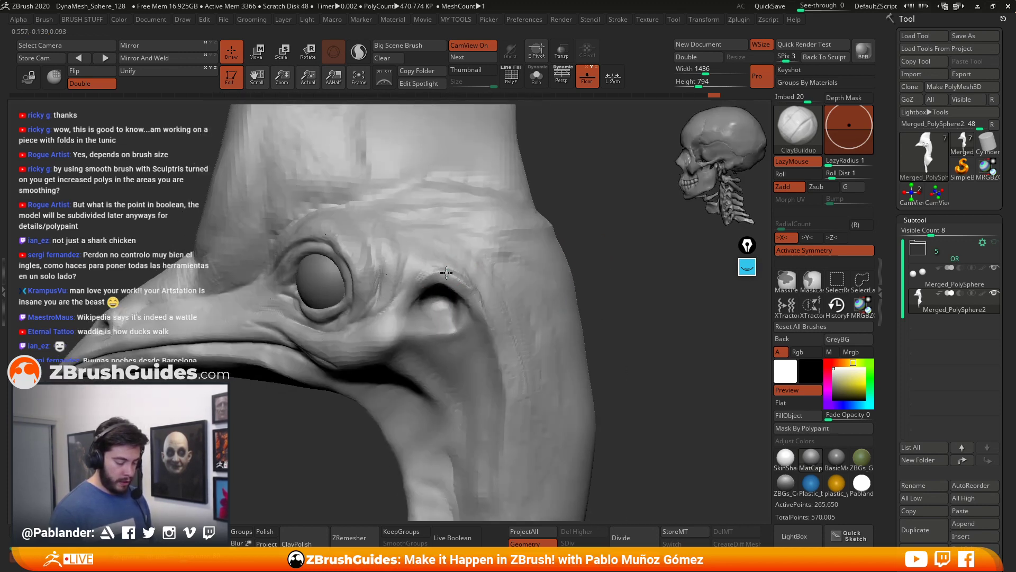
Step: Build up the skin fold from the front of the ear opening down to the cheek and underneath the ear
mouse_move(449, 275)
mouse_down()
mouse_move(455, 311)
mouse_move(466, 290)
mouse_move(407, 305)
mouse_move(387, 336)
mouse_up()
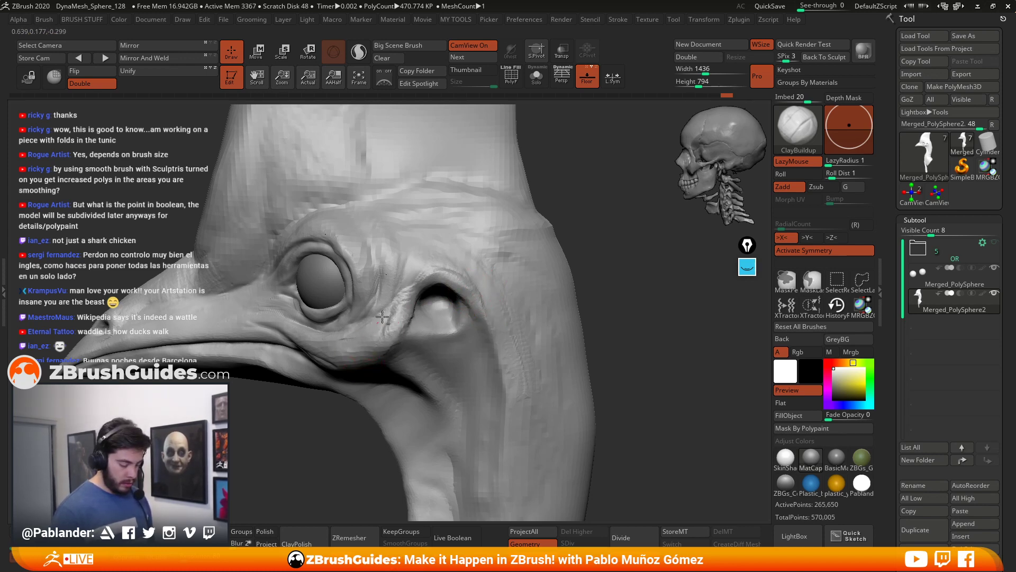
right_drag(408, 344, 410, 334)
mouse_move(397, 347)
mouse_down()
mouse_move(381, 361)
mouse_move(437, 349)
mouse_up()
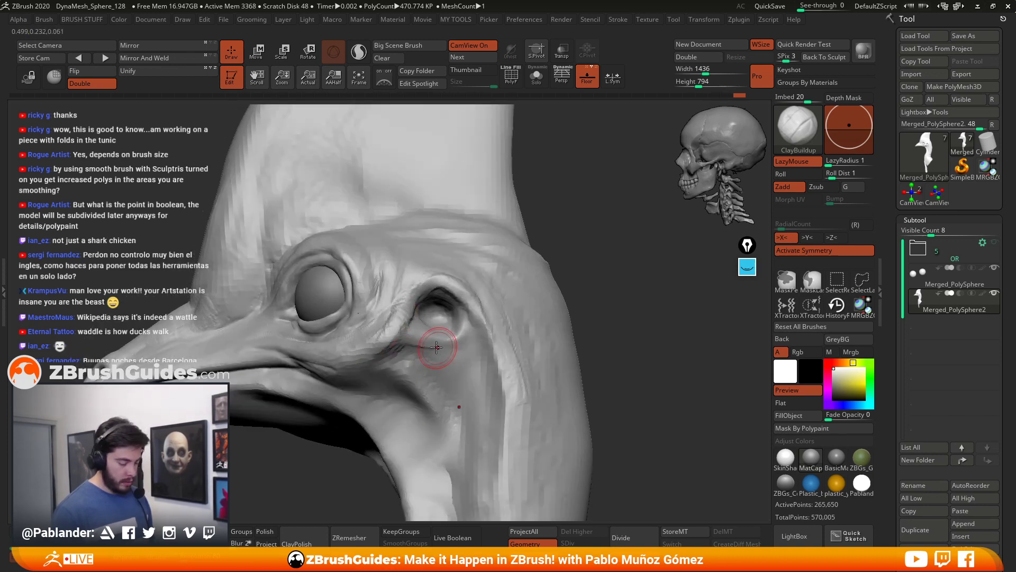
alt+right_drag(433, 337, 426, 327)
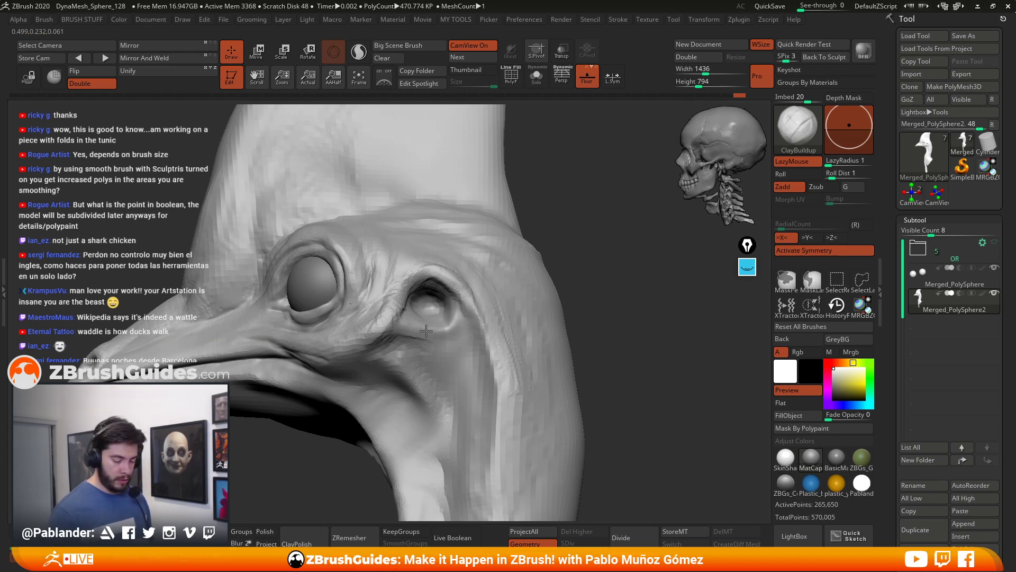
Step: Refine the lower and rear edges of the ear opening with ClayBuildup and blend them down into the neck
right_drag(426, 331, 577, 322)
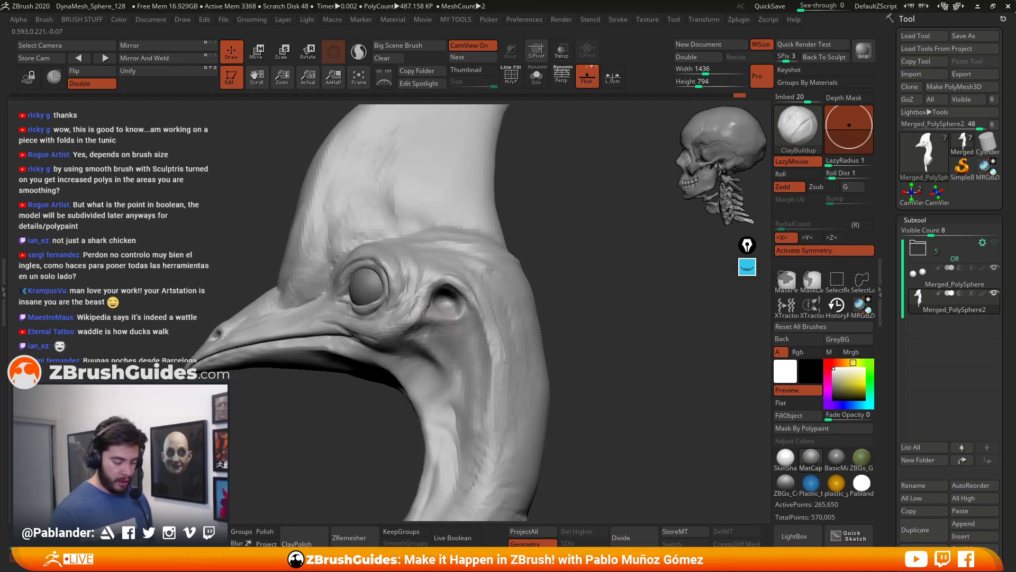
mouse_move(435, 310)
mouse_down()
mouse_move(448, 316)
mouse_move(457, 303)
mouse_up()
right_drag(457, 298, 462, 299)
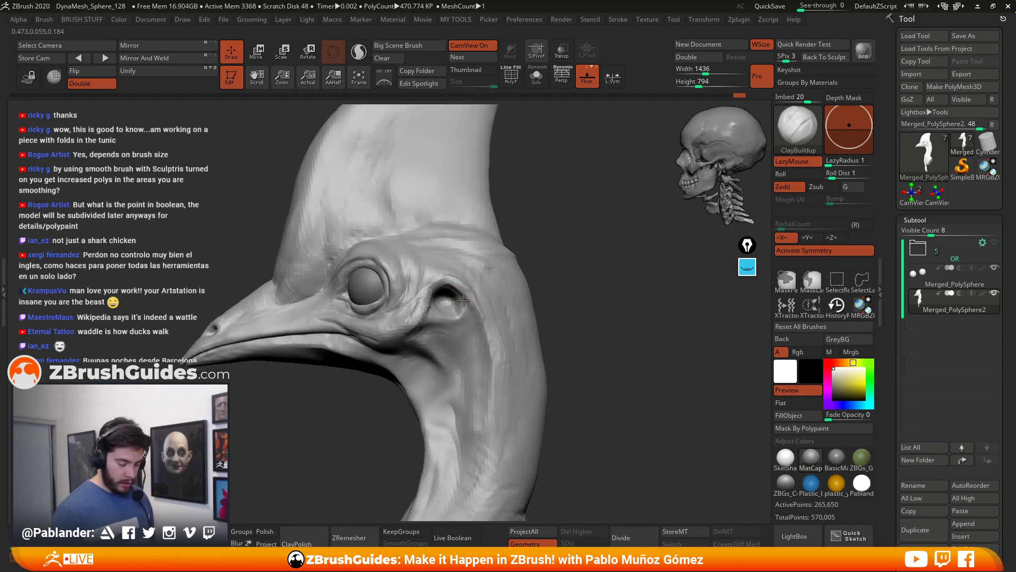
drag(463, 311, 489, 371)
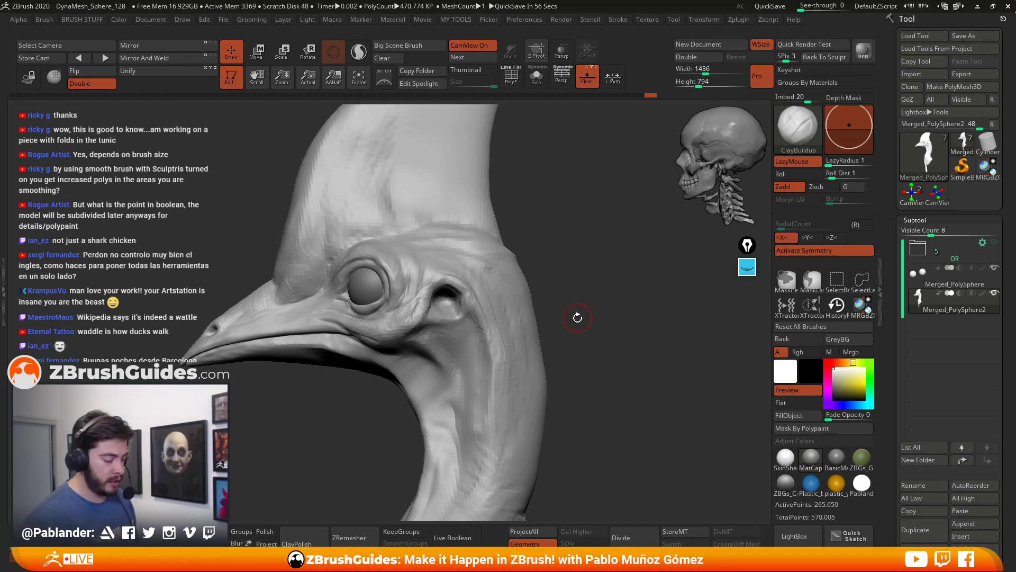
Step: Trace the casque's silhouette from its rear tip over the top and down the front with a magenta annotation pen
drag(598, 323, 537, 373)
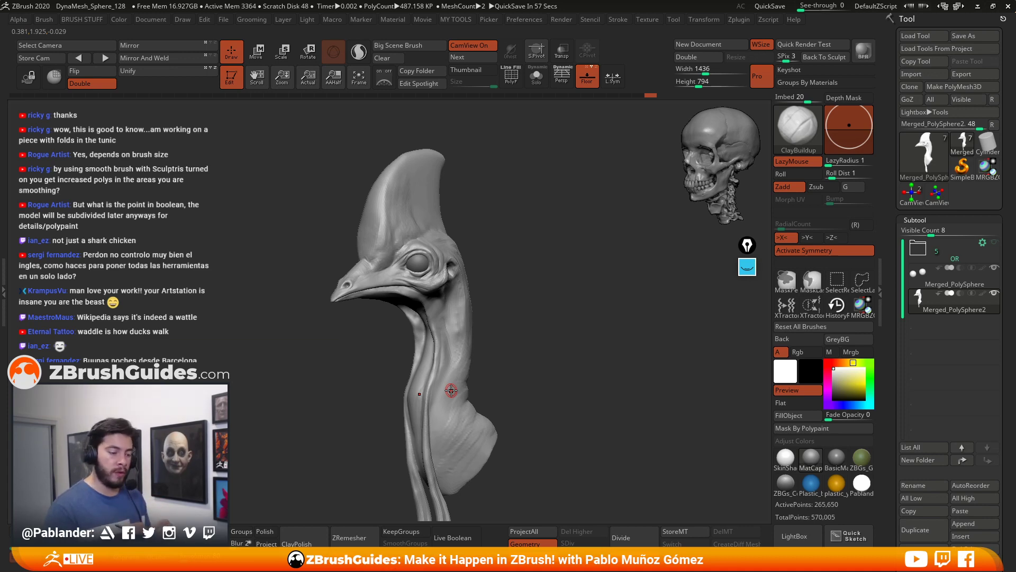
drag(540, 274, 484, 163)
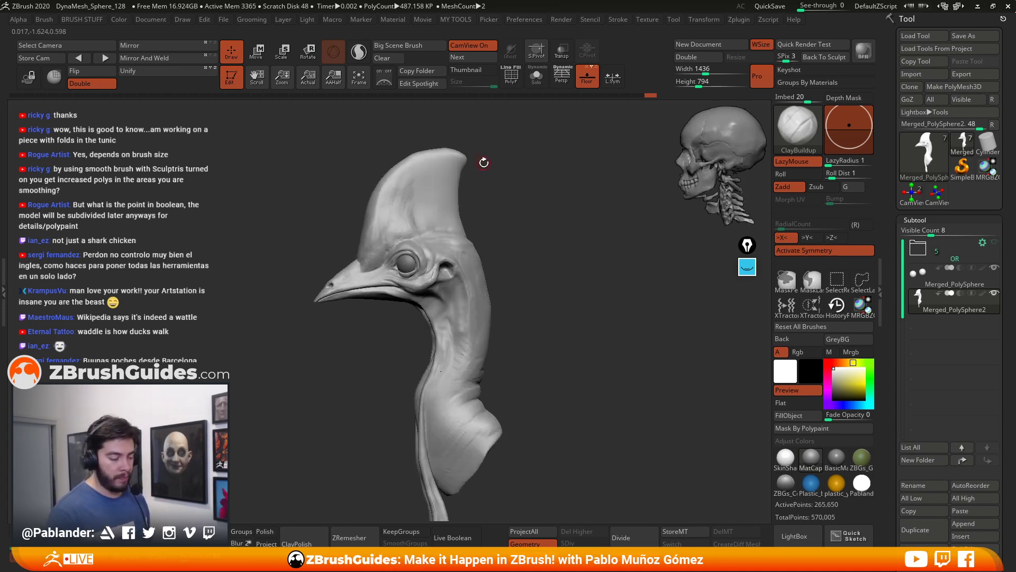
alt+drag(533, 217, 612, 324)
click(746, 269)
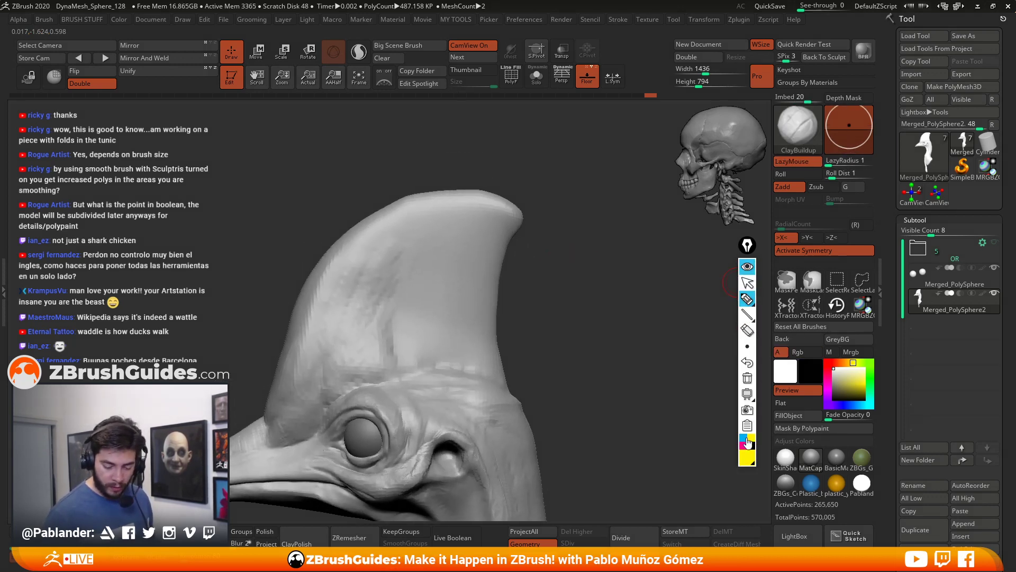
click(743, 444)
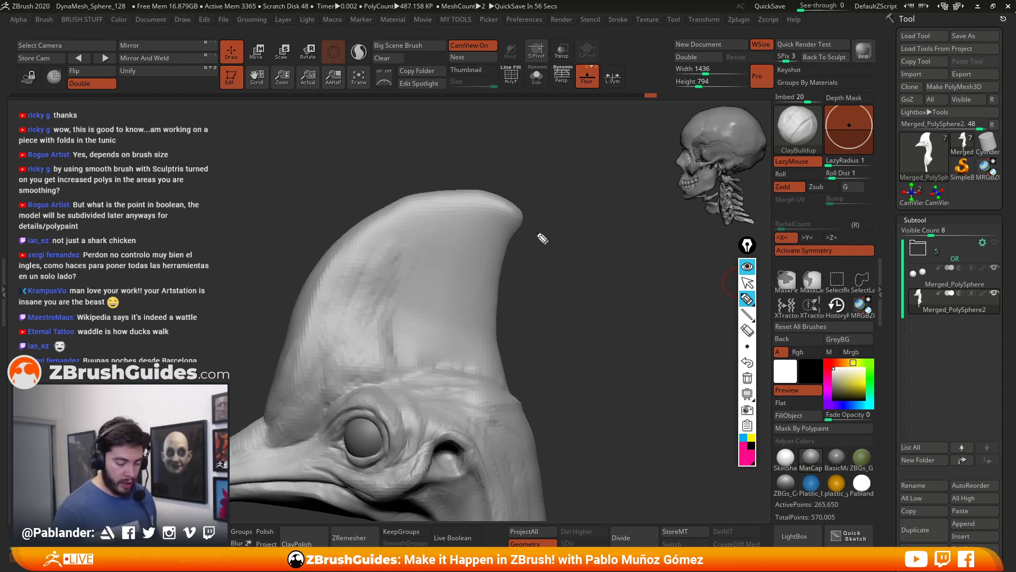
mouse_move(486, 190)
mouse_down()
mouse_move(414, 191)
mouse_move(359, 218)
mouse_up()
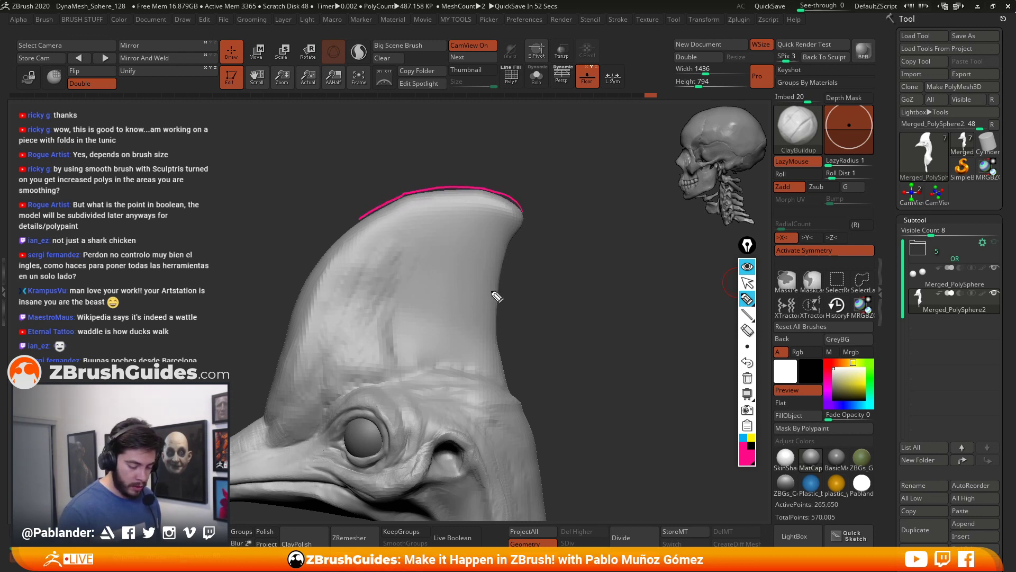
click(747, 378)
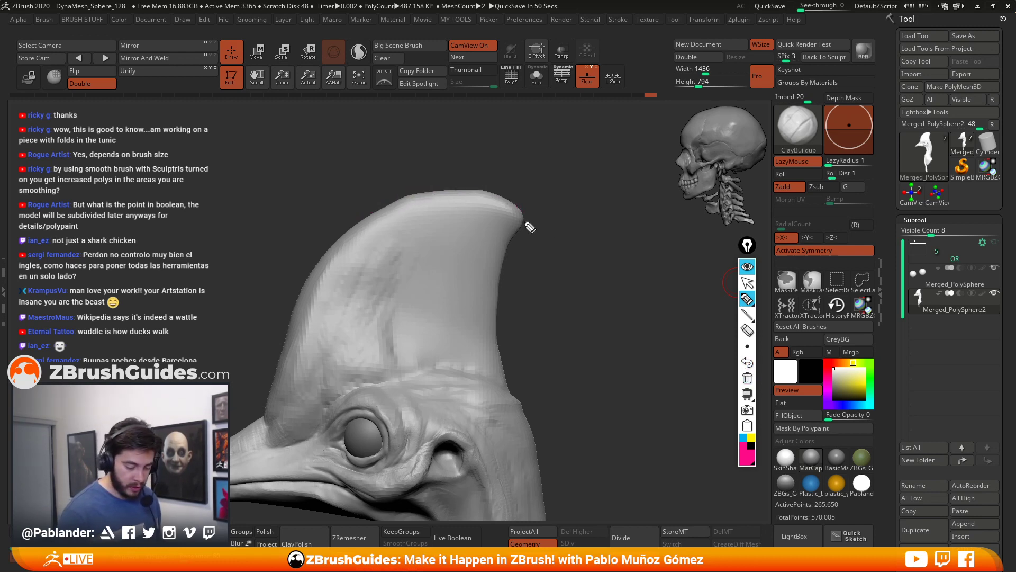
mouse_move(522, 215)
mouse_down()
mouse_move(500, 195)
mouse_move(409, 192)
mouse_move(356, 225)
mouse_move(325, 264)
mouse_up()
drag(298, 305, 261, 414)
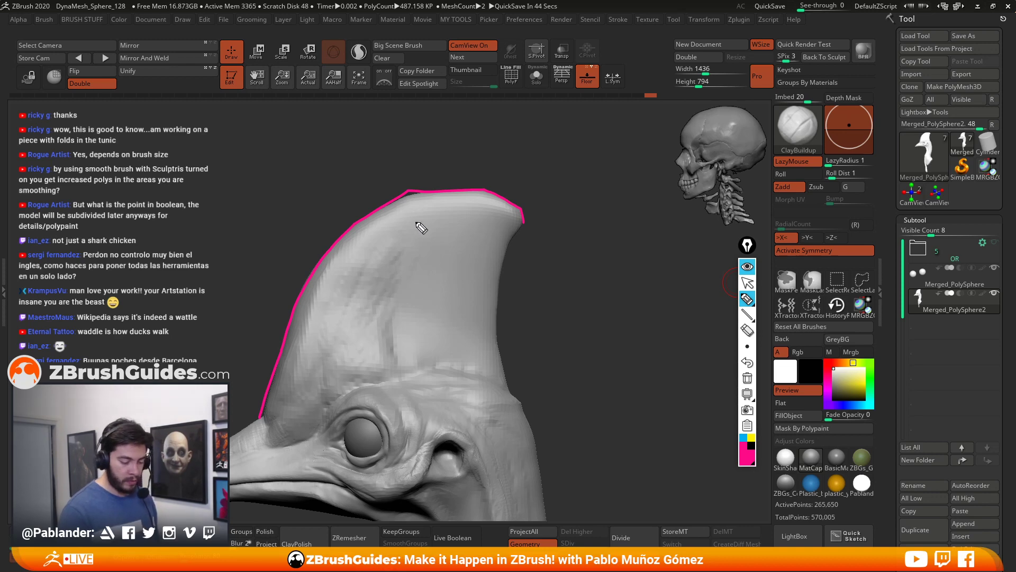
Step: Draw magenta arrows pointing at the angular corners along the casque's traced silhouette
drag(406, 213, 416, 210)
mouse_move(478, 215)
mouse_down()
mouse_move(487, 198)
mouse_move(490, 205)
mouse_up()
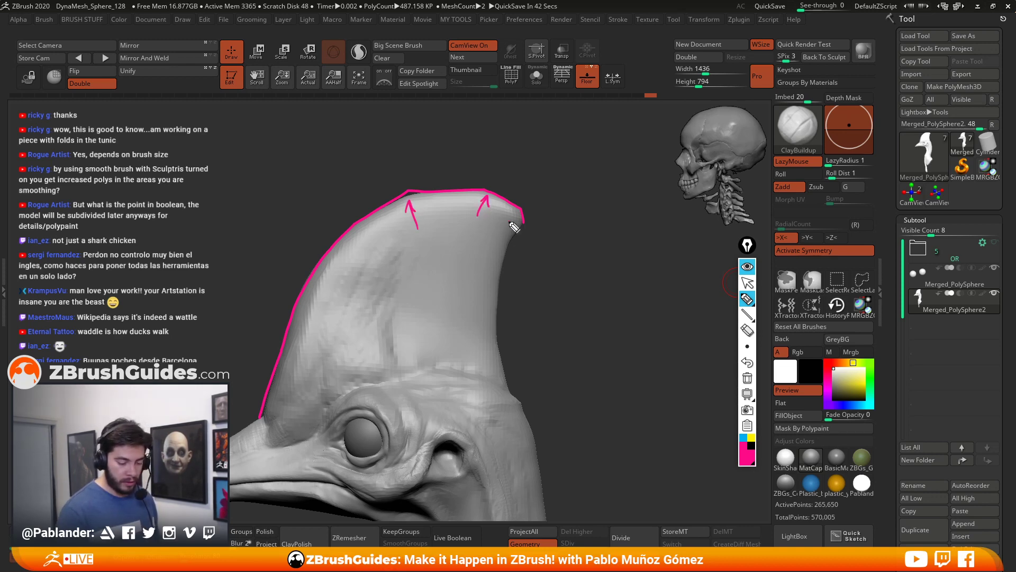
drag(327, 268, 331, 279)
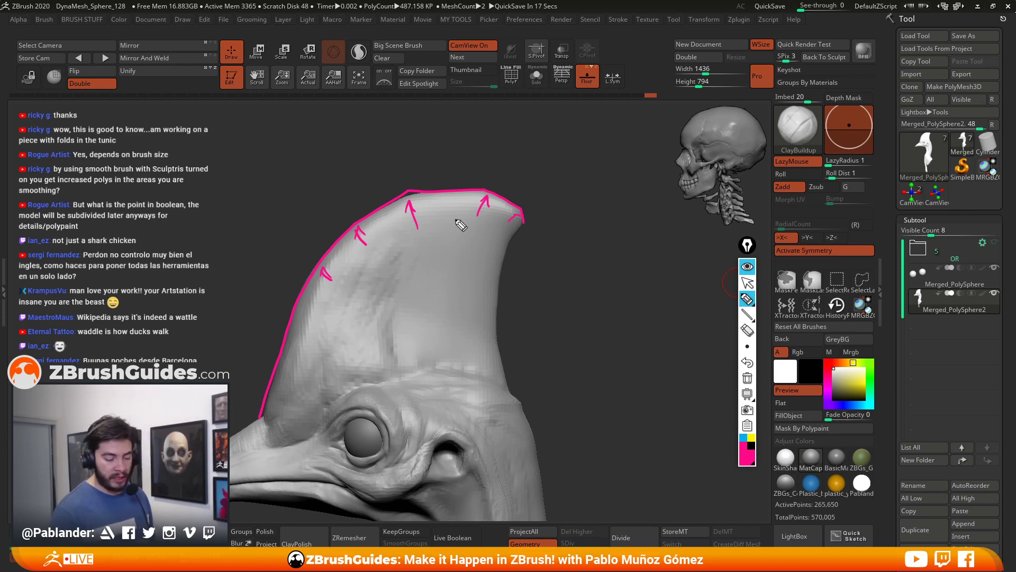
Step: Sketch a small magenta crosshatch on the side of the casque to indicate surface detail
mouse_move(454, 256)
mouse_down()
mouse_move(456, 294)
mouse_move(465, 295)
mouse_up()
mouse_move(471, 257)
mouse_down()
mouse_move(471, 281)
mouse_move(474, 262)
mouse_up()
drag(446, 270, 474, 276)
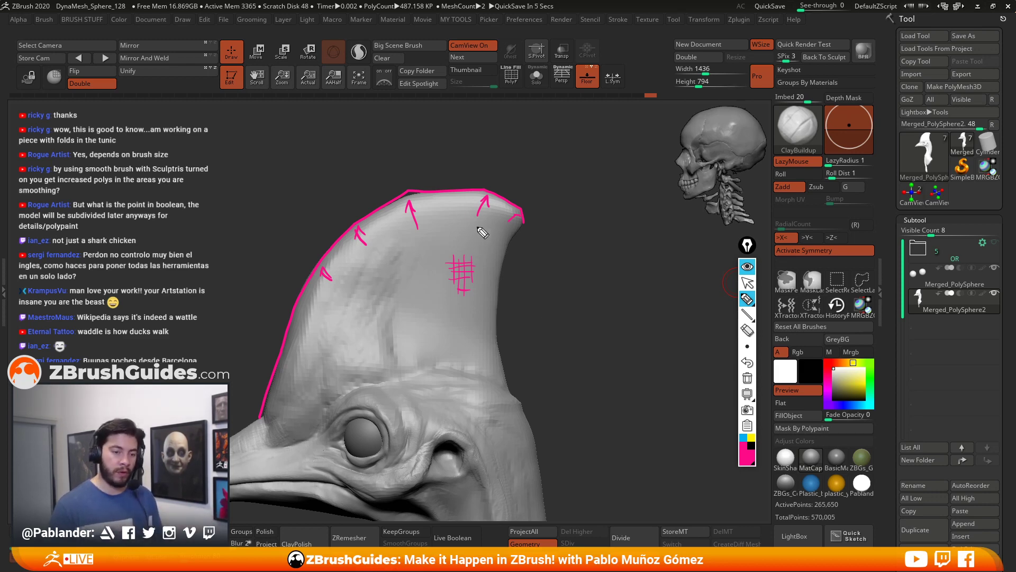
Step: Trace a smoother blue curve along the casque's top and front silhouette, and close the annotation tool
click(746, 440)
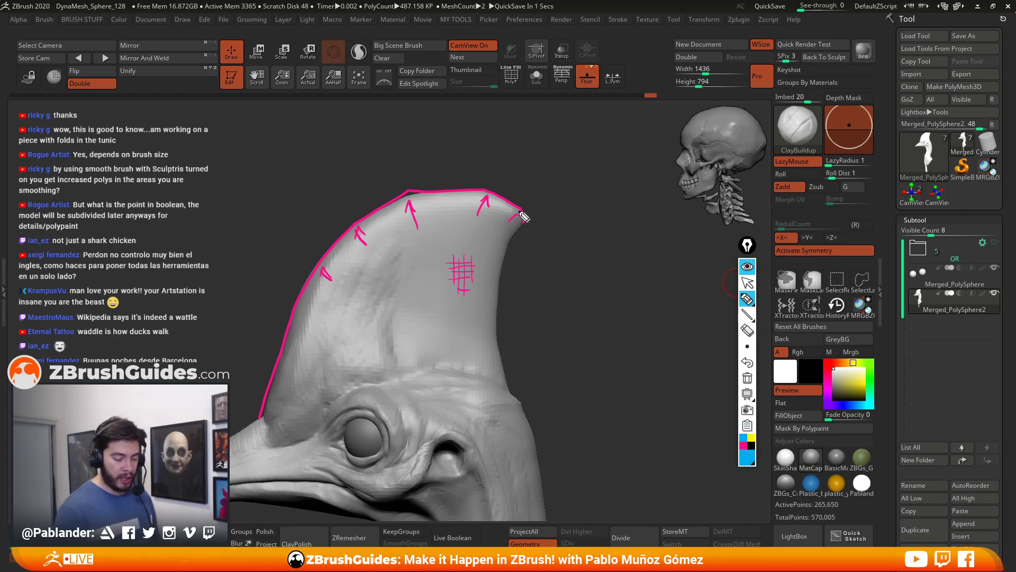
mouse_move(509, 206)
mouse_down()
mouse_move(370, 220)
mouse_move(320, 268)
mouse_move(273, 361)
mouse_up()
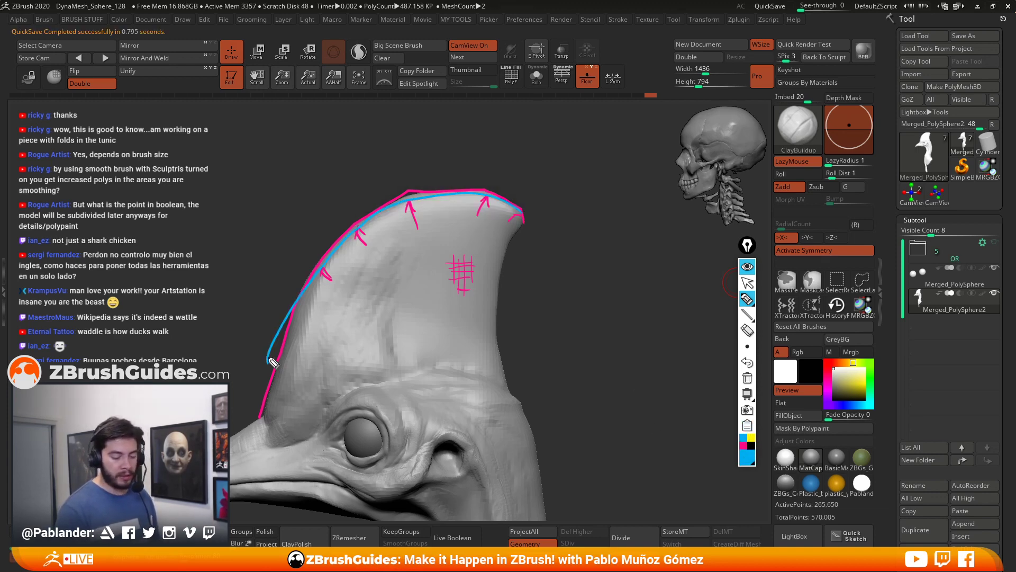
click(746, 266)
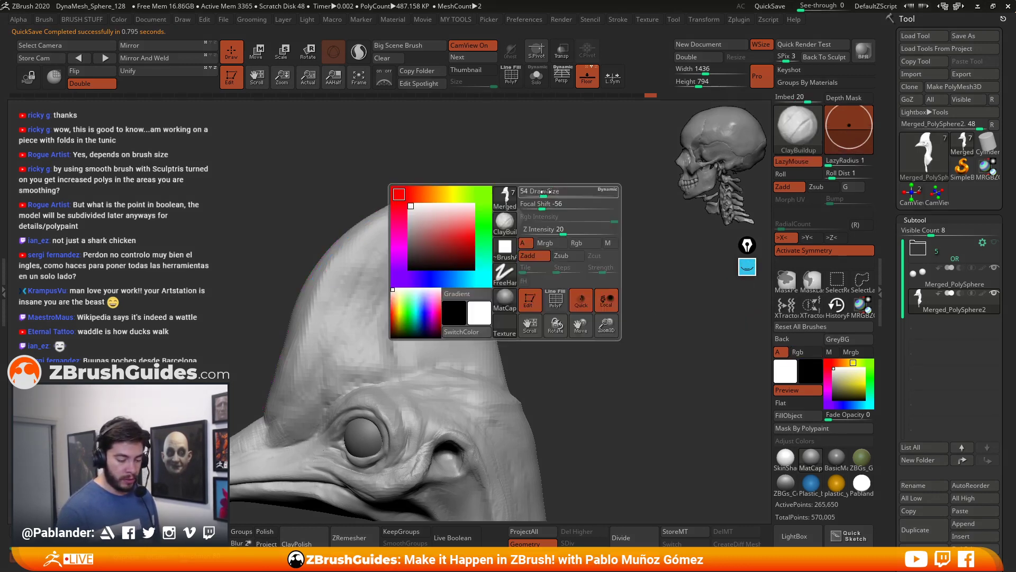
Step: Smooth the angular top edge of the casque into a rounder, more continuous curve
mouse_move(506, 212)
shift+mouse_down()
mouse_move(484, 193)
mouse_move(364, 217)
shift+mouse_up()
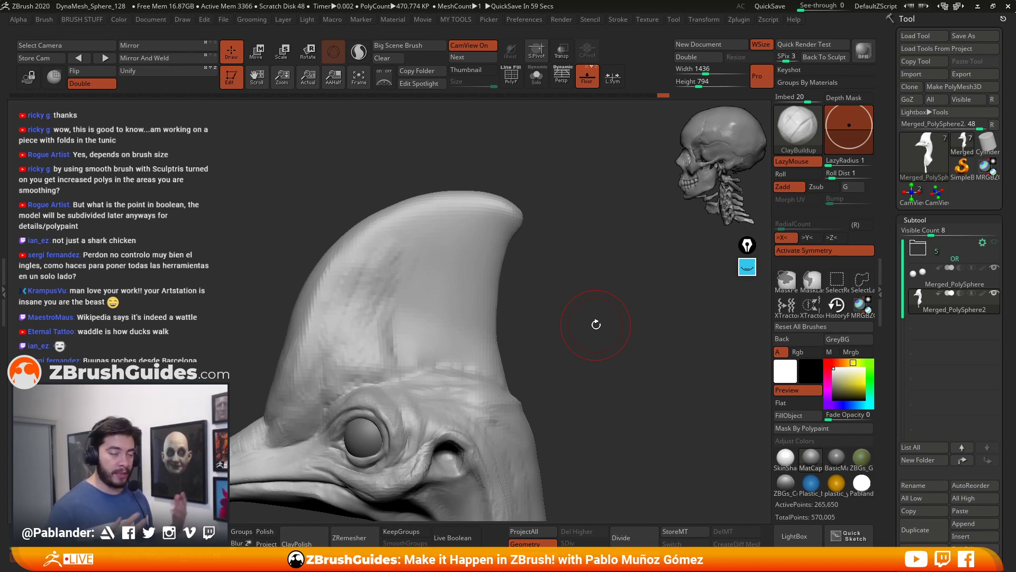
alt+drag(513, 279, 547, 333)
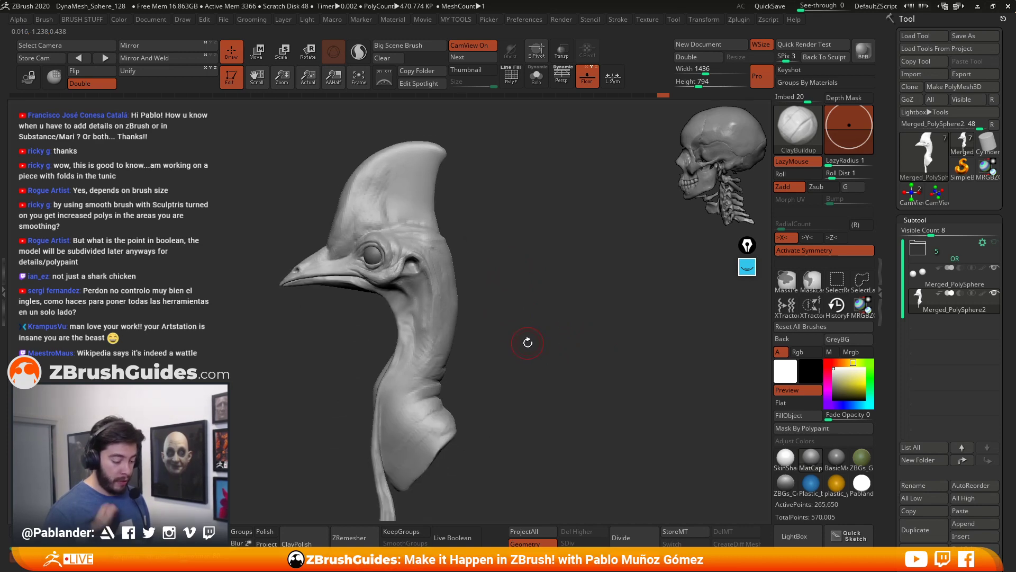
Step: Display the wireframe, examine the polygon density around the head and neck, and hide the wireframe
key(shift+f)
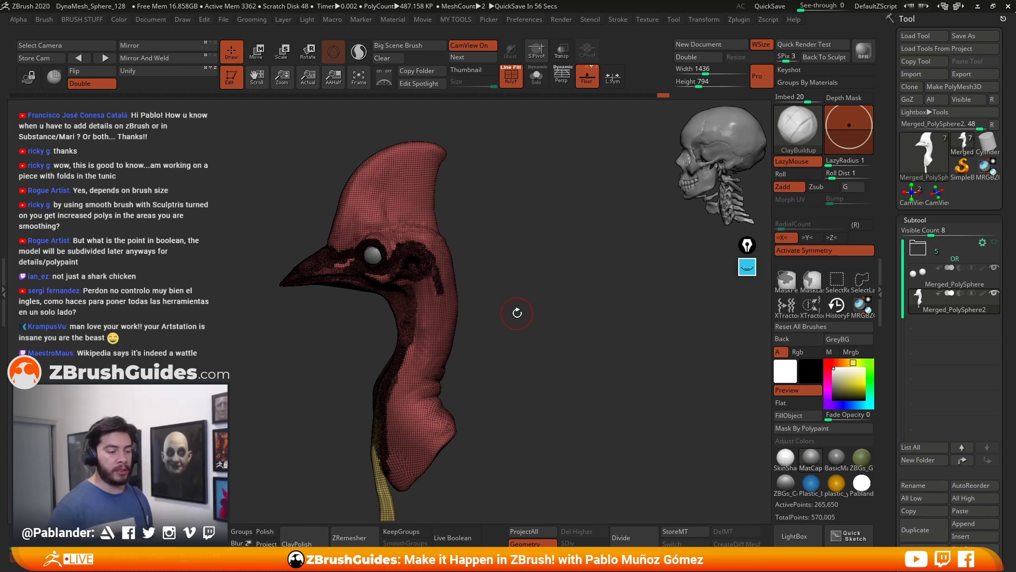
drag(509, 263, 418, 270)
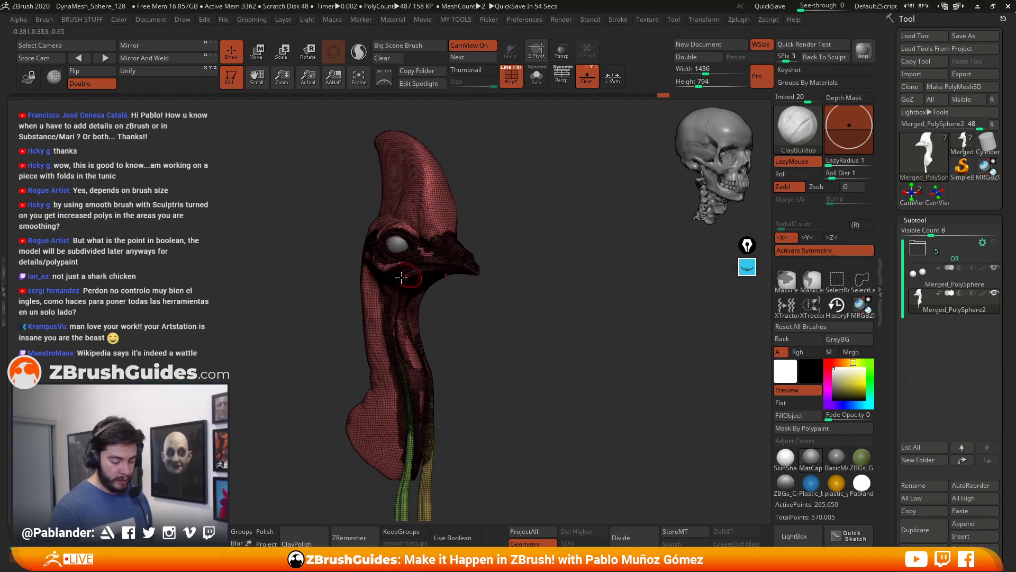
drag(459, 344, 480, 347)
alt+drag(457, 312, 467, 426)
alt+drag(465, 471, 508, 391)
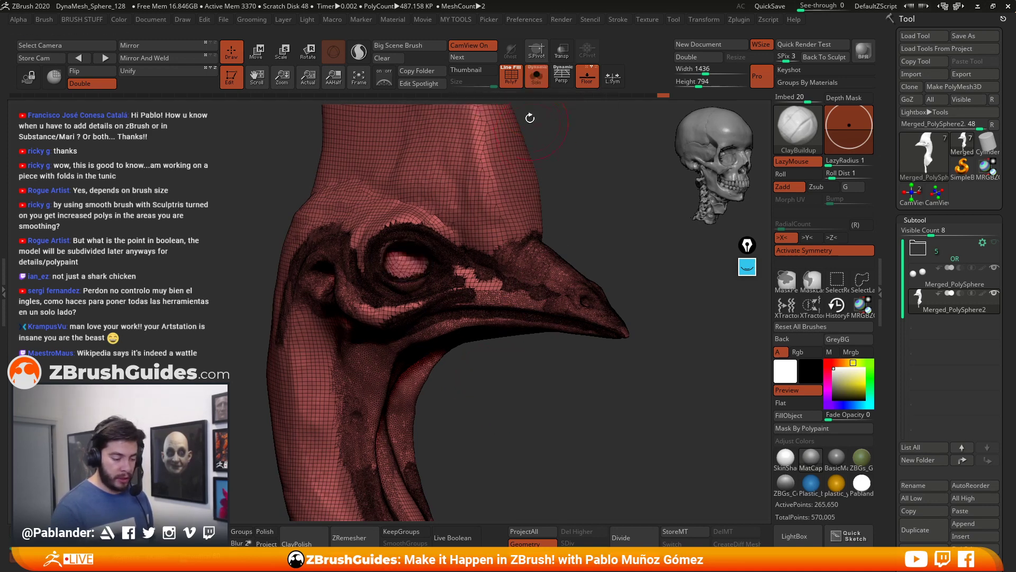
click(511, 77)
click(535, 77)
click(534, 80)
Step: Build up the form just behind the ear opening with ClayBuildup and smooth it into the neck
drag(503, 373, 523, 374)
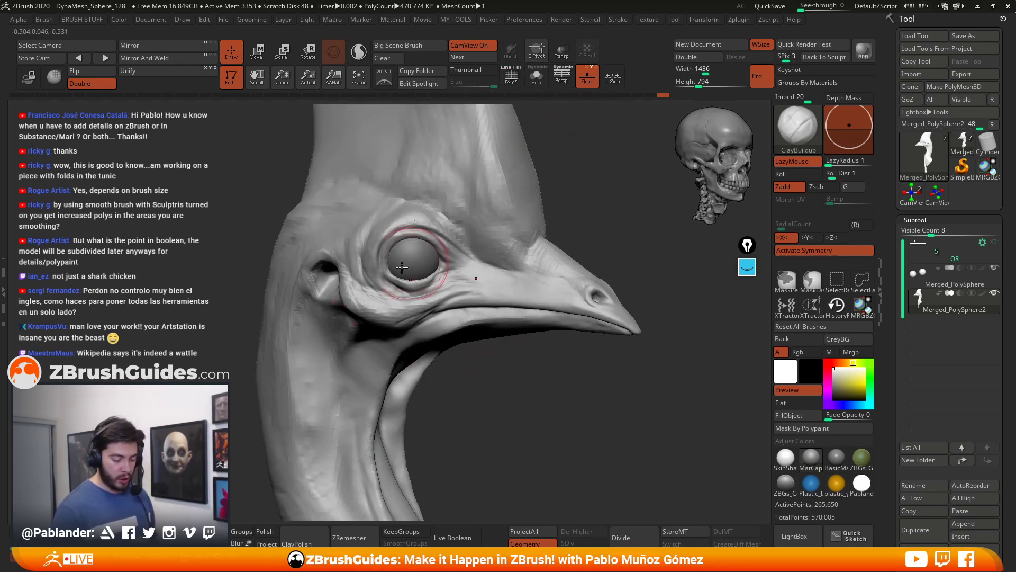
alt+drag(456, 370, 515, 327)
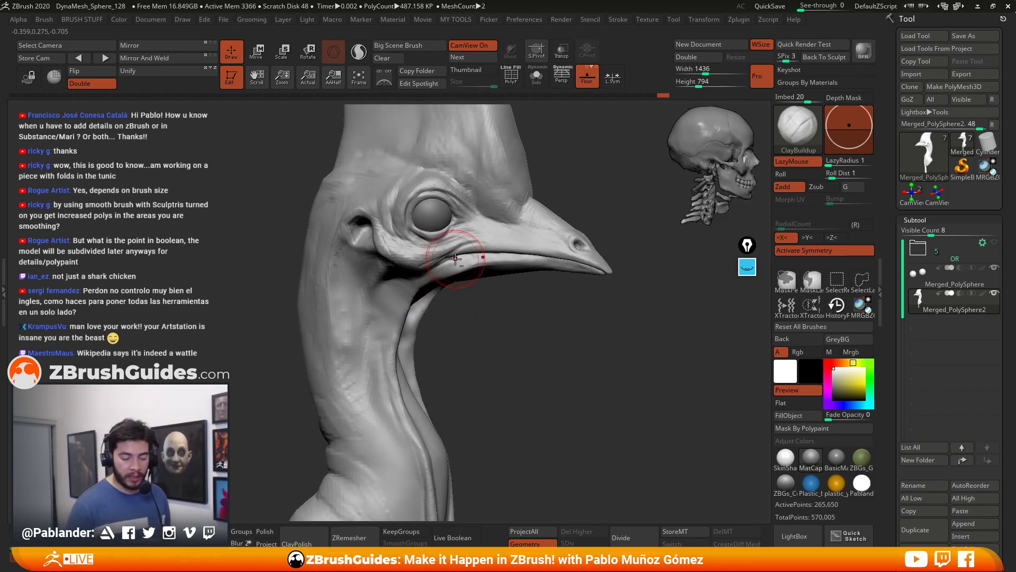
drag(466, 296, 540, 350)
drag(391, 283, 523, 332)
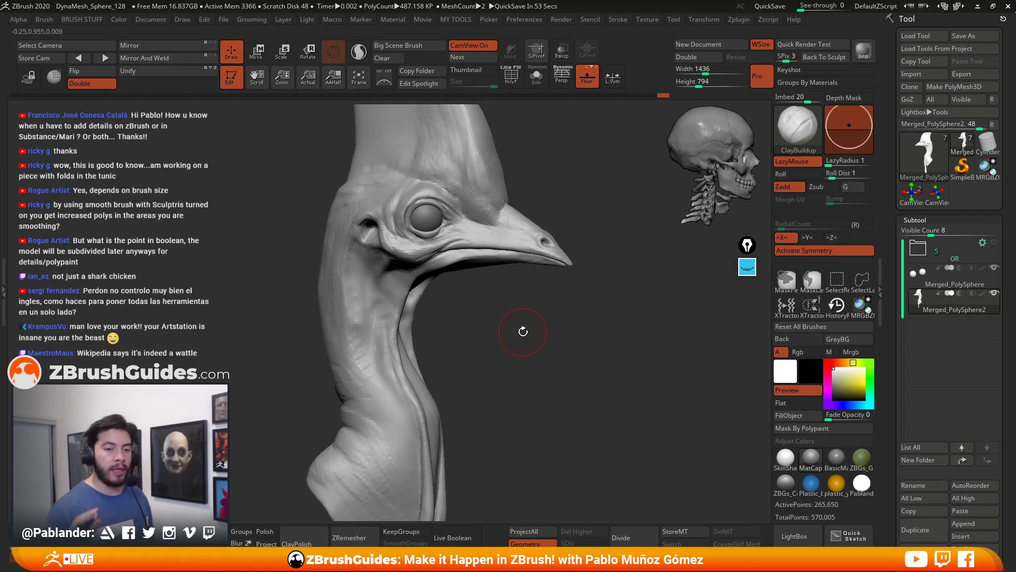
mouse_move(579, 324)
mouse_down()
mouse_move(540, 301)
mouse_move(501, 320)
mouse_move(535, 288)
mouse_move(570, 280)
mouse_move(479, 328)
mouse_up()
mouse_move(585, 311)
mouse_down()
mouse_move(556, 294)
mouse_move(555, 281)
mouse_up()
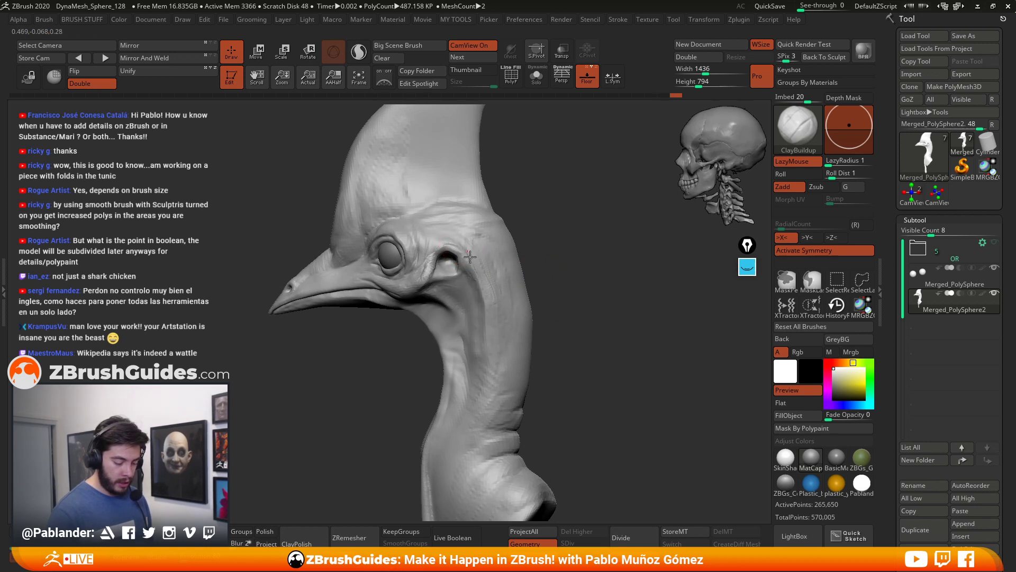
mouse_move(465, 250)
mouse_down()
mouse_move(454, 289)
mouse_move(500, 290)
mouse_up()
key(shift)
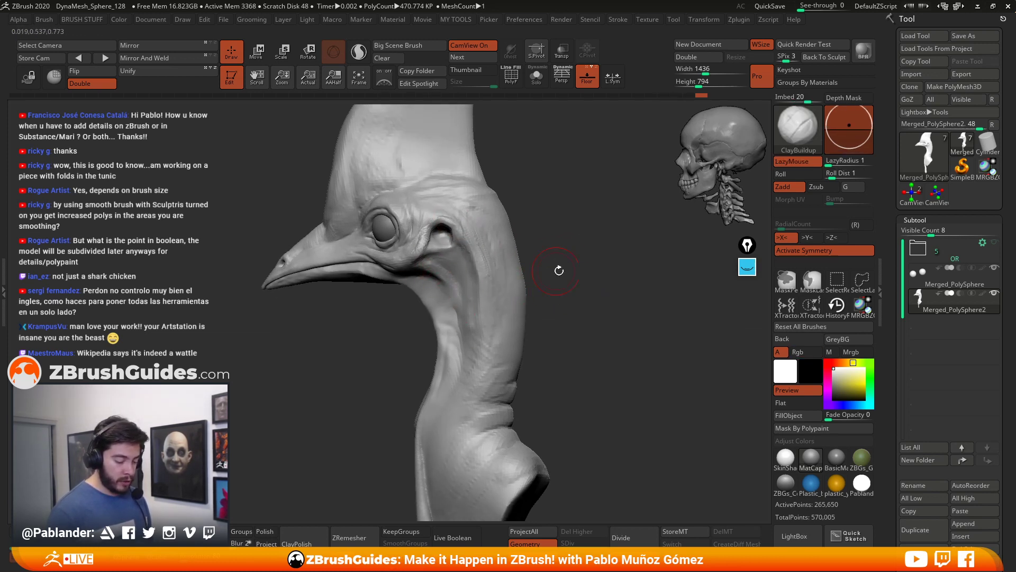
drag(540, 270, 544, 283)
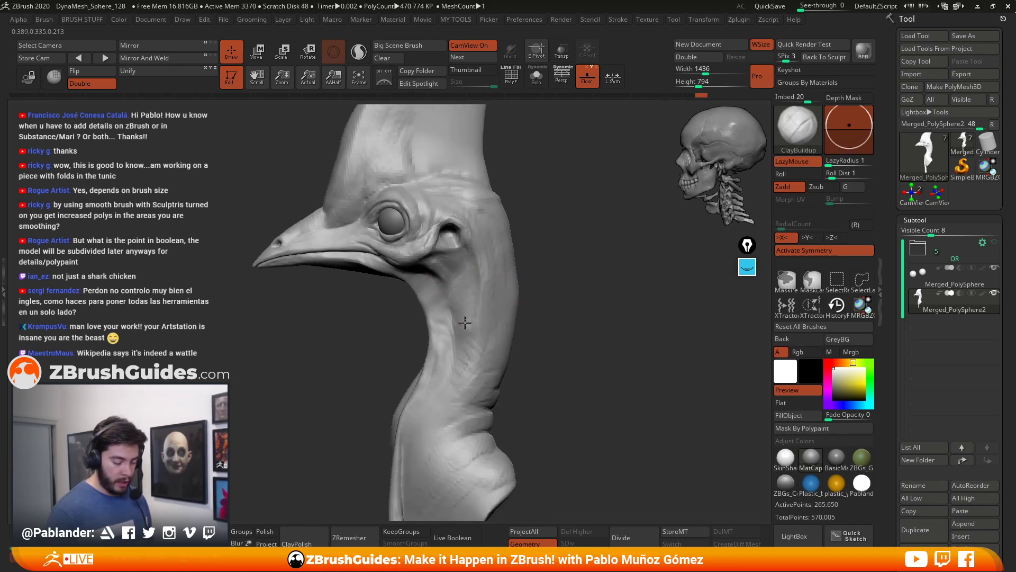
Step: Build up long muscle forms down the sides of the neck below the ear with ClayBuildup
alt+drag(559, 351, 567, 313)
drag(463, 269, 467, 310)
mouse_move(466, 334)
right_down()
mouse_move(481, 298)
mouse_move(588, 291)
mouse_move(491, 278)
mouse_move(458, 291)
right_up()
drag(458, 278, 461, 354)
mouse_move(465, 347)
right_down()
mouse_move(560, 315)
mouse_move(635, 307)
right_up()
drag(427, 308, 422, 310)
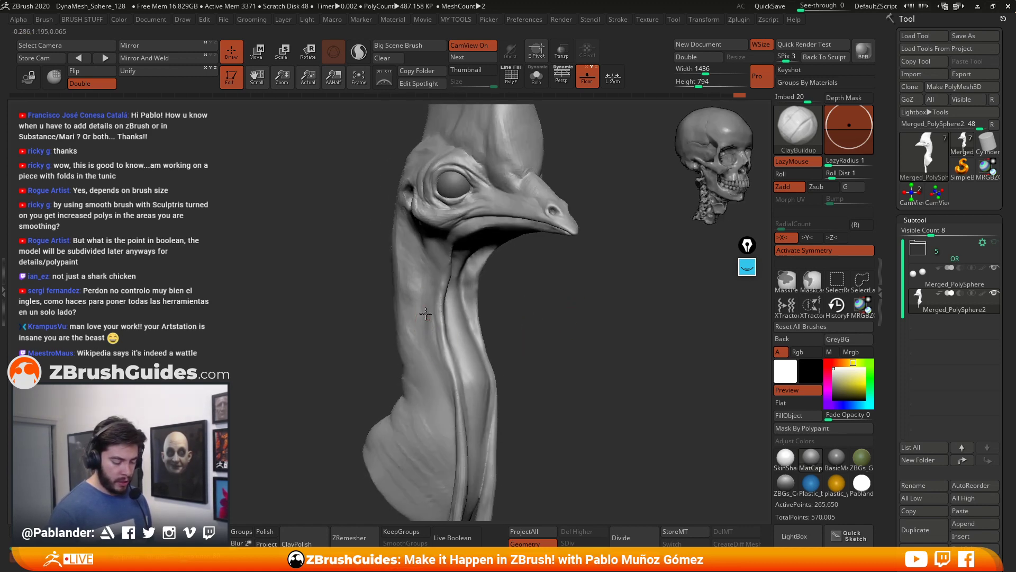
right_drag(556, 341, 593, 345)
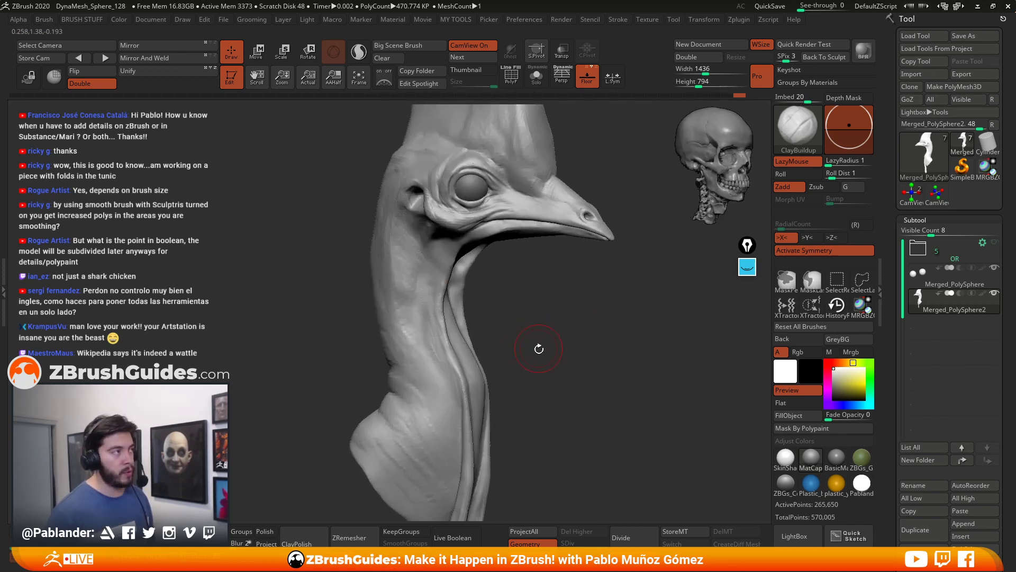
mouse_move(449, 333)
mouse_down()
mouse_move(429, 304)
mouse_move(439, 354)
mouse_move(426, 325)
mouse_move(445, 361)
mouse_up()
Step: Build up the underside of the beak and the jaw, blending them into the top of the throat
right_drag(454, 431, 554, 312)
mouse_move(501, 360)
right_down()
mouse_move(583, 281)
mouse_move(549, 270)
mouse_move(487, 324)
mouse_move(535, 261)
mouse_move(526, 291)
mouse_move(549, 310)
mouse_move(536, 325)
right_up()
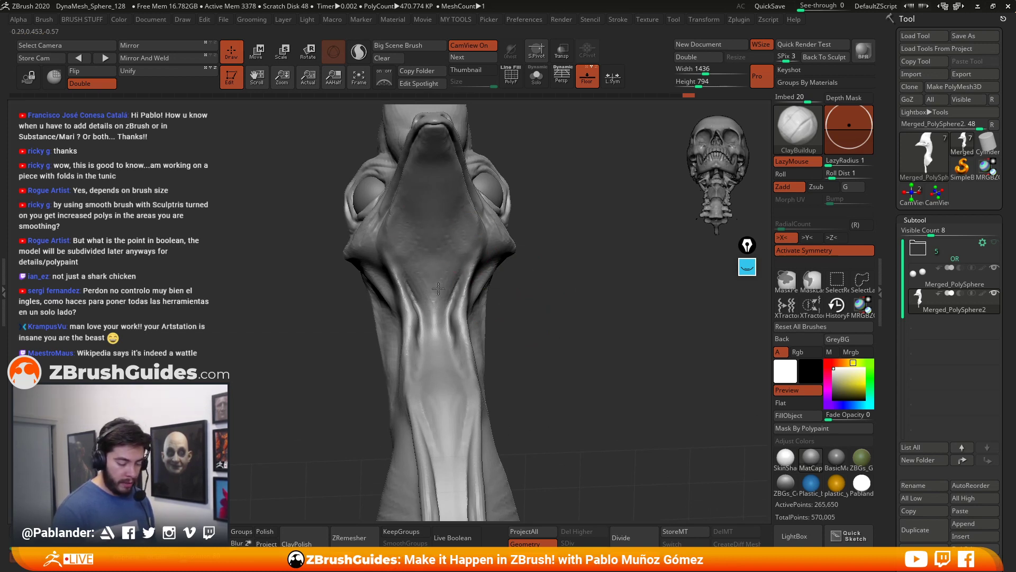
drag(460, 283, 444, 272)
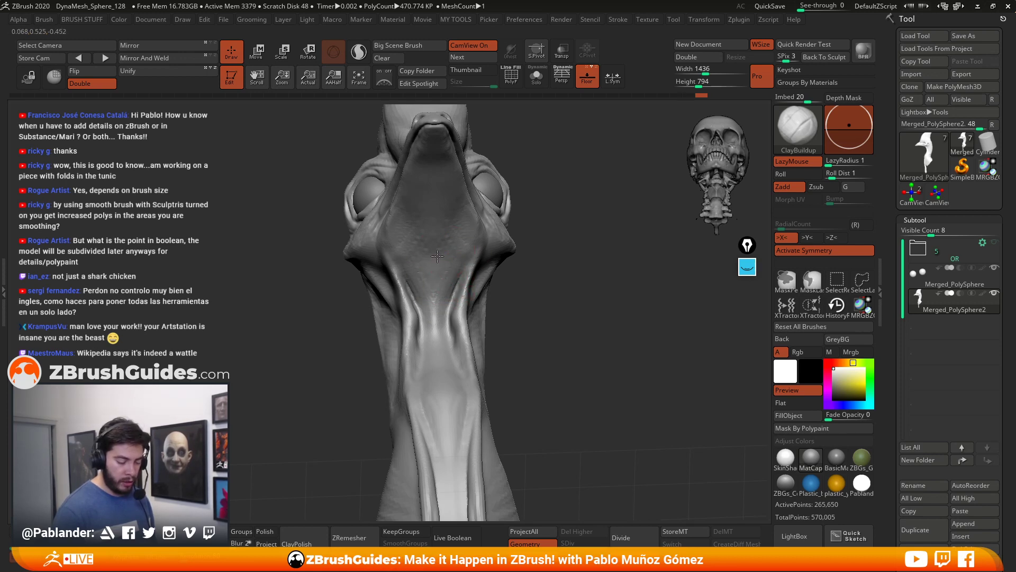
mouse_move(531, 280)
mouse_down()
mouse_move(538, 293)
mouse_move(514, 314)
mouse_move(516, 286)
mouse_up()
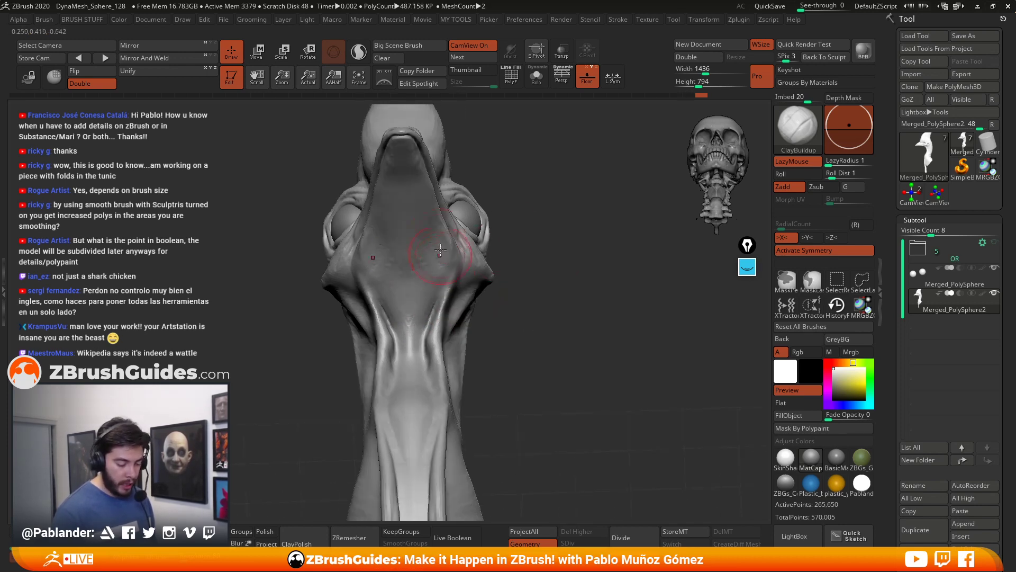
drag(574, 248, 516, 261)
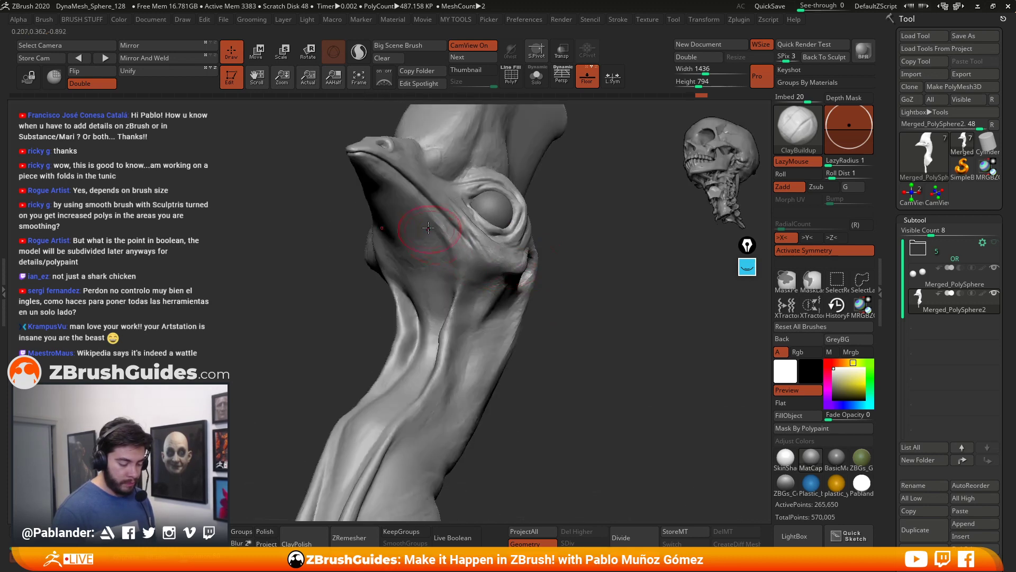
drag(378, 194, 404, 248)
mouse_move(424, 299)
mouse_down()
mouse_move(423, 262)
mouse_move(435, 286)
mouse_up()
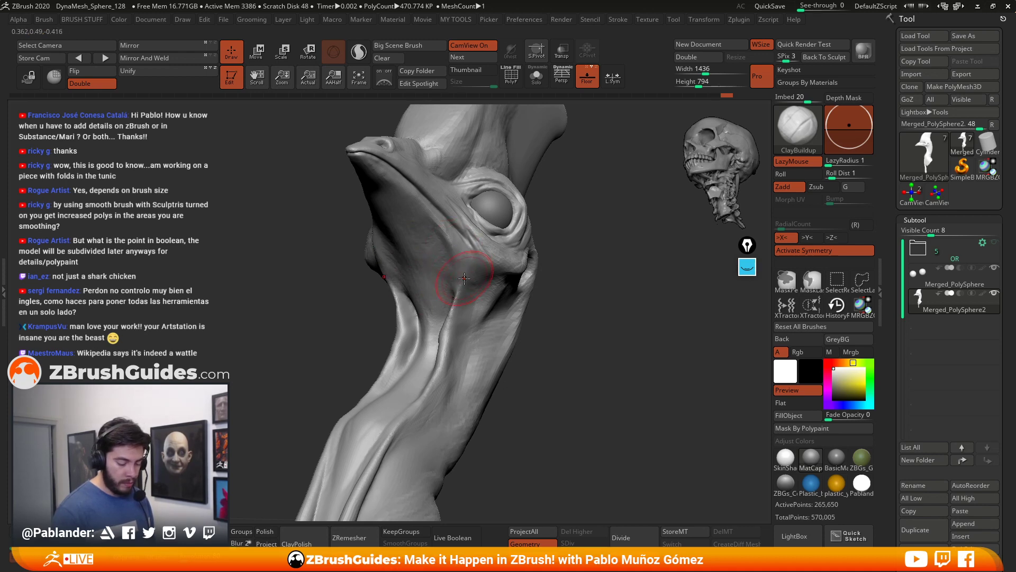
shift+drag(550, 286, 595, 288)
drag(454, 319, 490, 278)
Step: Thicken the paired skin folds at the top of the throat with the Inflate brush
mouse_move(574, 309)
mouse_down()
mouse_move(548, 318)
mouse_move(526, 301)
mouse_up()
key(b)
key(i)
key(n)
drag(463, 305, 454, 336)
mouse_move(539, 327)
mouse_down()
mouse_move(603, 330)
mouse_move(542, 334)
mouse_move(542, 311)
mouse_move(546, 345)
mouse_up()
mouse_move(546, 345)
alt+mouse_down()
mouse_move(545, 304)
mouse_move(546, 324)
alt+mouse_up()
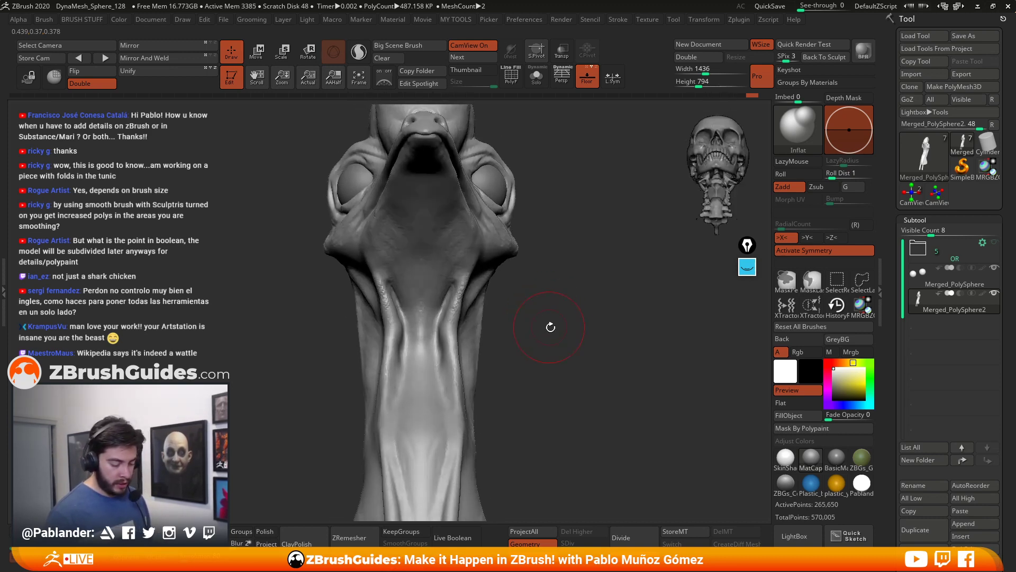
Step: Reshape the throat folds and the front contour of the upper neck with the Move brush
key(b)
key(m)
key(v)
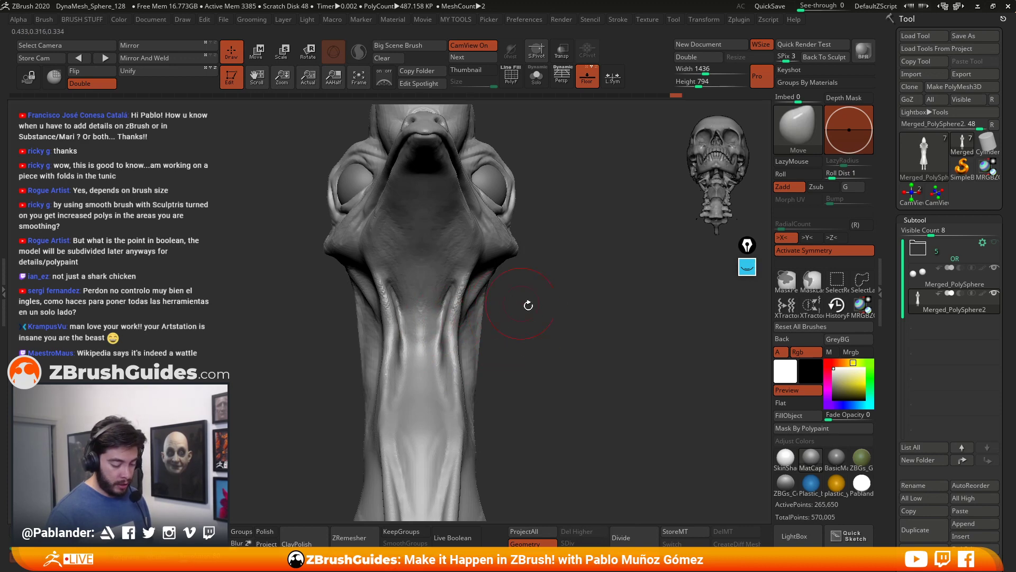
drag(512, 302, 509, 324)
drag(550, 355, 431, 358)
shift+drag(381, 334, 402, 365)
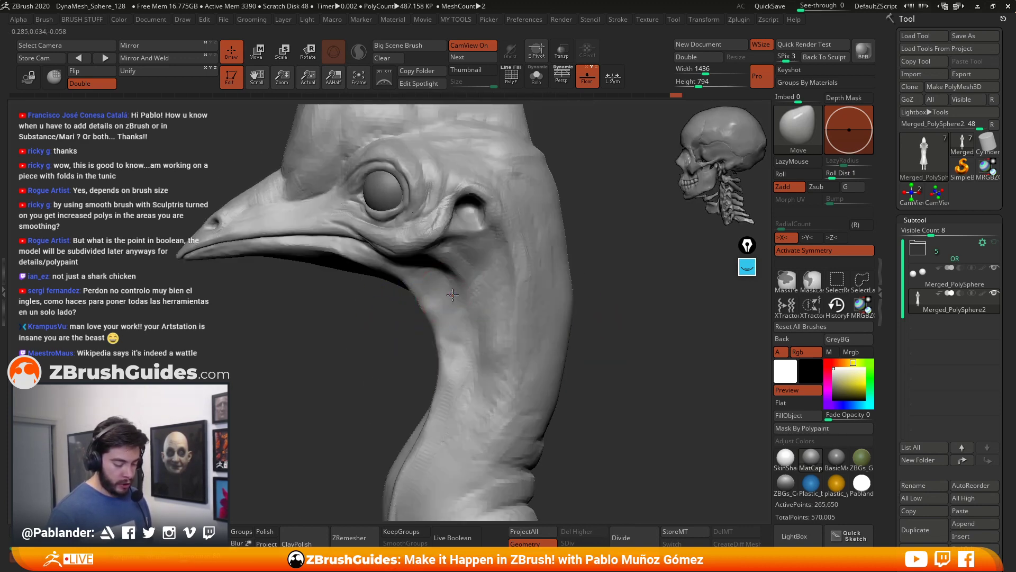
mouse_move(423, 313)
alt+mouse_down()
mouse_move(465, 295)
mouse_move(479, 303)
alt+mouse_up()
alt+drag(411, 359, 387, 326)
drag(477, 306, 464, 275)
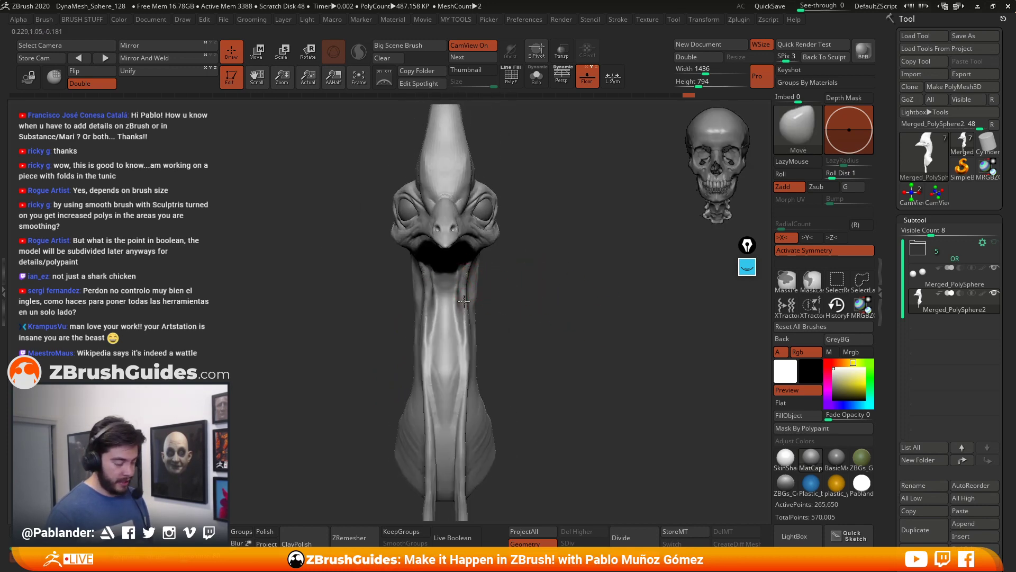
Step: Adjust the front profile of the neck with a resized Move brush and smooth the reshaped area
mouse_move(510, 319)
mouse_down()
mouse_move(455, 320)
mouse_move(488, 322)
mouse_move(463, 322)
mouse_move(466, 331)
mouse_up()
key(space)
mouse_move(432, 394)
alt+mouse_down()
mouse_move(427, 347)
mouse_move(431, 361)
mouse_move(422, 356)
alt+mouse_up()
drag(593, 317, 497, 327)
mouse_move(419, 334)
shift+mouse_down()
mouse_move(424, 361)
mouse_move(448, 359)
mouse_move(419, 391)
shift+mouse_up()
mouse_move(473, 358)
alt+mouse_down()
mouse_move(440, 359)
mouse_move(474, 320)
mouse_move(506, 351)
mouse_move(458, 331)
mouse_move(552, 360)
alt+mouse_up()
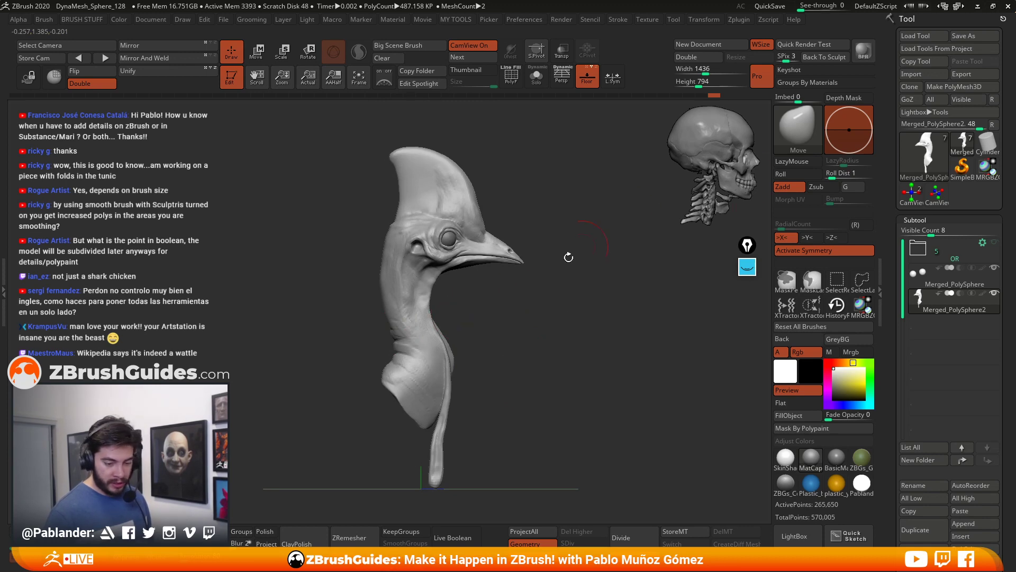
Step: Resize the Move brush and adjust the curve along the back of the neck
key(space)
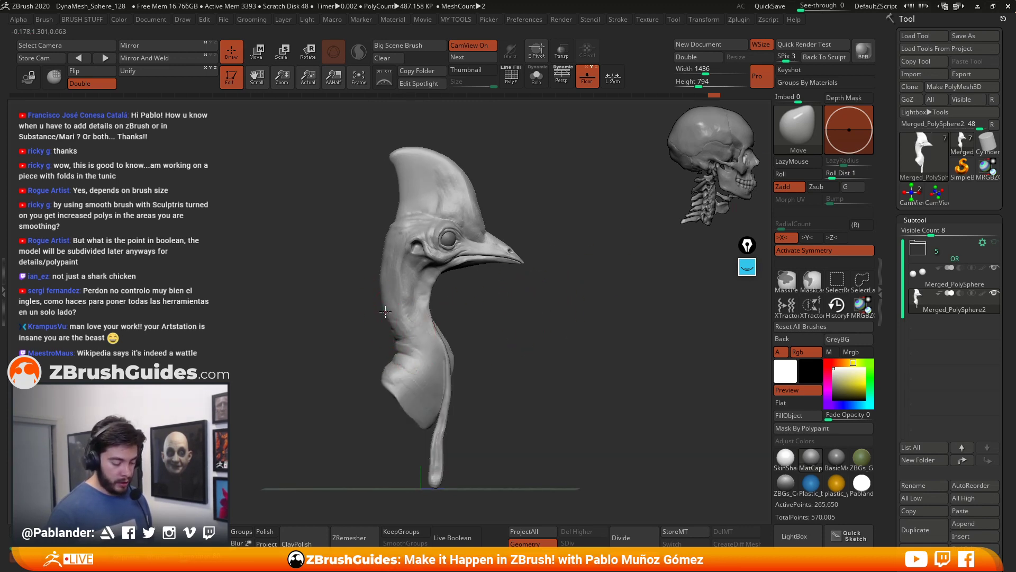
drag(382, 282, 382, 260)
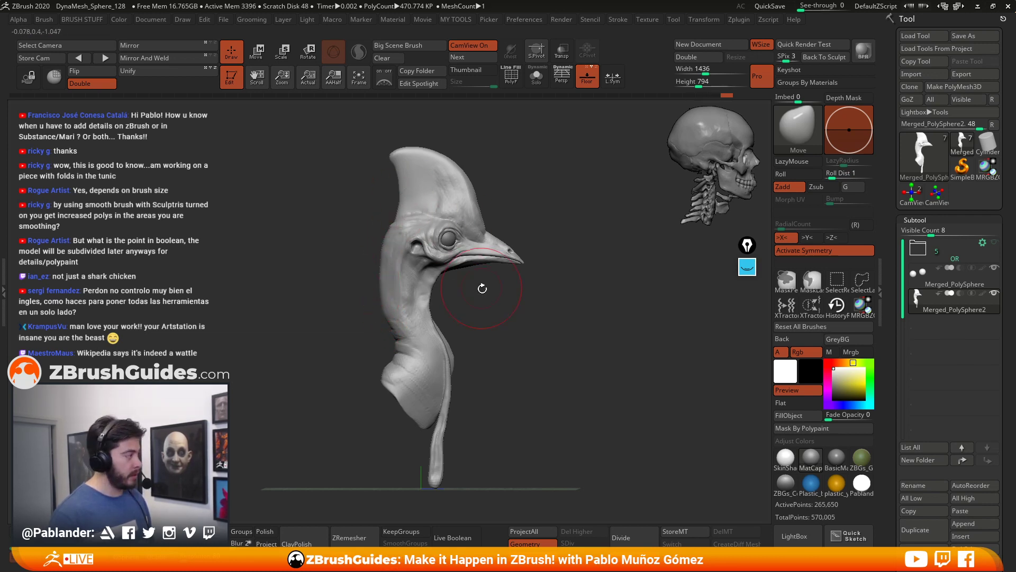
alt+drag(481, 286, 482, 294)
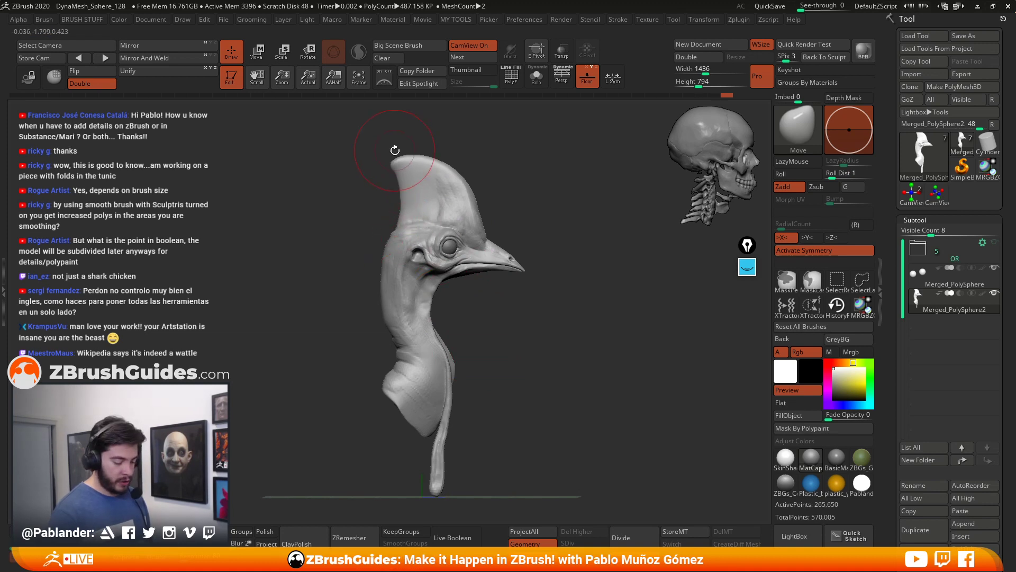
Step: Clear the old annotations and trace the rear silhouette from casque tip to neck base in blue
click(747, 269)
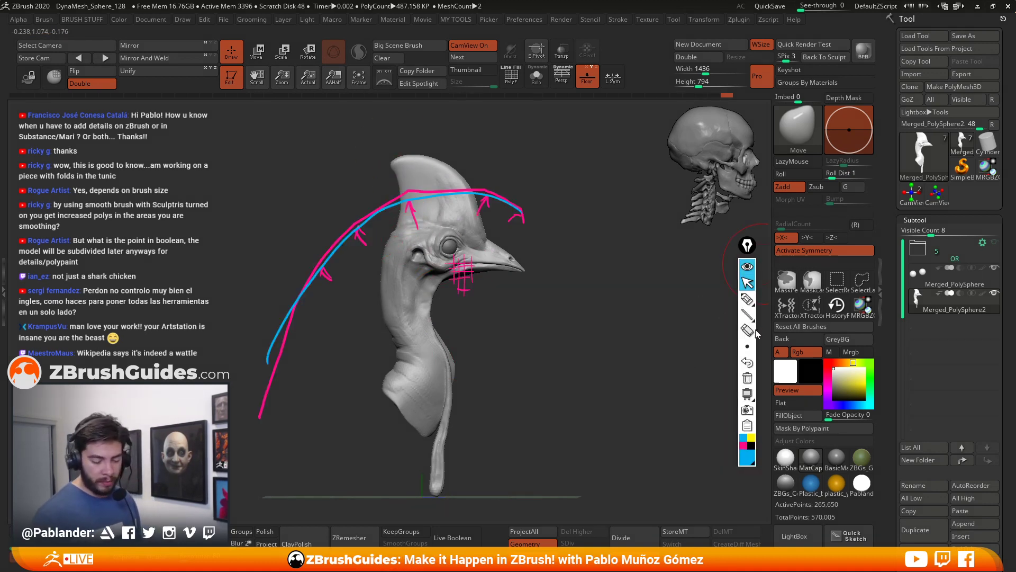
click(748, 393)
click(747, 298)
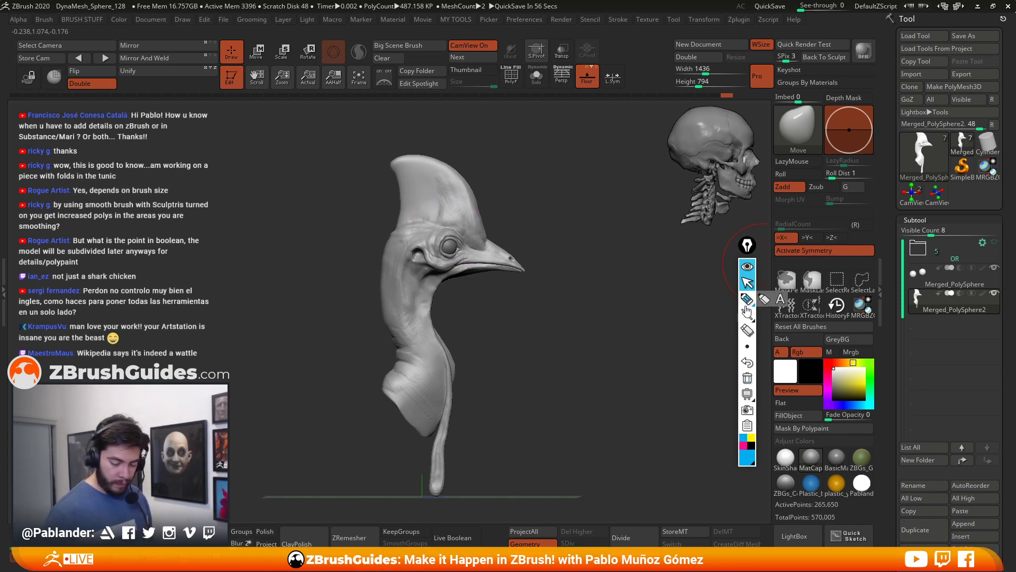
mouse_move(390, 161)
mouse_down()
mouse_move(400, 200)
mouse_move(383, 255)
mouse_move(400, 352)
mouse_move(378, 382)
mouse_up()
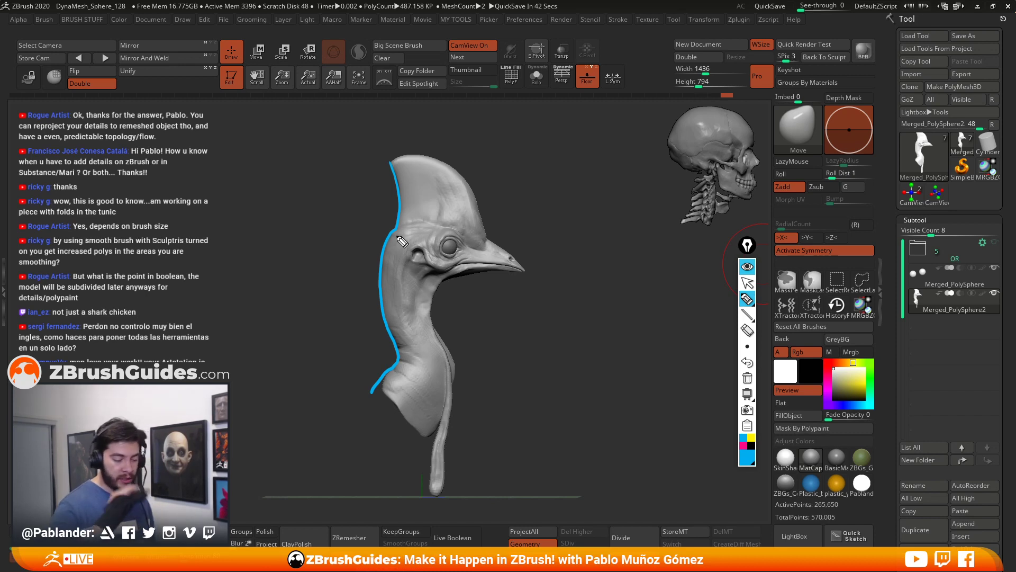
Step: Draw a magenta version of the rear silhouette beside it with sharper transitions, and close the annotation tool
click(743, 446)
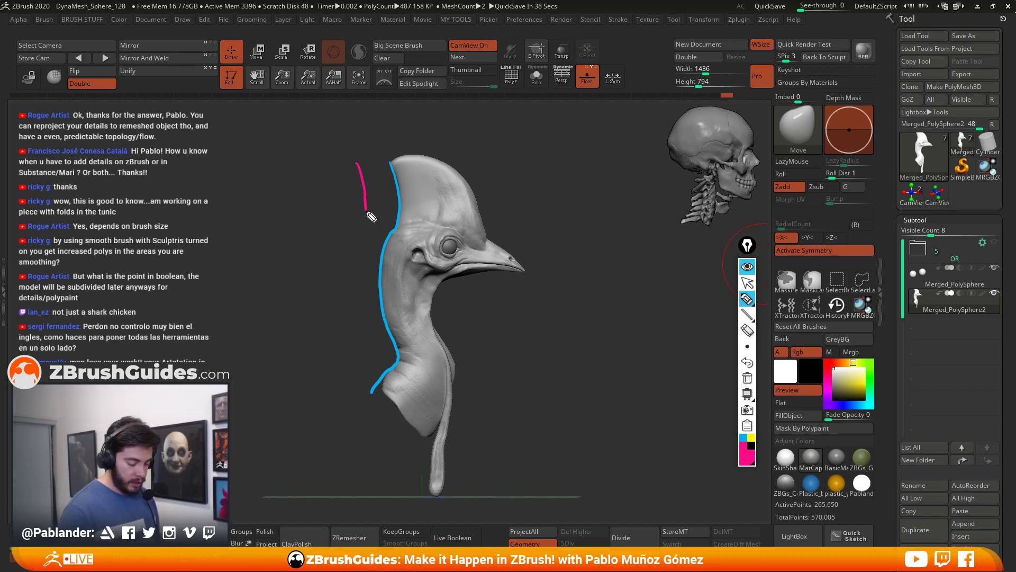
drag(365, 228, 344, 271)
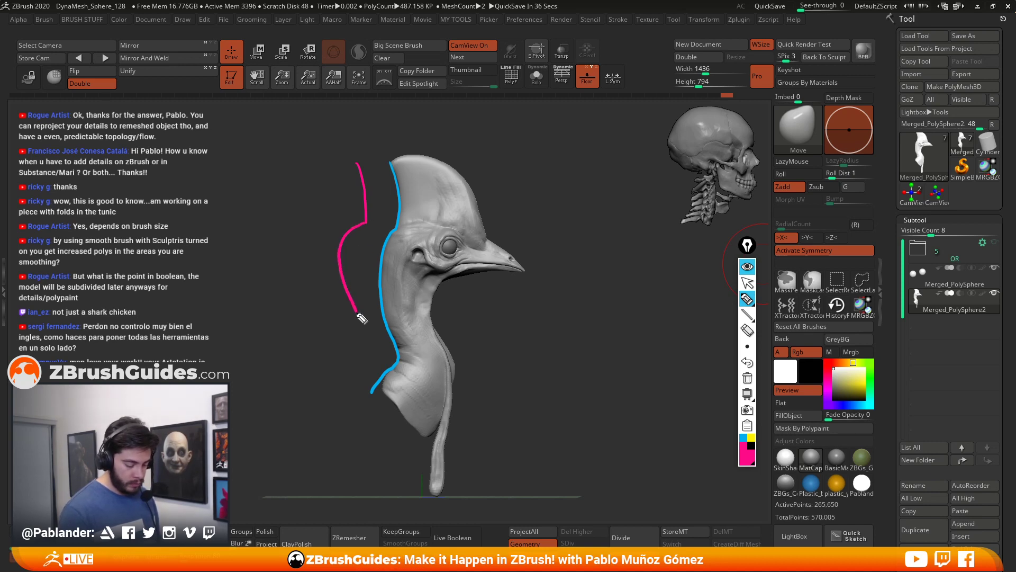
drag(351, 367, 301, 408)
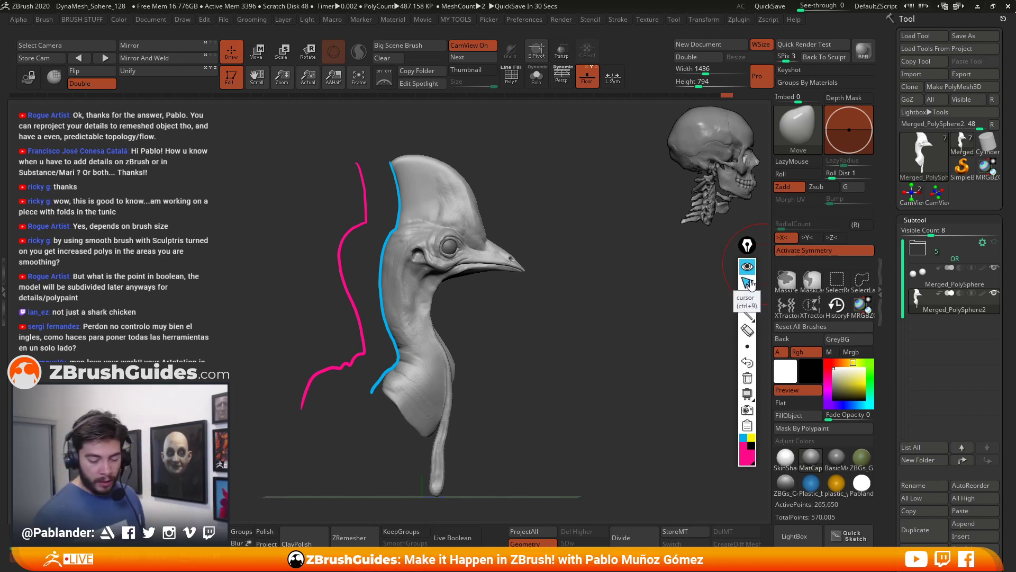
click(747, 284)
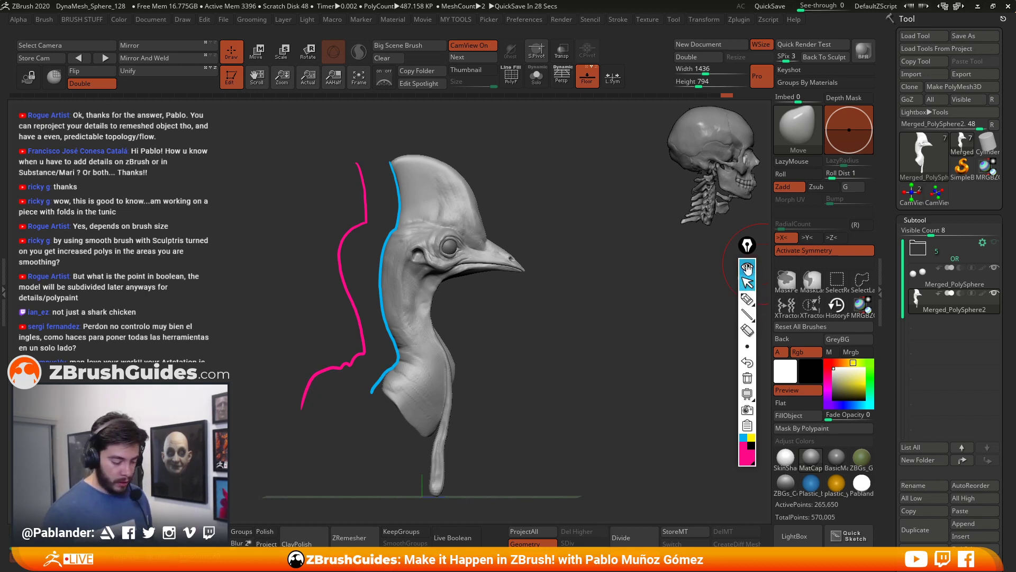
click(747, 267)
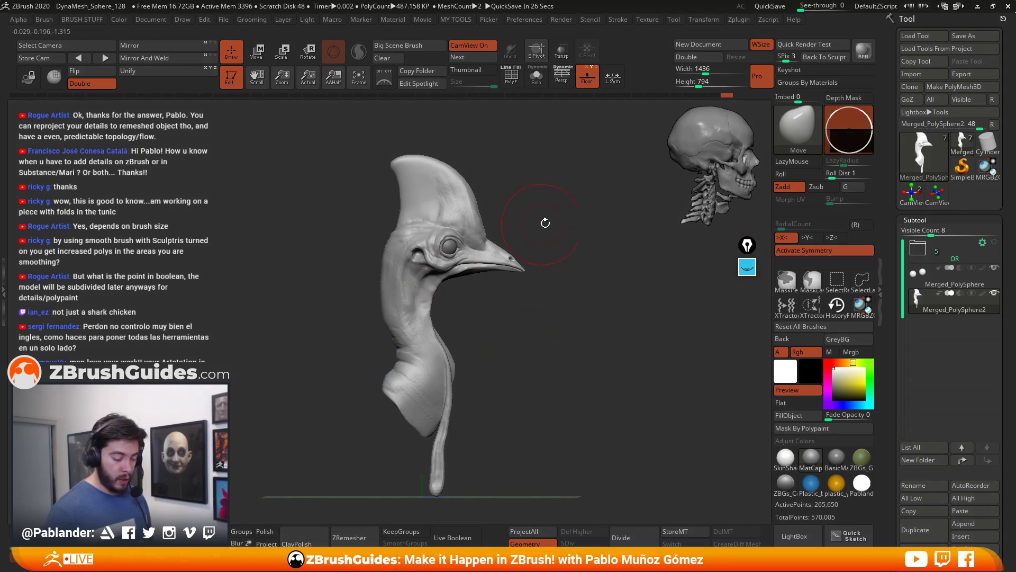
Step: Sharpen the notch where the casque's rear base meets the back of the head with the Move brush
alt+drag(528, 227, 537, 249)
key(space)
drag(555, 211, 541, 210)
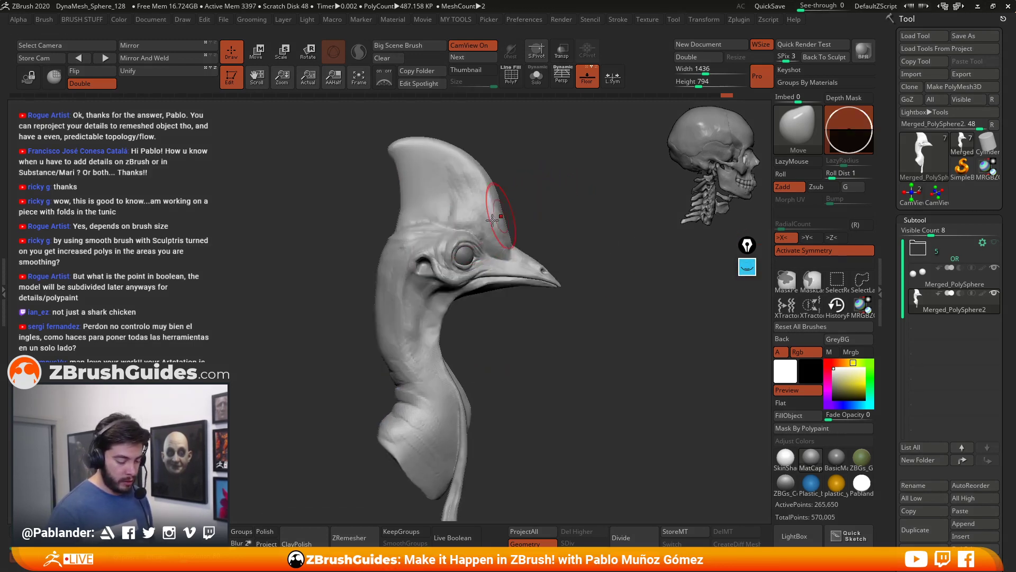
mouse_move(403, 220)
mouse_down()
mouse_move(399, 241)
mouse_move(410, 210)
mouse_up()
mouse_move(527, 193)
mouse_down()
mouse_move(563, 208)
mouse_move(460, 239)
mouse_move(435, 235)
mouse_move(512, 214)
mouse_up()
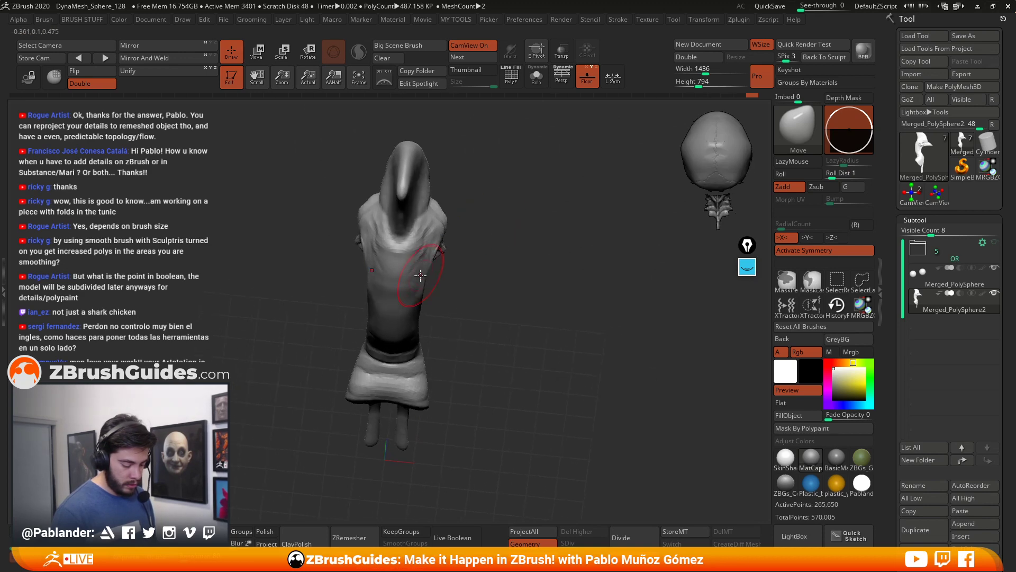
shift+drag(436, 284, 483, 247)
alt+drag(550, 322, 488, 303)
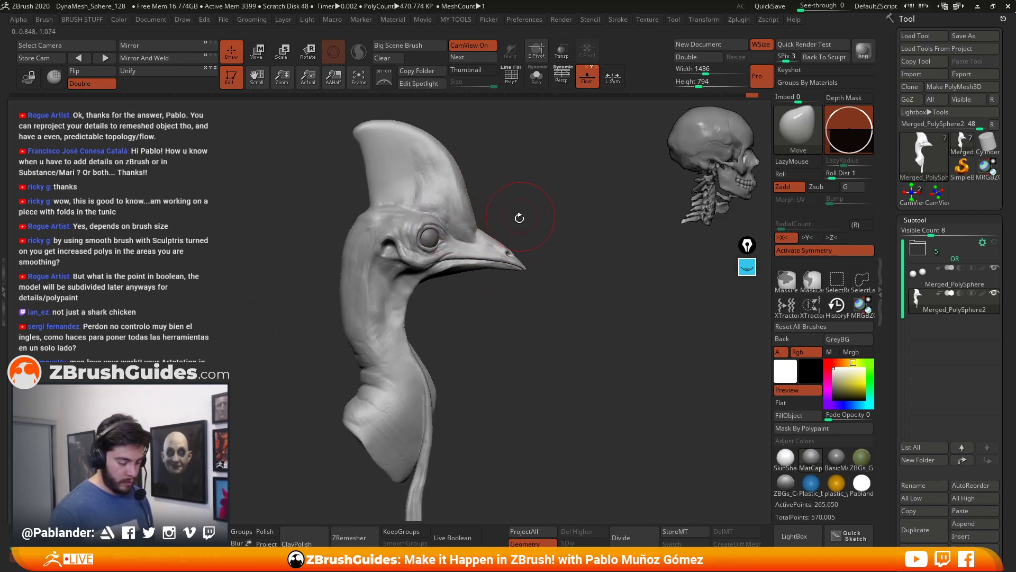
Step: Undo the last Move stroke and smooth the back of the head just below the casque's rear base
key(ctrl+z)
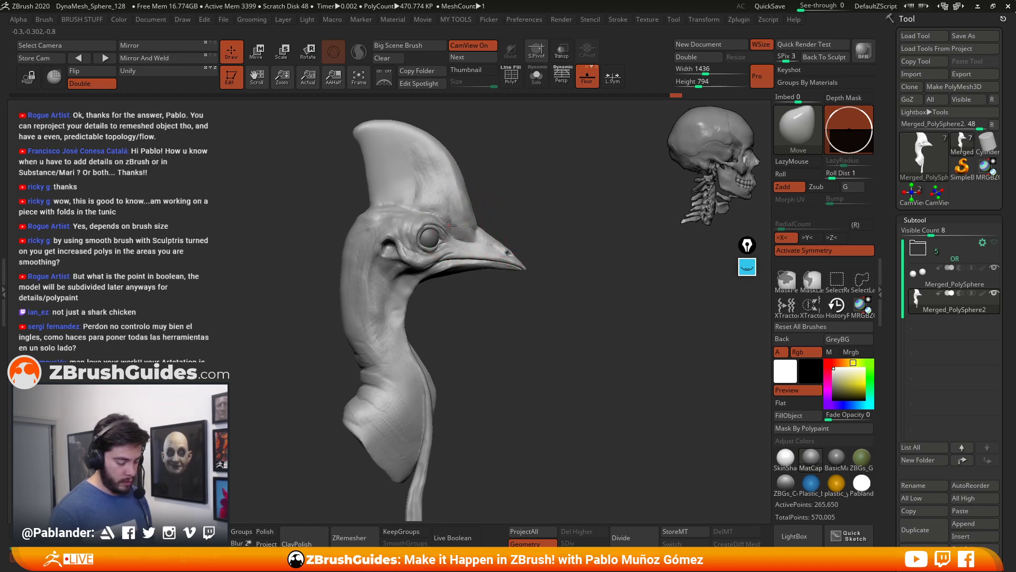
mouse_move(509, 312)
mouse_down()
mouse_move(483, 316)
mouse_move(477, 303)
mouse_up()
mouse_move(490, 196)
mouse_down()
mouse_move(446, 210)
mouse_move(507, 199)
mouse_move(486, 201)
mouse_up()
mouse_move(468, 198)
right_down()
mouse_move(580, 195)
mouse_move(585, 217)
right_up()
shift+right_drag(571, 309, 510, 310)
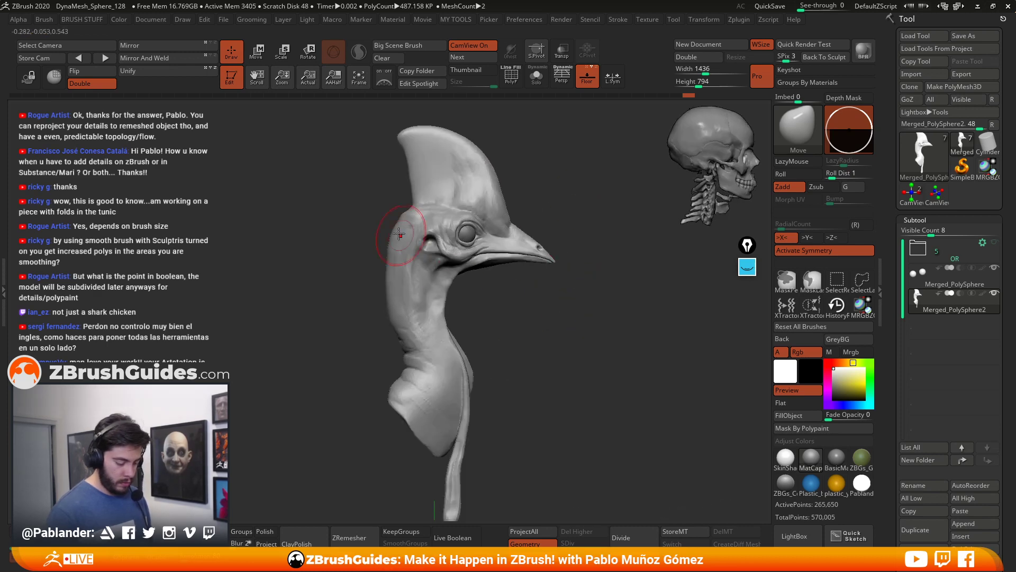
shift+drag(401, 227, 403, 217)
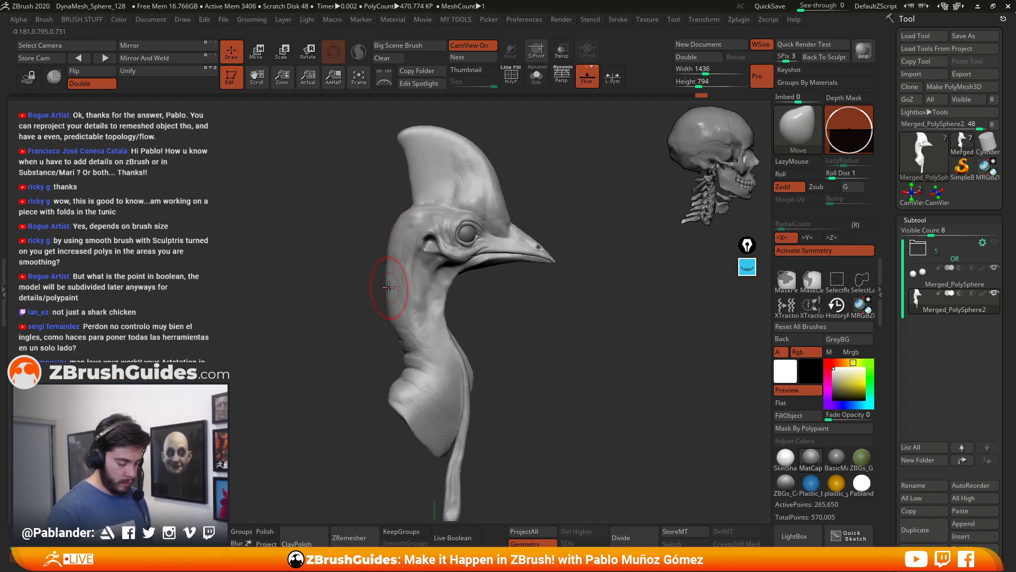
Step: Push the back of the neck outward and reshape the fold at the neck base with the Move brush
right_click(440, 387)
alt+right_drag(557, 358, 544, 338)
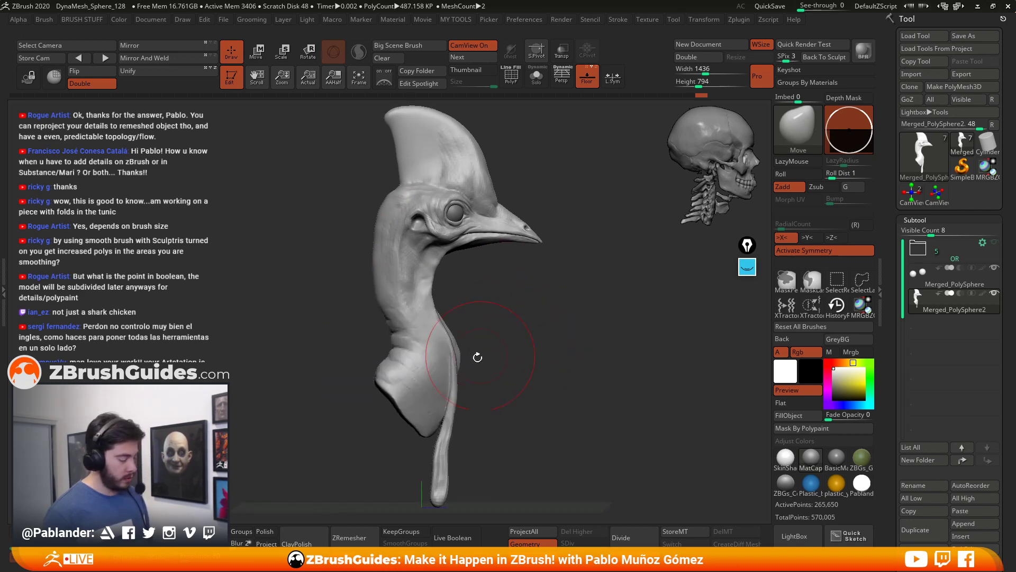
drag(382, 281, 375, 246)
drag(431, 270, 428, 273)
drag(383, 378, 398, 412)
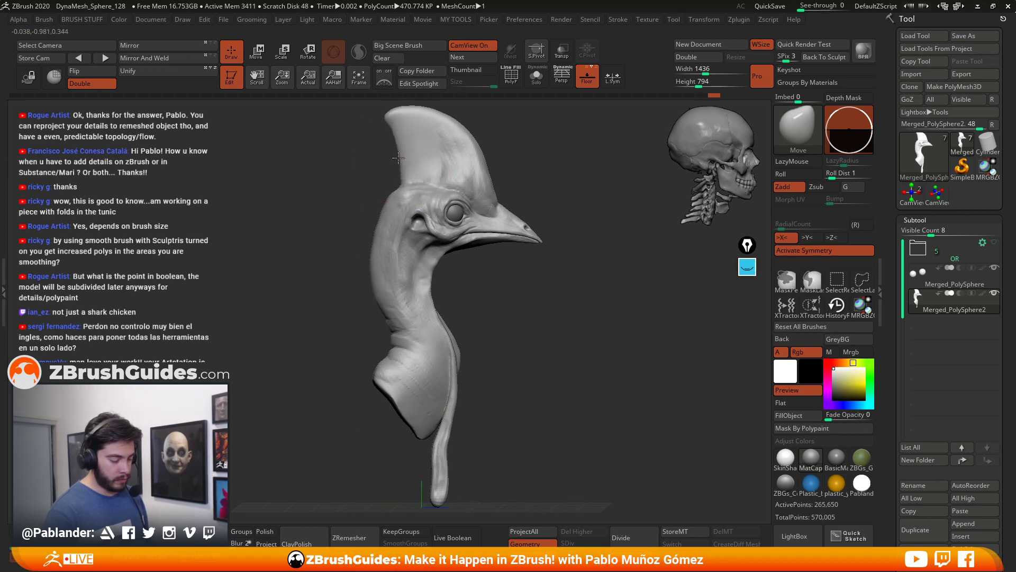
Step: Reshape the casque's top and rear edge into a blunter, less hooked silhouette with the Move brush
alt+drag(520, 322, 507, 346)
mouse_move(390, 145)
mouse_down()
mouse_move(402, 139)
mouse_move(446, 162)
mouse_move(452, 184)
mouse_up()
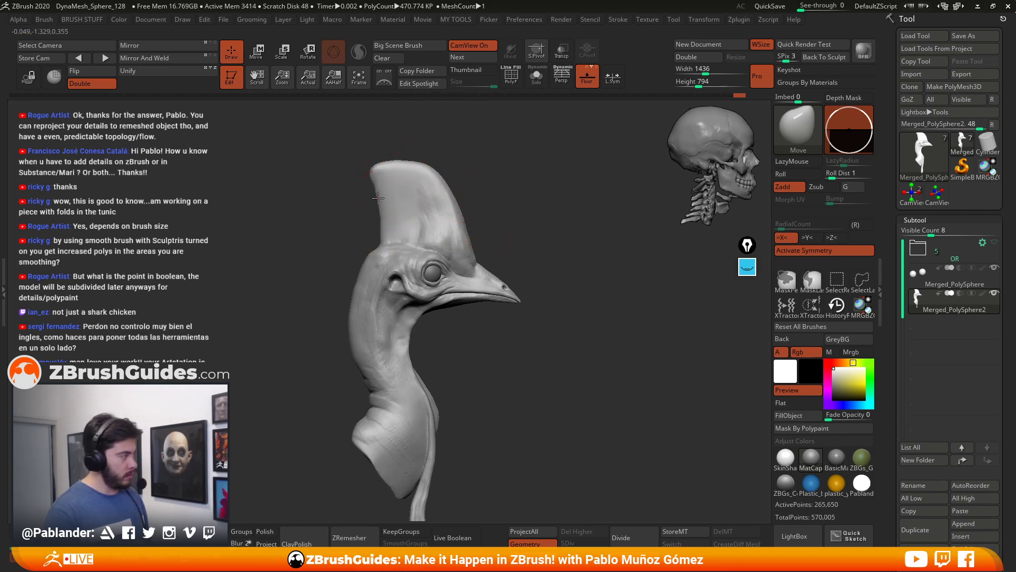
key(space)
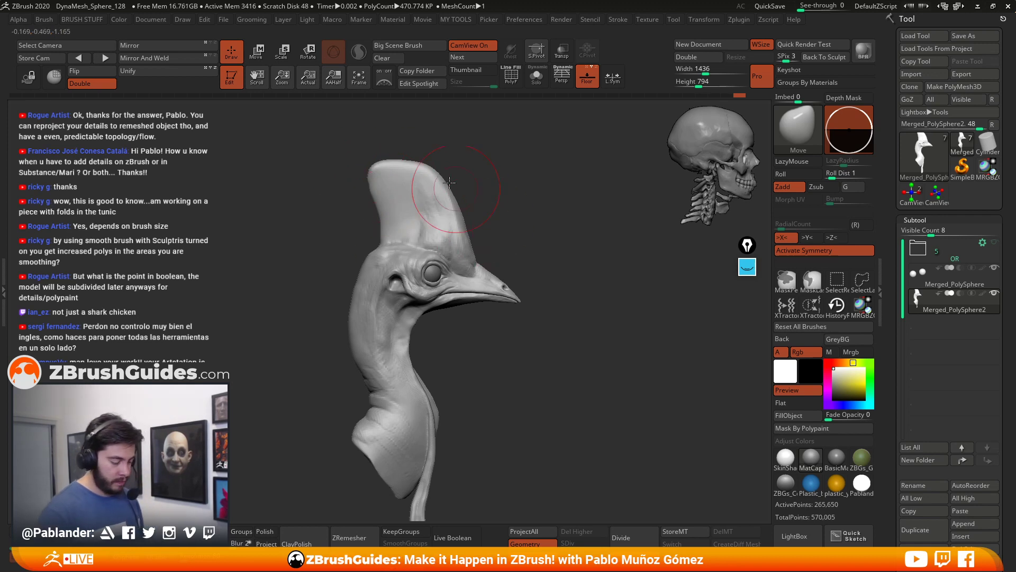
drag(375, 199, 379, 198)
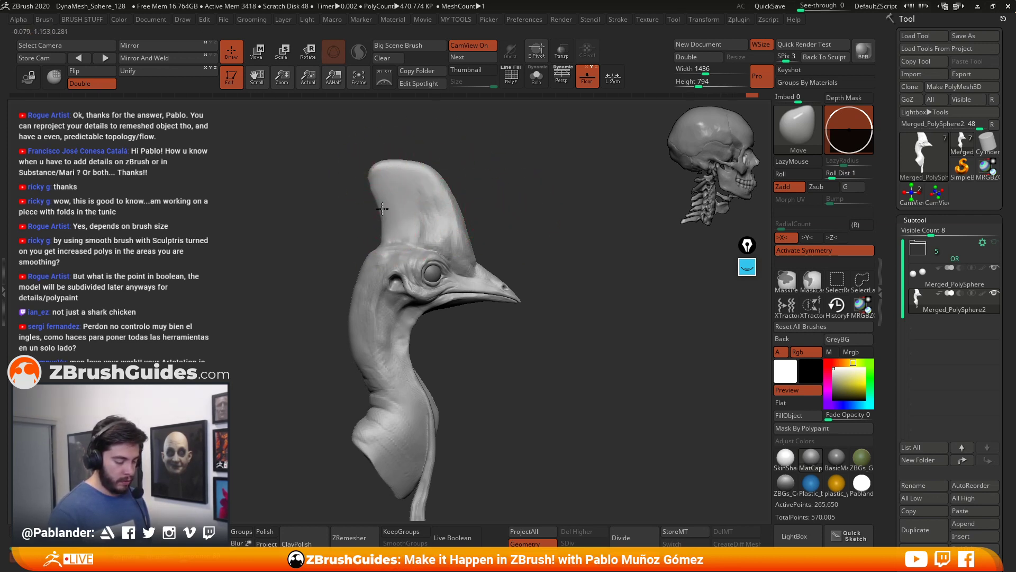
drag(373, 191, 383, 190)
Step: Adjust the sides of the casque's lower half from the back view with the Move brush
shift+drag(470, 203, 557, 214)
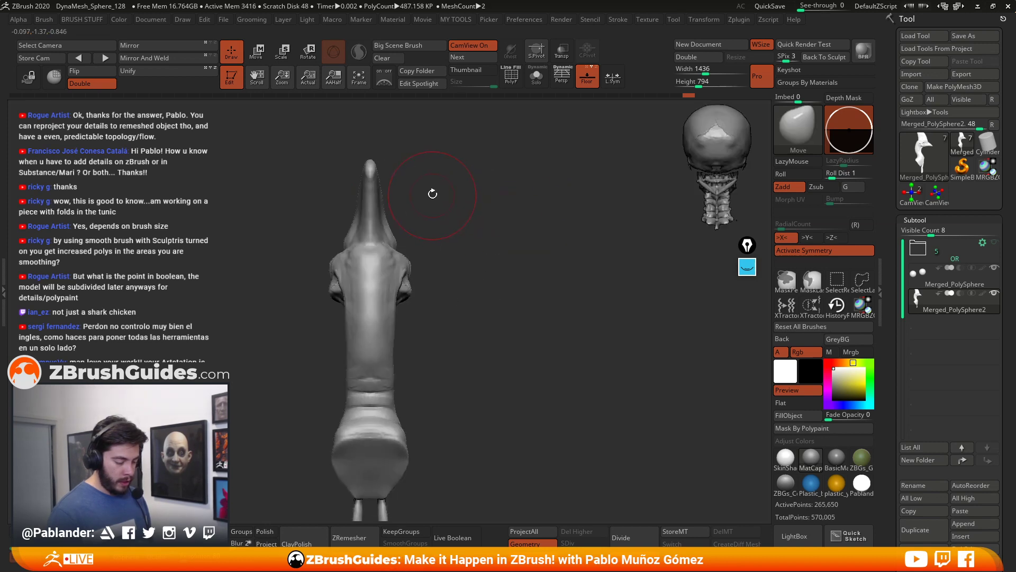
alt+drag(432, 196, 483, 207)
drag(436, 247, 432, 266)
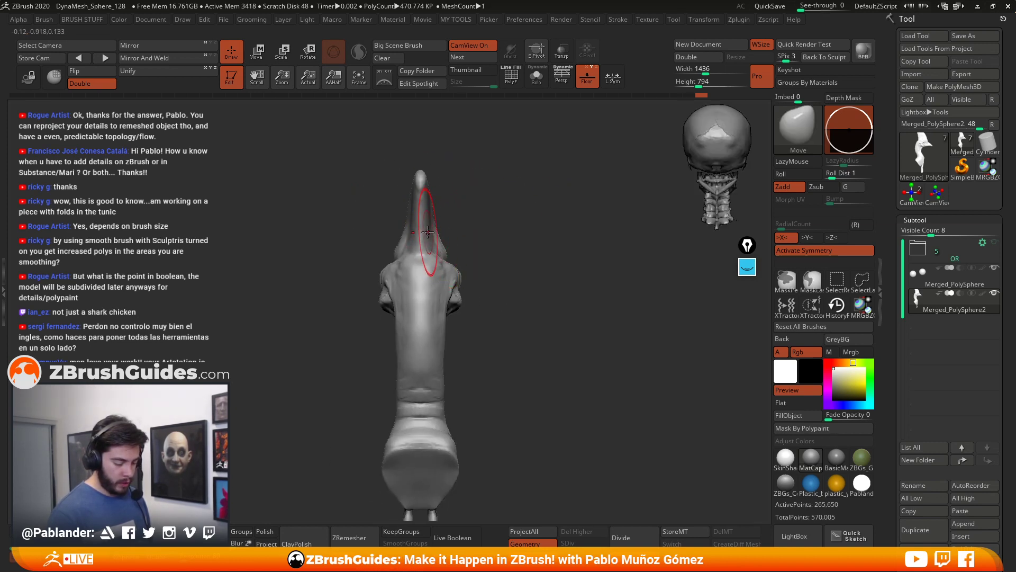
mouse_move(471, 204)
mouse_down()
mouse_move(544, 220)
mouse_move(522, 232)
mouse_move(550, 230)
mouse_move(450, 208)
mouse_up()
mouse_move(516, 225)
mouse_down()
mouse_move(481, 223)
mouse_move(554, 319)
mouse_move(547, 356)
mouse_move(561, 359)
mouse_move(544, 348)
mouse_move(504, 356)
mouse_move(553, 349)
mouse_up()
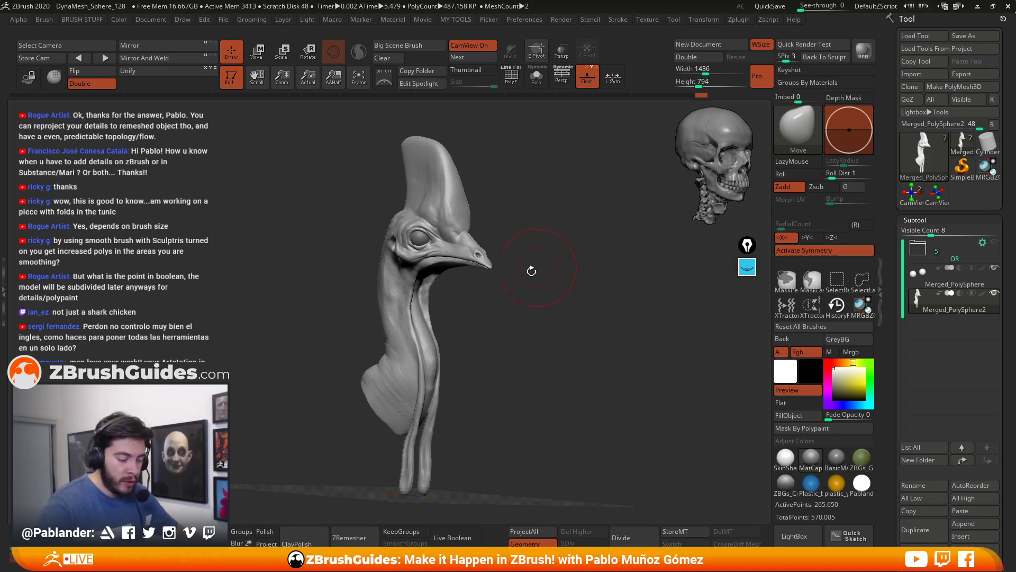
Step: Display the polygon wireframe on the head and turn on Sculptris Pro
drag(523, 221, 558, 227)
alt+drag(549, 171, 555, 259)
alt+drag(593, 154, 578, 236)
click(521, 75)
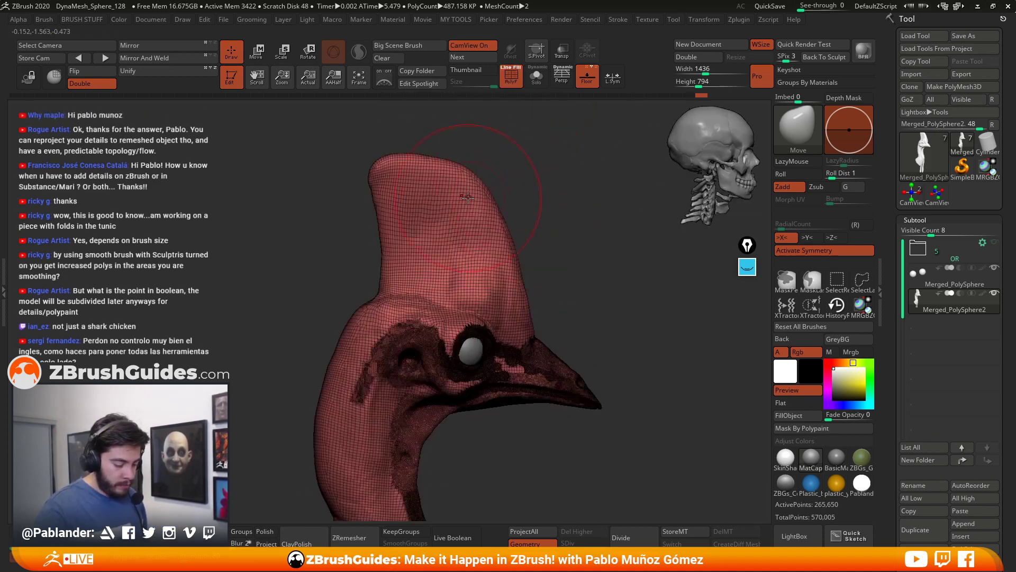
key(shift)
click(358, 52)
Step: Try smoothing the casque's side with Sculptris Pro, first with a large brush and again with a smaller one, undoing each stroke
mouse_move(447, 217)
shift+mouse_down()
mouse_move(420, 175)
mouse_move(381, 169)
mouse_move(428, 174)
mouse_move(405, 159)
mouse_move(423, 212)
mouse_move(439, 222)
mouse_move(445, 202)
mouse_move(440, 233)
mouse_move(415, 248)
shift+mouse_up()
key(ctrl+z)
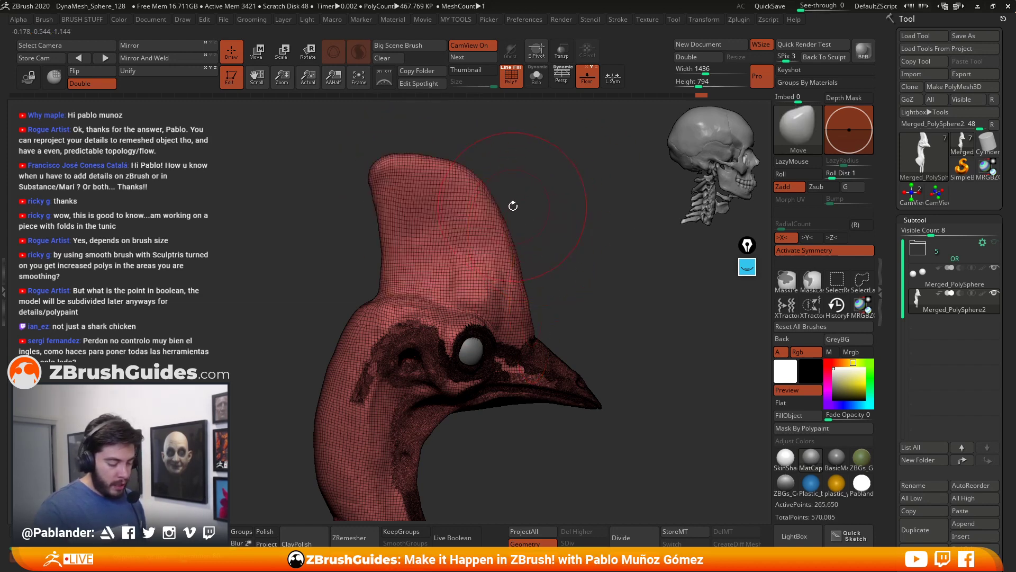
key(space)
drag(510, 197, 500, 197)
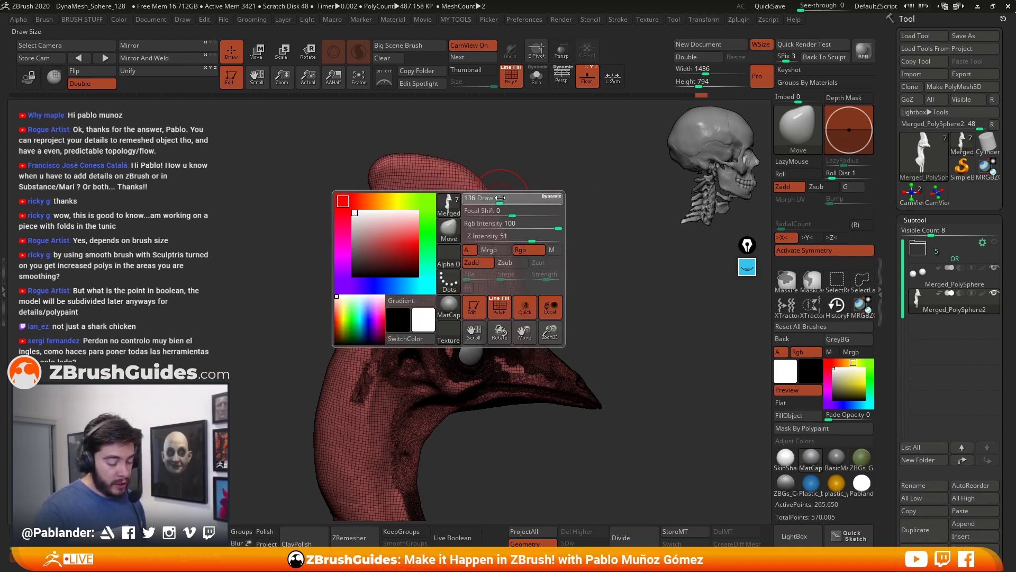
key(shift)
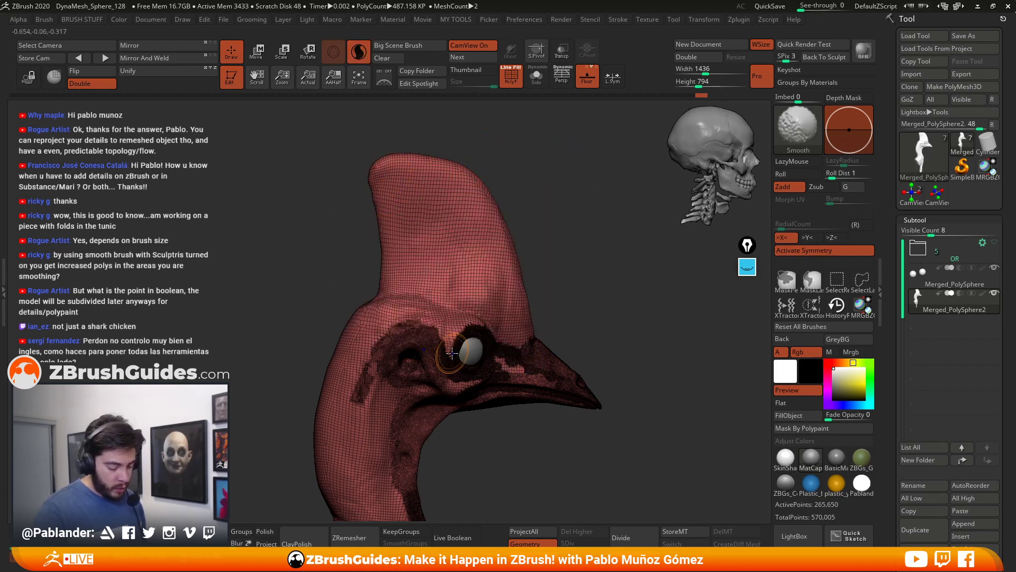
mouse_move(411, 206)
shift+mouse_down()
mouse_move(403, 189)
mouse_move(419, 233)
mouse_move(404, 224)
shift+mouse_up()
key(ctrl+z)
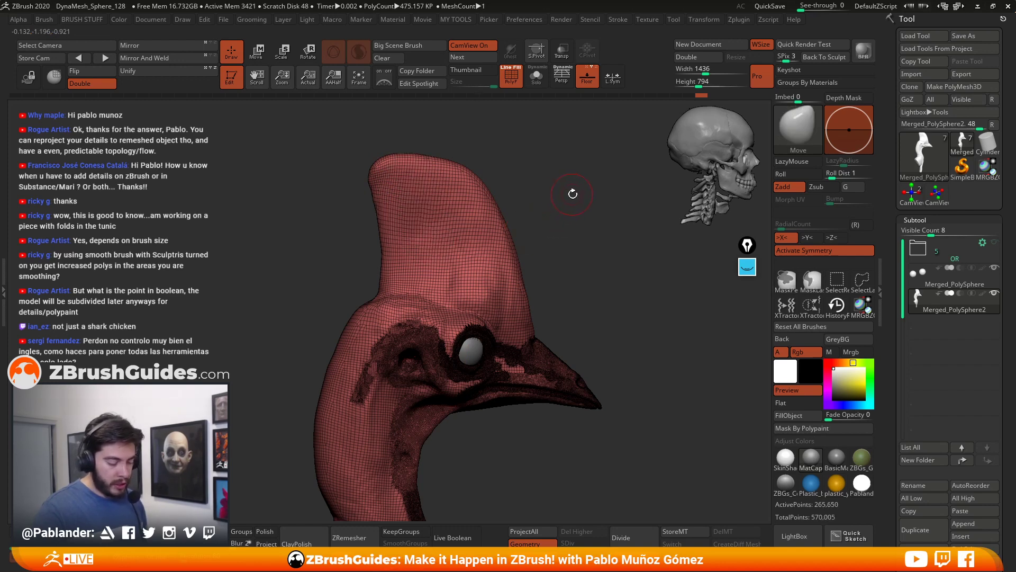
Step: Frame the casque's wireframe closely and switch to the ClayBuildup brush
drag(599, 292, 594, 282)
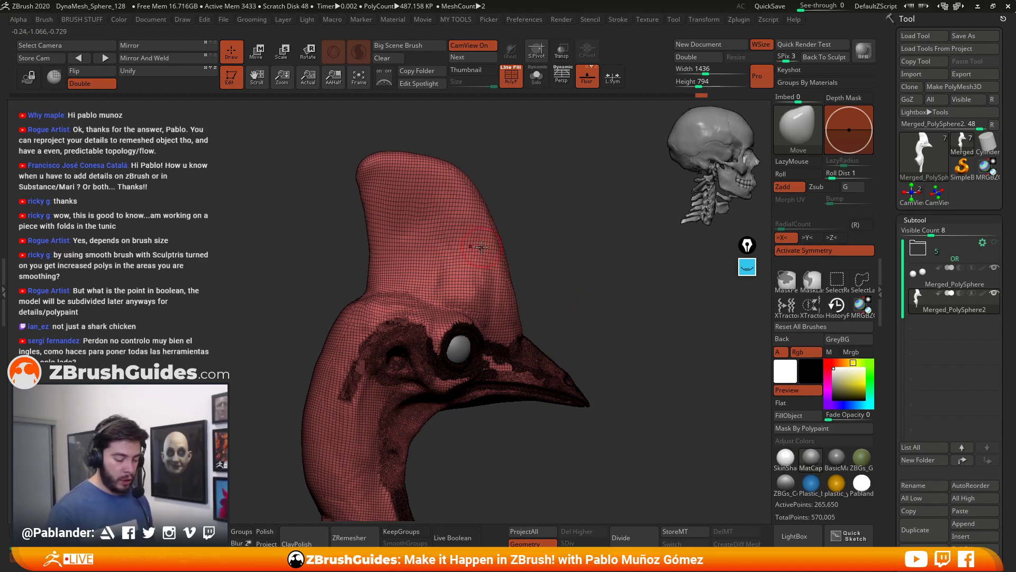
key(shift)
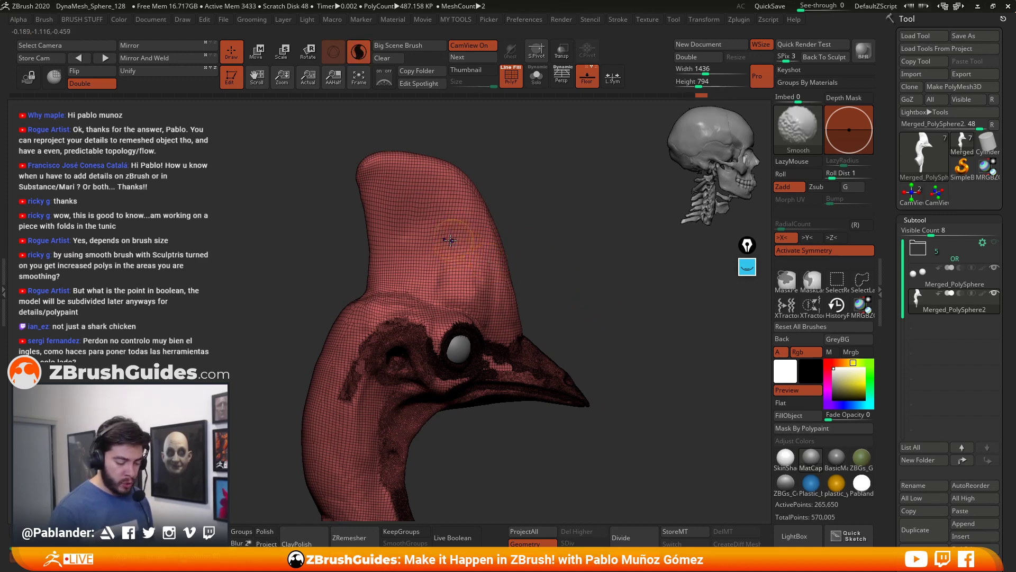
mouse_move(539, 231)
mouse_down()
mouse_move(566, 216)
mouse_move(551, 252)
mouse_move(539, 234)
mouse_move(558, 216)
mouse_move(533, 233)
mouse_up()
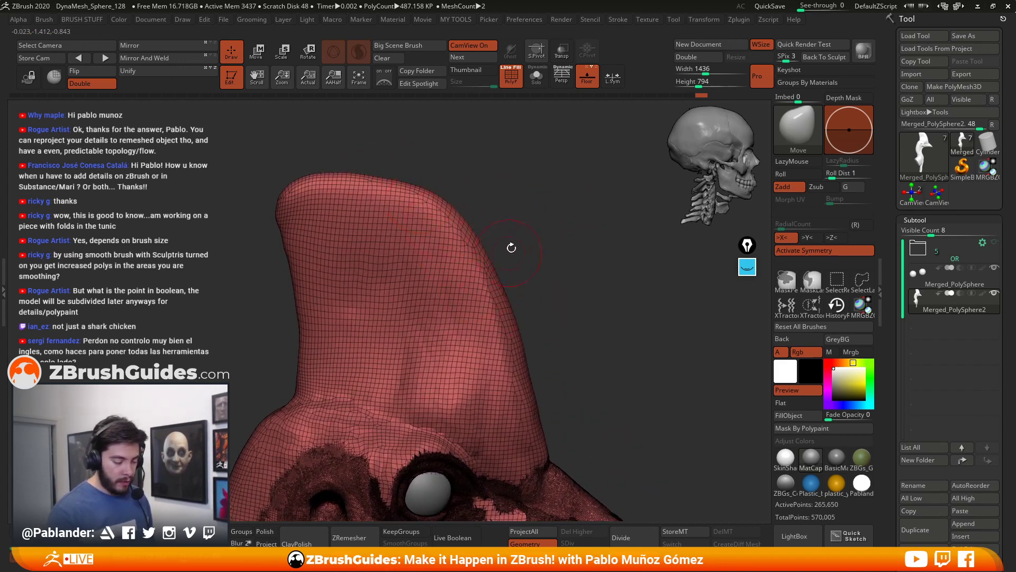
key(space)
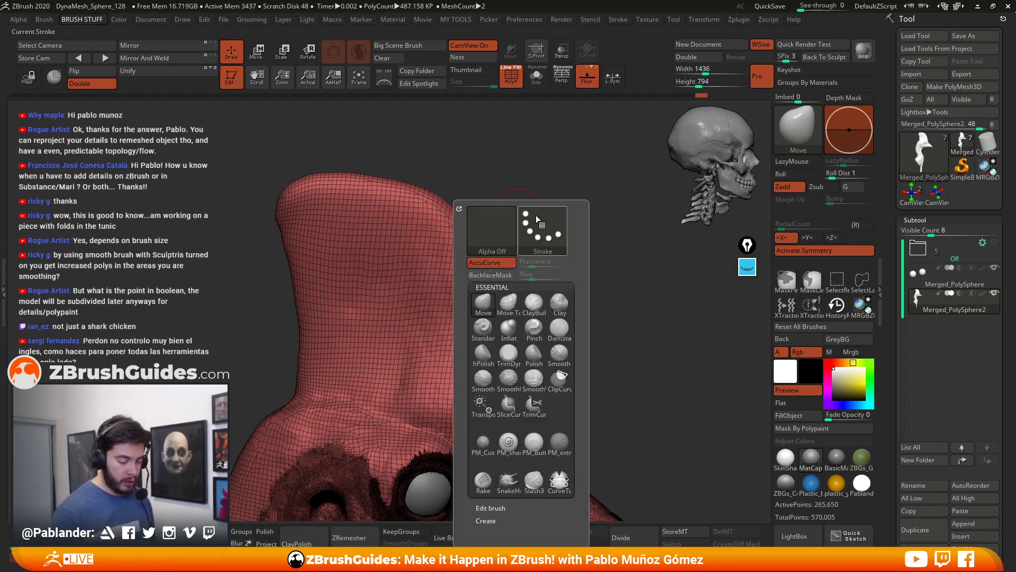
key(b)
key(c)
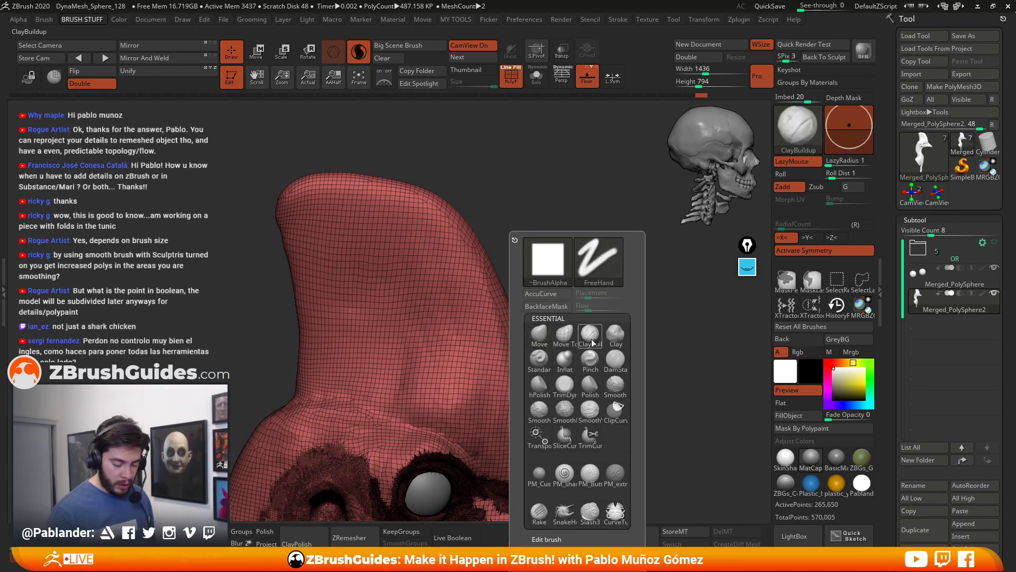
key(b)
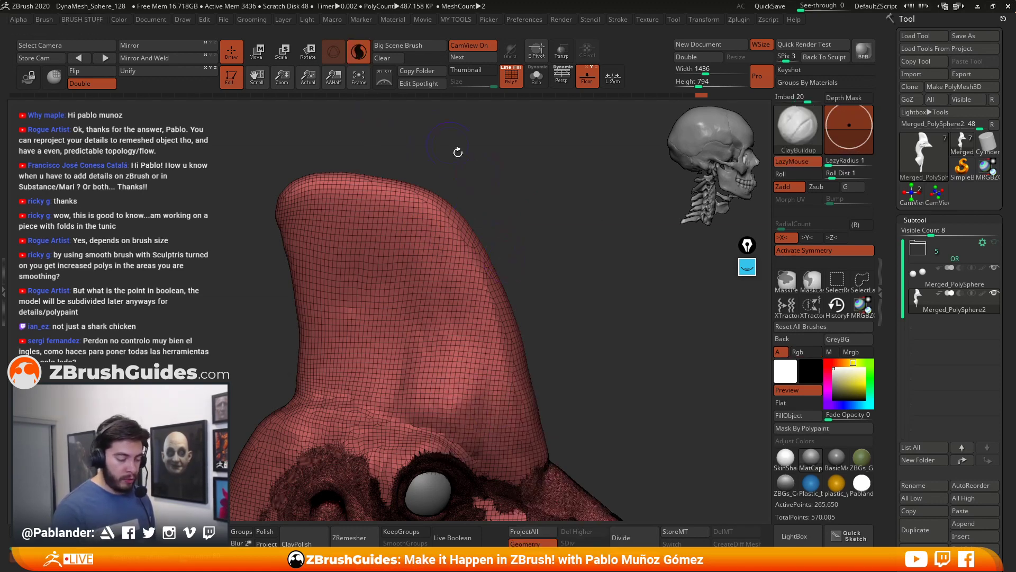
Step: Try a ClayBuildup stroke down the casque's upper front edge, inspect it without the wireframe, and undo it
mouse_move(429, 205)
mouse_down()
mouse_move(427, 231)
mouse_move(447, 246)
mouse_move(469, 292)
mouse_move(485, 298)
mouse_up()
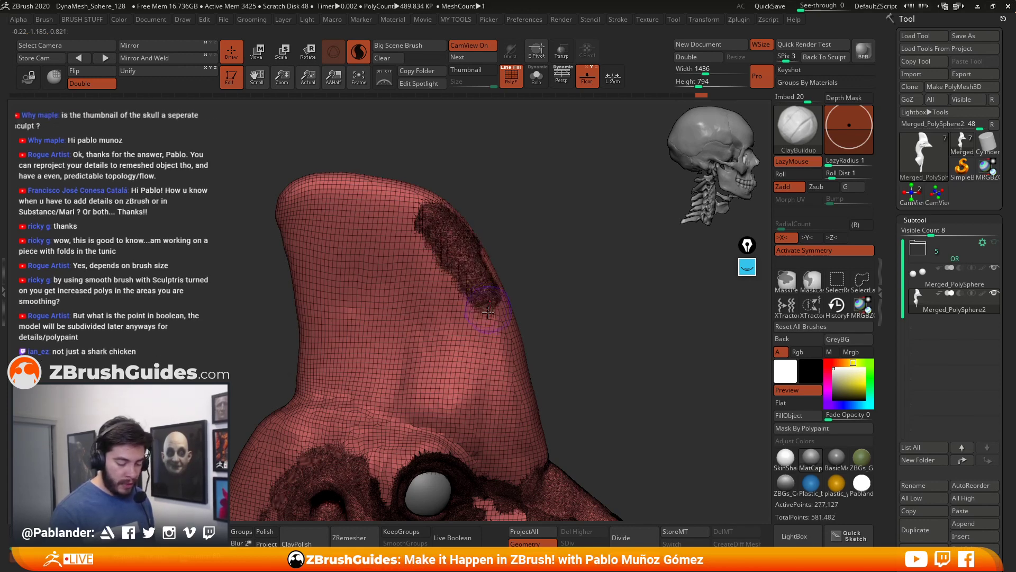
click(511, 76)
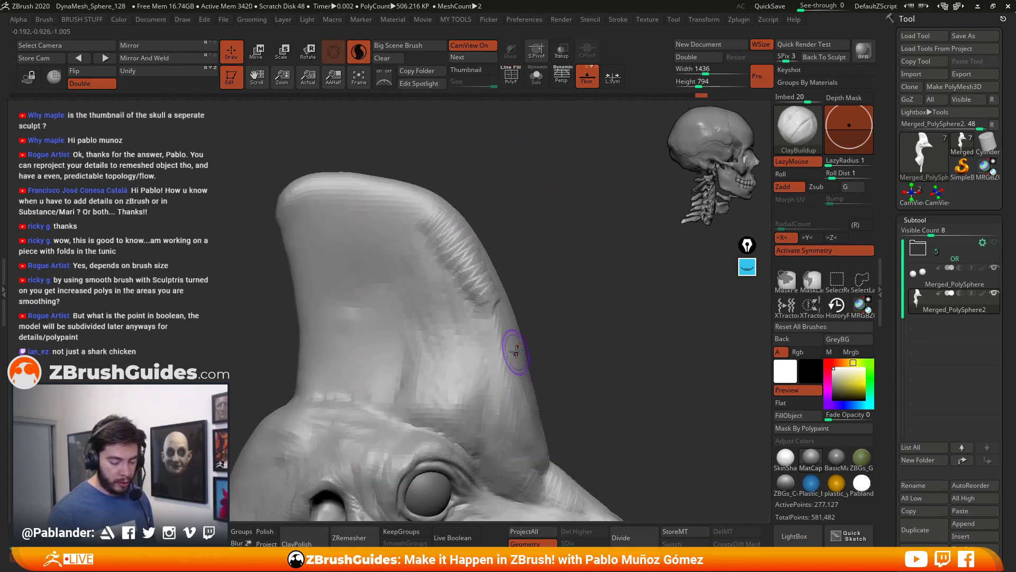
key(ctrl+z)
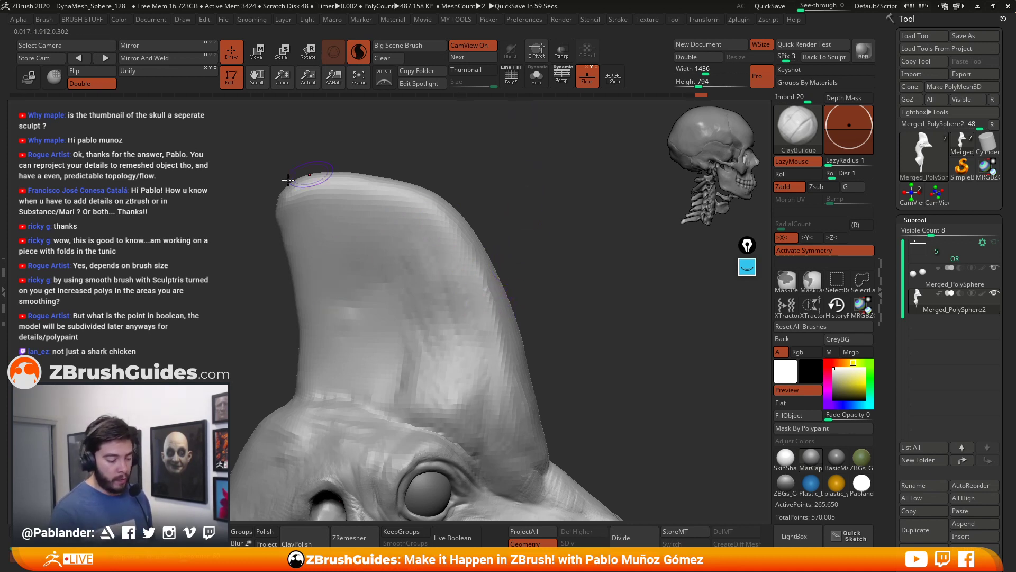
Step: Try smoothing the casque's front half before a ClayBuildup stroke along its front edge, inspect the wireframe, and undo both strokes
key(shift+f)
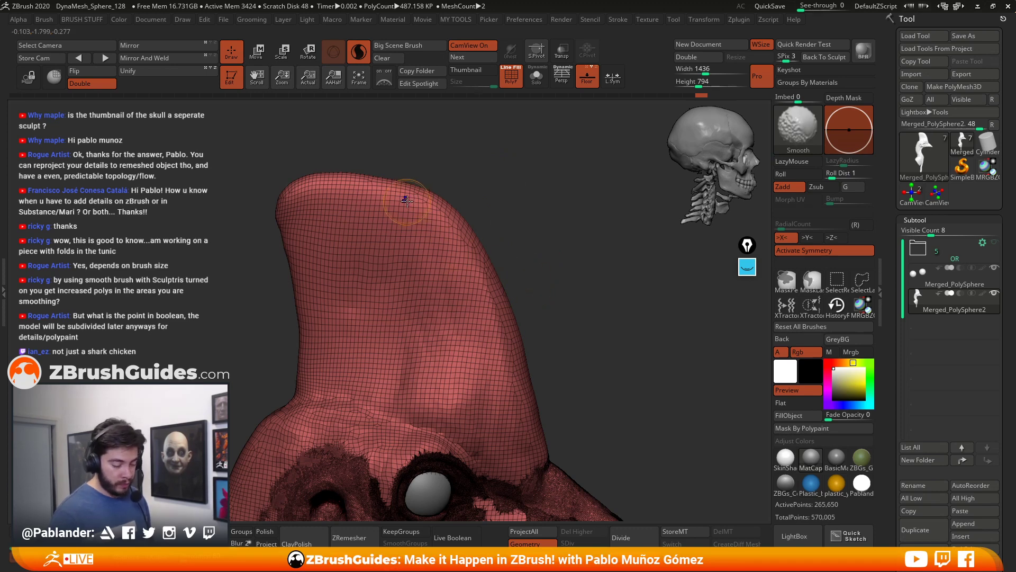
mouse_move(405, 210)
shift+mouse_down()
mouse_move(426, 233)
mouse_move(457, 239)
mouse_move(450, 275)
mouse_move(466, 297)
mouse_move(499, 303)
mouse_move(502, 329)
mouse_move(484, 346)
shift+mouse_up()
click(511, 79)
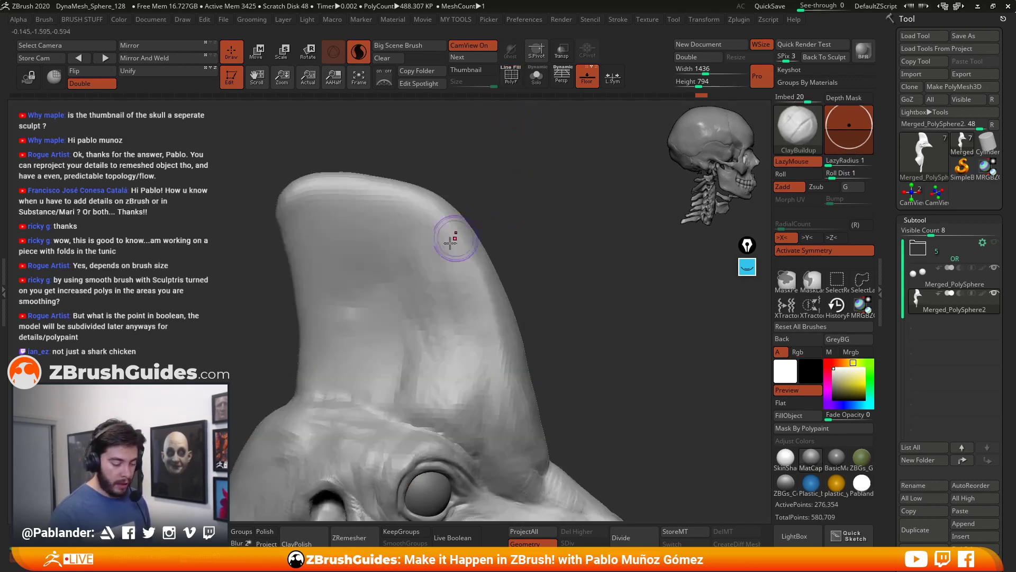
mouse_move(435, 213)
mouse_down()
mouse_move(458, 275)
mouse_move(496, 307)
mouse_up()
key(shift+f)
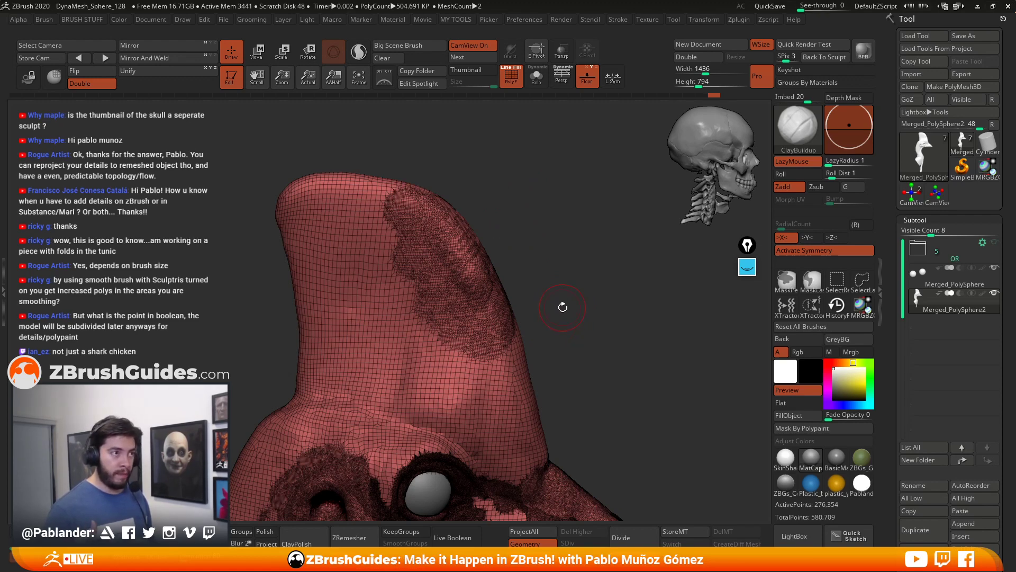
key(ctrl+z)
key(ctrl+z)
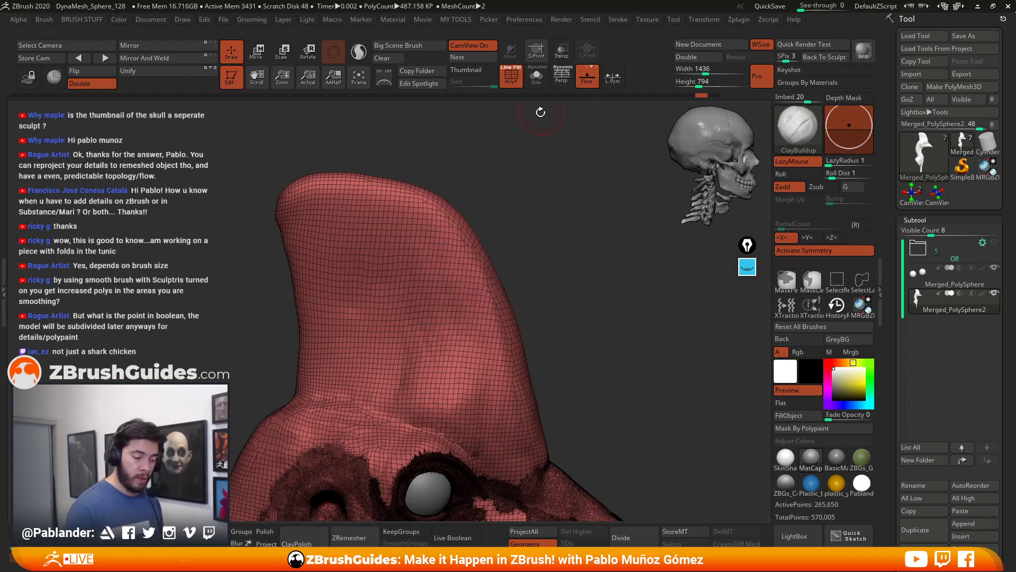
Step: Dock the Brush palette in the side tray and shorten its brush list
click(44, 19)
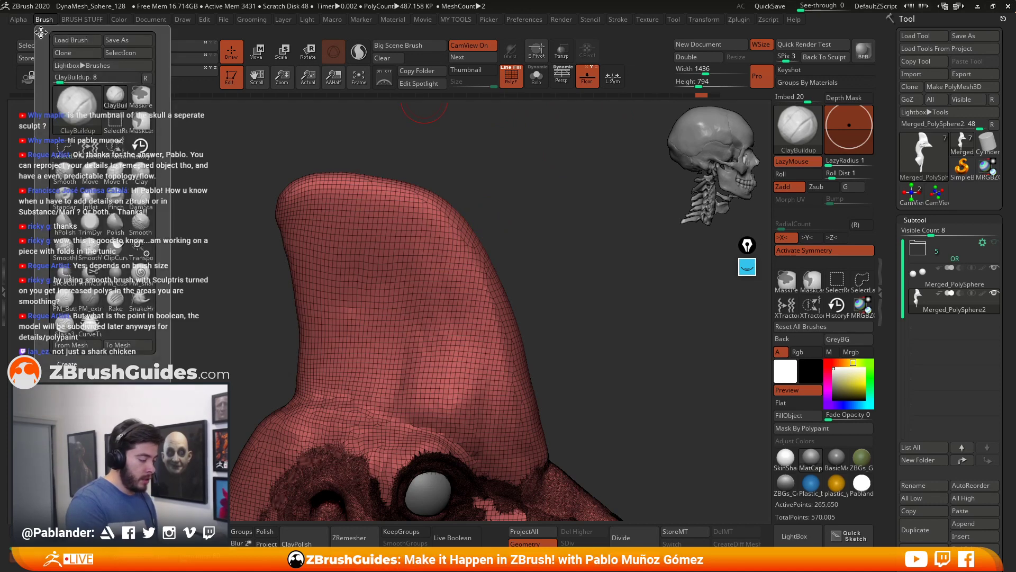
drag(40, 32, 946, 48)
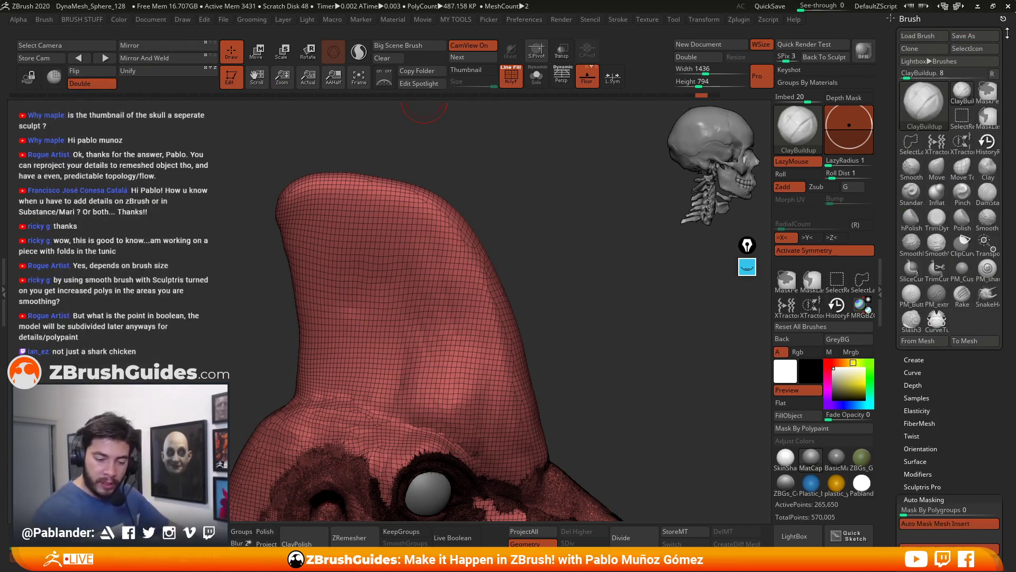
click(993, 74)
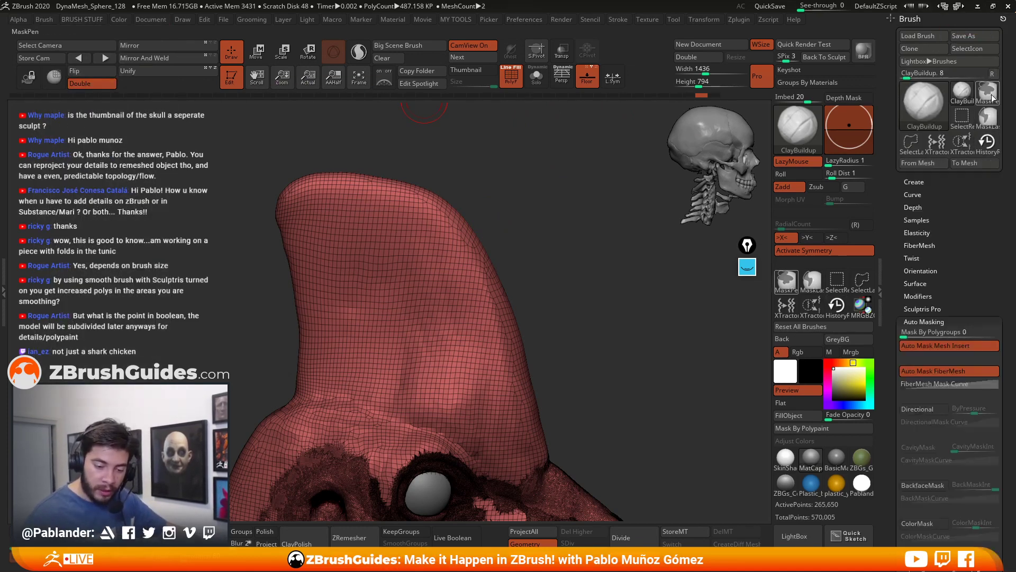
Step: Open the brush's Sculptris Pro settings, compare them with the Smooth brush, and disable Sculptris Pro for ClayBuildup
click(933, 308)
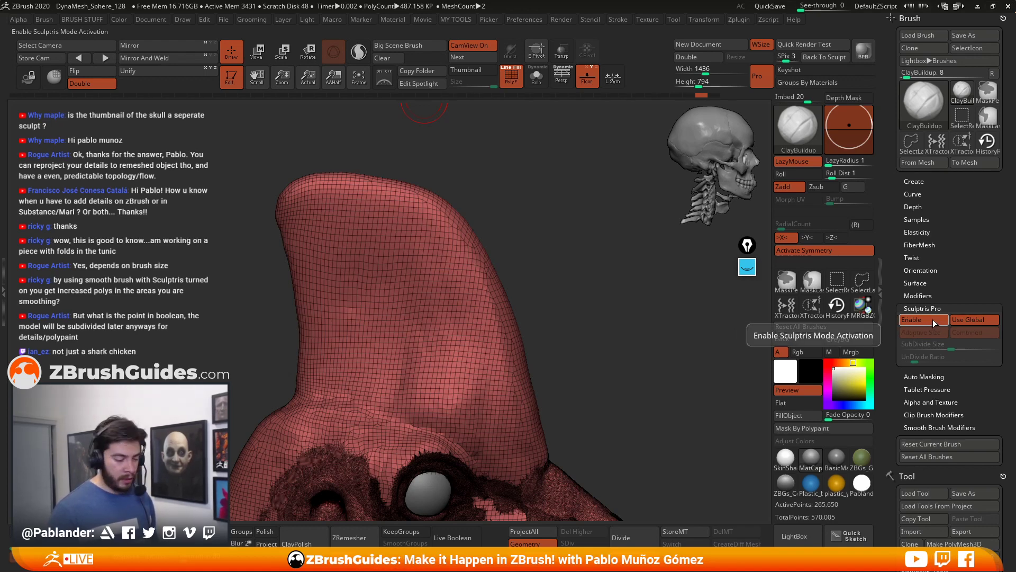
key(shift)
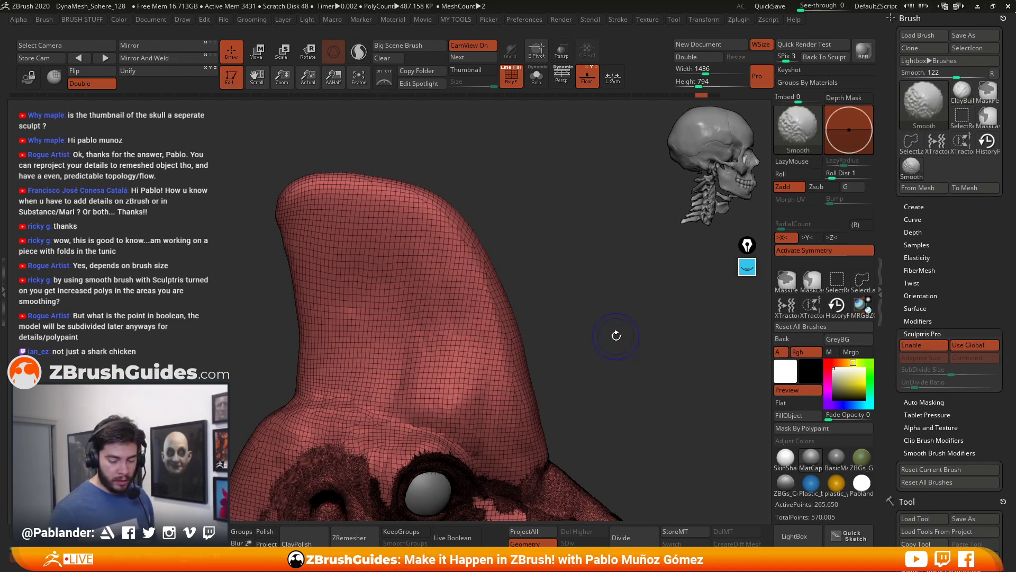
click(944, 344)
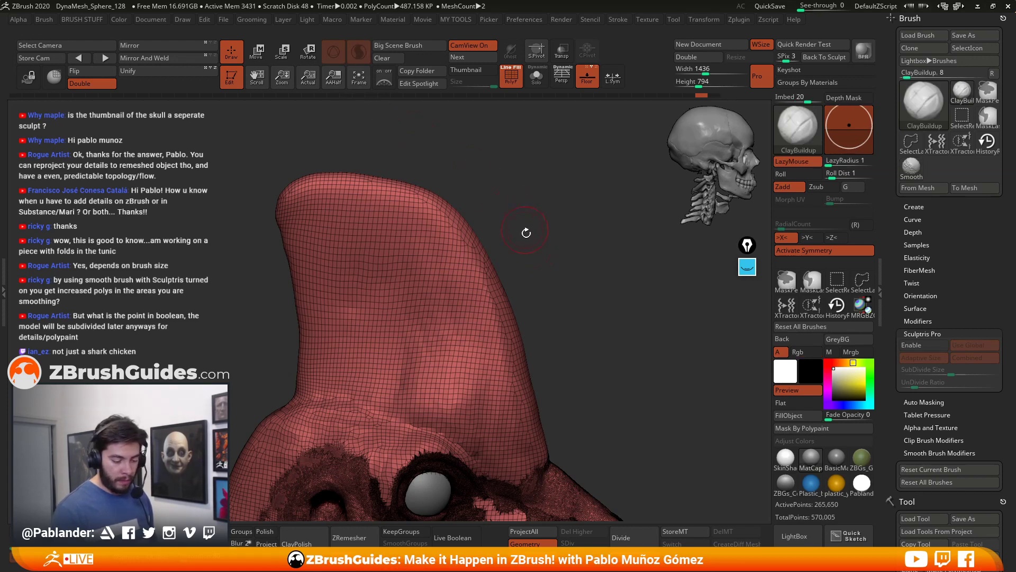
Step: Try a Smooth stroke and a ClayBuildup stroke down the casque's front edge to compare their mesh density, and undo both
click(930, 345)
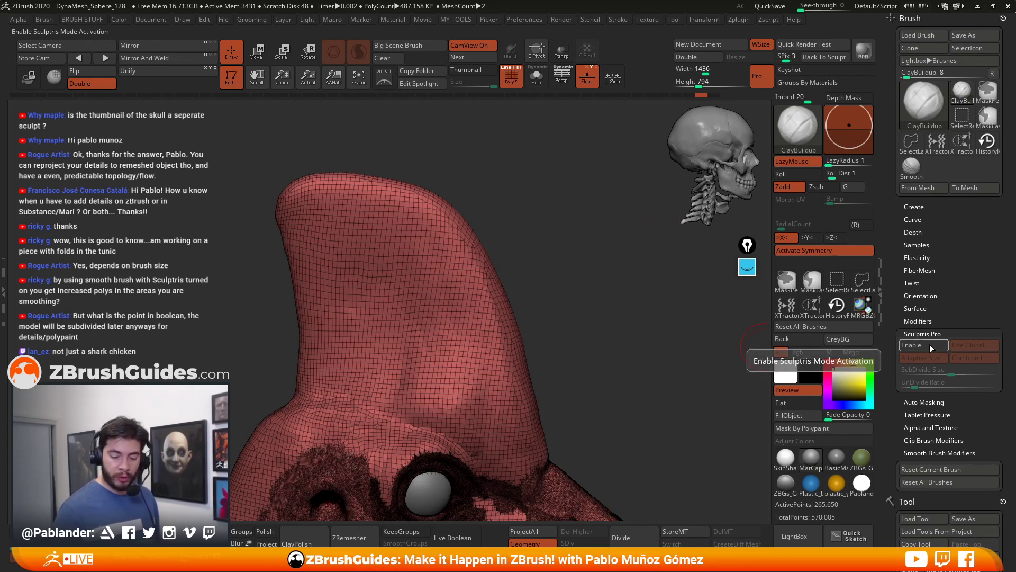
key(shift)
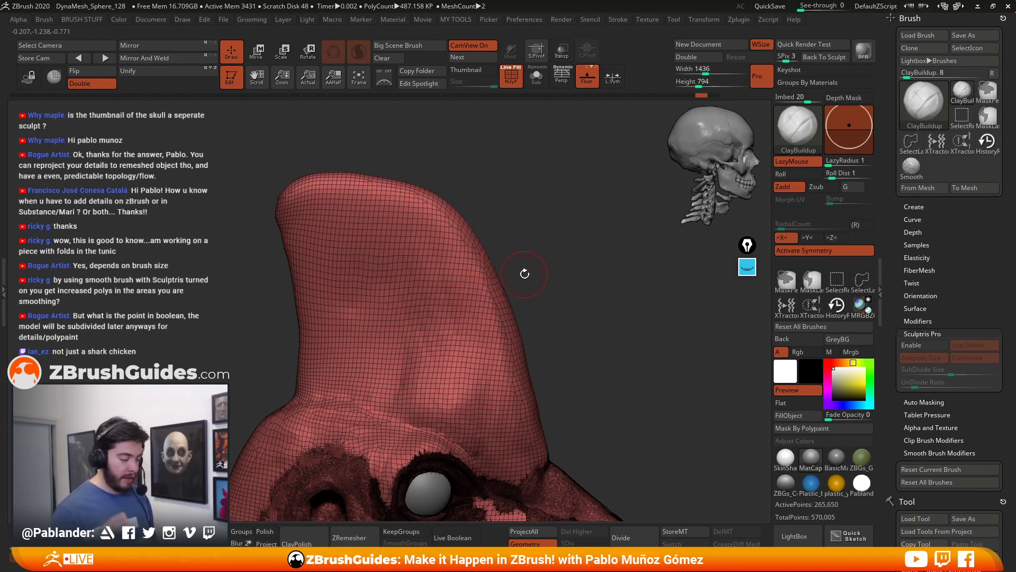
key(shift)
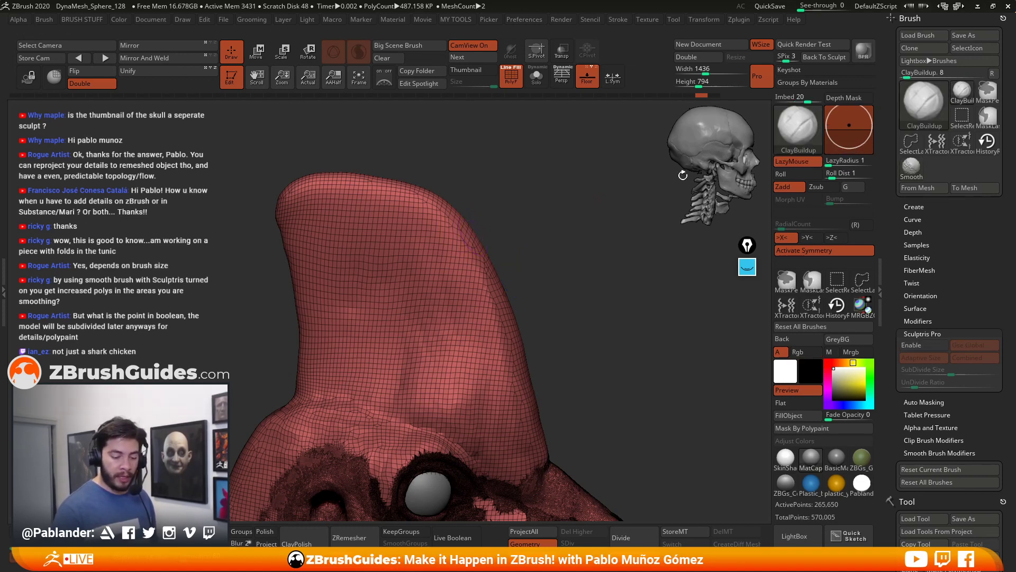
drag(560, 234, 552, 249)
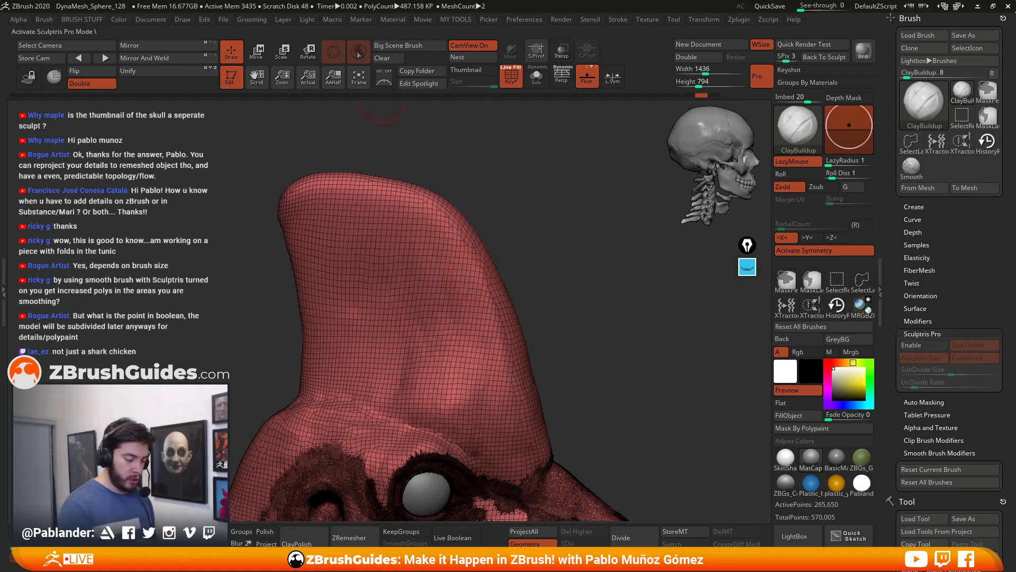
mouse_move(447, 236)
shift+mouse_down()
mouse_move(434, 204)
mouse_move(484, 292)
mouse_move(450, 222)
mouse_move(423, 275)
mouse_move(470, 338)
shift+mouse_up()
mouse_move(435, 218)
mouse_down()
mouse_move(481, 303)
mouse_move(477, 318)
mouse_up()
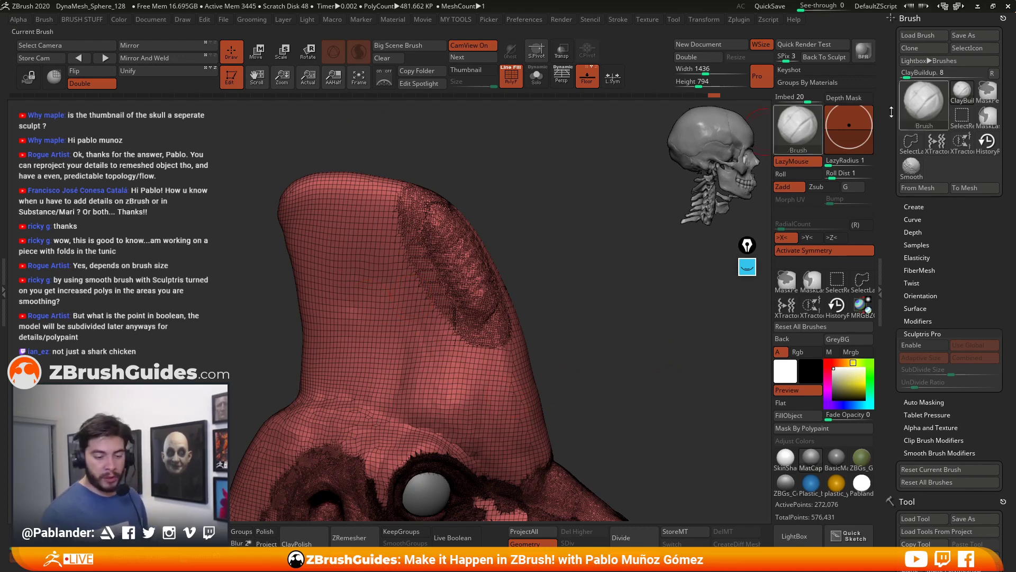
key(ctrl+z)
key(ctrl+z)
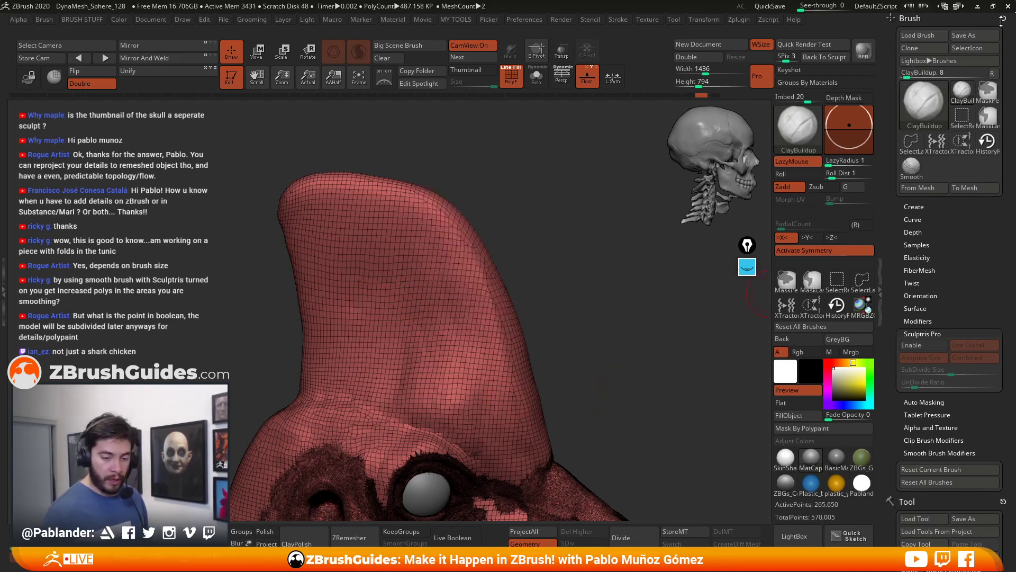
Step: Remove the Brush palette from the side tray, frame the whole bust, and turn off the wireframe display
click(1003, 18)
key(f)
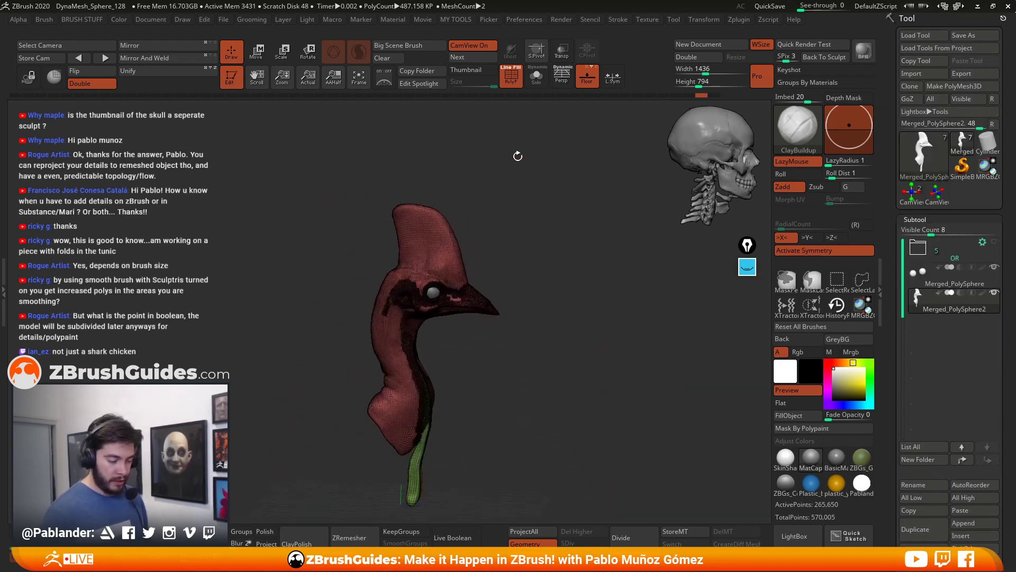
click(510, 85)
drag(538, 275, 561, 328)
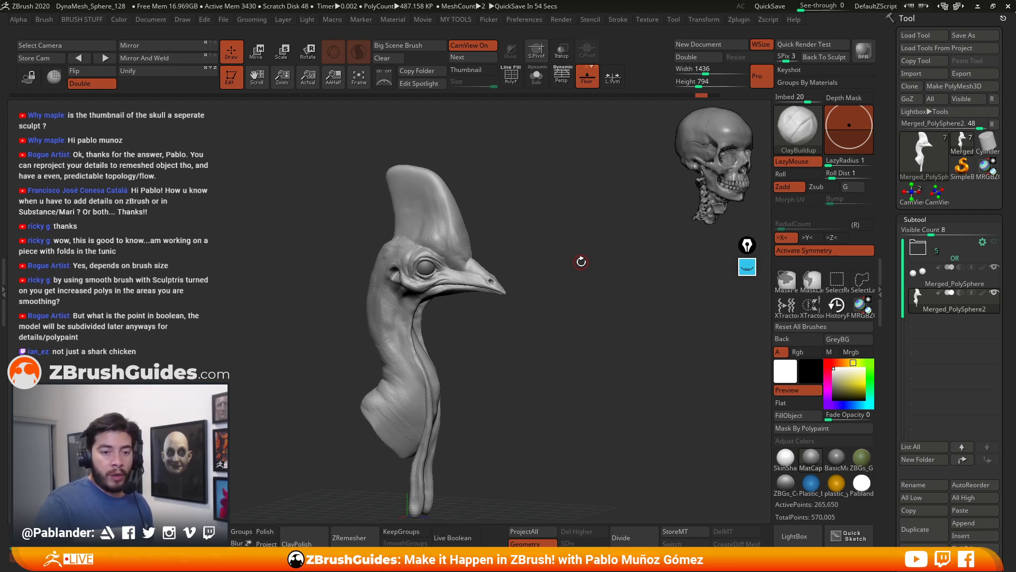
Step: Examine the whole cassowary bust from the side, three-quarter and front views
drag(543, 311, 567, 347)
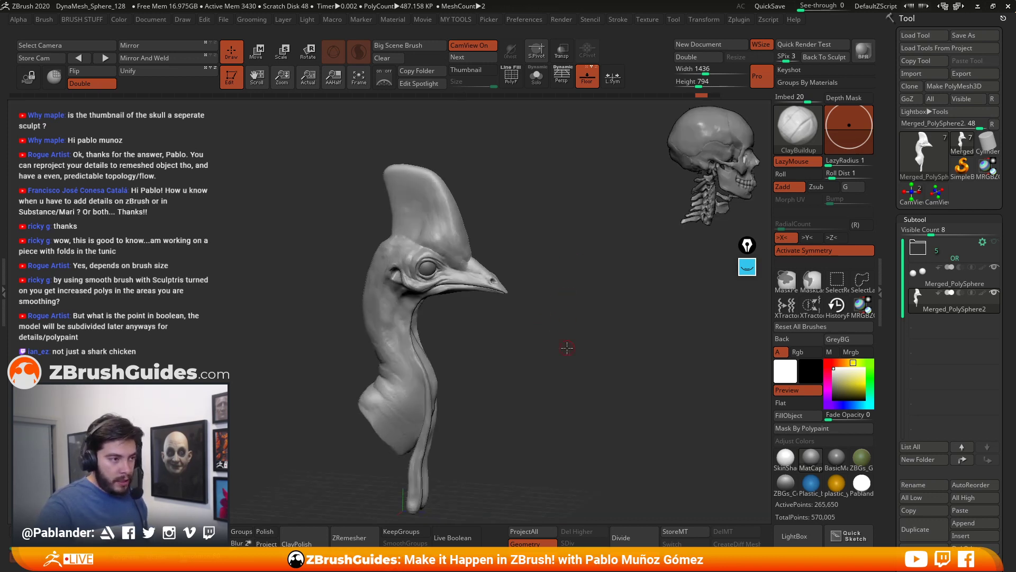
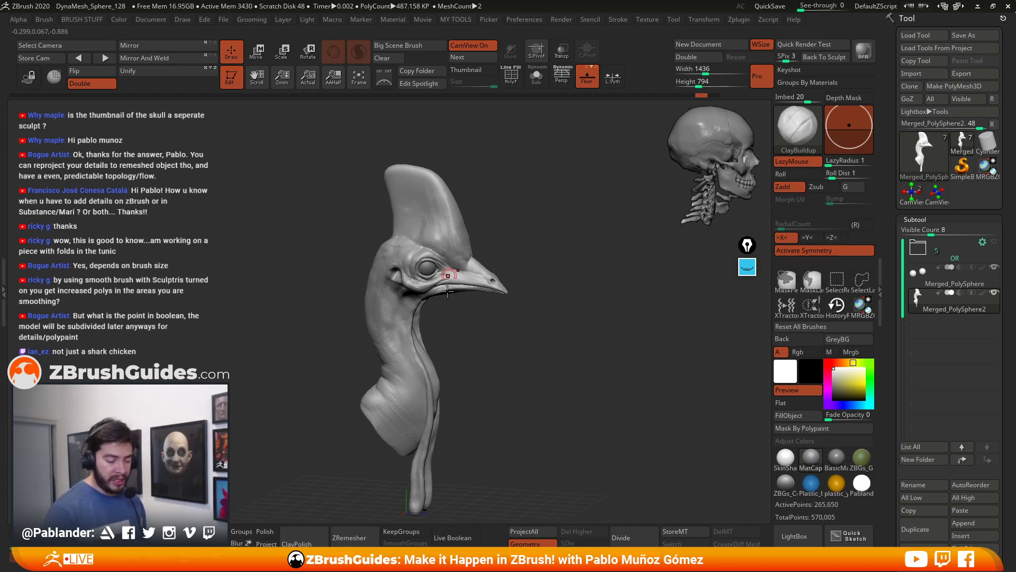
mouse_move(569, 409)
mouse_down()
mouse_move(561, 422)
mouse_move(566, 407)
mouse_up()
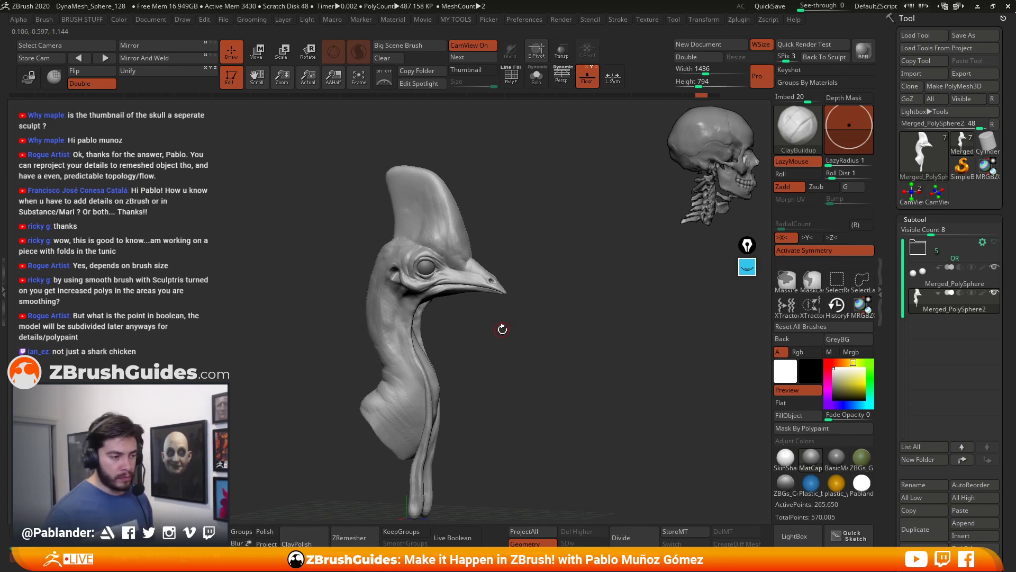
drag(519, 266, 564, 339)
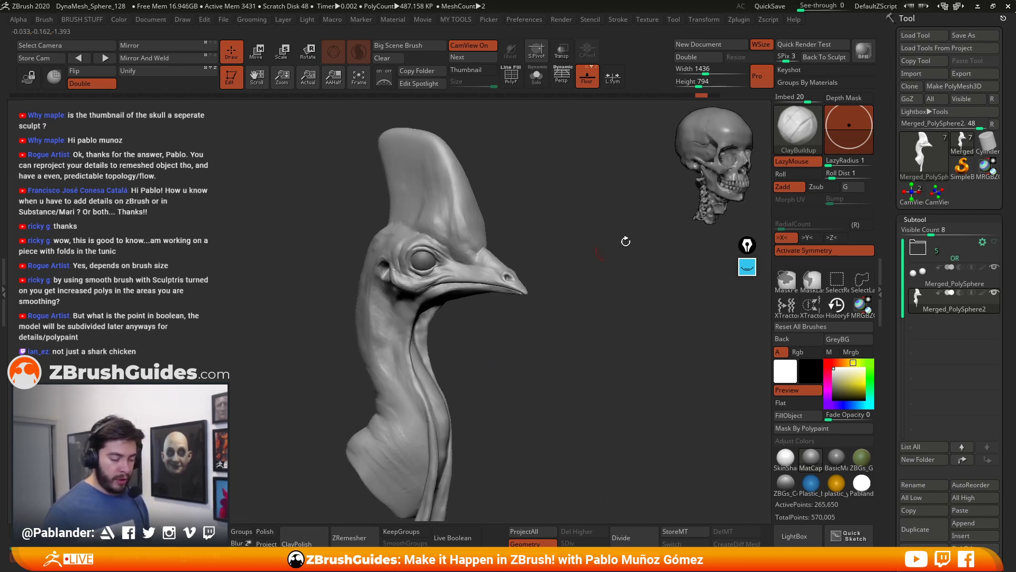
drag(565, 381, 570, 378)
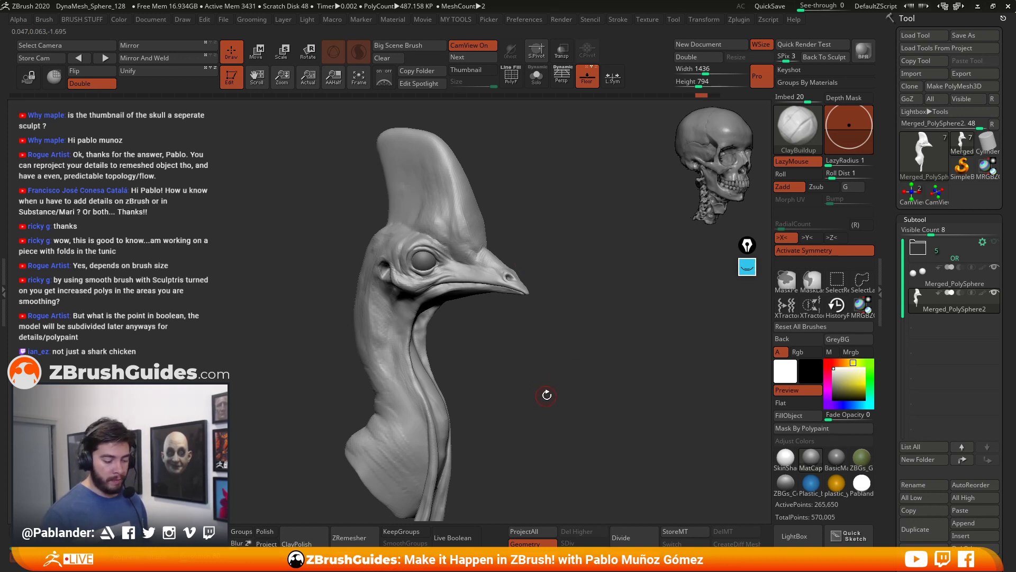
drag(460, 391, 508, 390)
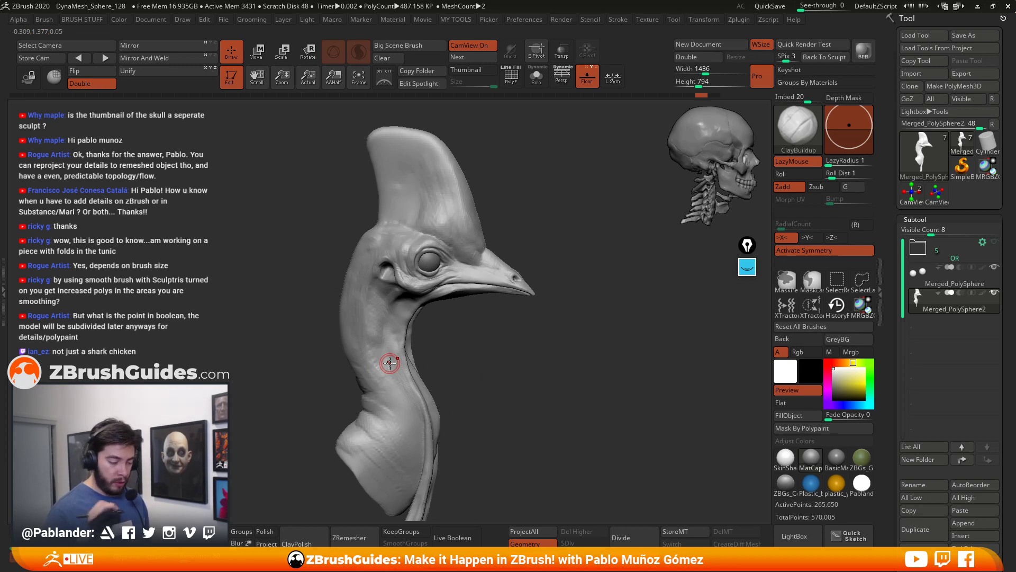
mouse_move(553, 355)
mouse_down()
mouse_move(577, 358)
mouse_move(549, 379)
mouse_move(540, 364)
mouse_up()
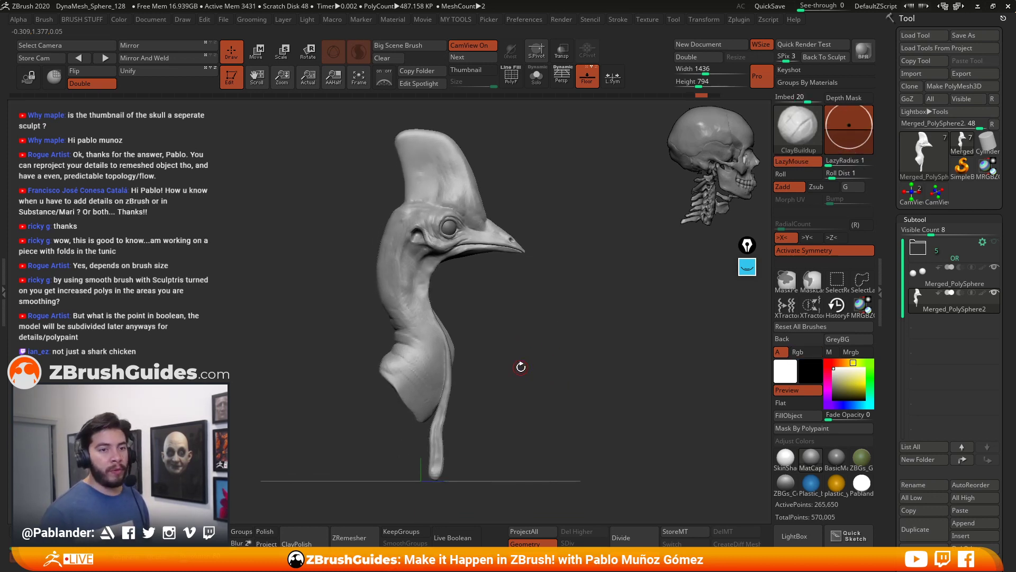
mouse_move(547, 340)
mouse_down()
mouse_move(554, 357)
mouse_move(546, 338)
mouse_up()
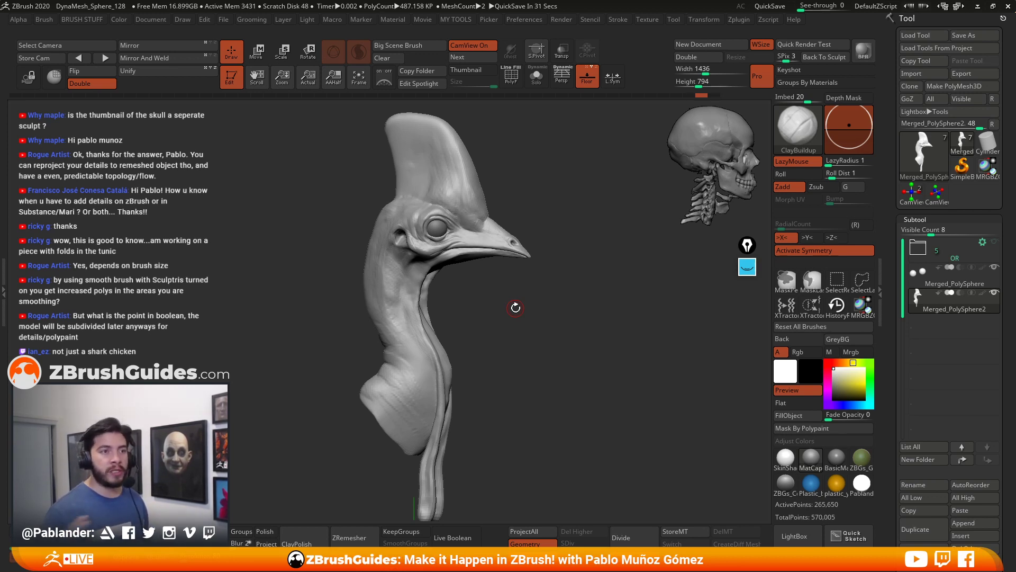
drag(515, 308, 543, 358)
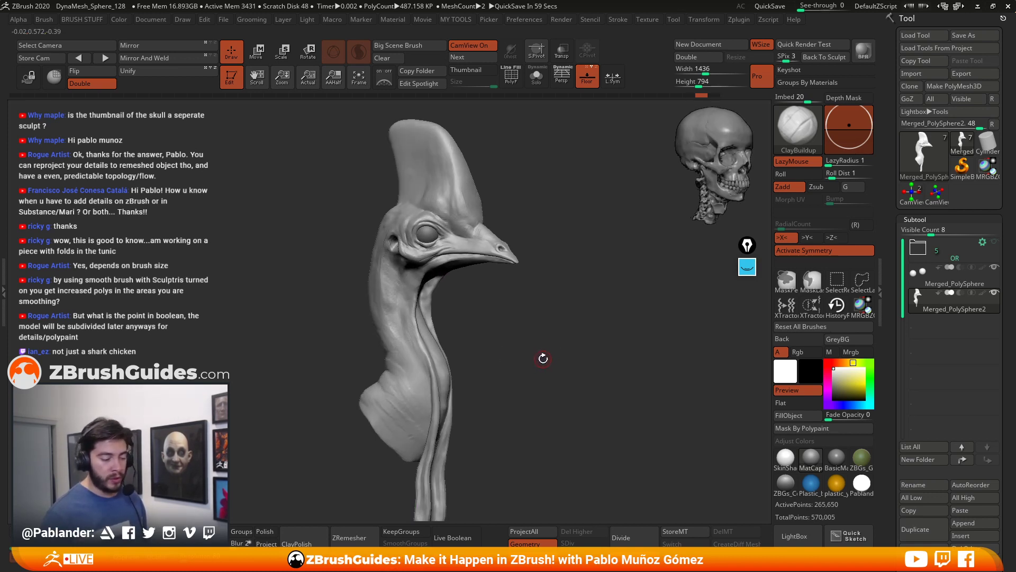
drag(596, 354, 544, 336)
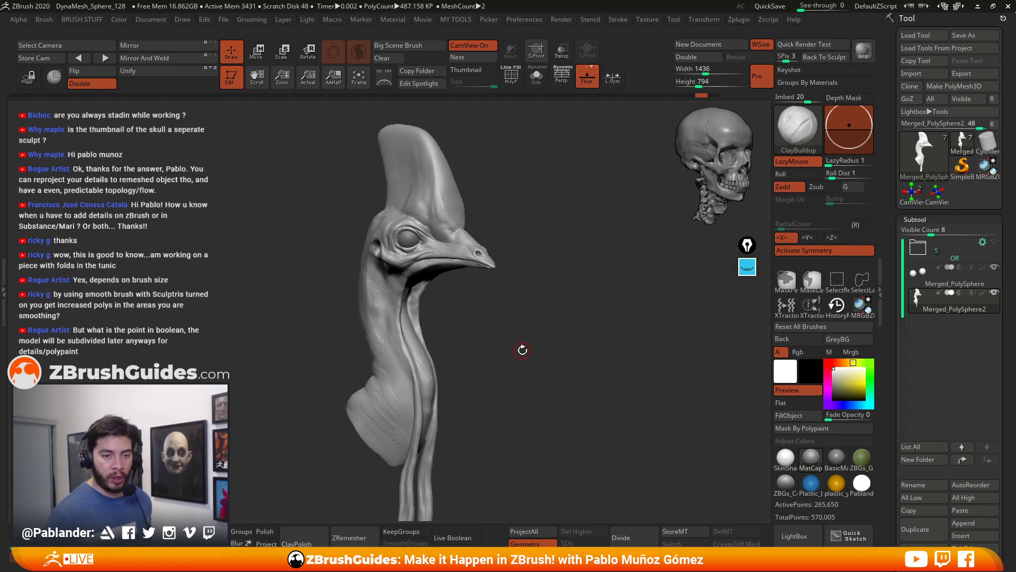
mouse_move(523, 351)
mouse_down()
mouse_move(469, 351)
mouse_move(534, 358)
mouse_up()
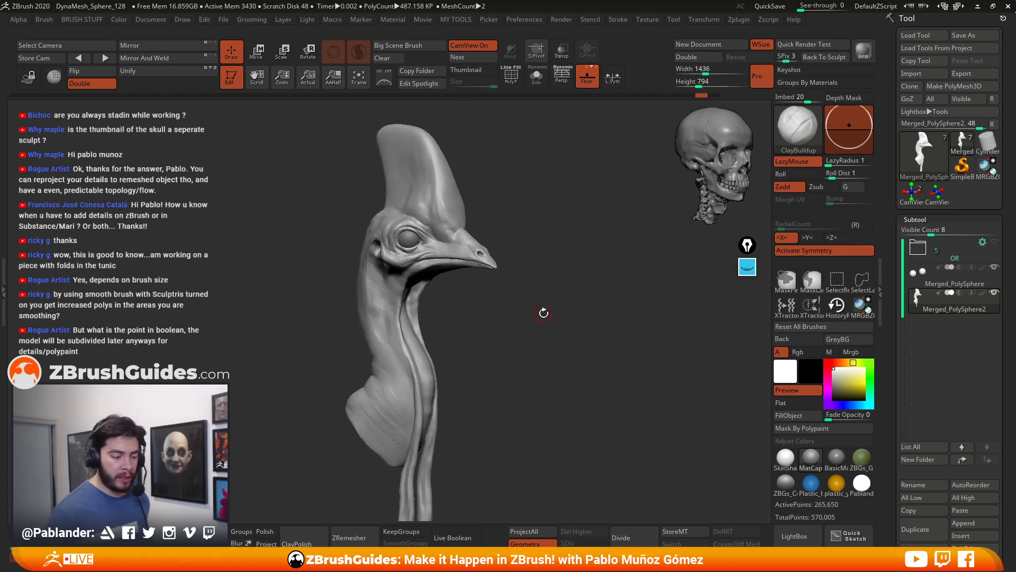
mouse_move(677, 228)
mouse_down()
mouse_move(614, 201)
mouse_move(623, 245)
mouse_move(542, 323)
mouse_move(583, 325)
mouse_move(566, 318)
mouse_up()
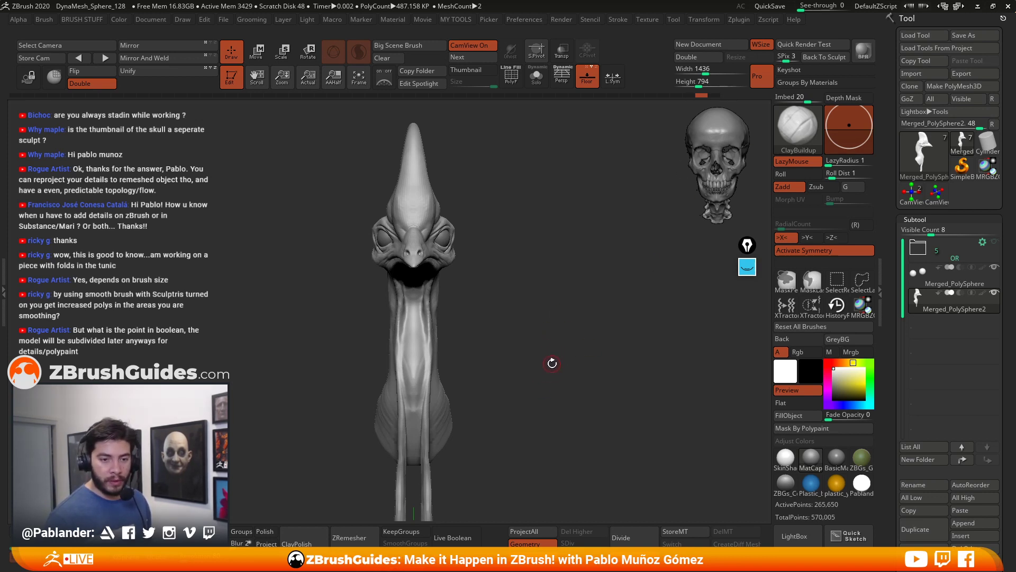
mouse_move(538, 350)
mouse_down()
mouse_move(550, 374)
mouse_move(540, 374)
mouse_move(556, 365)
mouse_up()
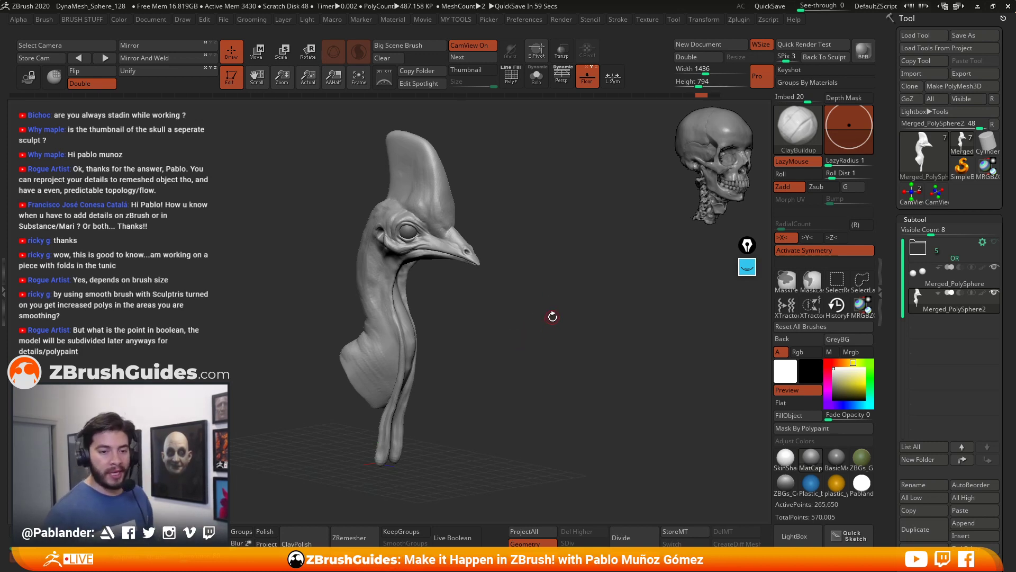
drag(524, 334, 539, 323)
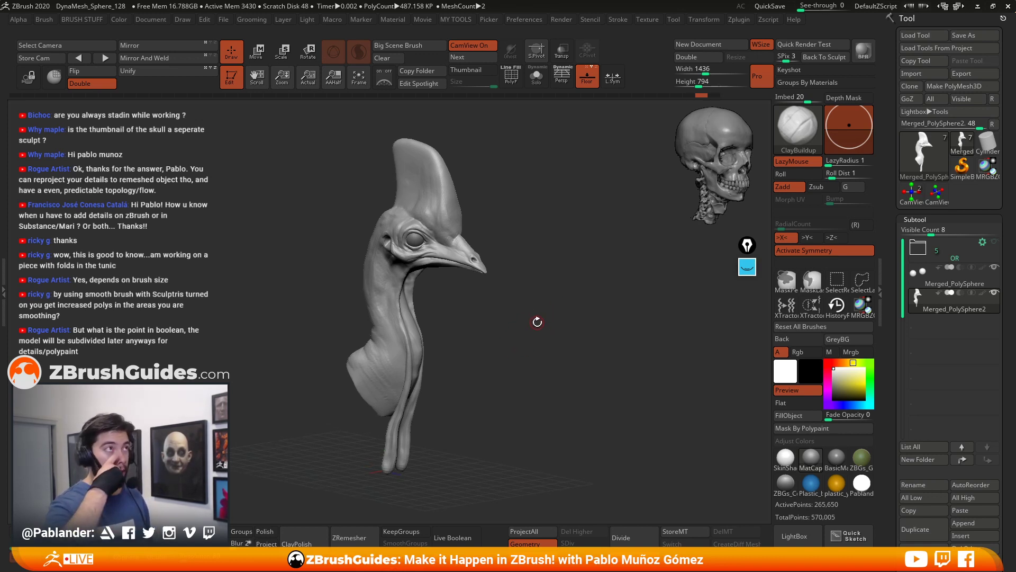
drag(530, 381, 532, 376)
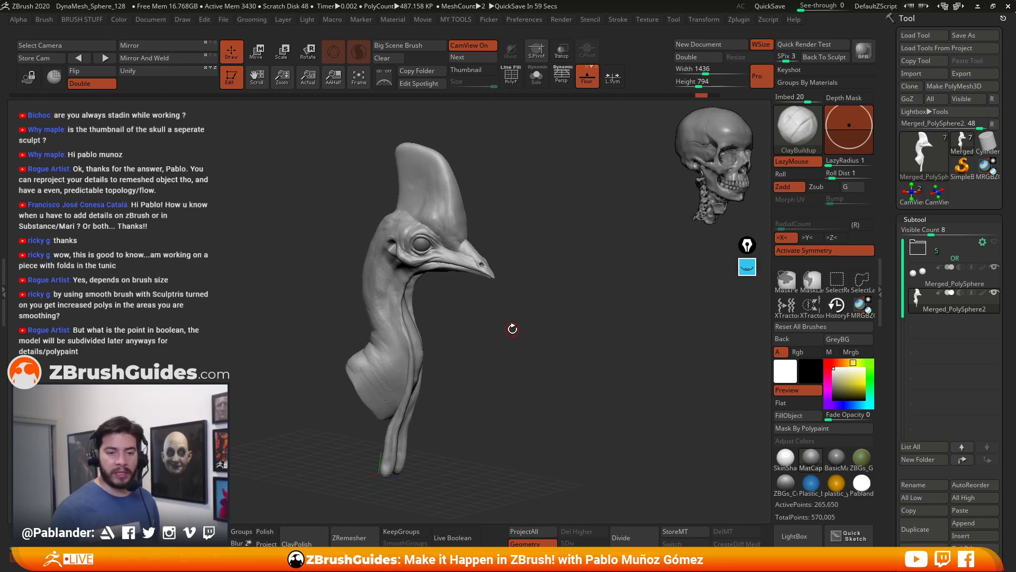
Step: Turn on perspective and show the opposite side of the head and neck
mouse_move(571, 346)
mouse_down()
mouse_move(518, 351)
mouse_move(497, 325)
mouse_move(507, 402)
mouse_up()
mouse_move(571, 272)
alt+mouse_down()
mouse_move(555, 245)
mouse_move(558, 383)
mouse_move(422, 109)
mouse_move(500, 362)
mouse_move(535, 338)
mouse_move(546, 200)
alt+mouse_up()
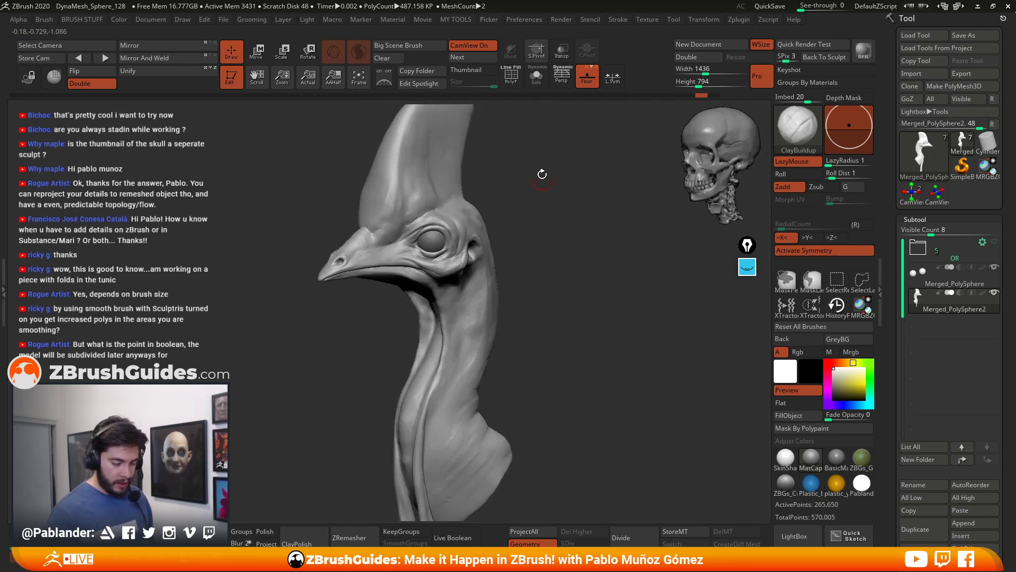
click(561, 76)
drag(556, 319, 625, 308)
mouse_move(526, 320)
alt+mouse_down()
mouse_move(564, 354)
mouse_move(524, 340)
mouse_move(494, 242)
mouse_move(486, 373)
mouse_move(538, 320)
mouse_move(576, 330)
mouse_move(554, 315)
mouse_move(539, 342)
alt+mouse_up()
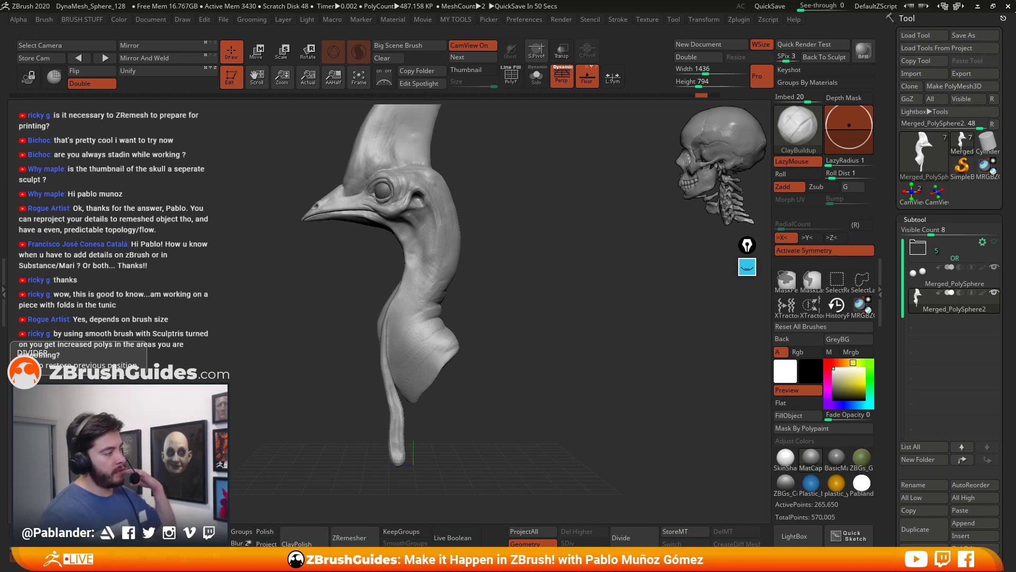
Step: Switch to the reference board, study the cassowary neck, wattle and casque photos, and return to the sculpt
right_drag(0, 344, 152, 328)
scroll(279, 460, up, 5)
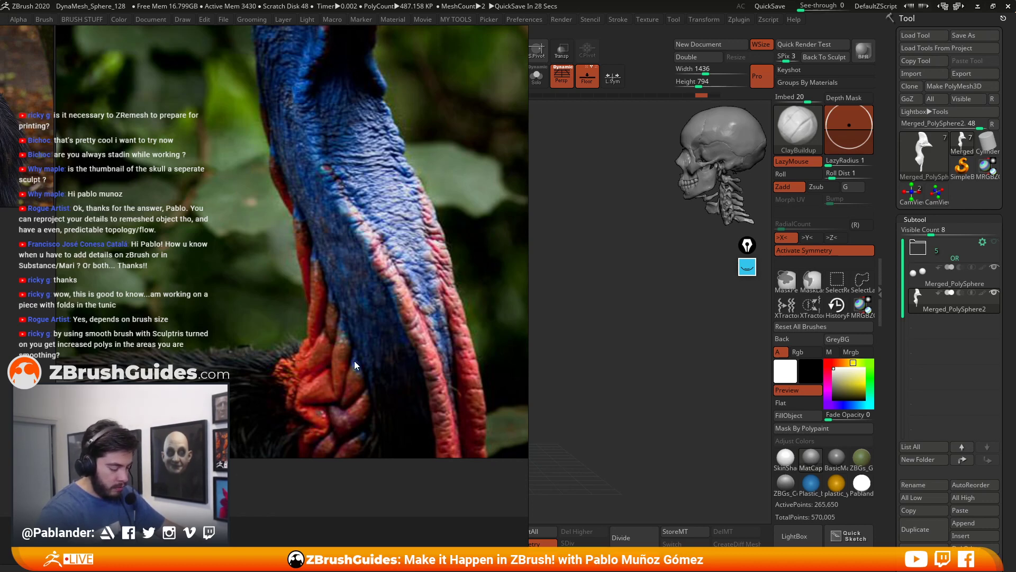
scroll(315, 281, down, 10)
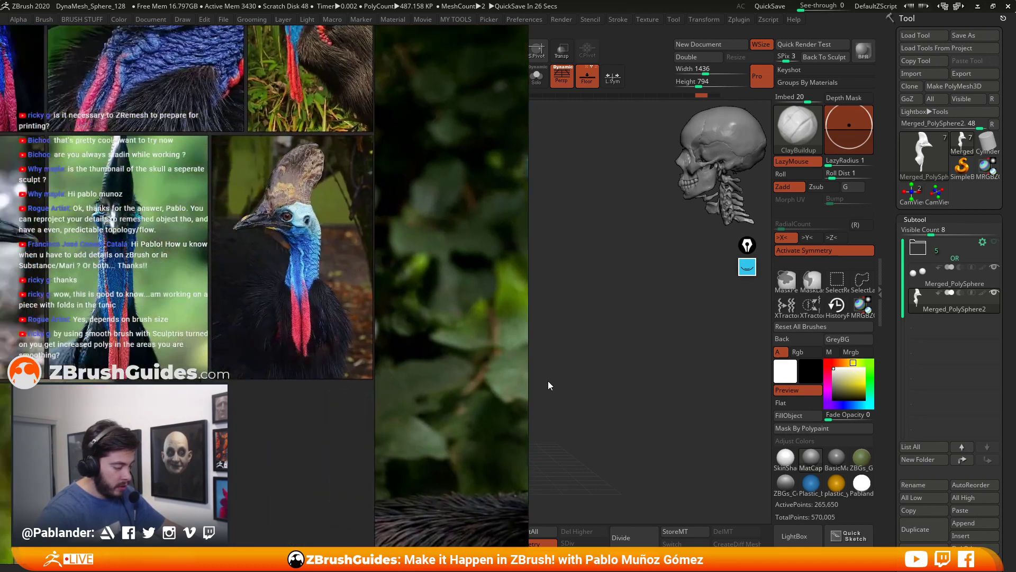
middle_drag(237, 335, 414, 413)
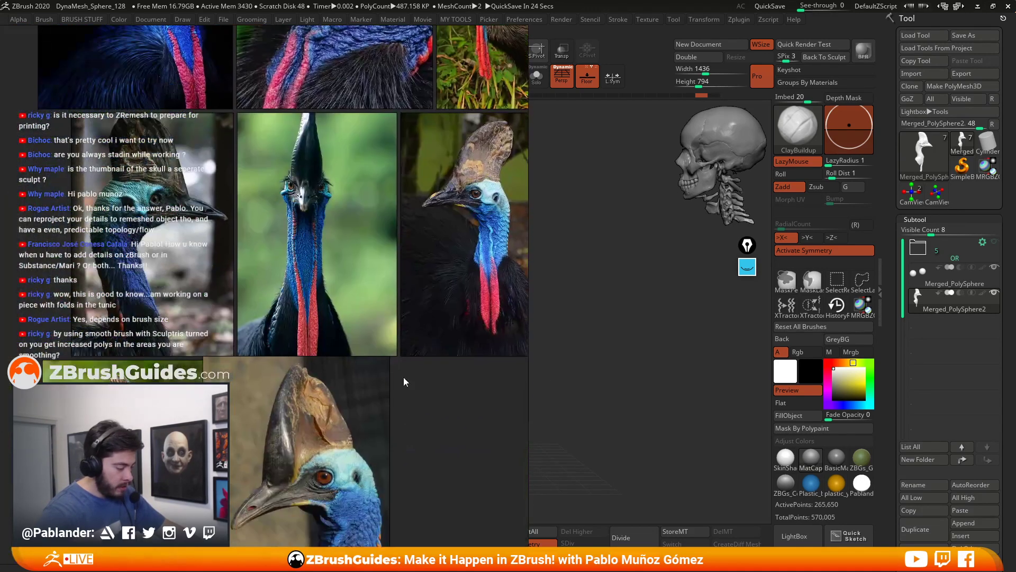
middle_drag(403, 377, 367, 370)
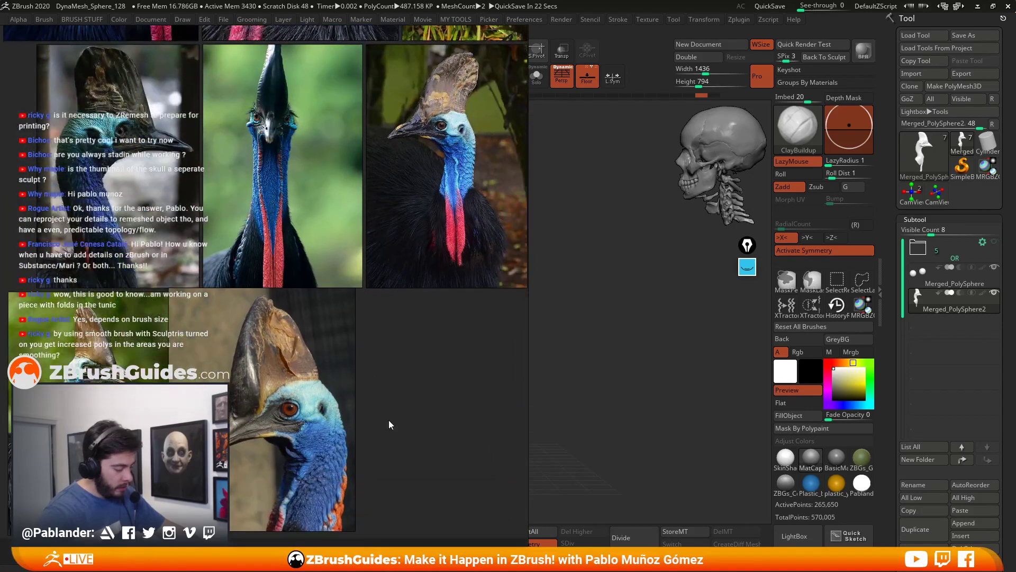
scroll(103, 293, up, 3)
scroll(328, 252, up, 5)
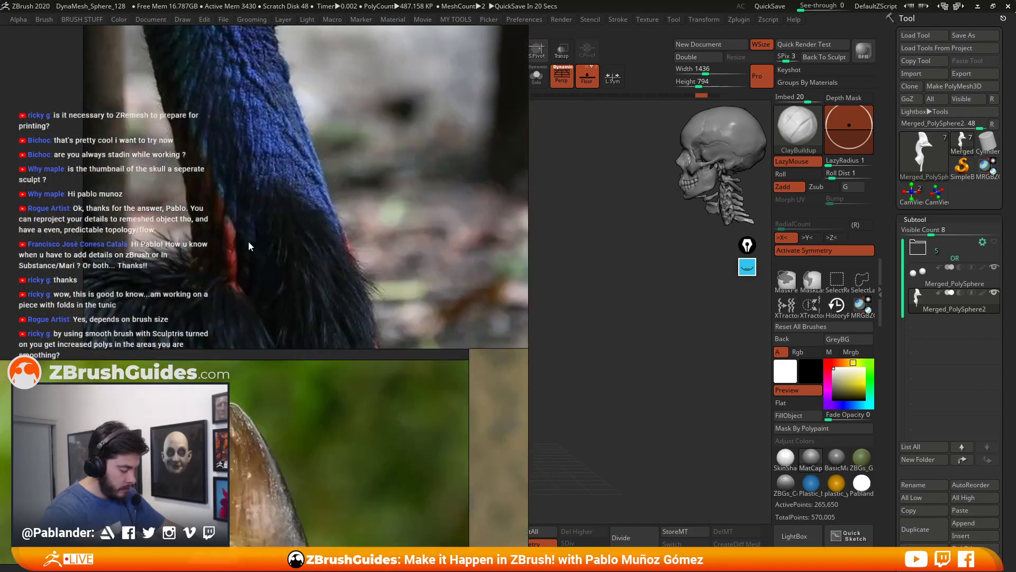
scroll(311, 348, down, 5)
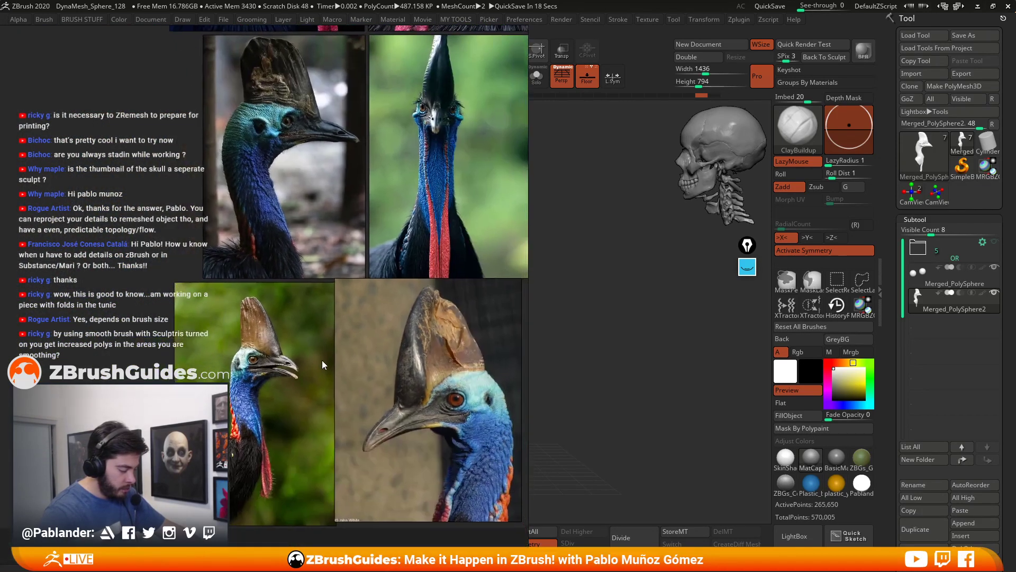
scroll(311, 379, up, 5)
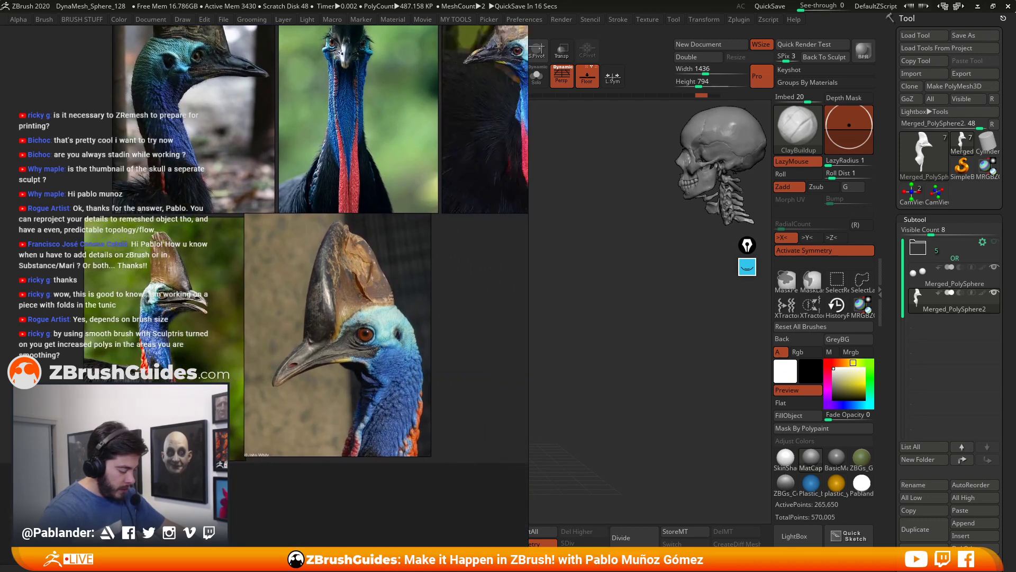
scroll(268, 383, down, 7)
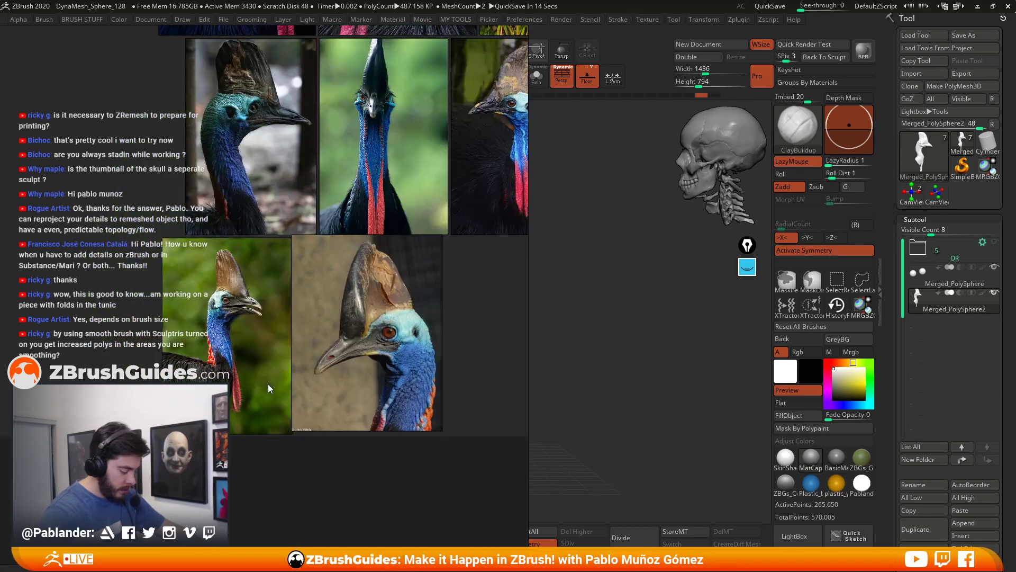
mouse_move(482, 365)
middle_down()
mouse_move(370, 445)
mouse_move(263, 404)
mouse_move(287, 385)
mouse_move(317, 399)
middle_up()
scroll(317, 399, down, 2)
key(alt+Tab)
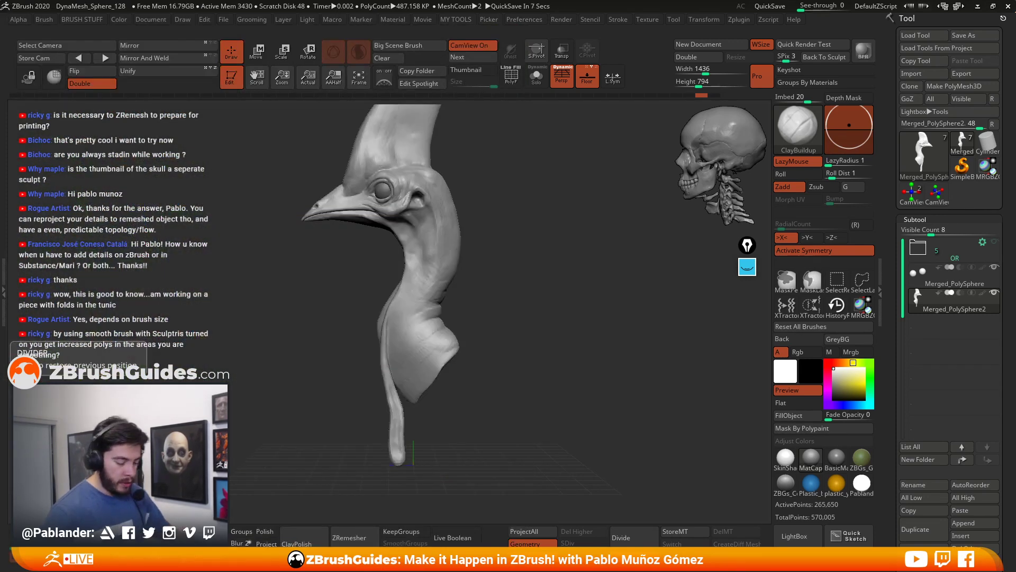
Step: Smooth the crease at the back of the neck where it meets the flared base
mouse_move(504, 324)
mouse_down()
mouse_move(495, 317)
mouse_move(523, 307)
mouse_move(492, 313)
mouse_move(501, 288)
mouse_up()
key(space)
key(space)
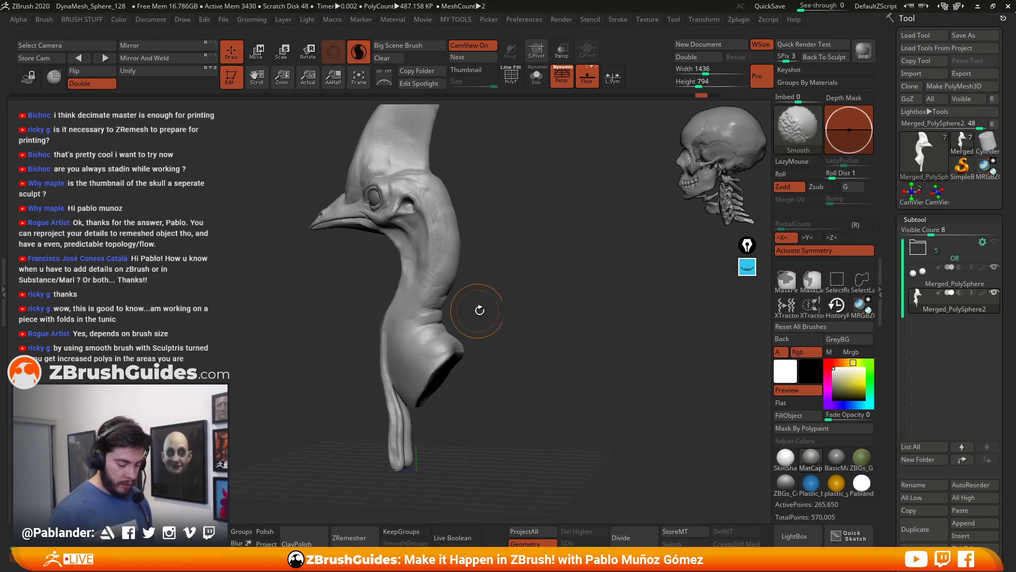
mouse_move(431, 338)
shift+mouse_down()
mouse_move(431, 320)
mouse_move(441, 320)
shift+mouse_up()
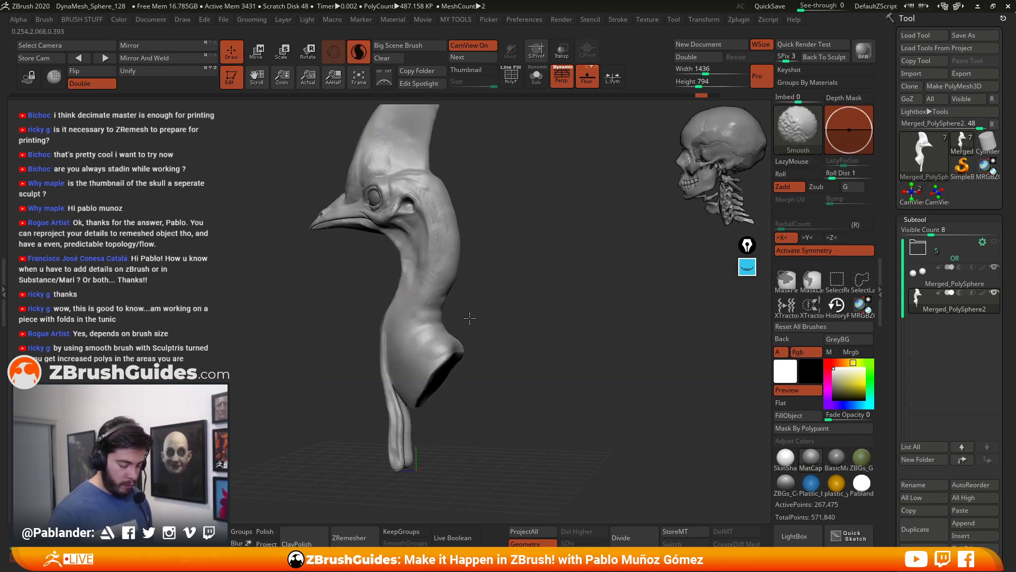
shift+right_drag(441, 321, 443, 326)
shift+drag(443, 326, 436, 330)
mouse_move(513, 295)
mouse_down()
mouse_move(539, 334)
mouse_move(549, 326)
mouse_up()
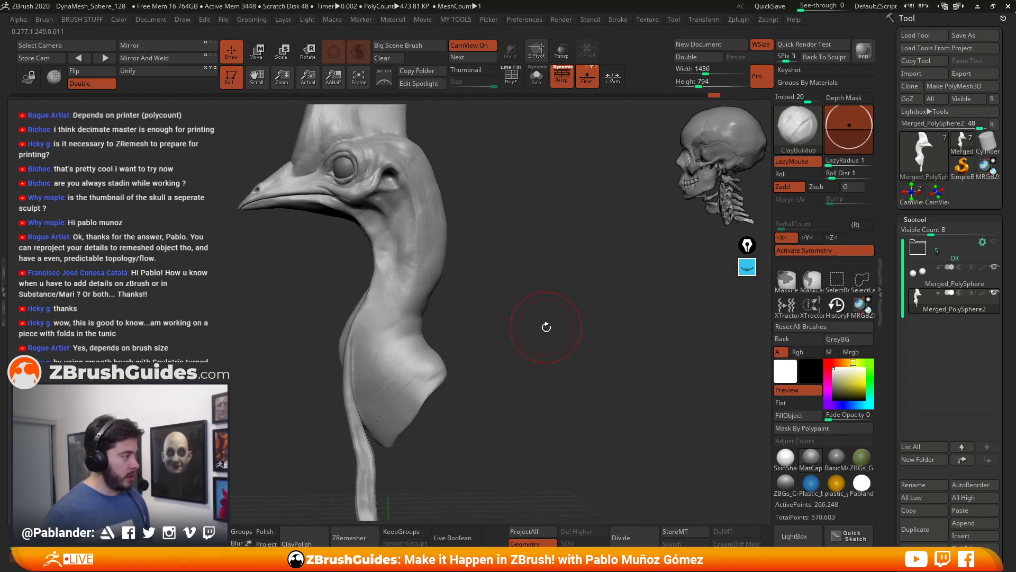
Step: Carve fine skin wrinkles behind the ear and along the side of the neck down to its base with the DamStandard brush
key(b)
key(d)
key(s)
key(space)
mouse_move(558, 293)
mouse_down()
mouse_move(546, 293)
mouse_move(576, 268)
mouse_move(518, 293)
mouse_up()
mouse_move(582, 268)
mouse_down()
mouse_move(499, 291)
mouse_move(521, 282)
mouse_move(511, 285)
mouse_up()
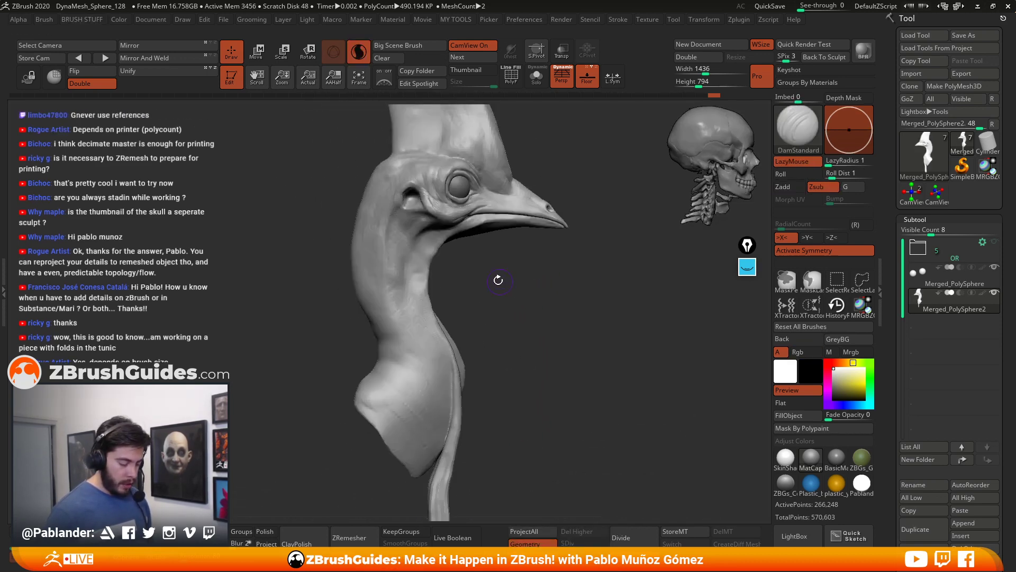
key(space)
drag(399, 229, 393, 230)
alt+drag(499, 275, 513, 283)
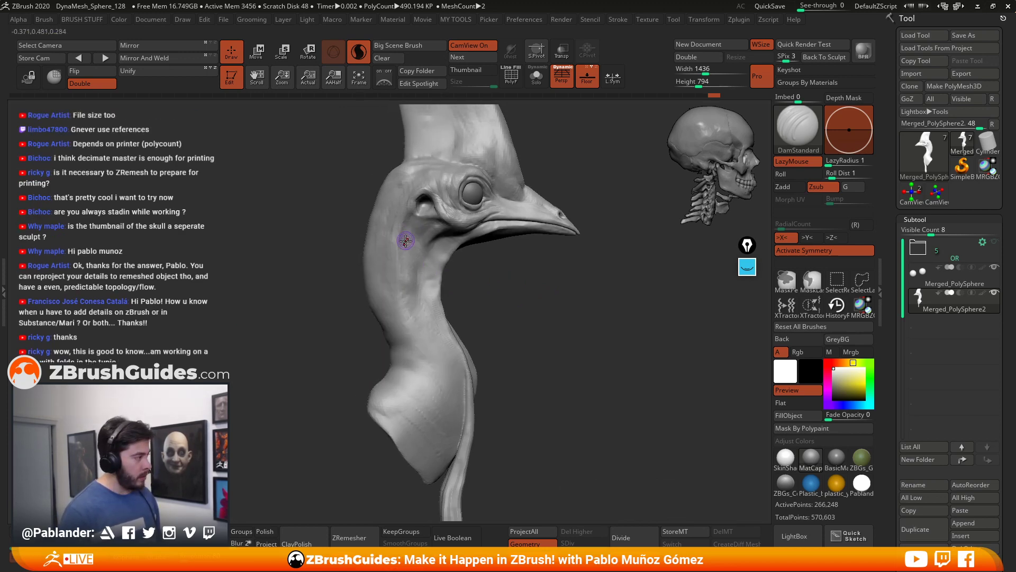
drag(413, 241, 364, 283)
mouse_move(476, 283)
mouse_down()
mouse_move(440, 278)
mouse_move(389, 221)
mouse_move(443, 283)
mouse_move(402, 285)
mouse_move(393, 263)
mouse_move(410, 296)
mouse_move(395, 317)
mouse_move(406, 293)
mouse_move(418, 307)
mouse_move(408, 342)
mouse_move(423, 357)
mouse_move(402, 382)
mouse_move(466, 357)
mouse_move(424, 372)
mouse_move(410, 288)
mouse_move(400, 310)
mouse_move(411, 242)
mouse_move(388, 246)
mouse_move(380, 225)
mouse_move(398, 214)
mouse_move(373, 260)
mouse_move(392, 263)
mouse_up()
ctrl+drag(523, 315, 520, 318)
drag(504, 266, 560, 314)
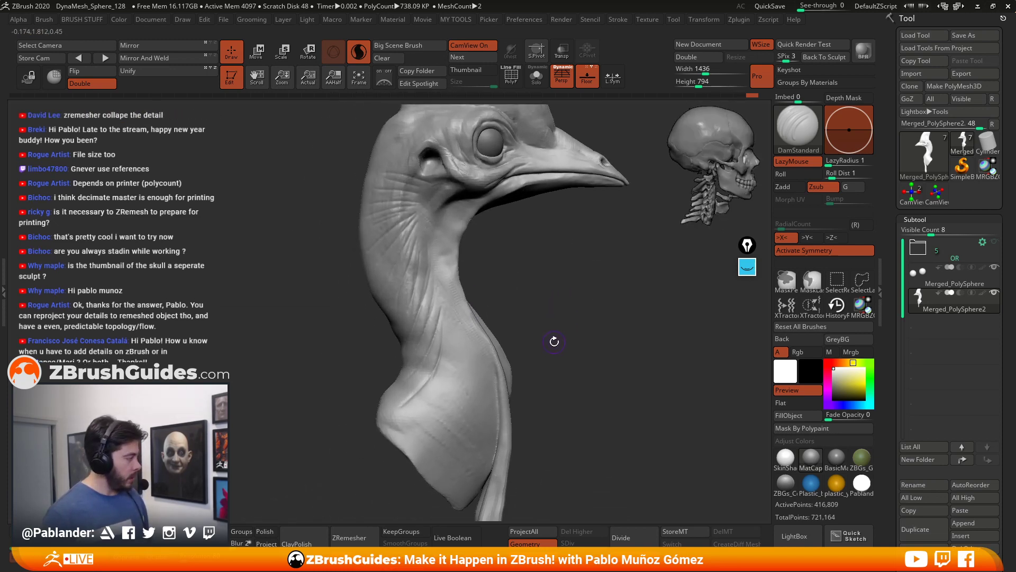
Step: Adjust the back corner of the neck base with a large Move brush
key(b)
key(m)
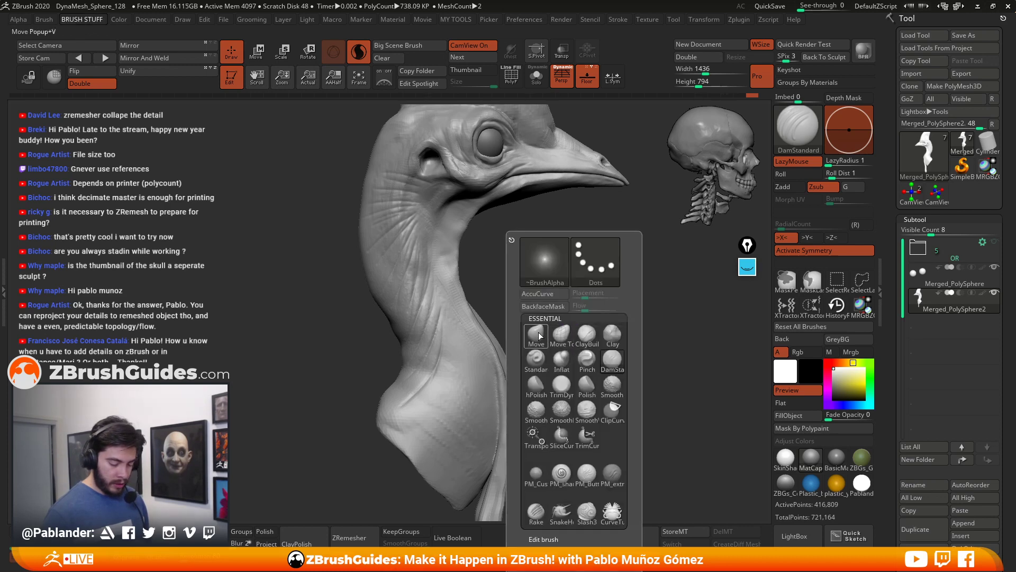
key(v)
key(space)
key(f)
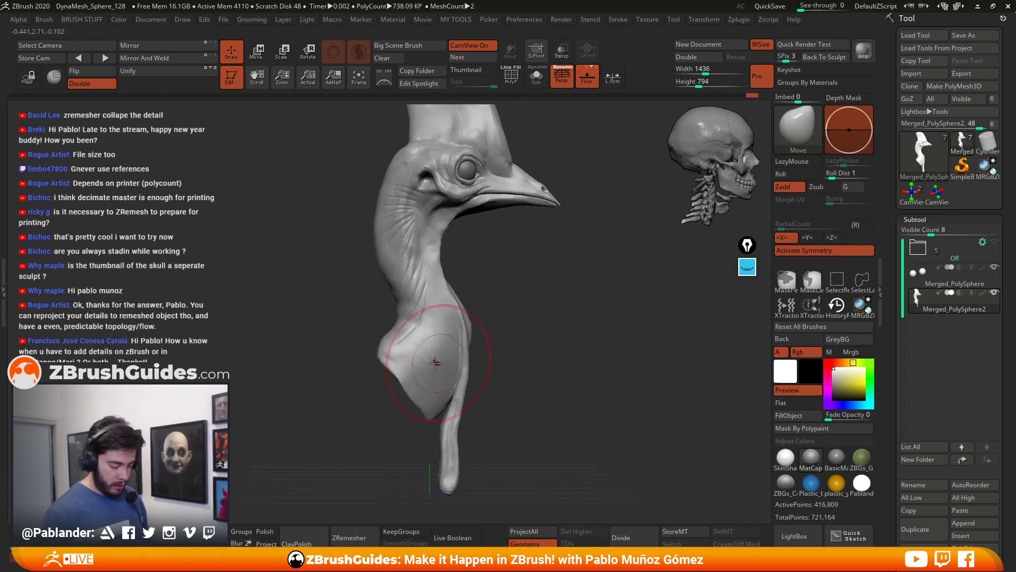
drag(385, 355, 387, 360)
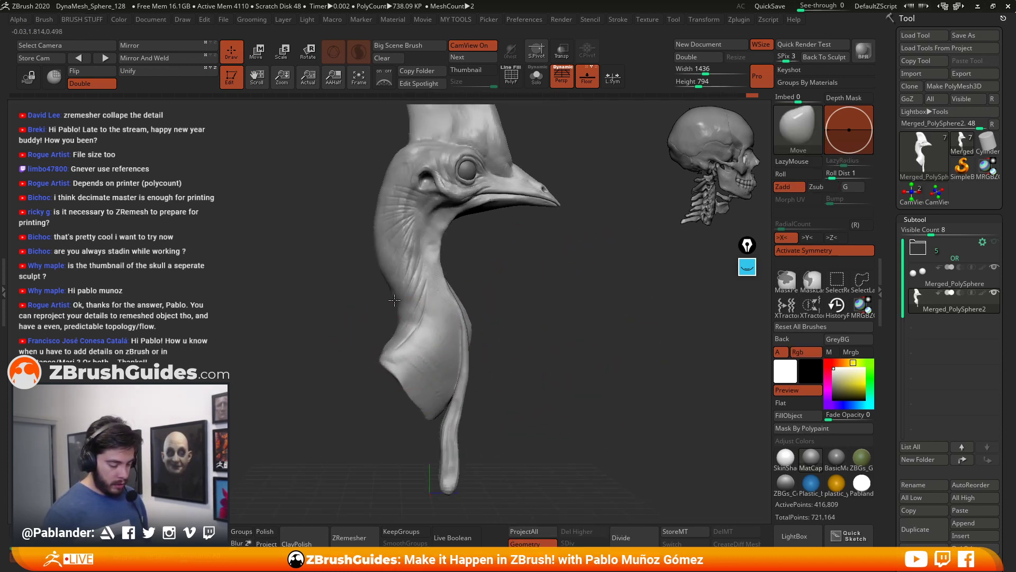
Step: Resize the Move brush and reshape the neck silhouette and wattles from the side and back
key(space)
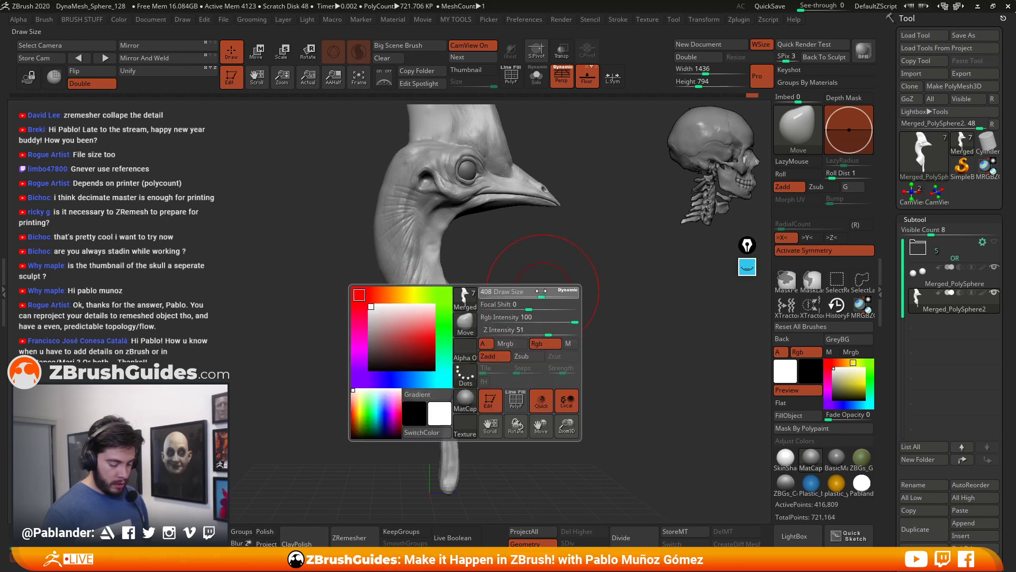
key(space)
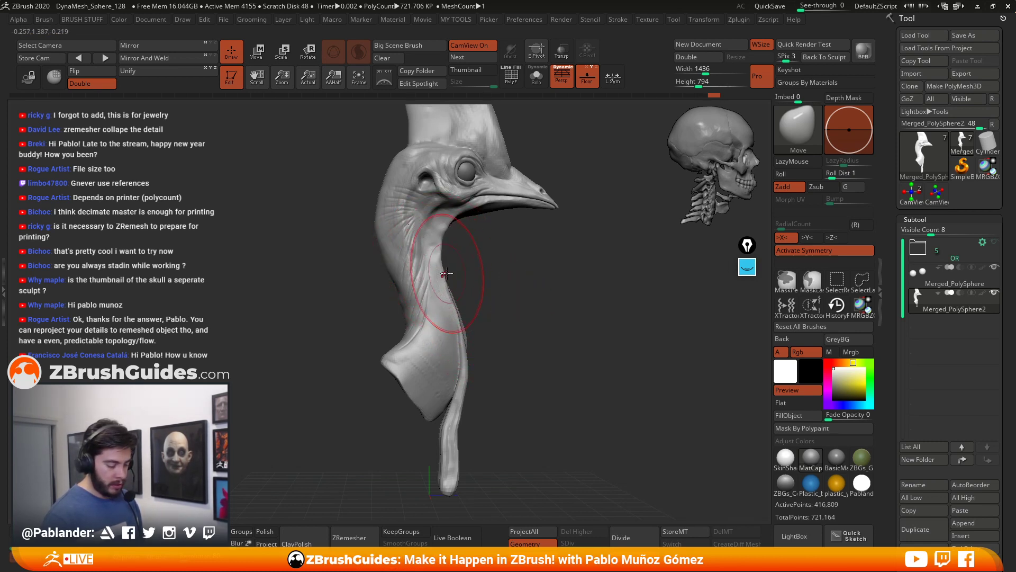
drag(454, 410, 457, 448)
mouse_move(524, 335)
mouse_down()
mouse_move(564, 331)
mouse_move(566, 316)
mouse_move(535, 330)
mouse_move(476, 329)
mouse_up()
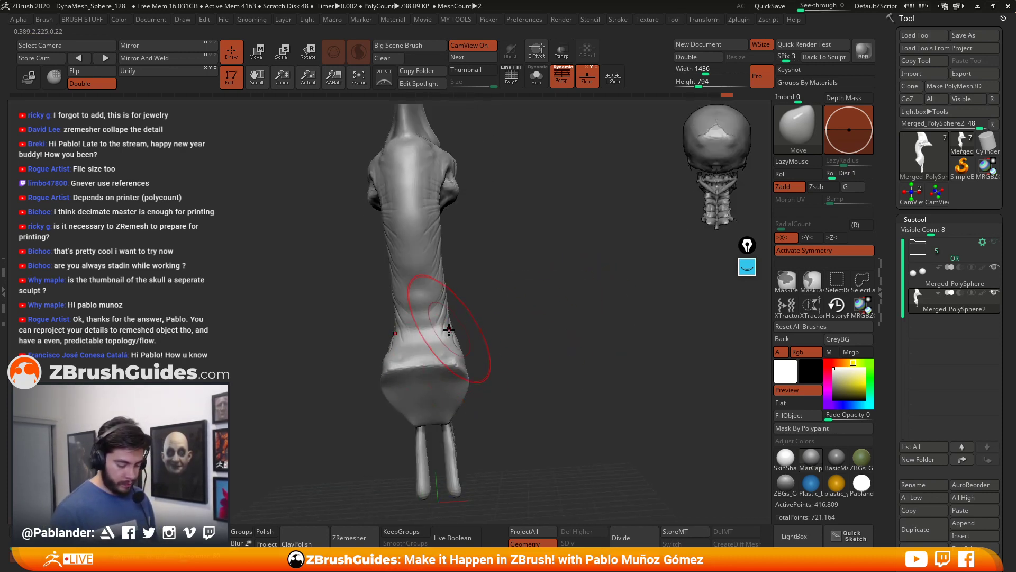
mouse_move(537, 321)
mouse_down()
mouse_move(451, 333)
mouse_move(442, 295)
mouse_move(444, 303)
mouse_move(498, 261)
mouse_up()
mouse_move(578, 306)
mouse_down()
mouse_move(531, 274)
mouse_move(560, 312)
mouse_up()
Step: Switch to the CurveTube brush, reduce its draw size to about 46, and frame the lower neck
key(space)
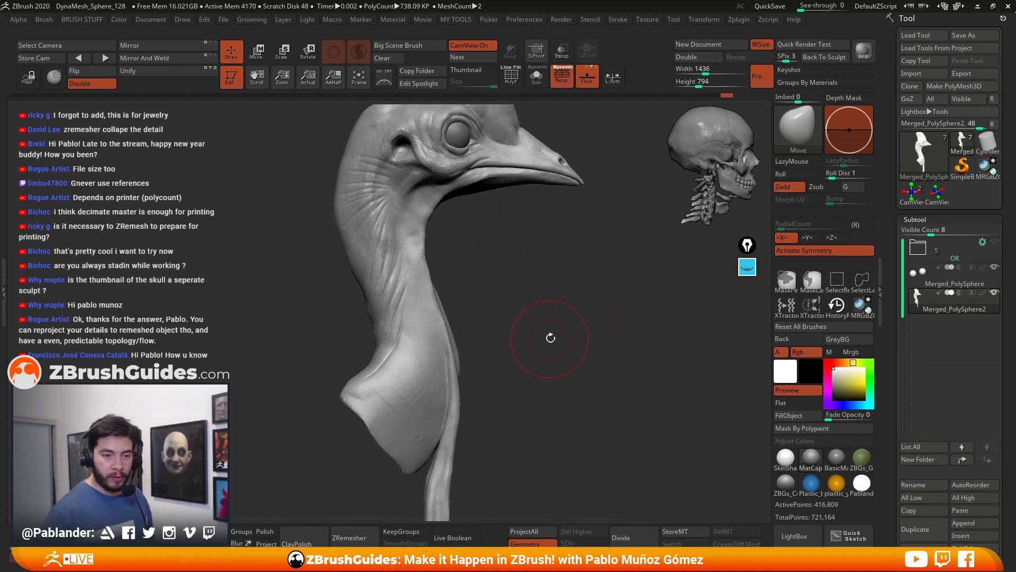
drag(546, 346, 547, 336)
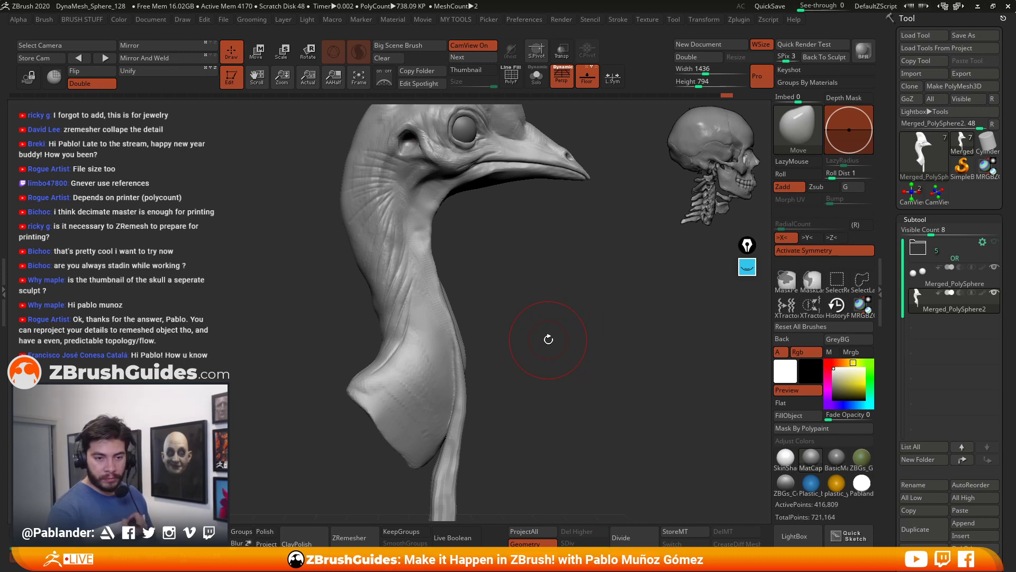
key(b)
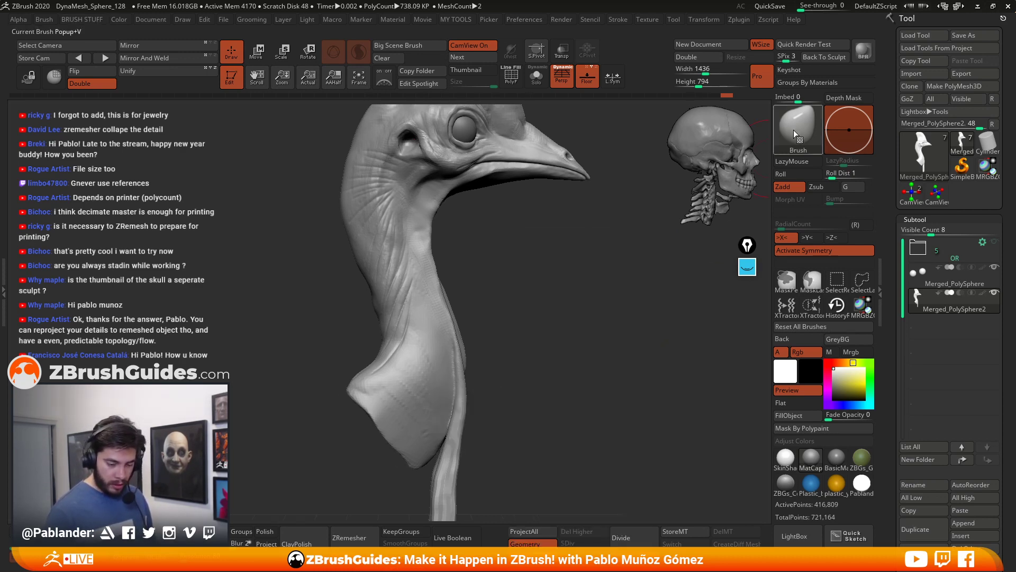
key(b)
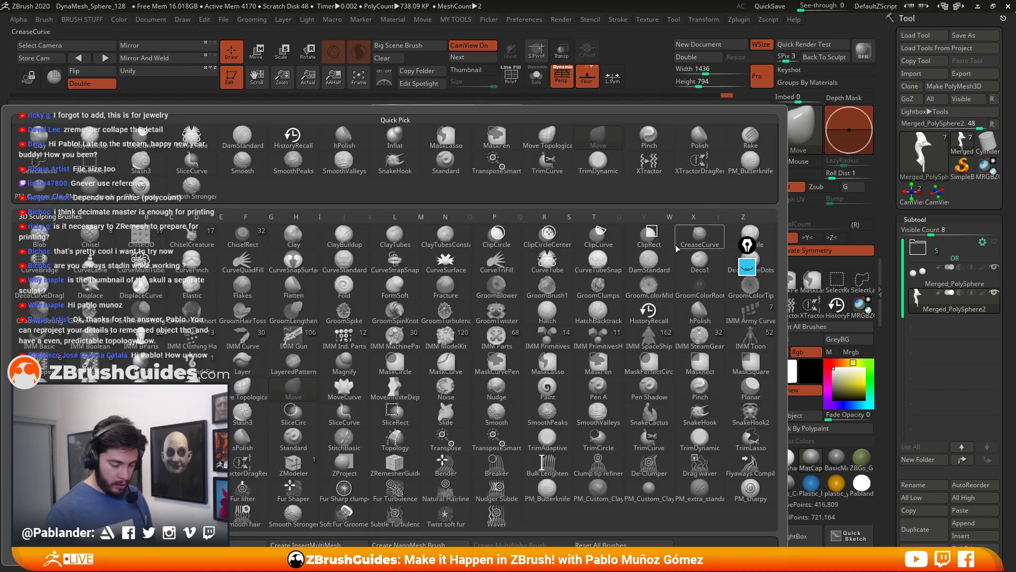
click(553, 271)
key(space)
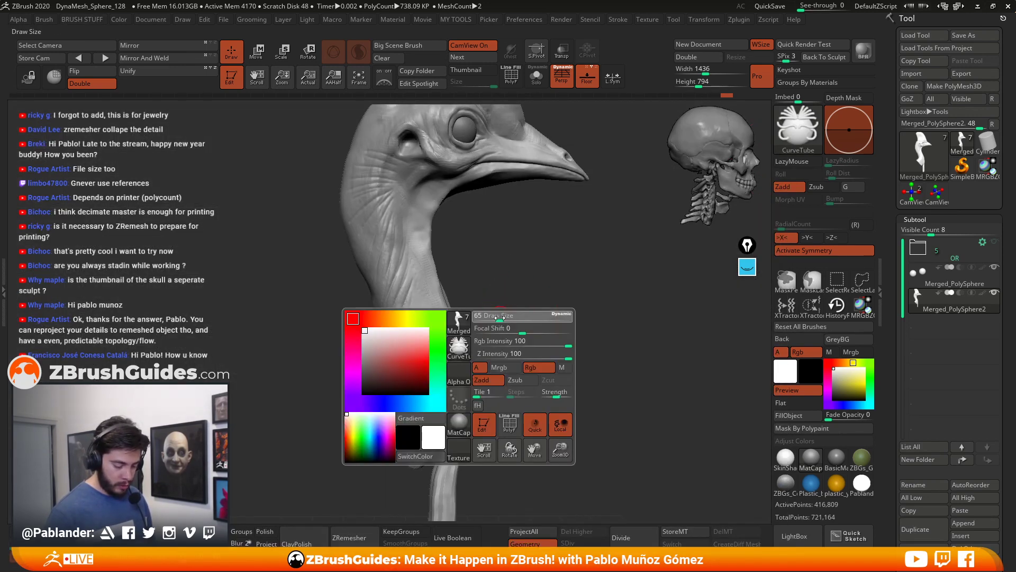
drag(499, 318, 495, 318)
mouse_move(505, 373)
alt+mouse_down()
mouse_move(512, 328)
mouse_move(539, 304)
alt+mouse_up()
key(space)
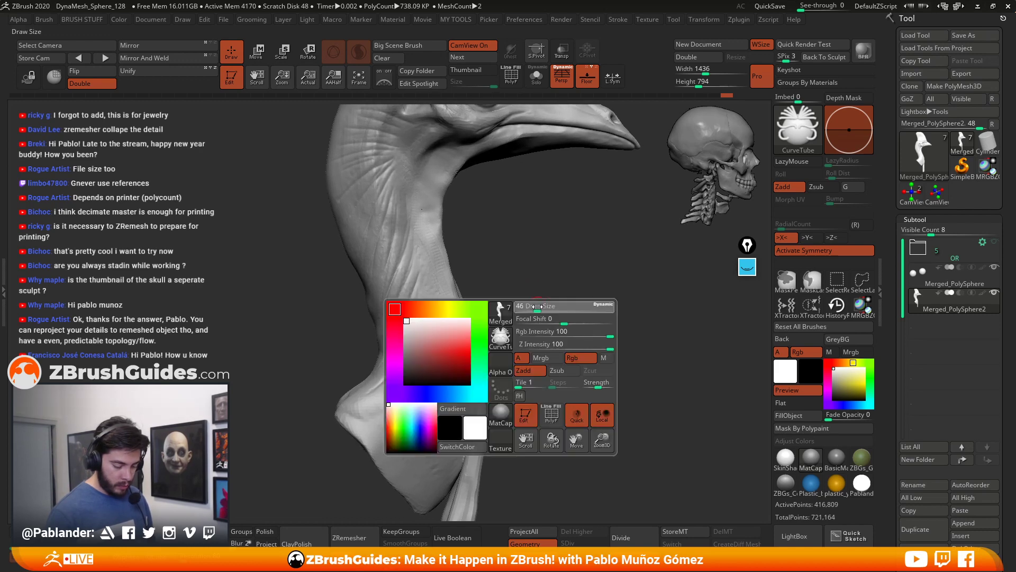
mouse_move(547, 267)
alt+mouse_down()
mouse_move(549, 290)
mouse_move(560, 283)
mouse_move(560, 318)
alt+mouse_up()
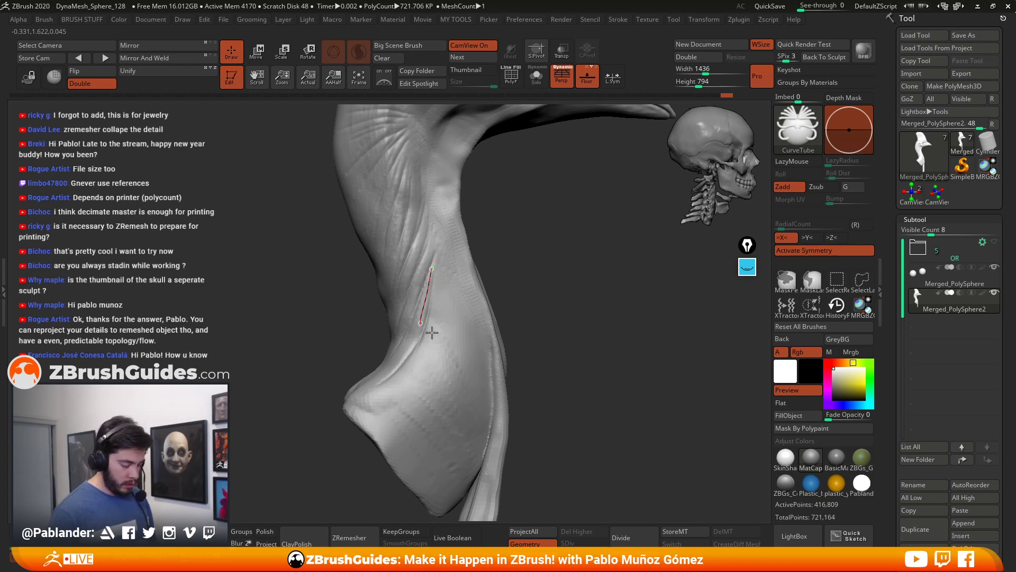
Step: Try to draw a curve tube down the side of the lower neck
key(ctrl+z)
drag(432, 269, 420, 329)
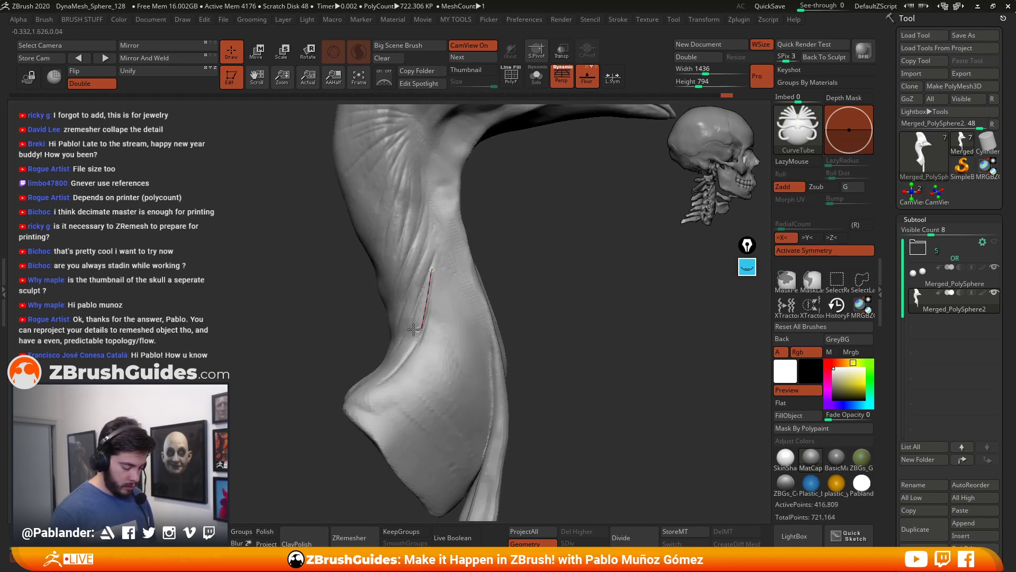
drag(387, 383, 387, 383)
drag(526, 313, 563, 319)
key(ctrl+z)
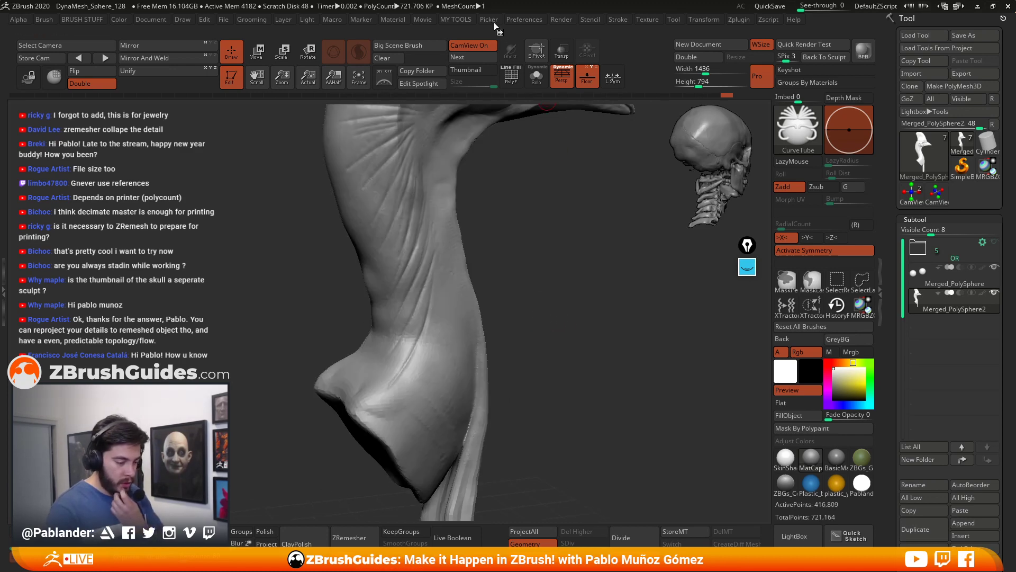
Step: Set the picker depth to Cont Z and draw a zigzag curve tube from the neck's side down to the base edge
click(490, 23)
click(524, 67)
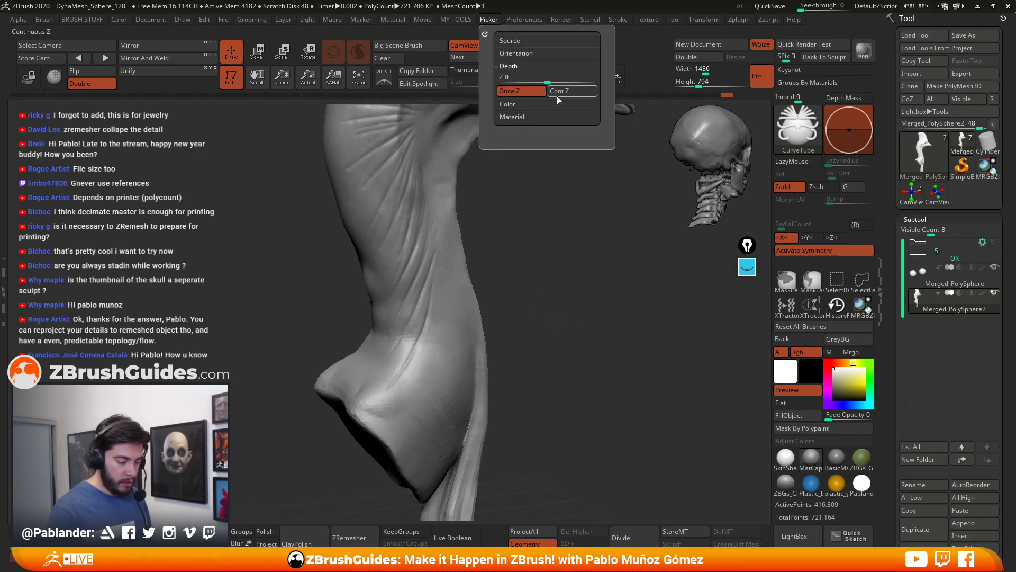
click(567, 94)
mouse_move(566, 339)
alt+mouse_down()
mouse_move(564, 307)
mouse_move(568, 336)
alt+mouse_up()
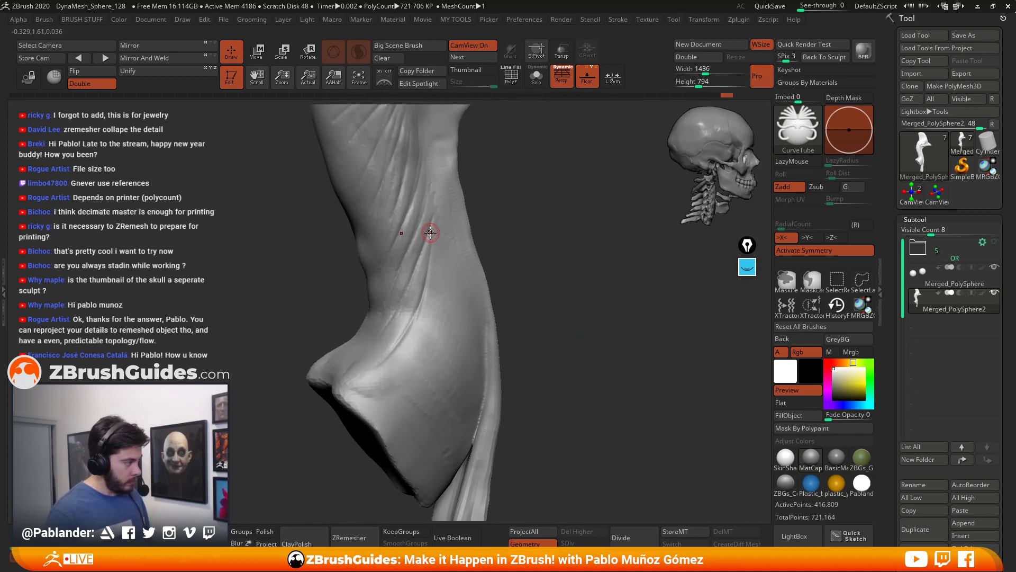
mouse_move(430, 233)
mouse_down()
mouse_move(422, 253)
mouse_move(428, 248)
mouse_up()
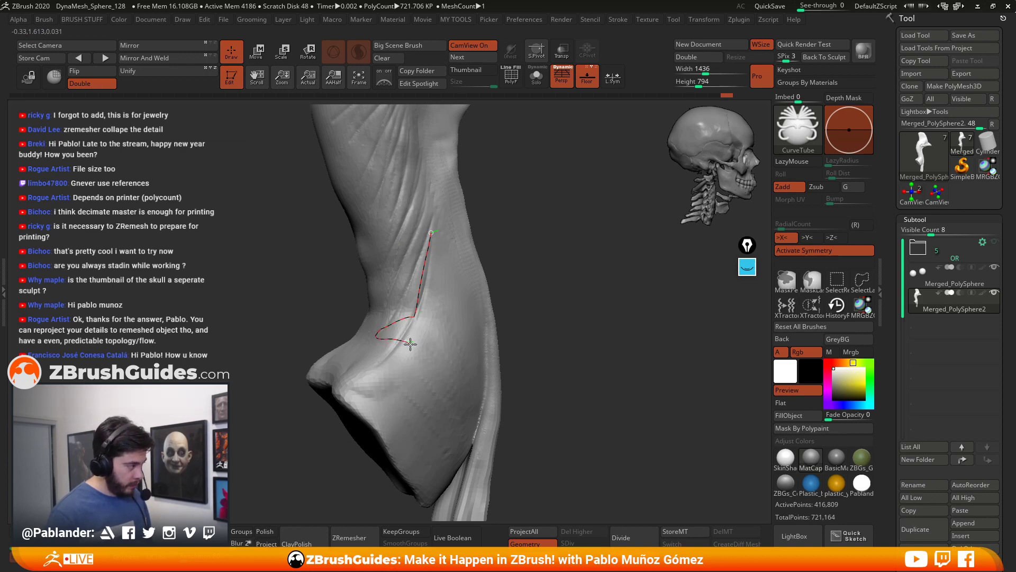
drag(377, 408, 377, 409)
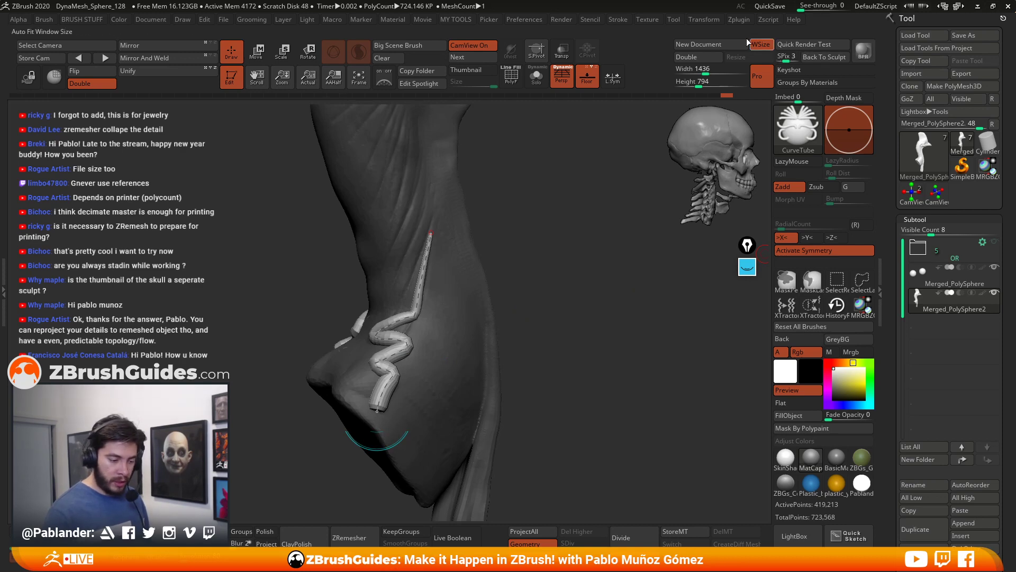
Step: Dock the Stroke palette in the side tray and turn off the Size curve modifier
click(618, 19)
mouse_move(618, 34)
mouse_down()
mouse_move(857, 50)
mouse_move(968, 134)
mouse_up()
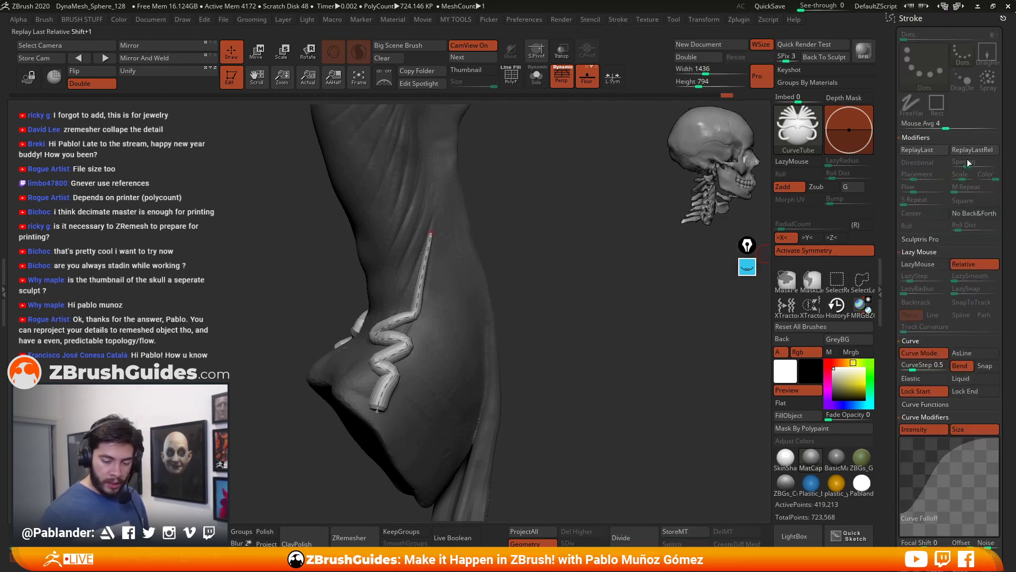
click(891, 450)
click(977, 429)
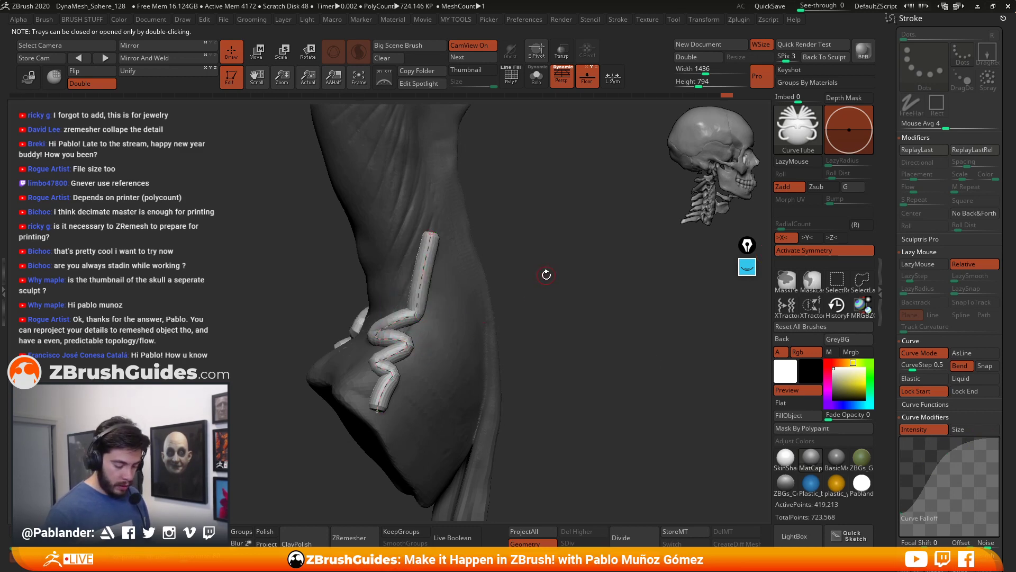
Step: Update the zigzag tube to a thinner, uniform width by adjusting the draw size, and release its curve
key(space)
drag(542, 275, 532, 257)
click(414, 294)
key(space)
click(420, 296)
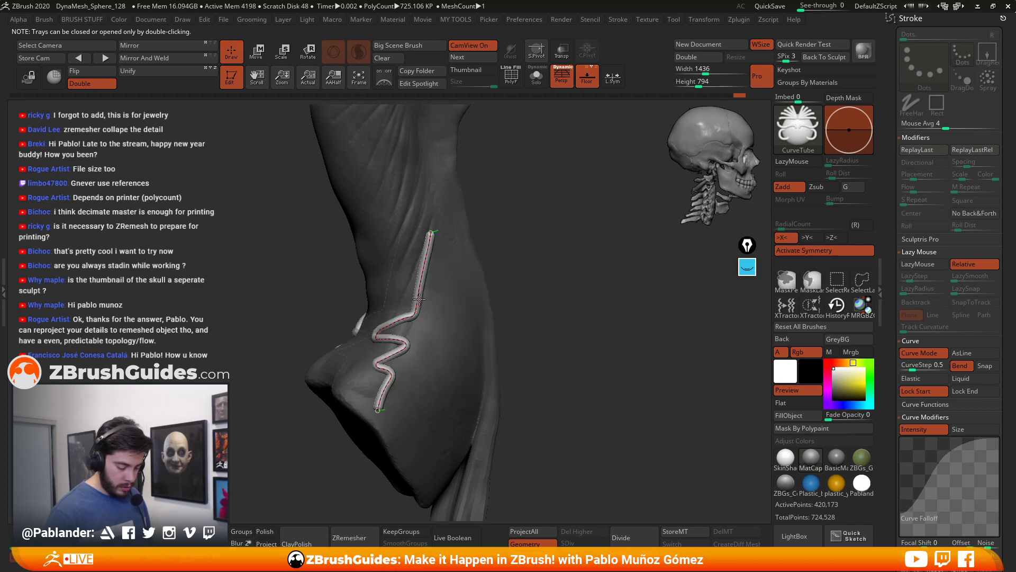
mouse_move(560, 296)
mouse_down()
mouse_move(680, 288)
mouse_move(564, 287)
mouse_up()
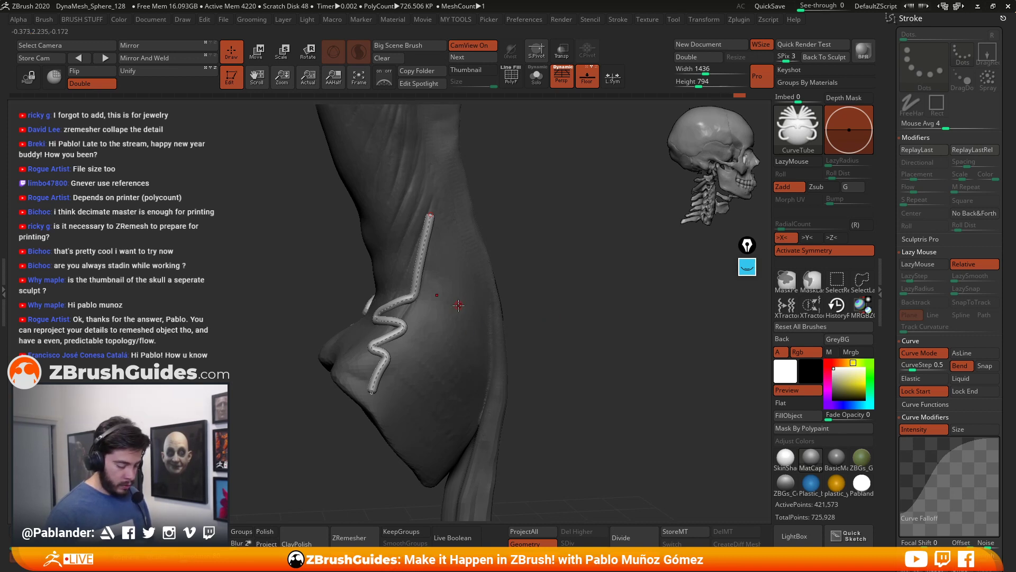
click(434, 259)
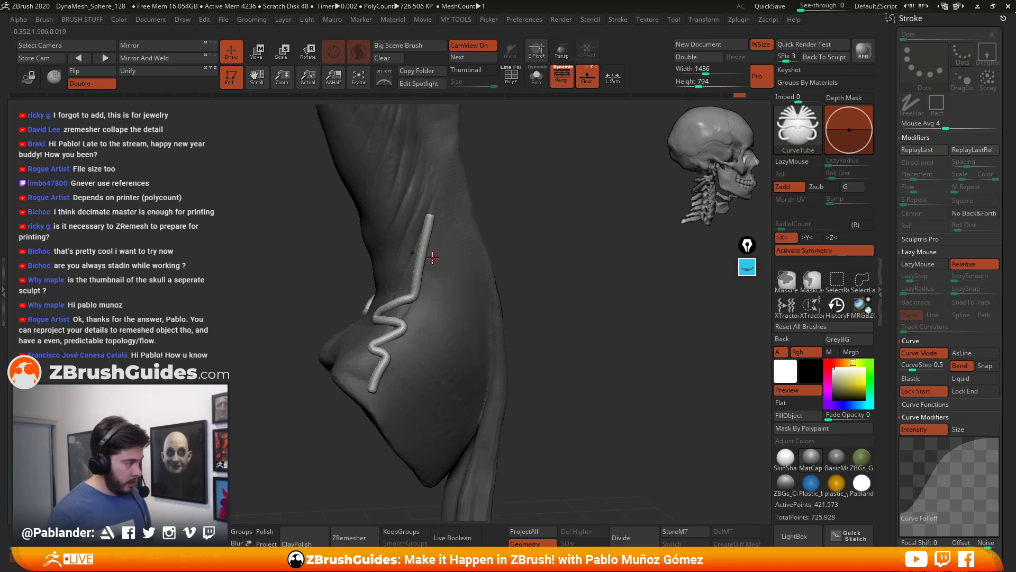
Step: Draw several short, bent curve tubes beside the zigzag tube, continuing down toward the edge of the neck base
drag(419, 298, 422, 299)
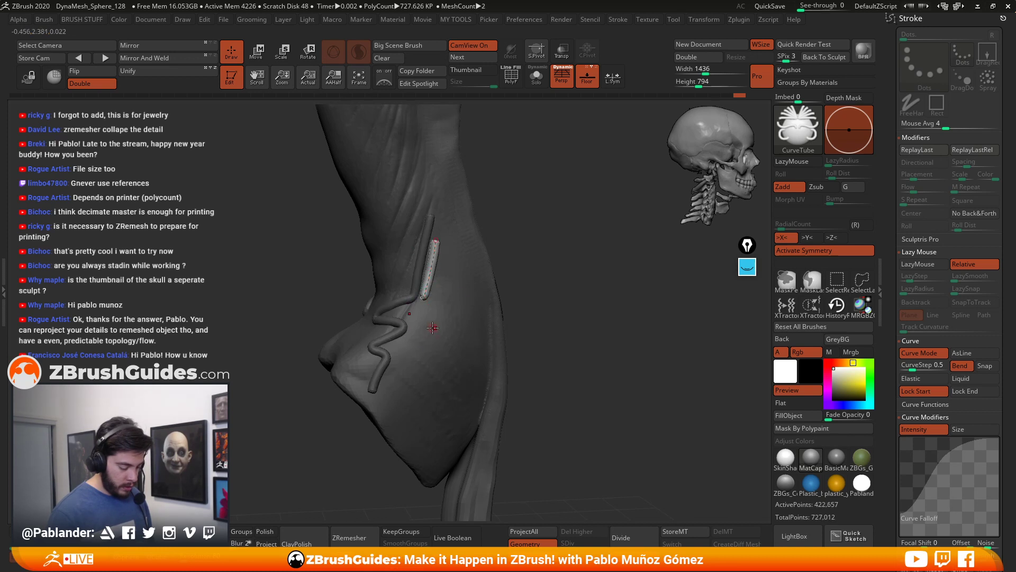
key(ctrl+z)
click(389, 314)
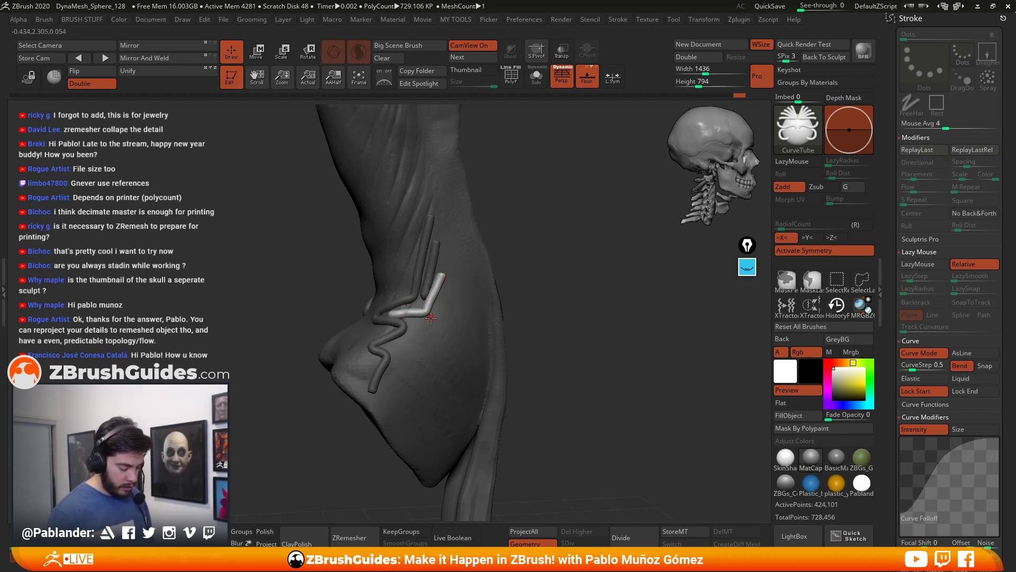
click(390, 344)
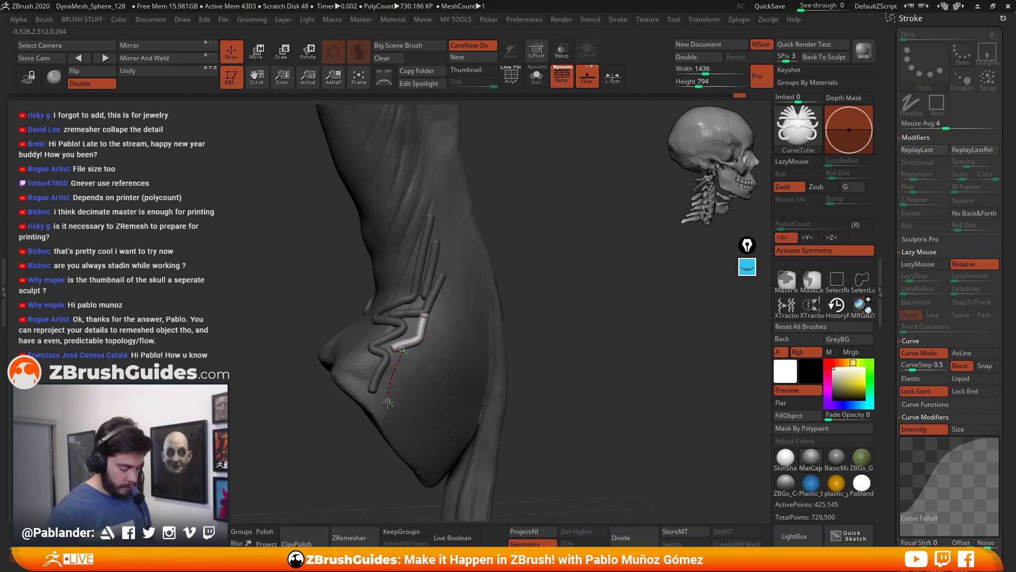
drag(387, 398, 387, 400)
drag(396, 370, 424, 383)
mouse_move(513, 281)
mouse_down()
mouse_move(546, 288)
mouse_move(562, 274)
mouse_move(536, 313)
mouse_up()
key(ctrl+z)
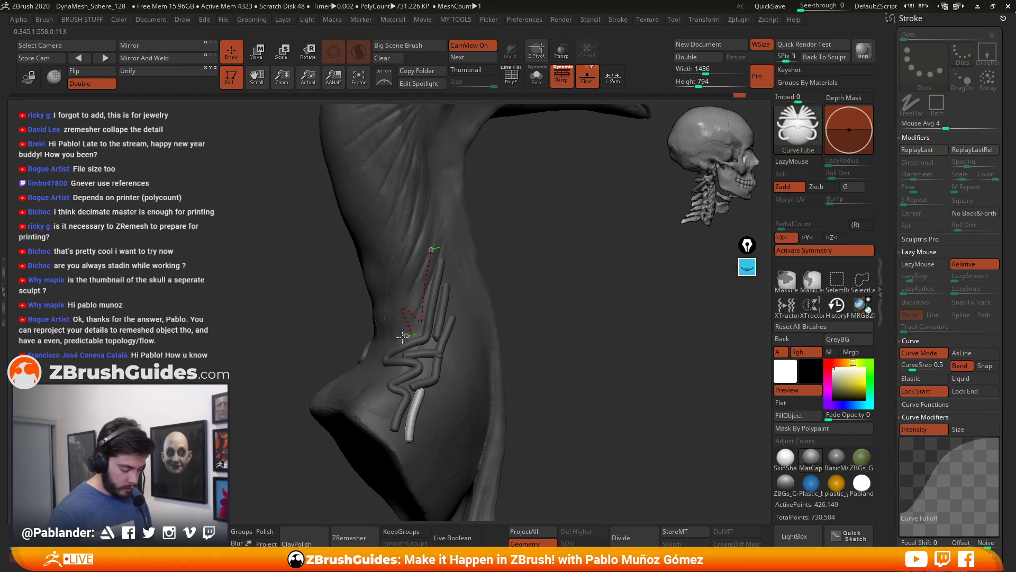
drag(379, 373, 391, 351)
key(ctrl+z)
drag(430, 256, 426, 281)
drag(394, 334, 392, 335)
key(ctrl+z)
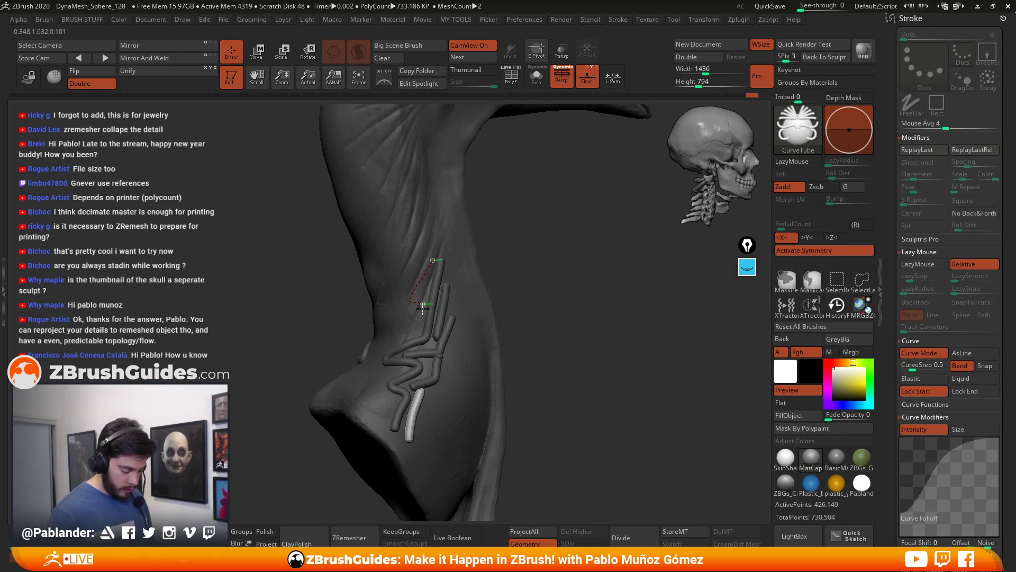
click(397, 339)
drag(521, 273, 522, 273)
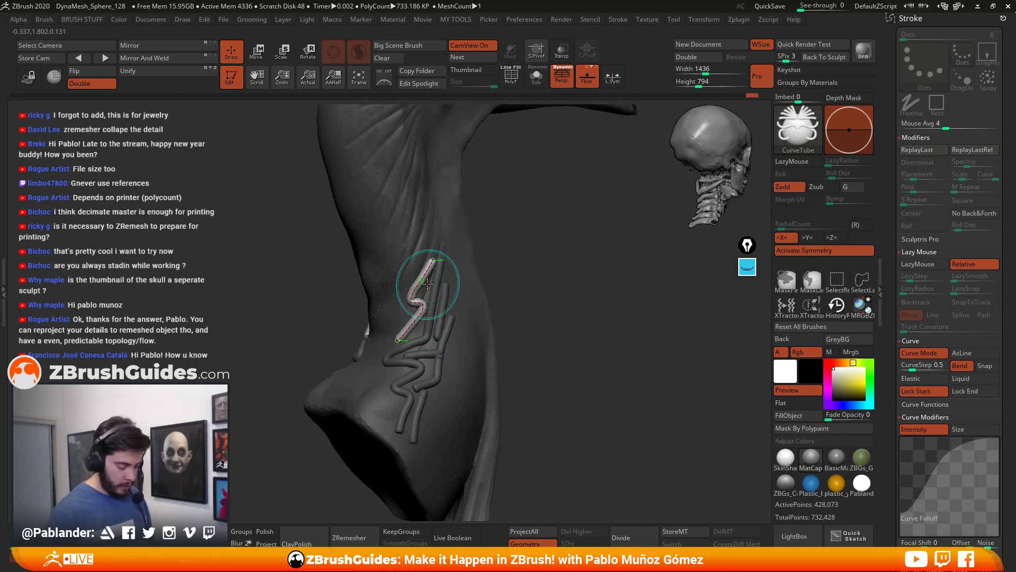
key(ctrl+z)
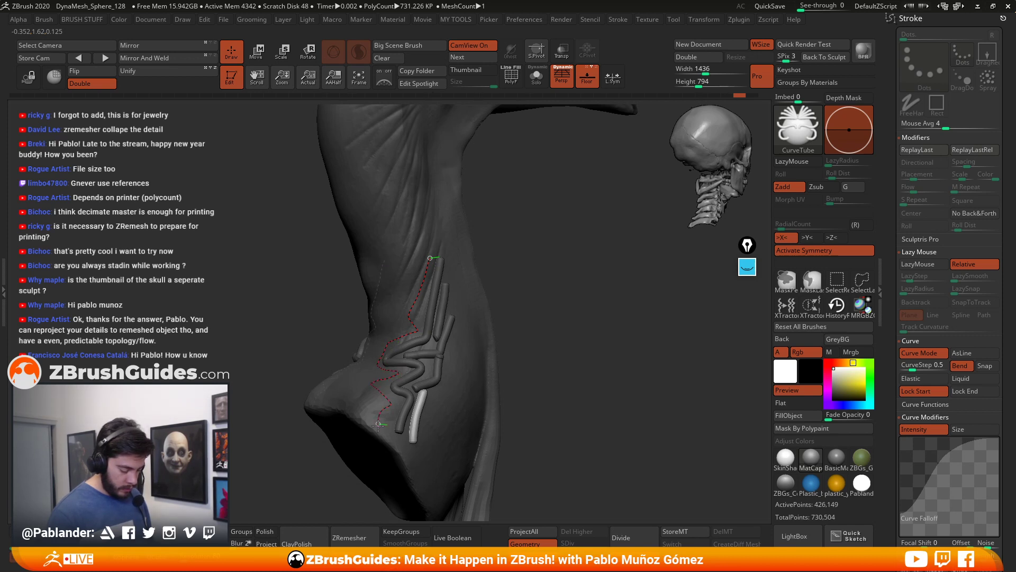
Step: Draw a long zigzag curve tube from the neck's side down to the base edge, plus a shorter hooked tube above it
click(378, 422)
drag(521, 291, 524, 293)
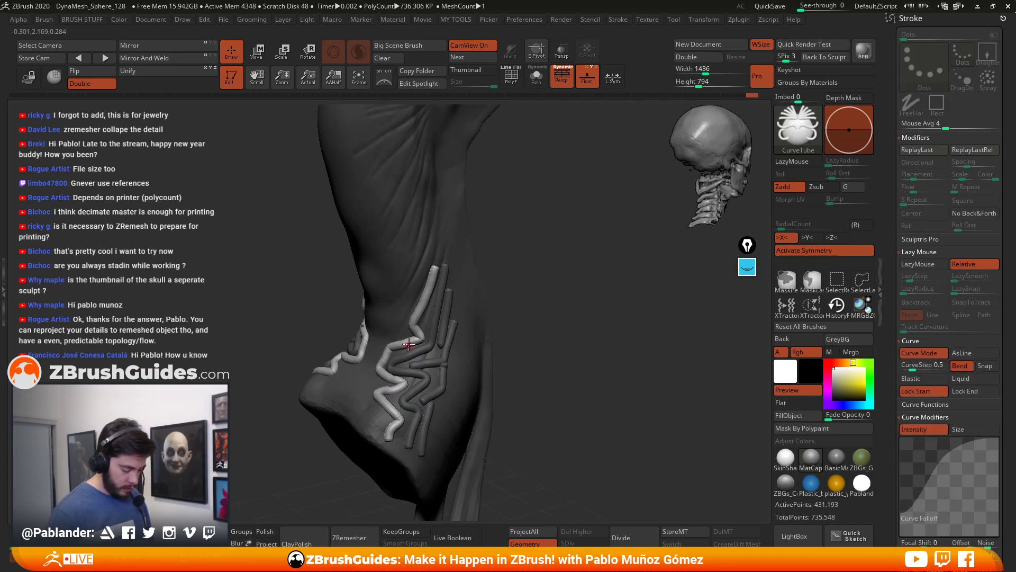
drag(549, 242, 526, 283)
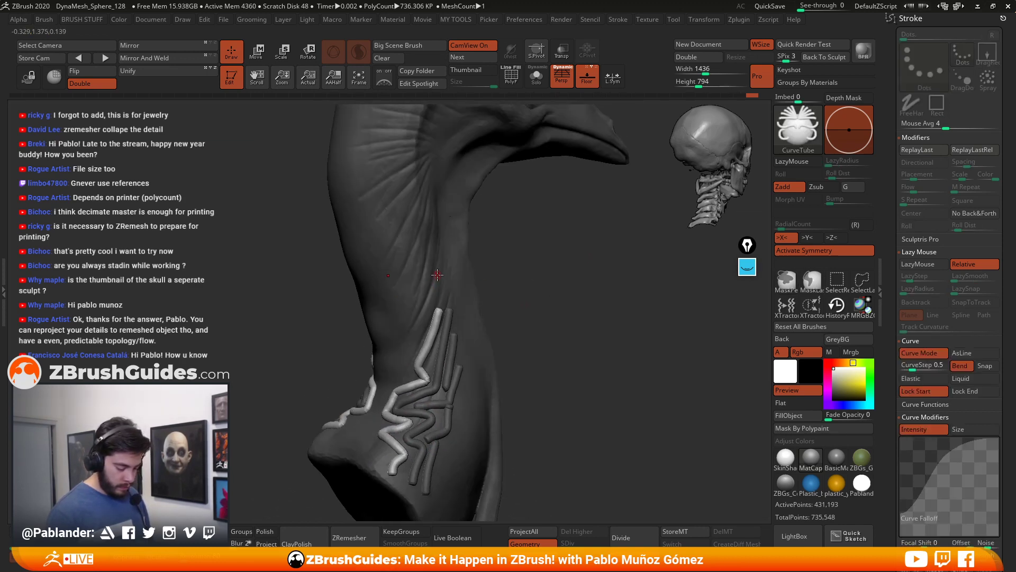
drag(412, 371, 393, 381)
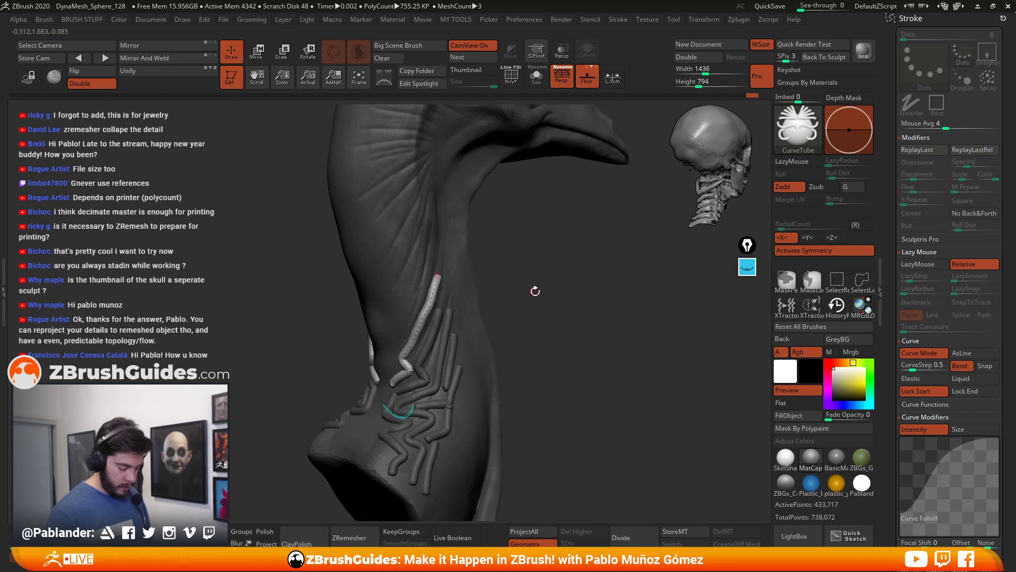
drag(532, 291, 546, 305)
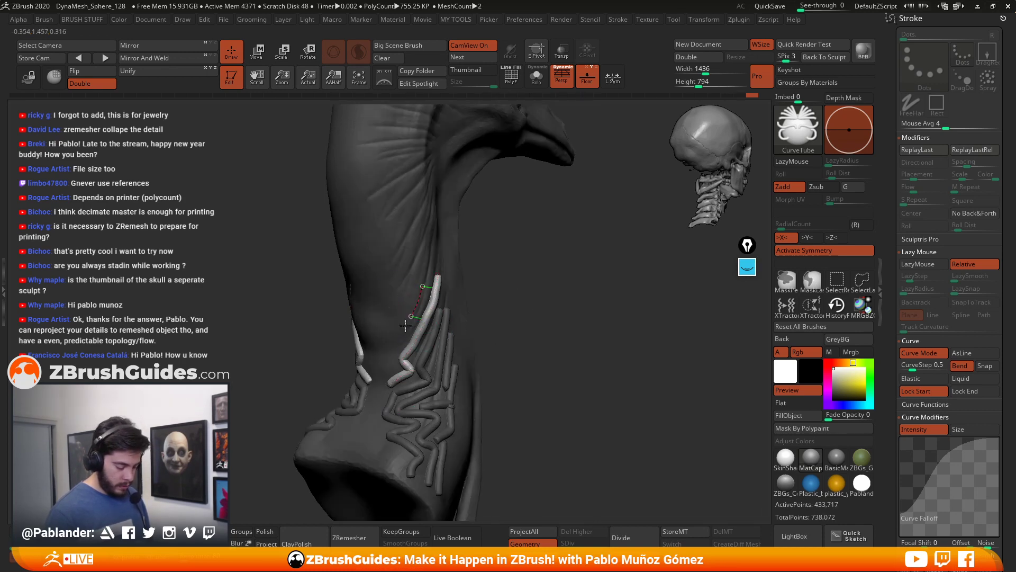
Step: Draw two slanted curve tubes higher up the neck's side, above the hooked tube
right_drag(426, 284, 399, 335)
drag(379, 424, 411, 381)
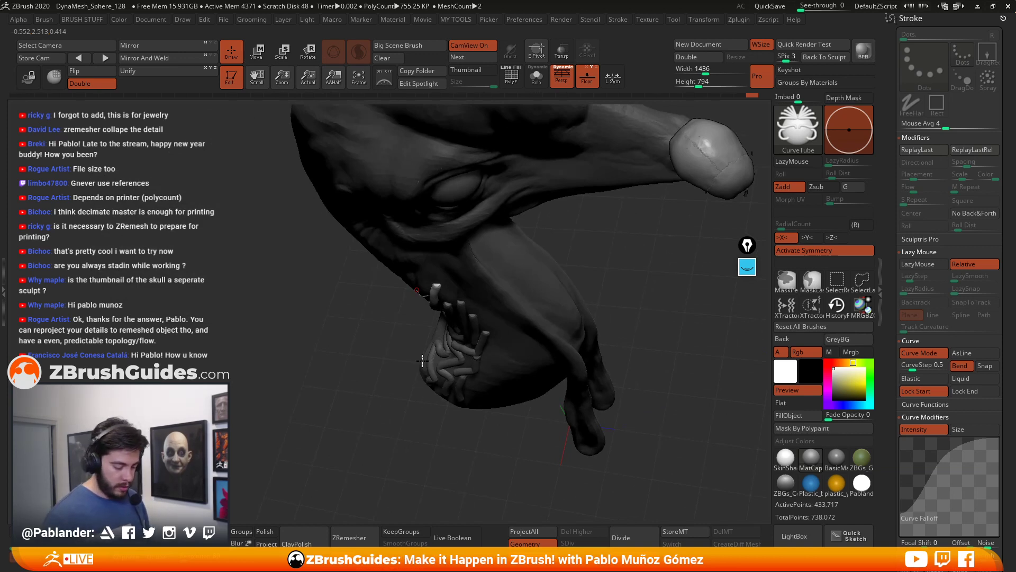
drag(426, 348, 490, 357)
drag(568, 317, 425, 299)
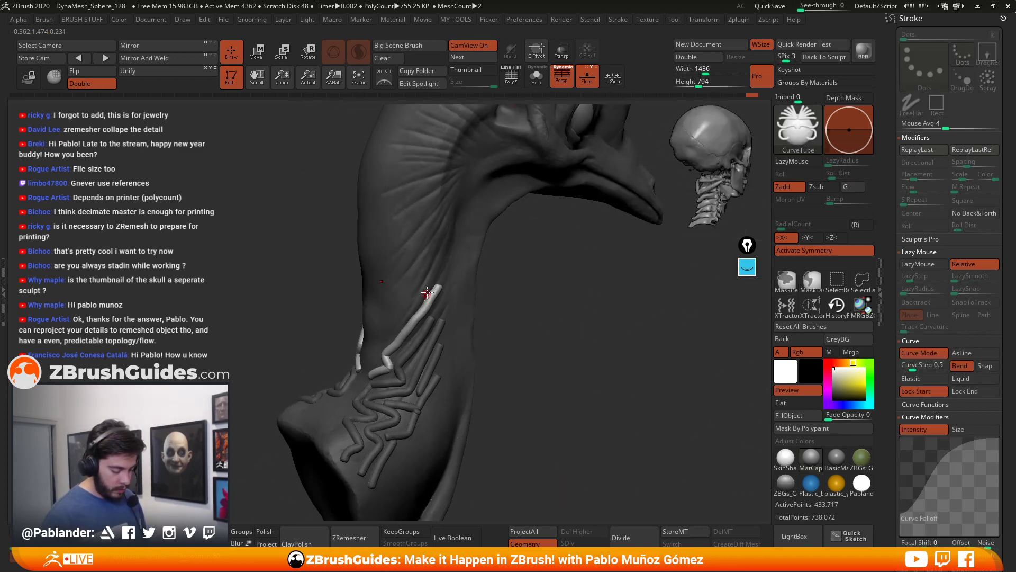
drag(392, 337, 393, 337)
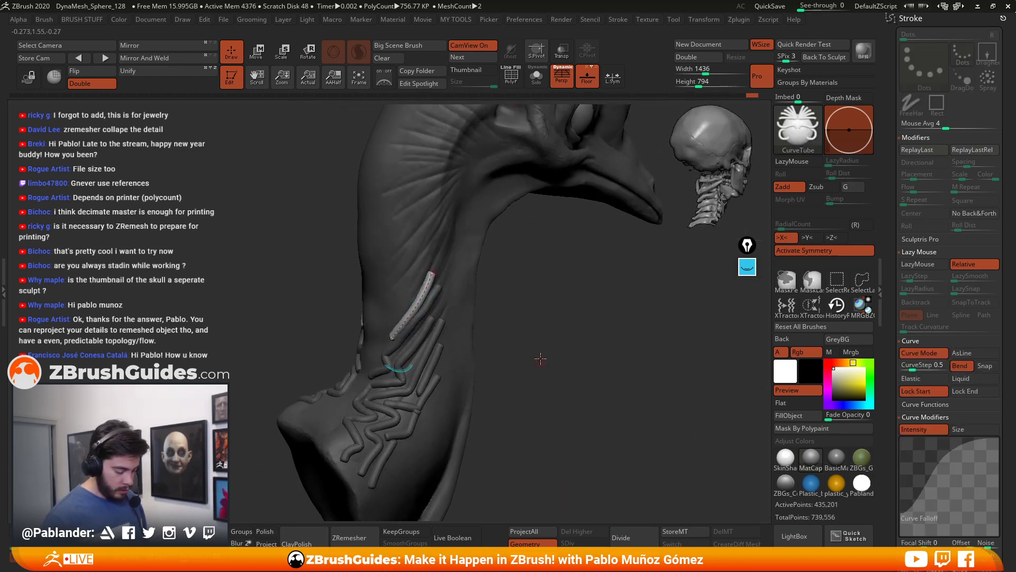
alt+drag(538, 355, 543, 337)
key(ctrl+z)
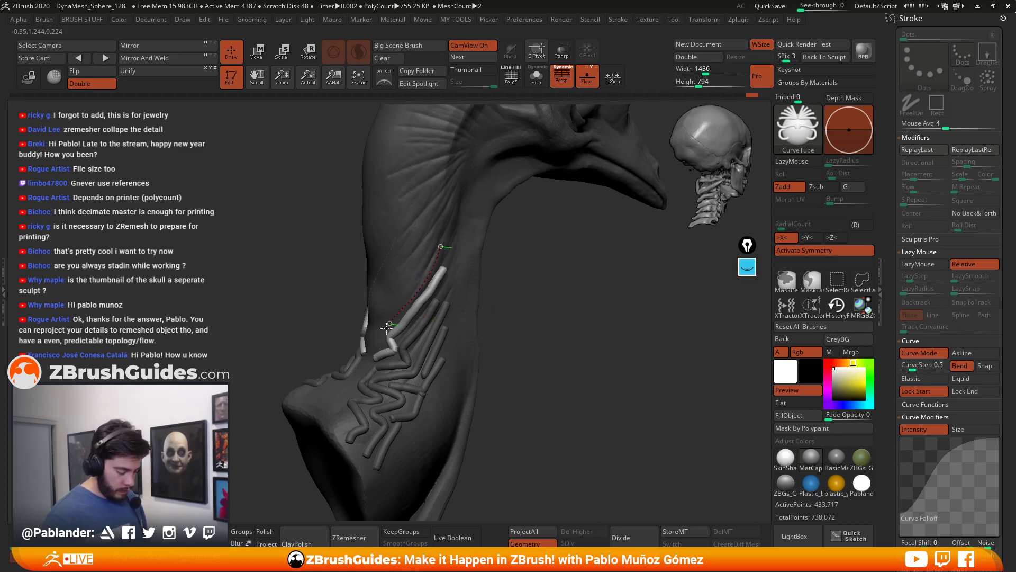
drag(385, 344, 386, 315)
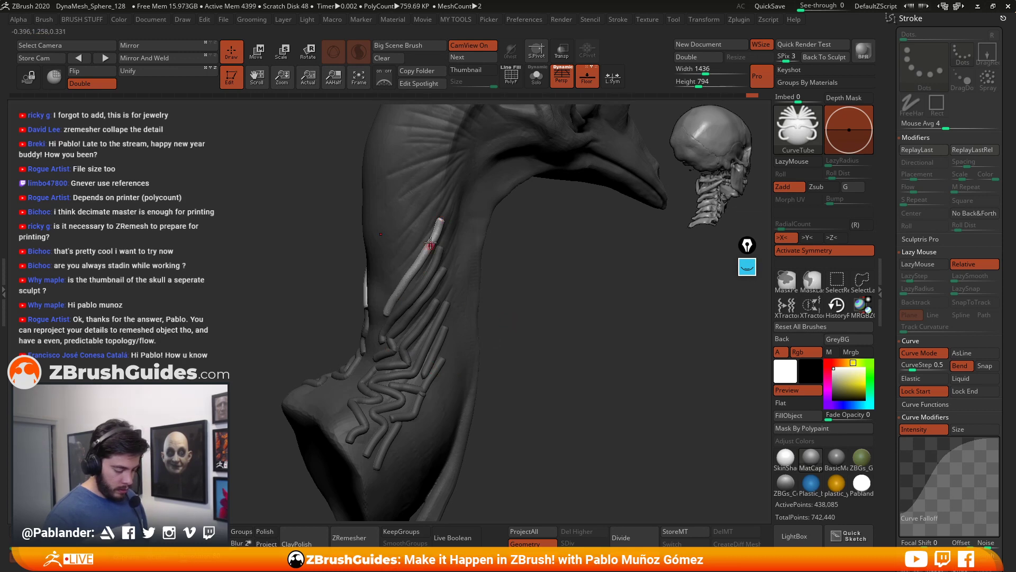
drag(394, 280, 384, 293)
Step: Draw zigzag curve tubes across the back of the neck base and a short symmetrical tube meeting at the centre line
mouse_move(508, 357)
mouse_down()
mouse_move(545, 356)
mouse_move(548, 292)
mouse_move(517, 356)
mouse_move(533, 406)
mouse_move(550, 365)
mouse_move(542, 397)
mouse_move(542, 358)
mouse_move(577, 352)
mouse_move(556, 313)
mouse_move(483, 411)
mouse_up()
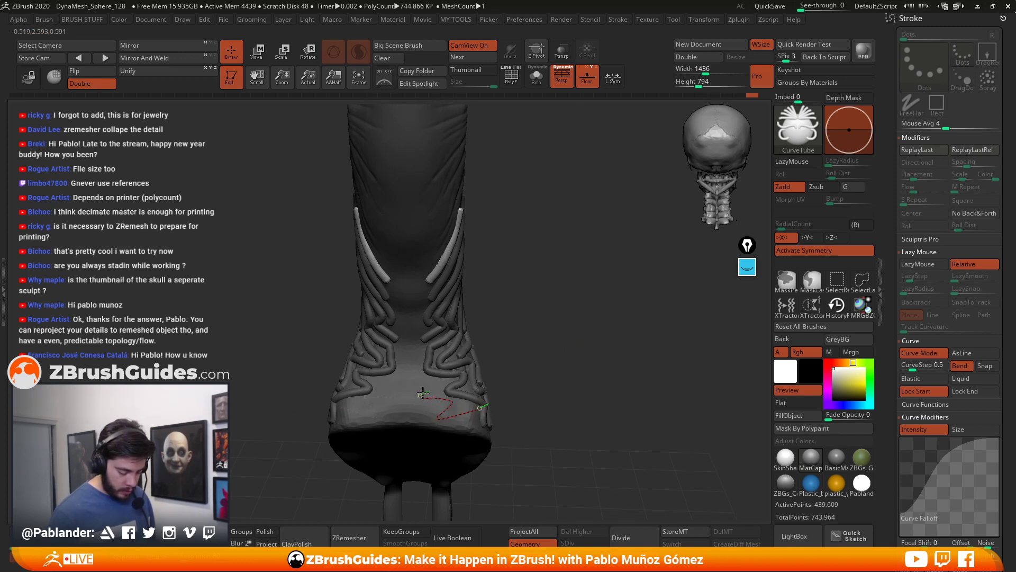
drag(419, 374, 420, 374)
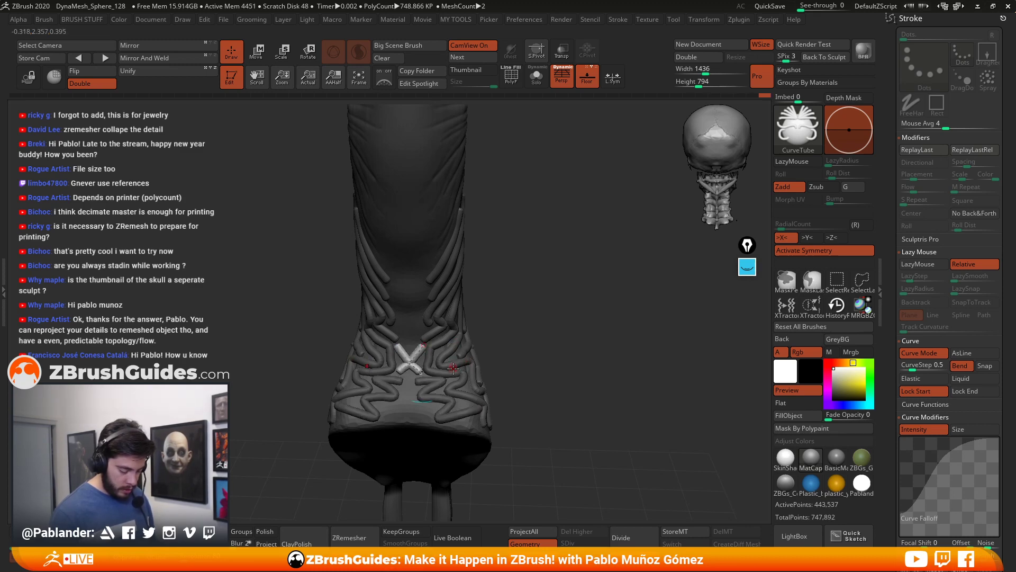
key(ctrl+z)
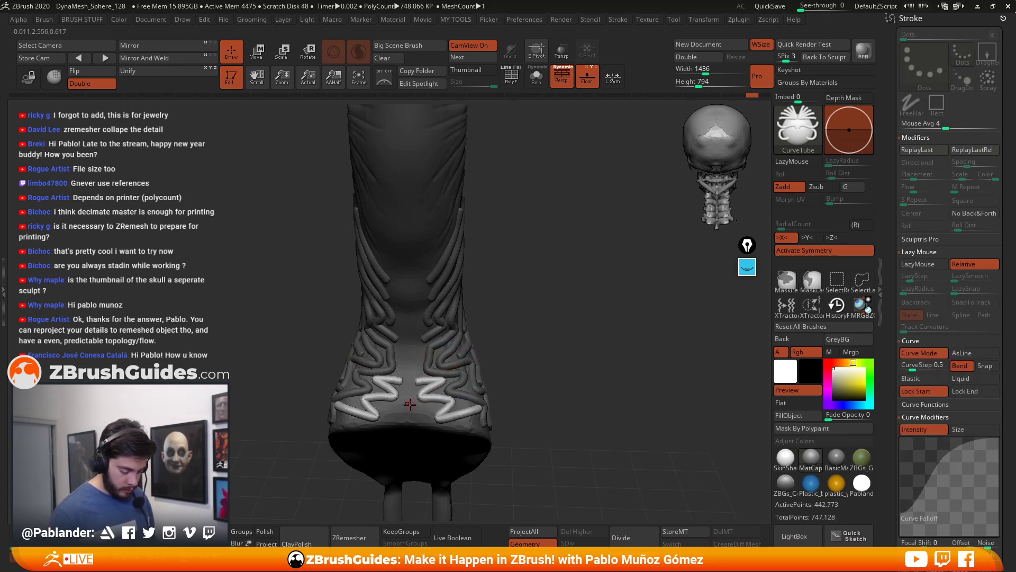
drag(415, 412, 439, 403)
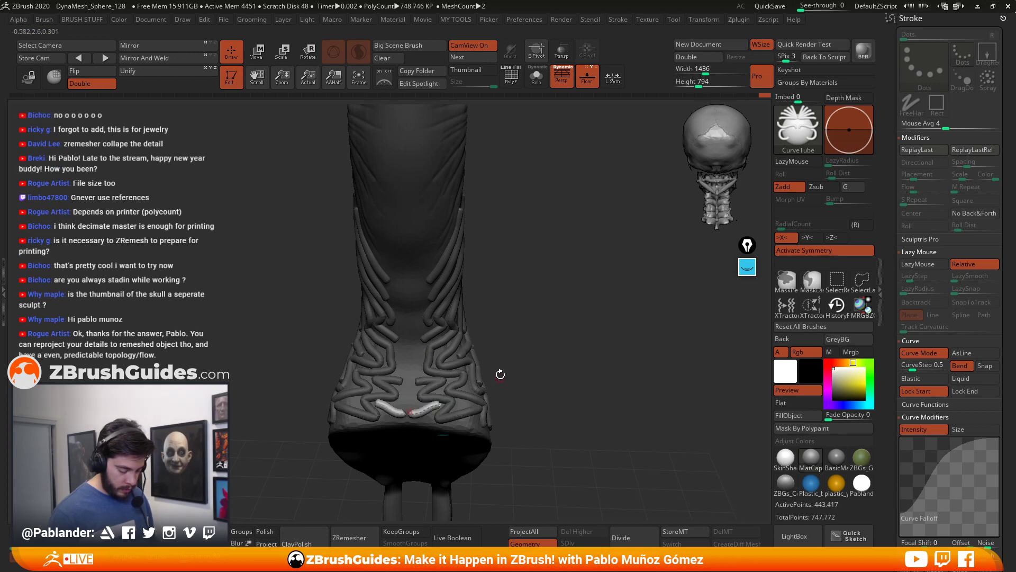
Step: Check the curve tubes from the side of the neck and clear the mask from the sculpt
mouse_move(500, 323)
mouse_down()
mouse_move(539, 284)
mouse_move(596, 325)
mouse_move(557, 337)
mouse_move(452, 281)
mouse_up()
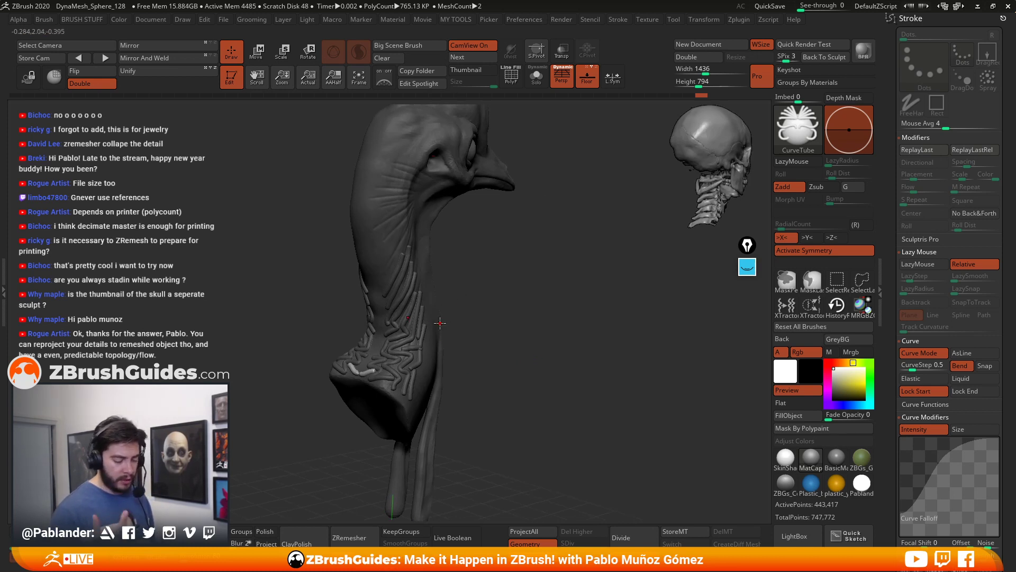
mouse_move(509, 316)
mouse_down()
mouse_move(515, 343)
mouse_move(468, 314)
mouse_up()
mouse_move(562, 299)
mouse_down()
mouse_move(529, 327)
mouse_move(533, 318)
mouse_up()
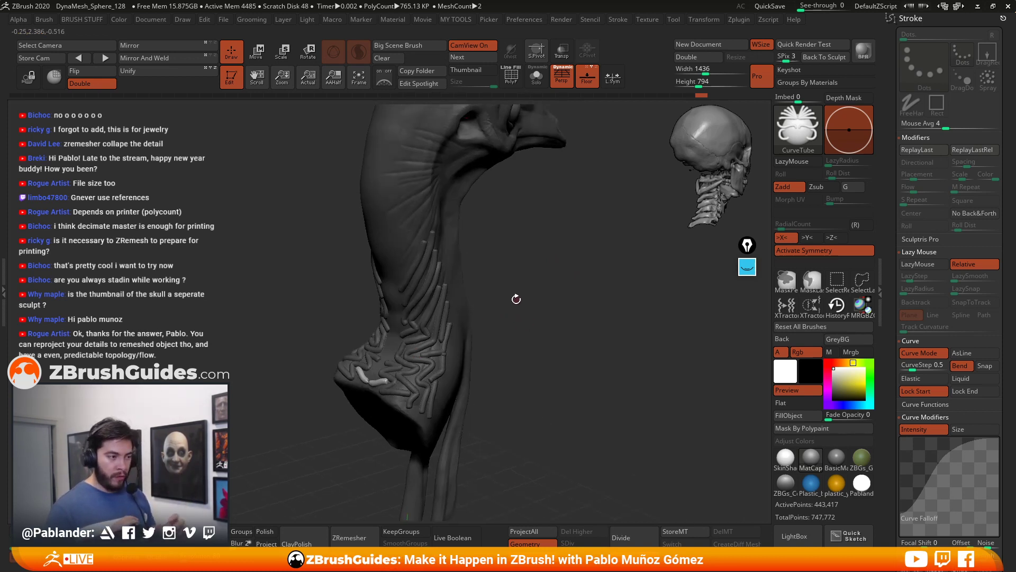
drag(519, 344, 541, 364)
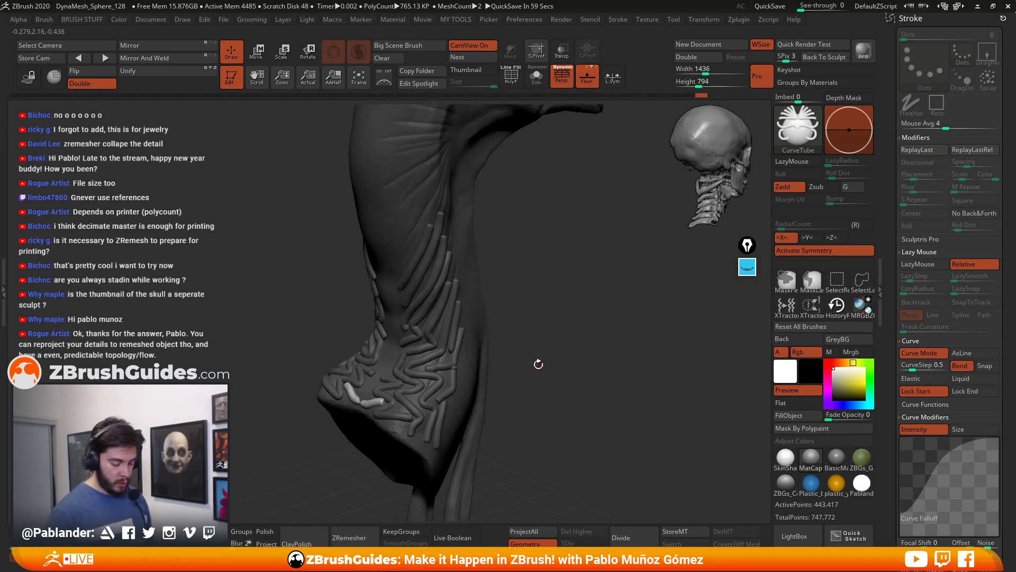
drag(538, 325, 550, 331)
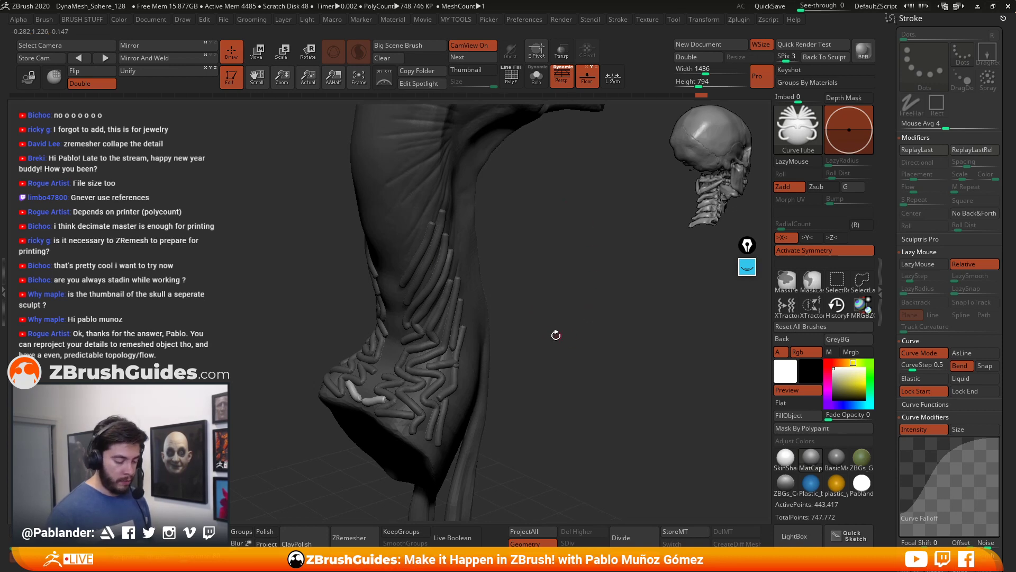
mouse_move(559, 326)
mouse_down()
mouse_move(565, 308)
mouse_move(560, 316)
mouse_up()
key(ctrl)
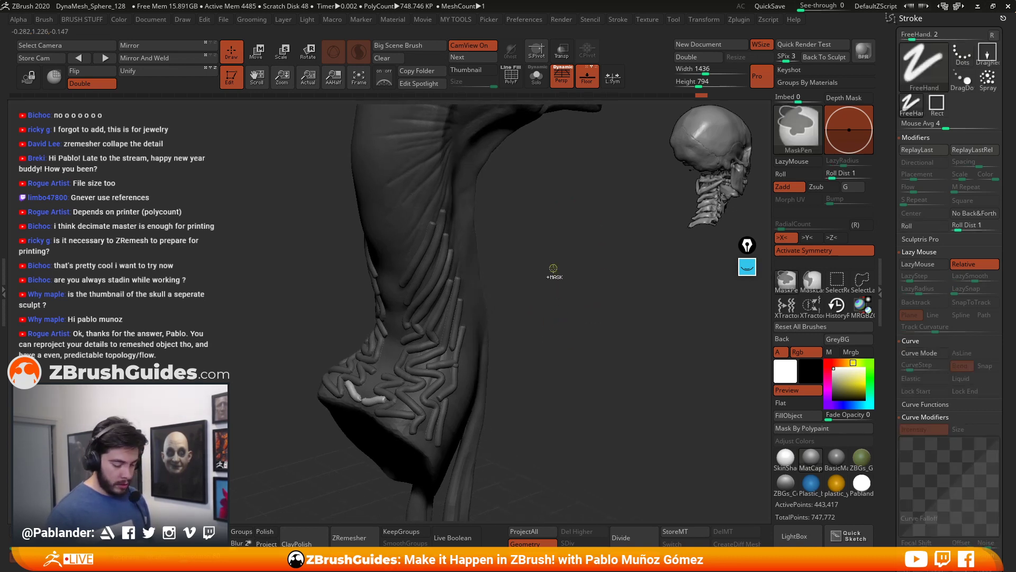
mouse_move(554, 279)
ctrl+mouse_down()
mouse_move(564, 339)
mouse_move(562, 313)
mouse_move(569, 324)
ctrl+mouse_up()
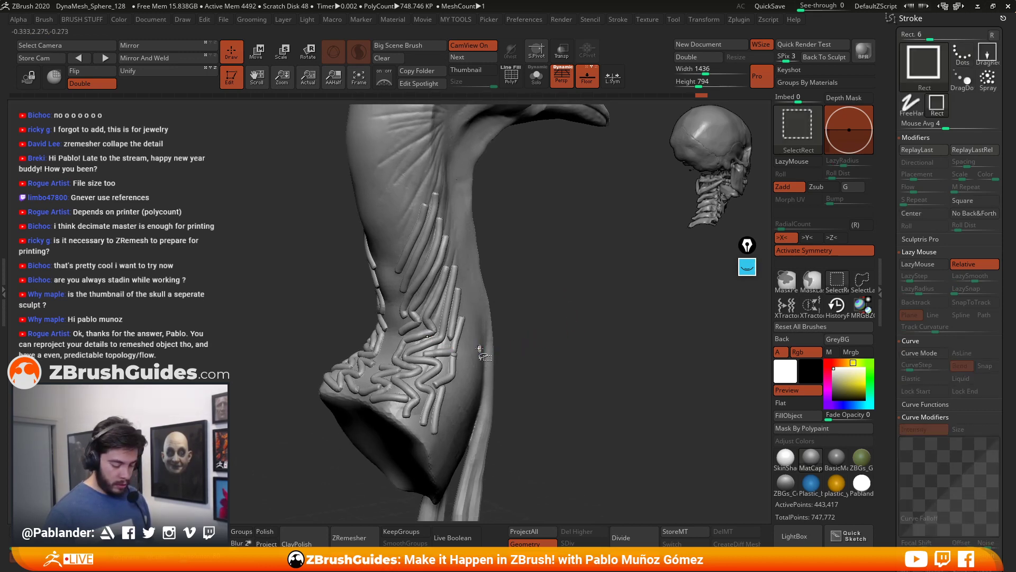
Step: Display the polyframe and isolate the curve tubes by hiding the bust's other polygroups
click(511, 77)
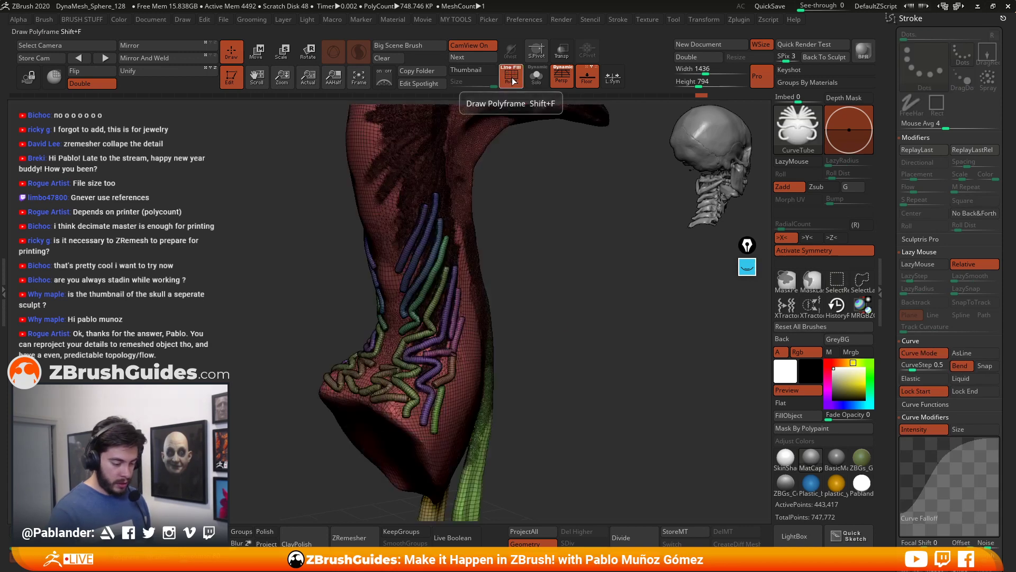
click(511, 77)
alt+drag(545, 180, 565, 289)
click(511, 77)
ctrl+shift+click(422, 377)
ctrl+shift+drag(466, 364, 482, 388)
ctrl+shift+click(429, 415)
ctrl+shift+click(429, 414)
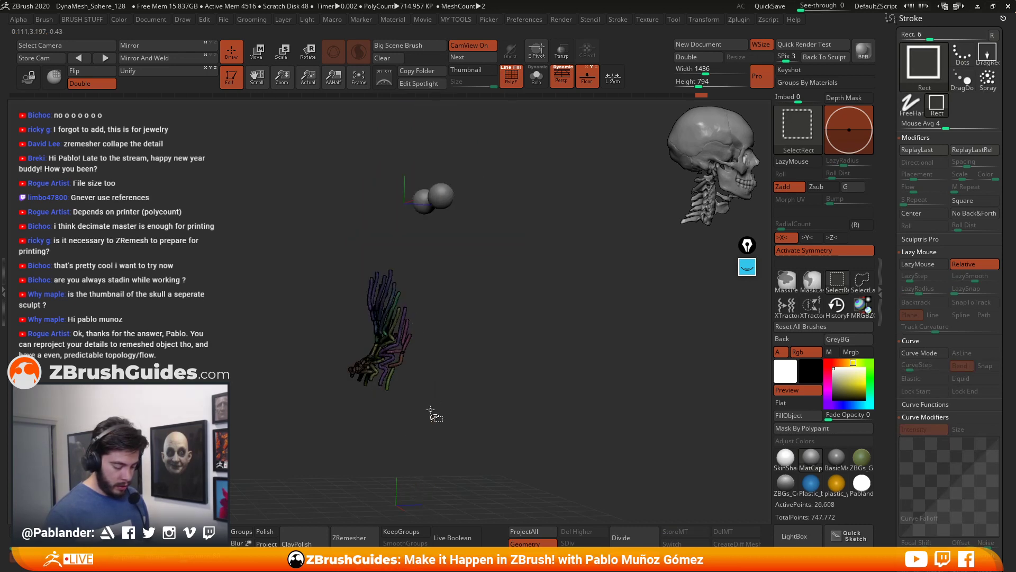
mouse_move(508, 352)
mouse_down()
mouse_move(486, 356)
mouse_move(524, 332)
mouse_up()
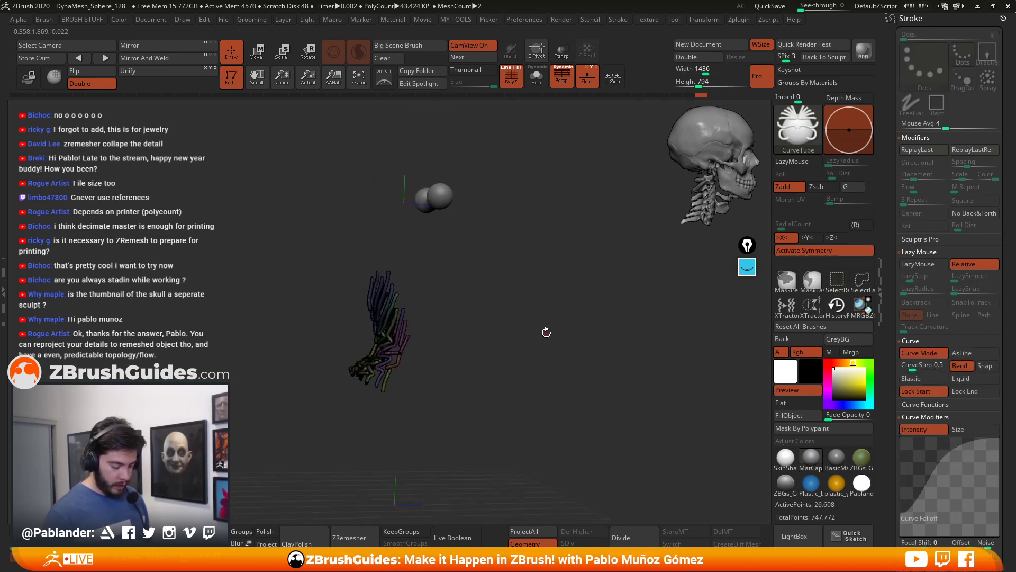
Step: Mask the isolated tubes, show the whole bust without the polyframe, and invert the mask so only the tubes stay editable
ctrl+shift+click(535, 329)
key(ctrl+z)
ctrl+click(531, 306)
click(512, 80)
ctrl+shift+click(535, 291)
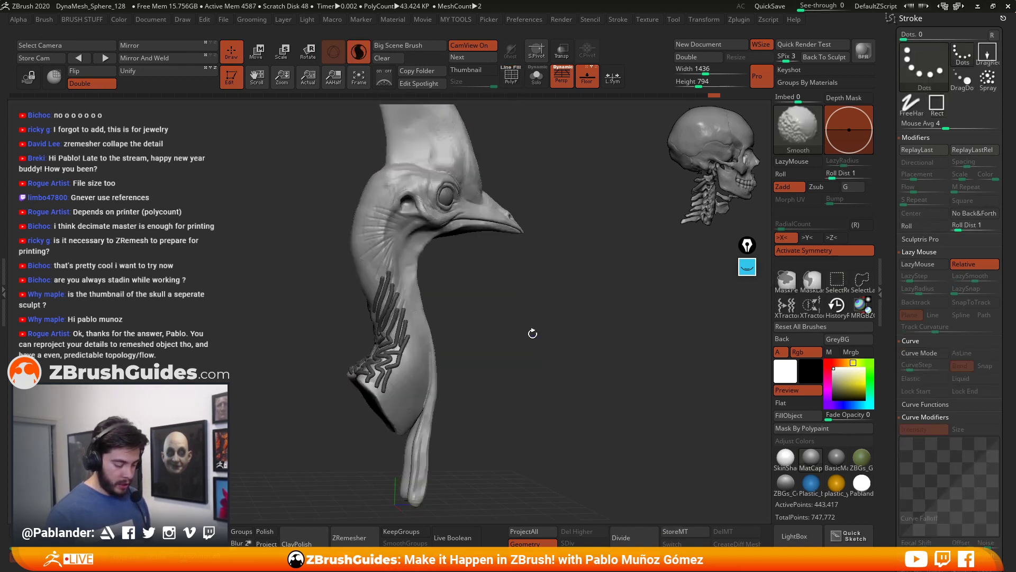
mouse_move(528, 351)
mouse_down()
mouse_move(522, 363)
mouse_move(499, 356)
mouse_move(571, 345)
mouse_move(568, 328)
mouse_move(567, 352)
mouse_move(574, 303)
mouse_up()
Step: Choose the Inflat brush and adjust its draw size for working on the tubes
key(space)
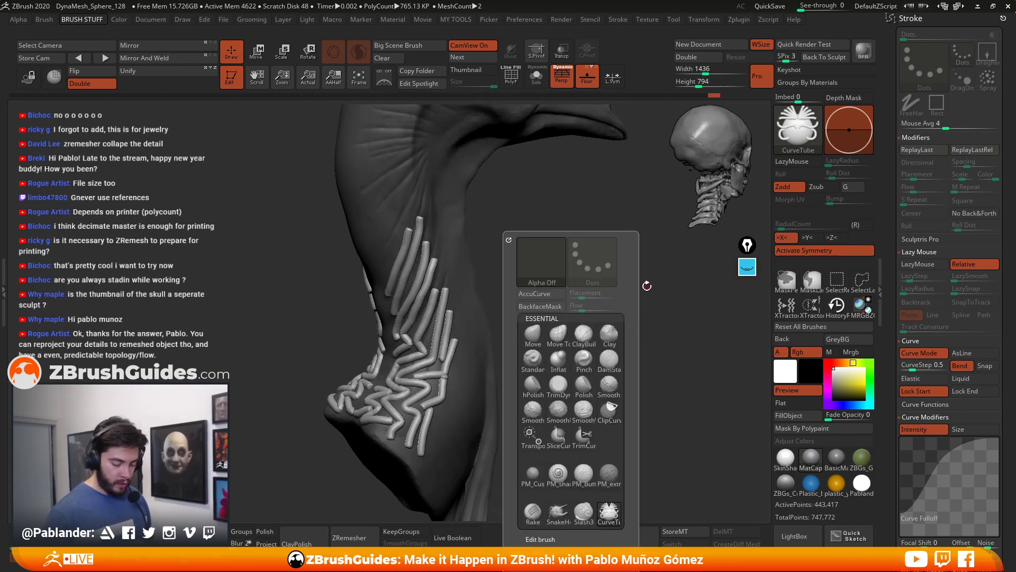
click(558, 360)
key(space)
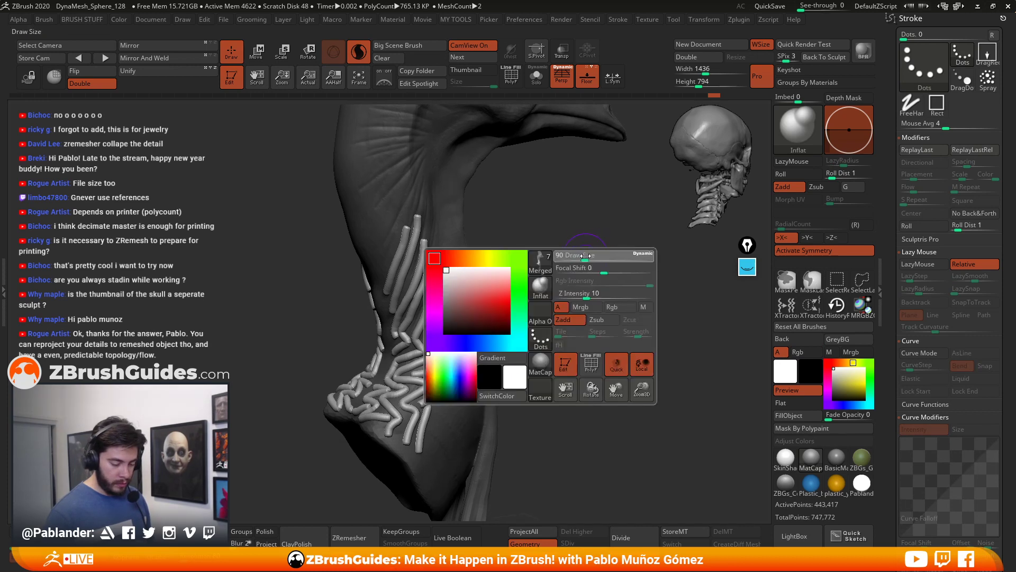
drag(540, 241, 552, 263)
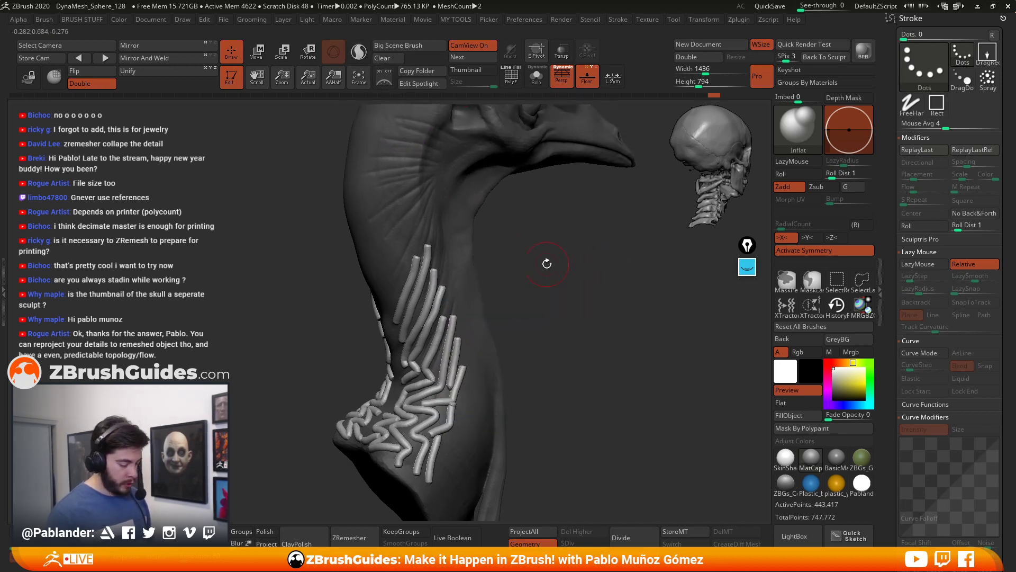
Step: Smooth the upper ends of the curve tubes along the neck's side into tapered tips, undoing the last unwanted stroke
key(shift)
mouse_move(426, 271)
shift+mouse_down()
mouse_move(428, 244)
mouse_move(415, 273)
shift+mouse_up()
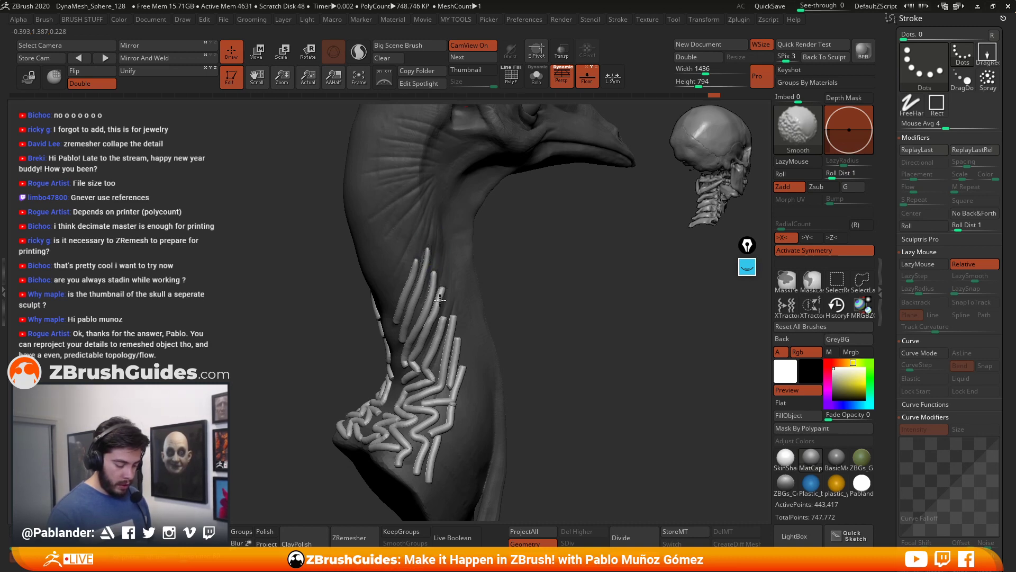
mouse_move(441, 327)
shift+mouse_down()
mouse_move(450, 331)
mouse_move(454, 312)
shift+mouse_up()
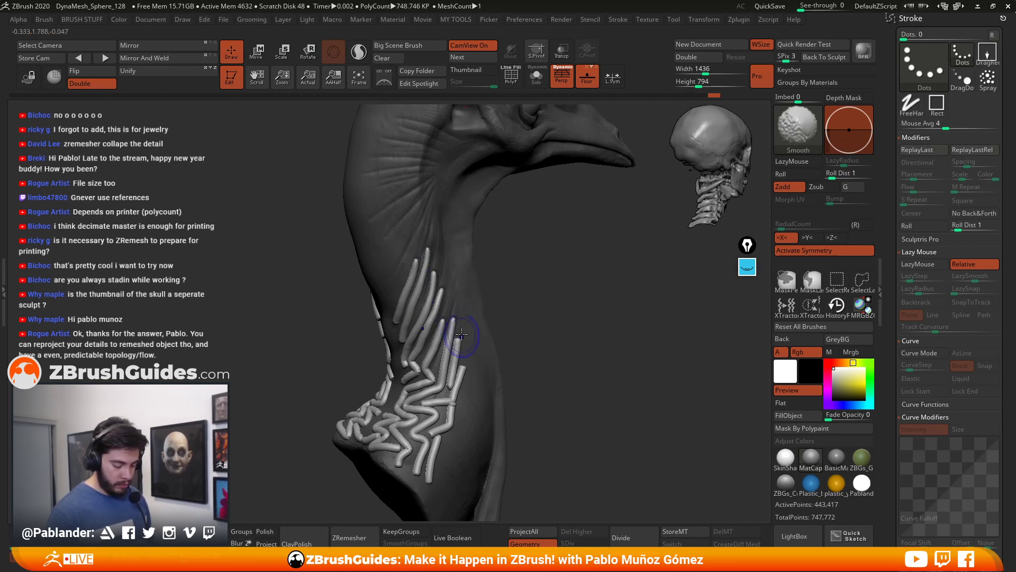
right_drag(500, 338, 479, 340)
mouse_move(461, 347)
shift+mouse_down()
mouse_move(462, 336)
mouse_move(464, 365)
shift+mouse_up()
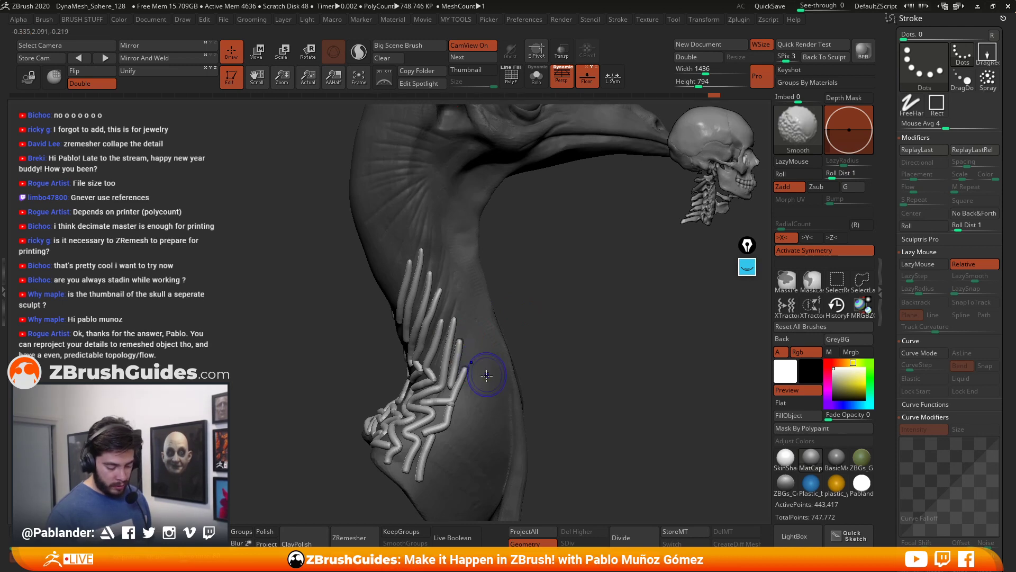
mouse_move(542, 344)
mouse_down()
mouse_move(565, 344)
mouse_move(508, 351)
mouse_move(556, 363)
mouse_move(526, 347)
mouse_up()
key(ctrl+z)
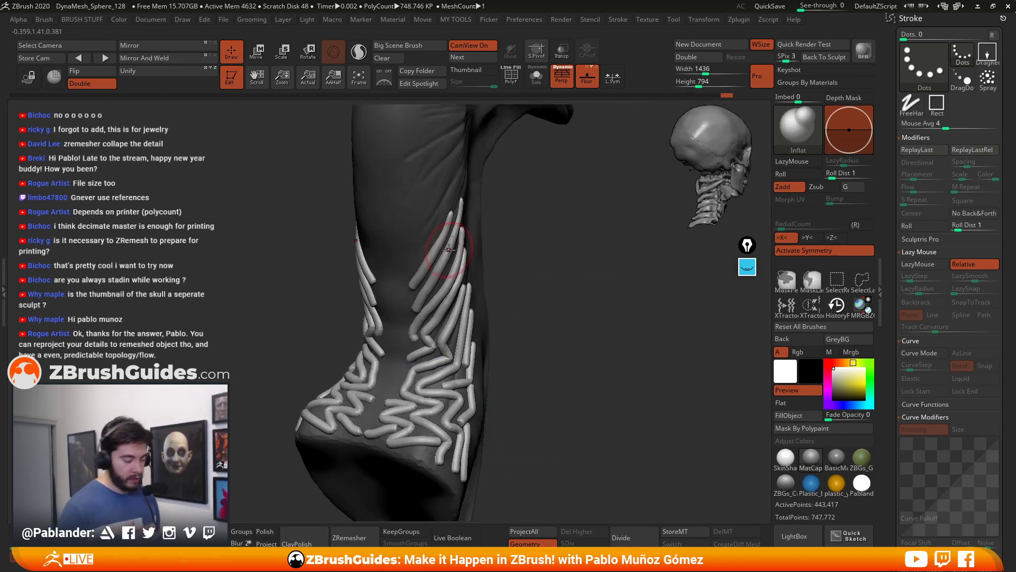
Step: Inflate the long upper curve tubes on the side of the neck into fuller folds
mouse_move(574, 323)
mouse_down()
mouse_move(530, 343)
mouse_move(555, 328)
mouse_move(463, 303)
mouse_up()
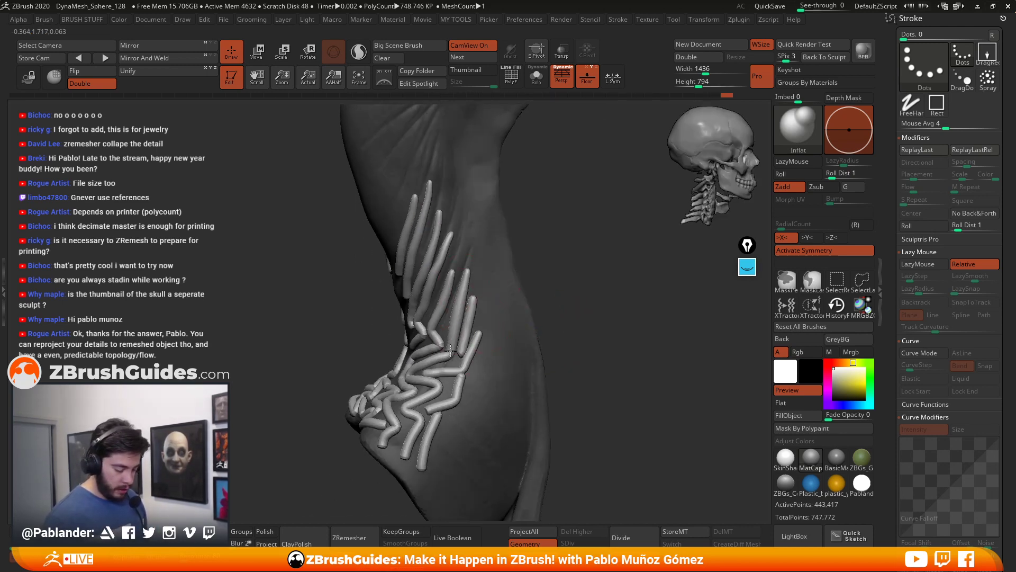
mouse_move(462, 338)
mouse_down()
mouse_move(458, 364)
mouse_move(420, 373)
mouse_up()
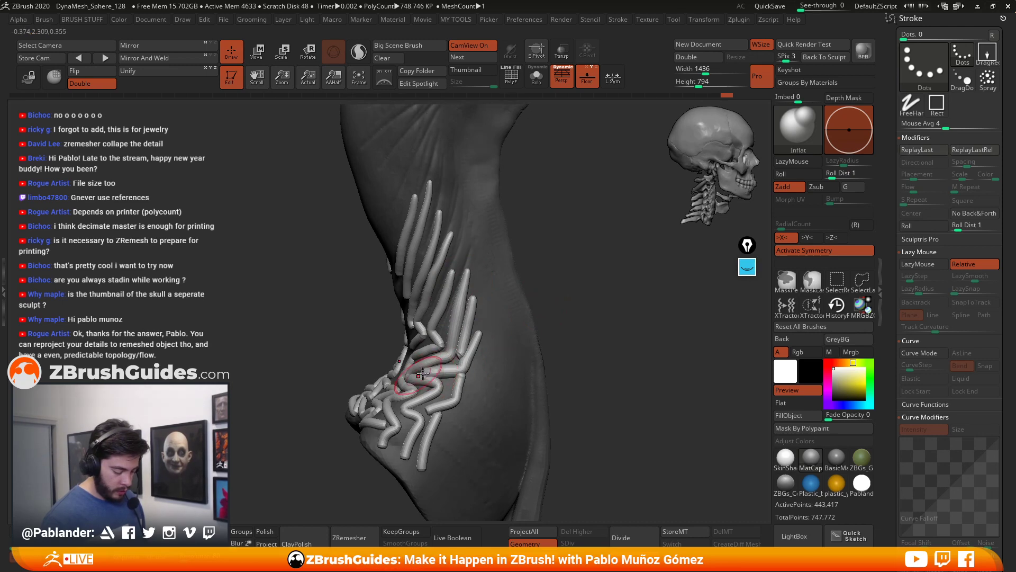
right_drag(420, 373, 481, 365)
mouse_move(403, 373)
mouse_down()
mouse_move(423, 375)
mouse_move(428, 396)
mouse_move(395, 377)
mouse_move(395, 354)
mouse_move(419, 344)
mouse_move(431, 276)
mouse_move(418, 233)
mouse_move(438, 191)
mouse_move(417, 266)
mouse_move(388, 300)
mouse_up()
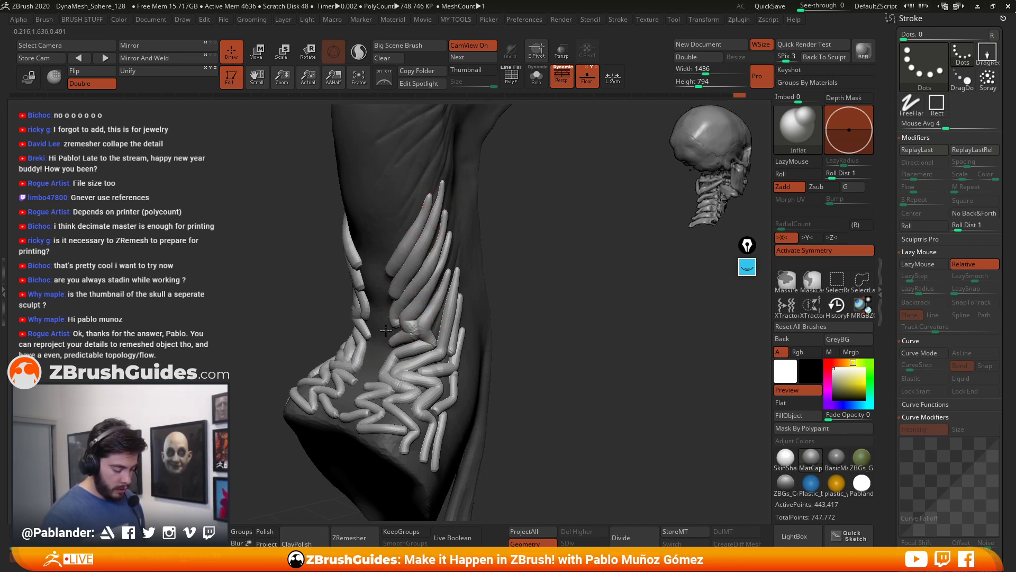
Step: Inflate the zigzag tubes around the base of the neck until neighbouring folds press together
drag(418, 346, 391, 389)
mouse_move(501, 317)
mouse_down()
mouse_move(526, 314)
mouse_move(479, 288)
mouse_move(560, 318)
mouse_move(558, 290)
mouse_up()
mouse_move(372, 395)
mouse_down()
mouse_move(399, 410)
mouse_move(397, 392)
mouse_move(422, 365)
mouse_move(421, 396)
mouse_move(452, 307)
mouse_move(446, 285)
mouse_move(439, 325)
mouse_move(402, 336)
mouse_move(423, 365)
mouse_move(378, 383)
mouse_move(384, 299)
mouse_move(453, 328)
mouse_move(430, 393)
mouse_move(439, 312)
mouse_up()
mouse_move(516, 288)
mouse_down()
mouse_move(577, 332)
mouse_move(535, 284)
mouse_move(551, 317)
mouse_move(531, 381)
mouse_move(447, 341)
mouse_up()
mouse_move(400, 310)
mouse_down()
mouse_move(436, 382)
mouse_move(440, 342)
mouse_move(466, 328)
mouse_move(508, 332)
mouse_move(546, 290)
mouse_up()
Step: Switch to the Move Topological brush for repositioning individual skin folds
key(b)
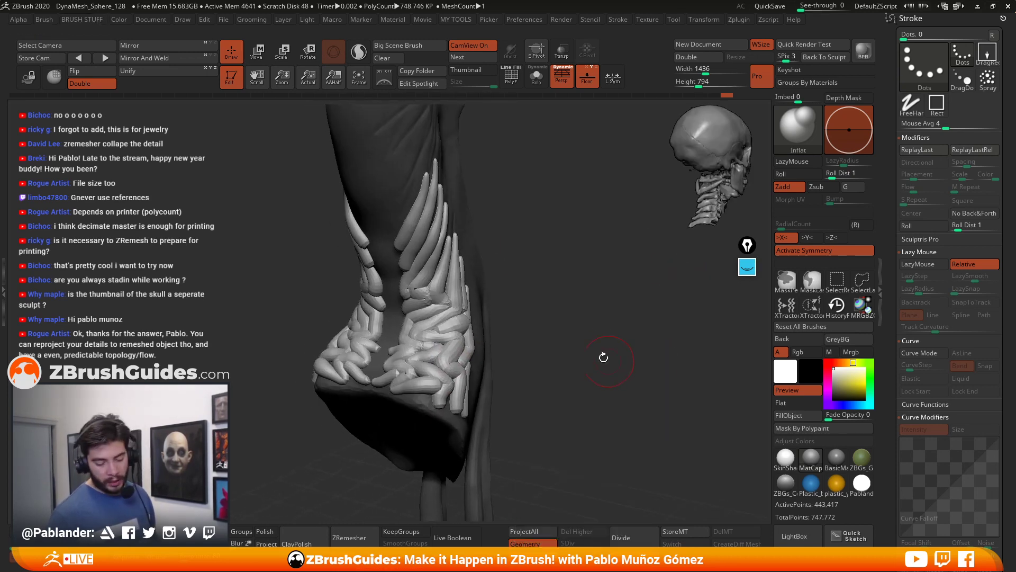
key(b)
click(584, 339)
key(space)
drag(524, 286, 497, 267)
right_drag(384, 263, 398, 281)
key(space)
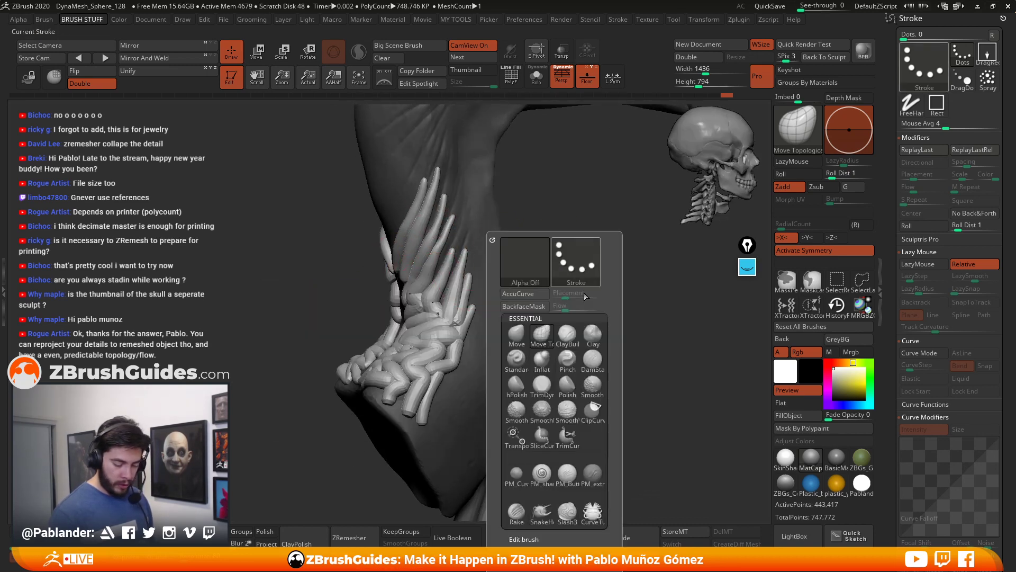
key(space)
right_drag(559, 261, 458, 283)
key(space)
right_drag(561, 272, 466, 278)
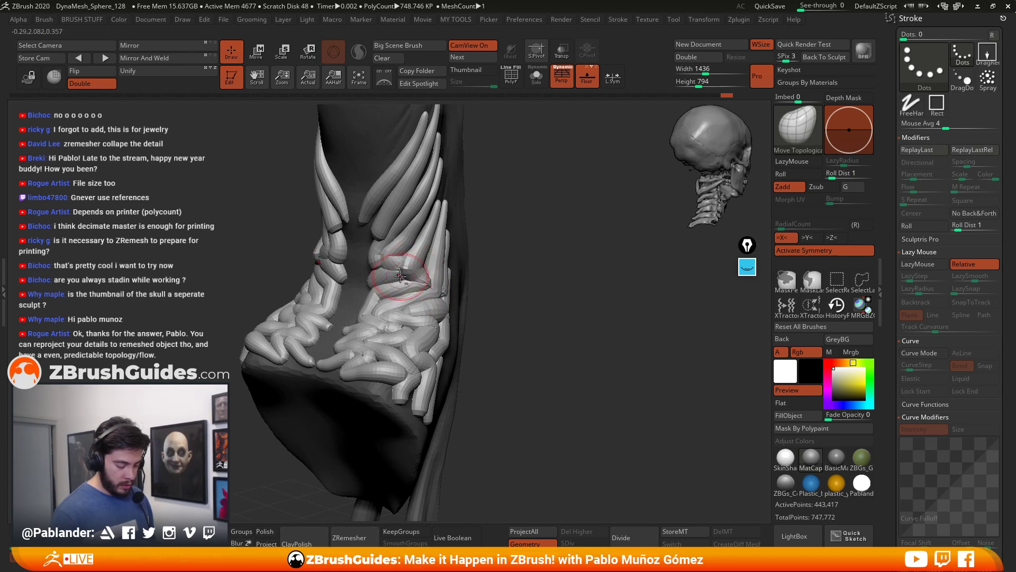
Step: Move and smooth the middle folds beside the neck's central gap so they pack closely together
shift+drag(399, 263, 407, 270)
mouse_move(509, 264)
mouse_down()
mouse_move(466, 273)
mouse_move(426, 265)
mouse_up()
alt+drag(376, 292, 380, 294)
right_drag(441, 289, 479, 290)
alt+drag(397, 313, 390, 306)
right_drag(461, 289, 436, 289)
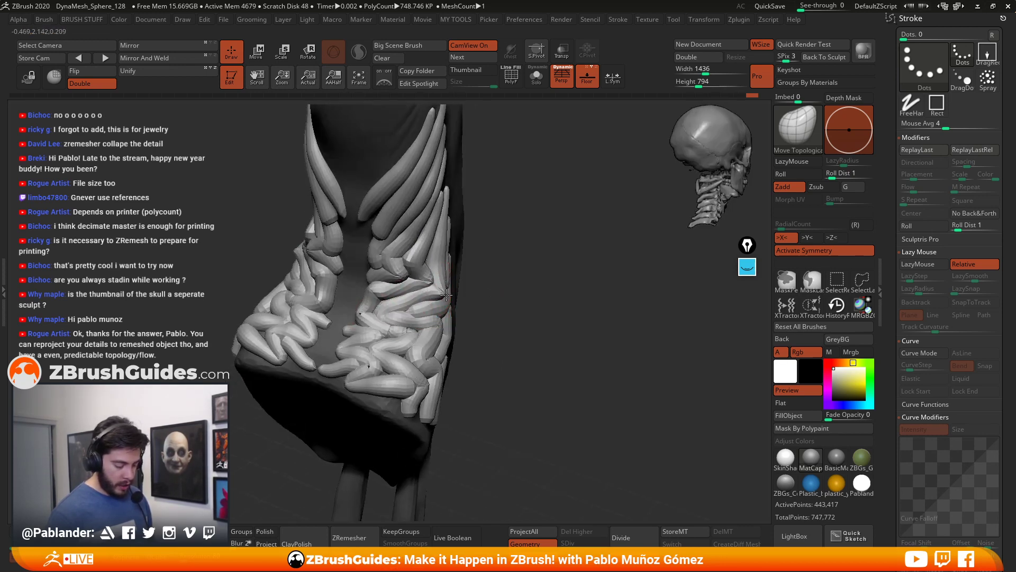
drag(402, 312, 386, 309)
right_drag(442, 312, 392, 320)
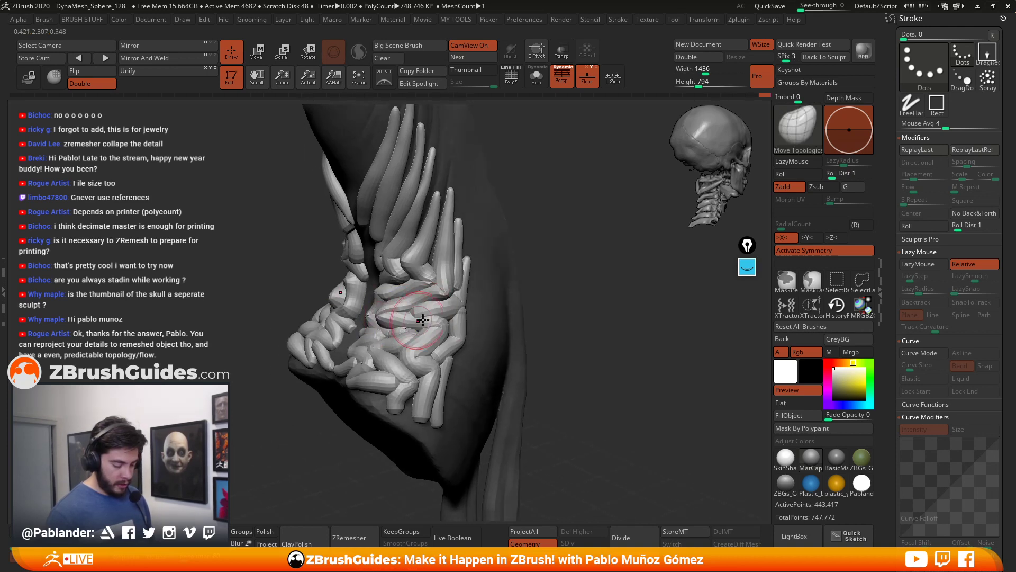
shift+drag(414, 316, 409, 312)
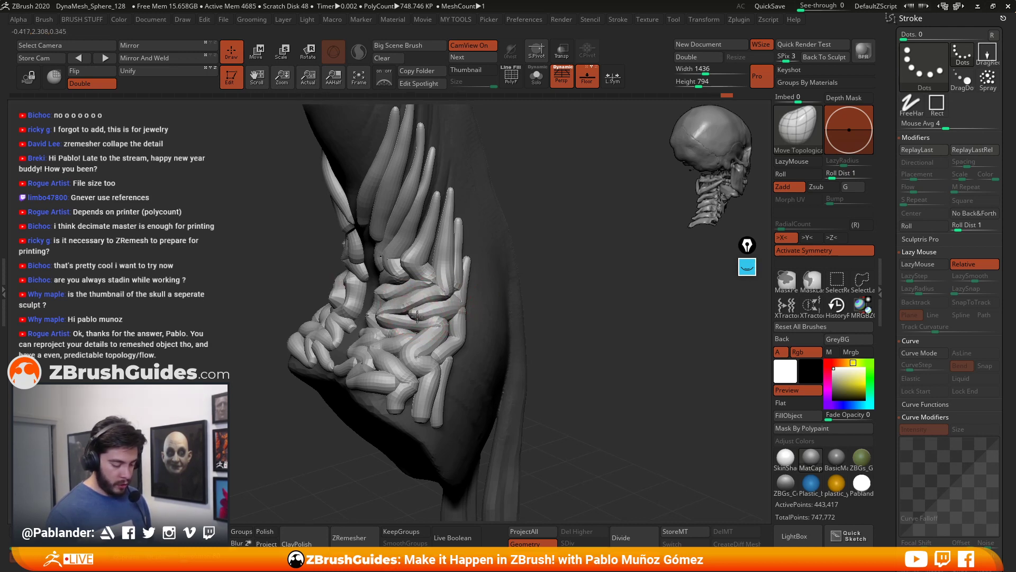
Step: Reshape the fold ends along the side of the neck with Move Topological, closing gaps and smoothing the joints
mouse_move(570, 323)
right_down()
mouse_move(582, 245)
mouse_move(469, 209)
mouse_move(508, 241)
right_up()
right_click(456, 289)
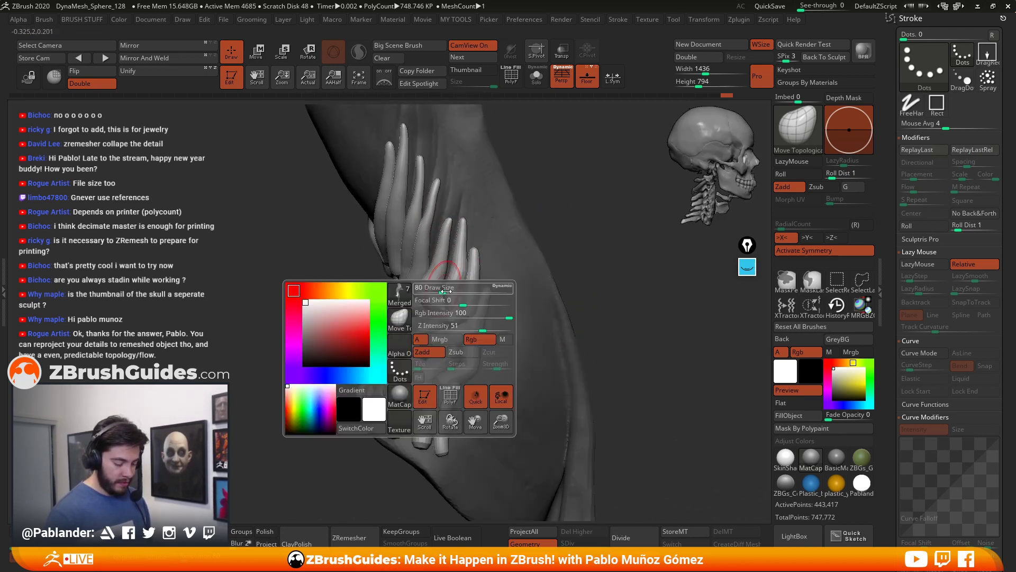
right_drag(565, 220, 469, 297)
drag(445, 283, 453, 278)
mouse_move(453, 278)
right_down()
mouse_move(443, 289)
mouse_move(450, 308)
right_up()
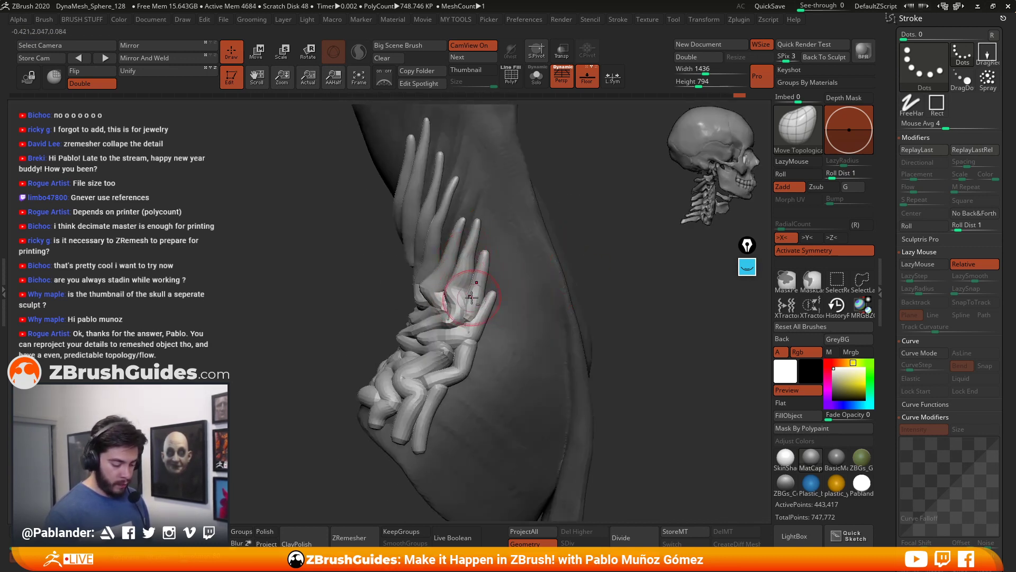
drag(478, 294, 471, 305)
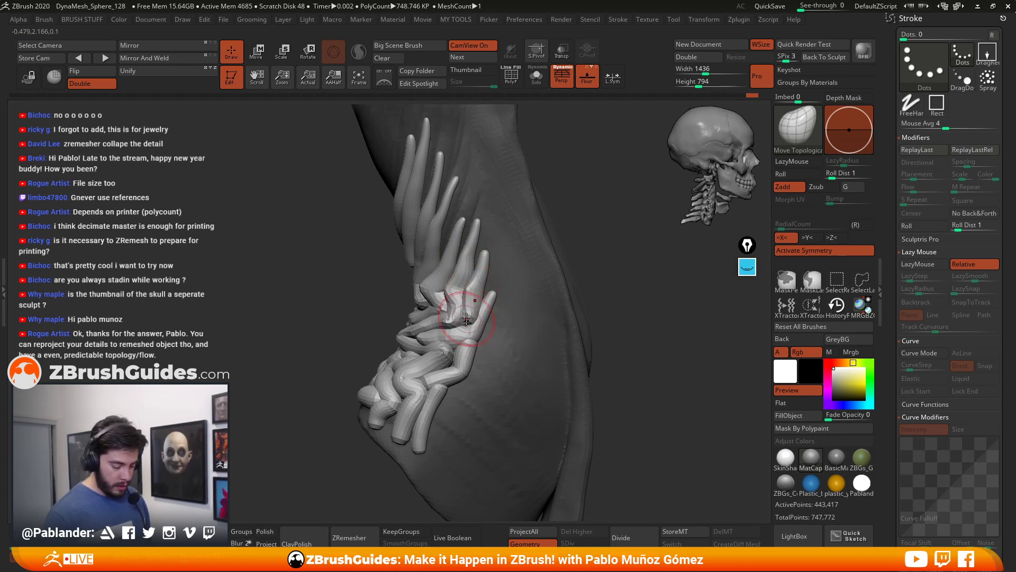
right_drag(476, 338, 432, 345)
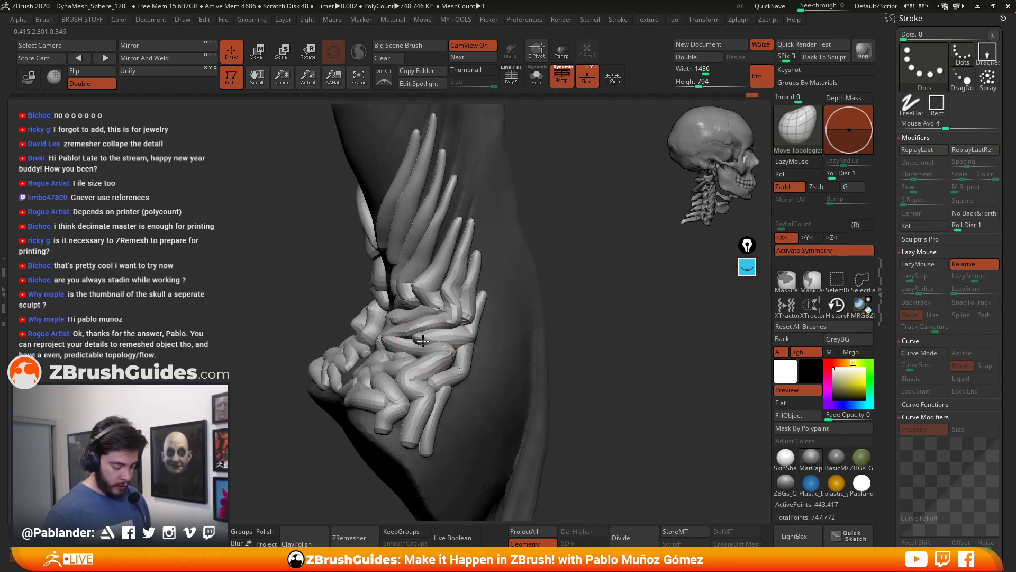
right_drag(438, 339, 436, 339)
right_drag(576, 336, 448, 359)
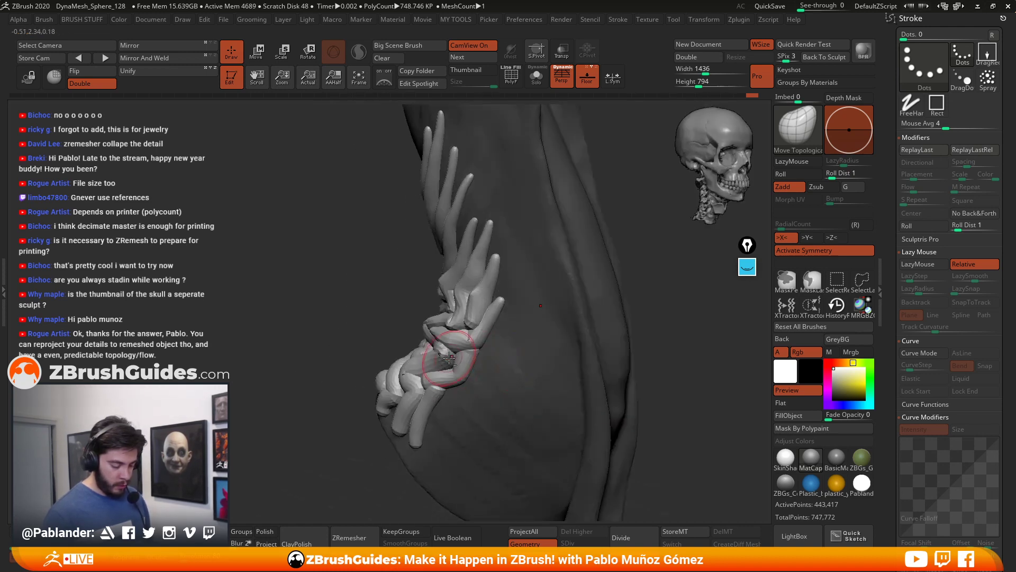
mouse_move(649, 289)
right_down()
mouse_move(648, 320)
mouse_move(620, 314)
right_up()
shift+drag(424, 327, 450, 325)
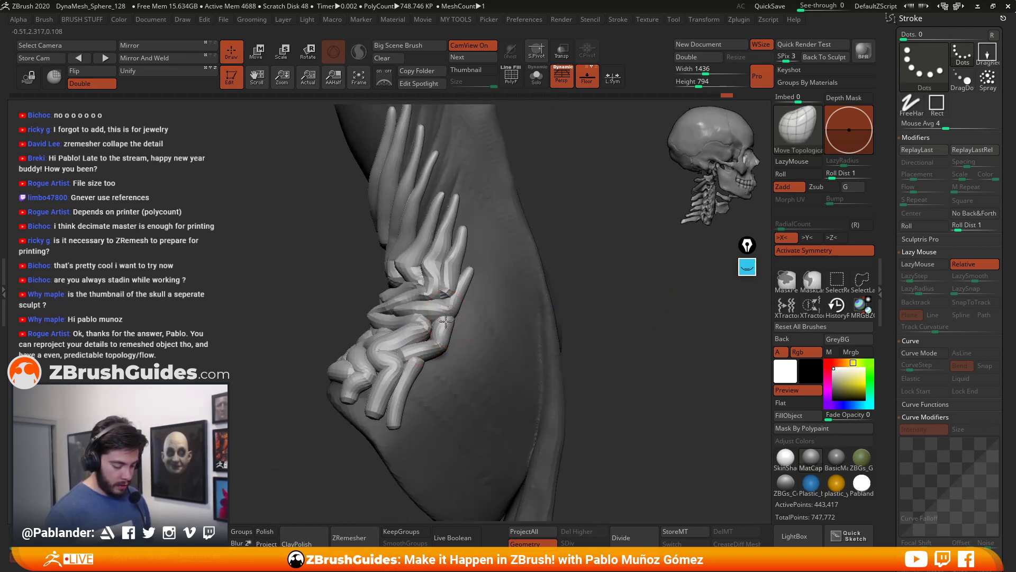
Step: Clear the mask from the whole bust and briefly display the polyframe to check the polygroups
right_drag(581, 262, 601, 269)
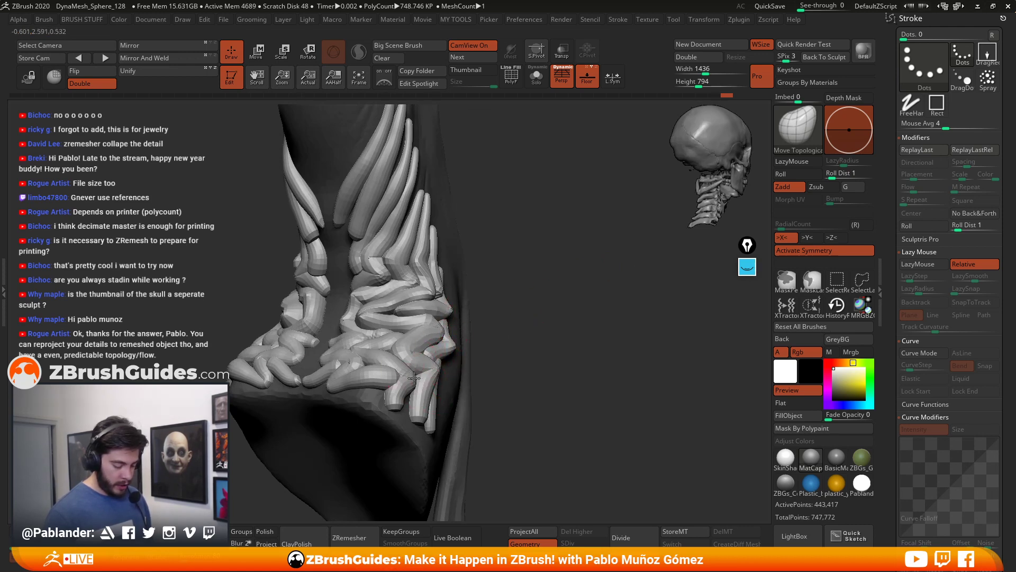
key(f)
mouse_move(451, 249)
right_down()
mouse_move(563, 340)
mouse_move(510, 354)
mouse_move(551, 357)
mouse_move(561, 371)
mouse_move(542, 315)
mouse_move(554, 359)
mouse_move(517, 359)
mouse_move(533, 357)
mouse_move(513, 288)
mouse_move(528, 341)
right_up()
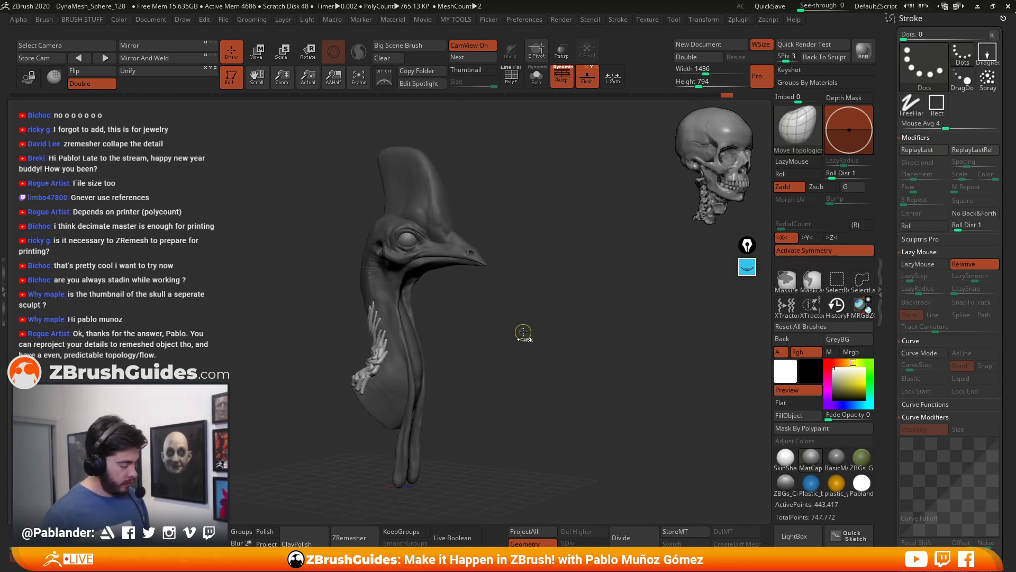
ctrl+click(525, 321)
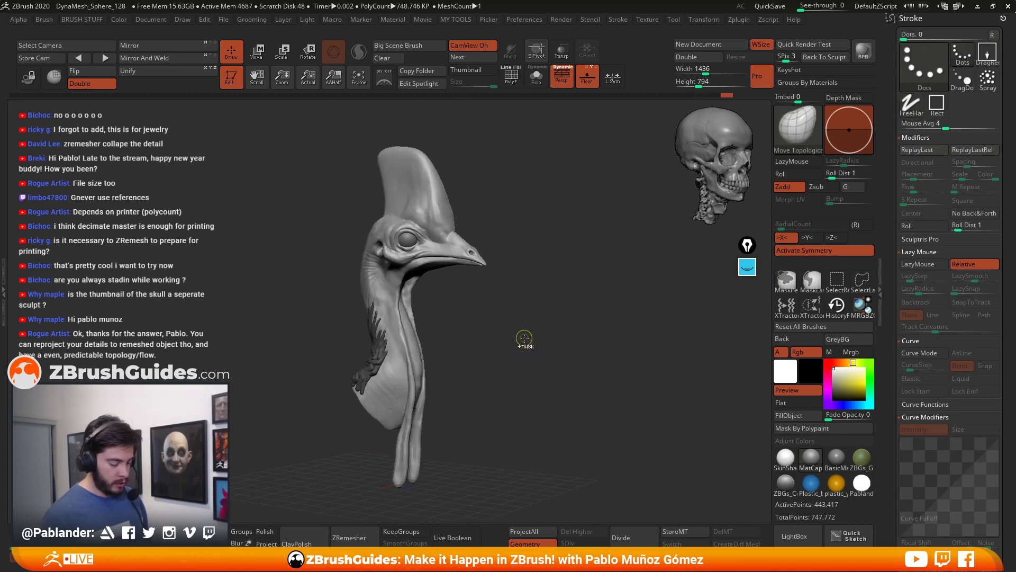
ctrl+click(525, 338)
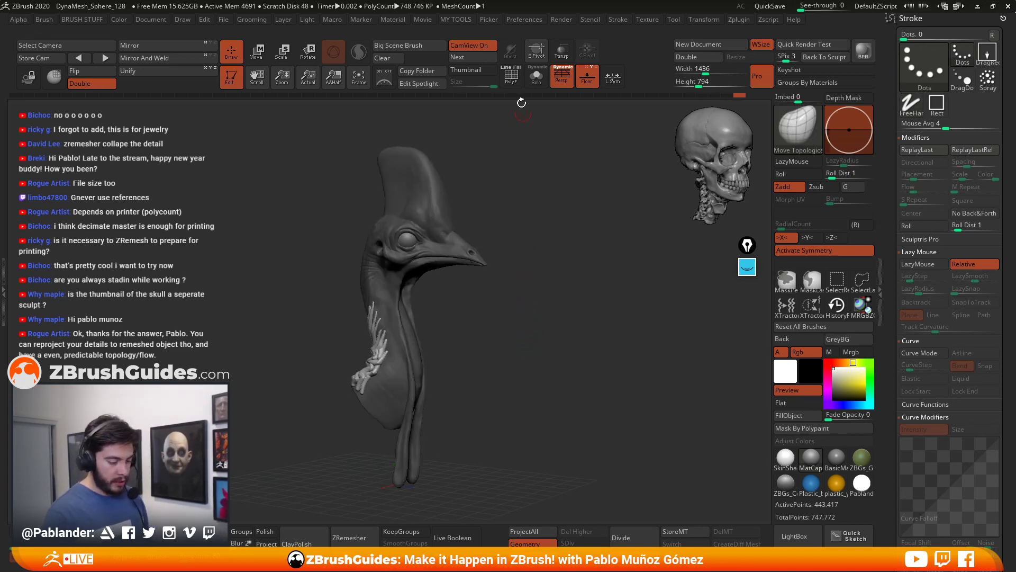
key(shift+f)
key(ctrl+w)
shift+right_drag(523, 202, 542, 319)
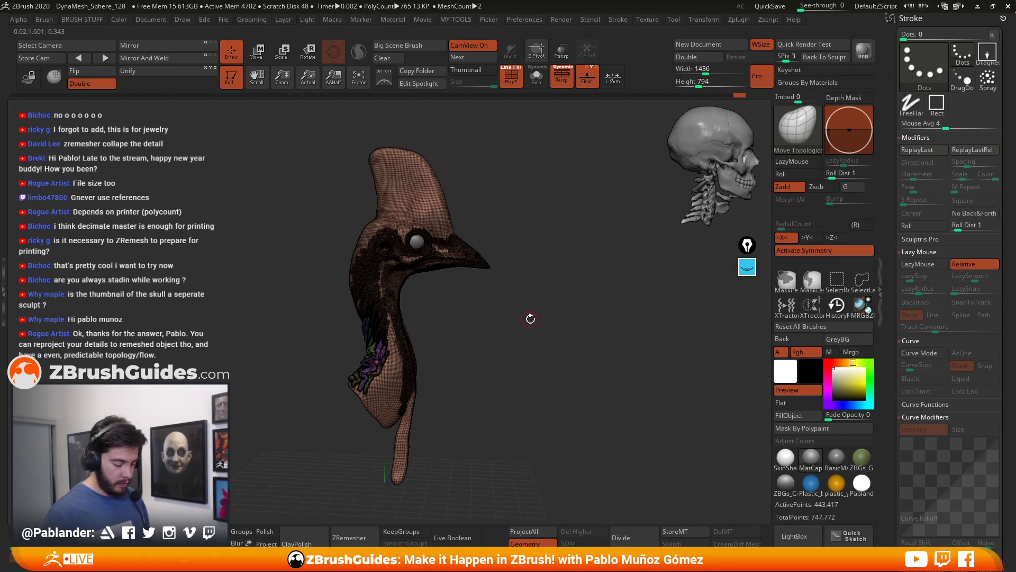
key(shift+f)
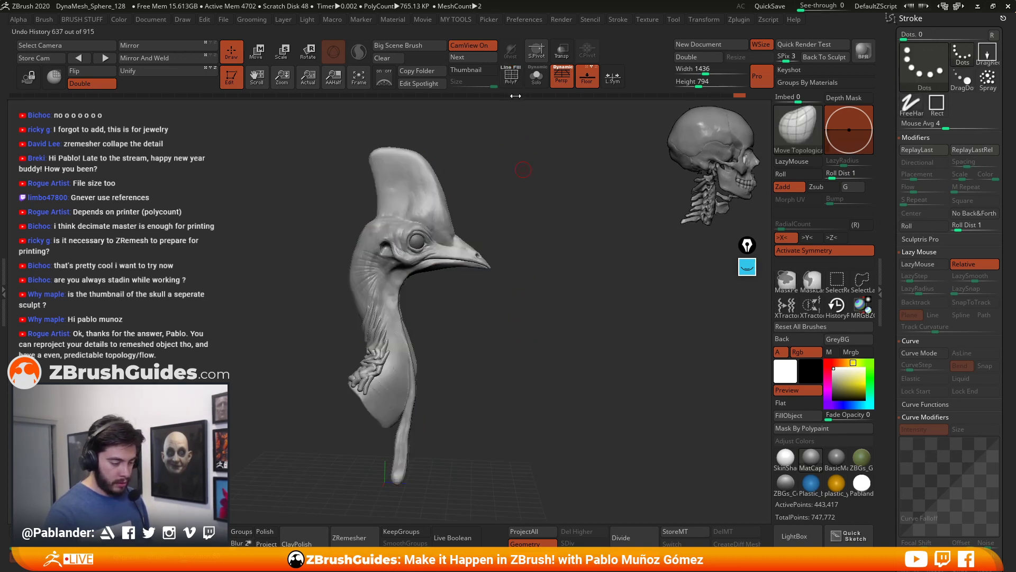
Step: Bend the pointed upper ends of the neck folds with Move Topological so they follow the neck's surface
right_drag(547, 296, 519, 443)
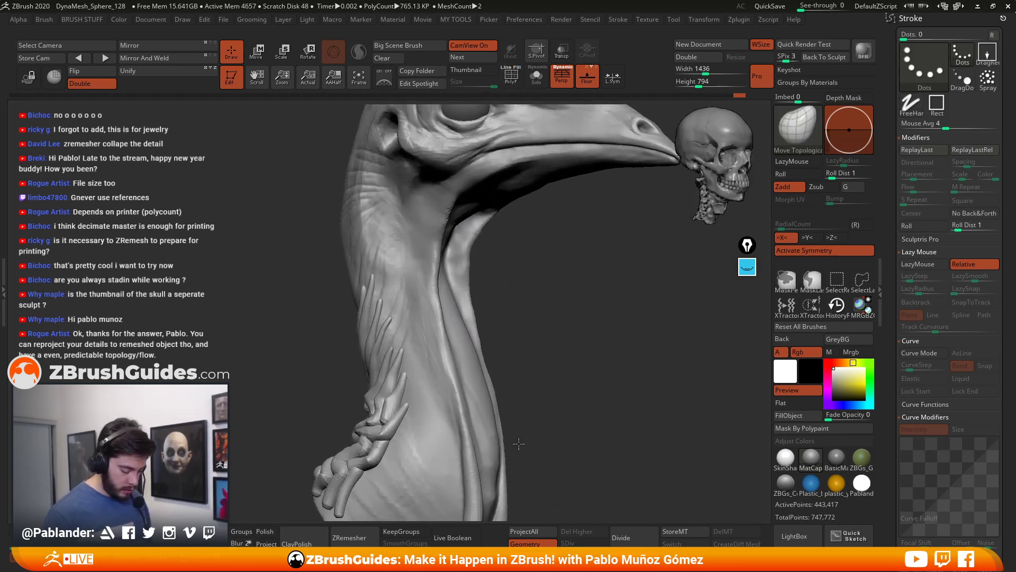
right_drag(531, 363, 533, 440)
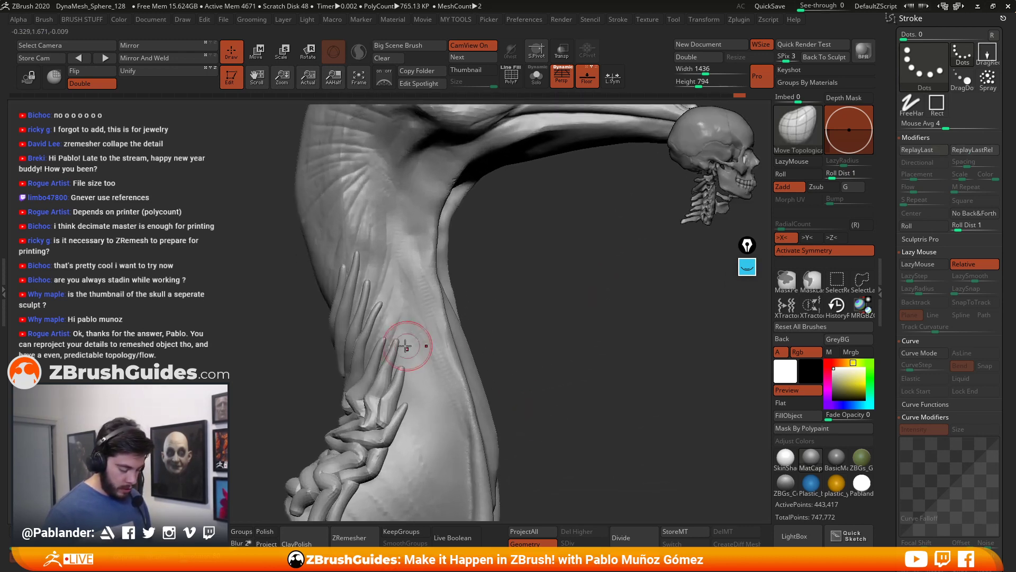
mouse_move(403, 366)
mouse_down()
mouse_move(378, 330)
mouse_move(385, 341)
mouse_up()
drag(386, 305, 366, 354)
drag(377, 278, 365, 303)
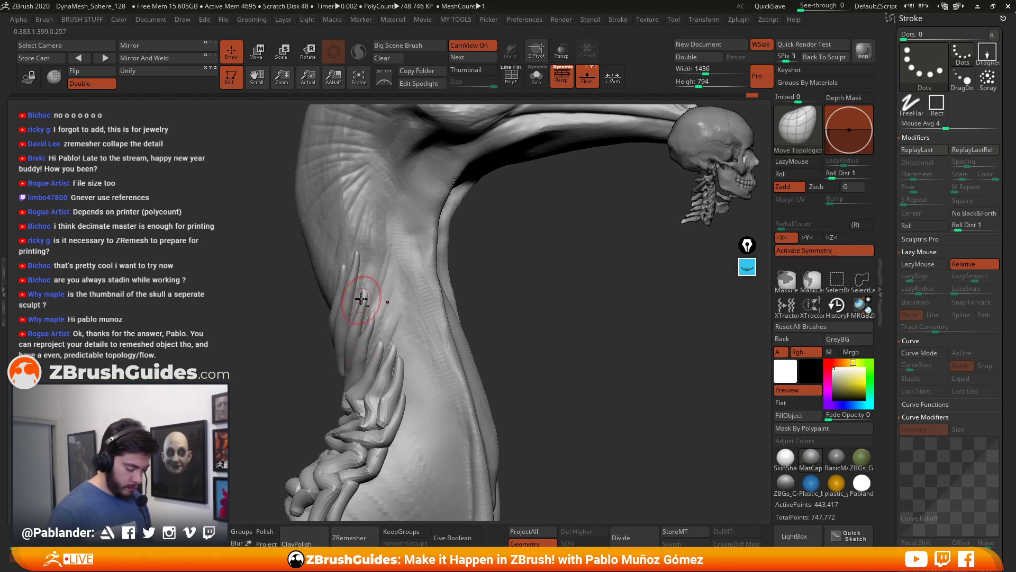
drag(361, 254, 349, 268)
Step: Frame the whole bust and open the Decimation Master plugin options
mouse_move(527, 321)
alt+mouse_down()
mouse_move(488, 265)
mouse_move(516, 360)
alt+mouse_up()
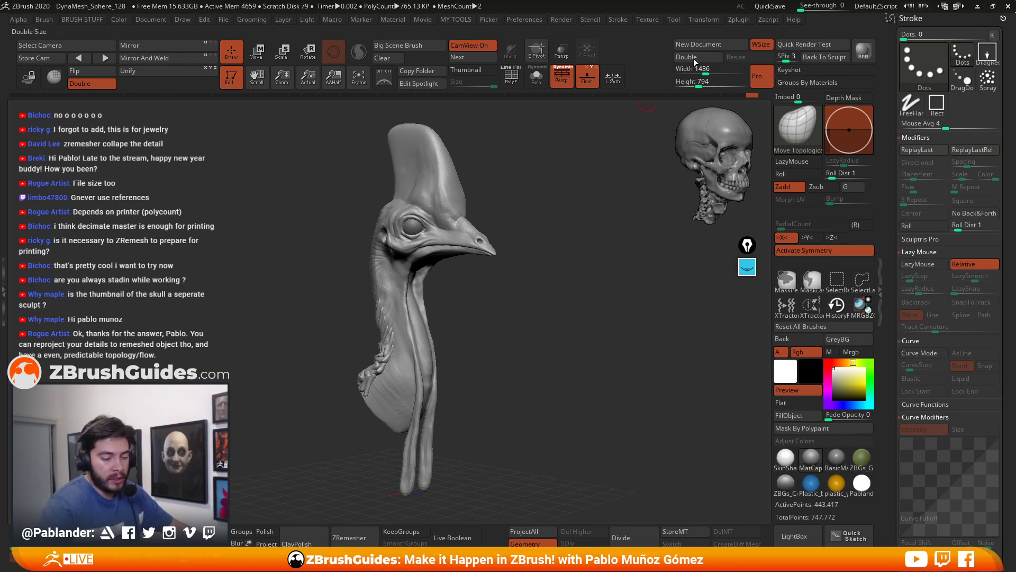
click(741, 20)
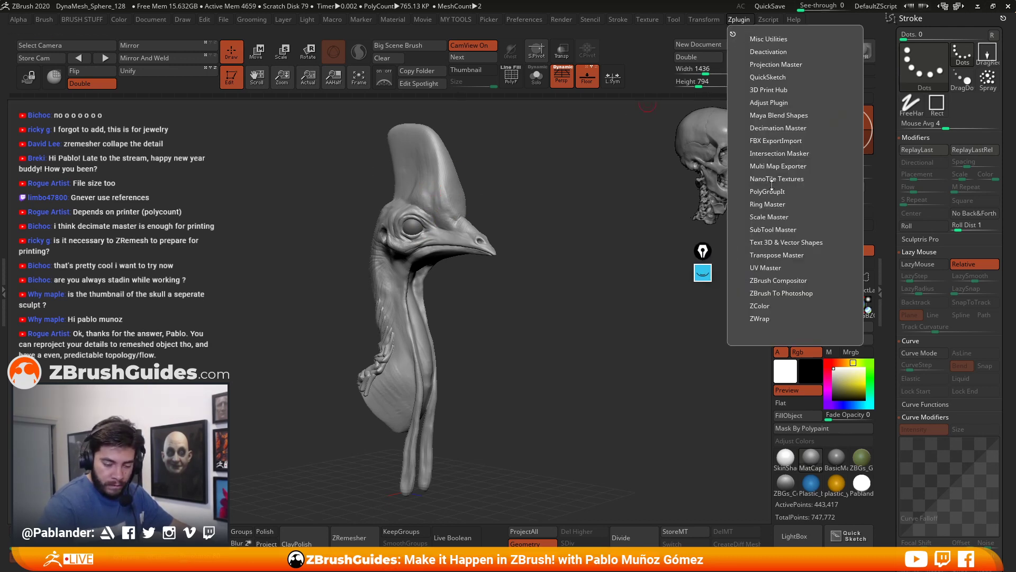
click(768, 129)
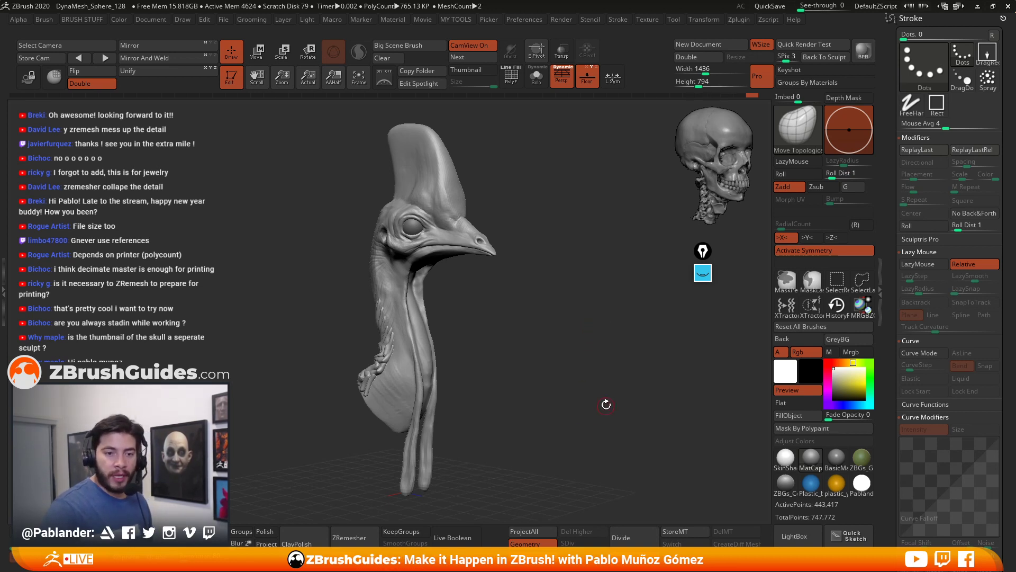
drag(567, 310, 573, 280)
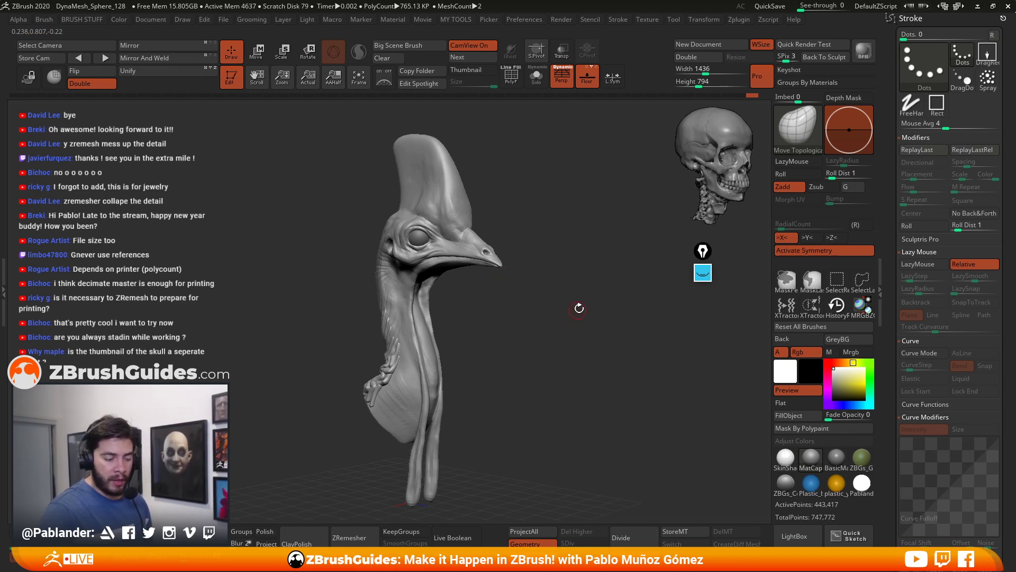
drag(577, 274, 534, 318)
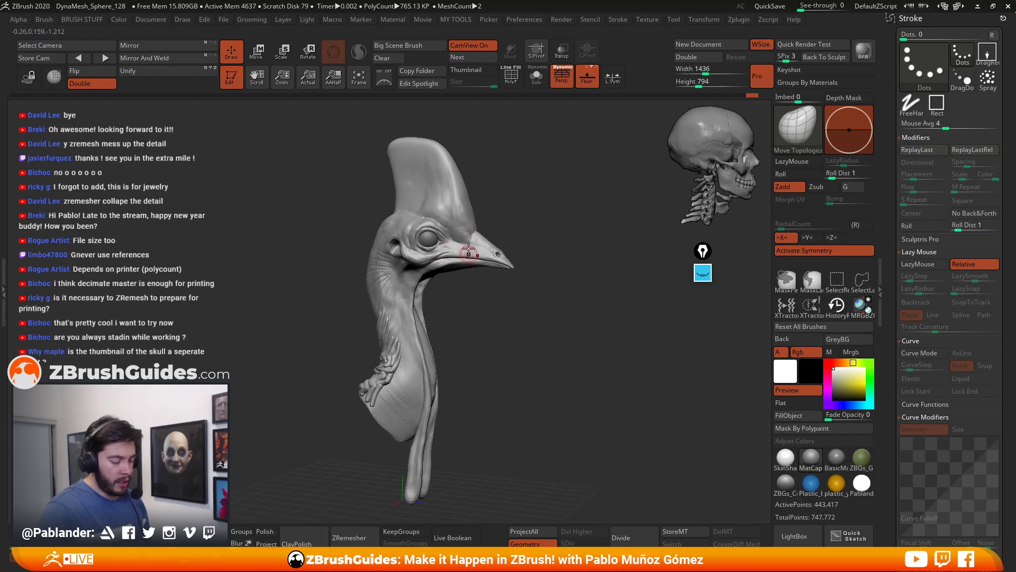
mouse_move(502, 353)
mouse_down()
mouse_move(526, 353)
mouse_move(499, 357)
mouse_move(520, 286)
mouse_up()
mouse_move(542, 376)
mouse_down()
mouse_move(551, 376)
mouse_move(548, 316)
mouse_up()
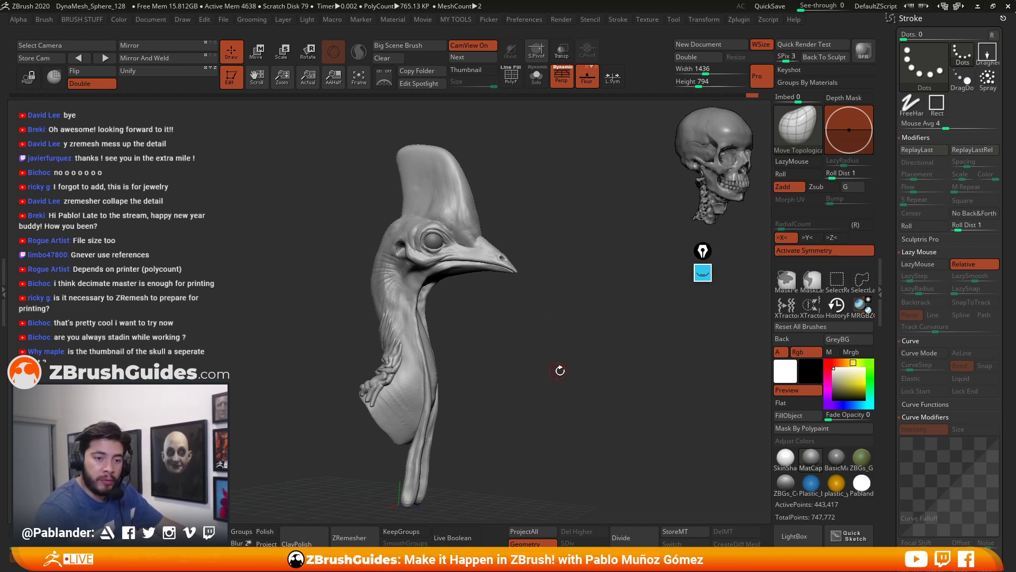
drag(550, 351, 543, 346)
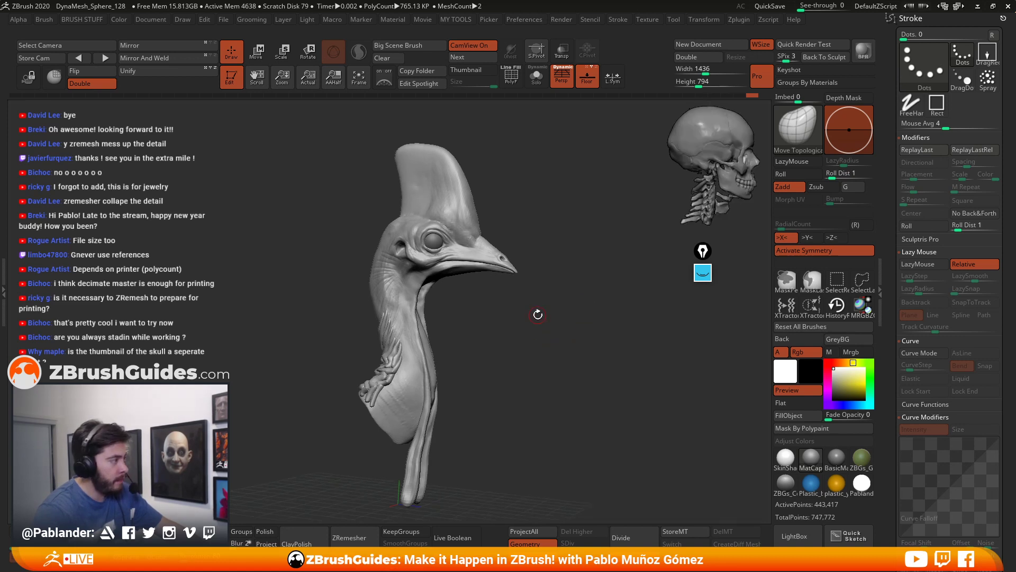